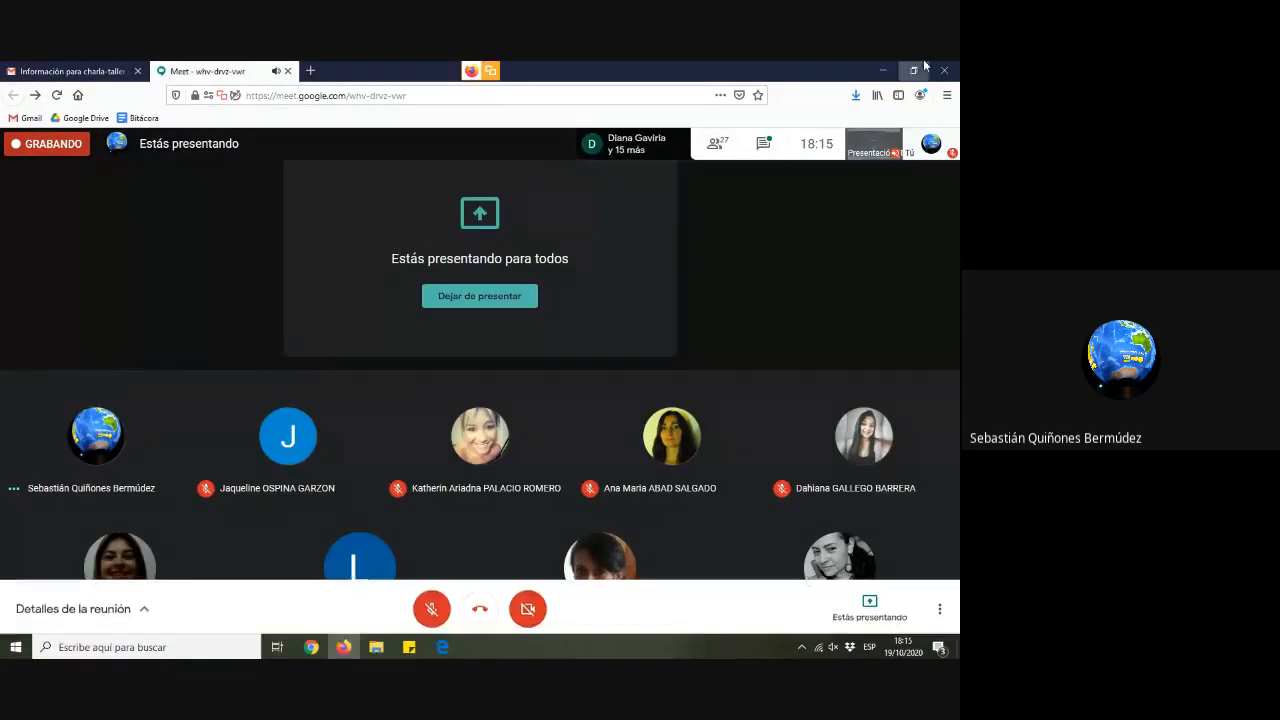
Minimize the video meeting window and dismiss its presenting notification to clear the desktop
click(883, 71)
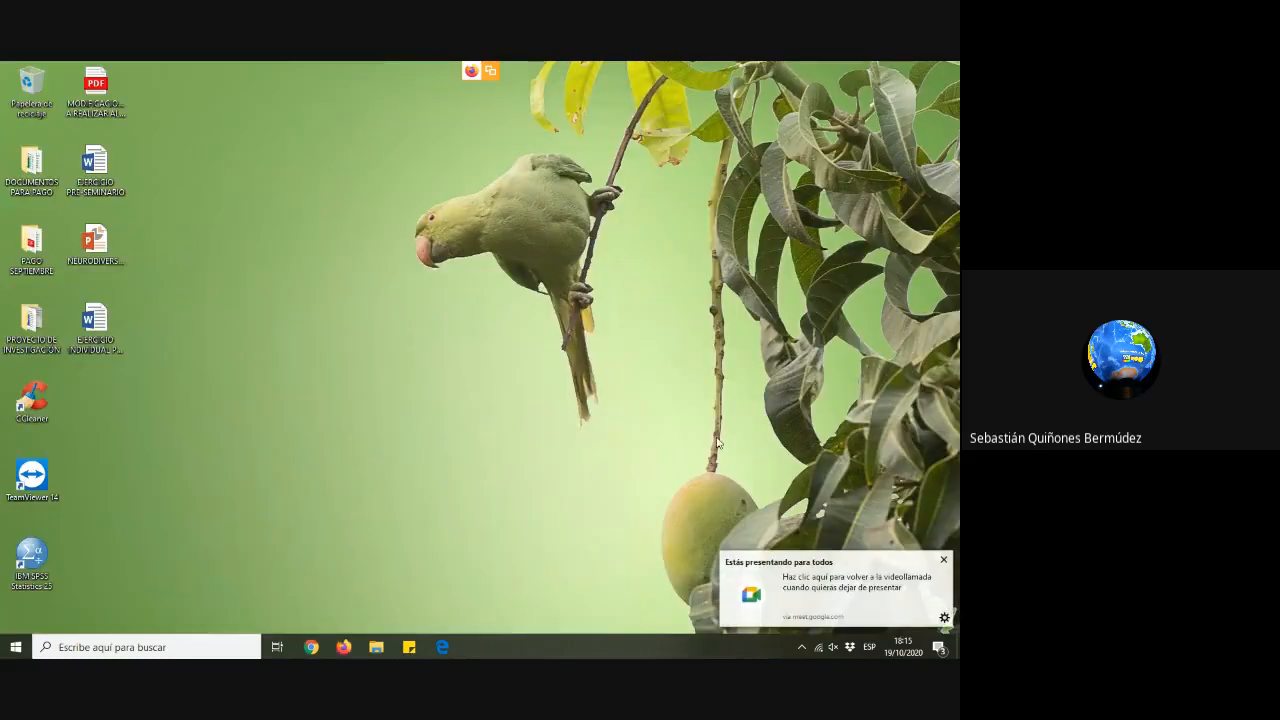
click(944, 559)
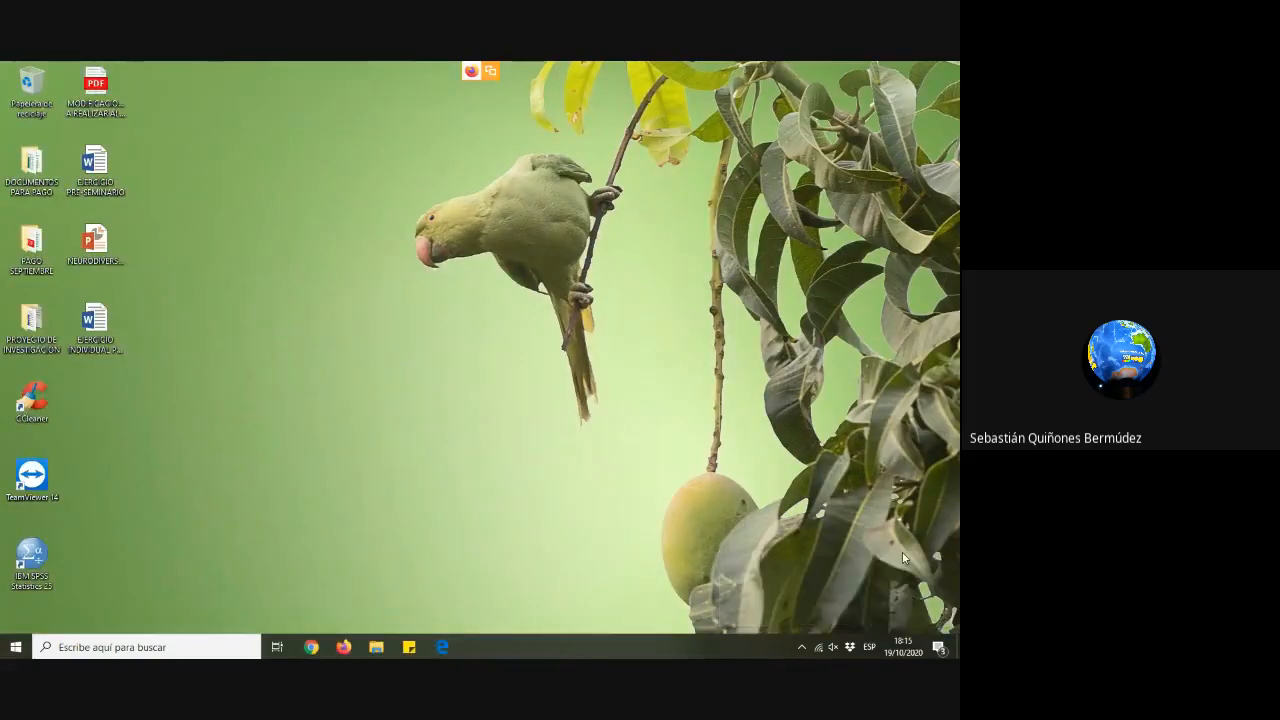
click(344, 647)
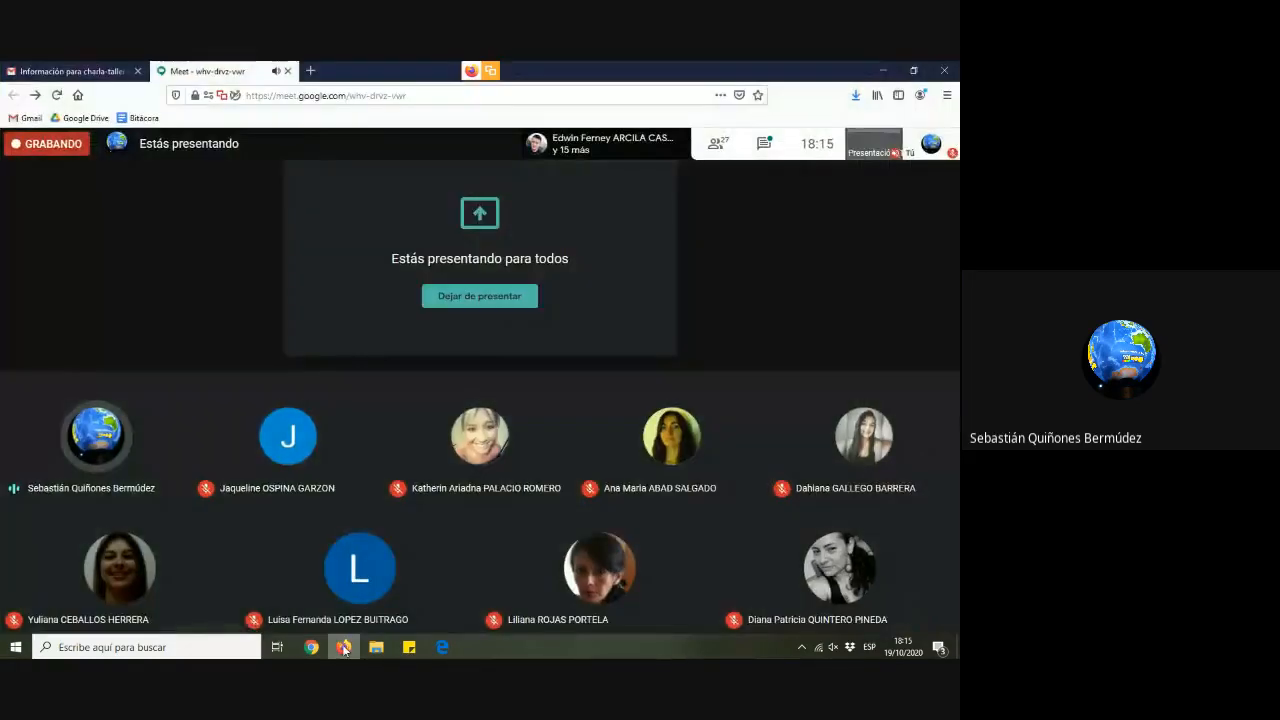
click(344, 647)
click(442, 647)
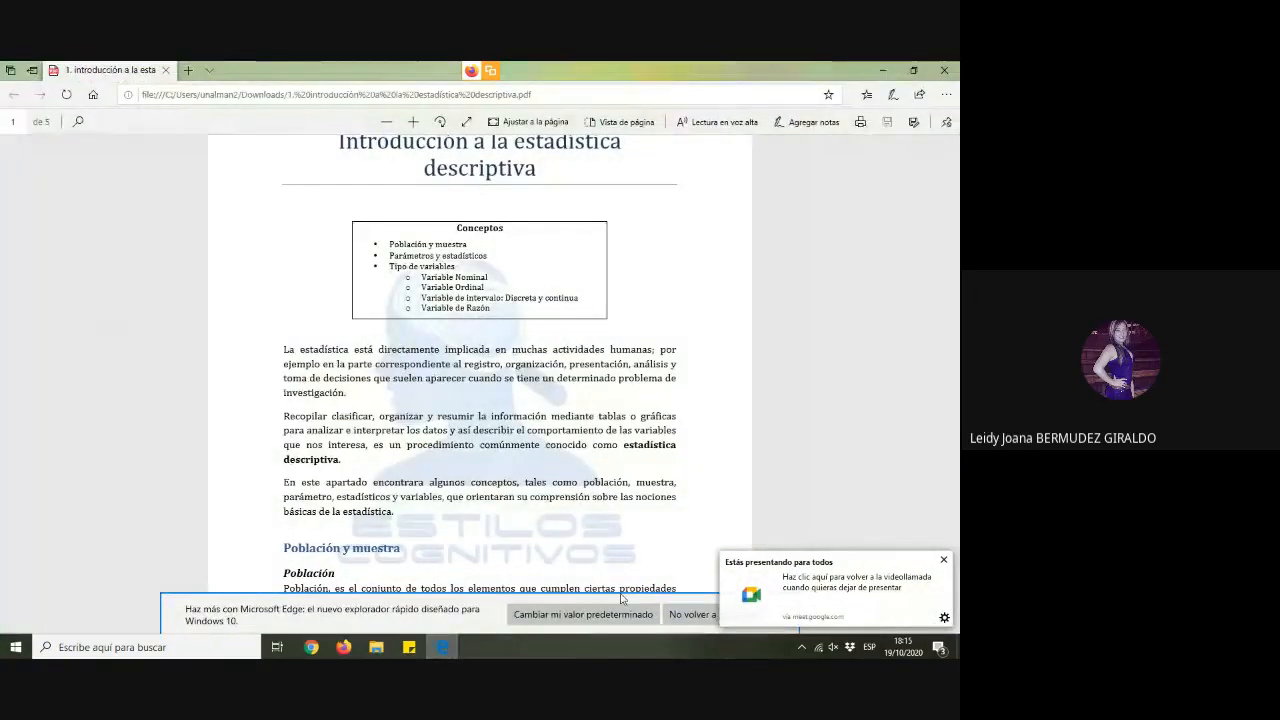
click(943, 559)
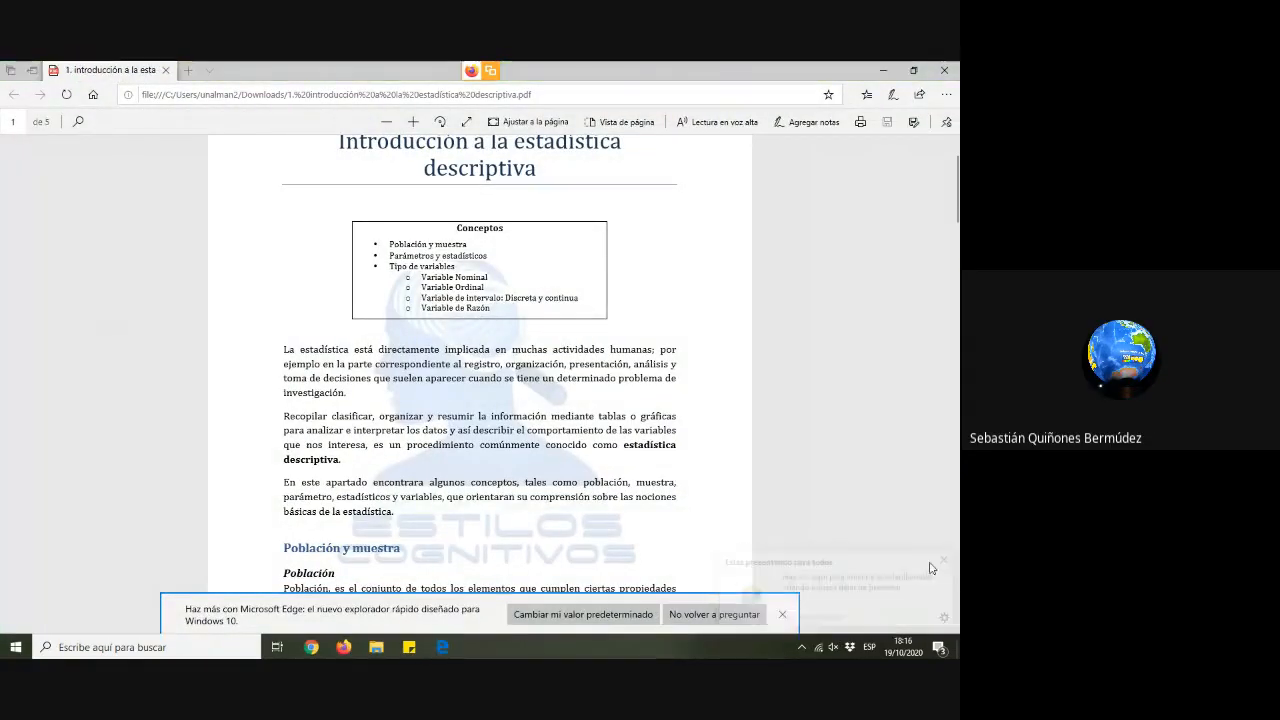
click(790, 614)
click(885, 68)
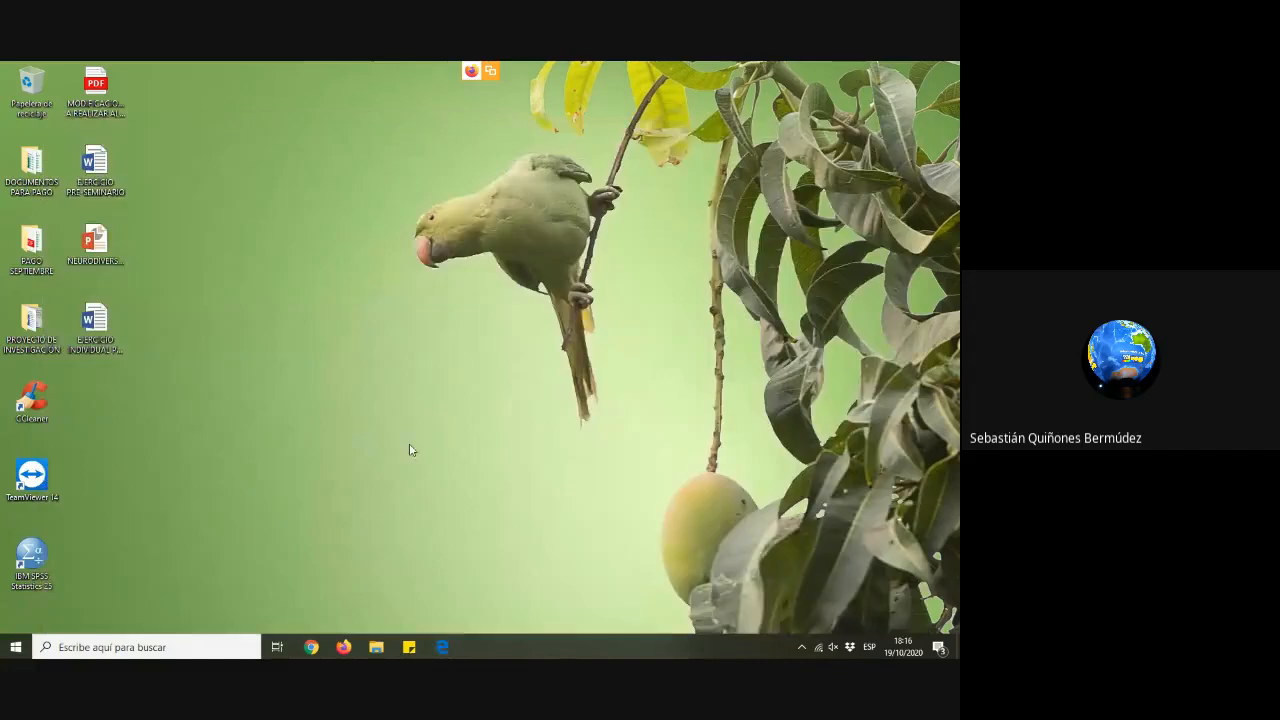
Launch IBM SPSS Statistics 25, close its welcome dialog, and leave only the data editor as a smaller window over the desktop
double_click(31, 555)
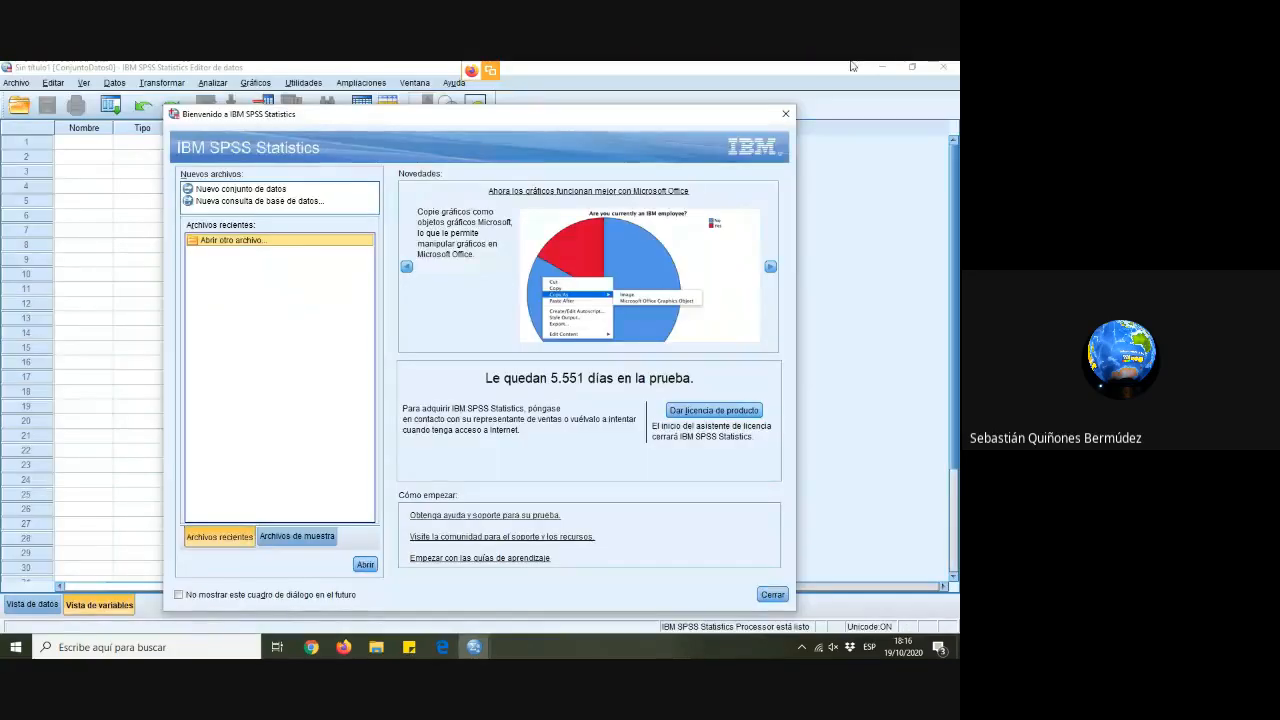
click(785, 113)
click(910, 66)
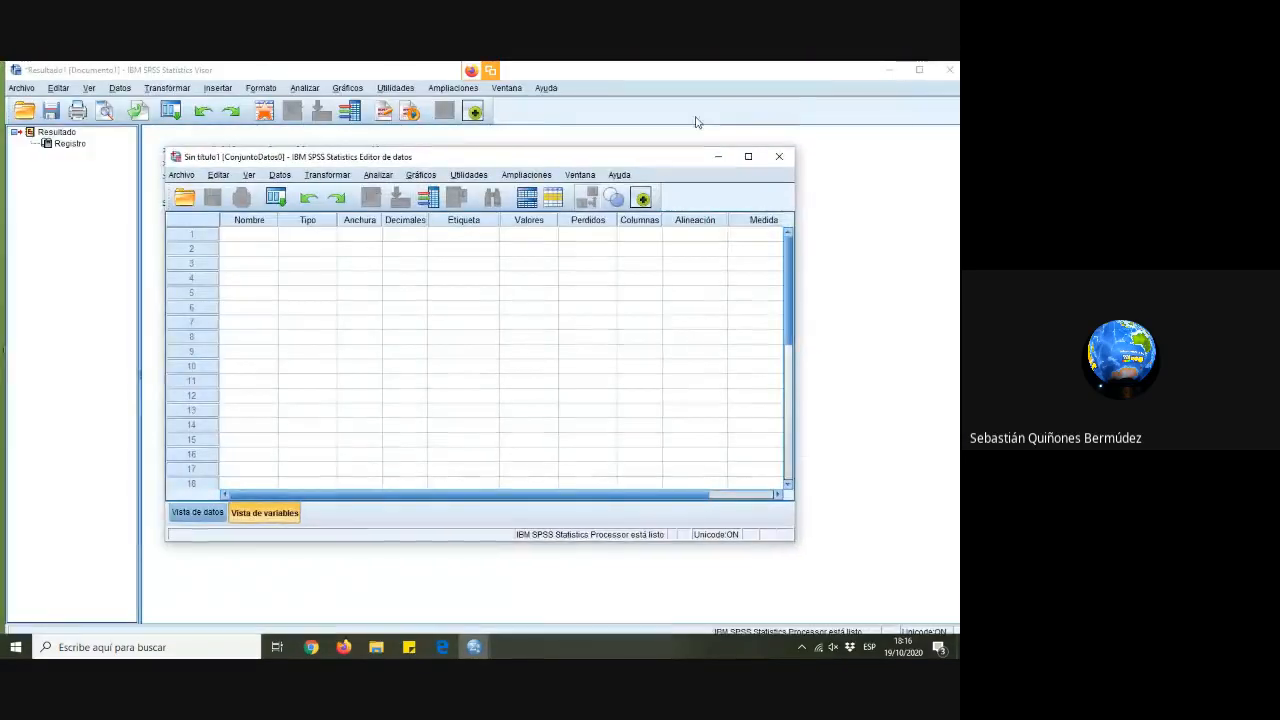
click(889, 69)
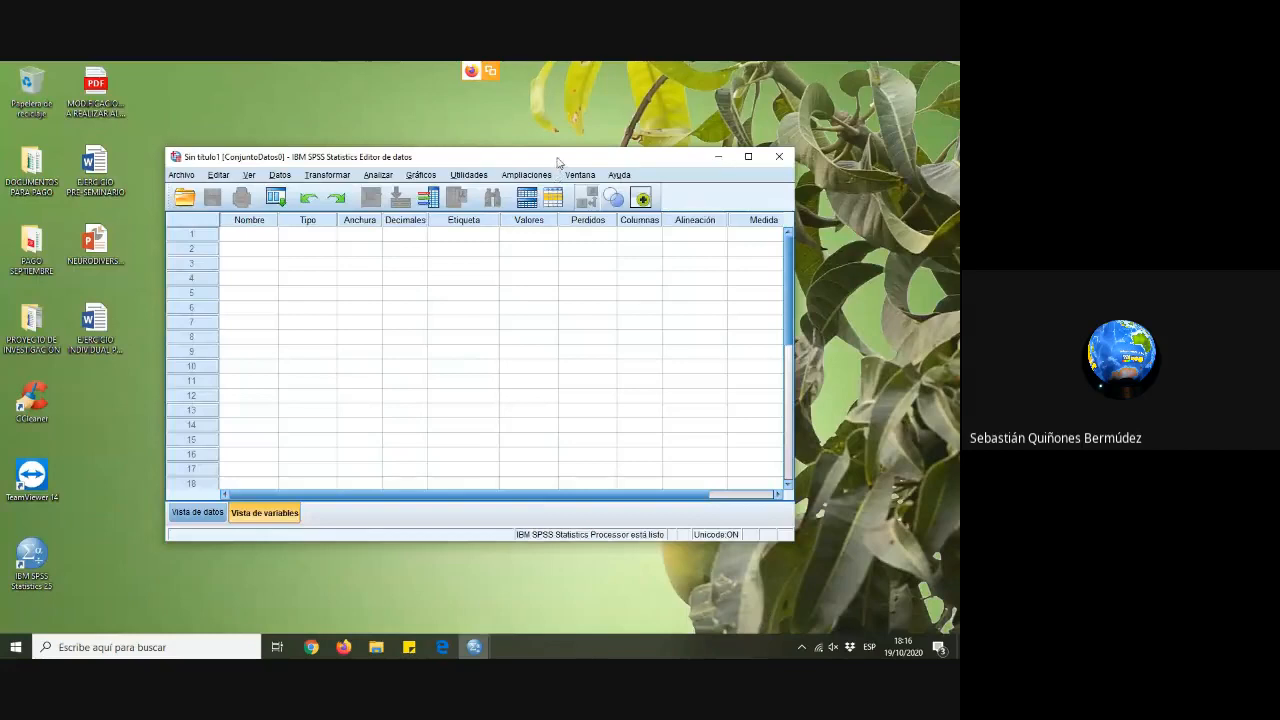
drag(558, 161, 616, 166)
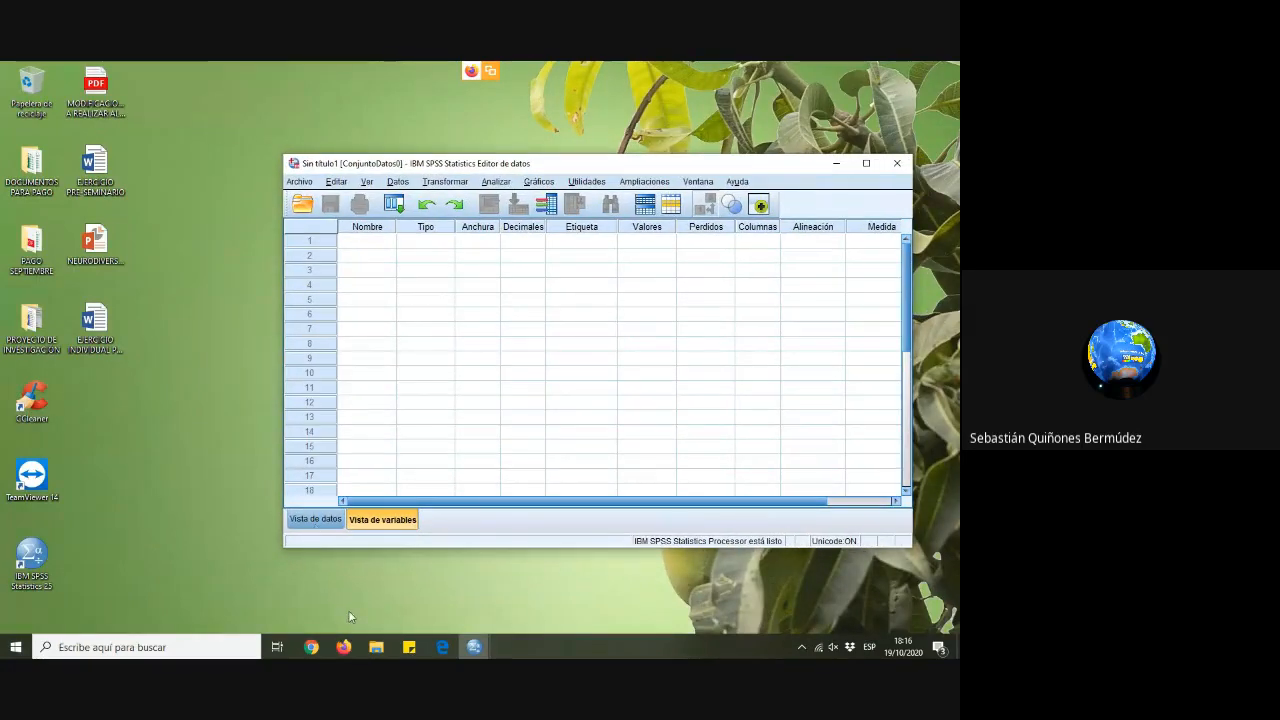
Place the BASE DE DATOS PARA EJERCICIO workbook from the CHARLA-TALLER SPSS folder in Documents on the desktop, beside the data editor
click(376, 647)
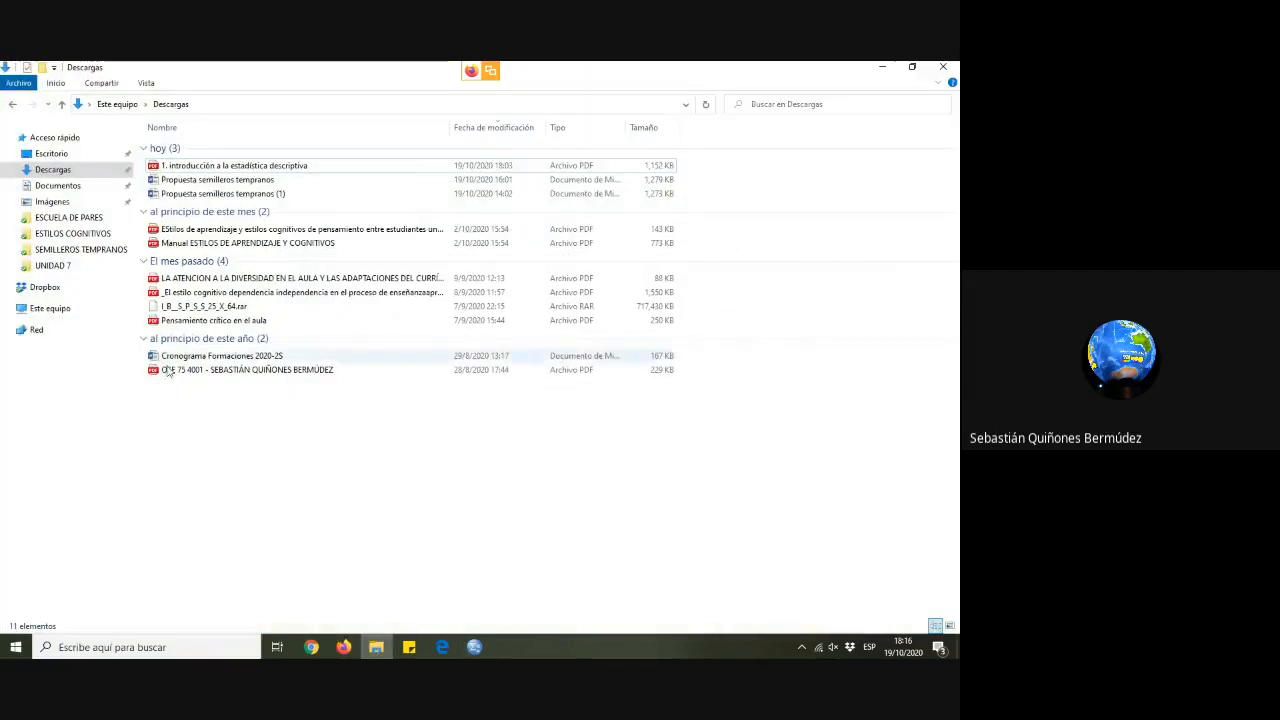
click(52, 309)
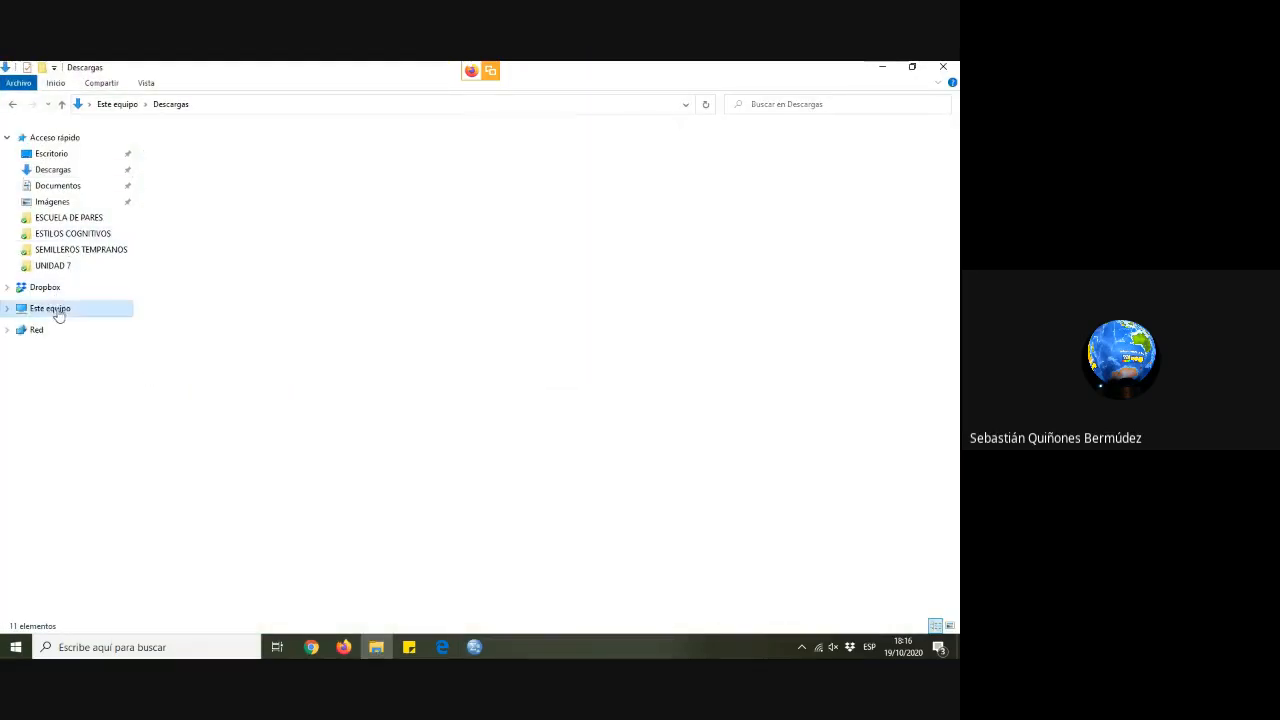
click(55, 185)
double_click(191, 148)
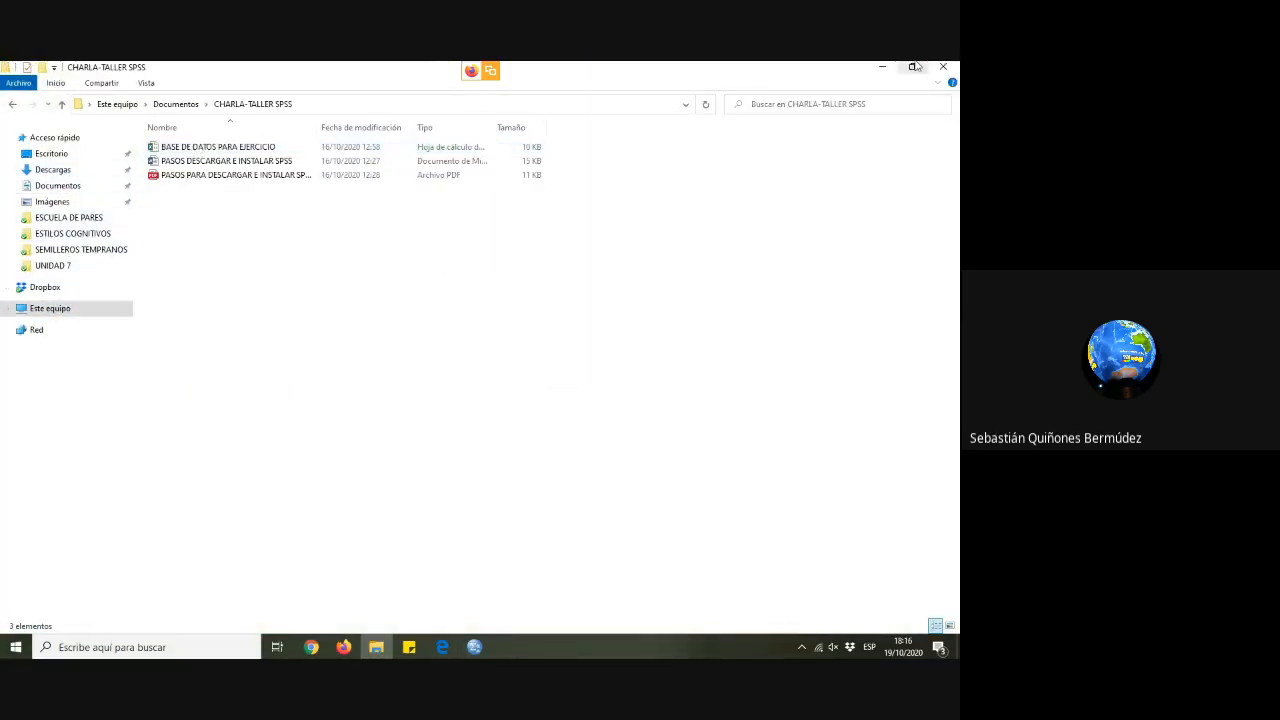
click(912, 66)
drag(364, 281, 220, 100)
click(842, 196)
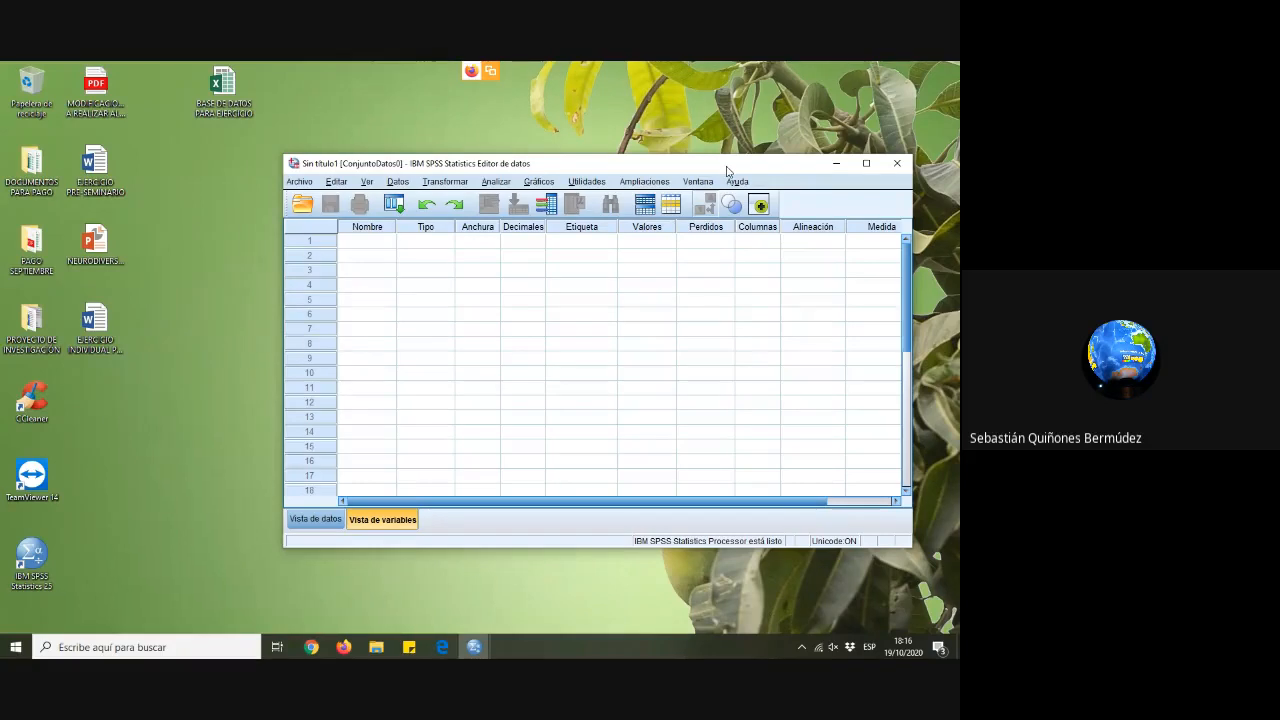
drag(208, 96, 205, 245)
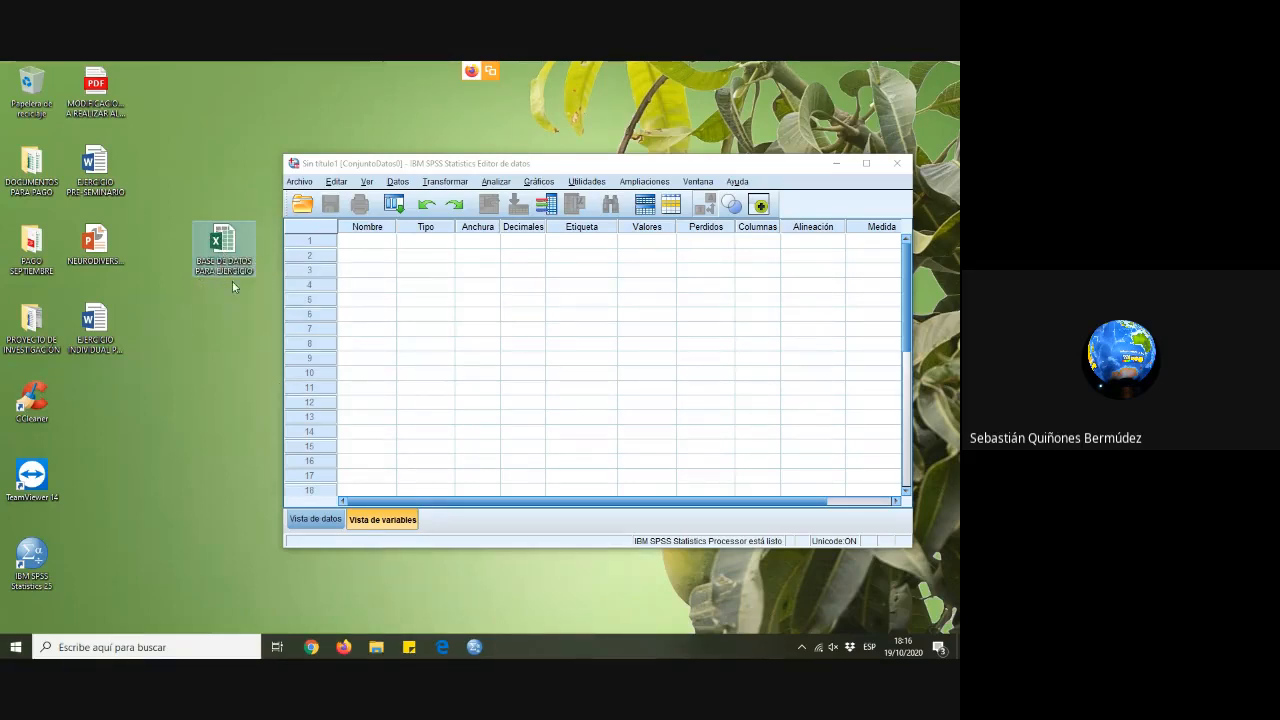
Open the BASE DE DATOS PARA EJERCICIO workbook in Excel and review its EDAD, GÉNERO, ESTRATO, GRADO and GRUPO columns
double_click(225, 250)
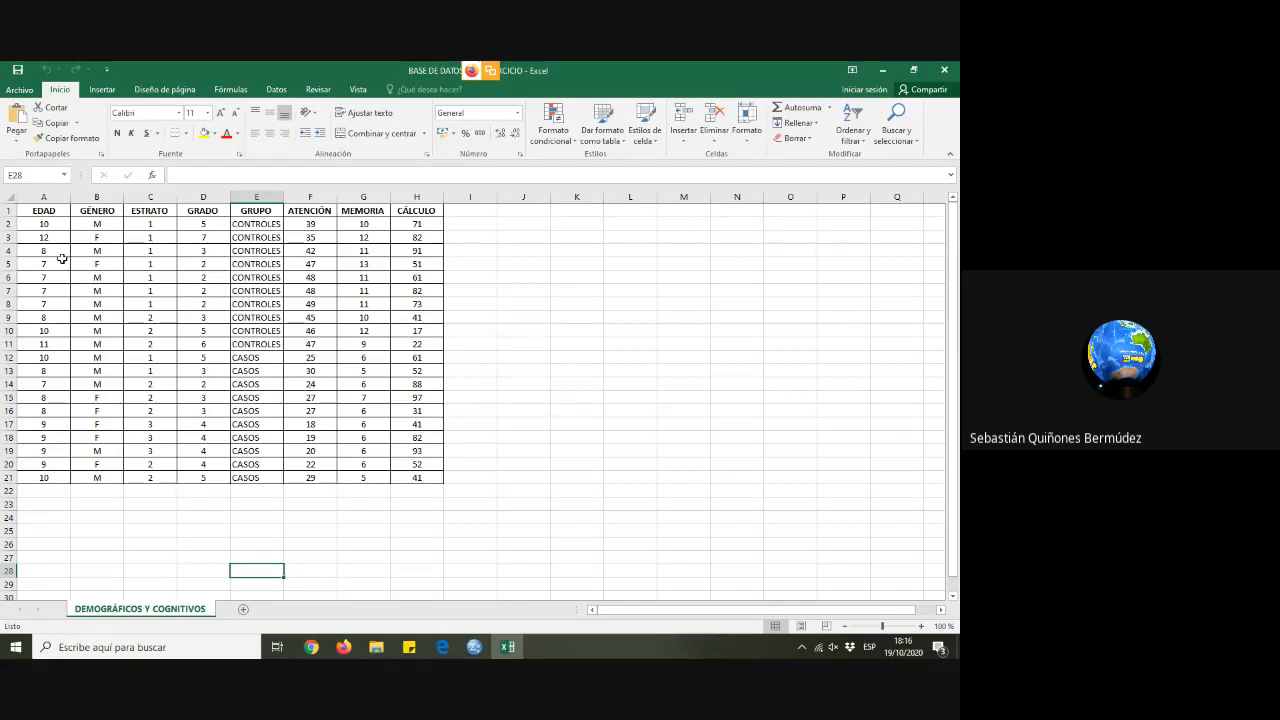
click(49, 212)
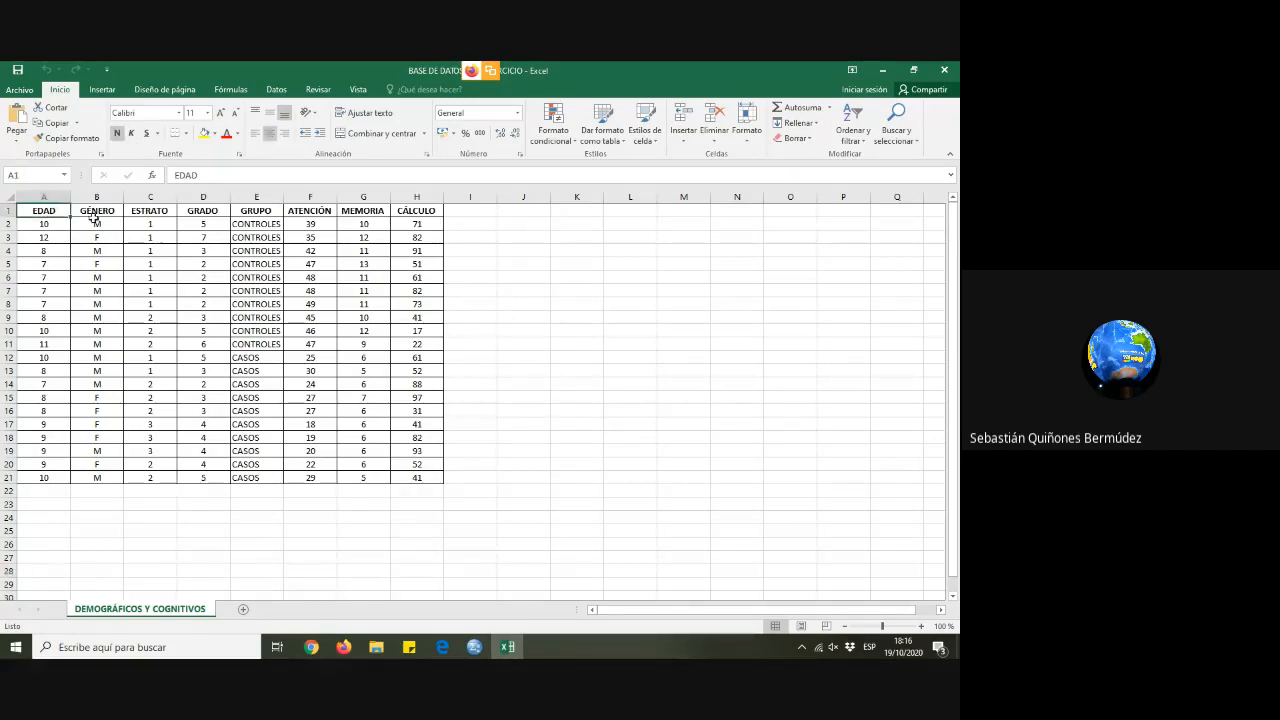
click(96, 214)
click(146, 213)
click(203, 212)
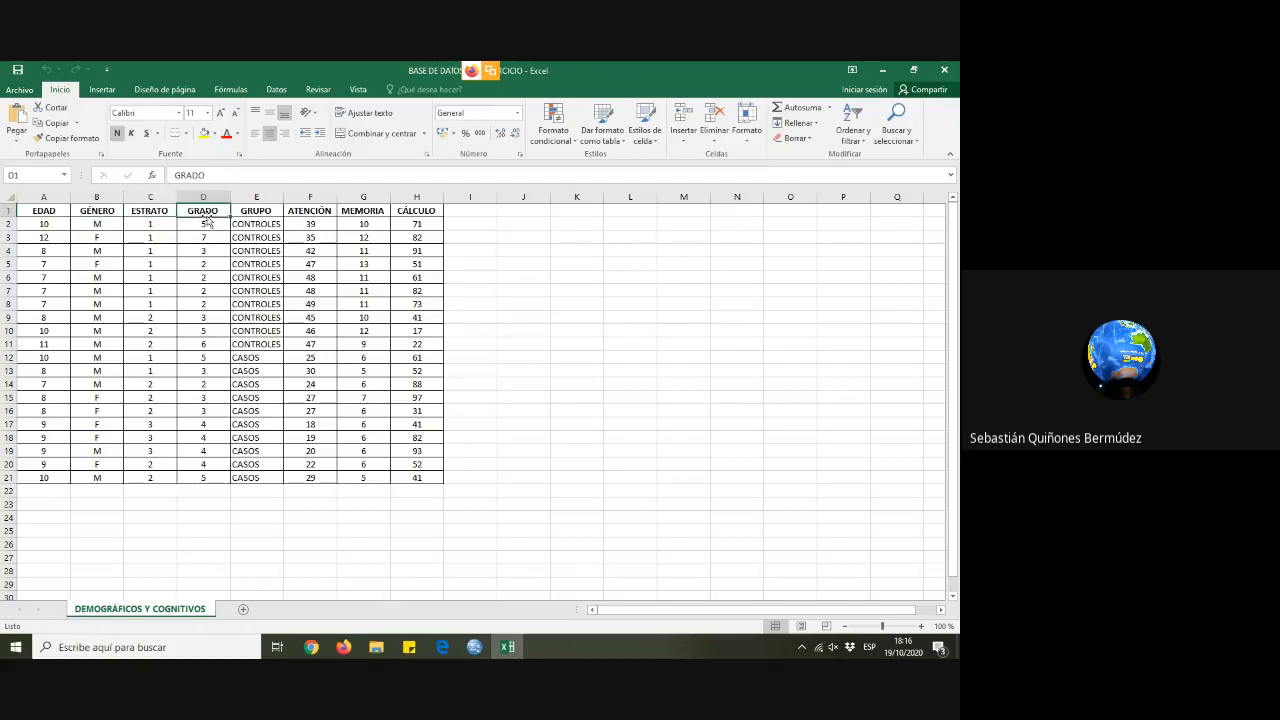
click(259, 209)
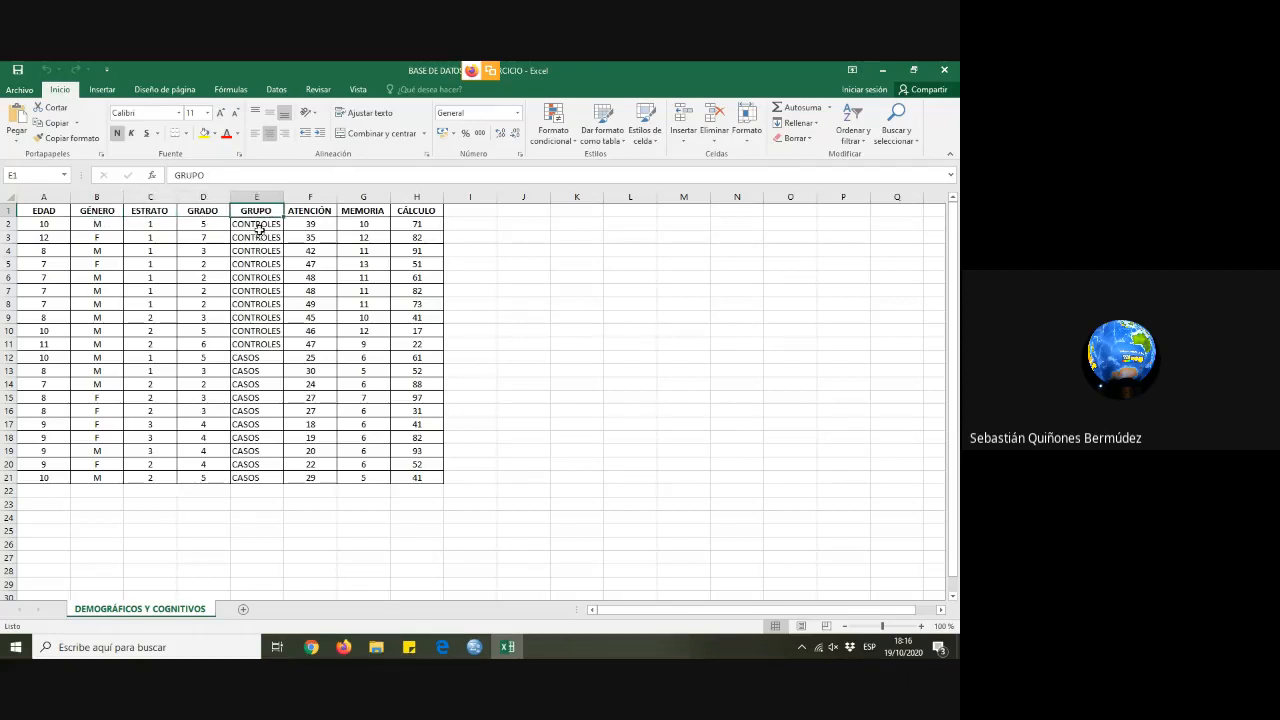
drag(261, 225, 266, 477)
click(257, 357)
click(790, 475)
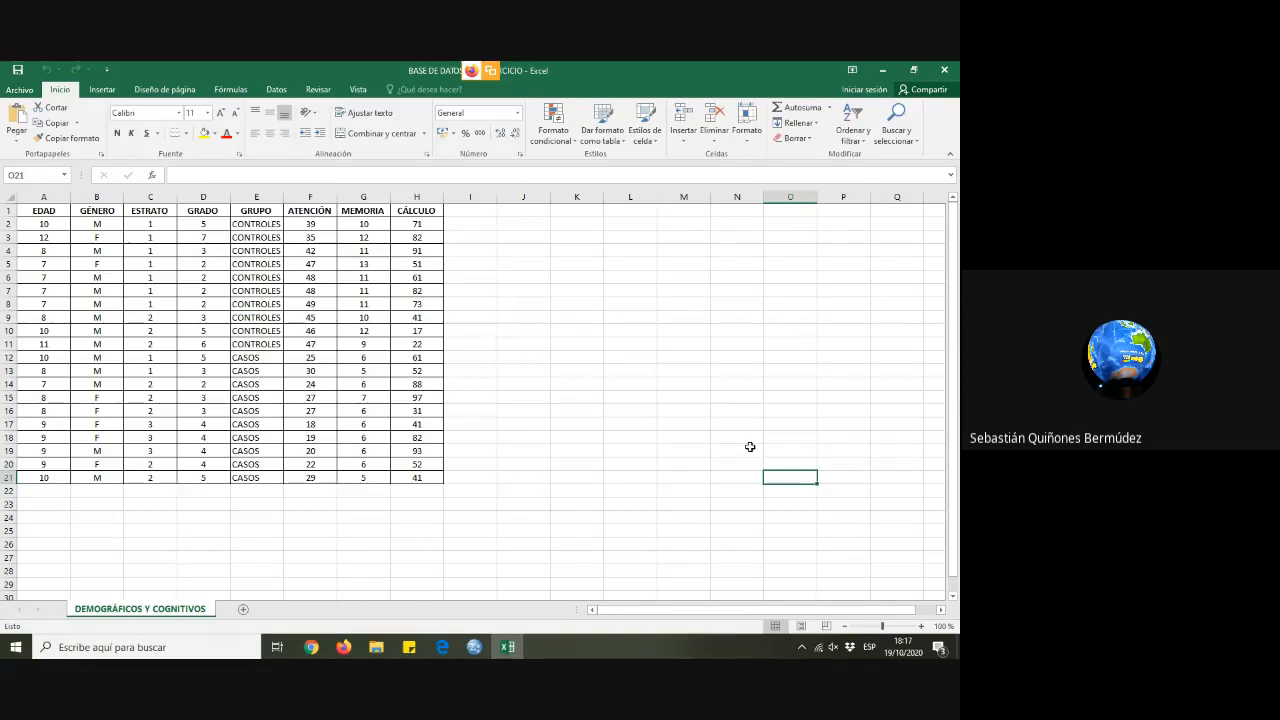
Review the ATENCIÓN, MEMORIA and CÁLCULO columns and the demographic headings, and close the workbook
click(302, 210)
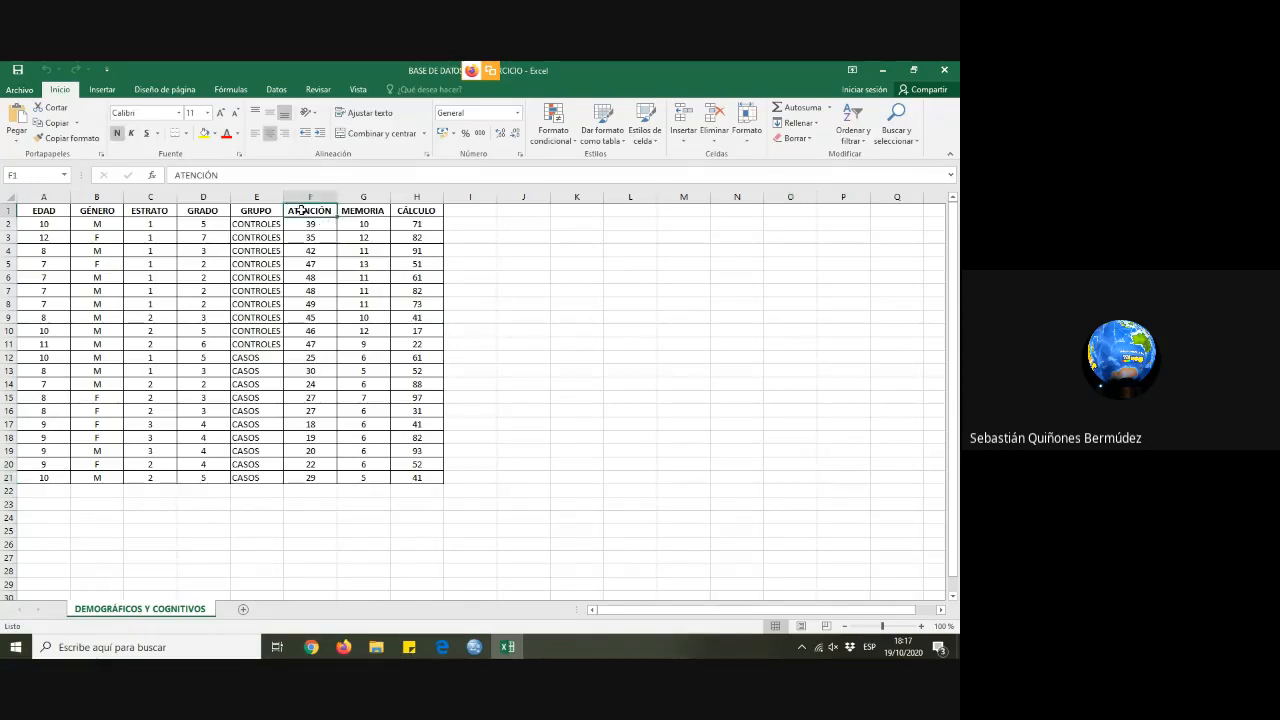
key(Right)
key(Right)
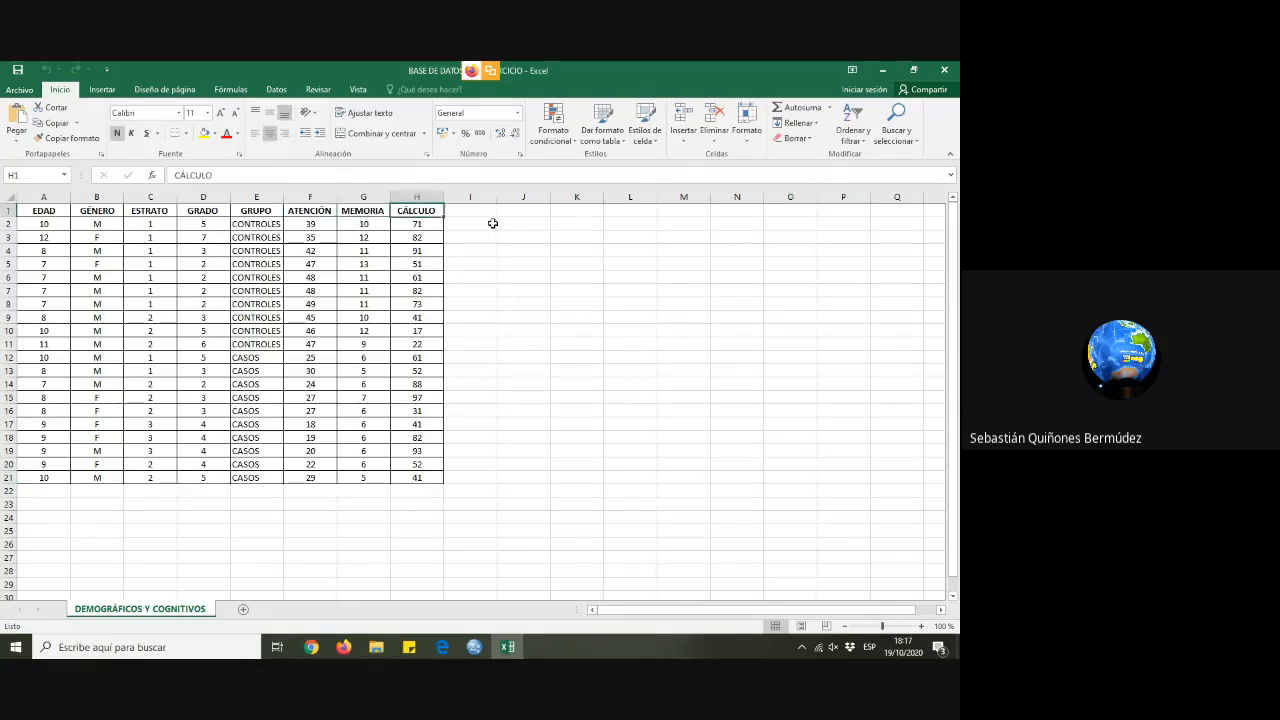
click(704, 371)
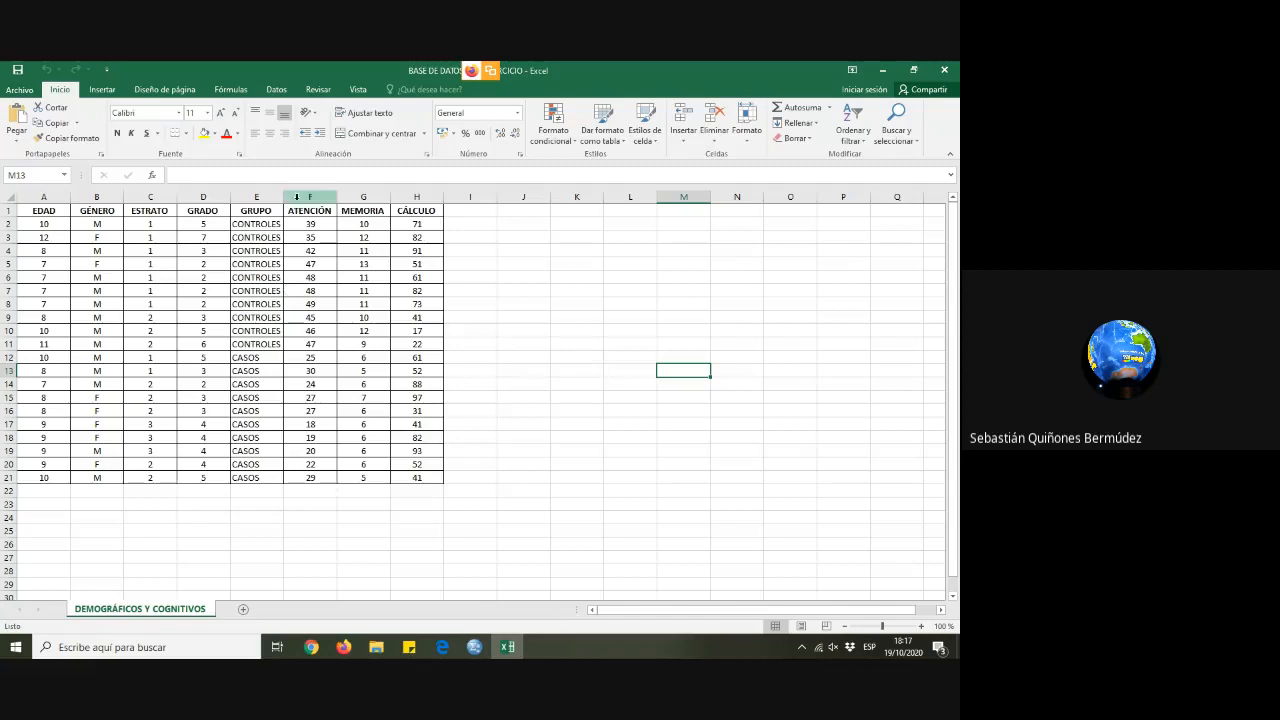
drag(300, 196, 400, 198)
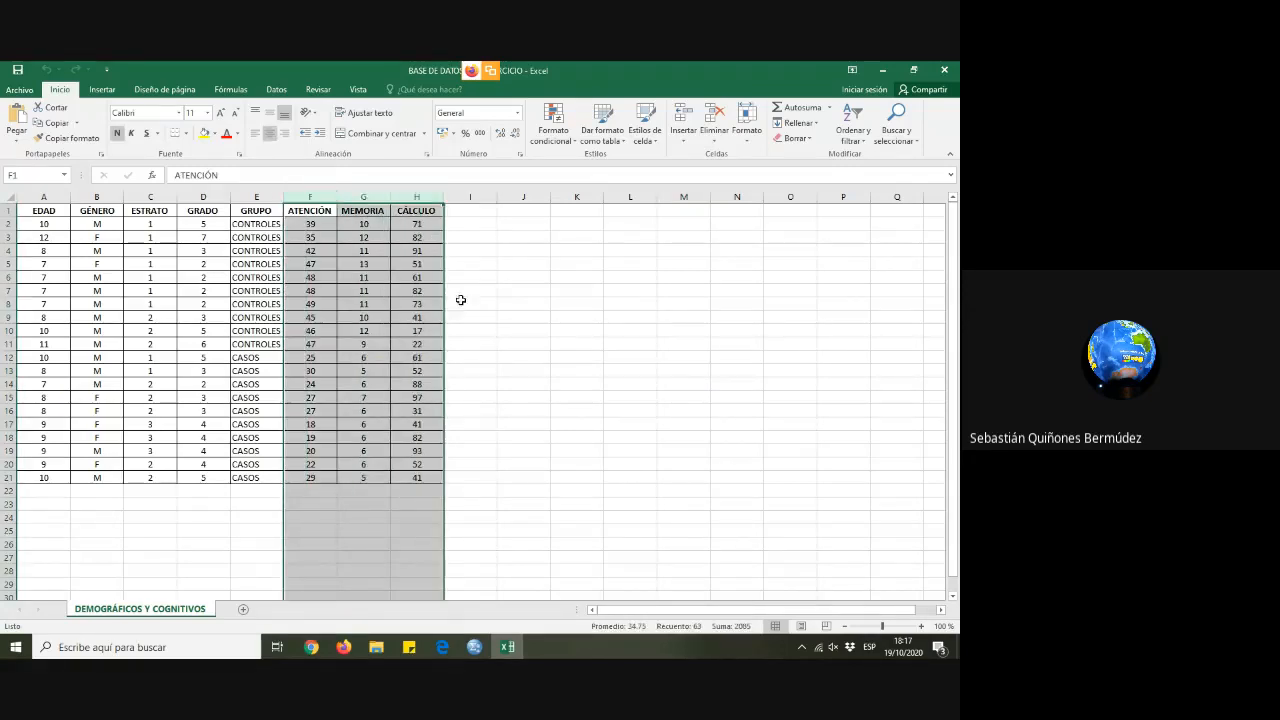
click(485, 319)
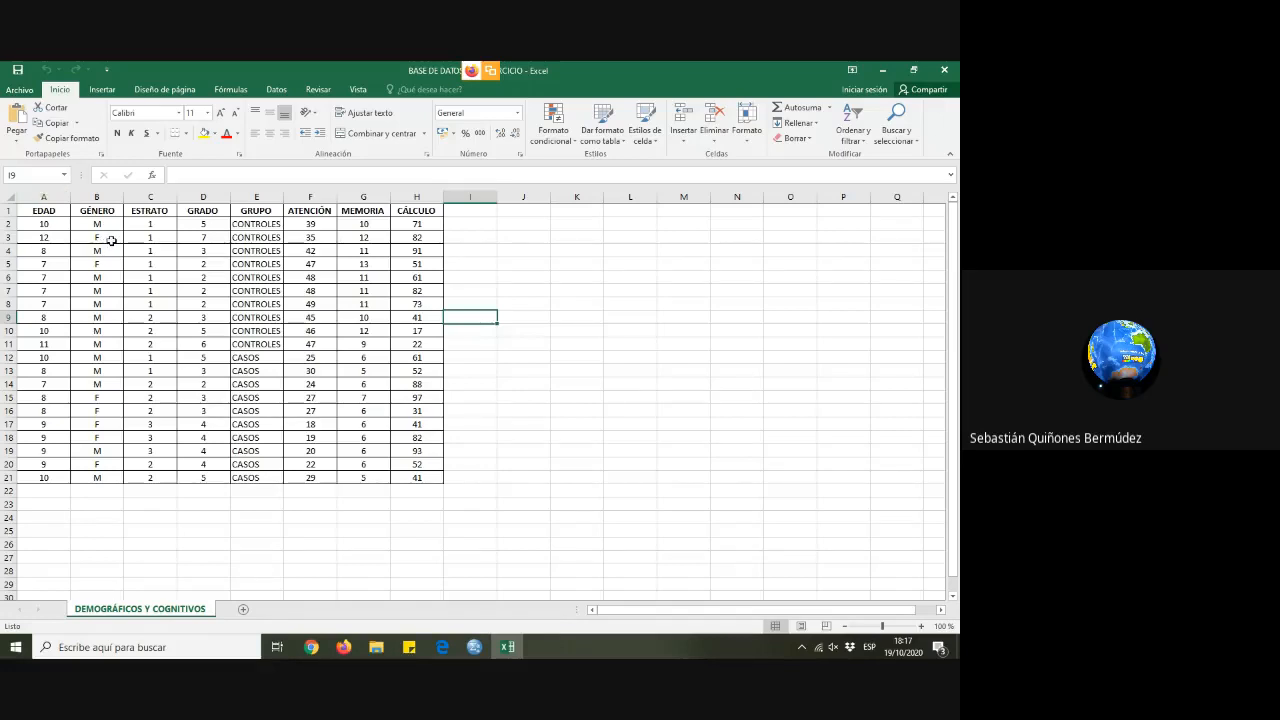
drag(38, 212, 200, 211)
click(632, 343)
click(949, 69)
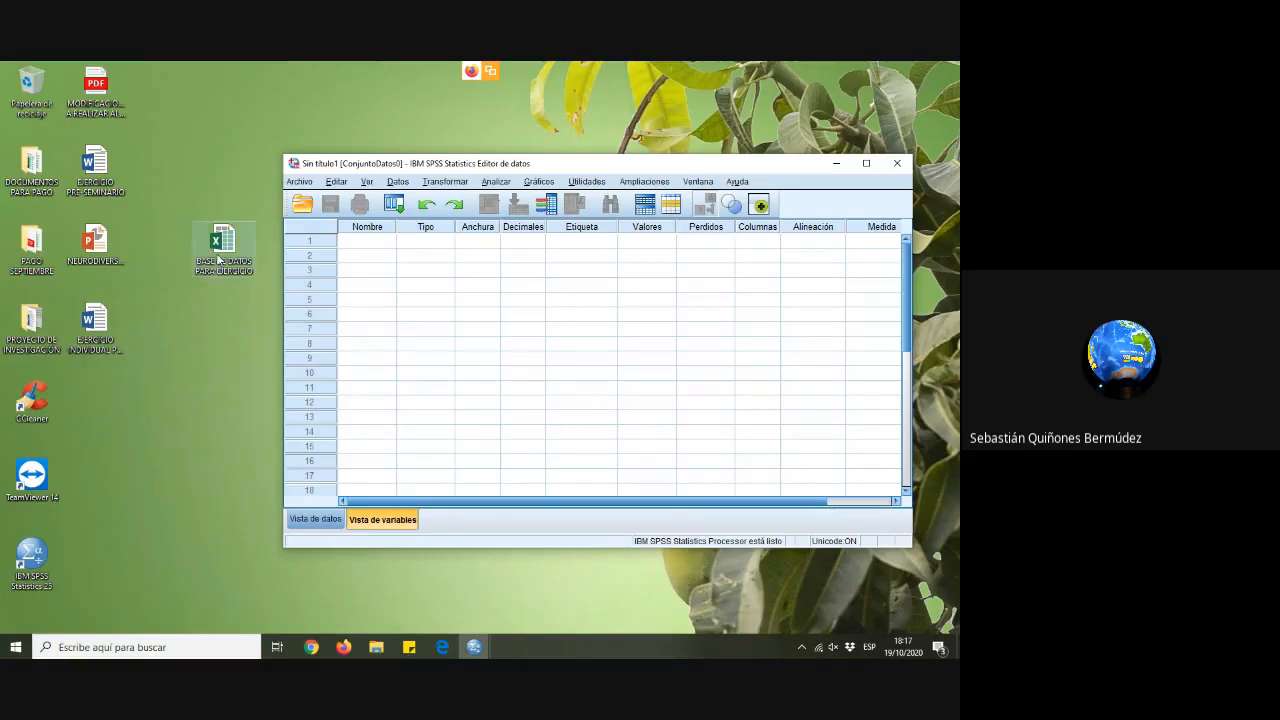
Import the workbook's DEMOGRÁFICOS Y COGNITIVOS sheet into the SPSS data editor, reading variable names from the first row
drag(220, 250, 434, 285)
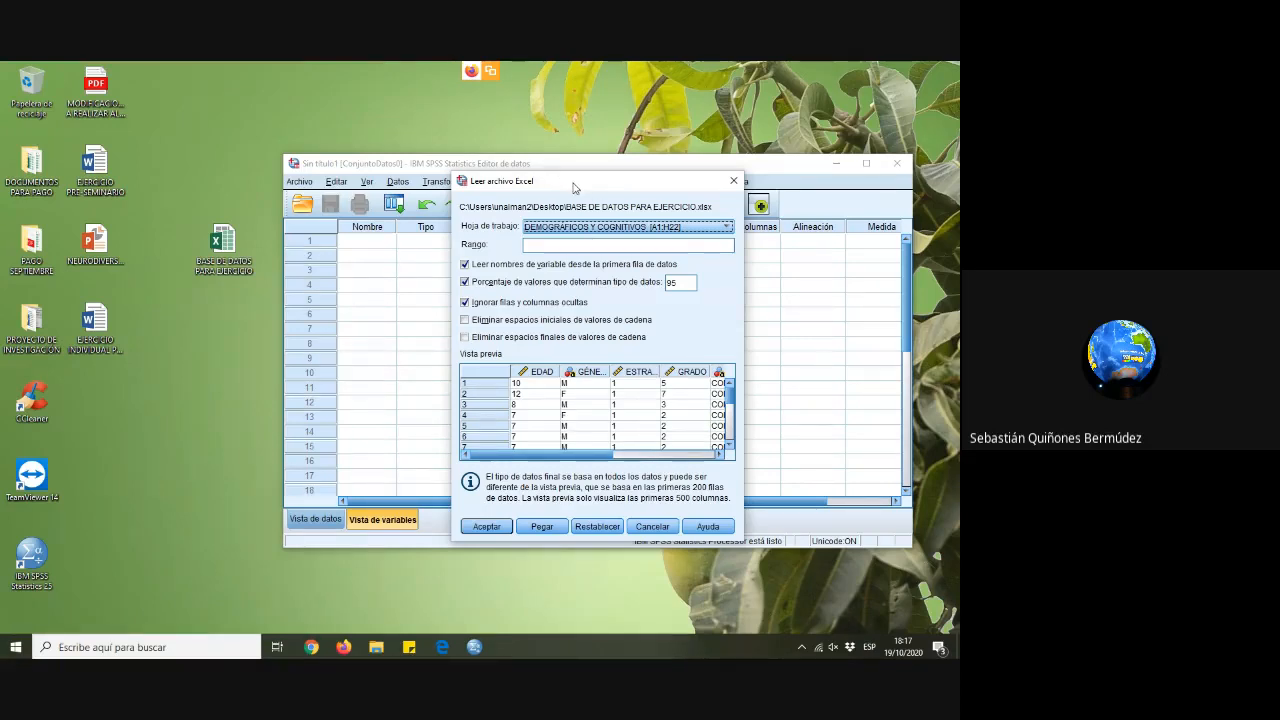
click(485, 527)
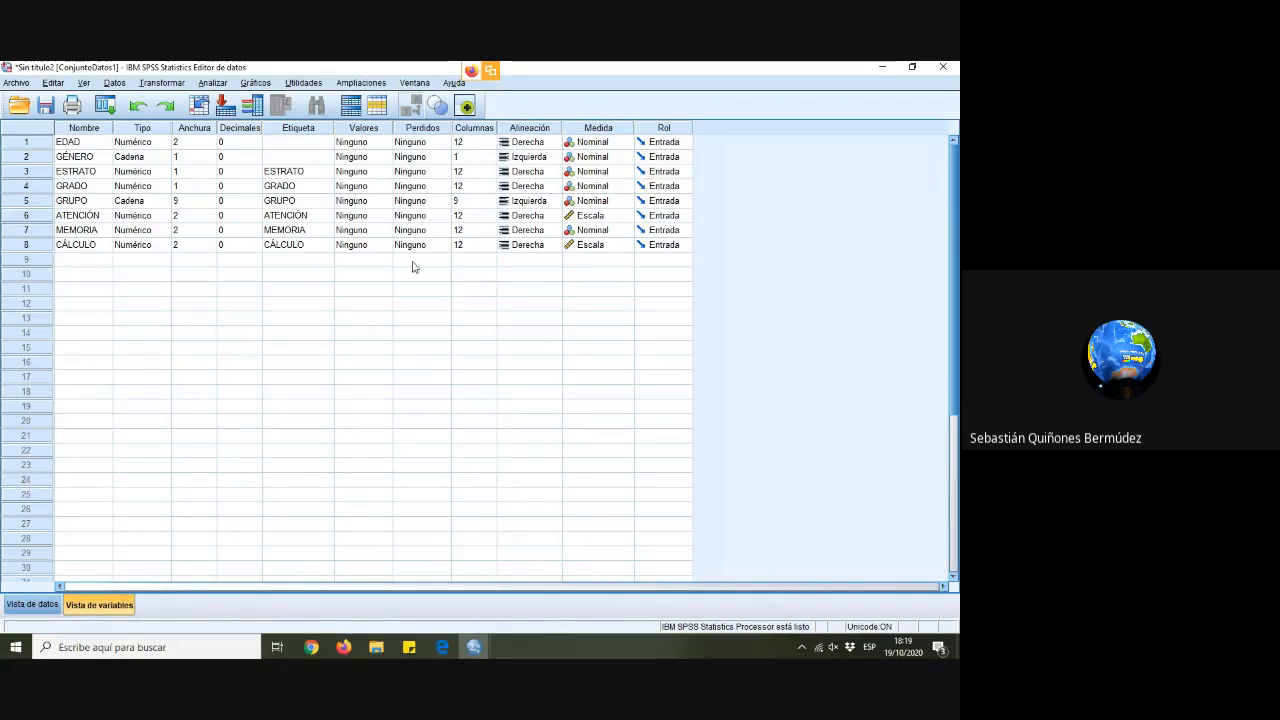
Examine the Tipo settings of EDAD and GÉNERO and the Anchura and Decimales columns in the variable view
click(85, 157)
click(138, 158)
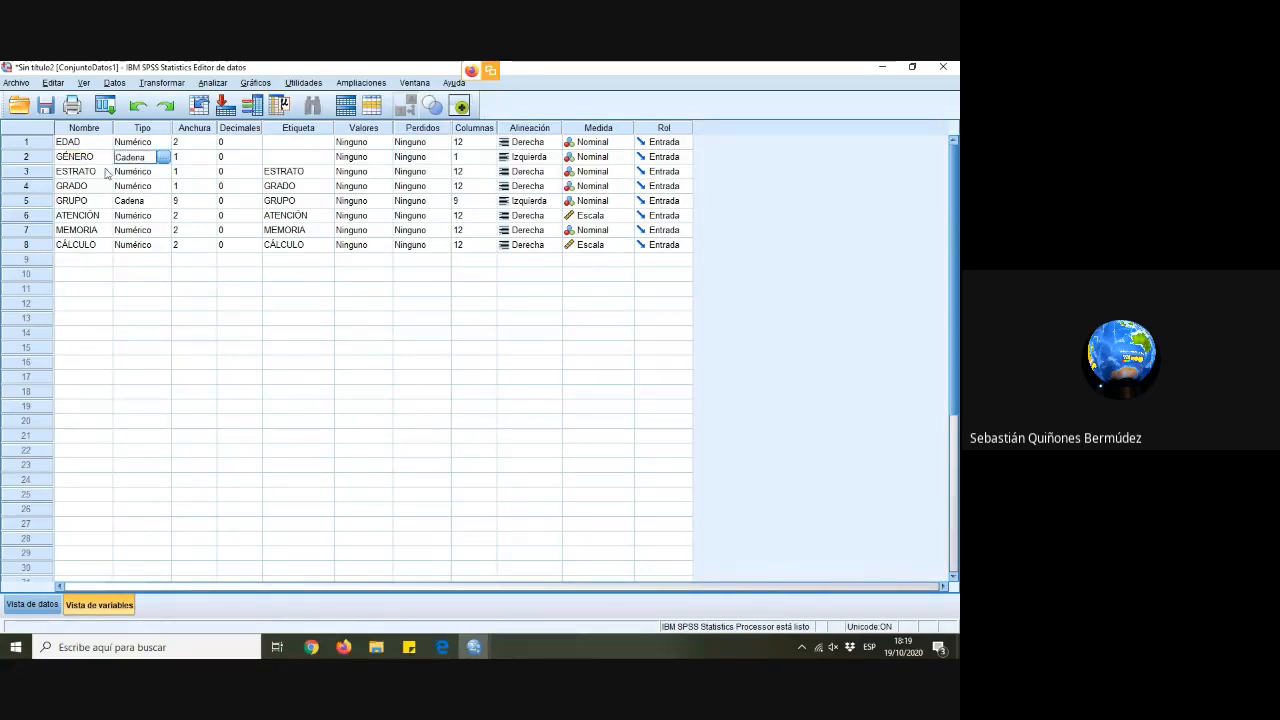
click(144, 145)
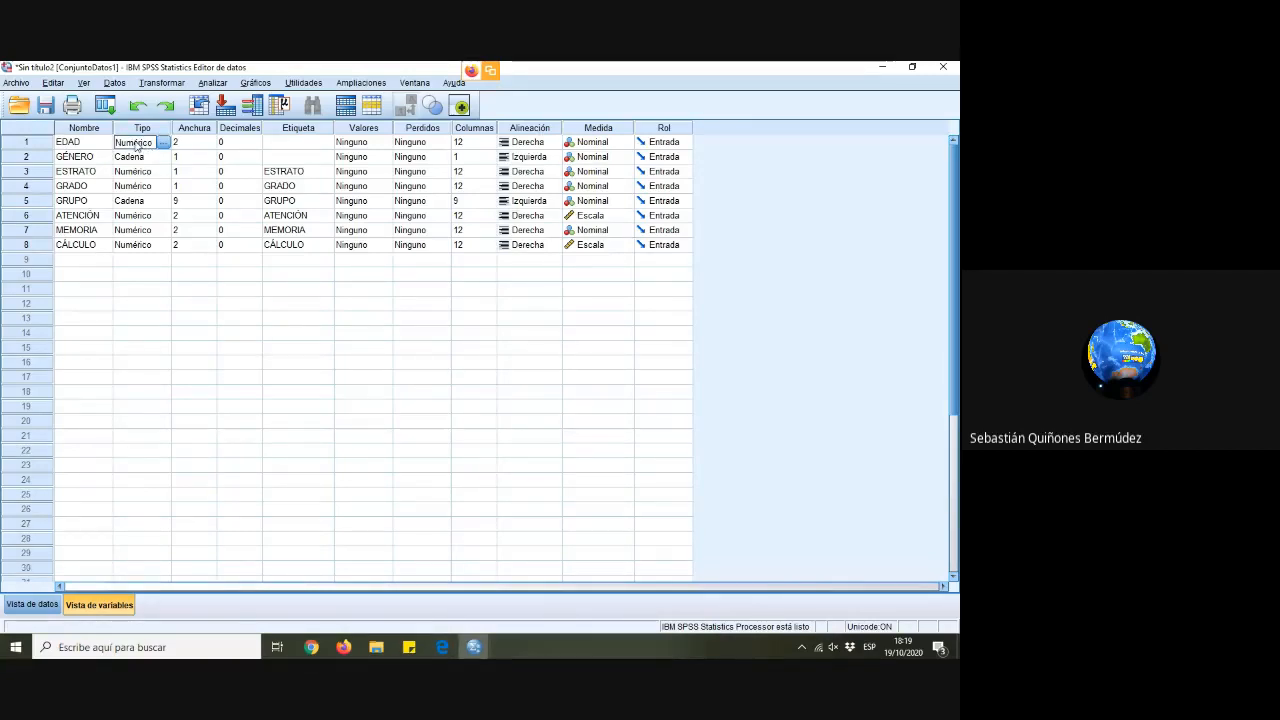
click(266, 407)
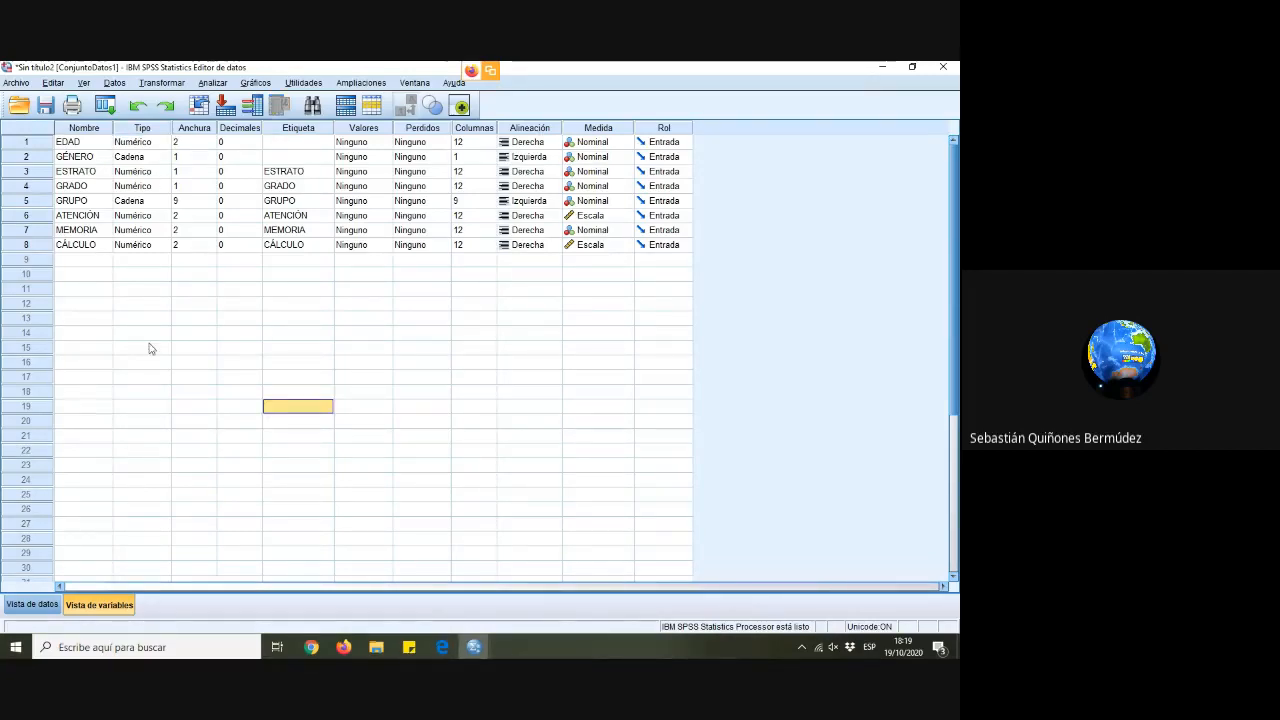
click(200, 128)
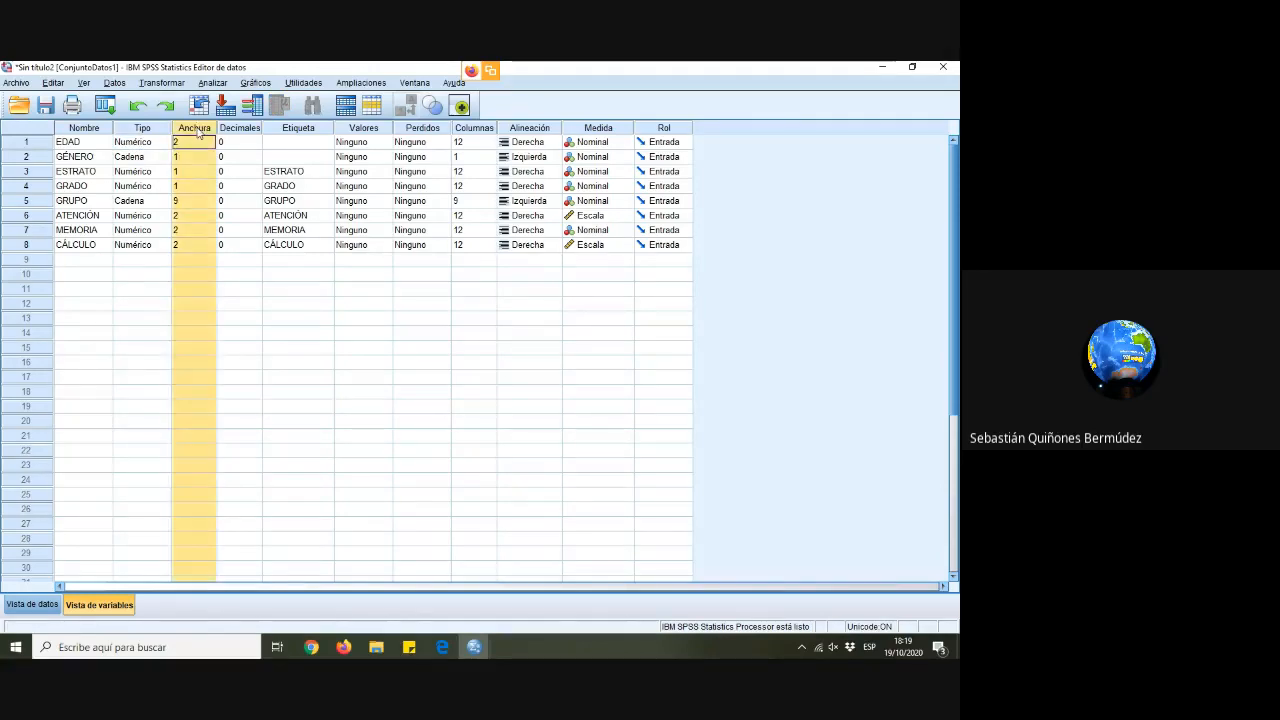
click(232, 129)
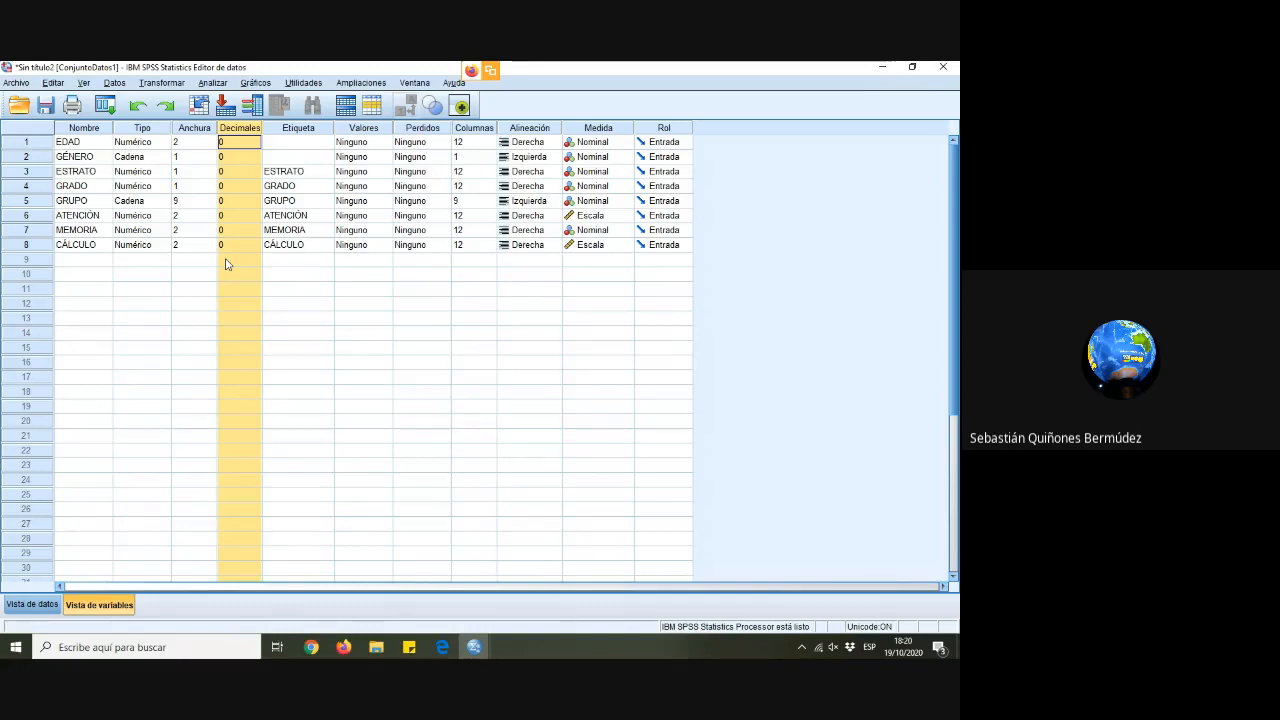
Examine the Etiqueta column and the labels of ESTRATO, GRADO and GRUPO
click(303, 130)
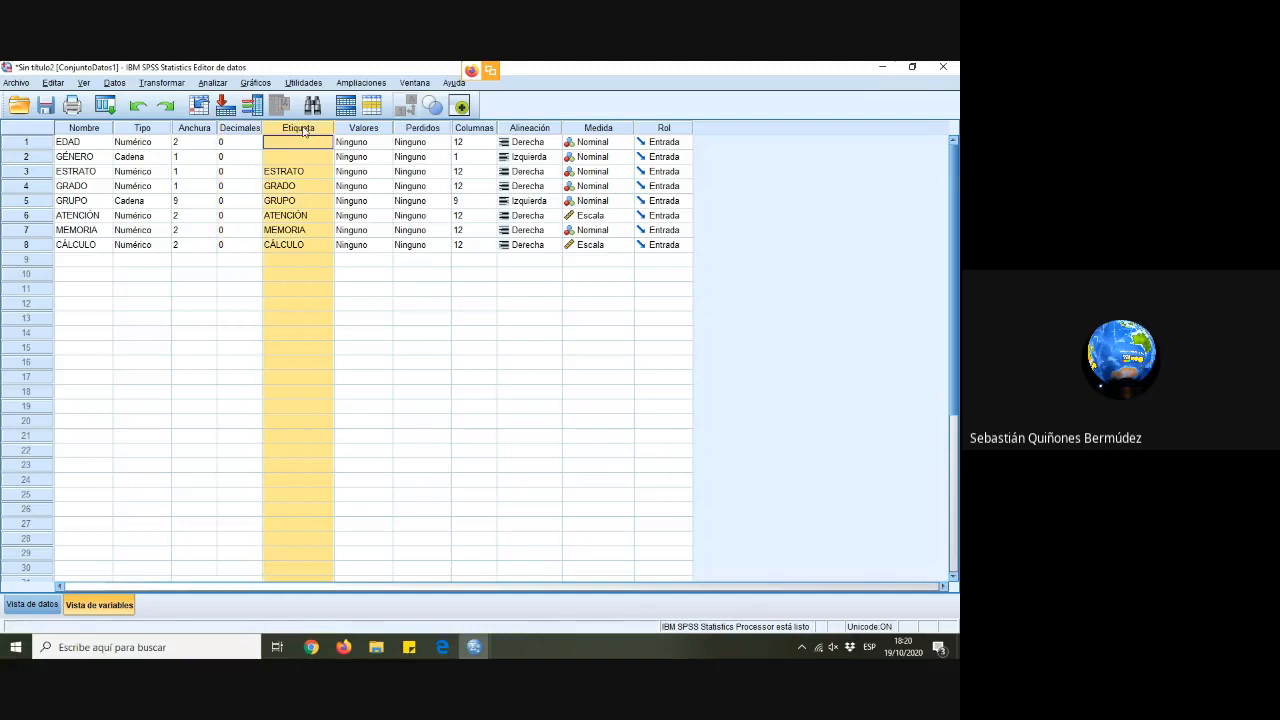
click(397, 379)
click(294, 128)
click(300, 172)
click(292, 187)
click(291, 201)
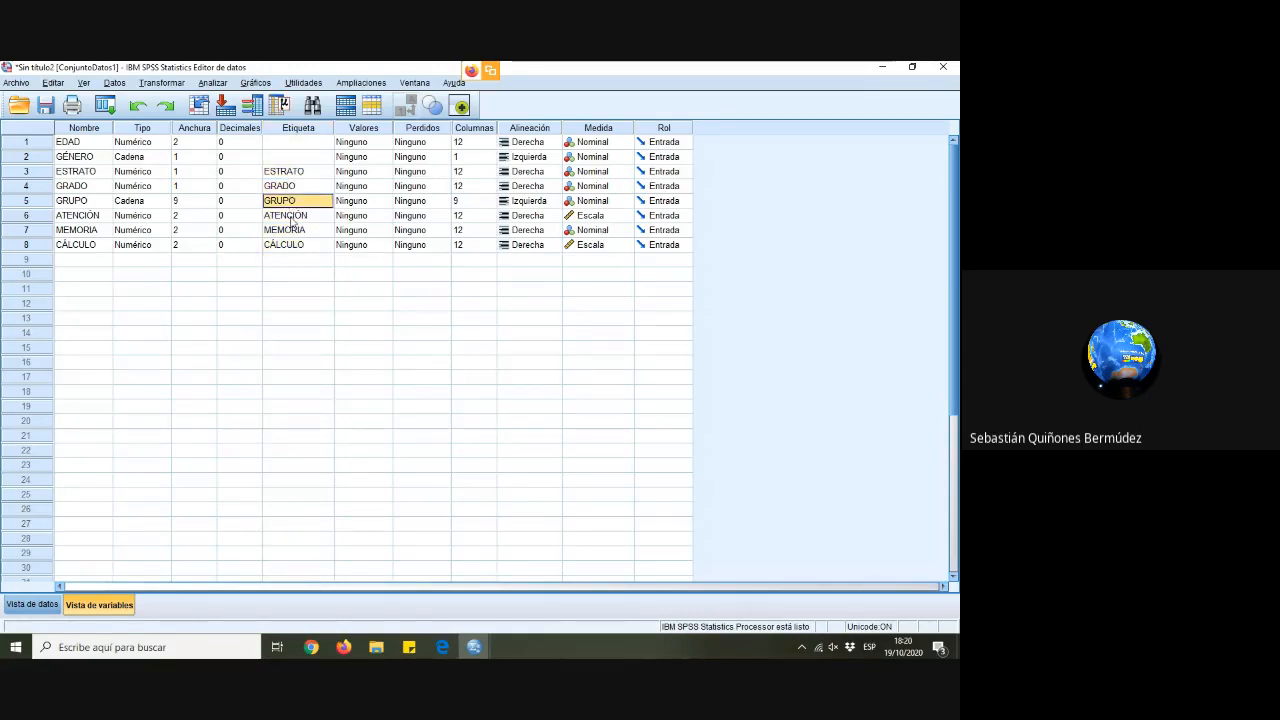
Examine the labels of ATENCIÓN, MEMORIA and CÁLCULO and recheck those of ESTRATO and GRADO
click(294, 216)
click(296, 230)
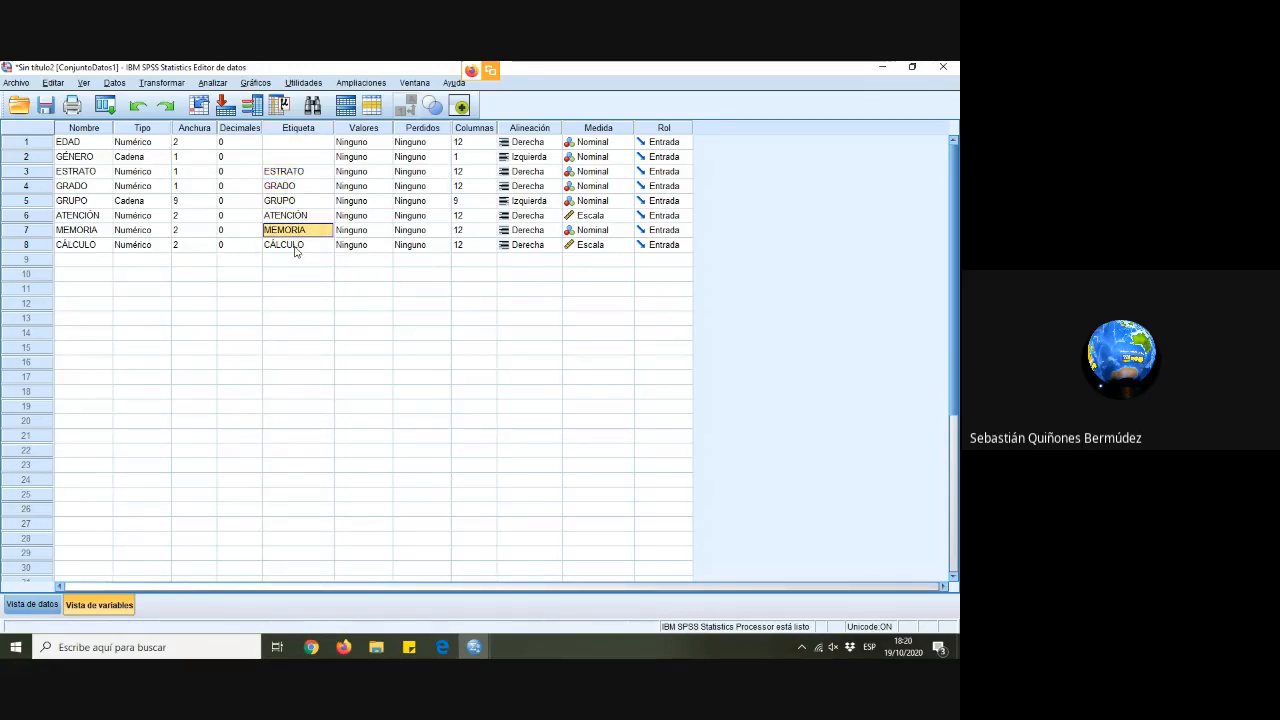
click(294, 245)
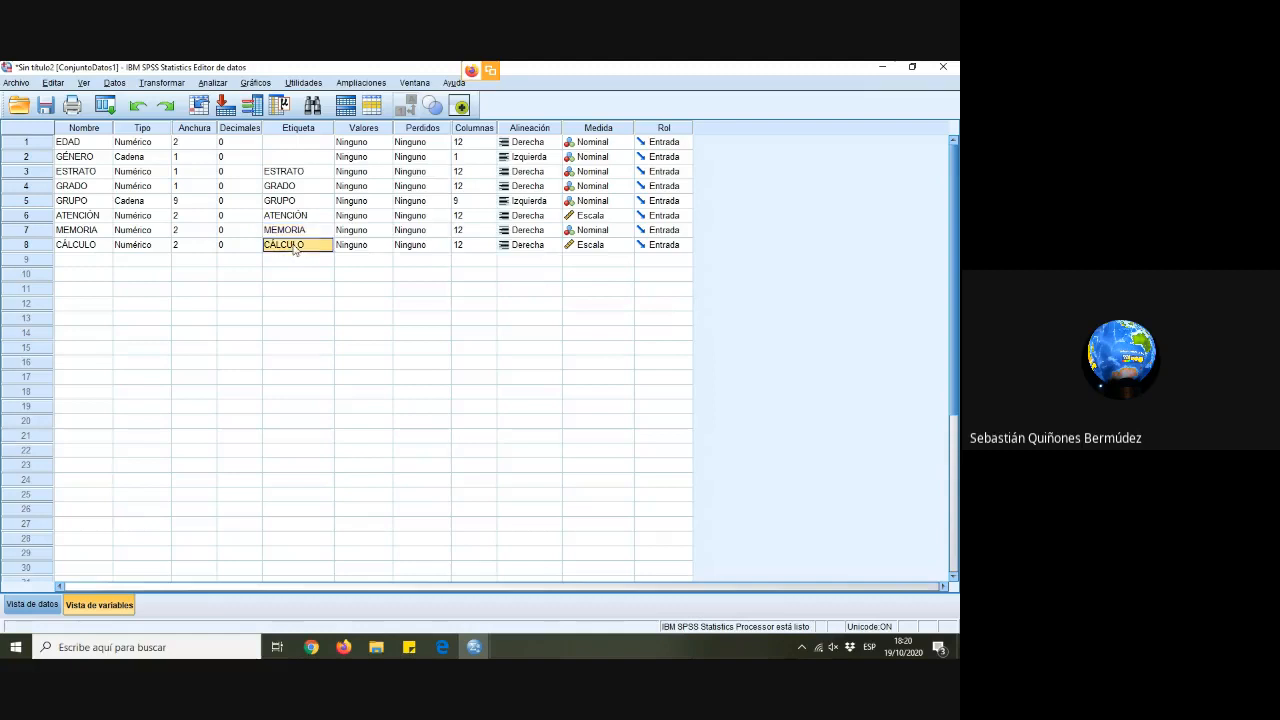
click(298, 174)
click(291, 188)
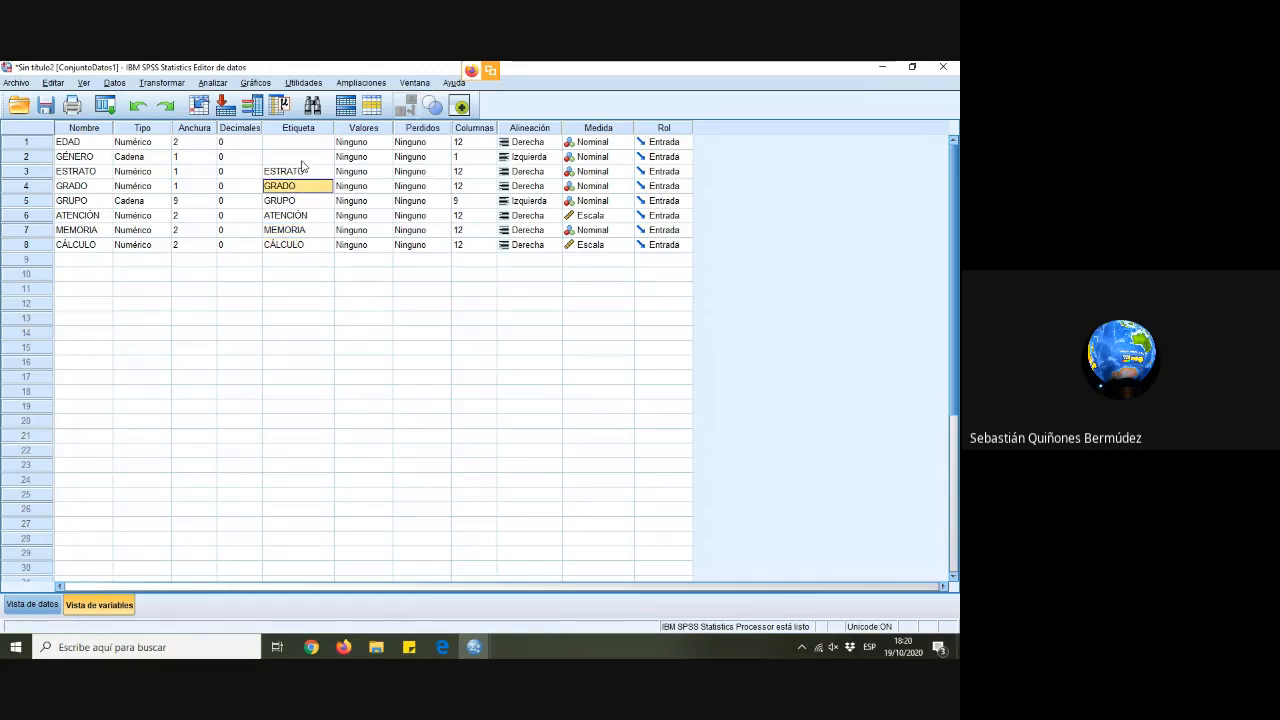
Fill in the missing labels in the Etiqueta column, entering EDAD for the age variable and GÉNERO for the gender variable
click(305, 142)
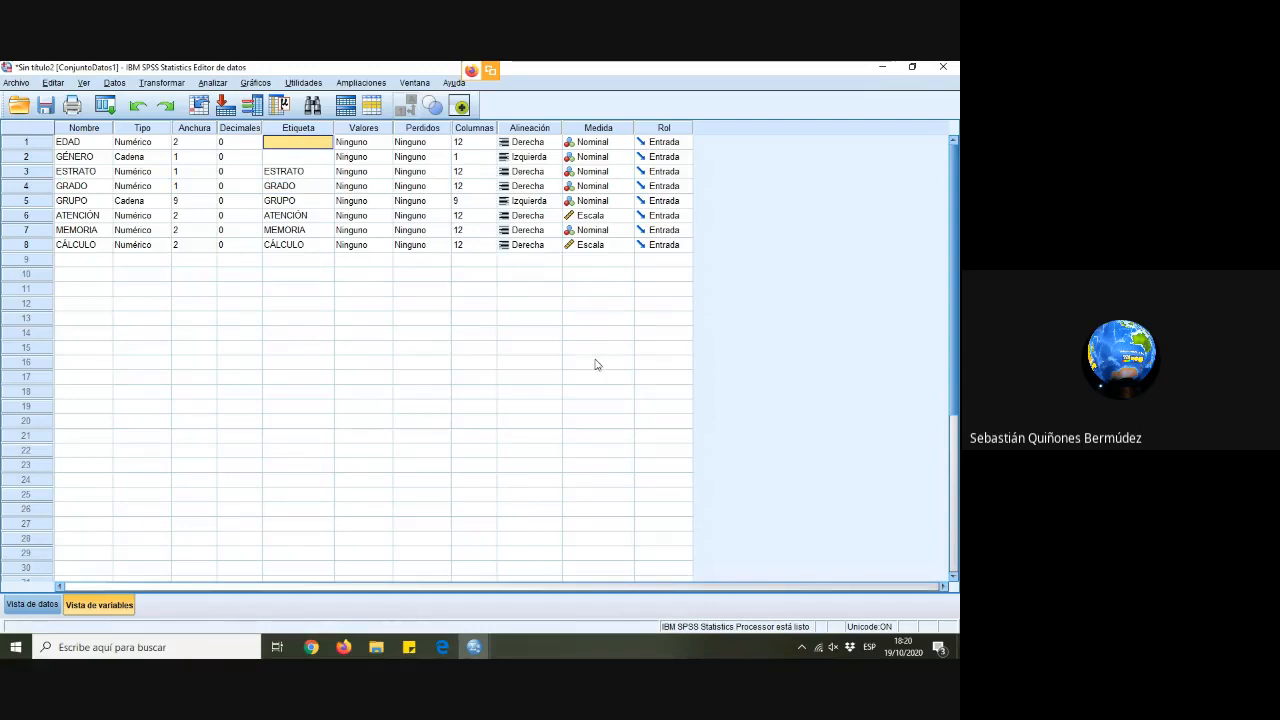
key(Caps_Lock)
text(EDAD)
click(305, 160)
click(84, 128)
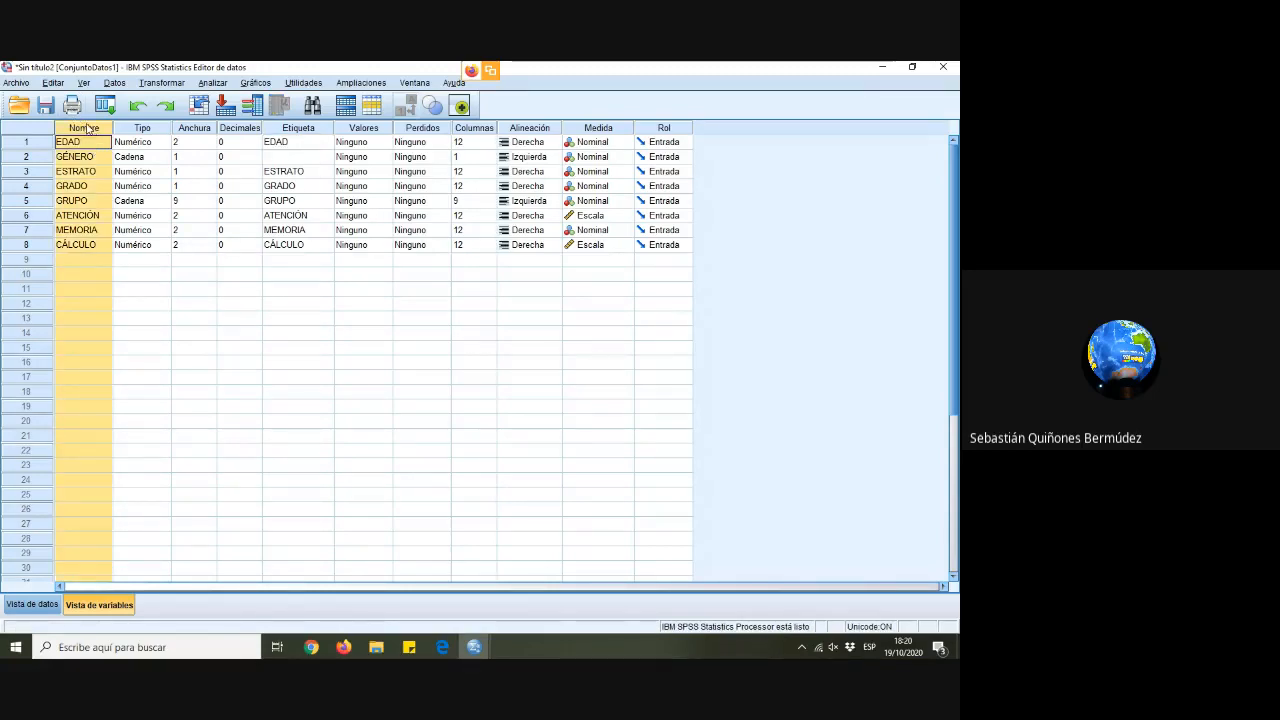
click(293, 164)
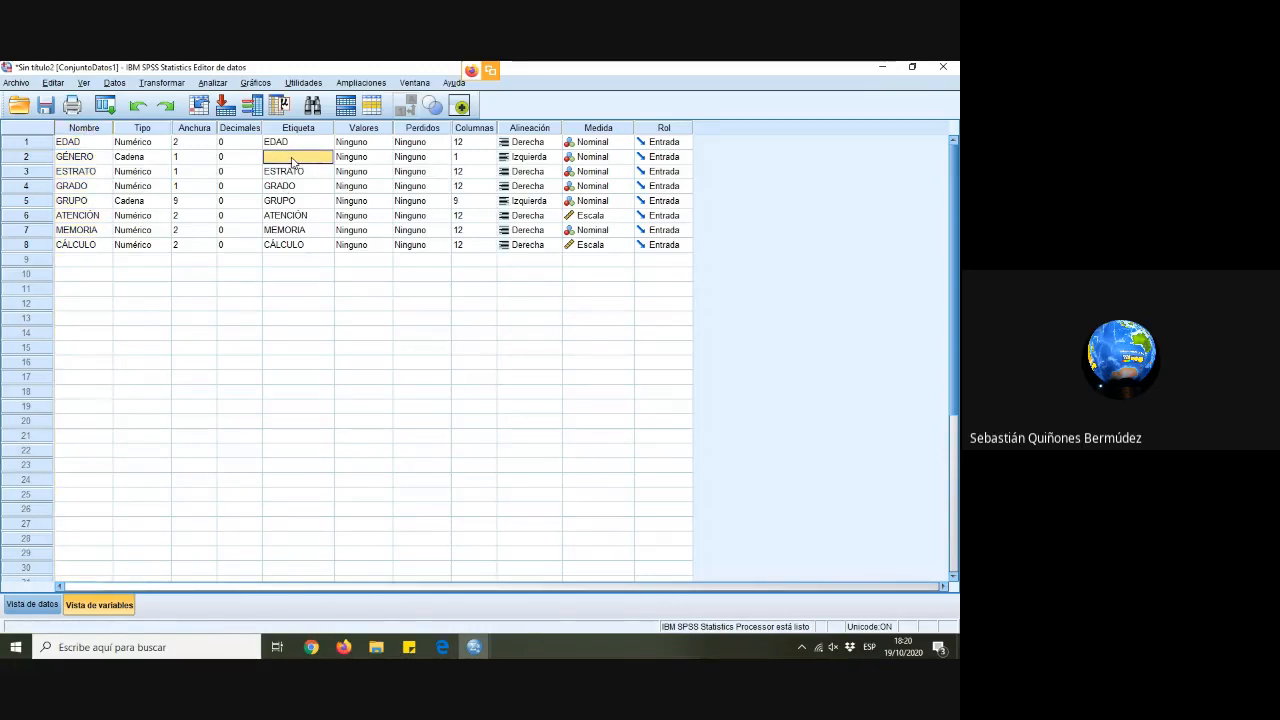
text(G)
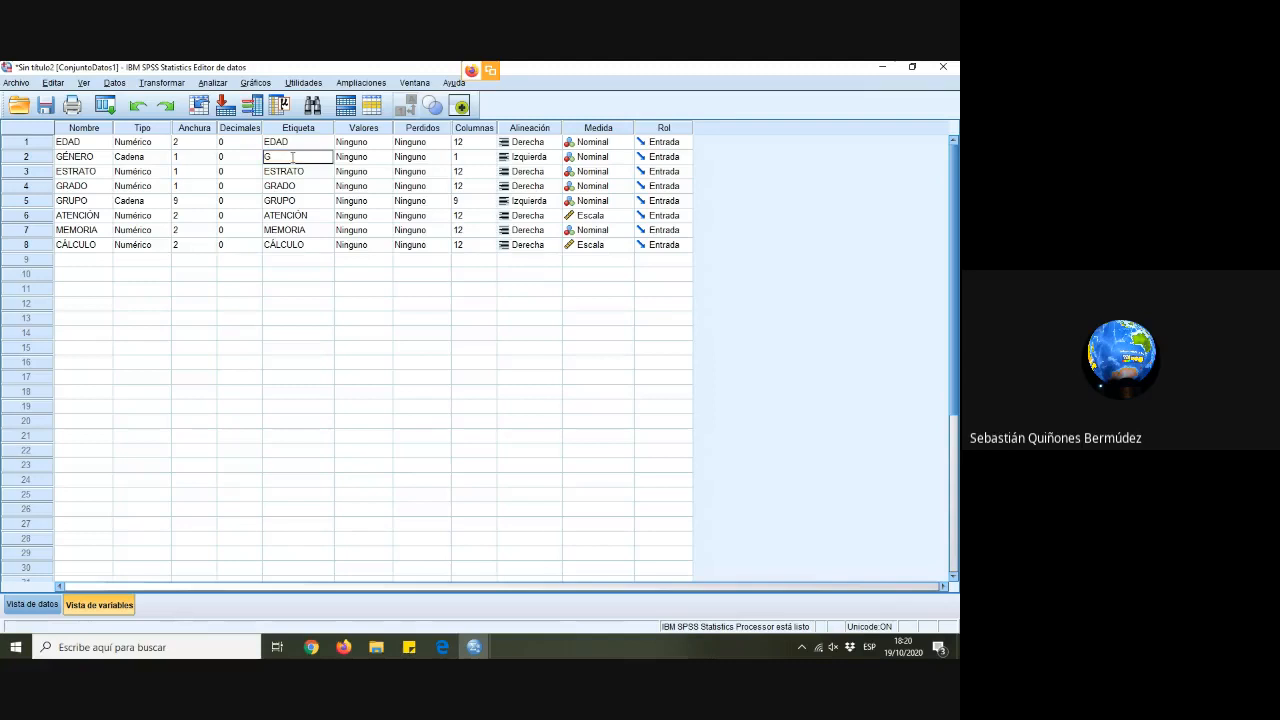
text(ÉNERO)
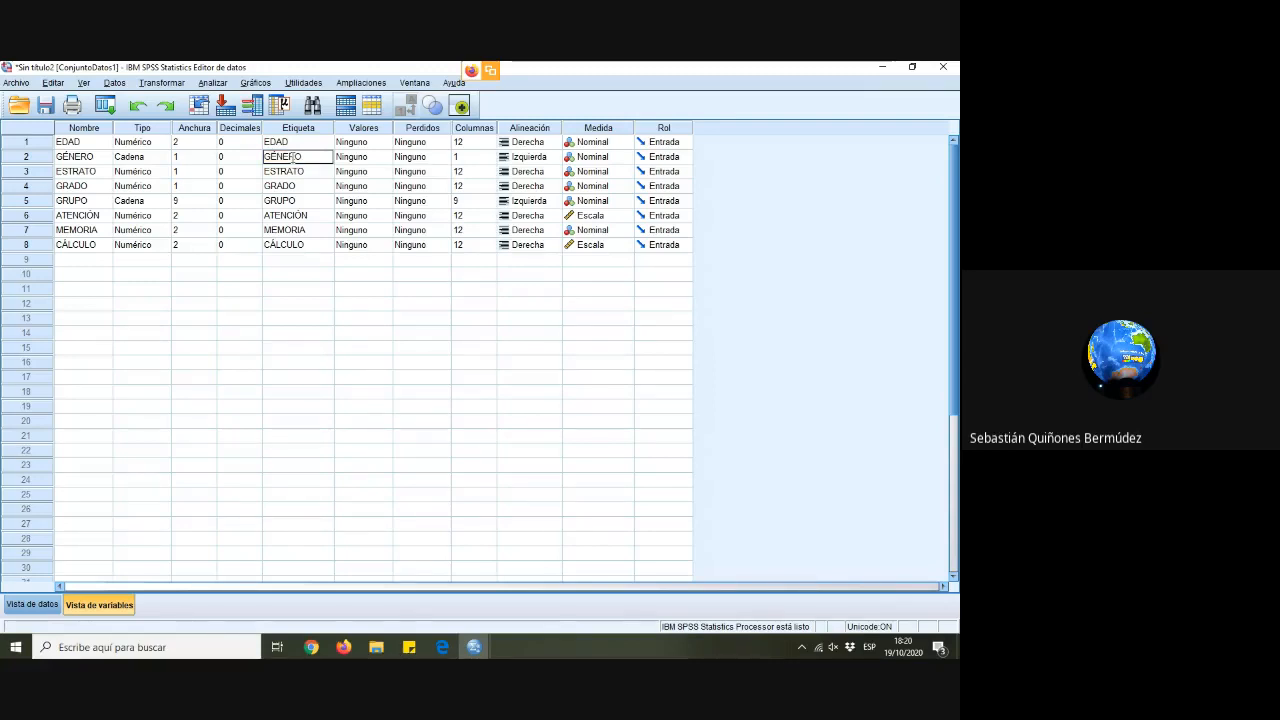
click(478, 320)
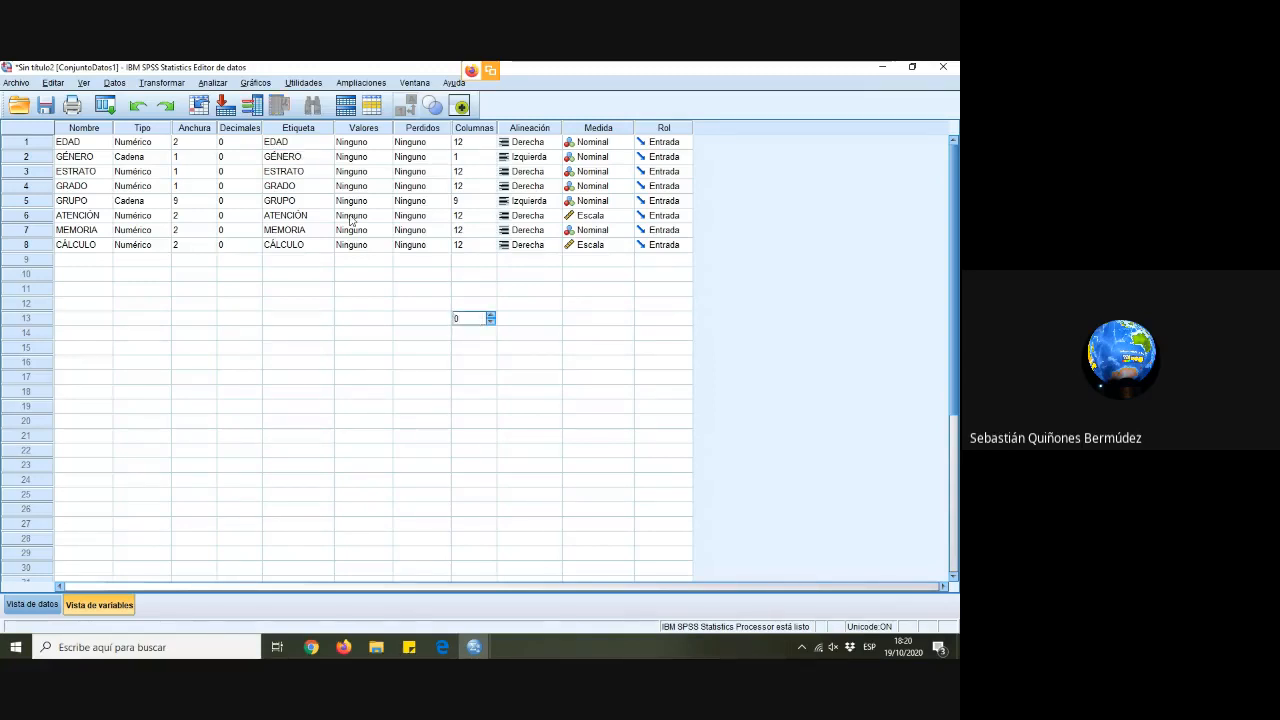
Review the Valores, Perdidos, Columnas, Alineación and Medida columns of the variable view
click(364, 128)
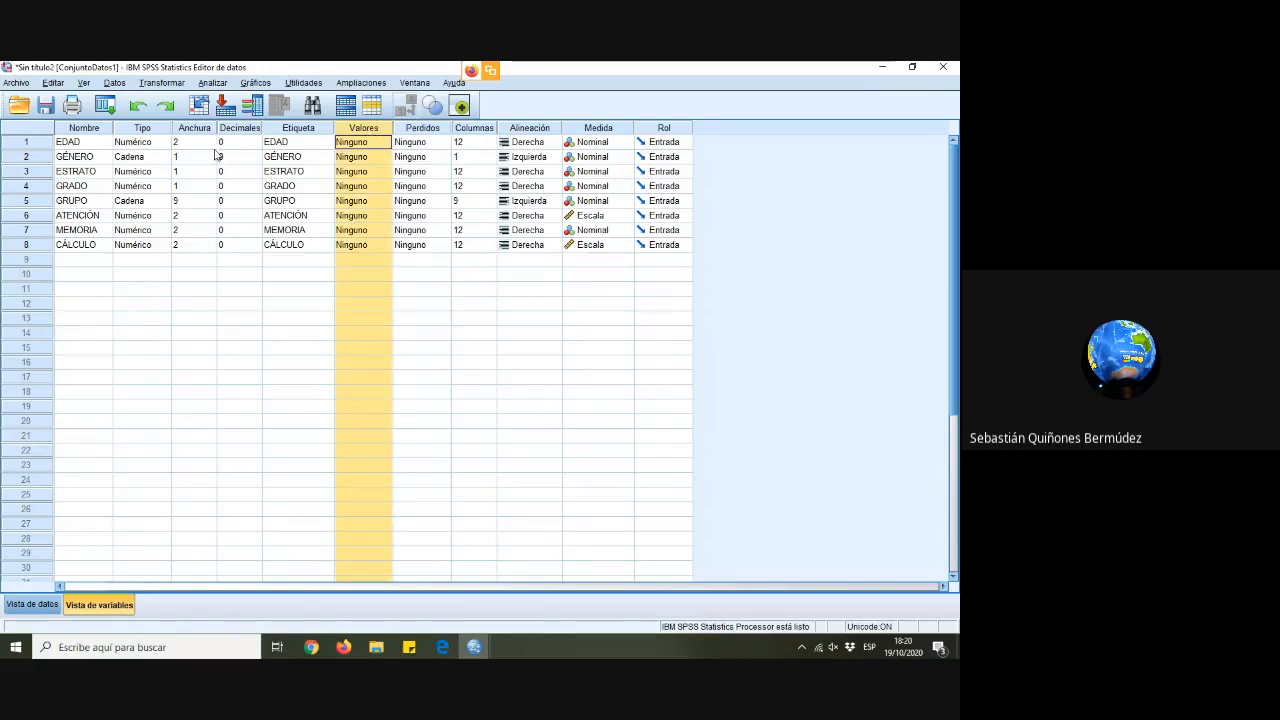
click(420, 129)
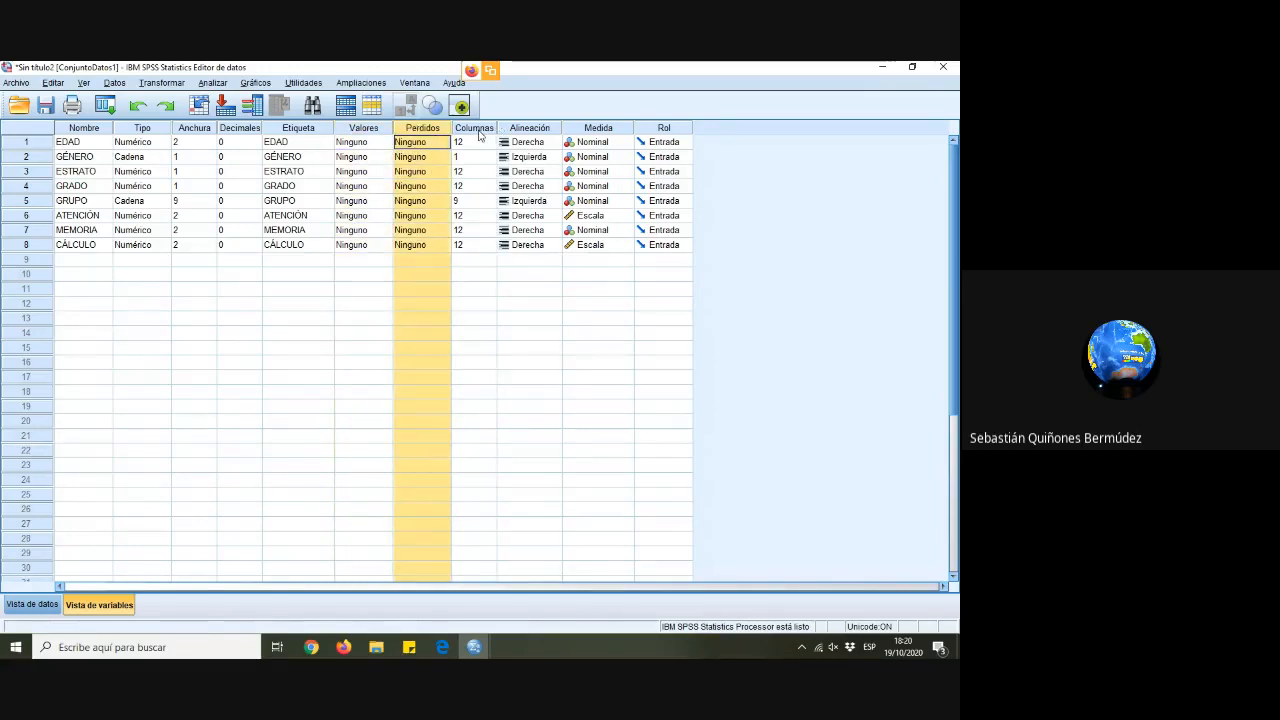
click(479, 130)
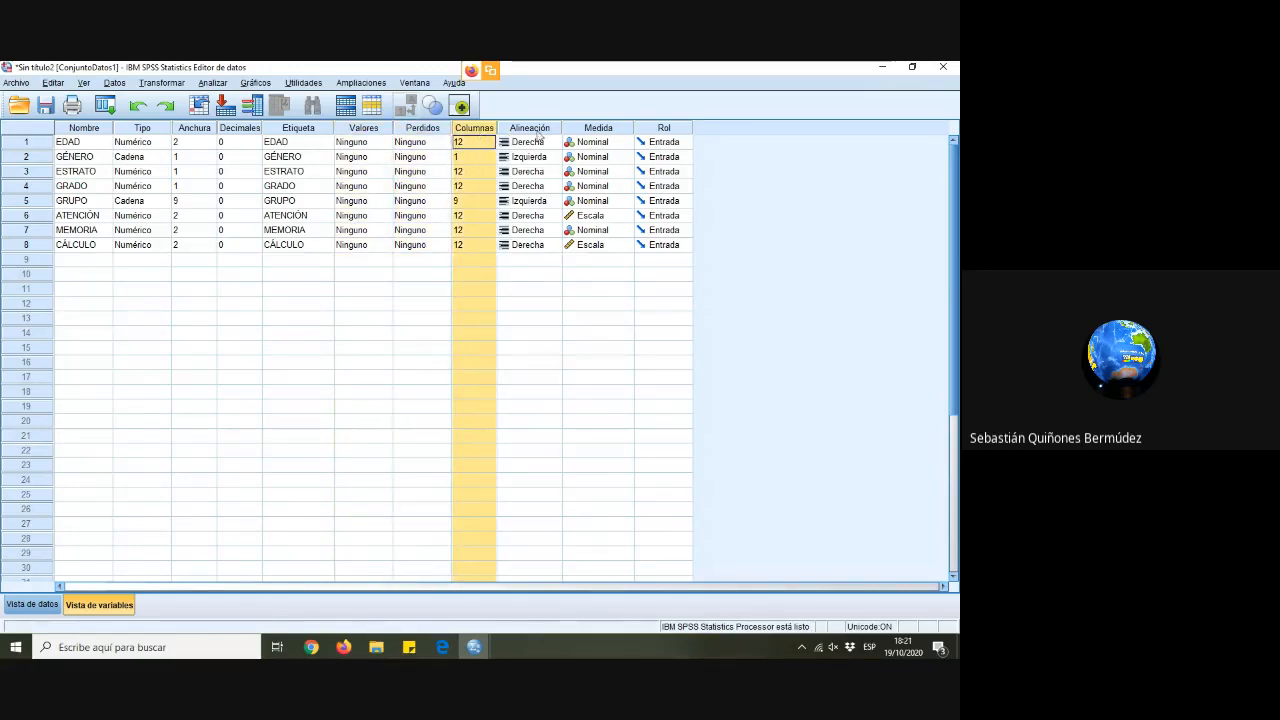
click(543, 129)
click(610, 131)
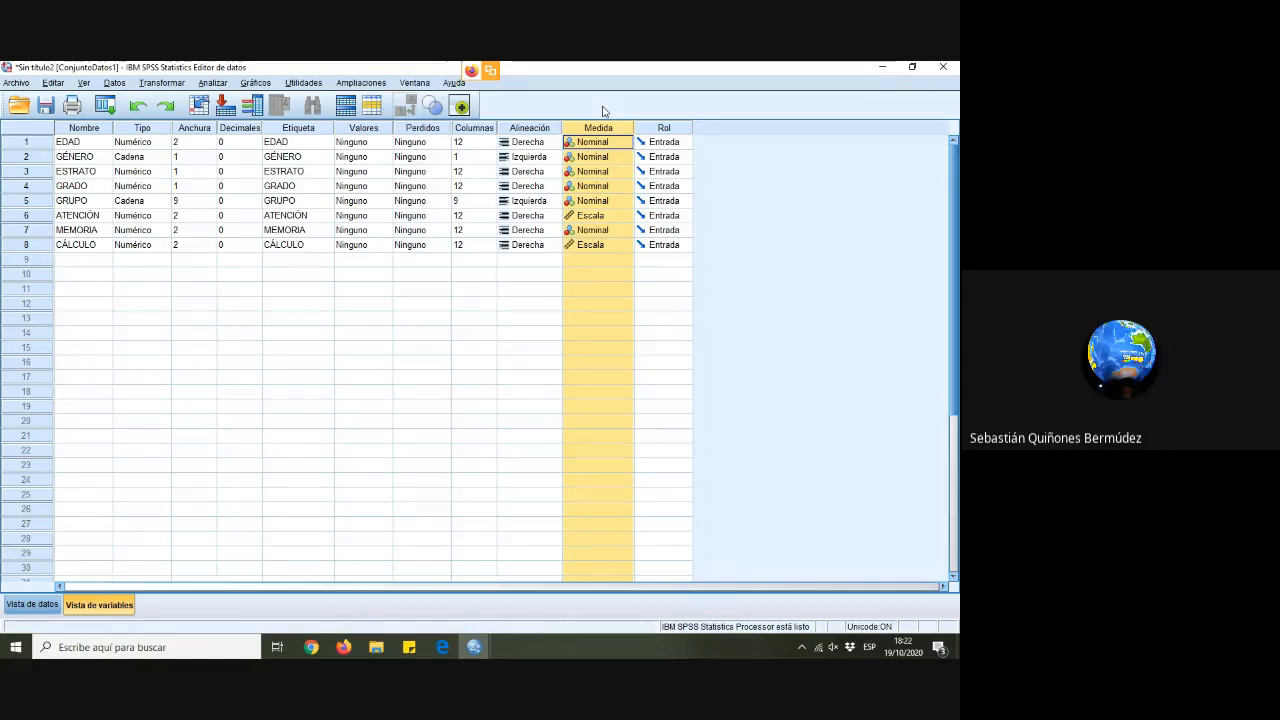
click(651, 290)
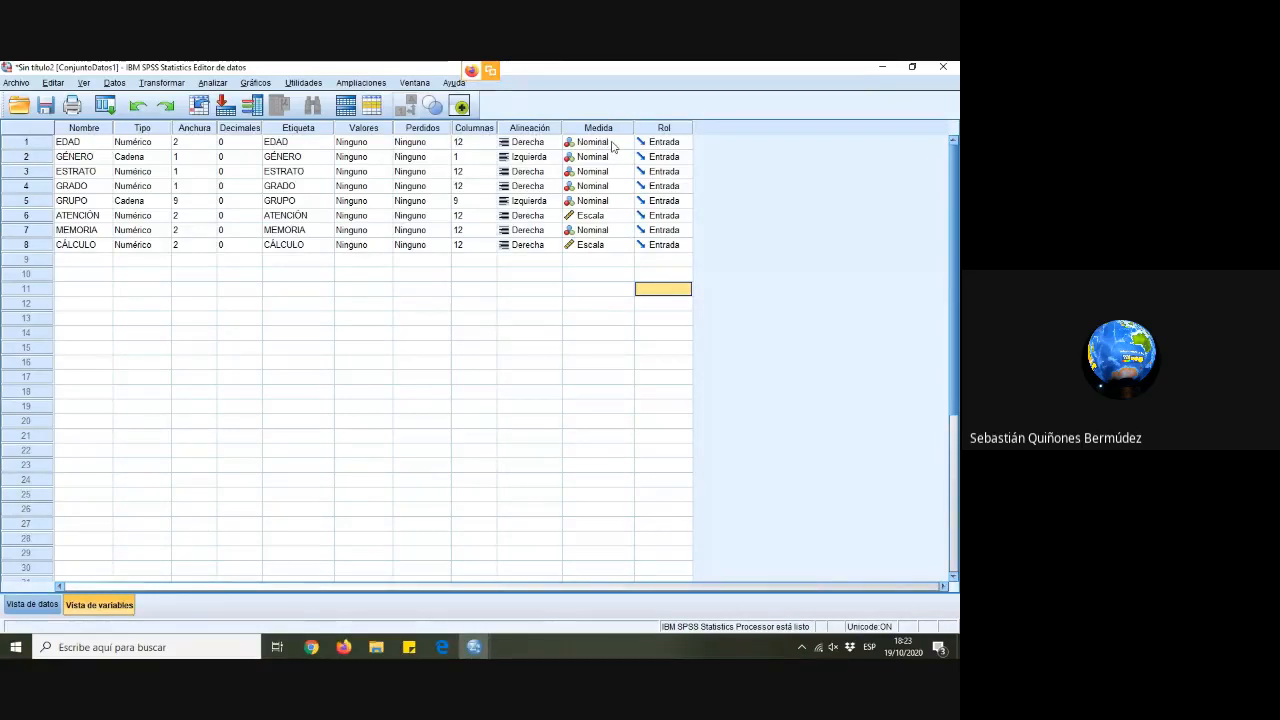
Switch to the descriptive statistics PDF in Edge and examine the Conceptos list, particularly the types of variables
click(448, 647)
scroll(832, 371, down, 5)
scroll(823, 374, up, 5)
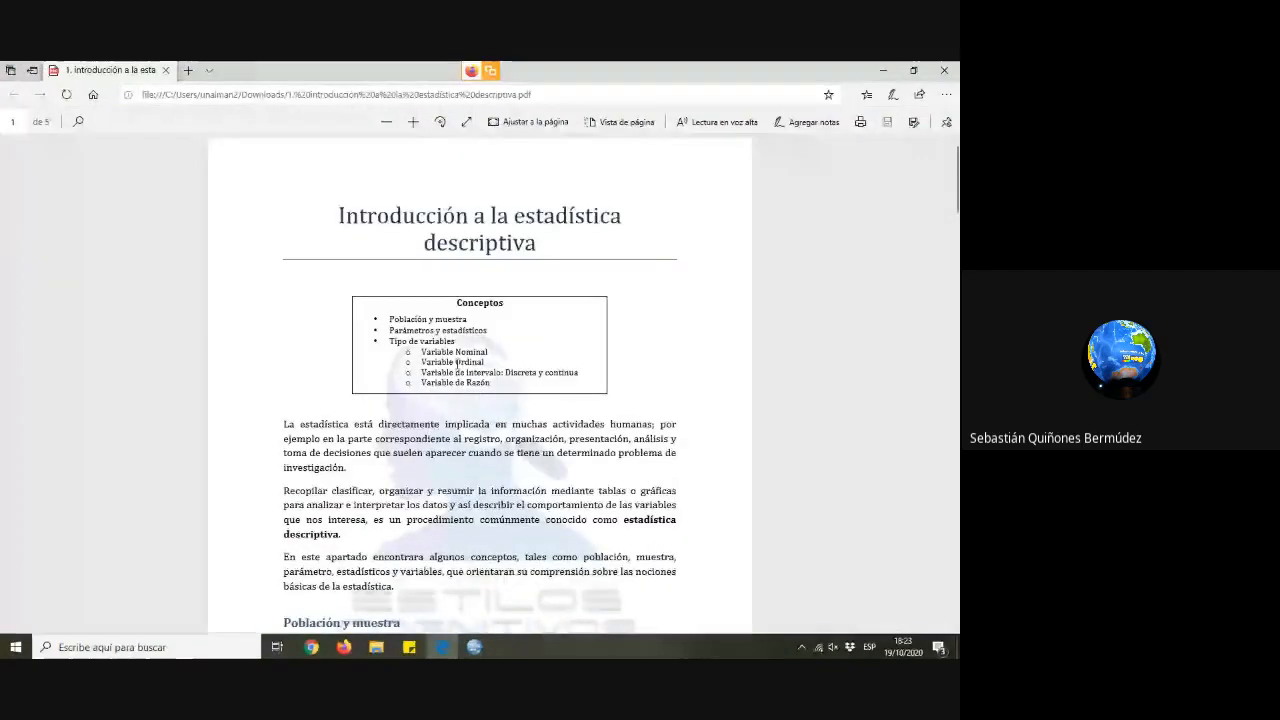
drag(418, 306, 490, 366)
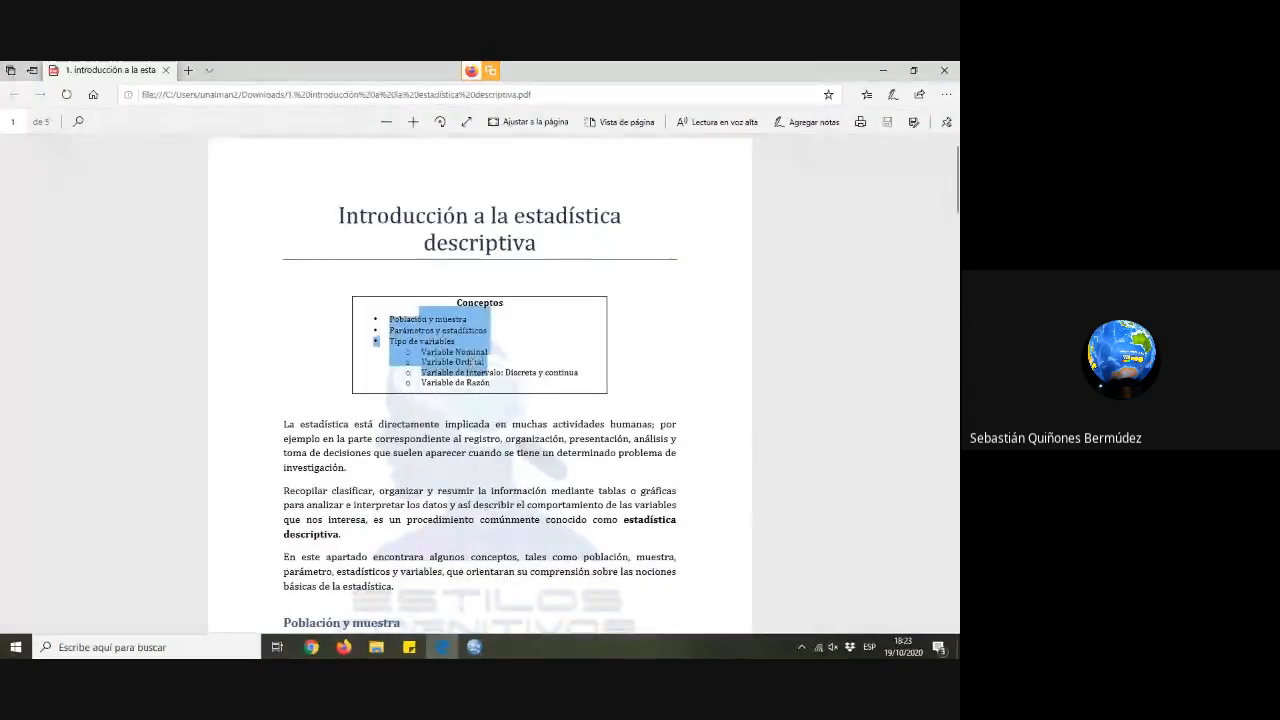
click(811, 360)
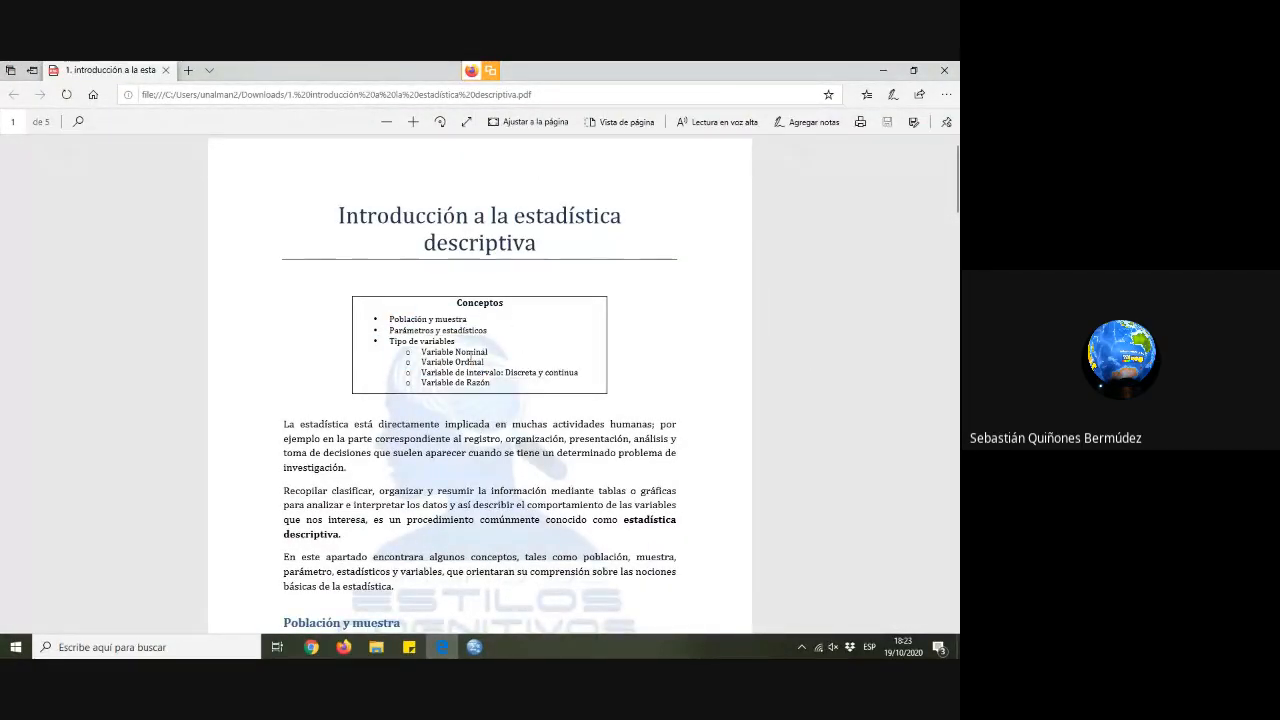
drag(421, 318, 596, 377)
click(658, 384)
click(776, 377)
drag(422, 352, 496, 384)
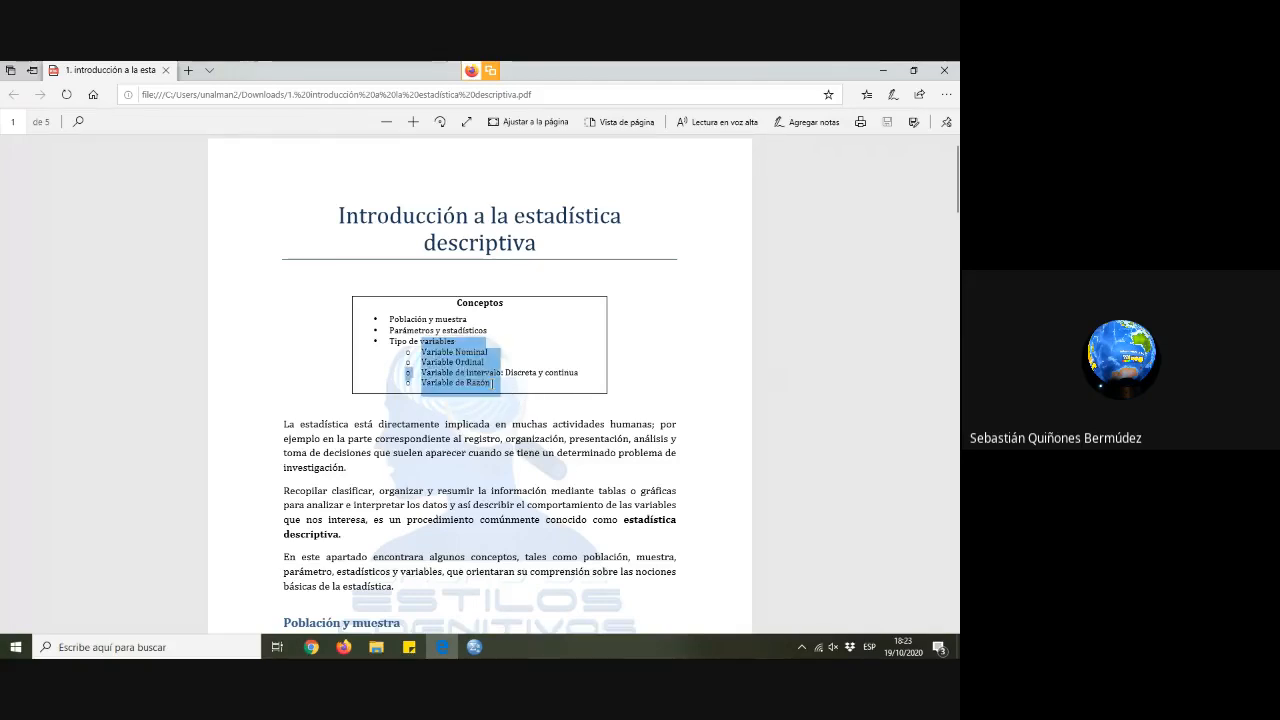
click(784, 419)
Read the Tipos de variables section of the PDF, covering the nominal, ordinal, interval and ratio measurement levels
scroll(783, 418, down, 20)
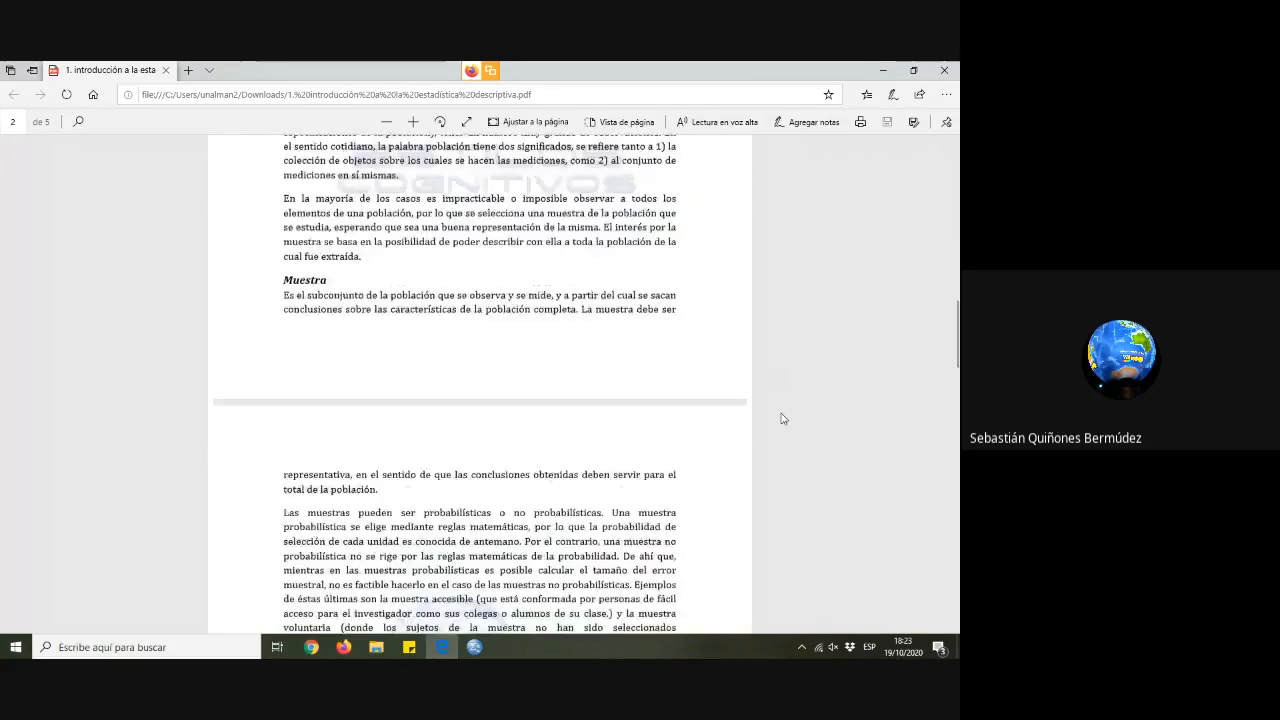
scroll(783, 418, down, 4)
scroll(783, 418, up, 2)
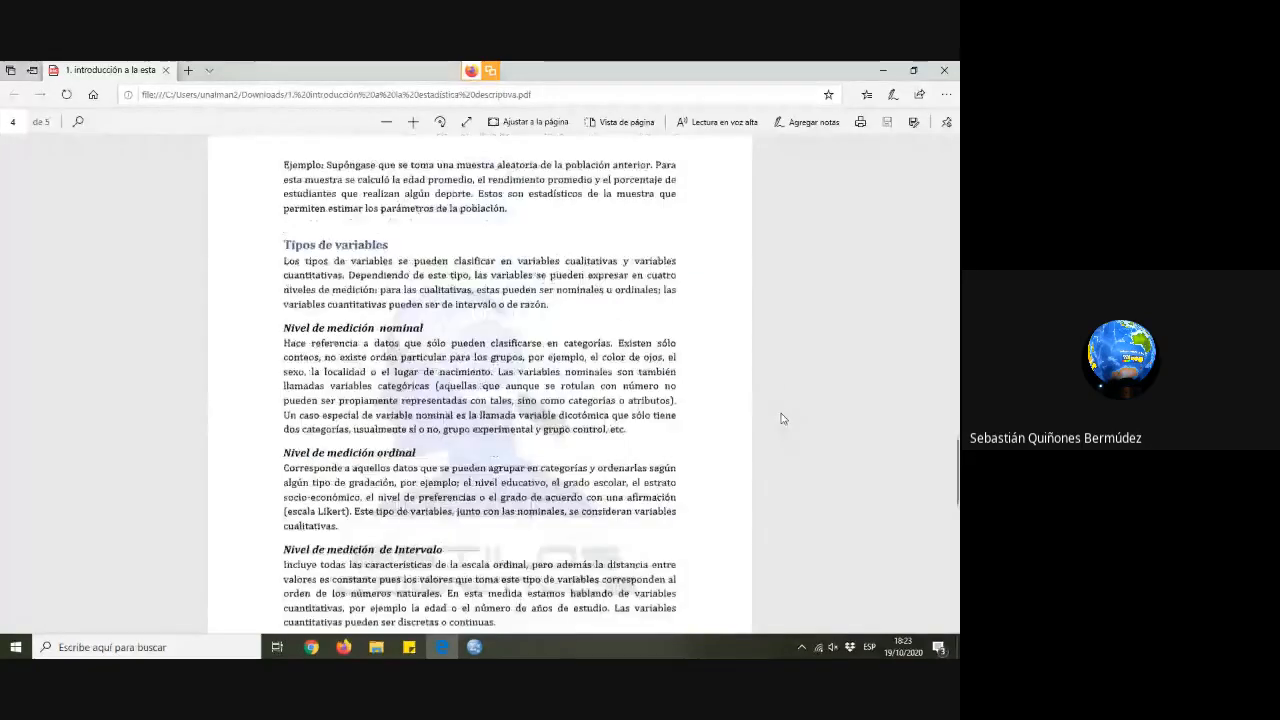
scroll(783, 418, down, 1)
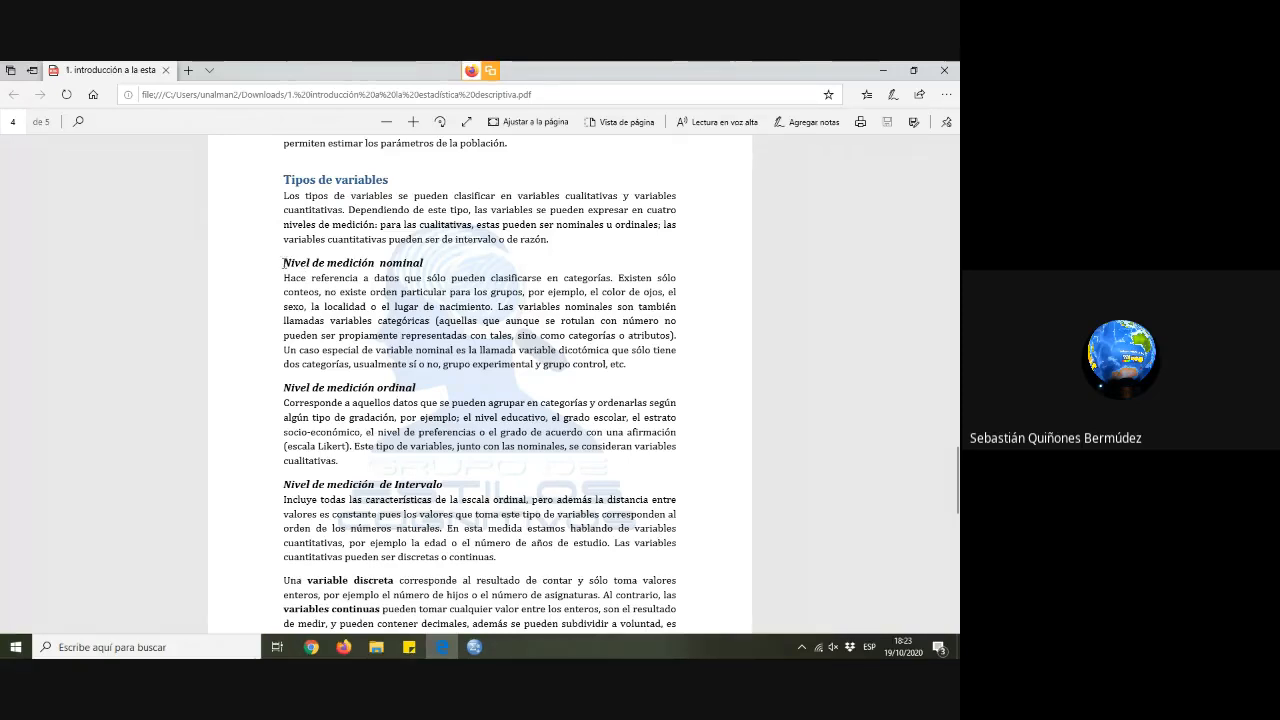
drag(381, 258, 440, 210)
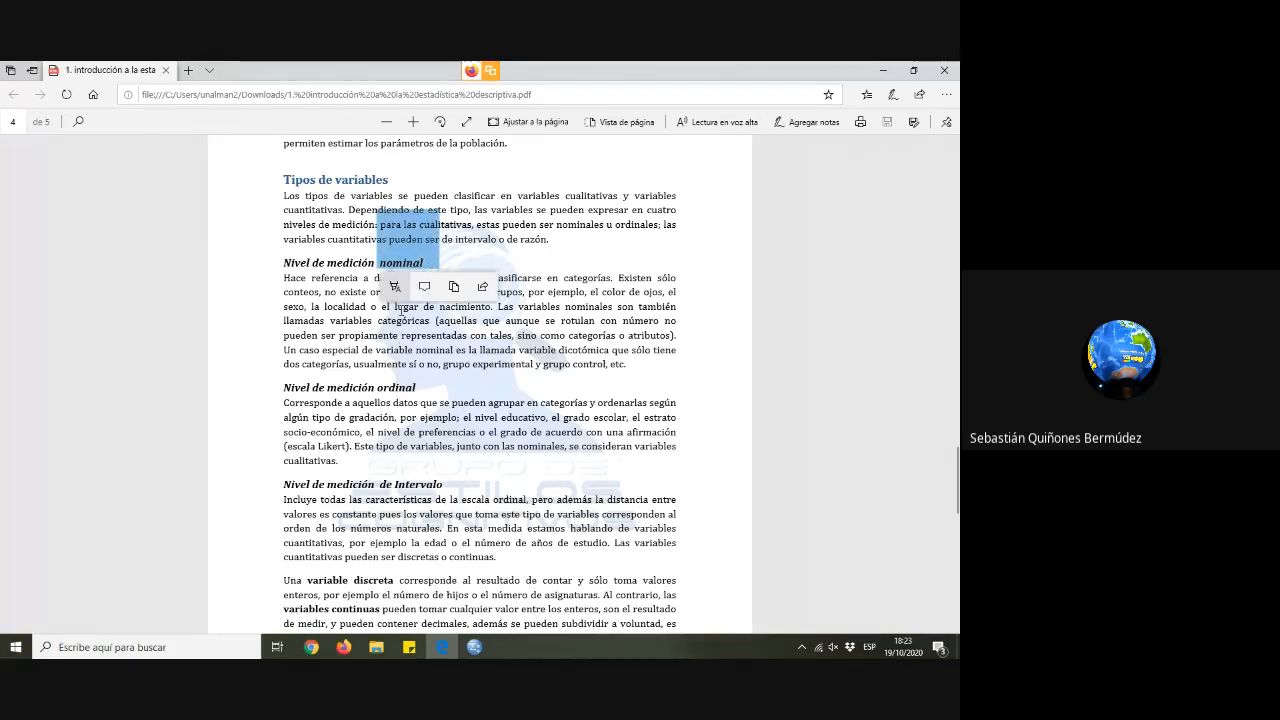
click(380, 387)
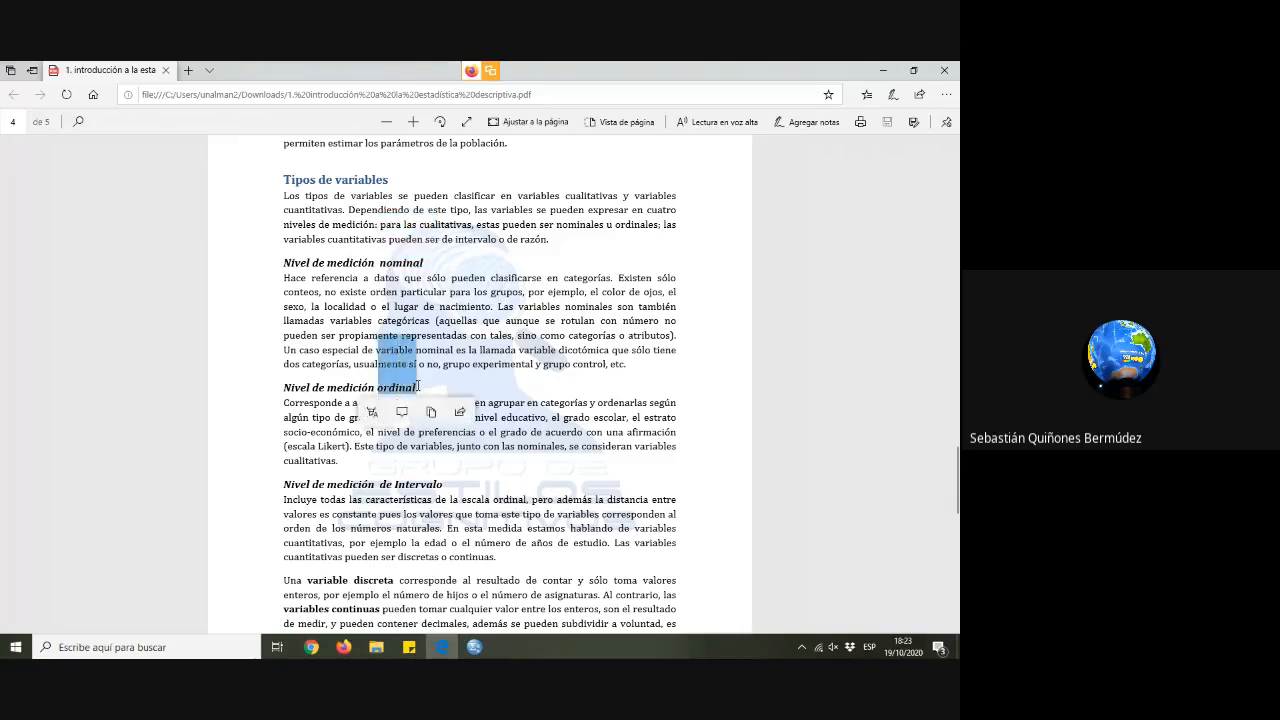
scroll(801, 399, down, 3)
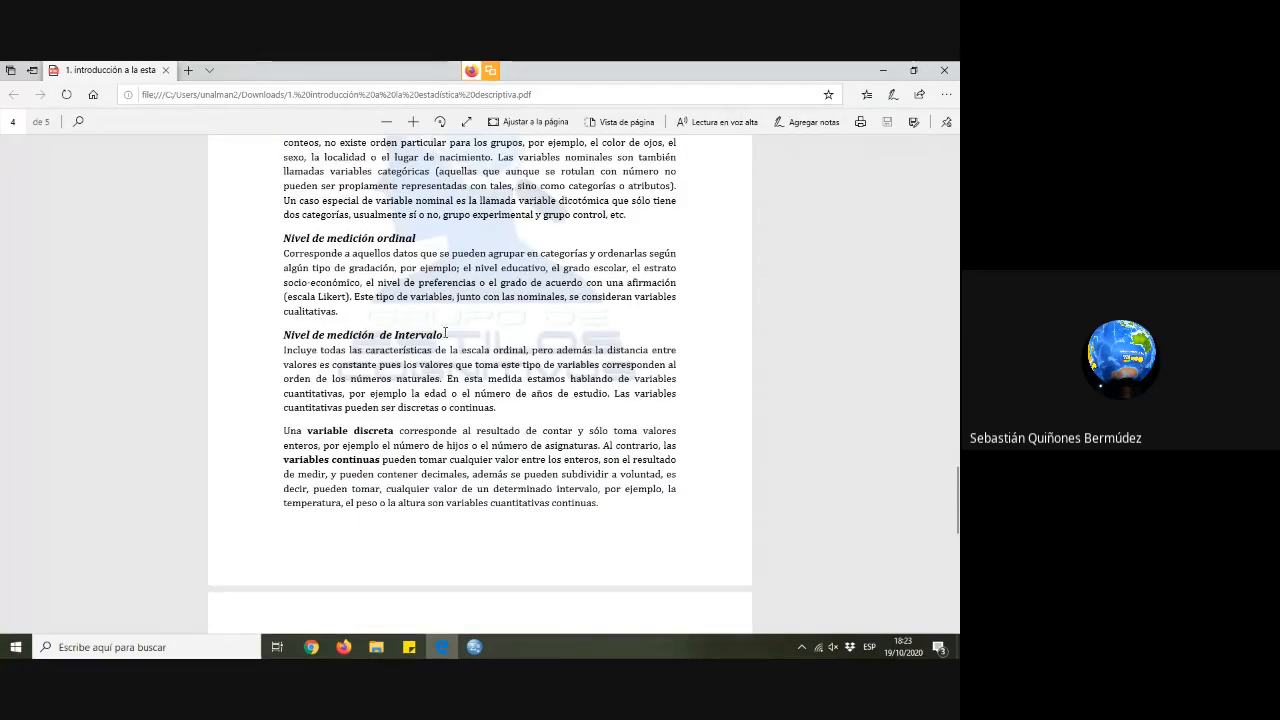
scroll(452, 346, down, 4)
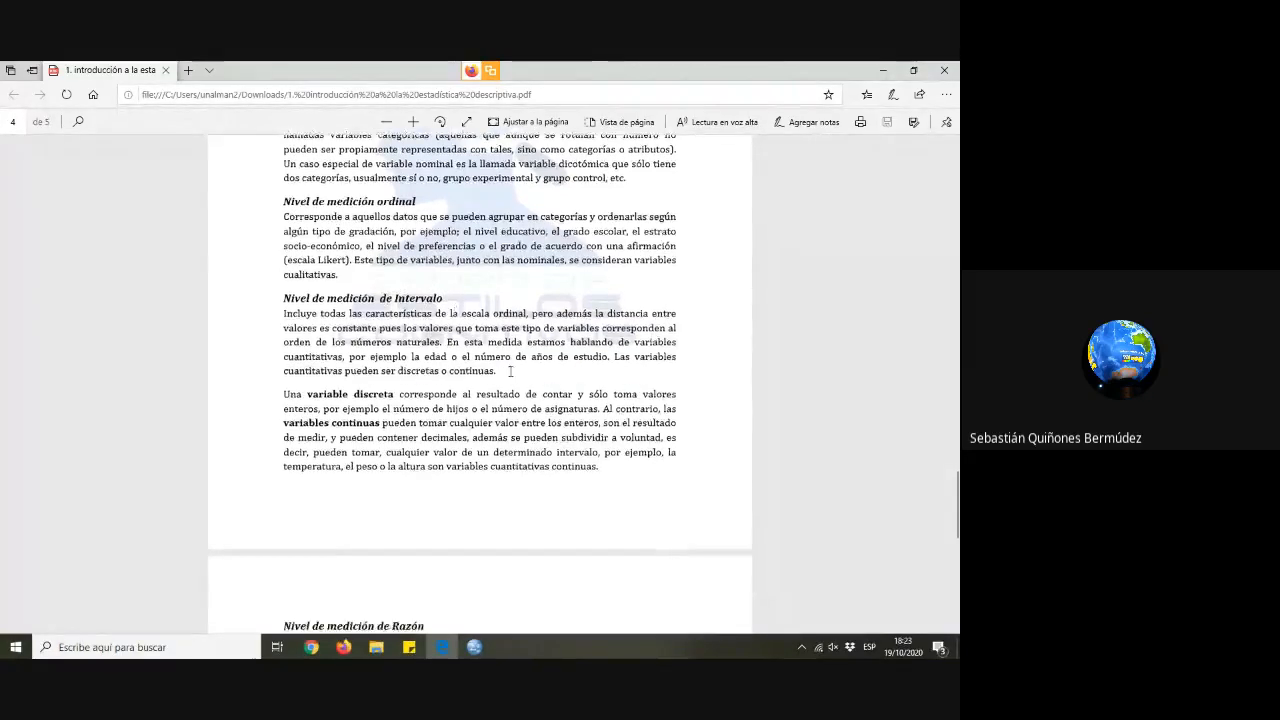
scroll(683, 477, down, 4)
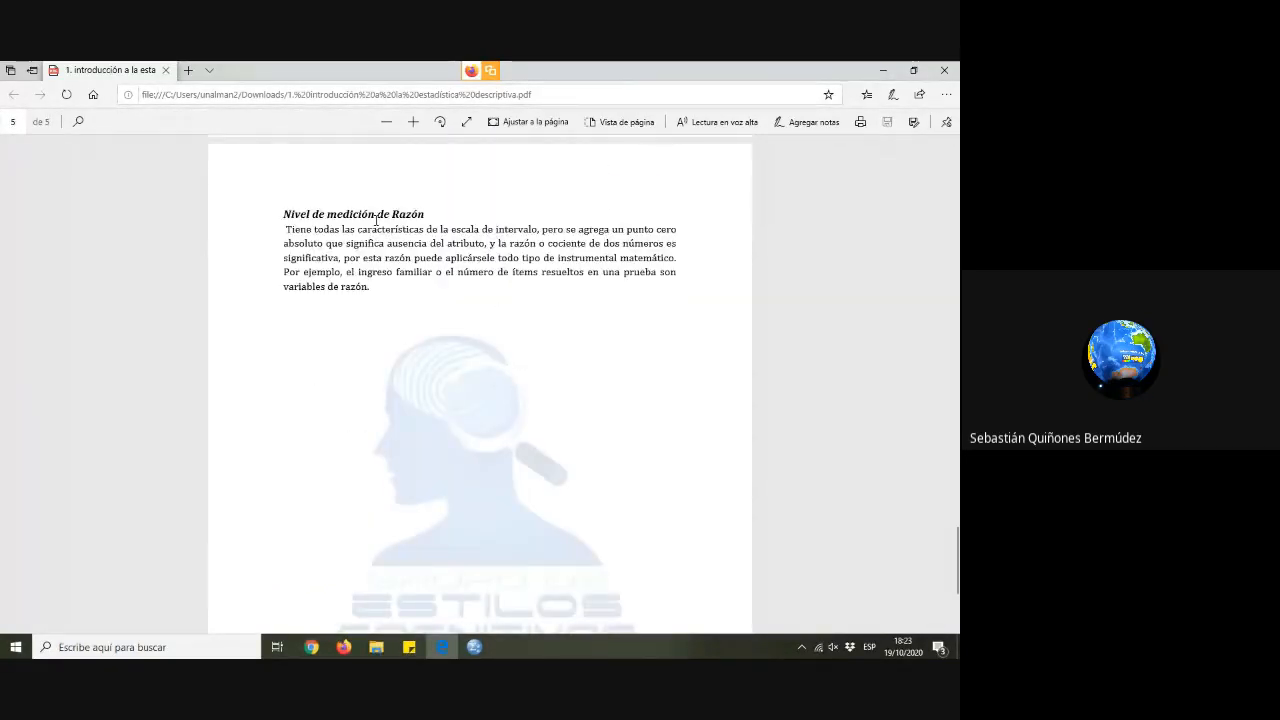
scroll(894, 474, up, 1)
Return to the SPSS data editor and set the measurement level of EDAD to Ordinal
mouse_move(474, 647)
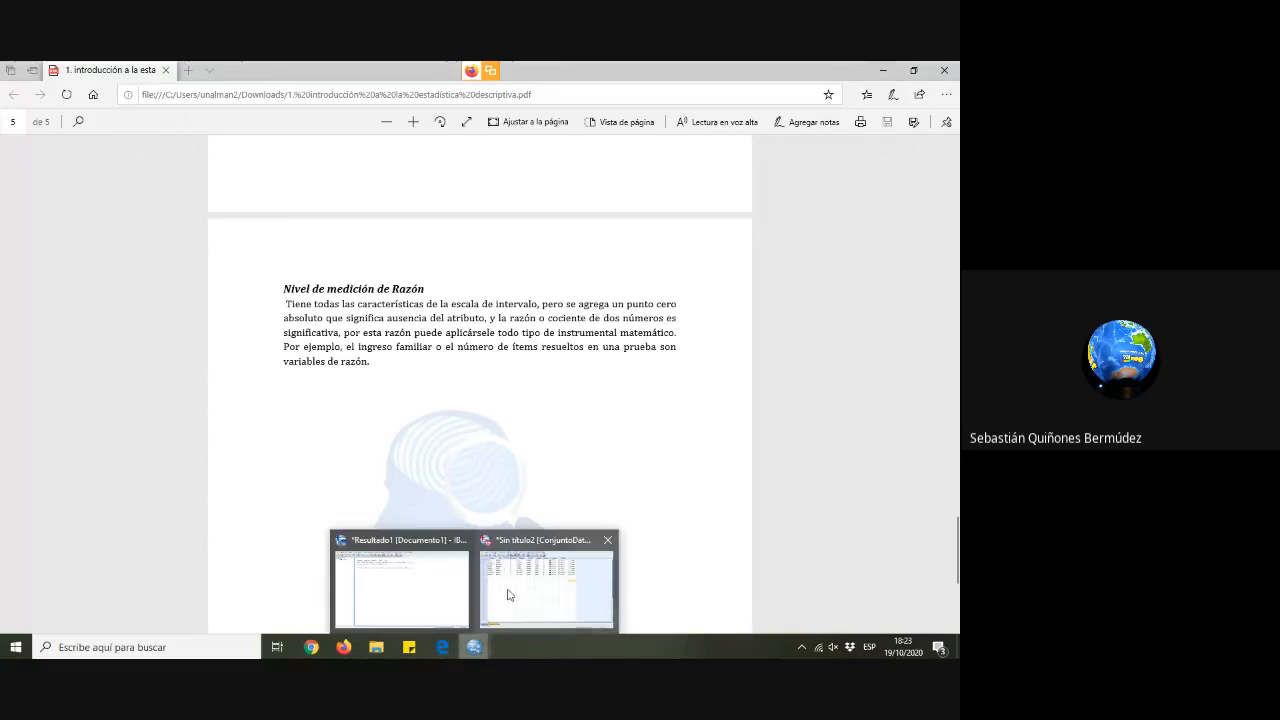
click(518, 584)
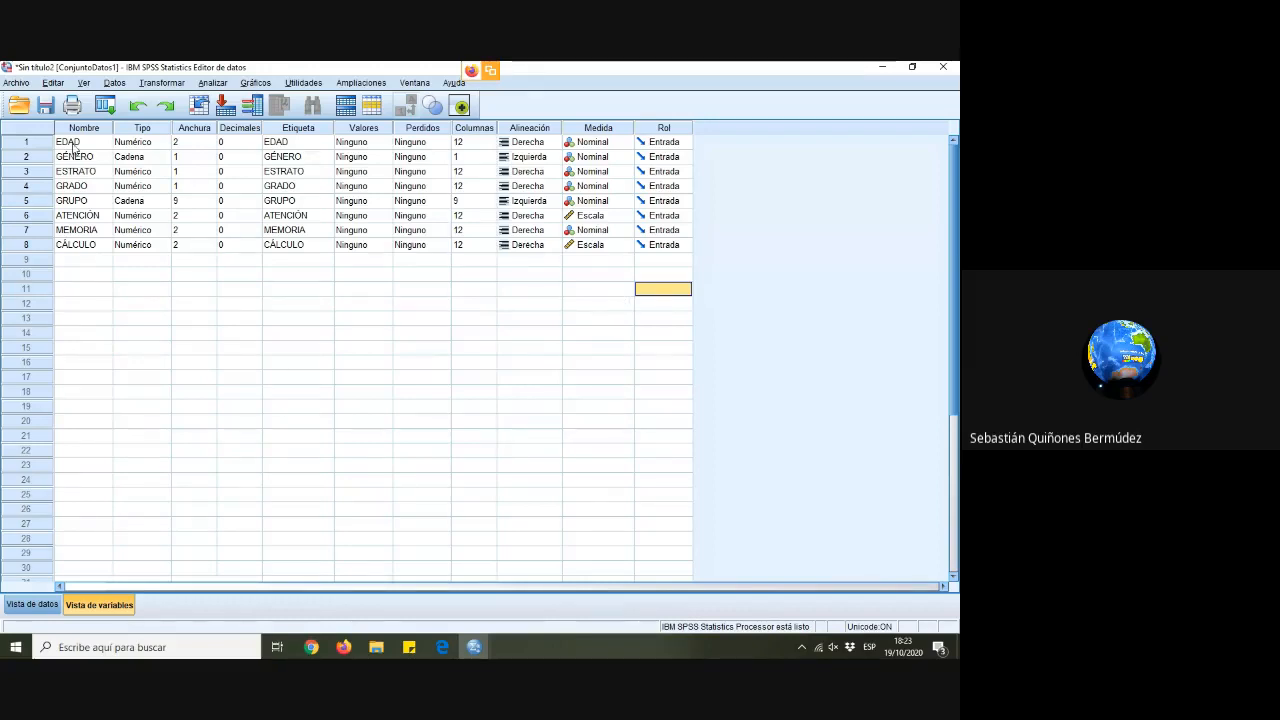
click(39, 144)
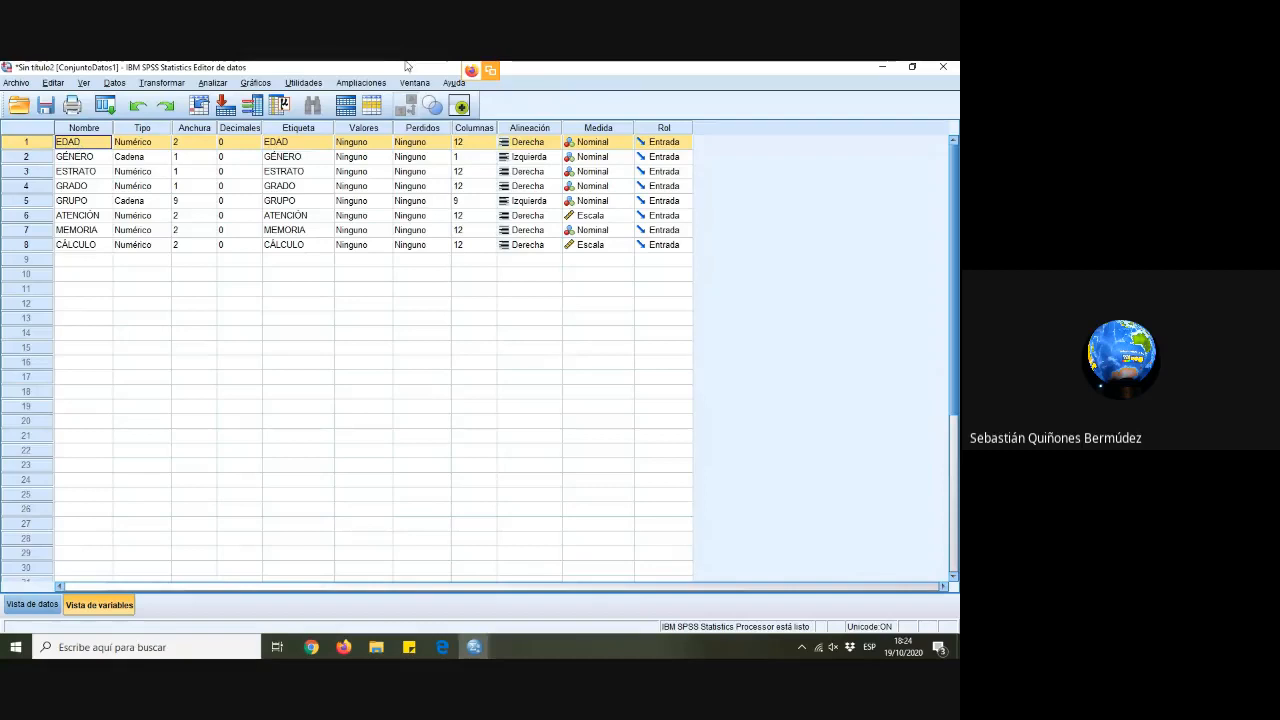
click(625, 143)
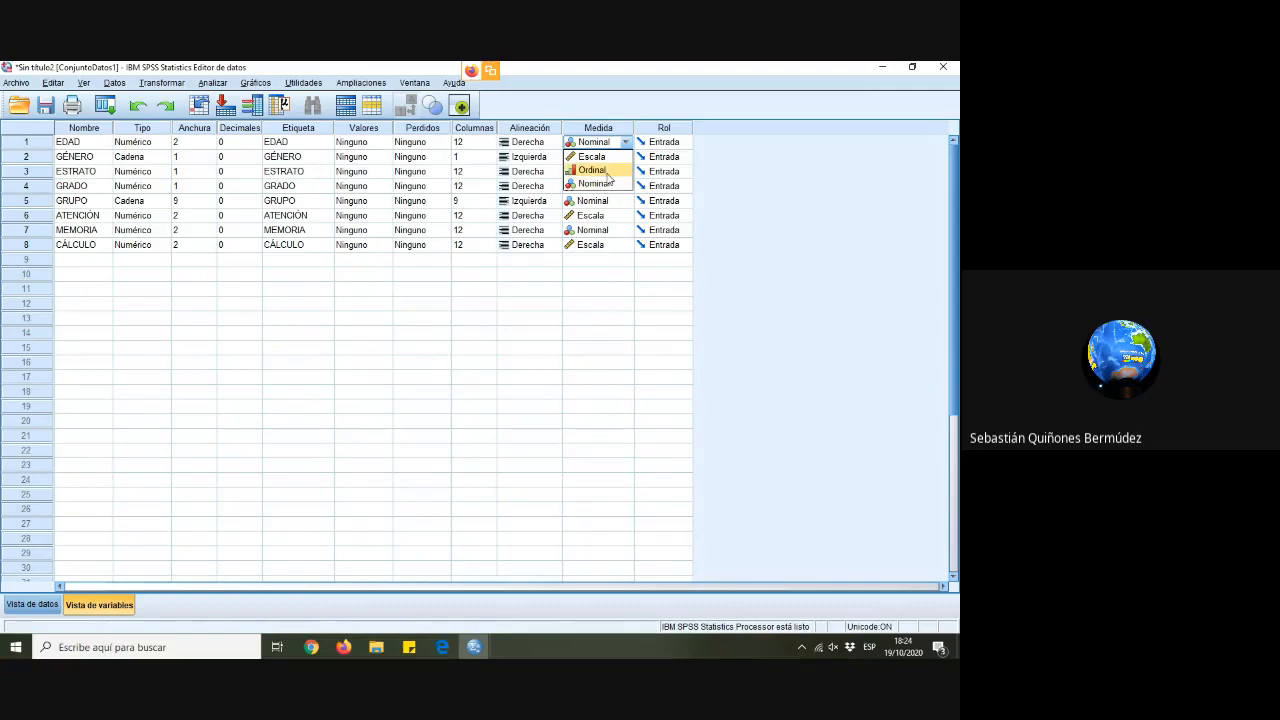
click(605, 171)
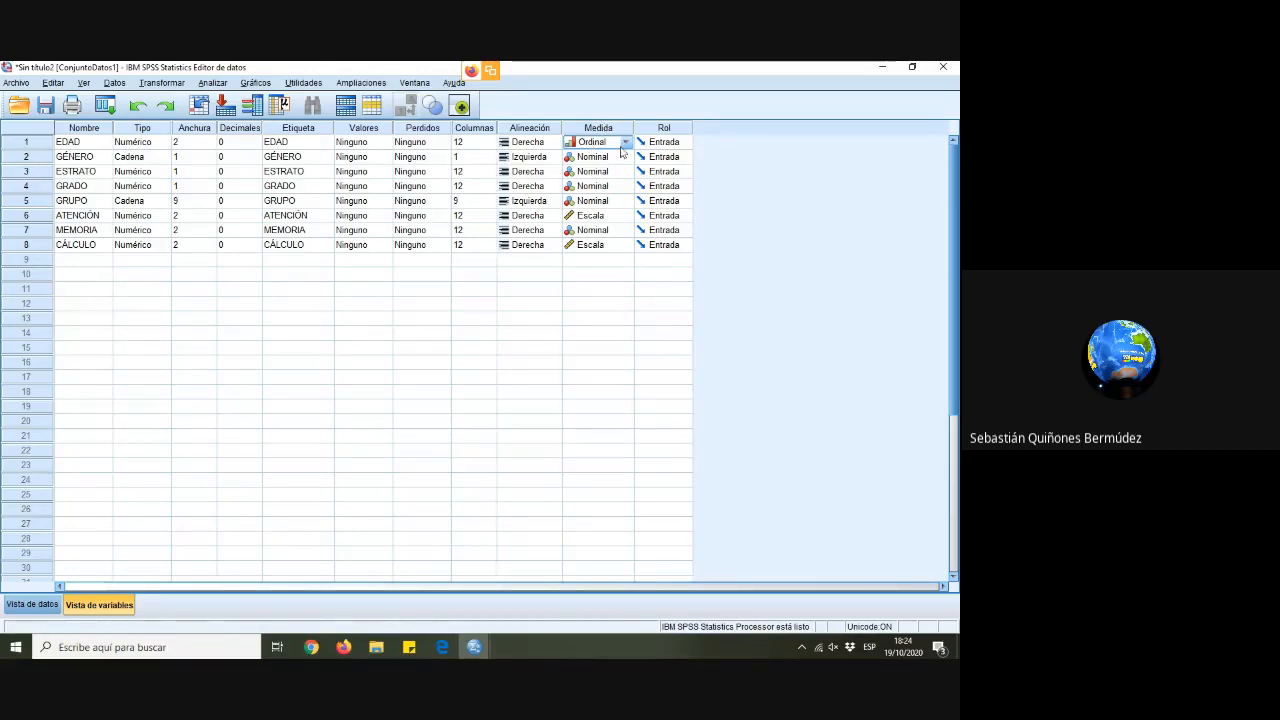
click(621, 146)
click(596, 171)
Review the GÉNERO variable's data type and the measurement levels available for it in the variable view
click(86, 158)
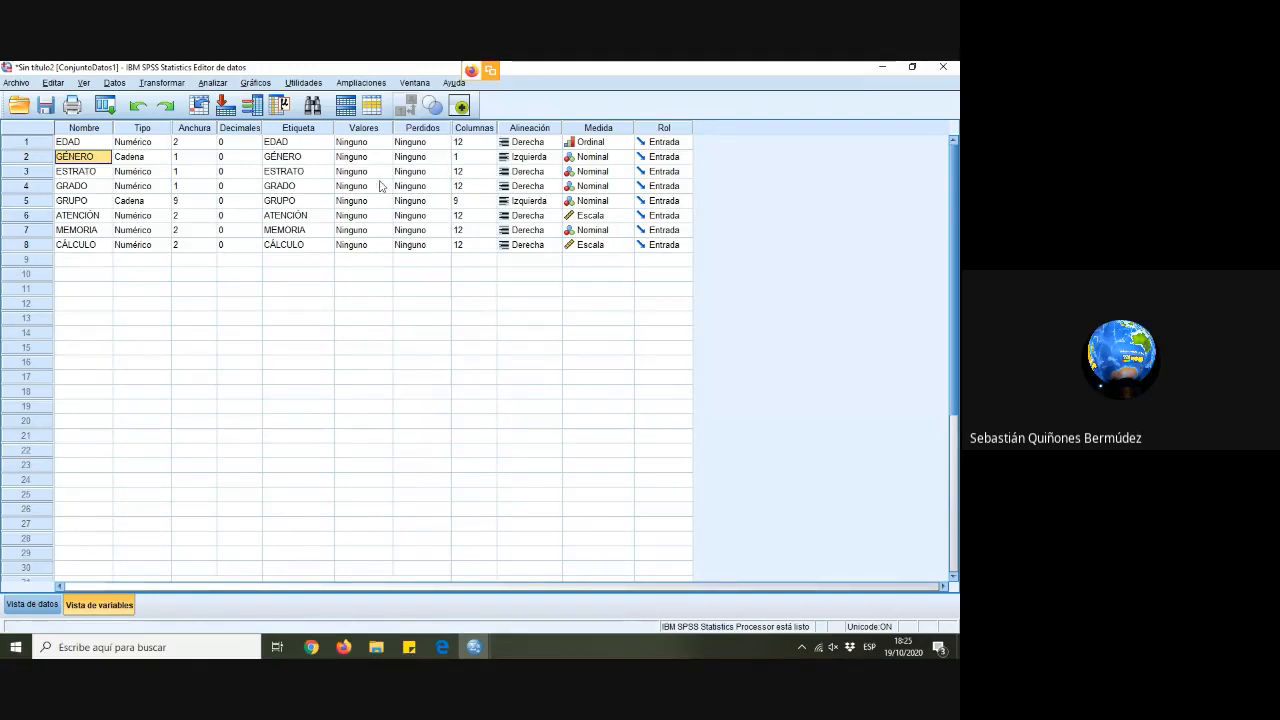
click(595, 160)
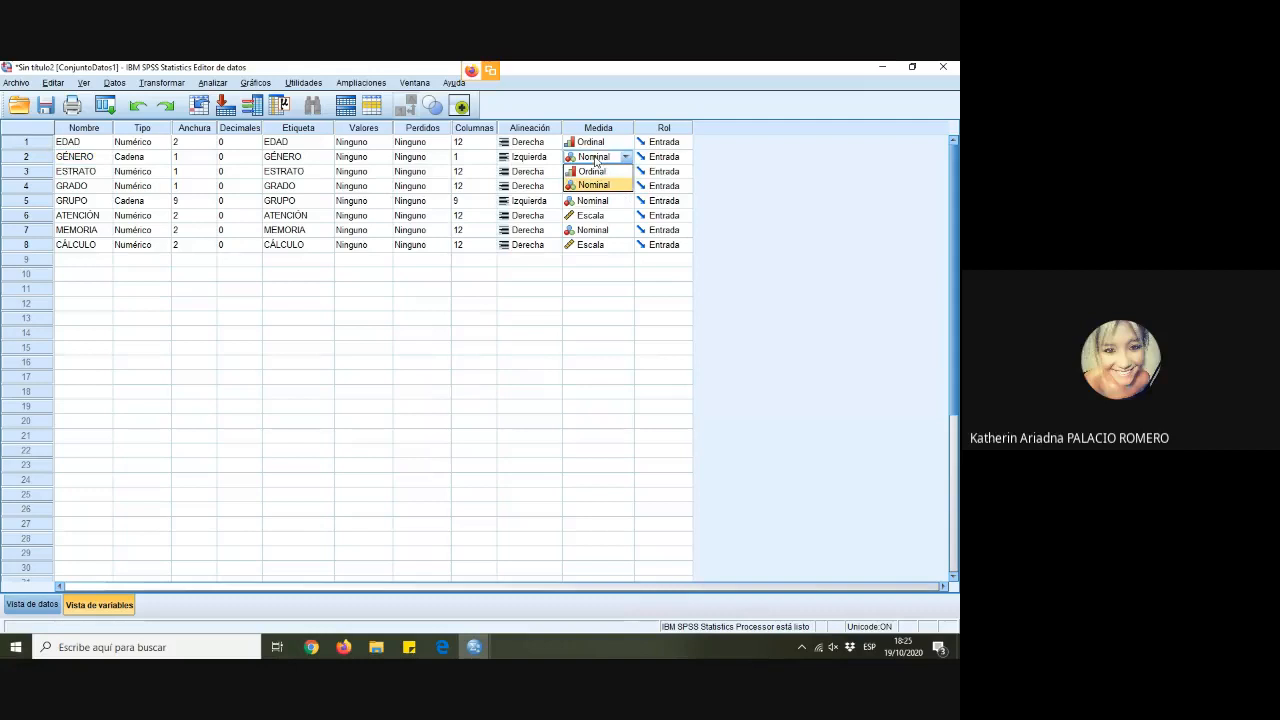
click(623, 289)
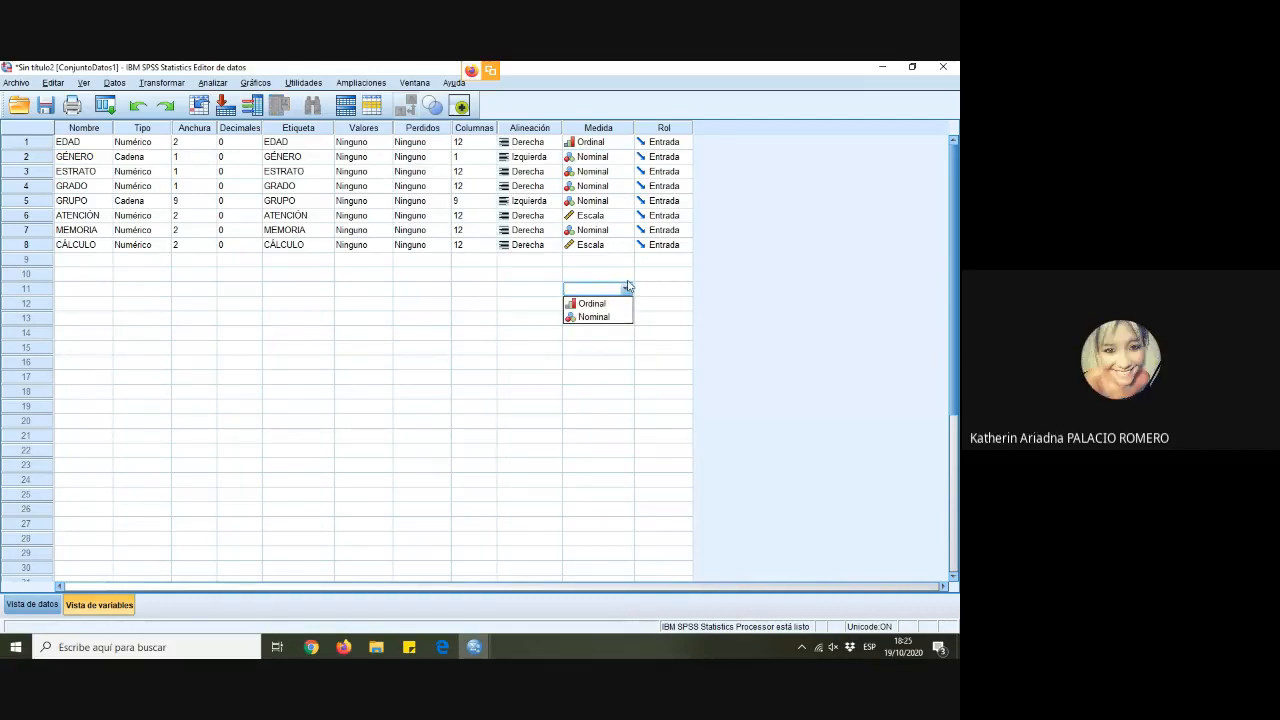
click(600, 161)
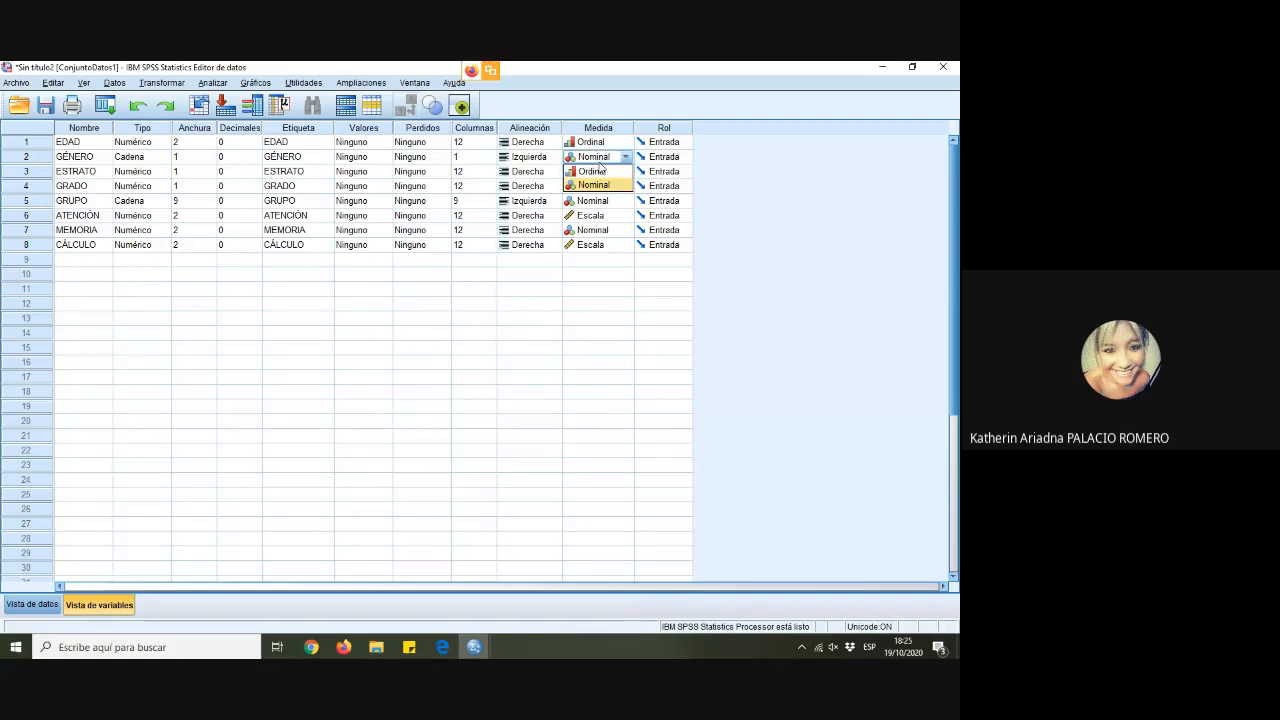
click(737, 323)
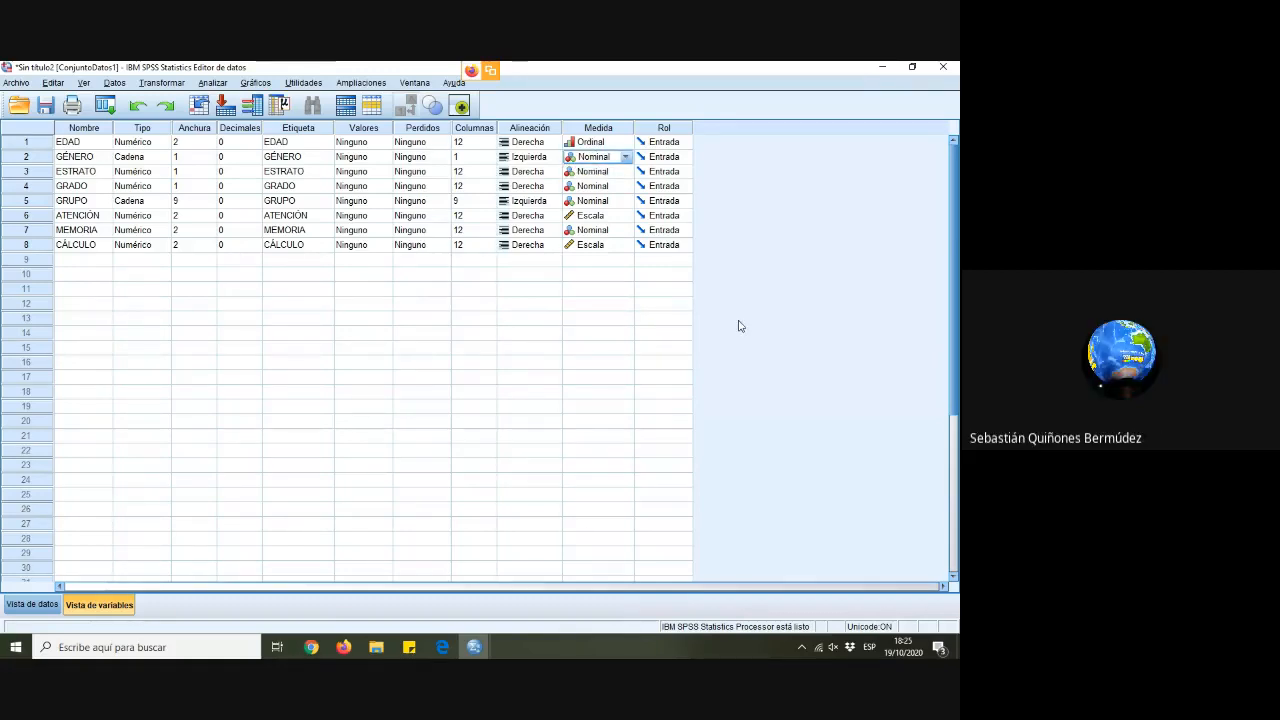
click(93, 157)
click(148, 160)
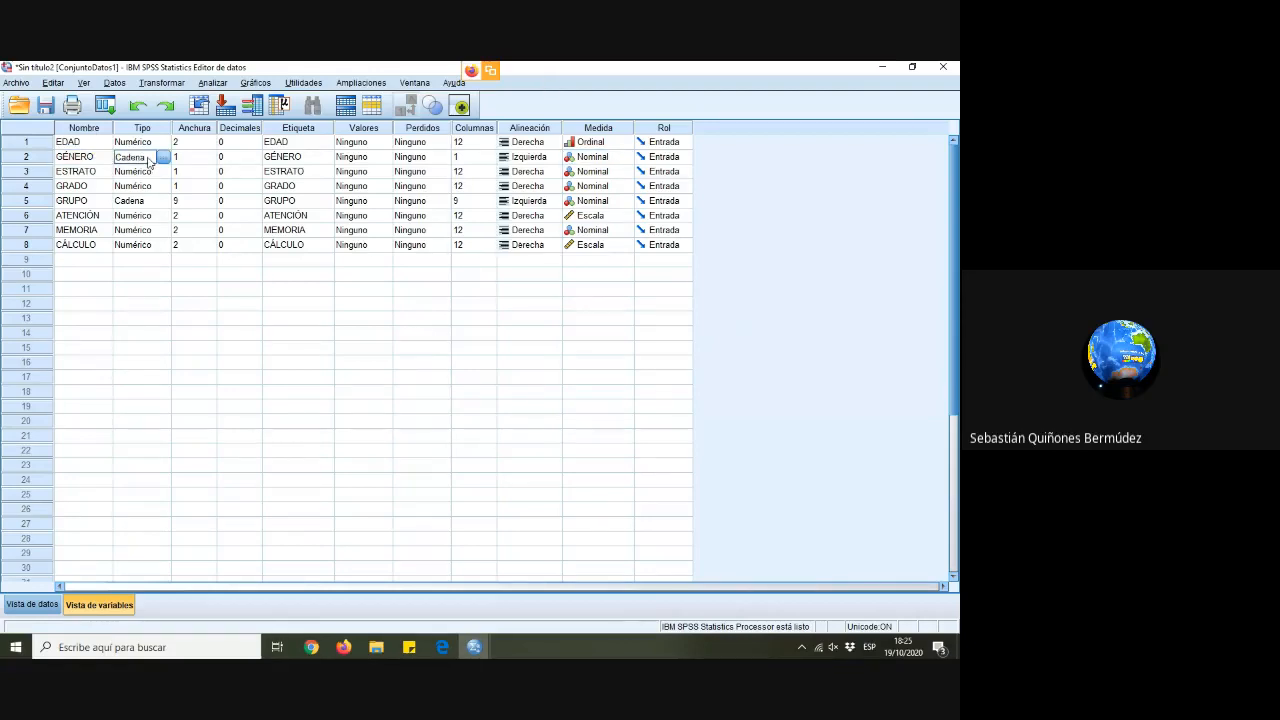
click(346, 395)
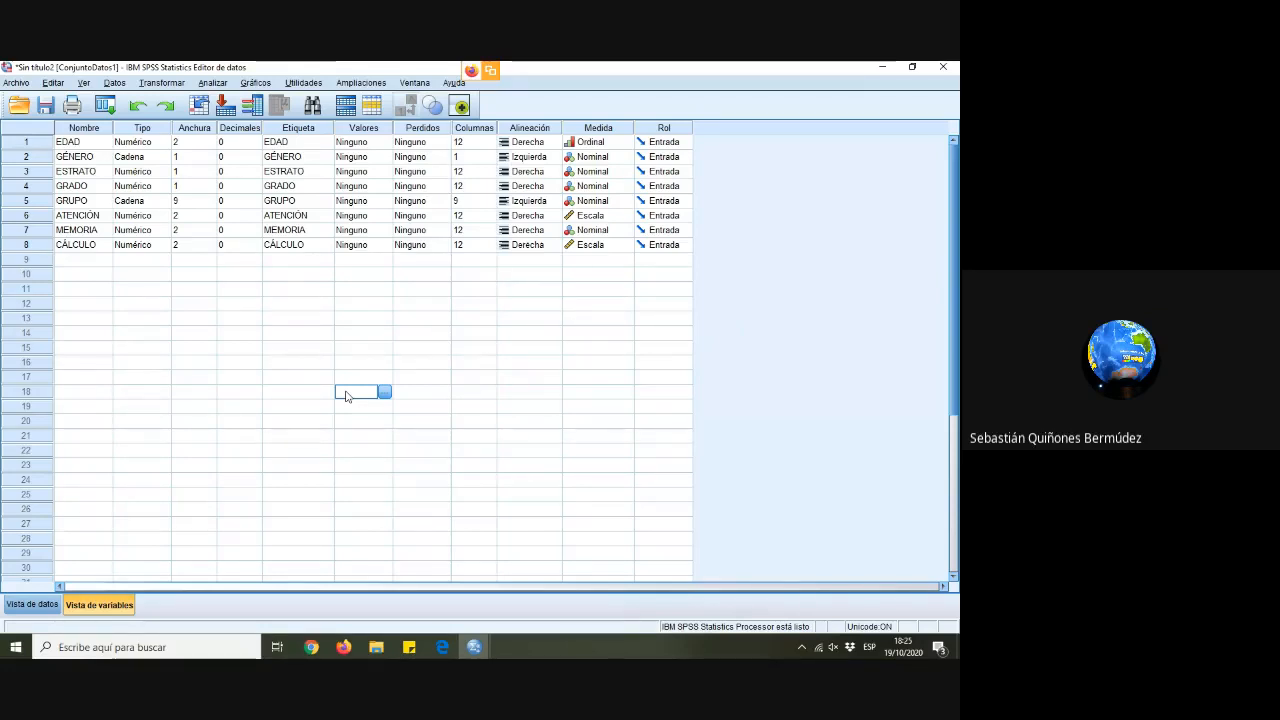
click(78, 161)
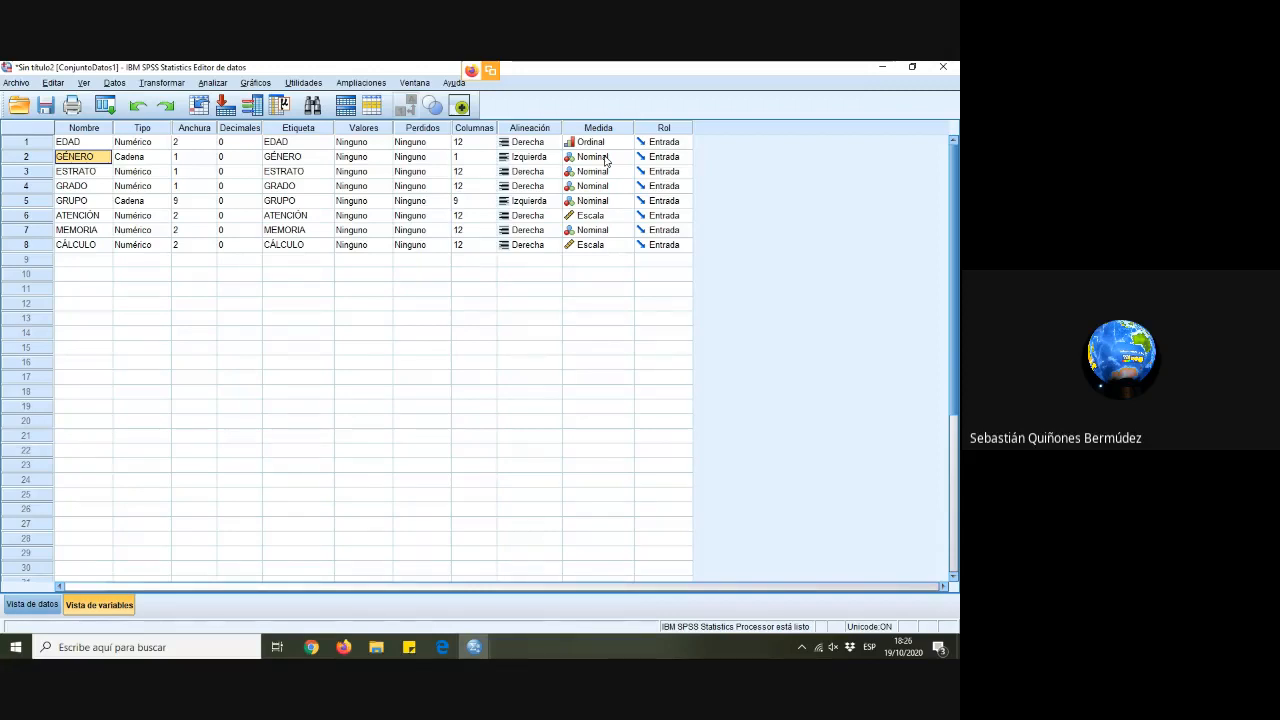
Set the measurement level of both ESTRATO and GRADO to Ordinal
click(85, 172)
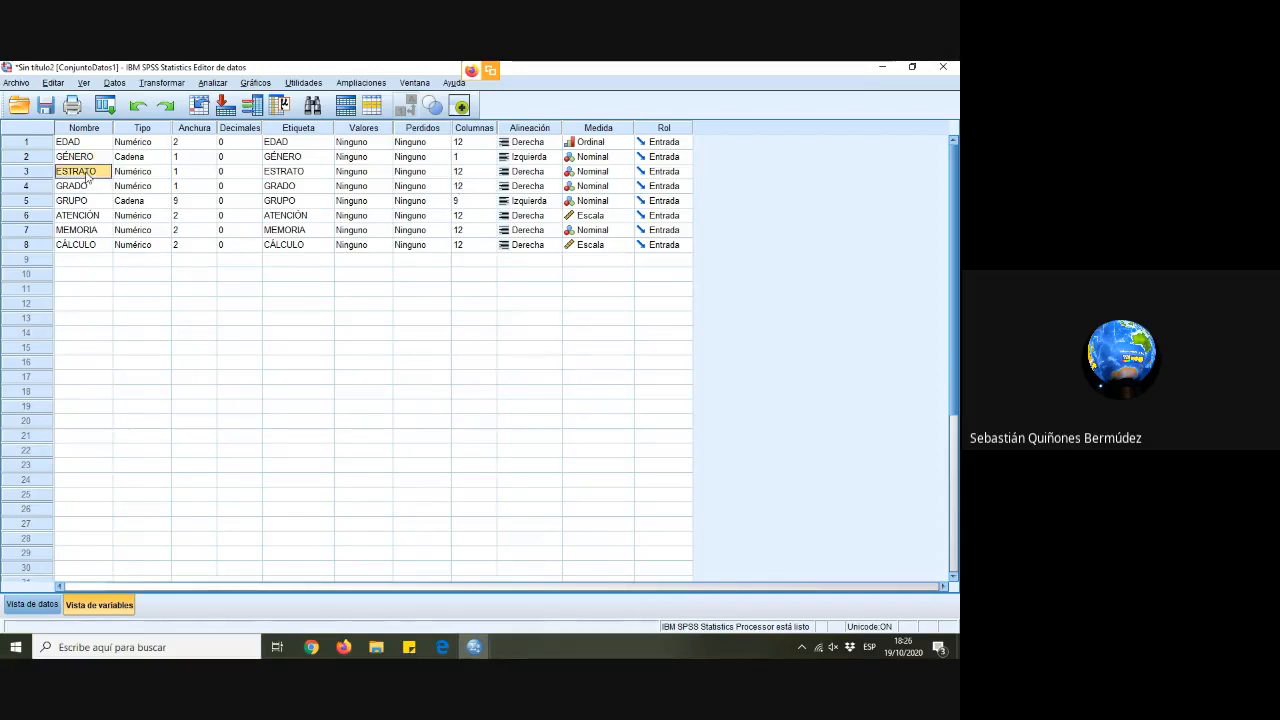
click(624, 174)
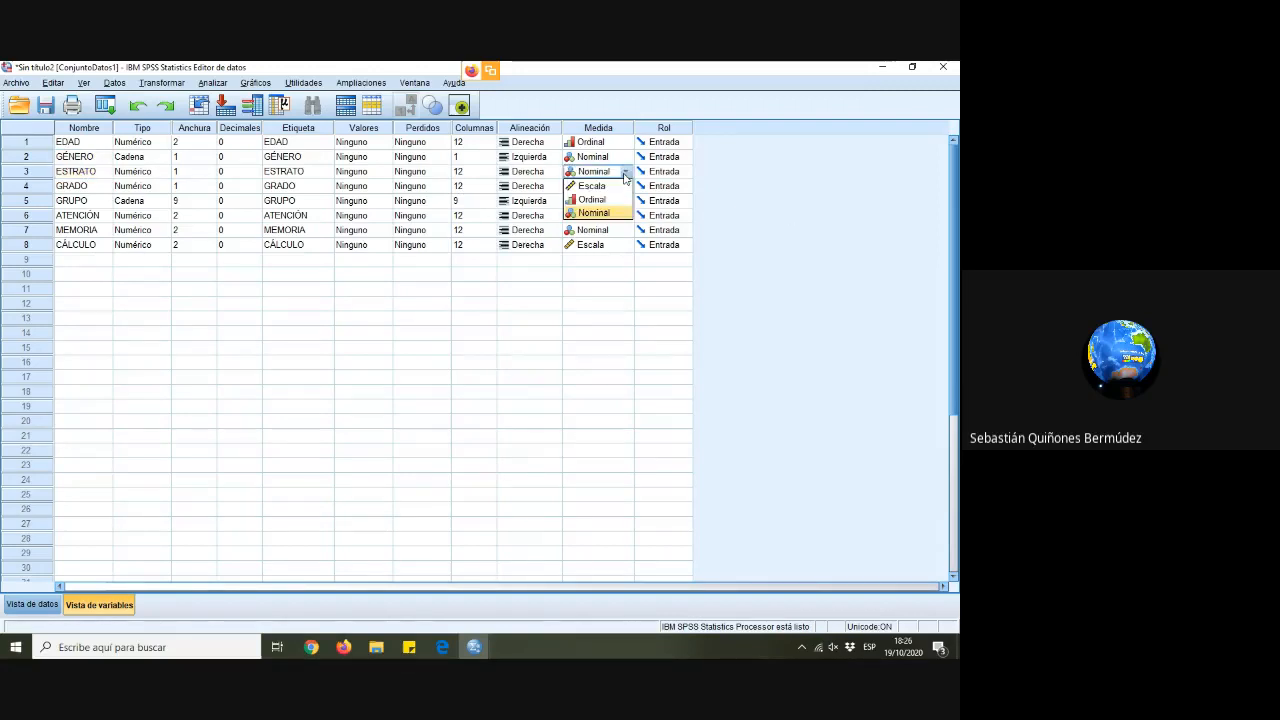
click(604, 202)
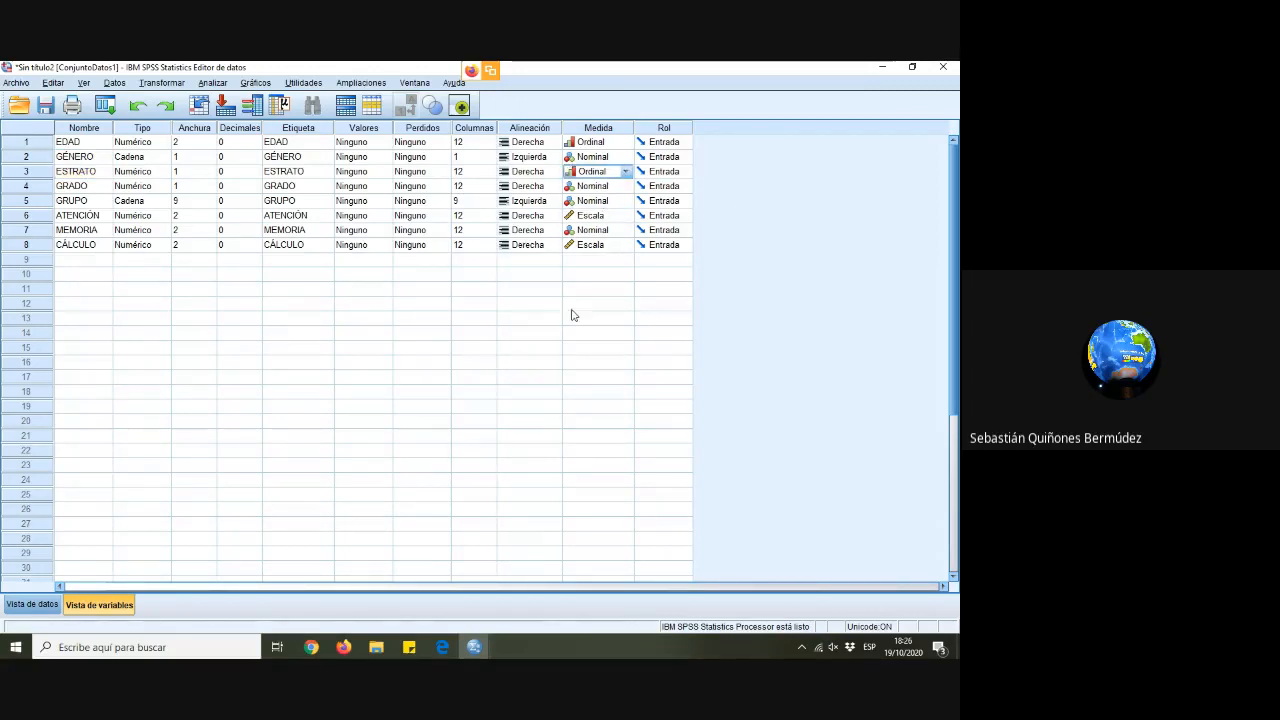
click(75, 191)
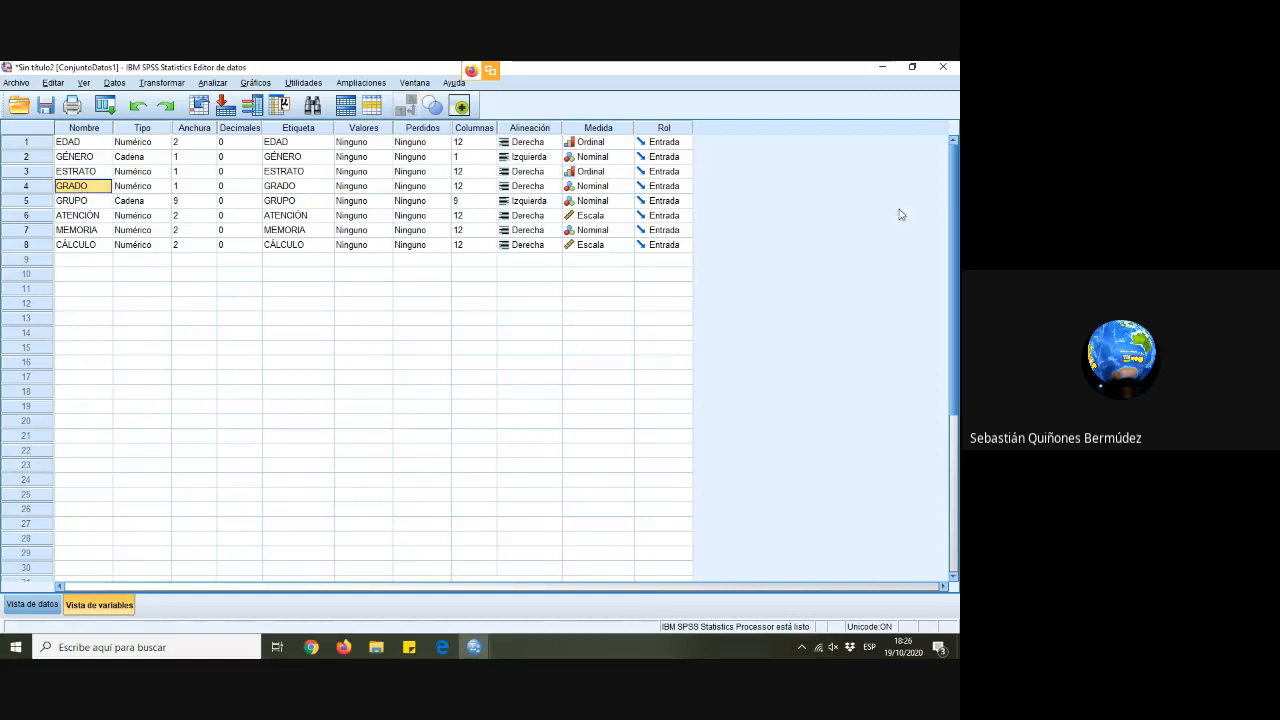
click(624, 191)
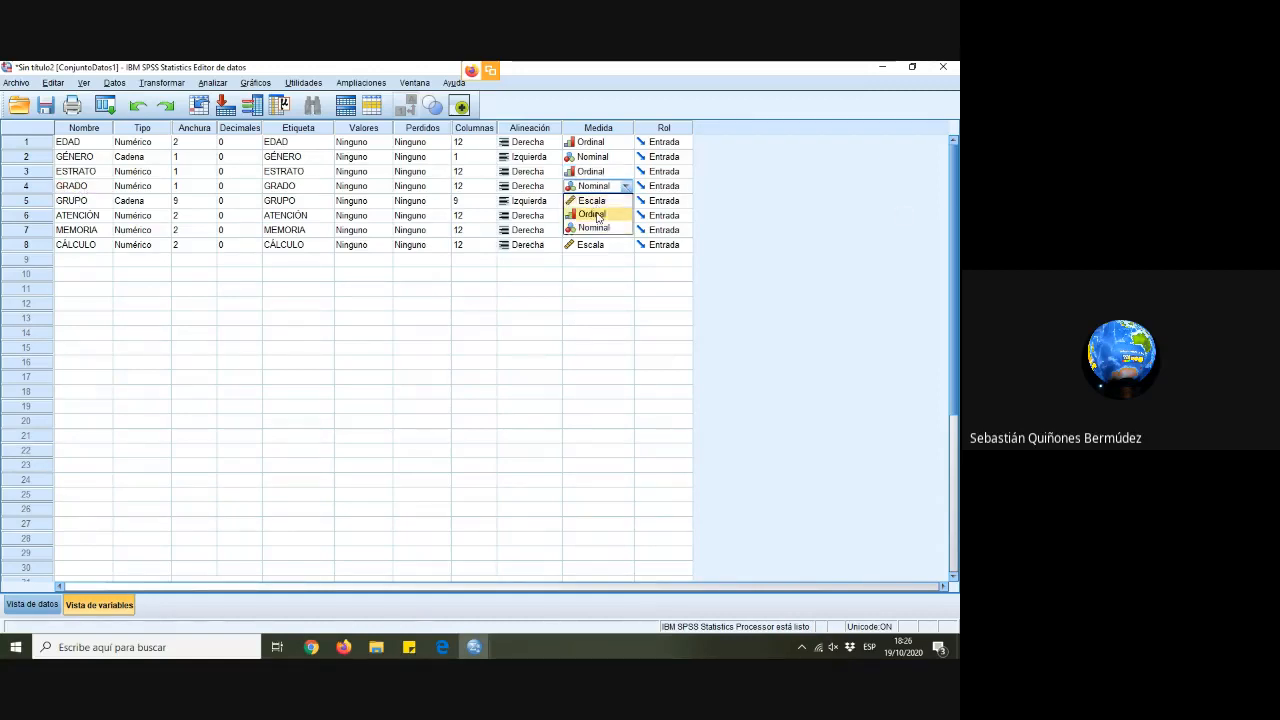
click(612, 216)
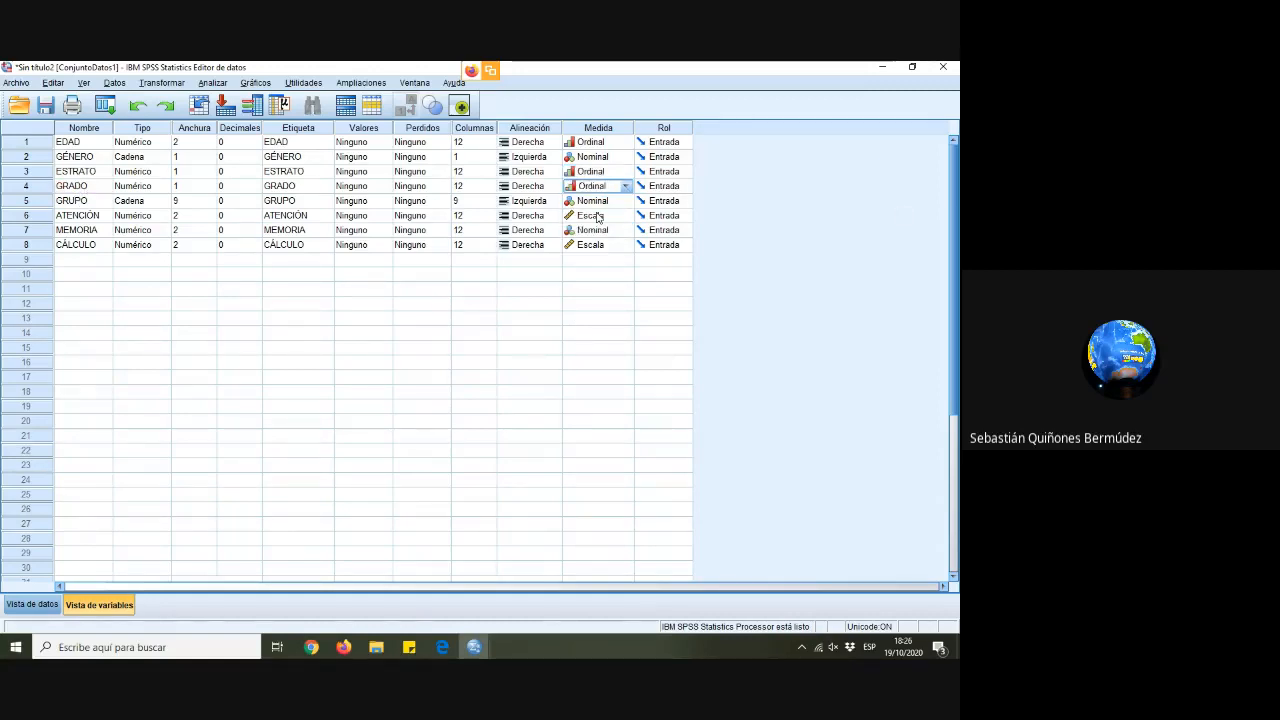
Review the GRUPO, ATENCIÓN, MEMORIA and CÁLCULO variables and their measurement levels
click(71, 203)
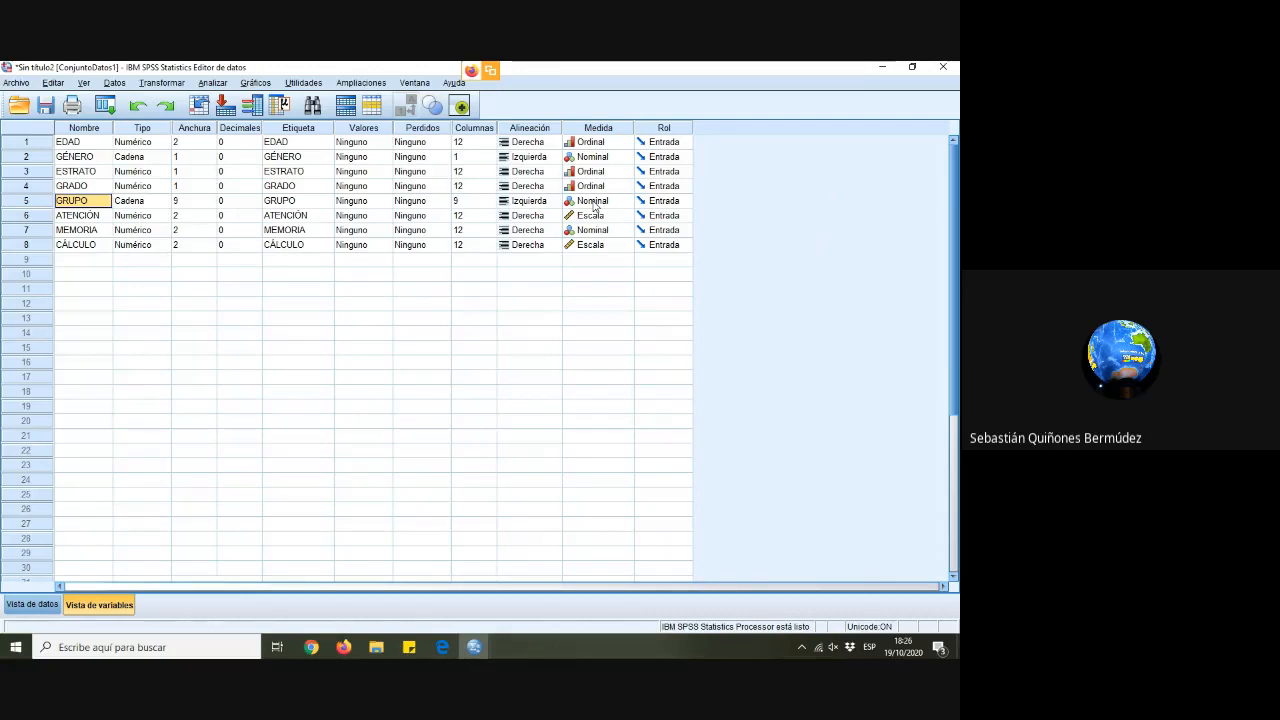
click(87, 218)
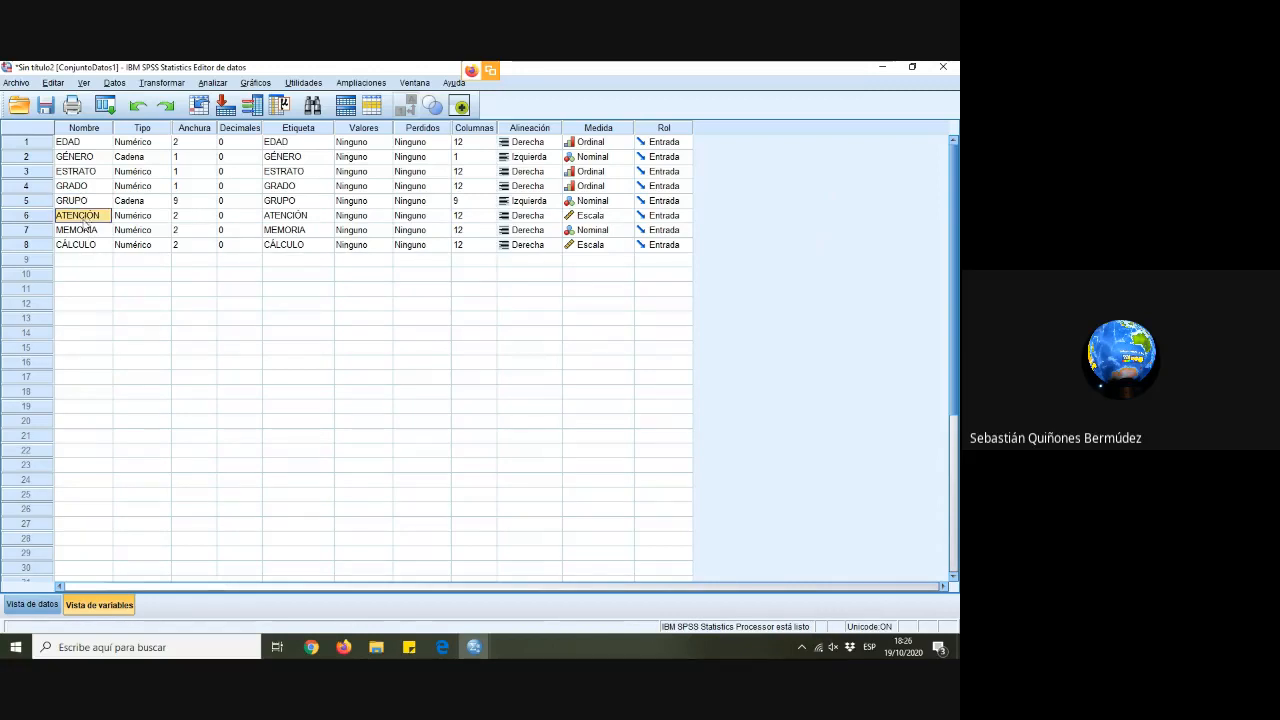
click(88, 248)
click(67, 218)
click(75, 232)
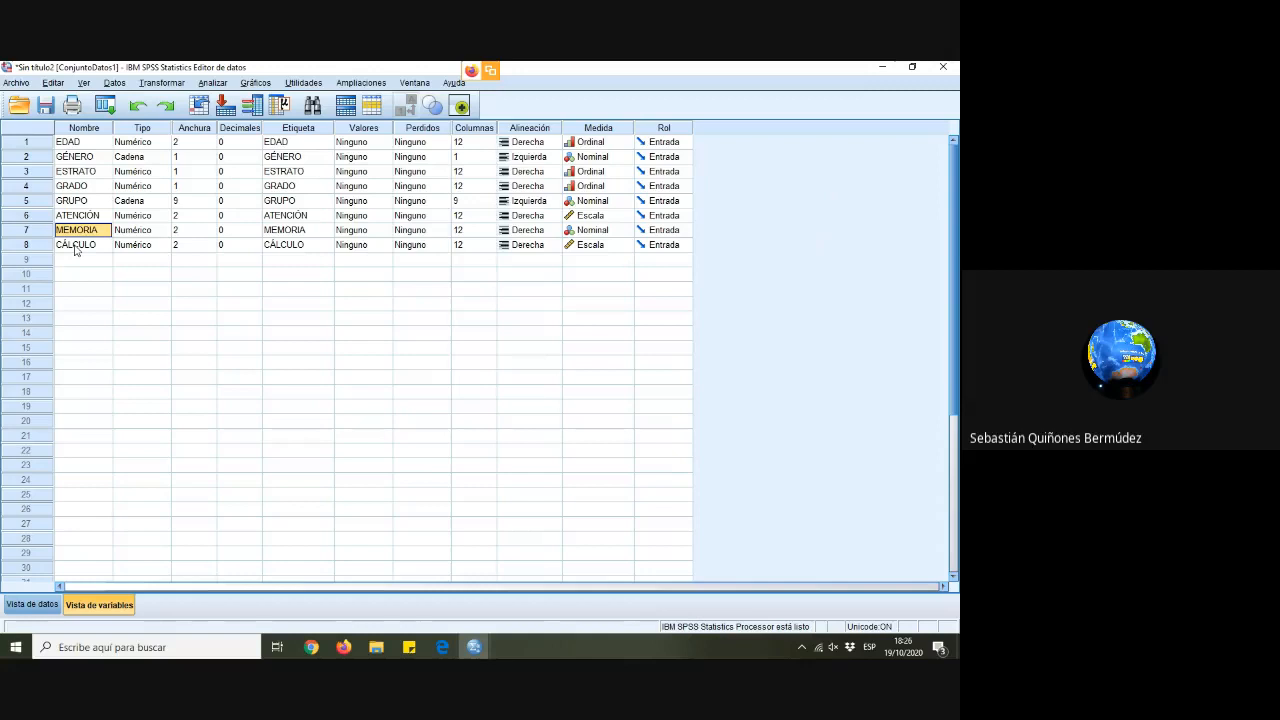
click(76, 248)
click(93, 217)
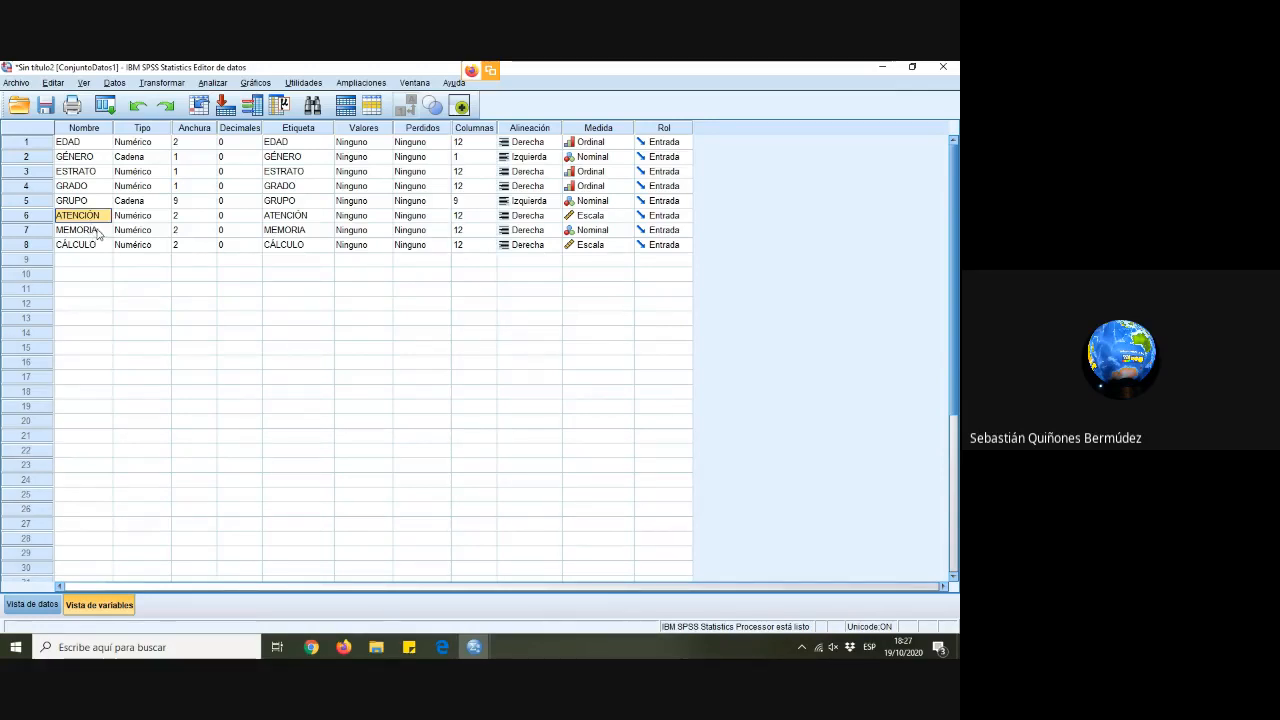
click(74, 230)
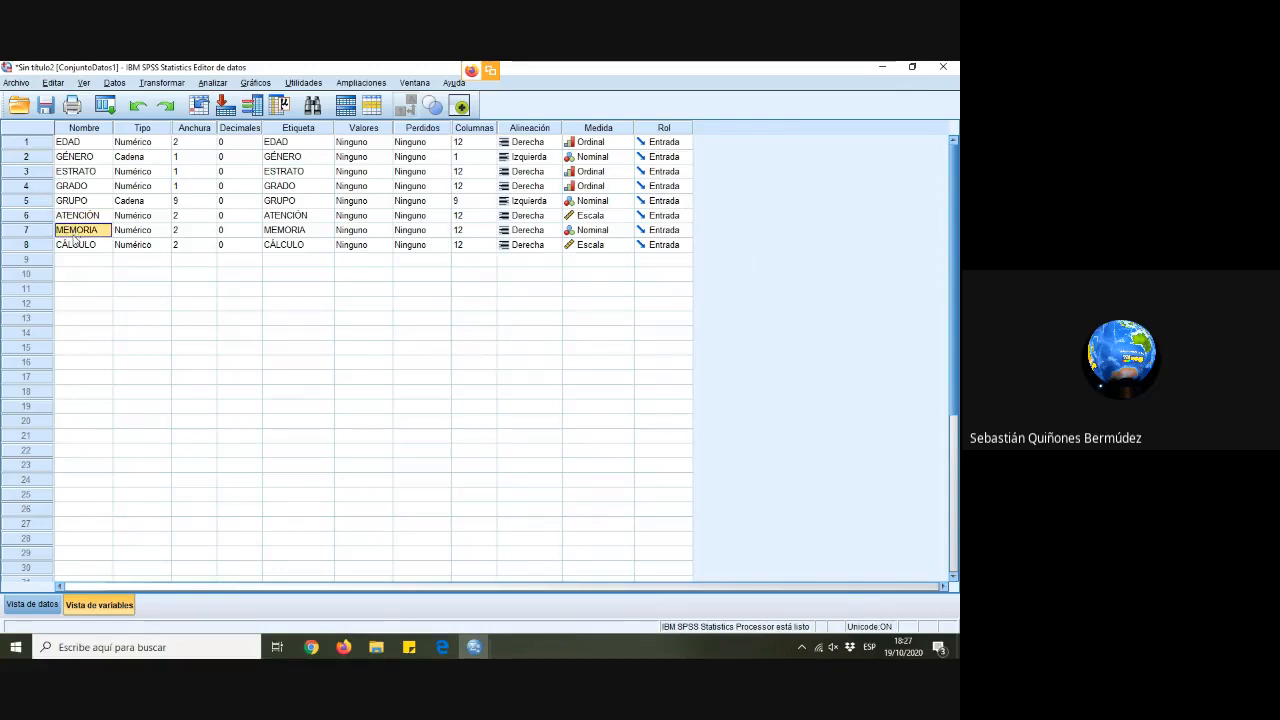
click(80, 245)
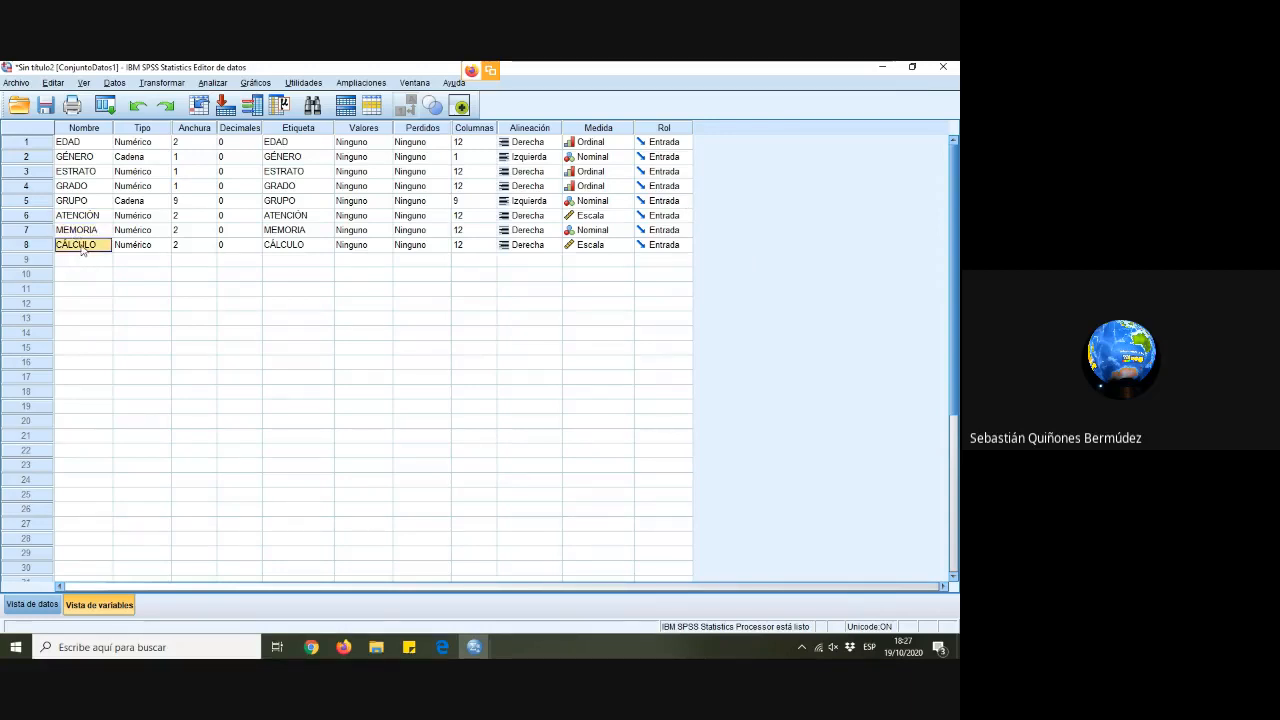
Set the measurement level of ATENCIÓN and MEMORIA to Escala
click(627, 219)
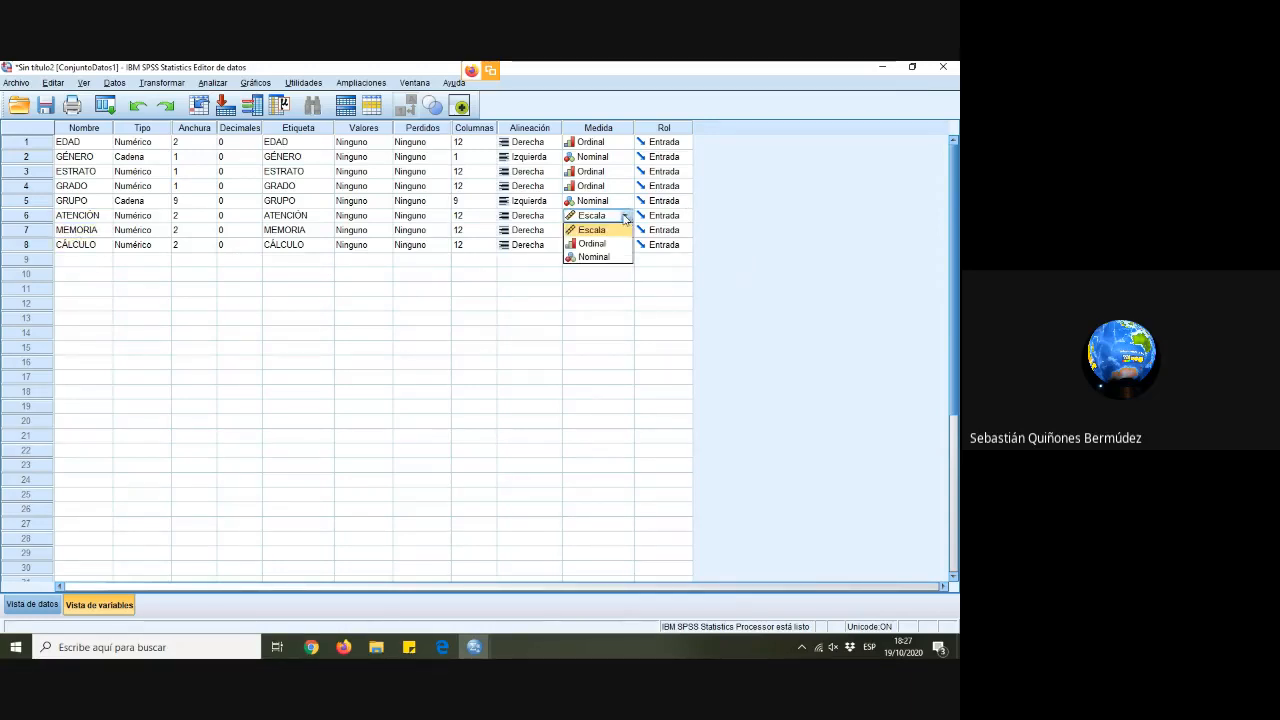
click(597, 230)
click(598, 232)
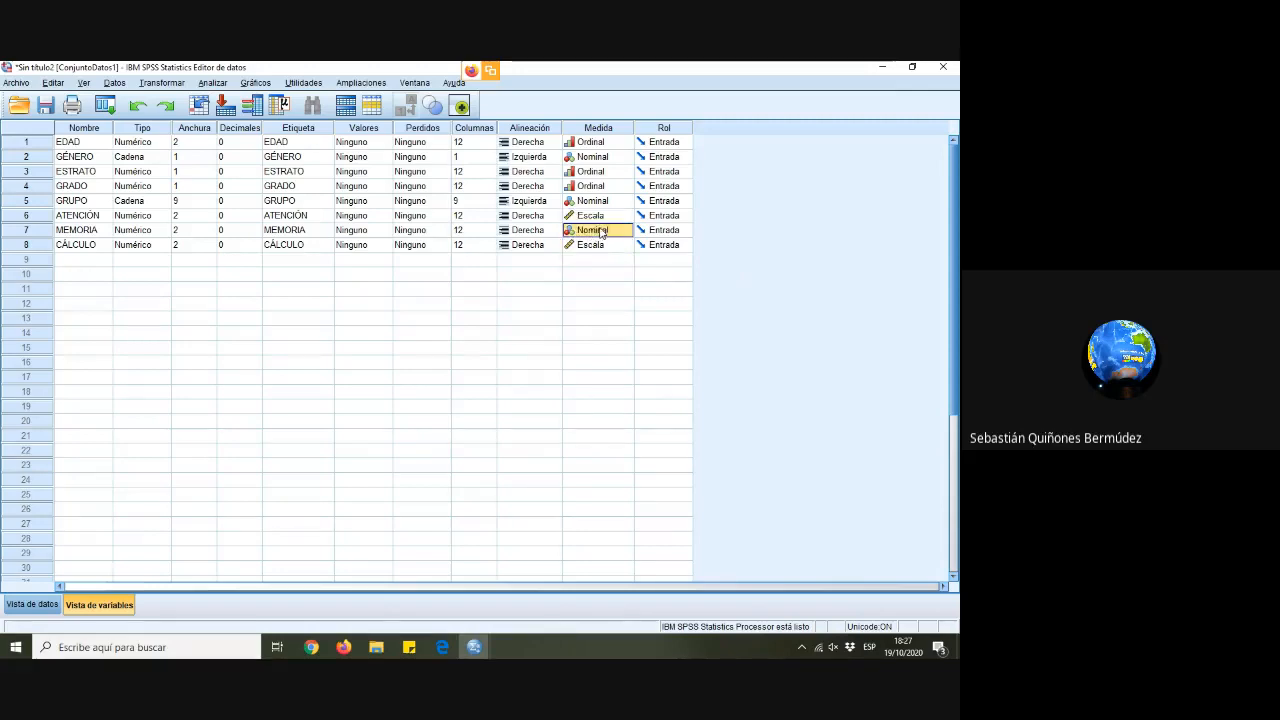
click(603, 238)
click(604, 246)
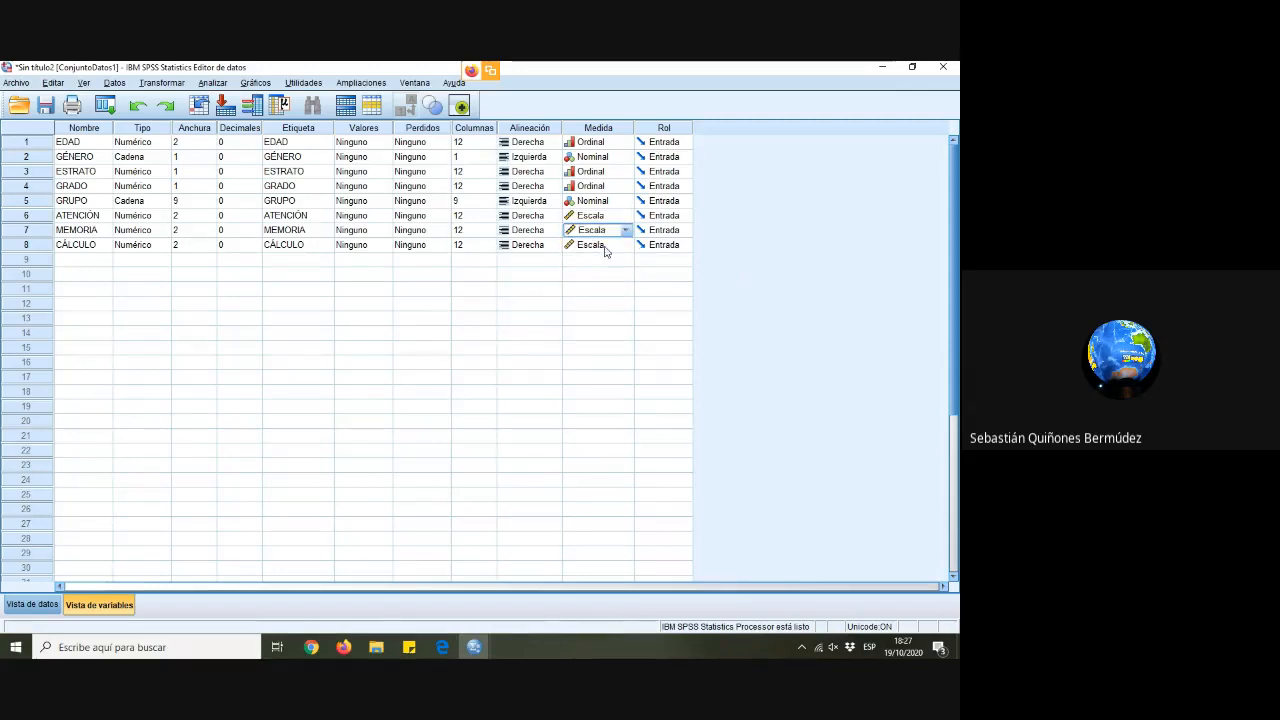
click(623, 312)
click(150, 289)
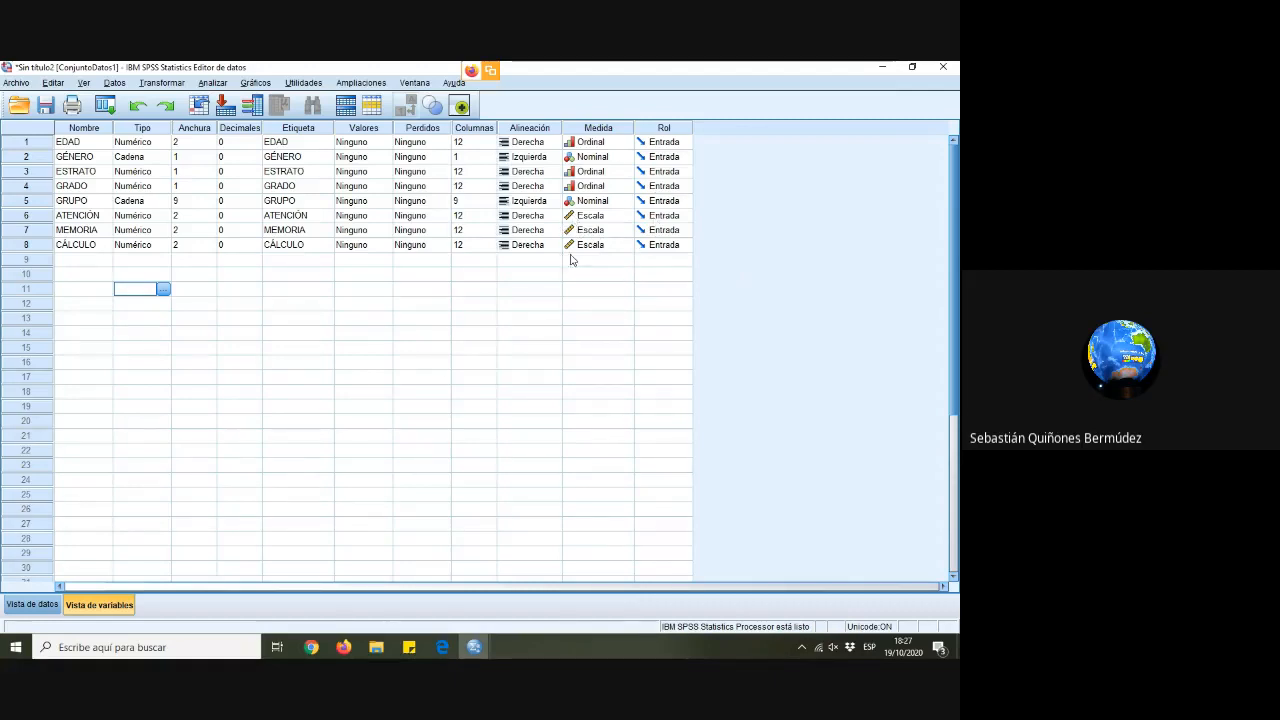
click(613, 217)
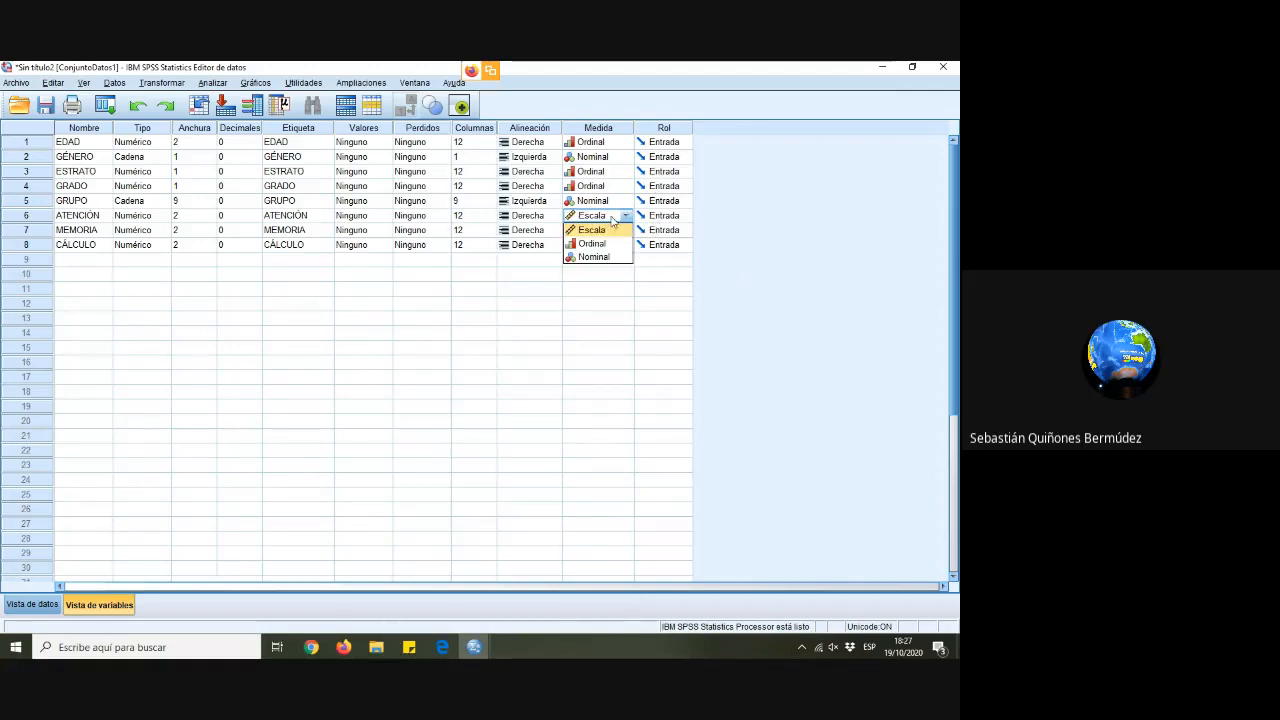
click(600, 230)
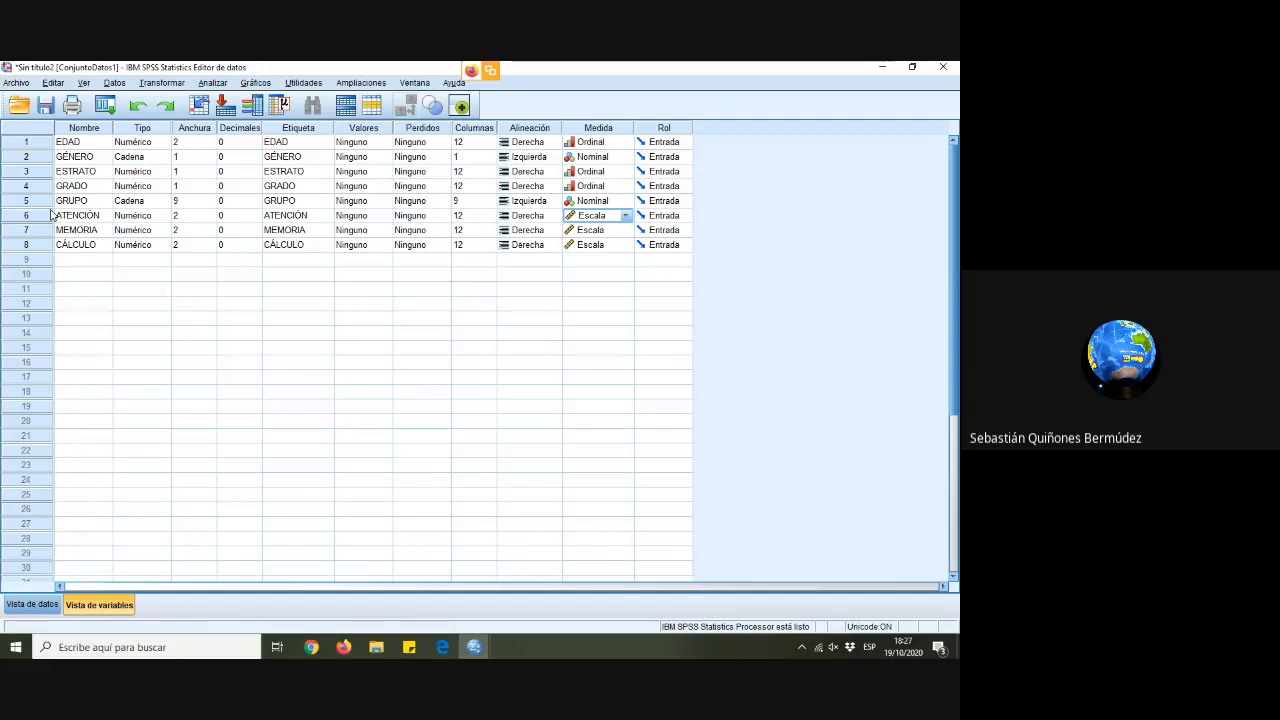
Widen the GÉNERO column in the data view to about 11 characters and check the text entries of GÉNERO and GRUPO
click(20, 606)
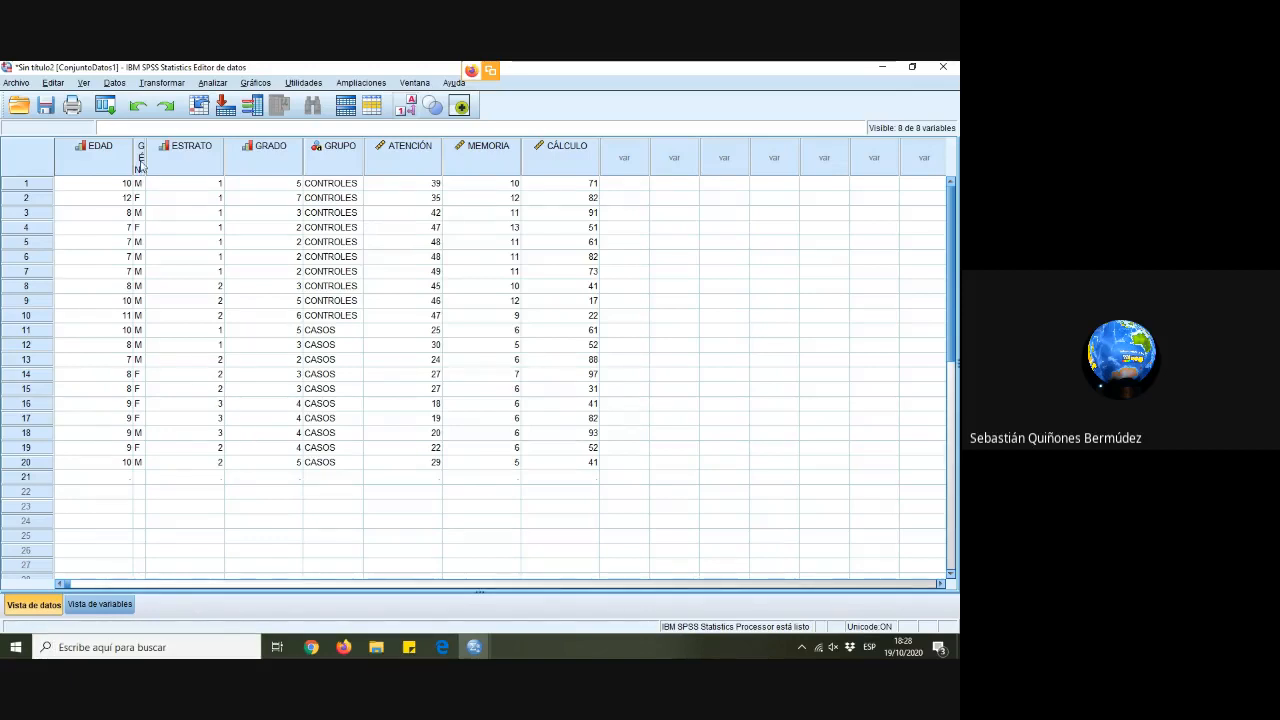
drag(146, 143, 206, 143)
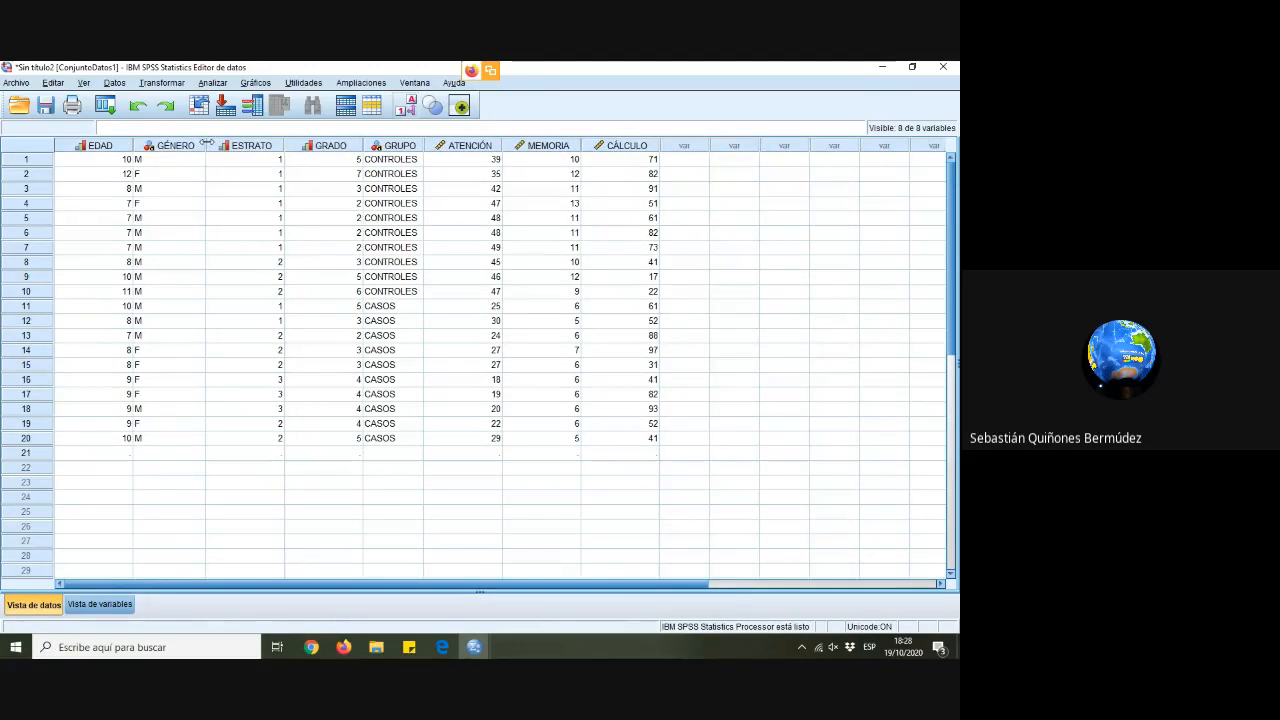
click(150, 162)
click(153, 176)
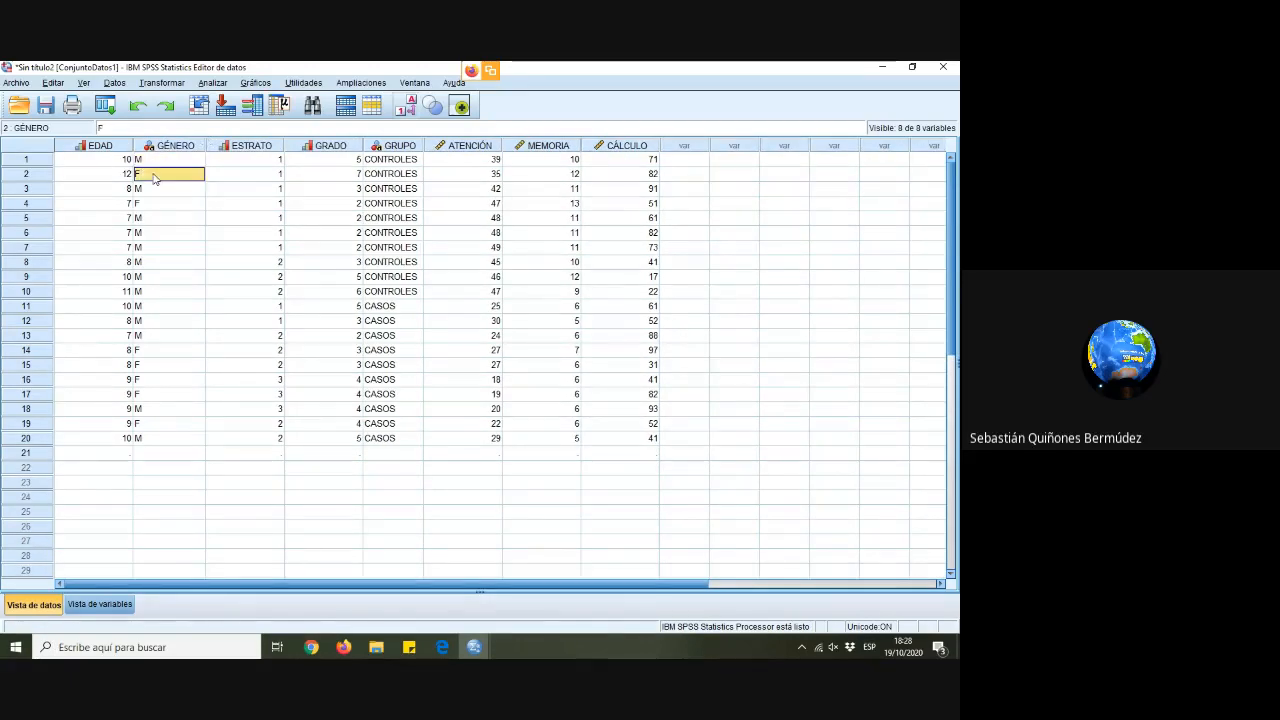
click(410, 163)
click(405, 338)
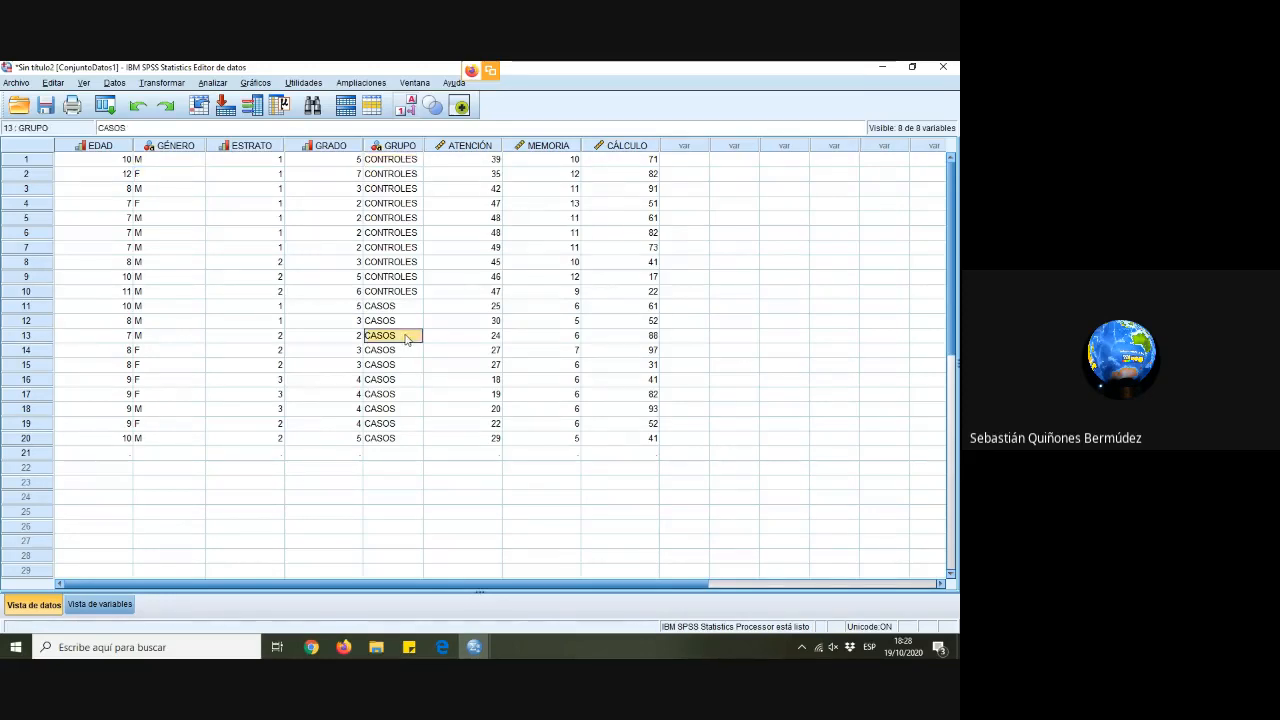
Return to the variable view and examine the Valores column, including the value labels dialog of EDAD
click(100, 605)
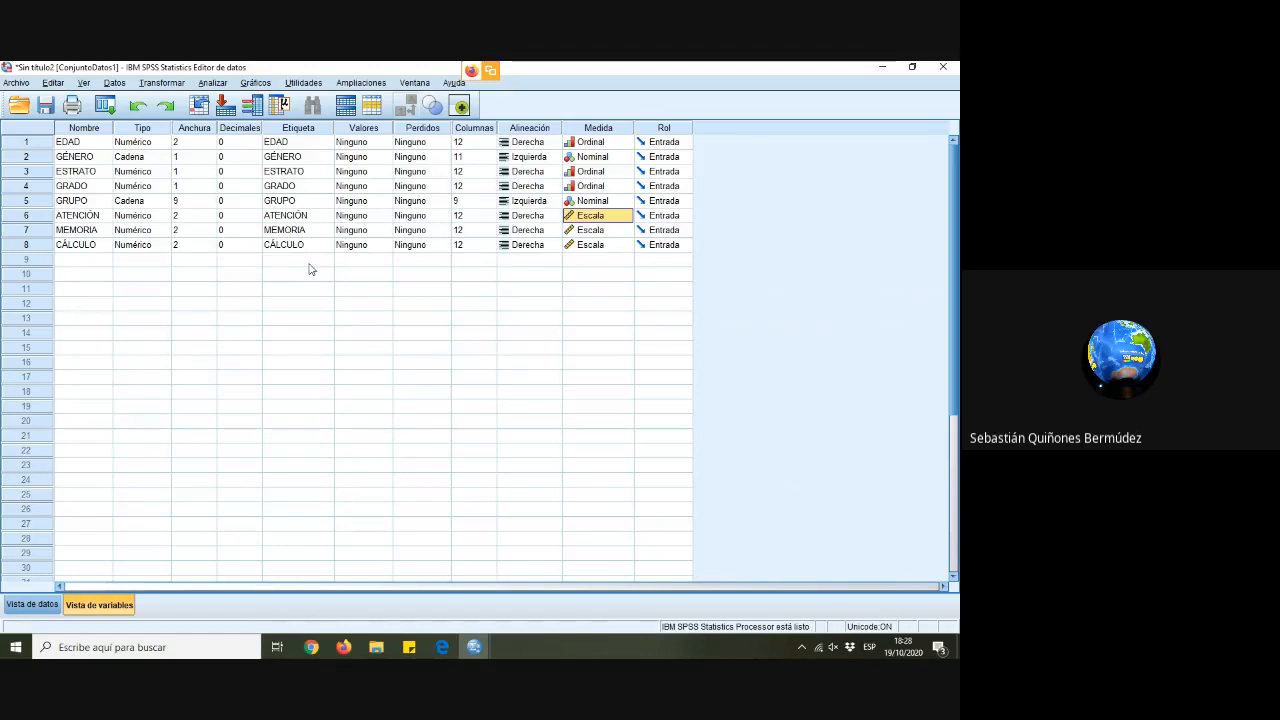
click(392, 143)
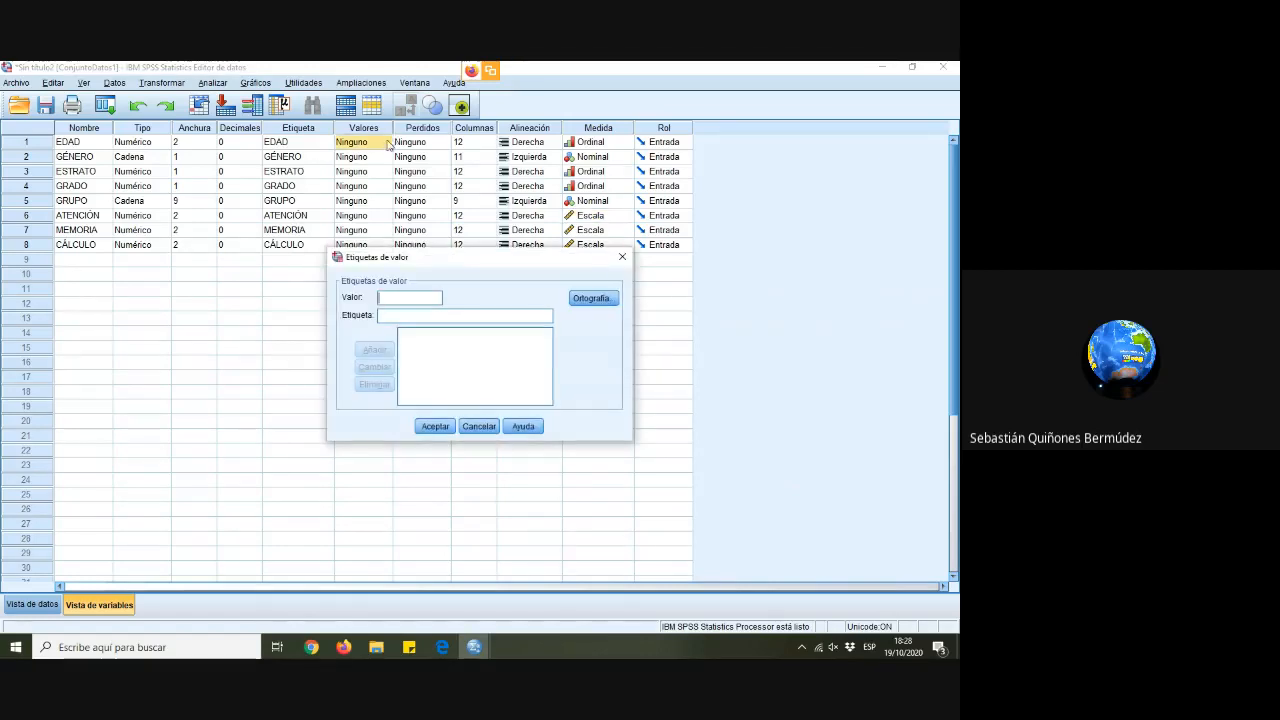
key(Escape)
click(364, 132)
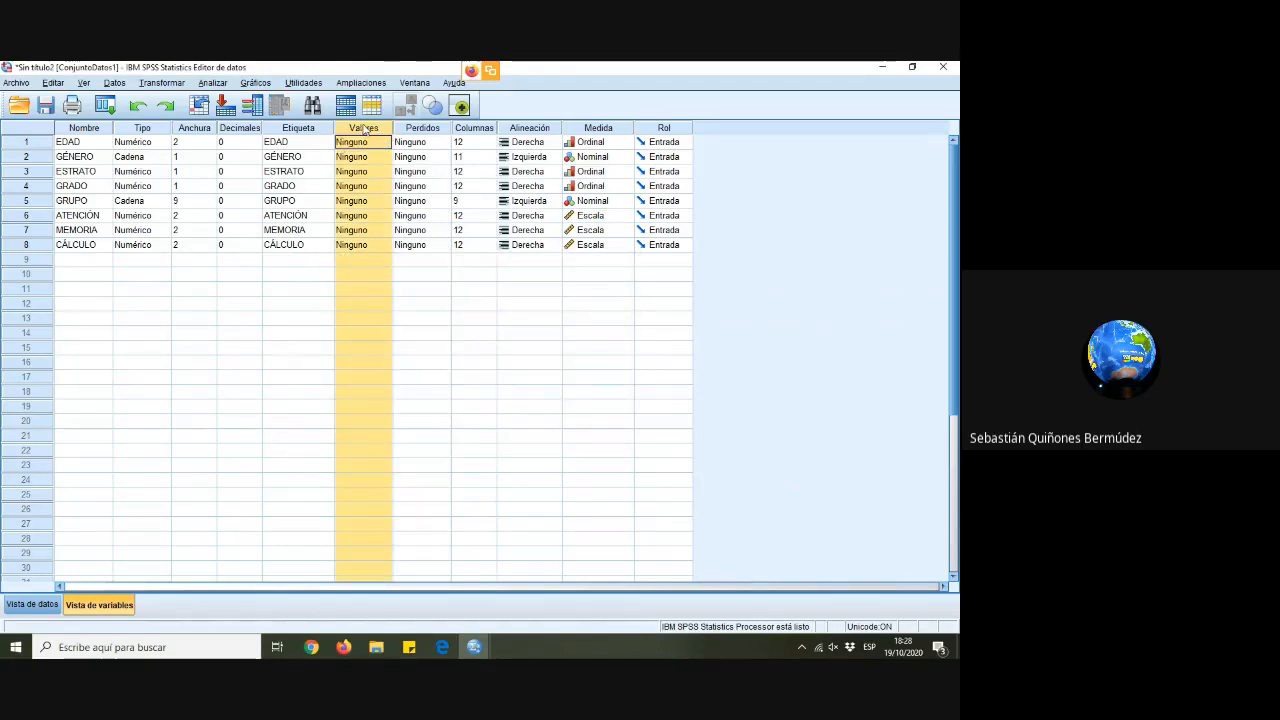
click(524, 382)
Open the value labels of the GÉNERO variable and add value 1 with the label "M"
click(77, 160)
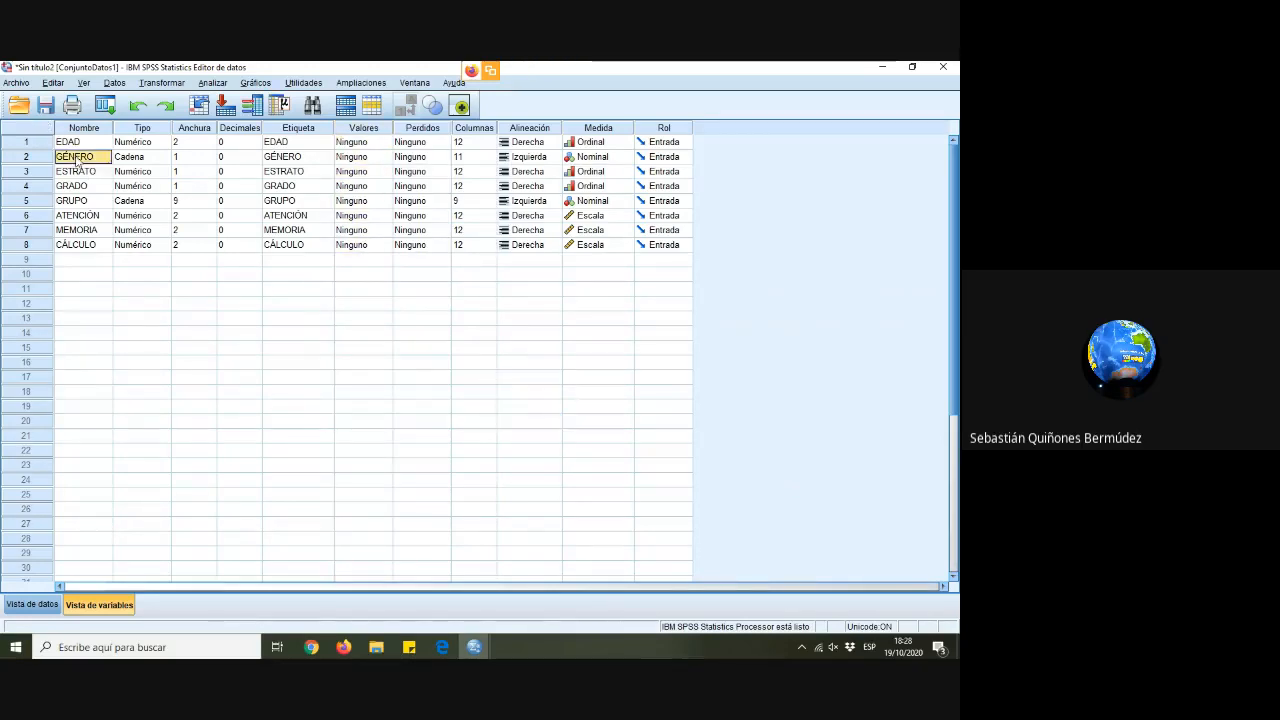
click(367, 158)
click(388, 158)
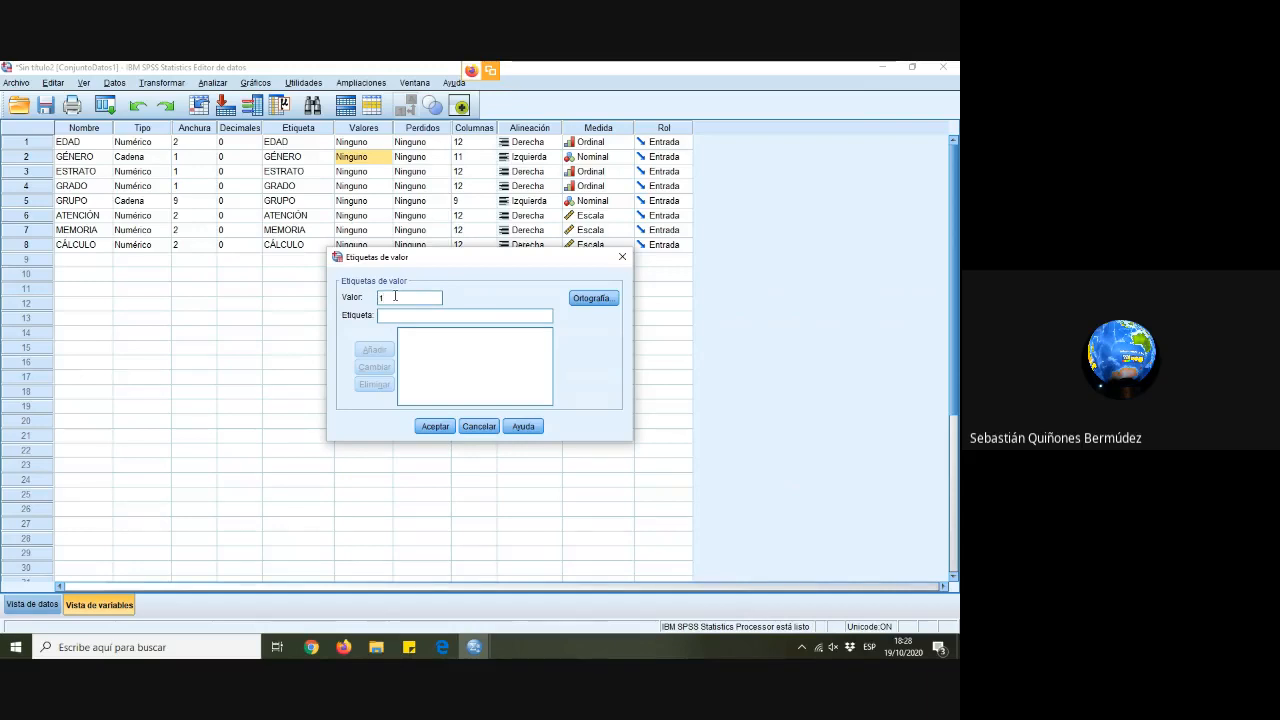
click(428, 312)
text(m)
key(BackSpace)
text(M)
click(375, 350)
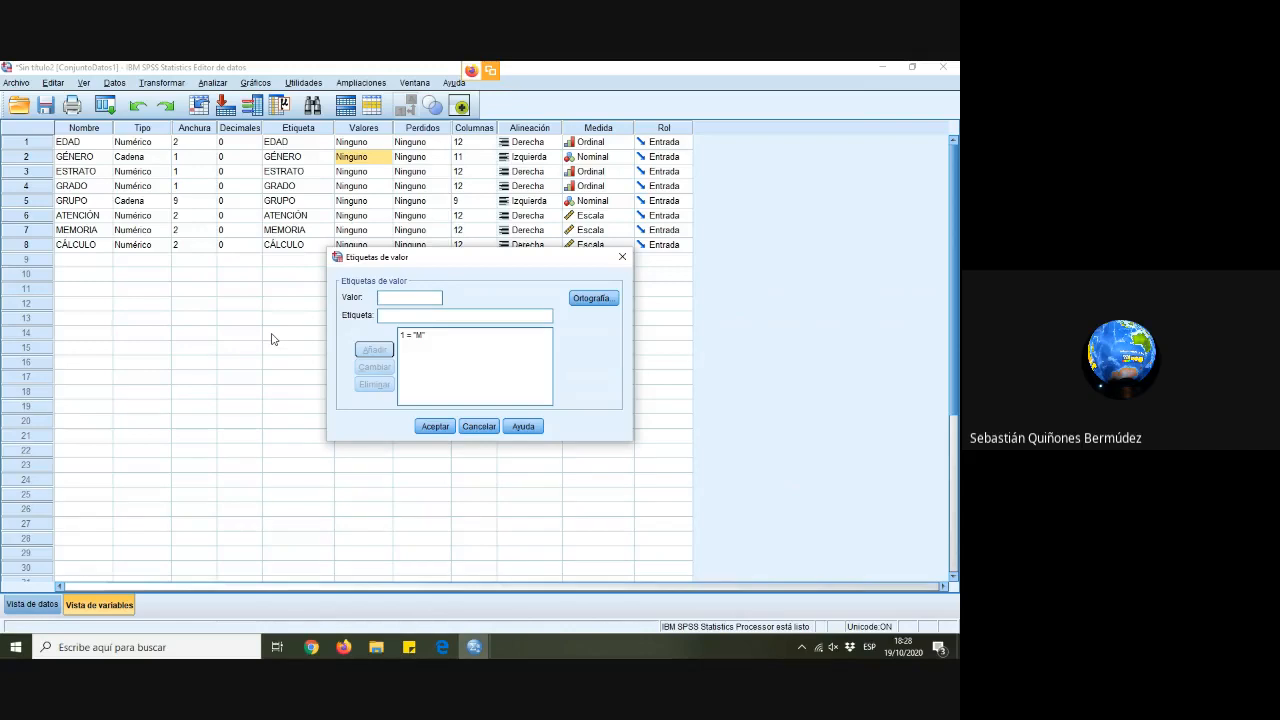
Add value 2 with the label "F" to GÉNERO and accept the value labels
text(2)
click(412, 314)
text(F)
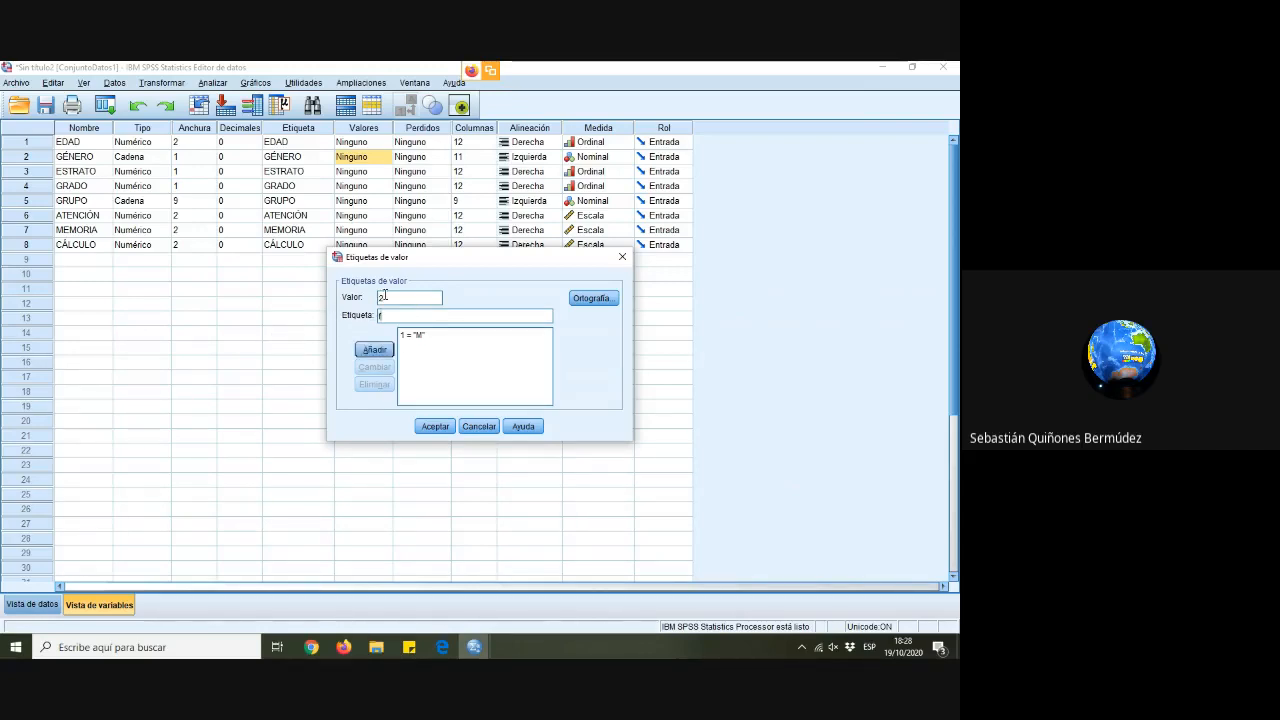
click(384, 296)
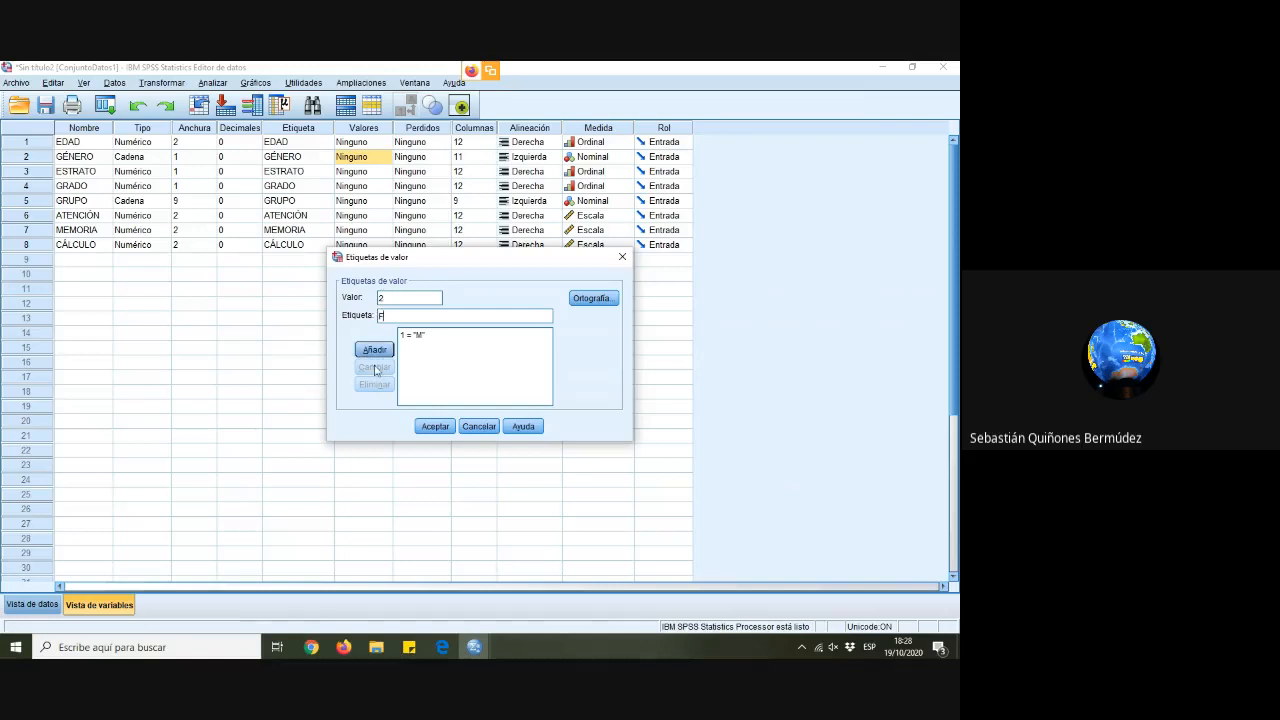
click(374, 349)
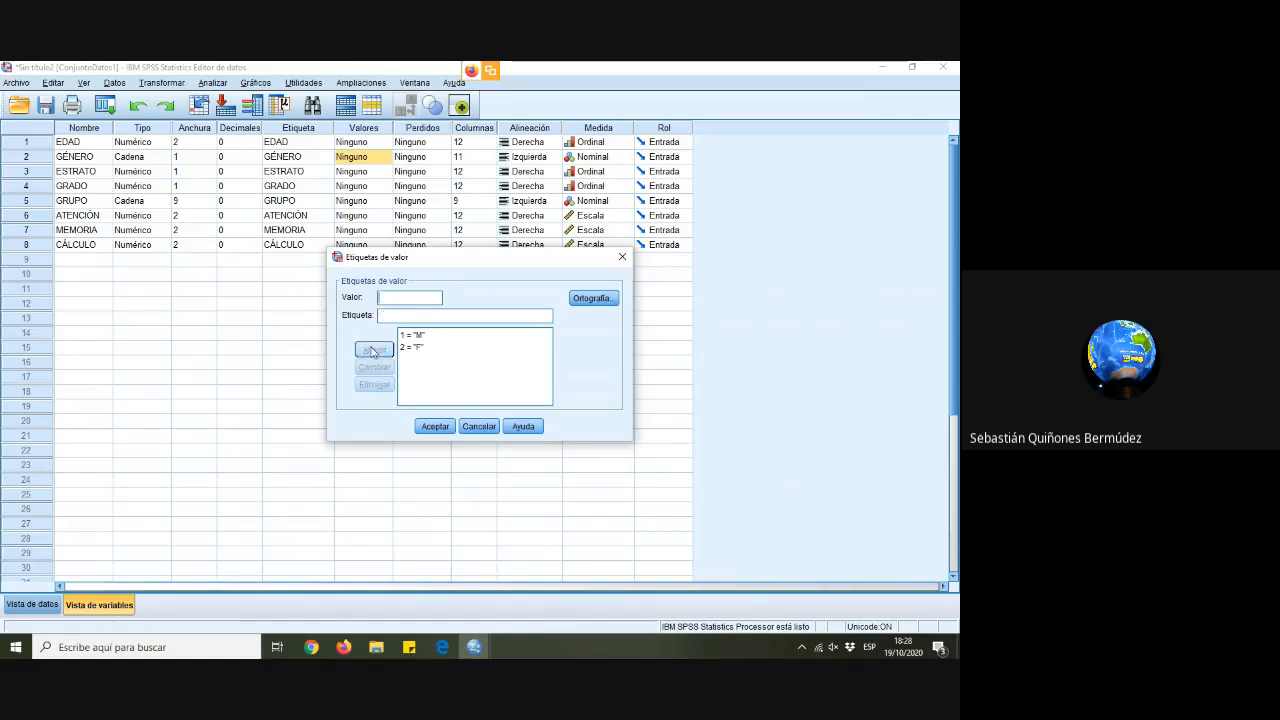
click(436, 427)
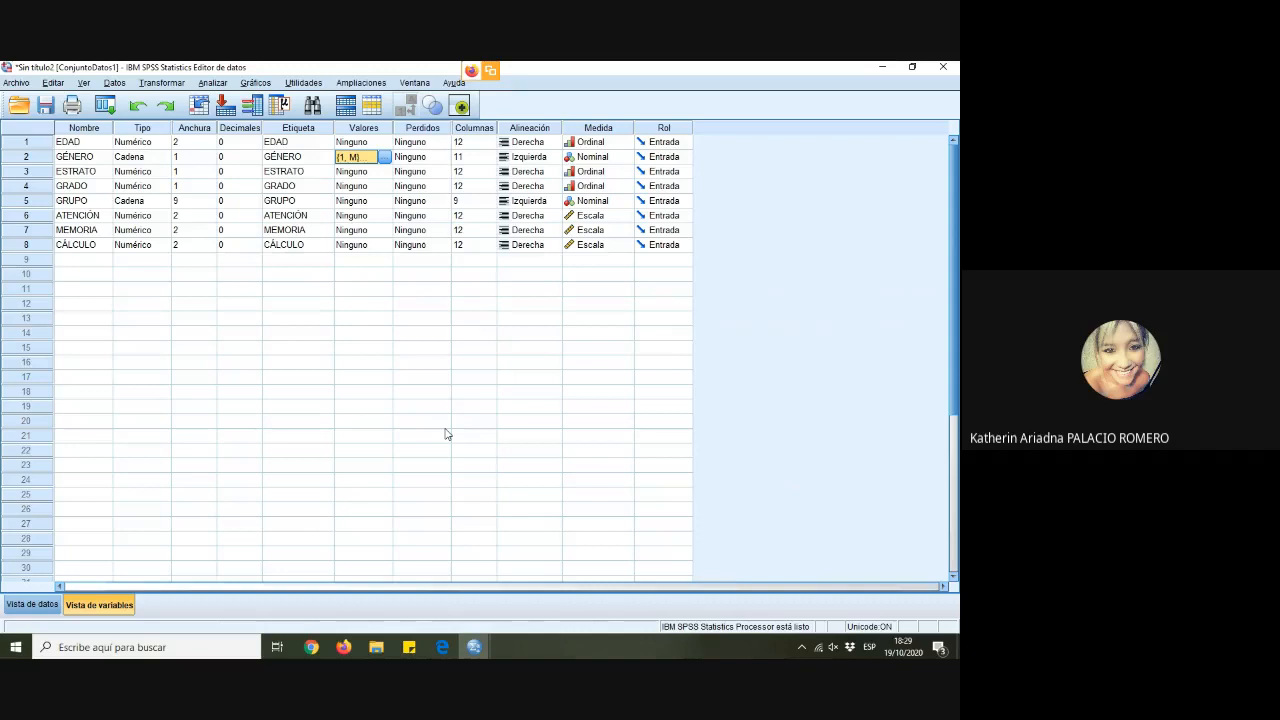
Check how the GÉNERO entries are displayed in the data view
click(33, 605)
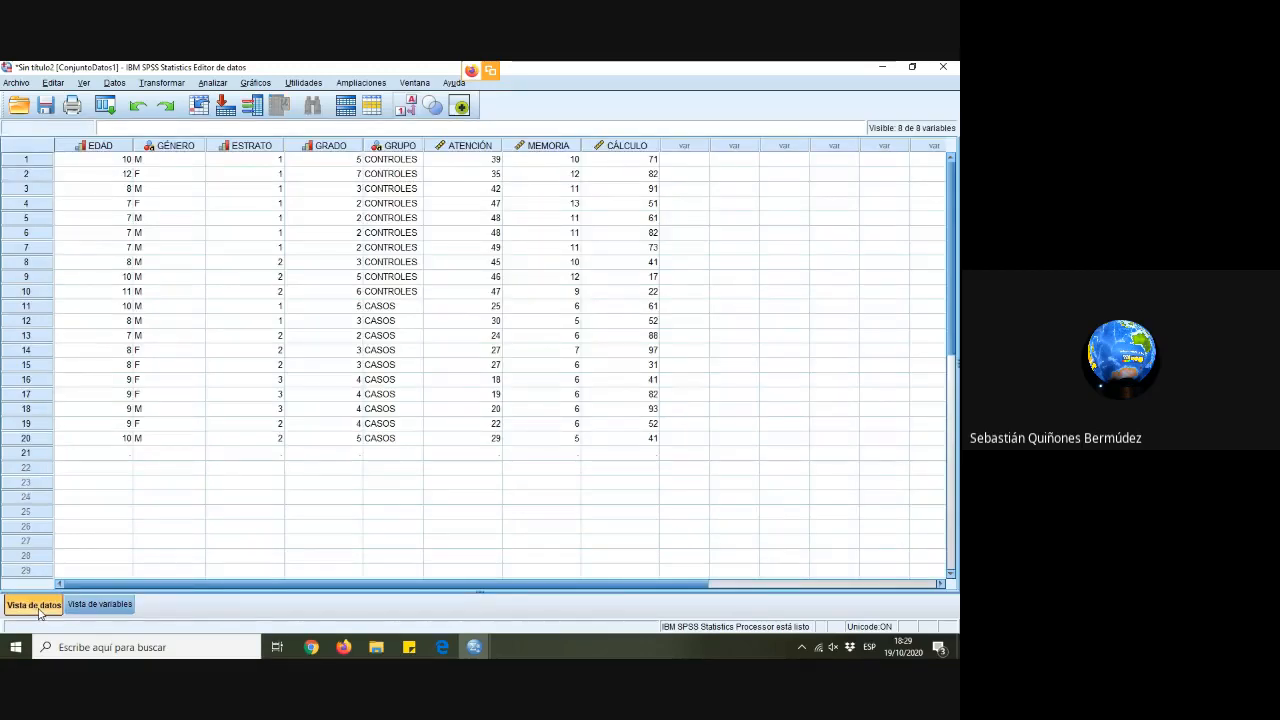
click(177, 146)
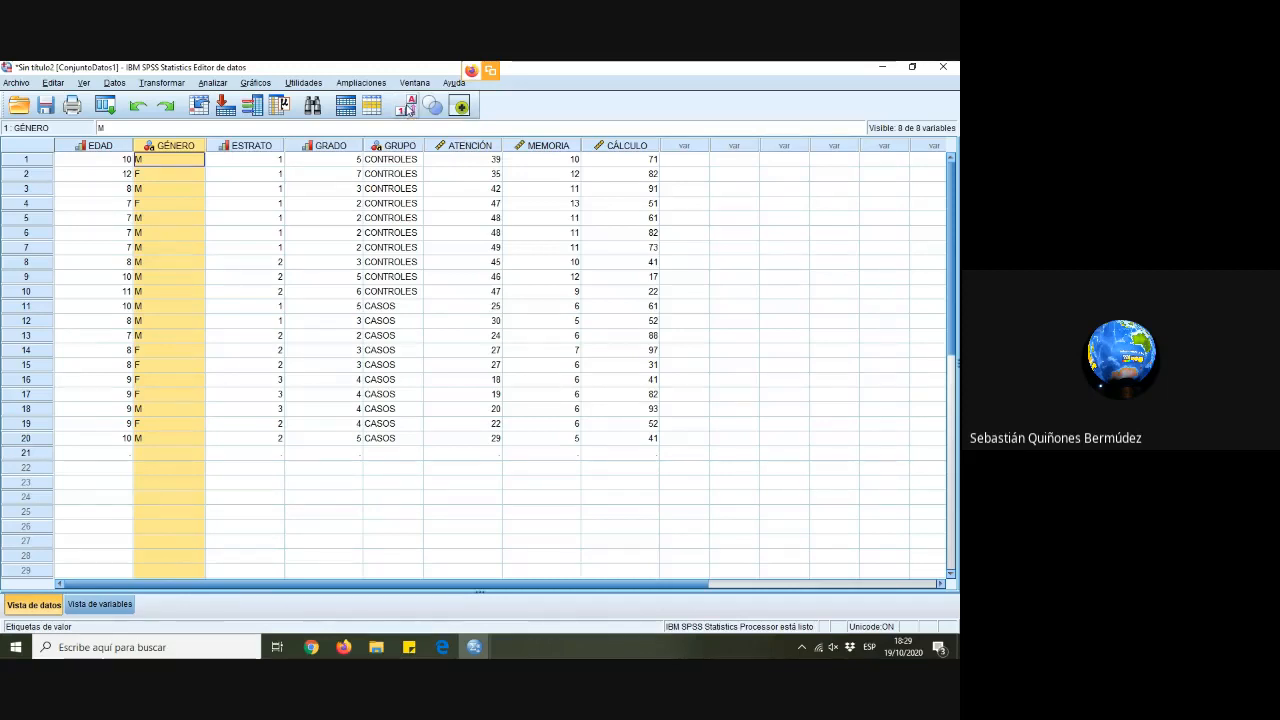
click(345, 247)
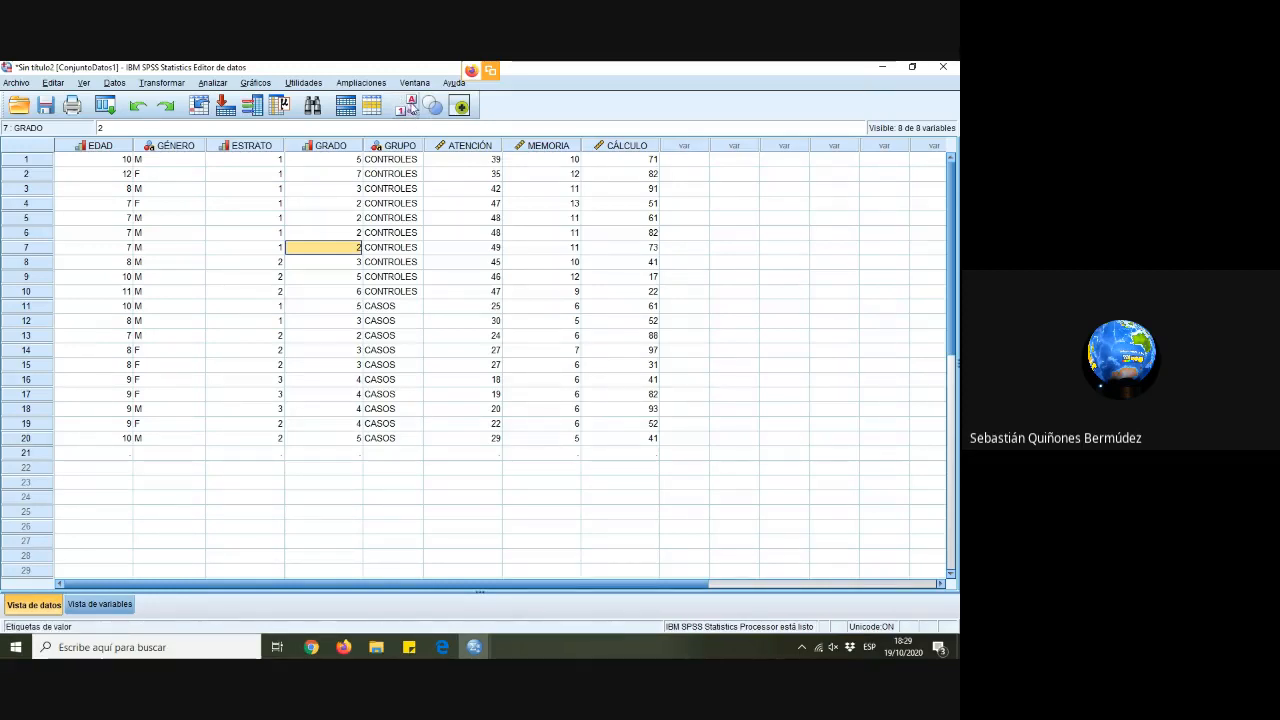
click(163, 160)
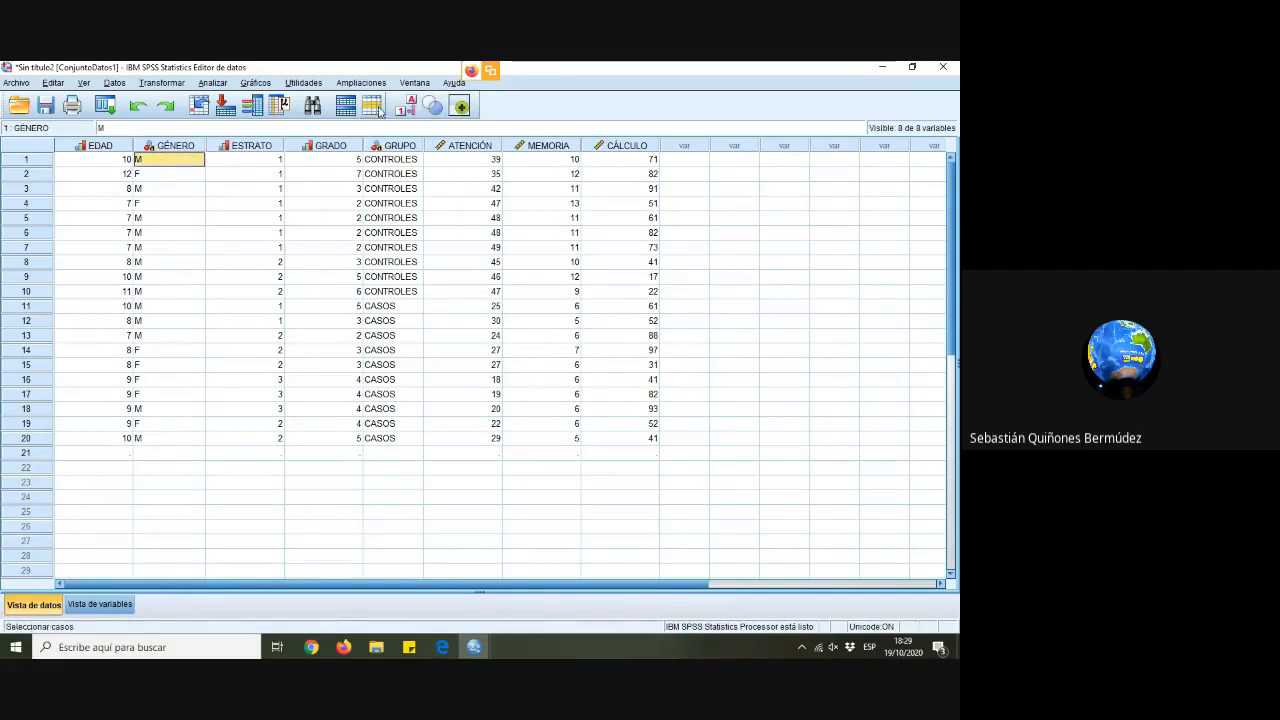
right_click(409, 108)
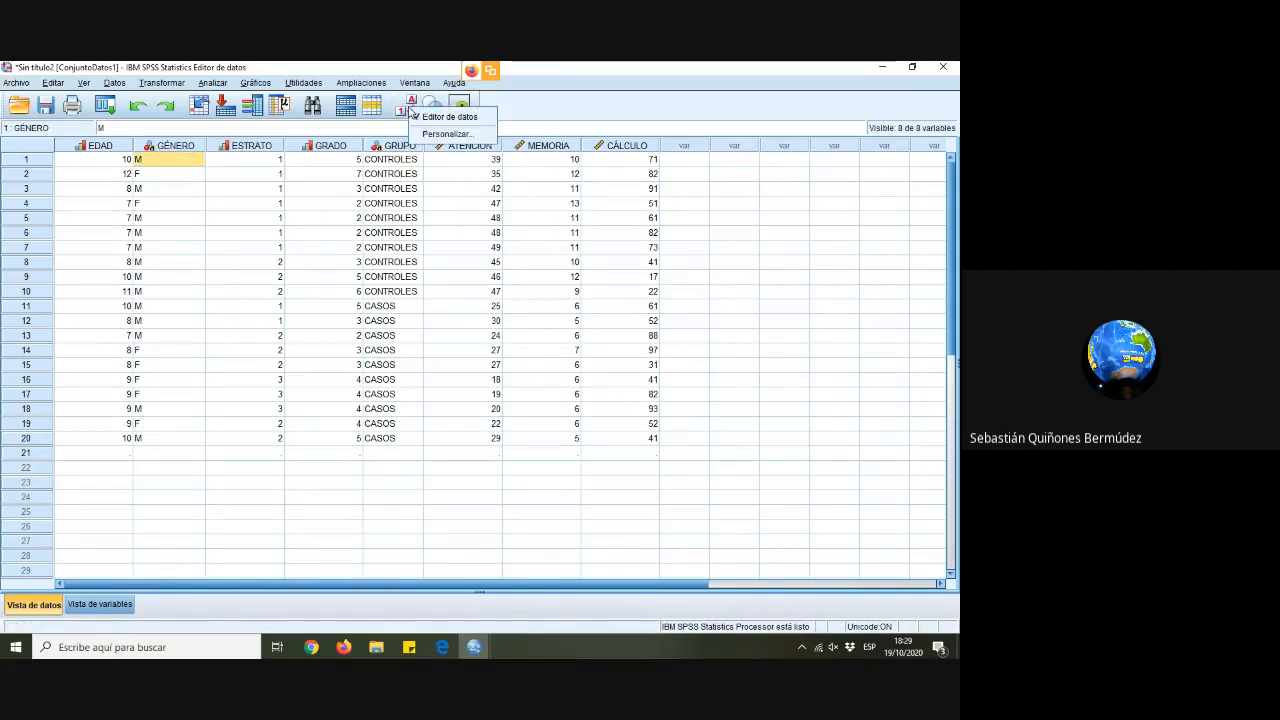
click(440, 133)
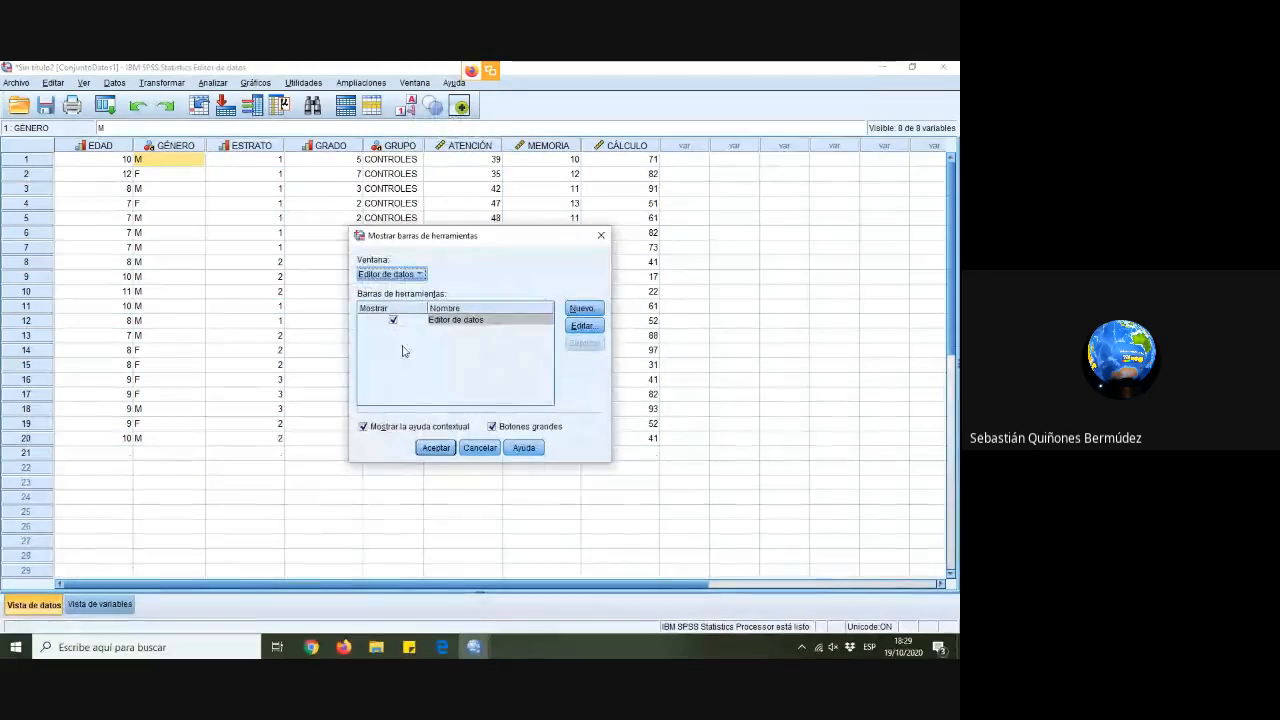
click(417, 281)
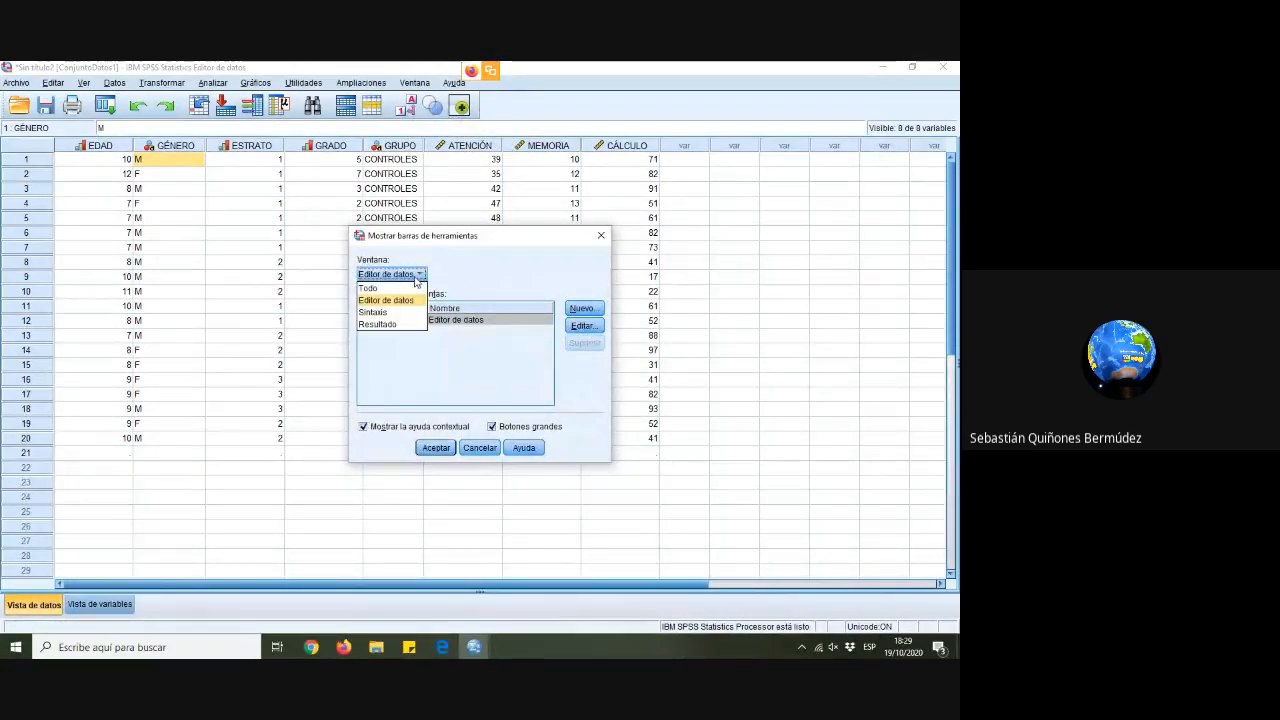
click(481, 276)
click(479, 447)
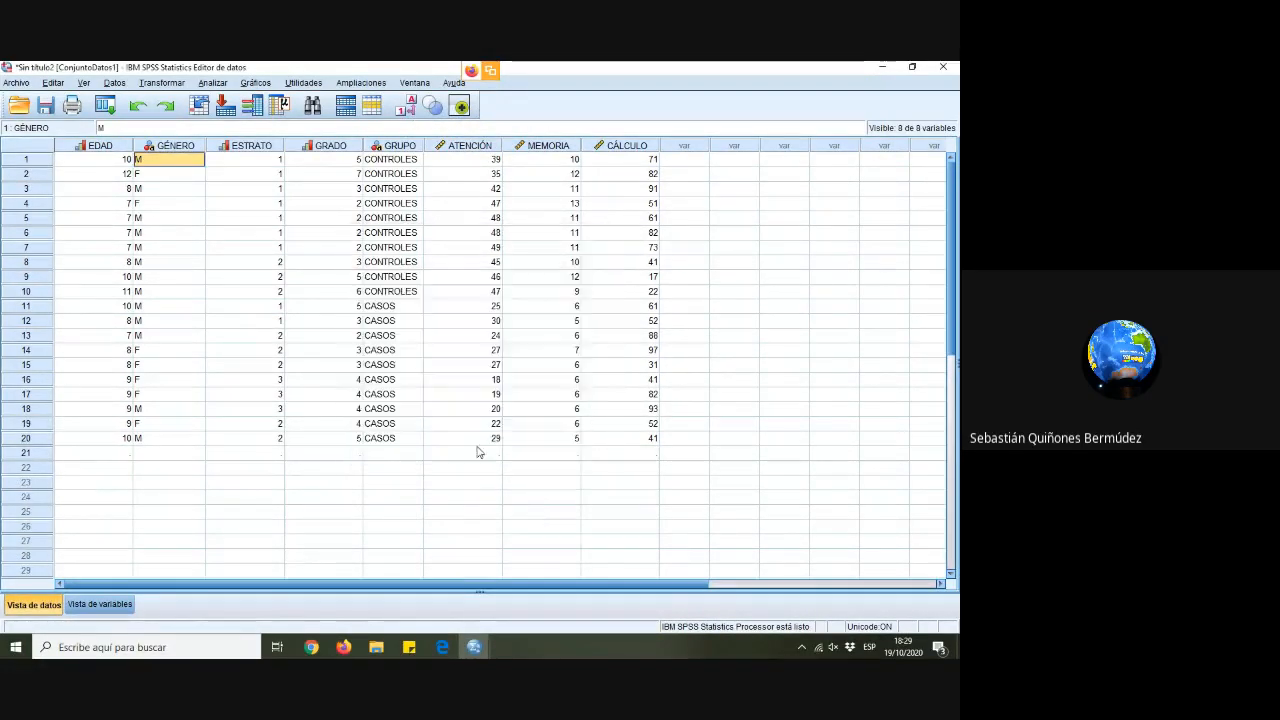
Return to the variable view and recheck GÉNERO's Nominal measurement level and its value labels
click(99, 604)
click(599, 157)
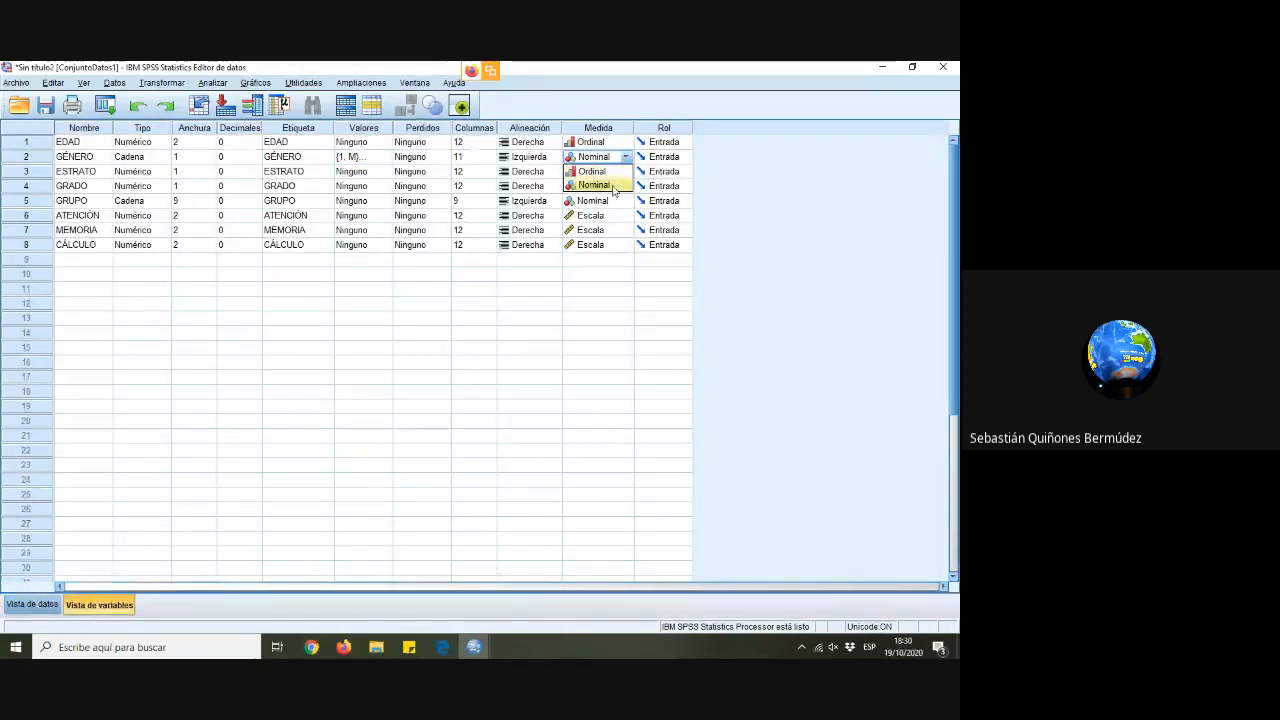
click(595, 185)
click(385, 157)
click(385, 157)
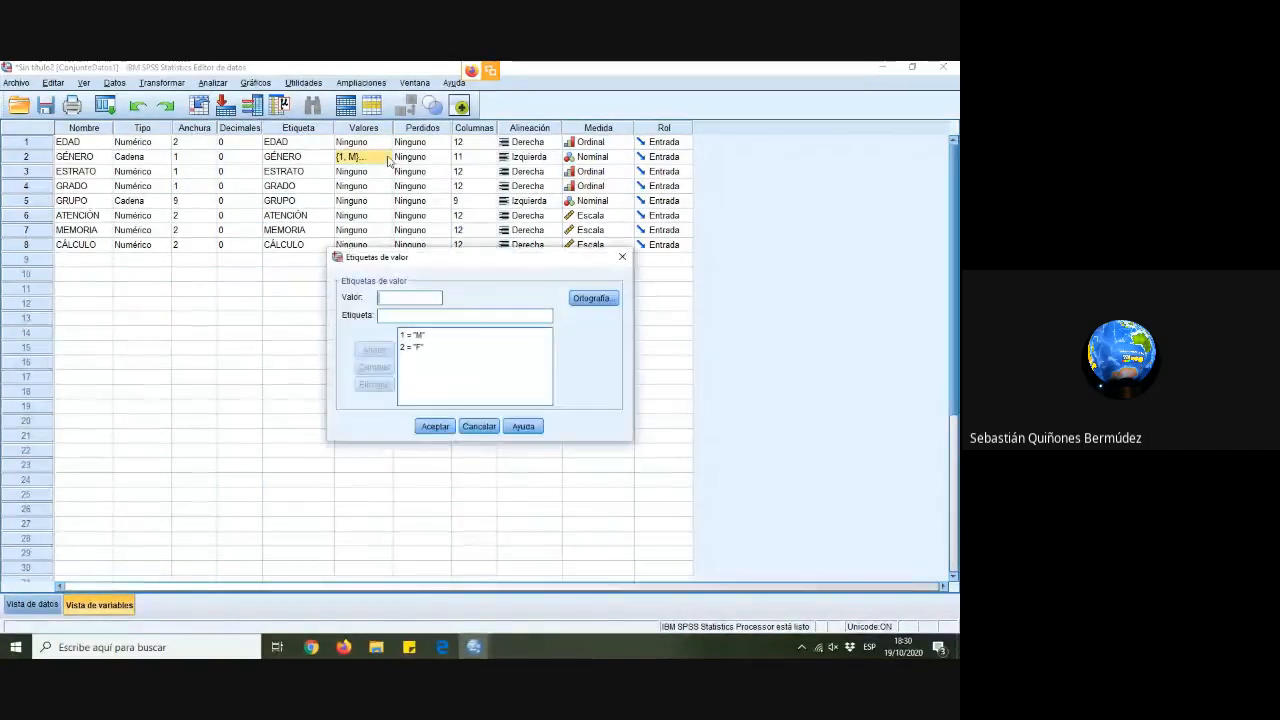
click(624, 257)
click(94, 203)
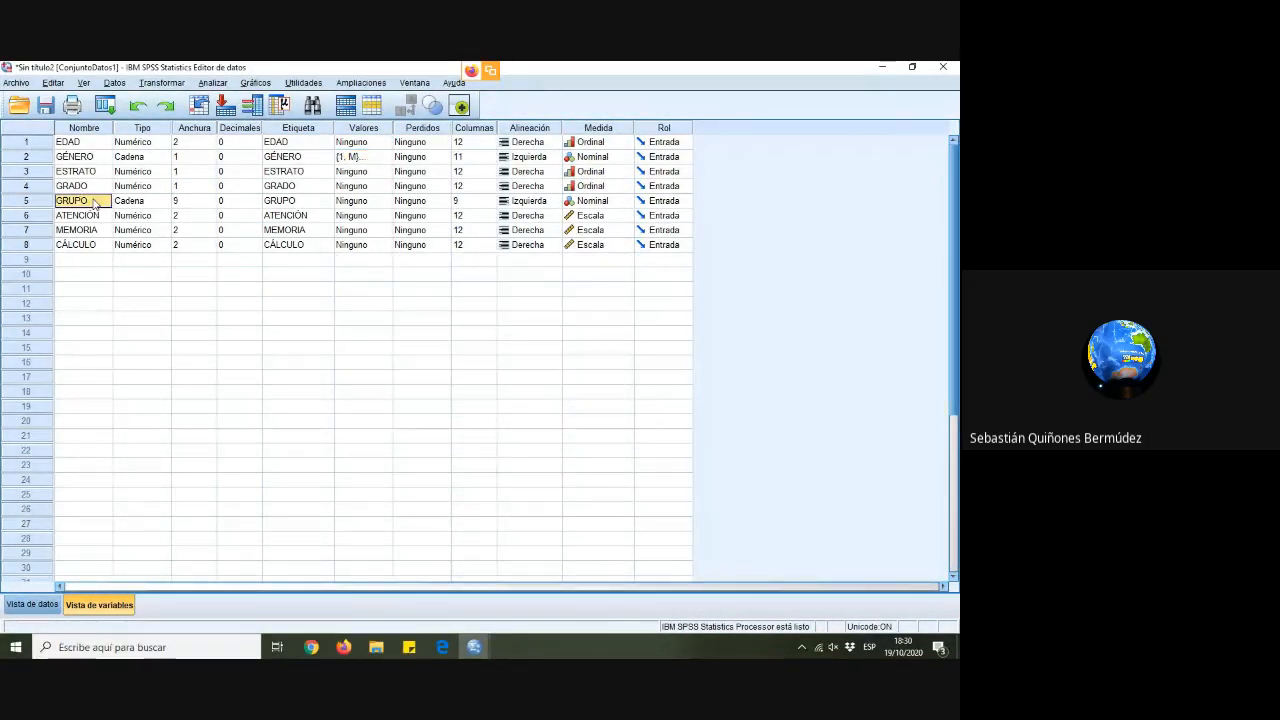
click(420, 201)
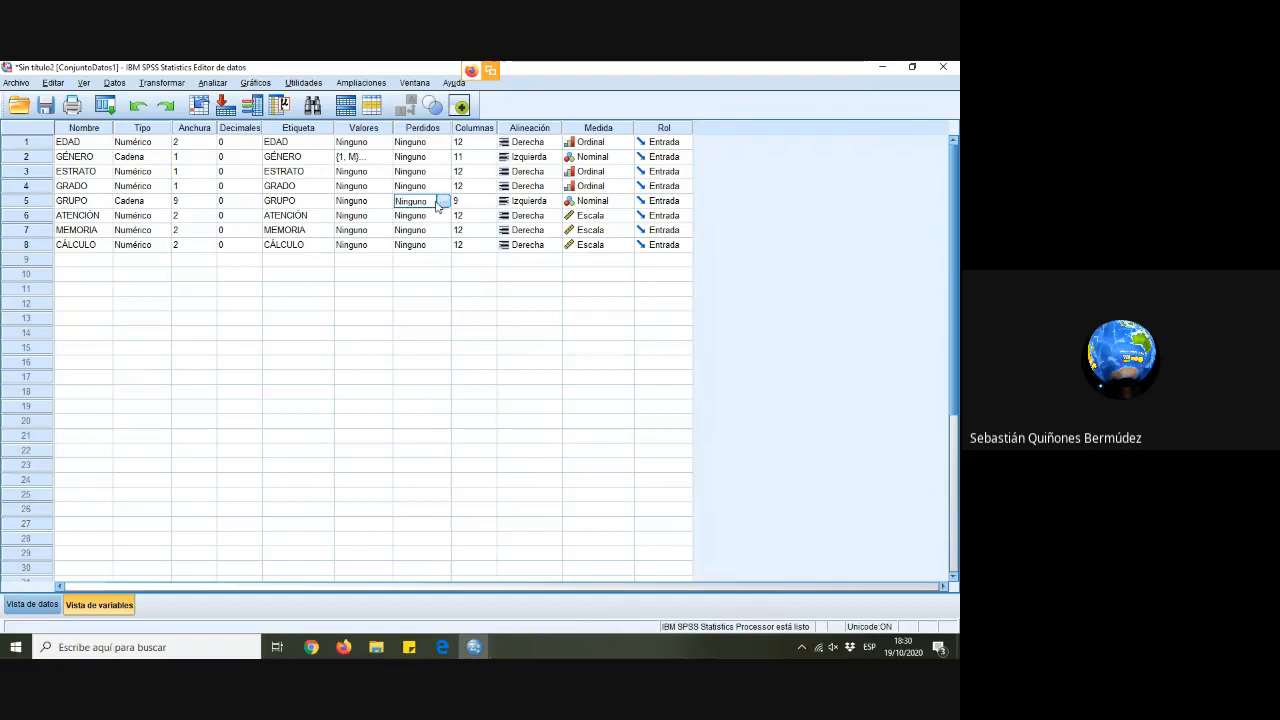
click(33, 605)
click(100, 605)
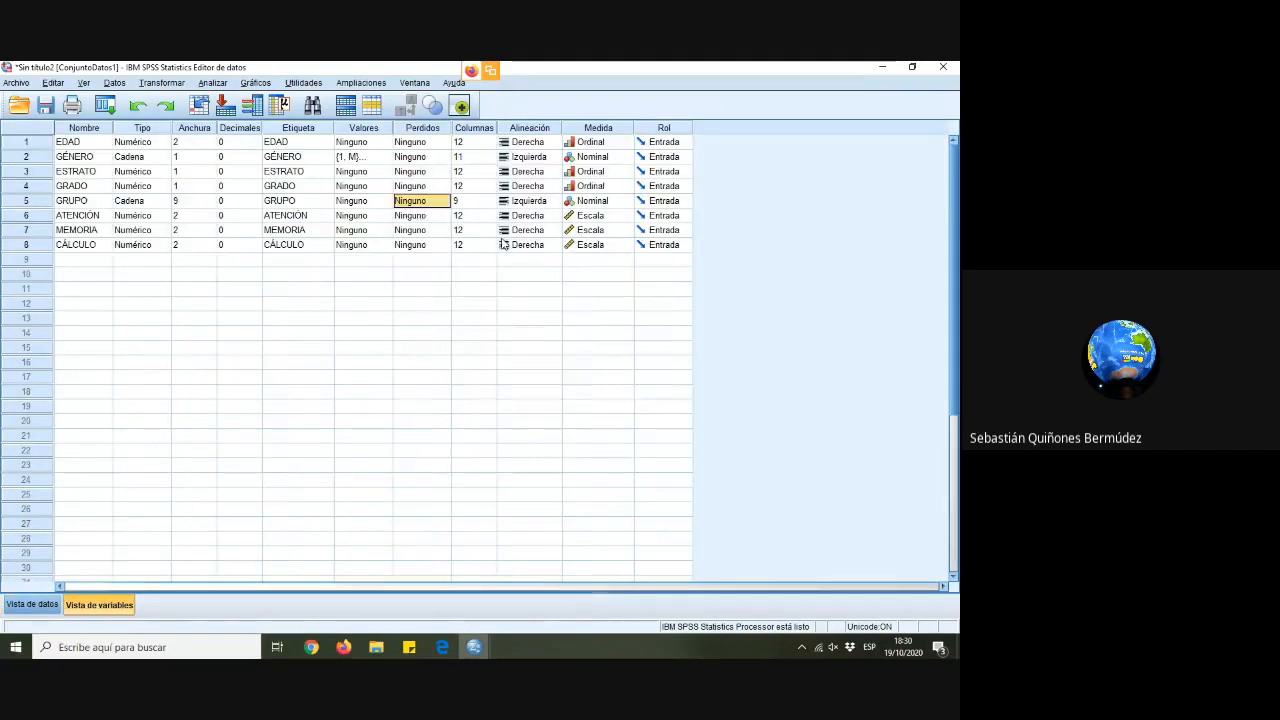
click(446, 201)
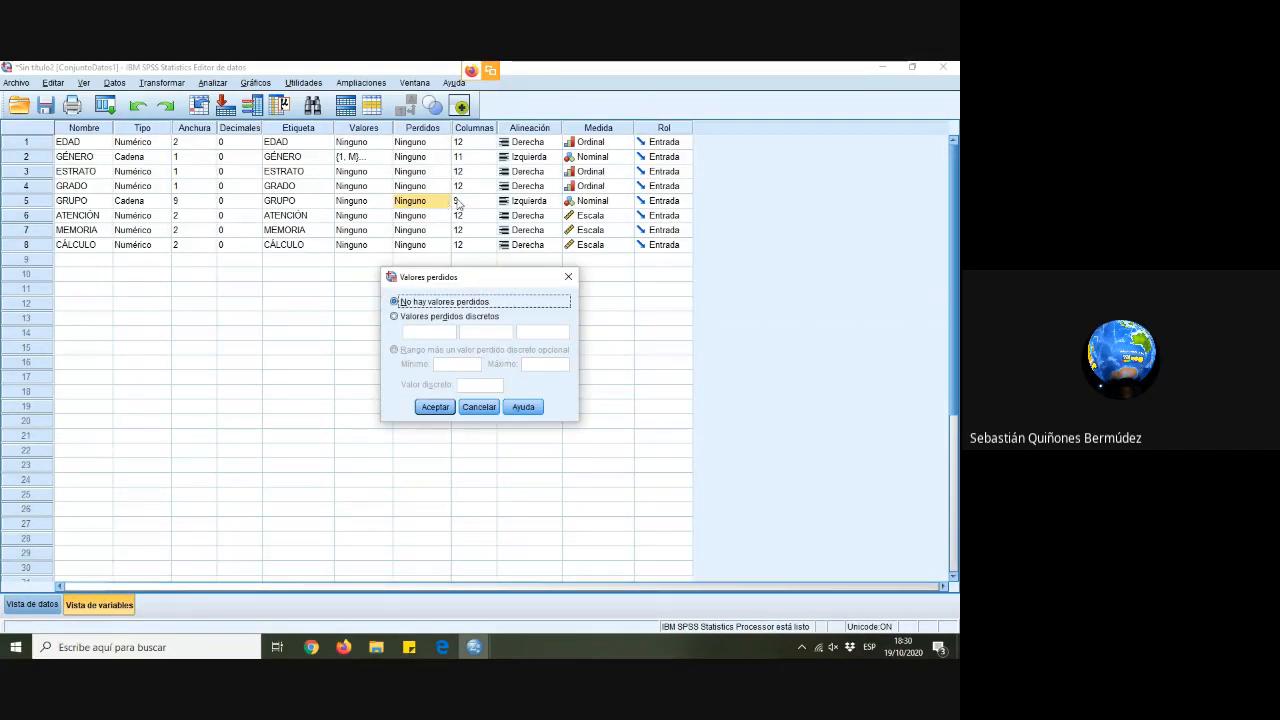
click(565, 278)
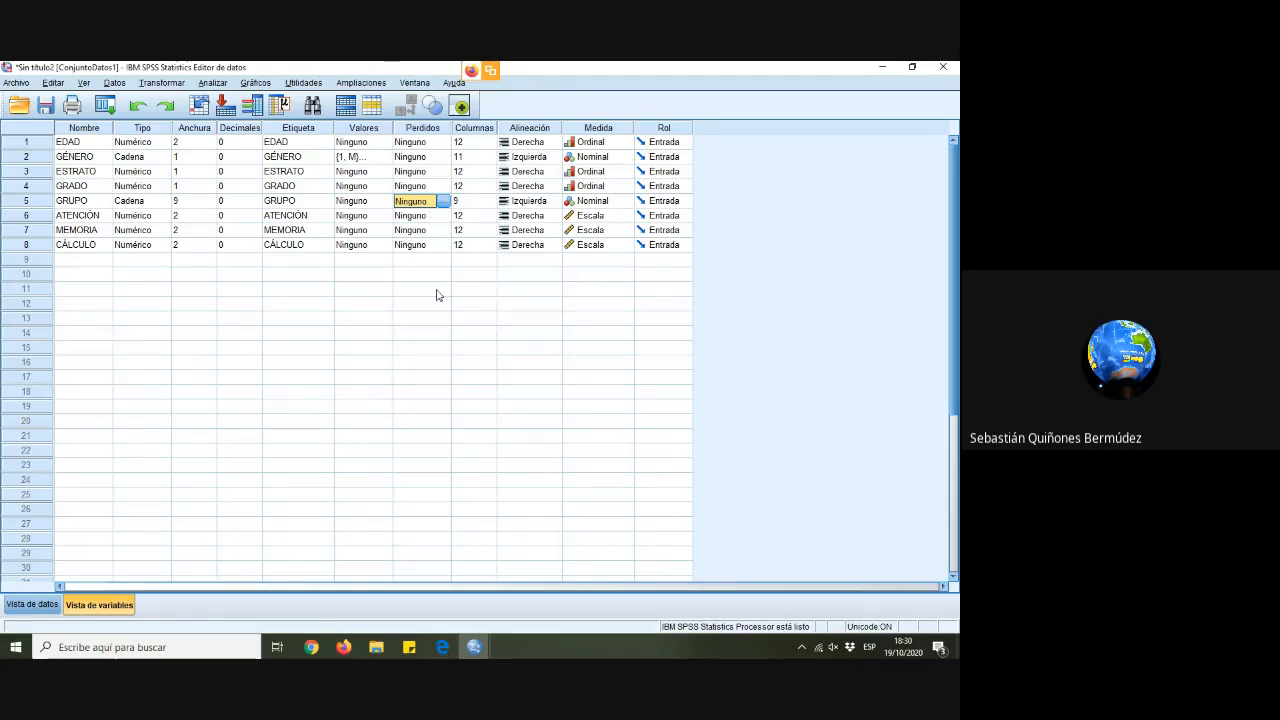
double_click(443, 187)
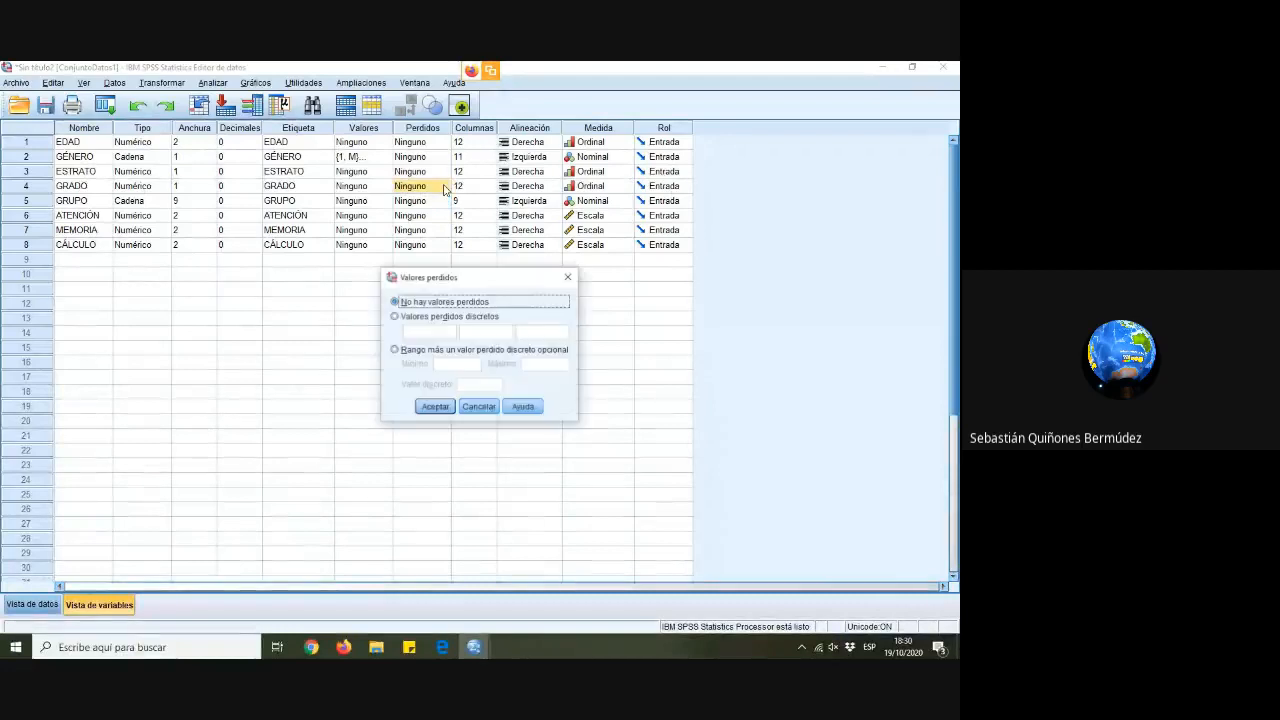
click(572, 277)
click(386, 188)
click(387, 189)
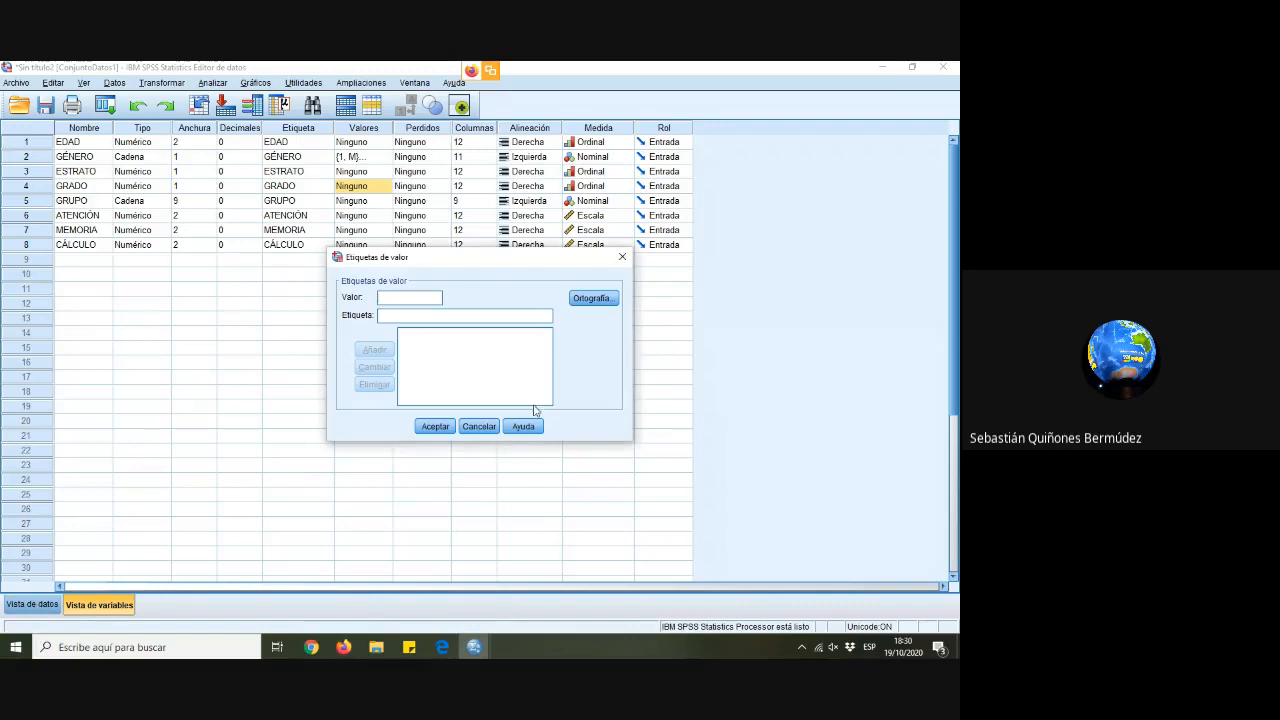
click(478, 426)
Examine the grade values in the GRADO column of the data view
click(33, 604)
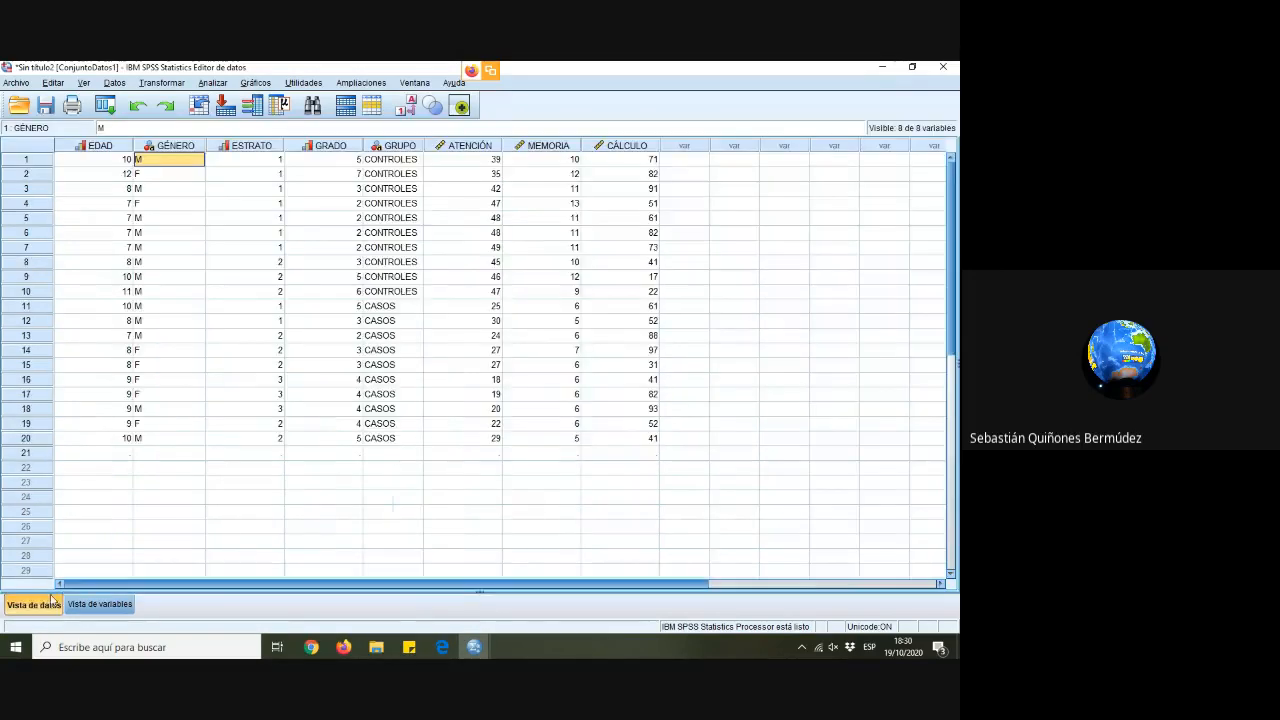
click(343, 160)
click(343, 173)
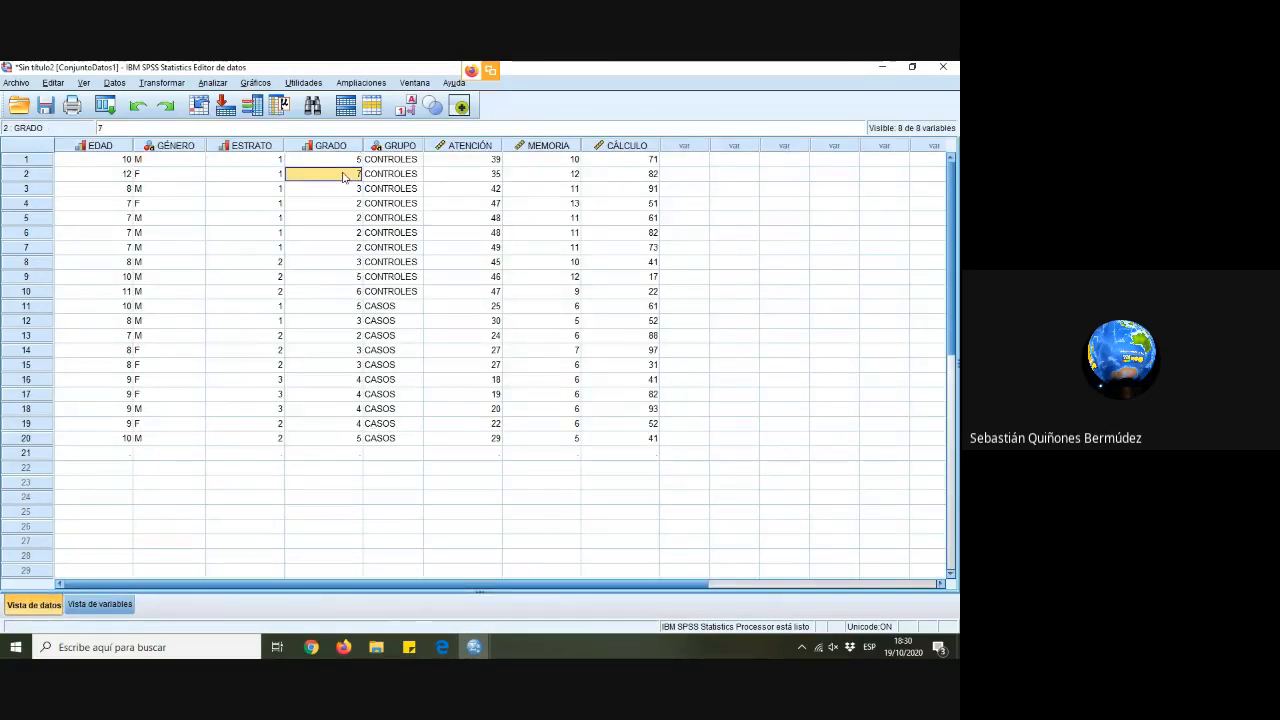
click(346, 192)
click(348, 204)
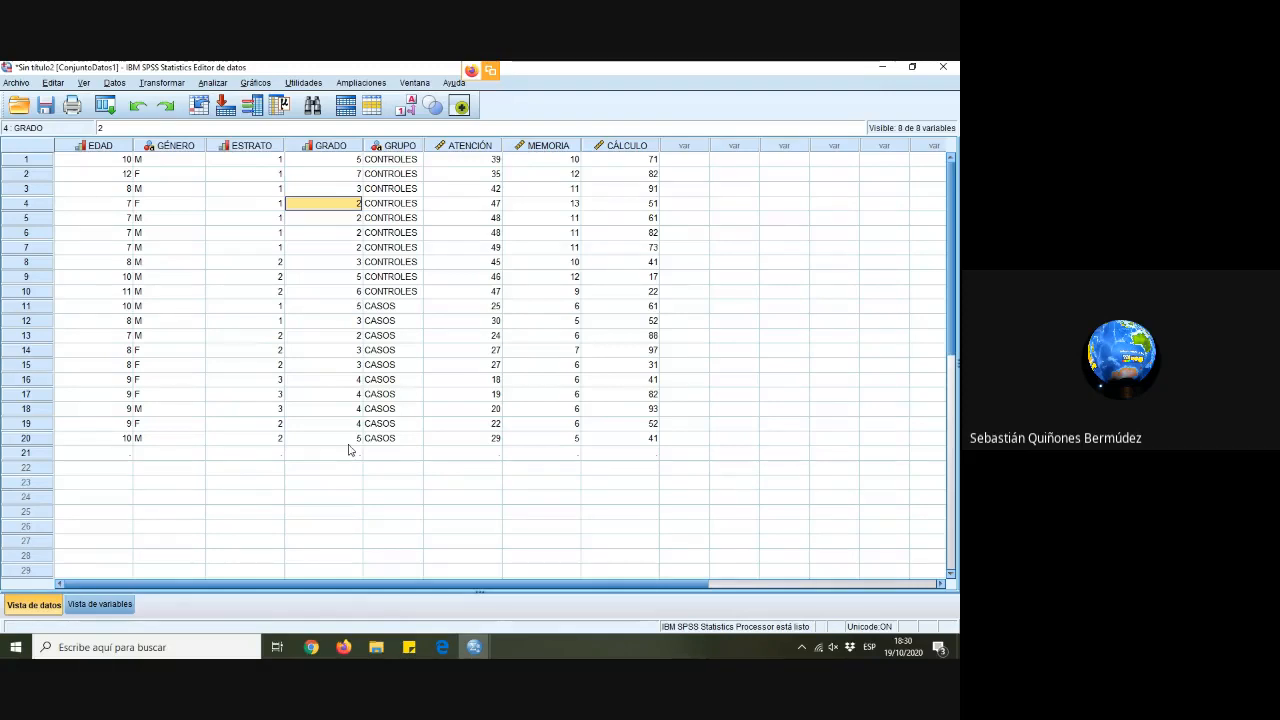
click(333, 291)
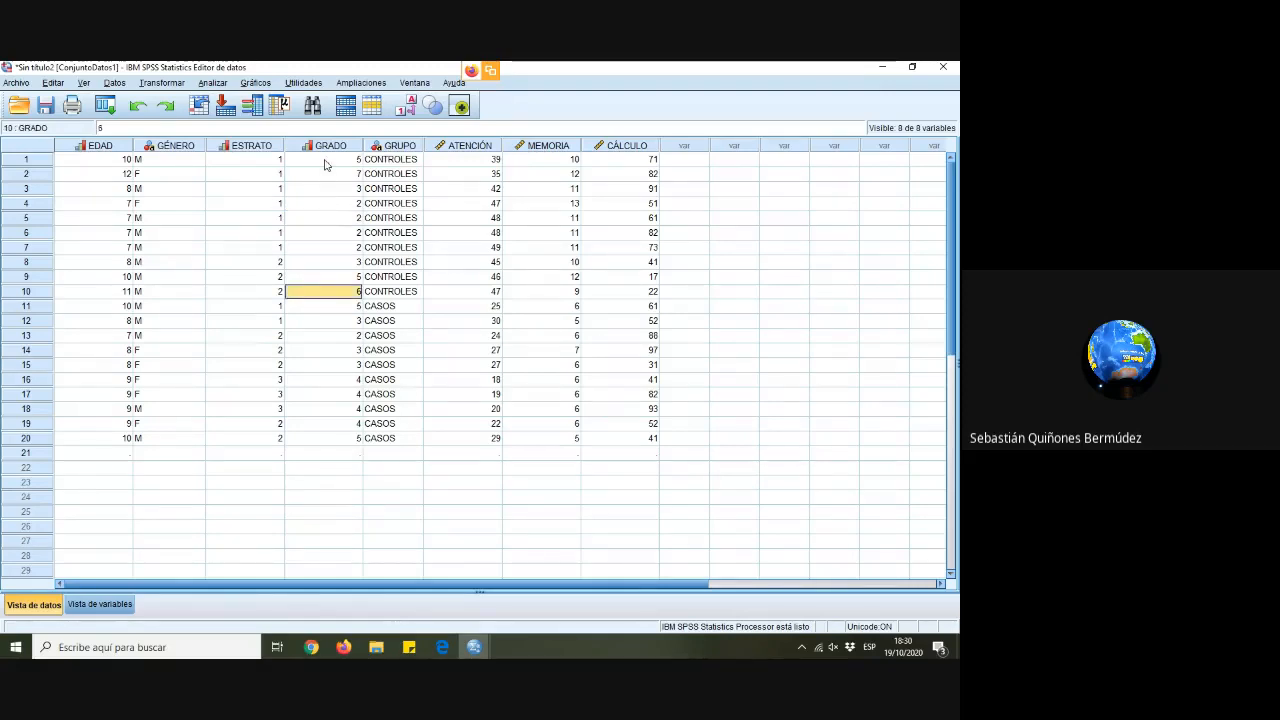
Open the value labels of GRADO in the variable view and add value 1 with the label "2"
click(100, 604)
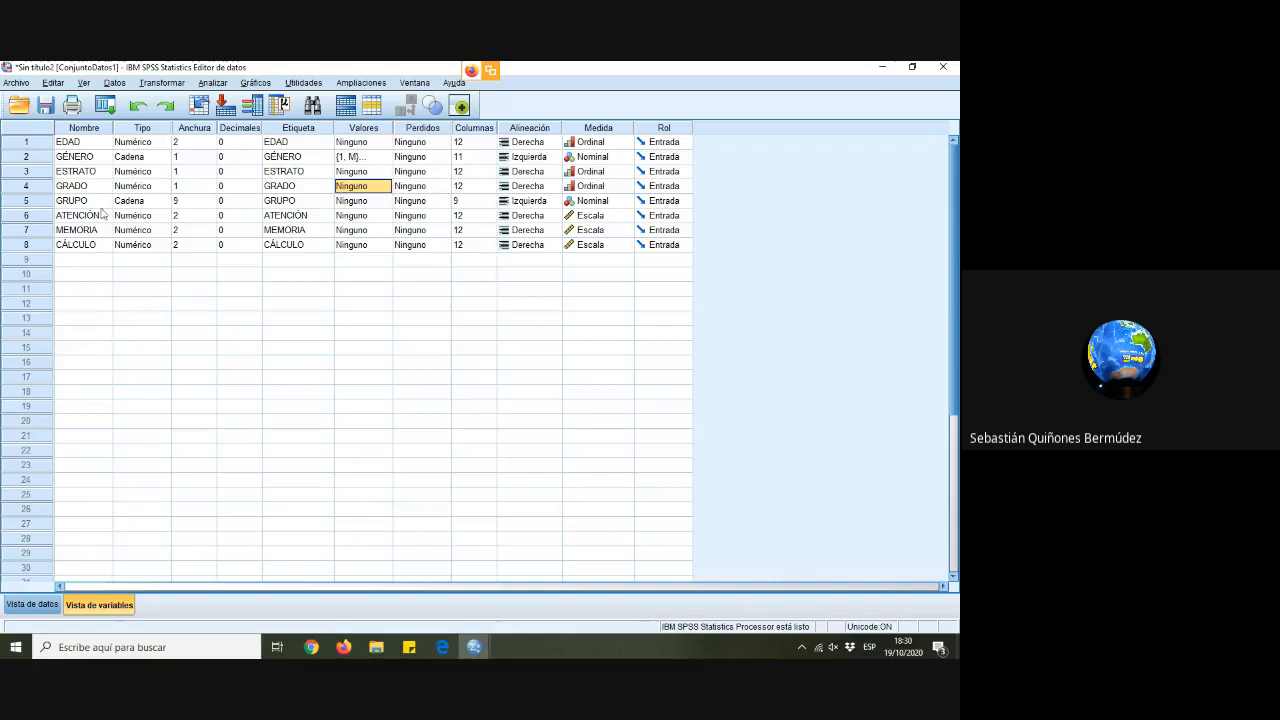
click(611, 188)
click(468, 377)
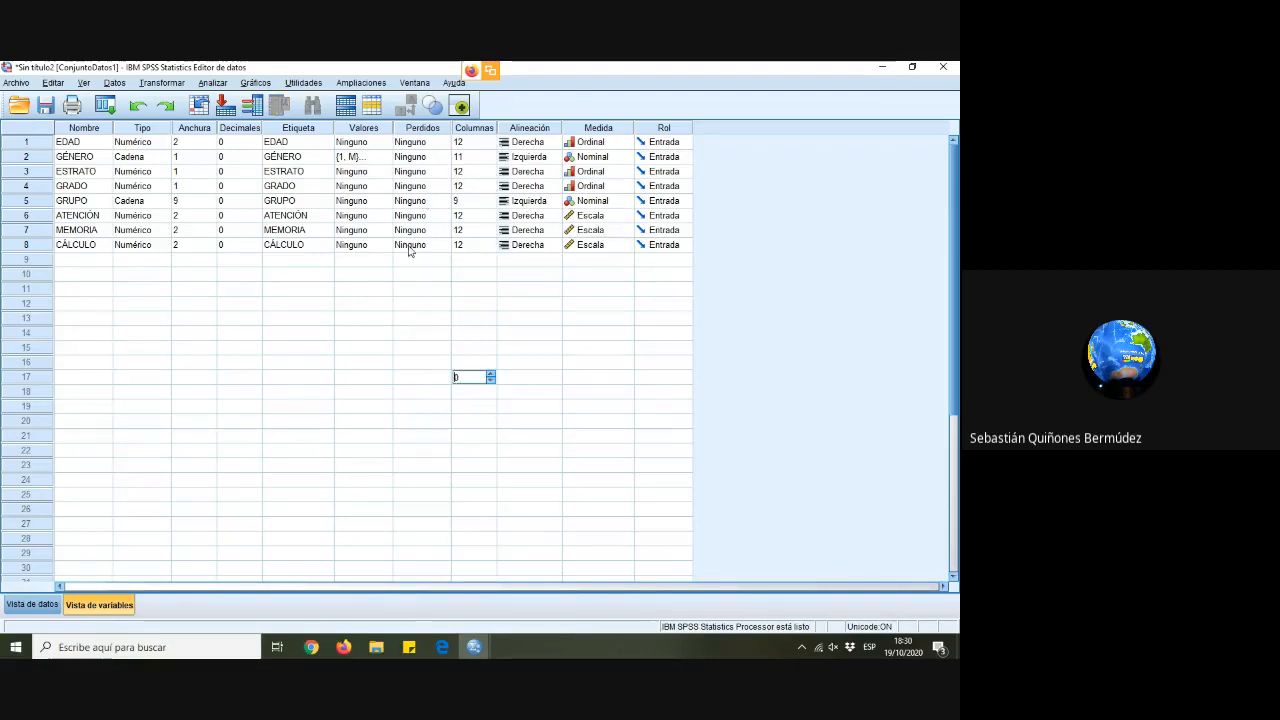
click(353, 188)
click(399, 192)
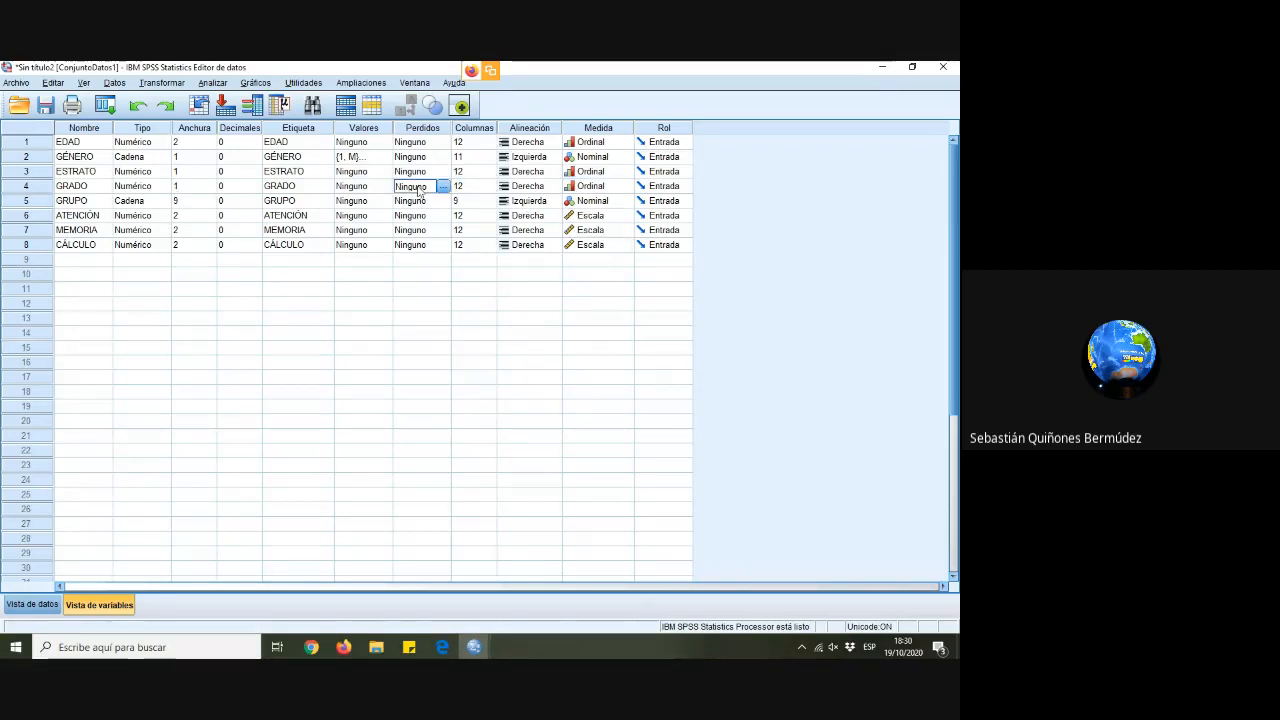
click(382, 188)
click(388, 186)
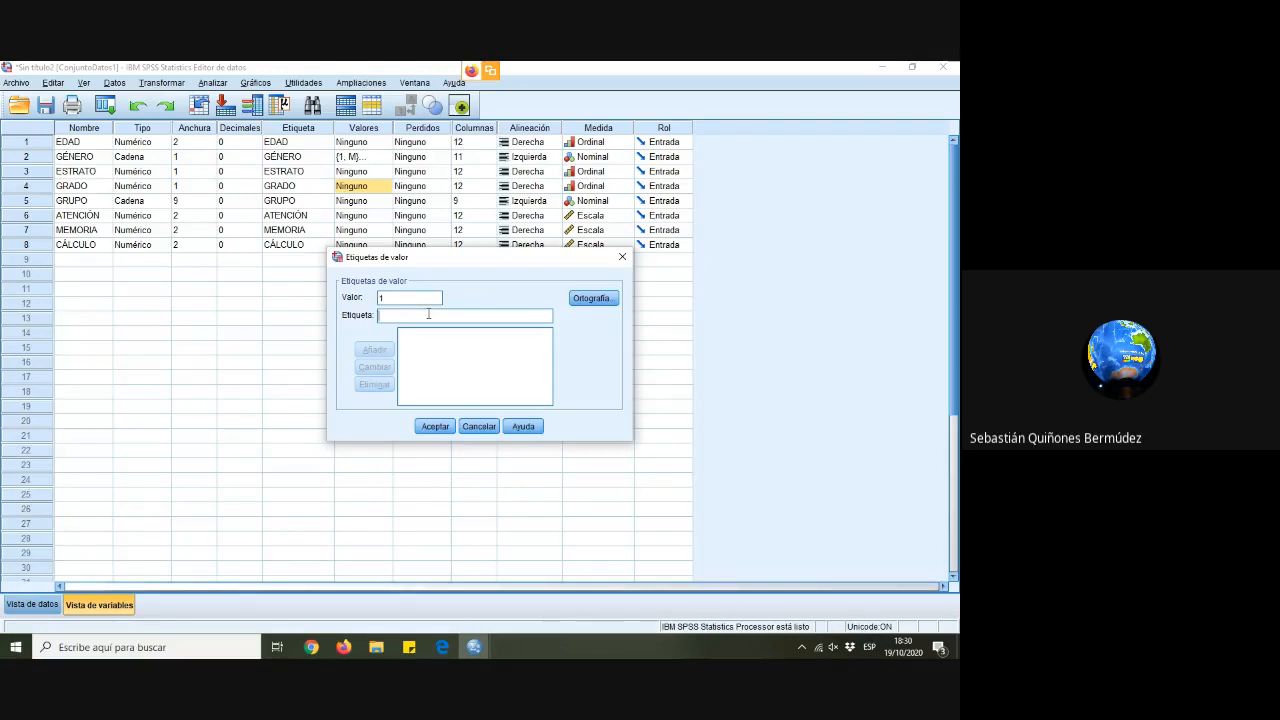
text(2)
click(374, 349)
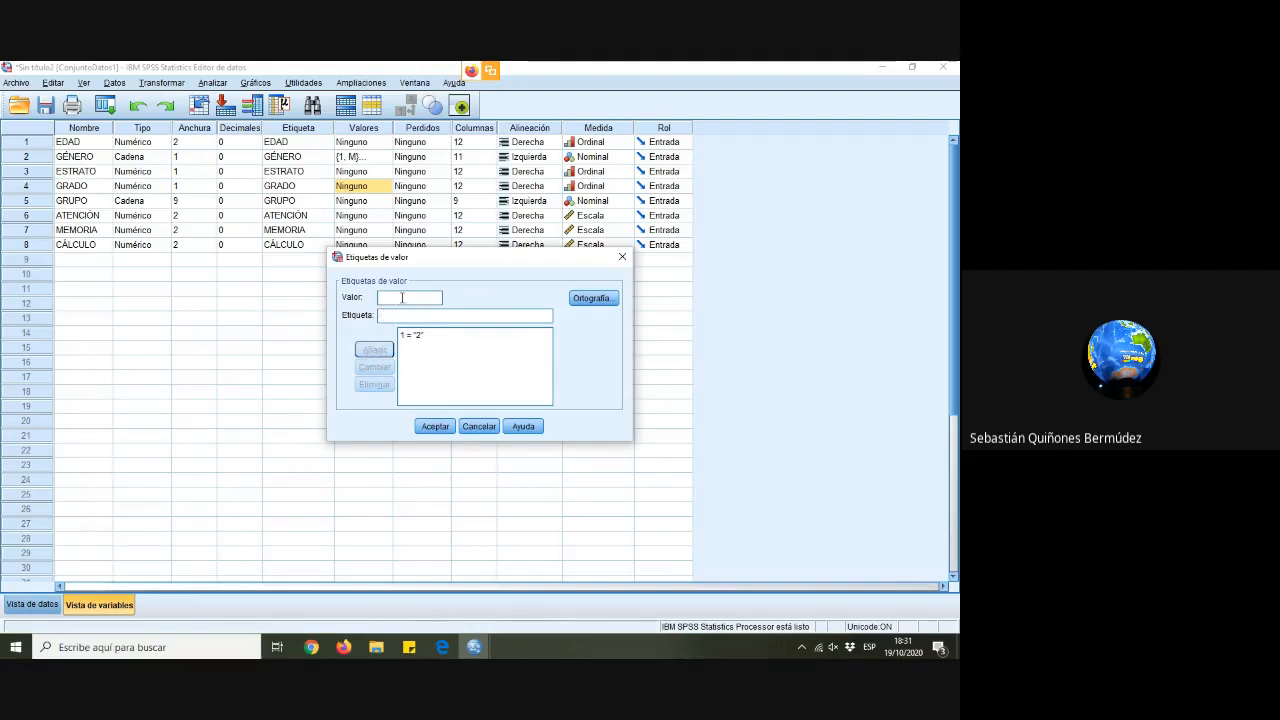
Add GRADO value labels for value 2 as "3", value 3 as "4" and value 4 as "5"
text(2)
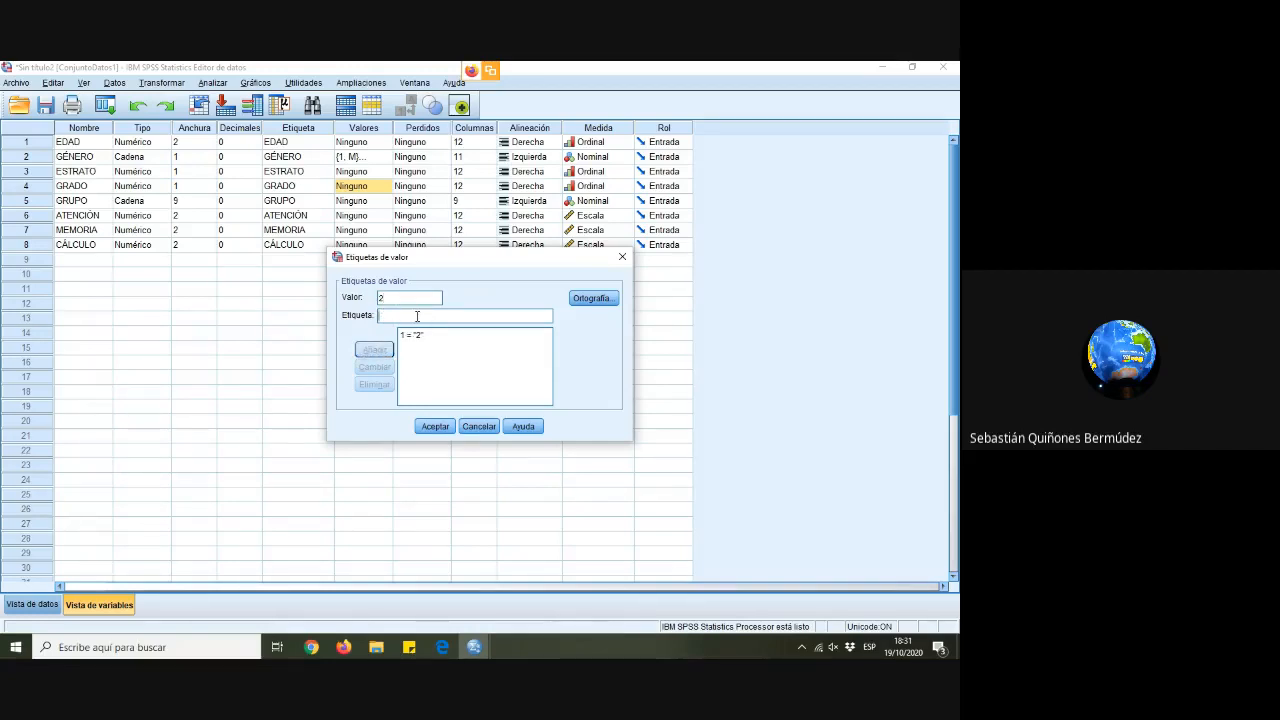
text(3)
click(376, 350)
text(4)
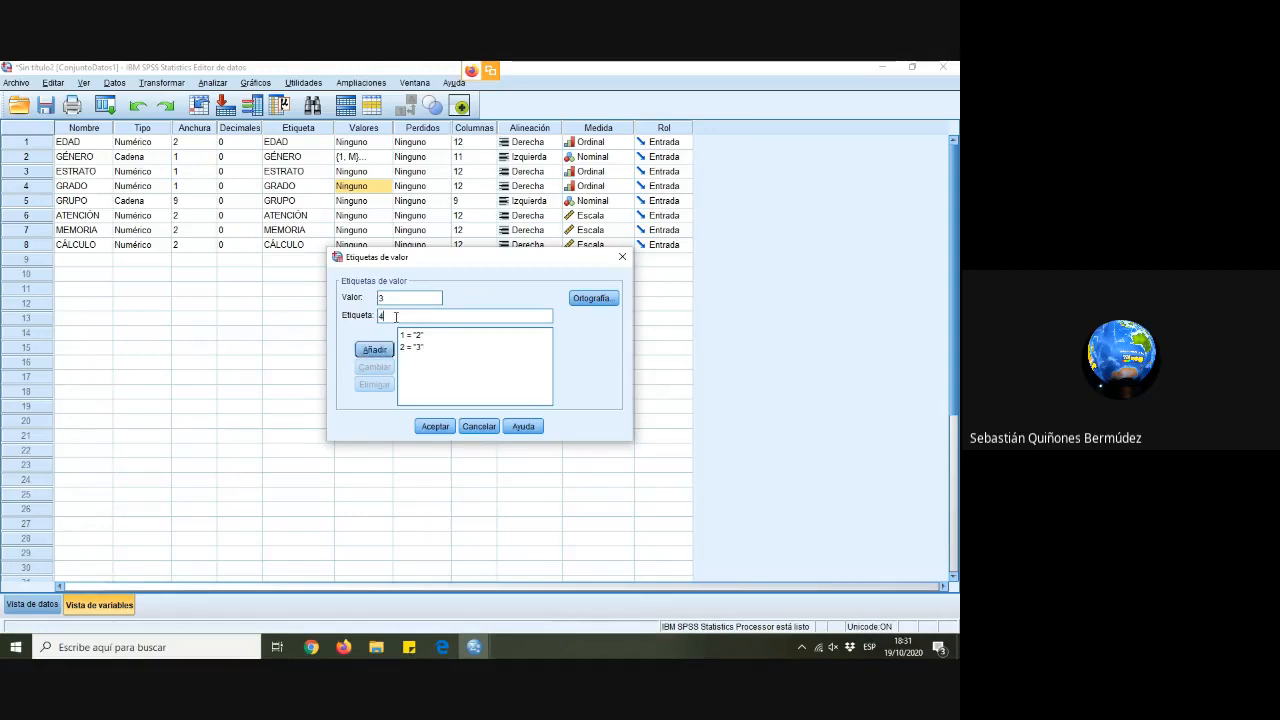
click(376, 350)
text(4)
click(402, 318)
text(5)
click(378, 350)
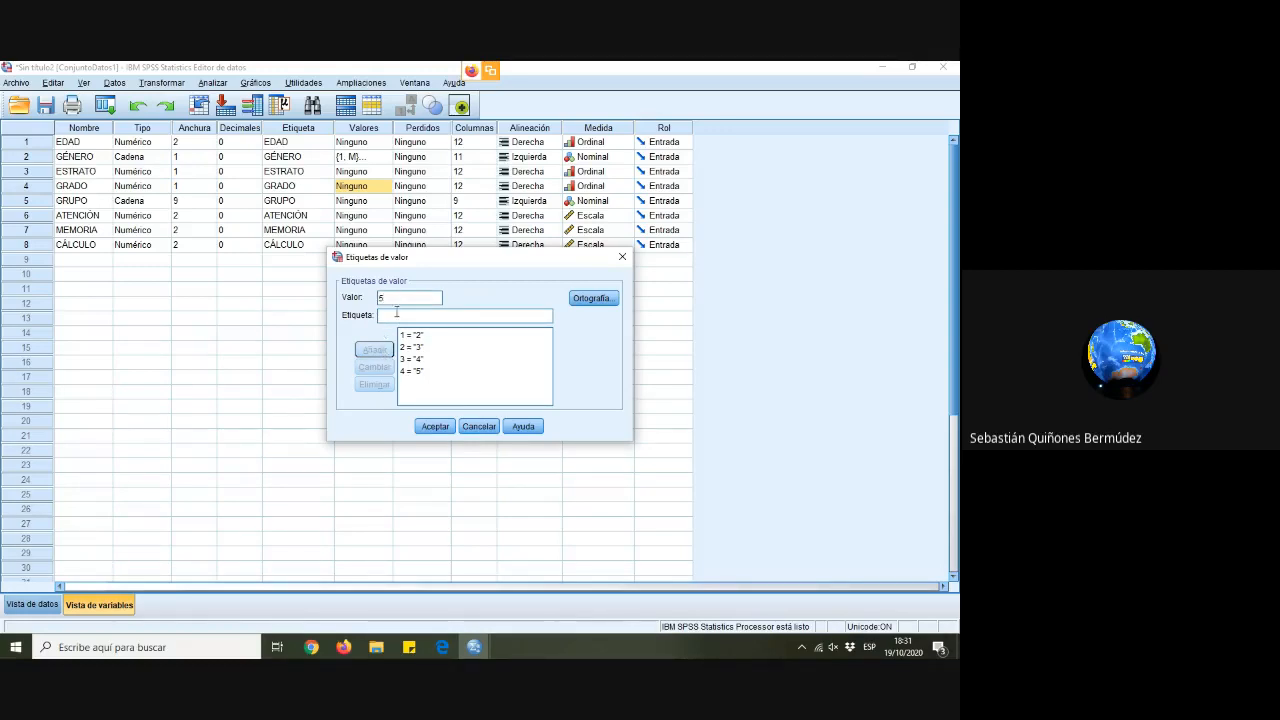
Add GRADO value labels for value 5 as "6" and value 6 as "7", then accept the definitions
text(6)
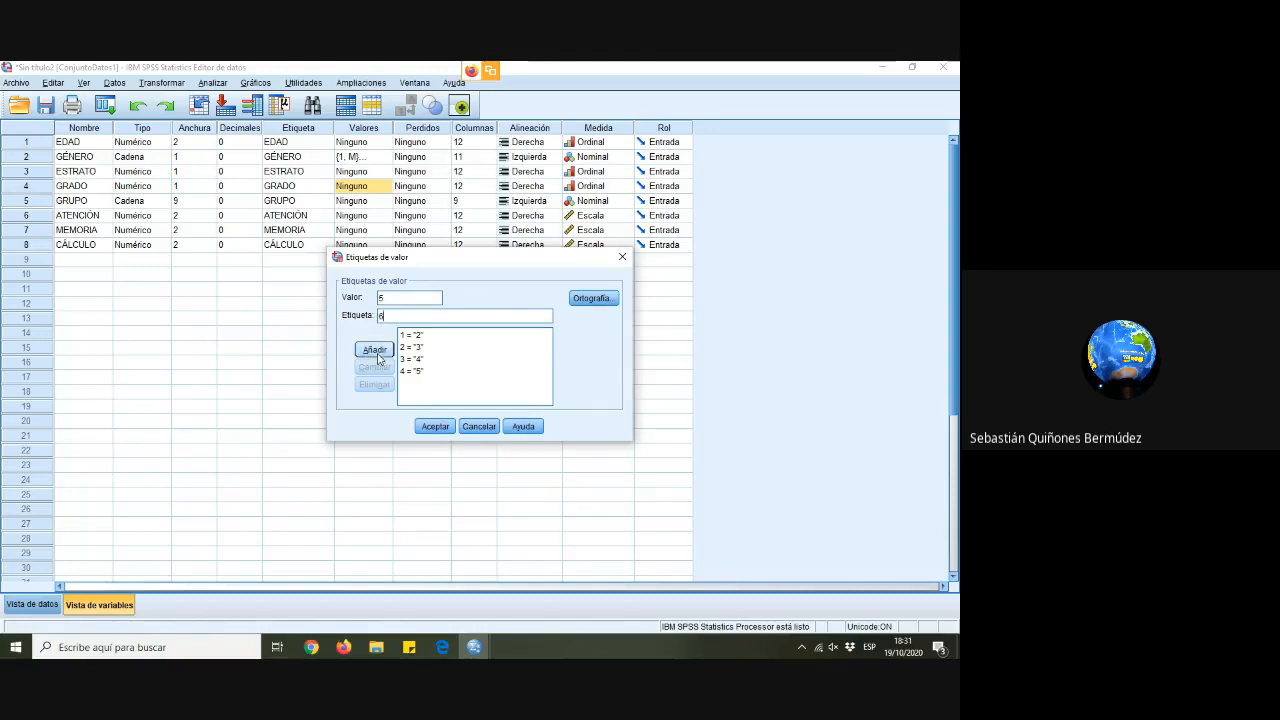
click(374, 350)
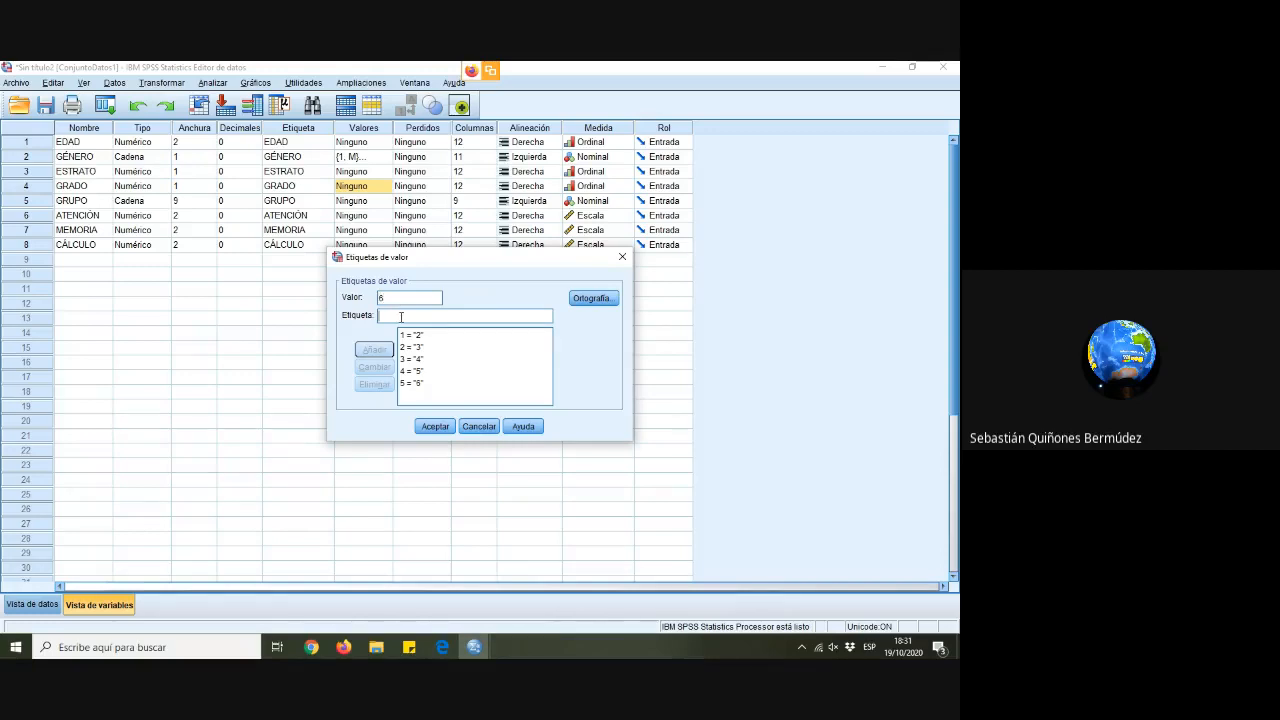
text(7)
click(374, 350)
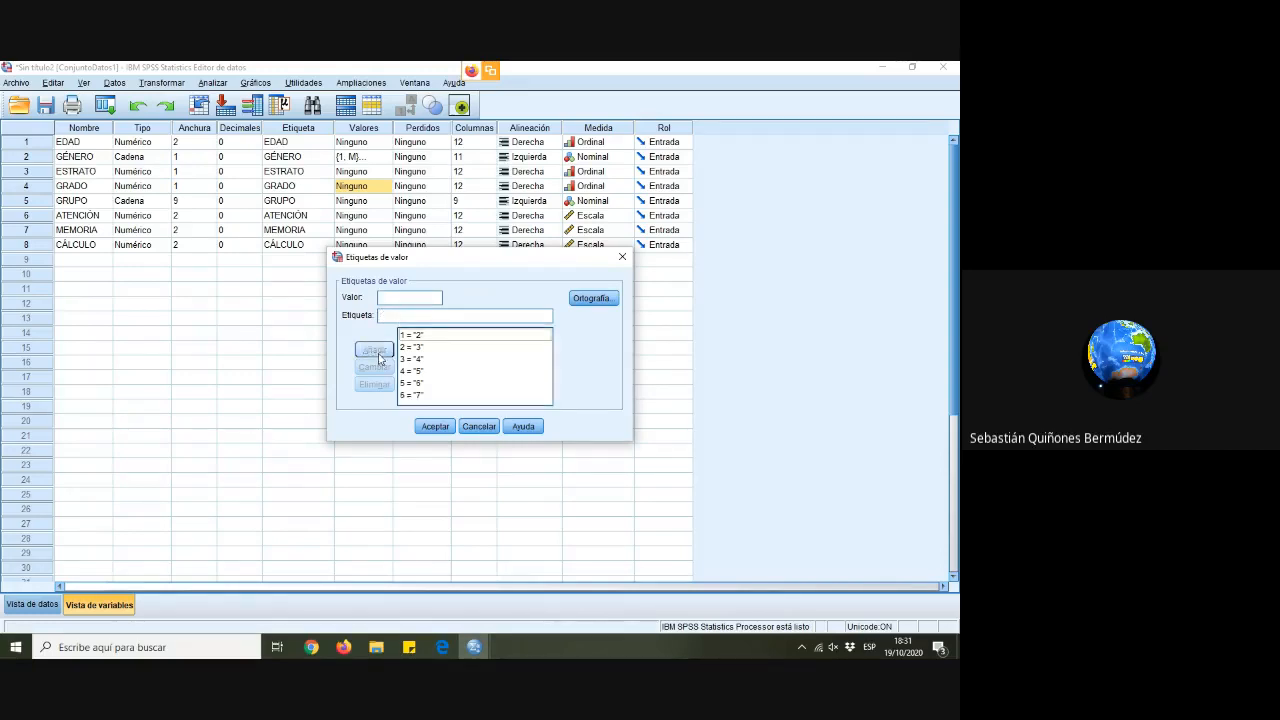
click(436, 426)
Compare the GRADO column in the data view with value labels shown and hidden
click(32, 604)
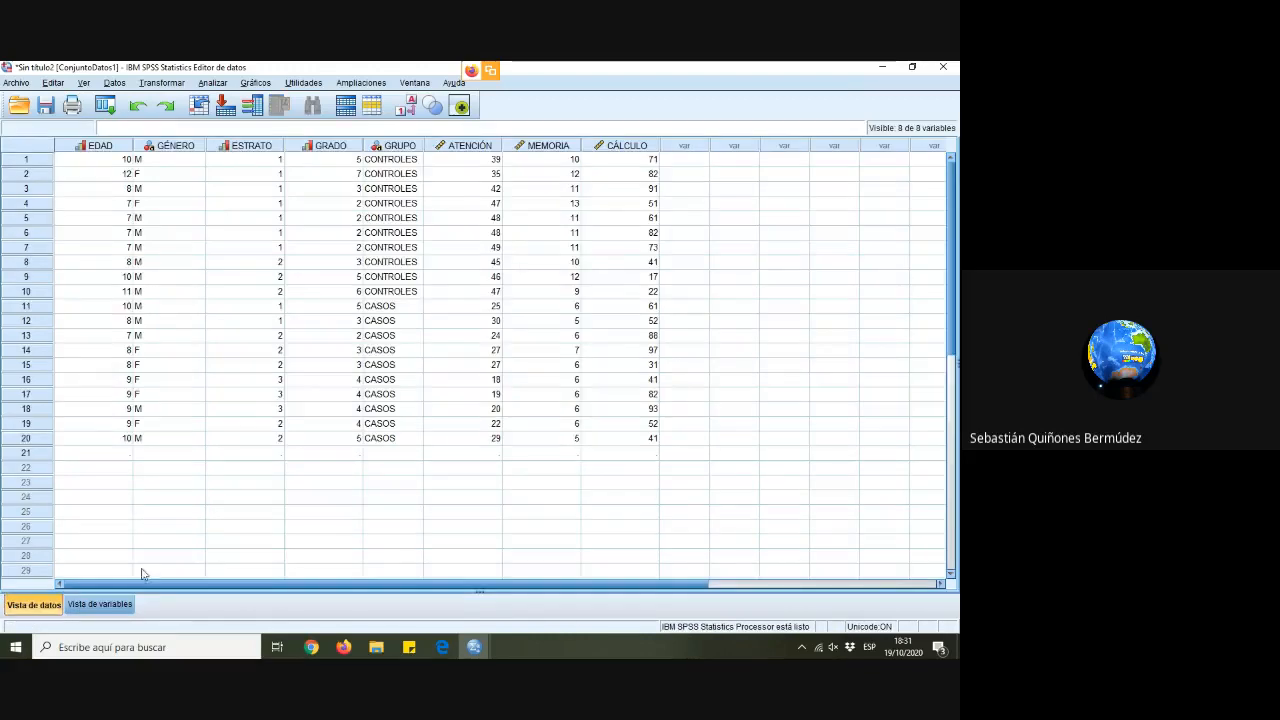
click(336, 147)
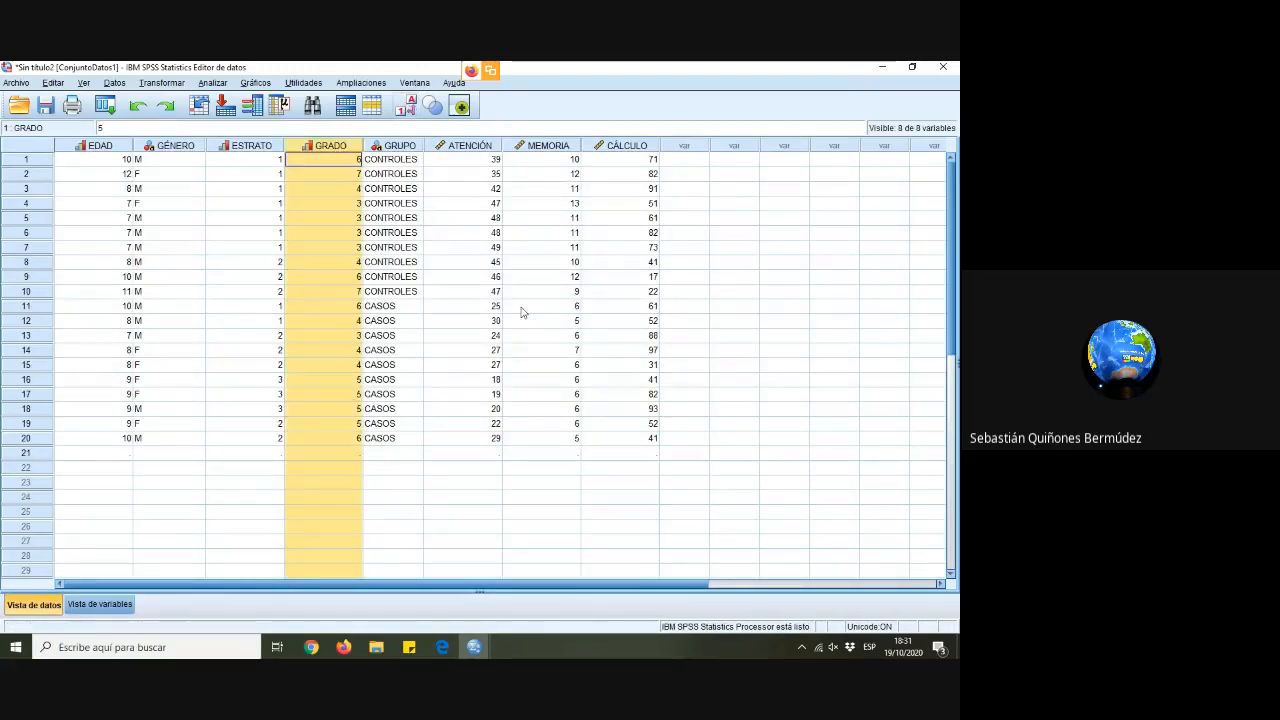
click(475, 306)
click(333, 148)
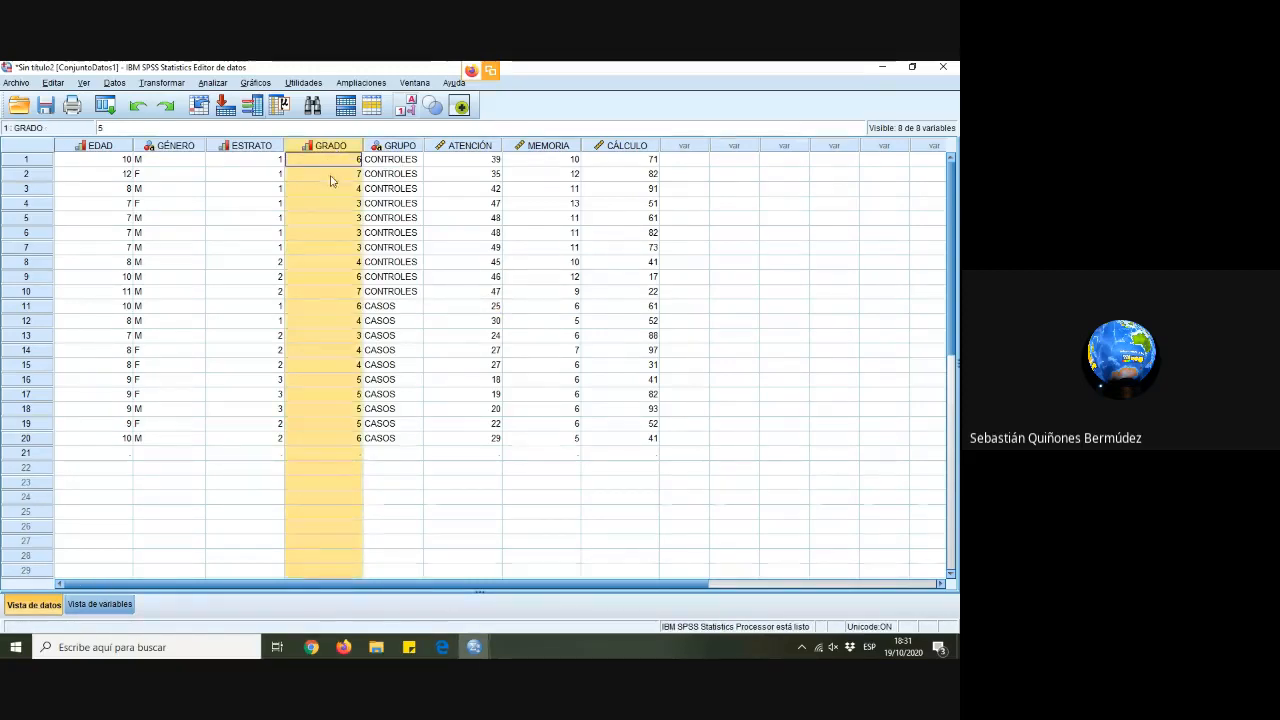
click(459, 280)
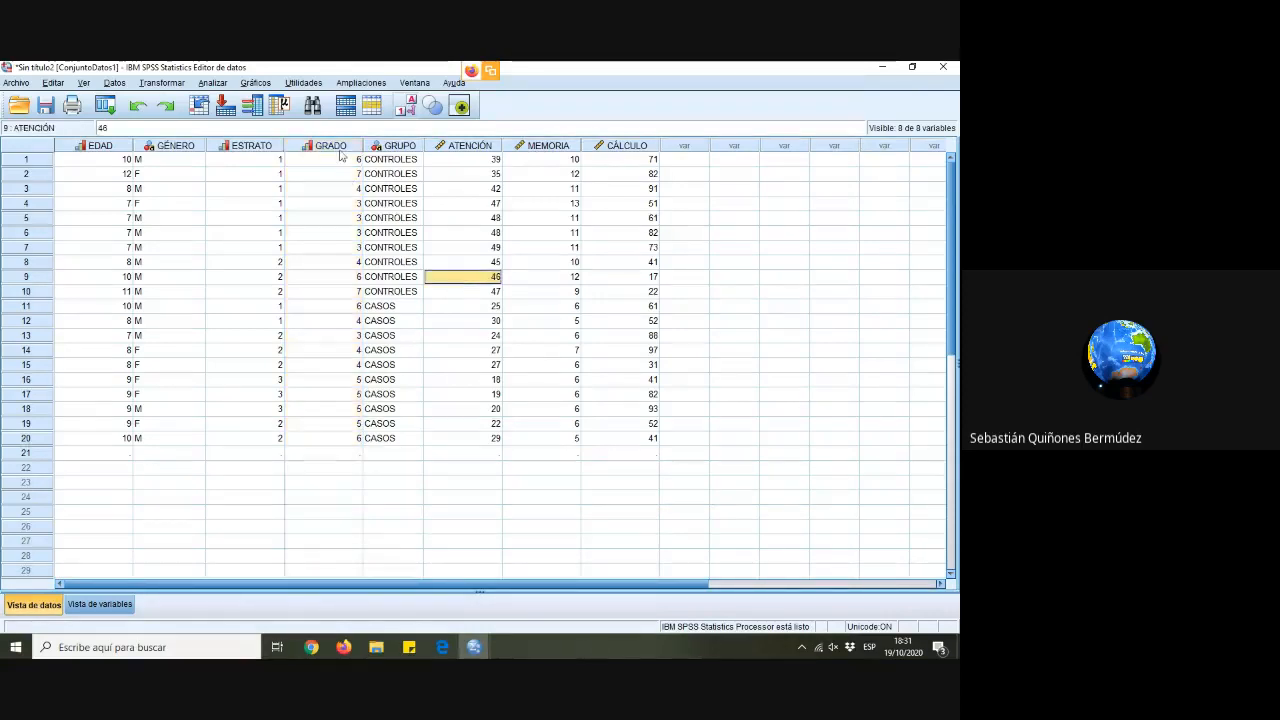
click(340, 148)
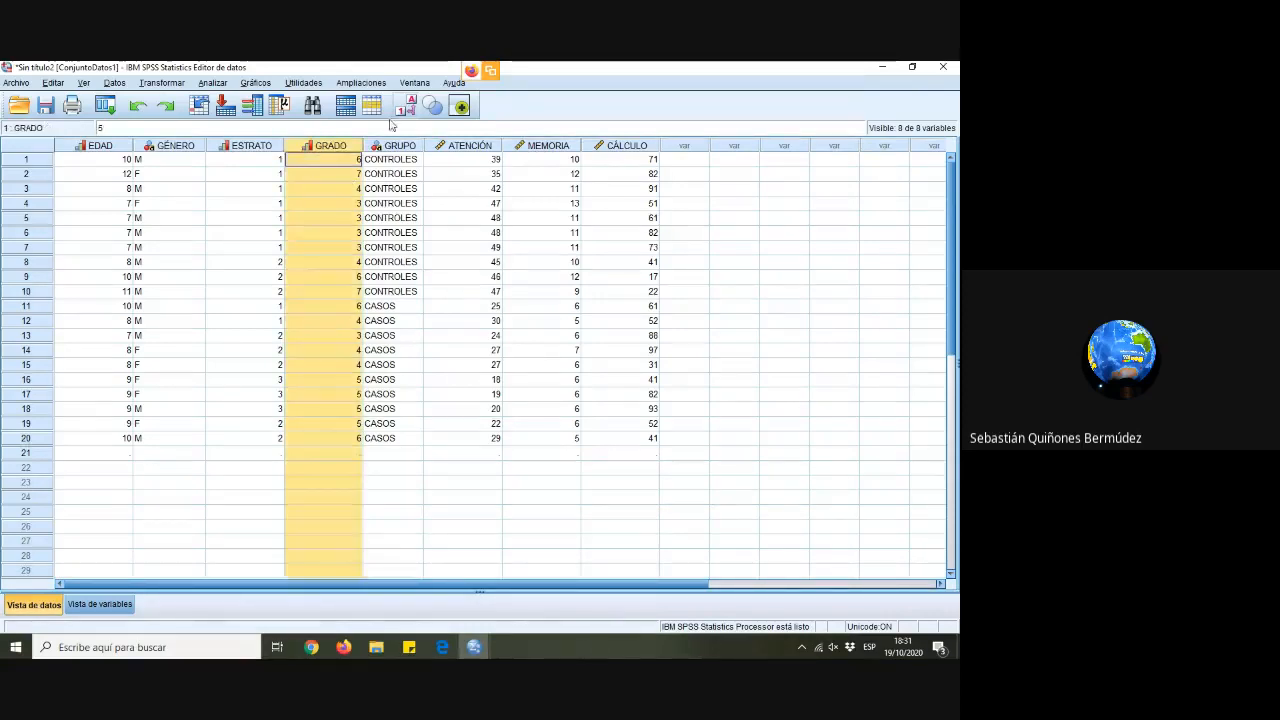
click(445, 174)
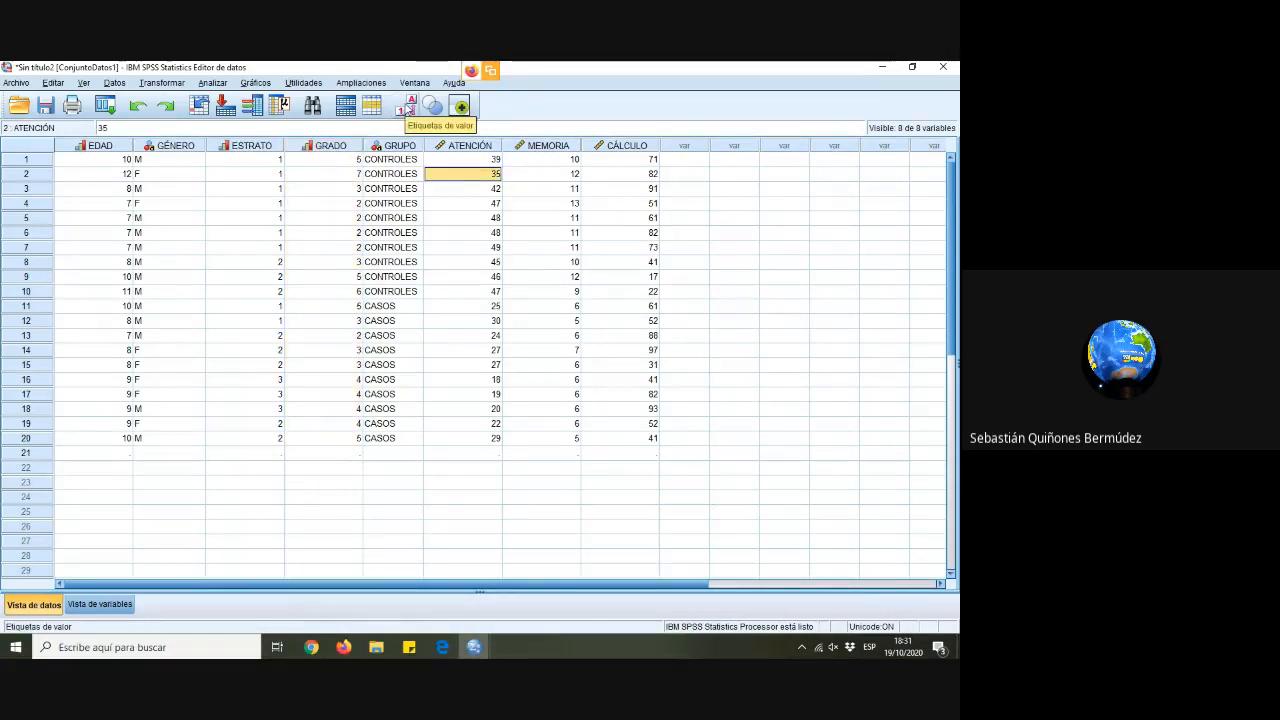
click(410, 106)
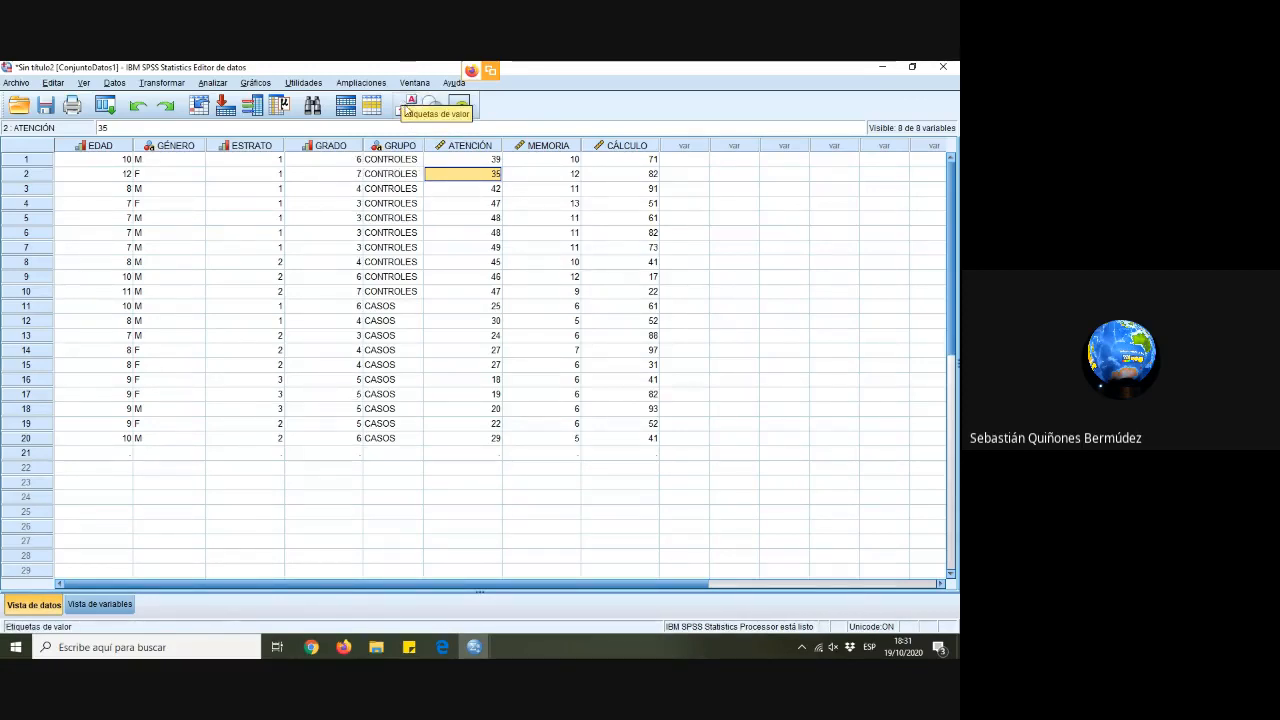
Reopen GRADO's value labels in the variable view and change the labels of values 1 and 2 to "2°" and "3°"
click(102, 605)
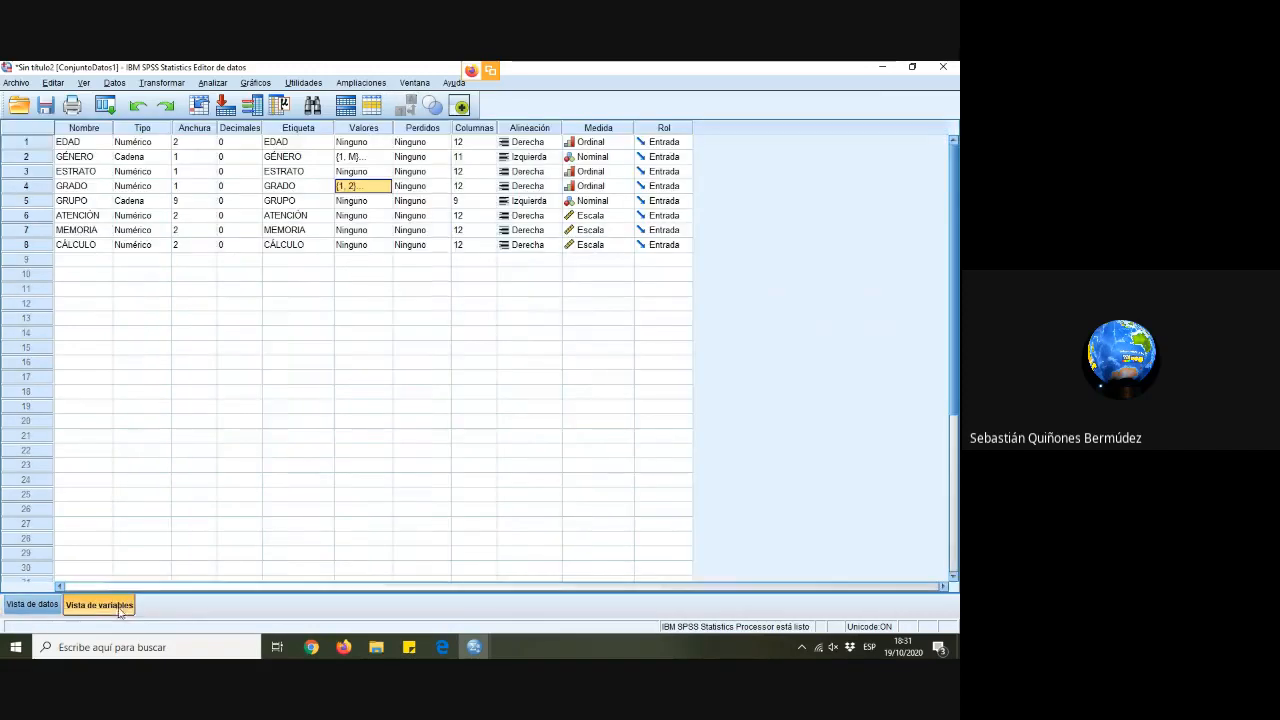
click(384, 187)
click(417, 337)
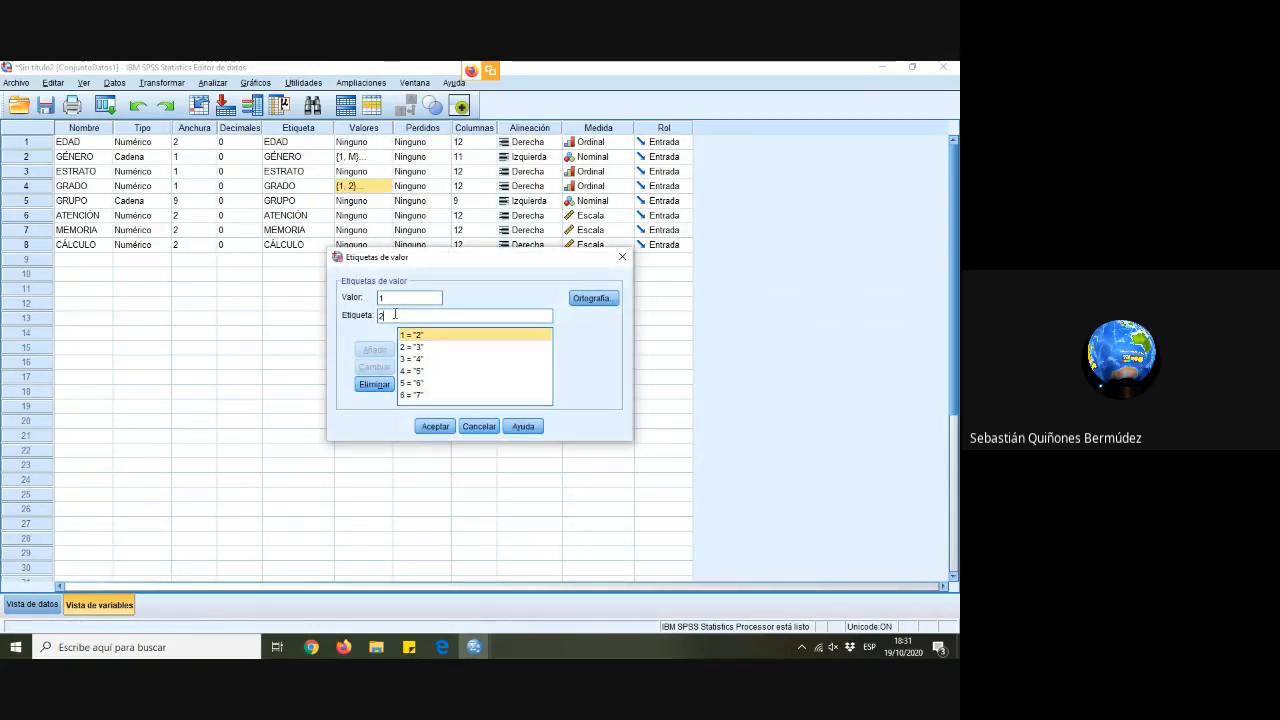
text(")
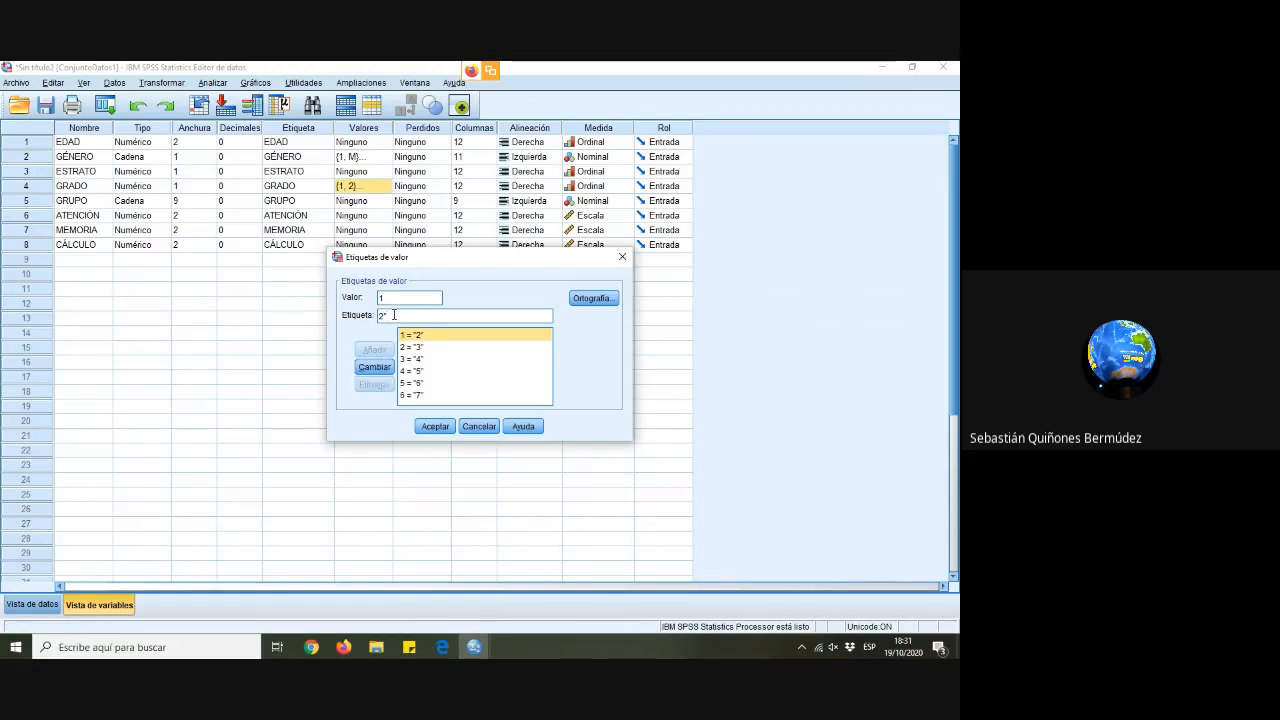
click(374, 367)
click(412, 347)
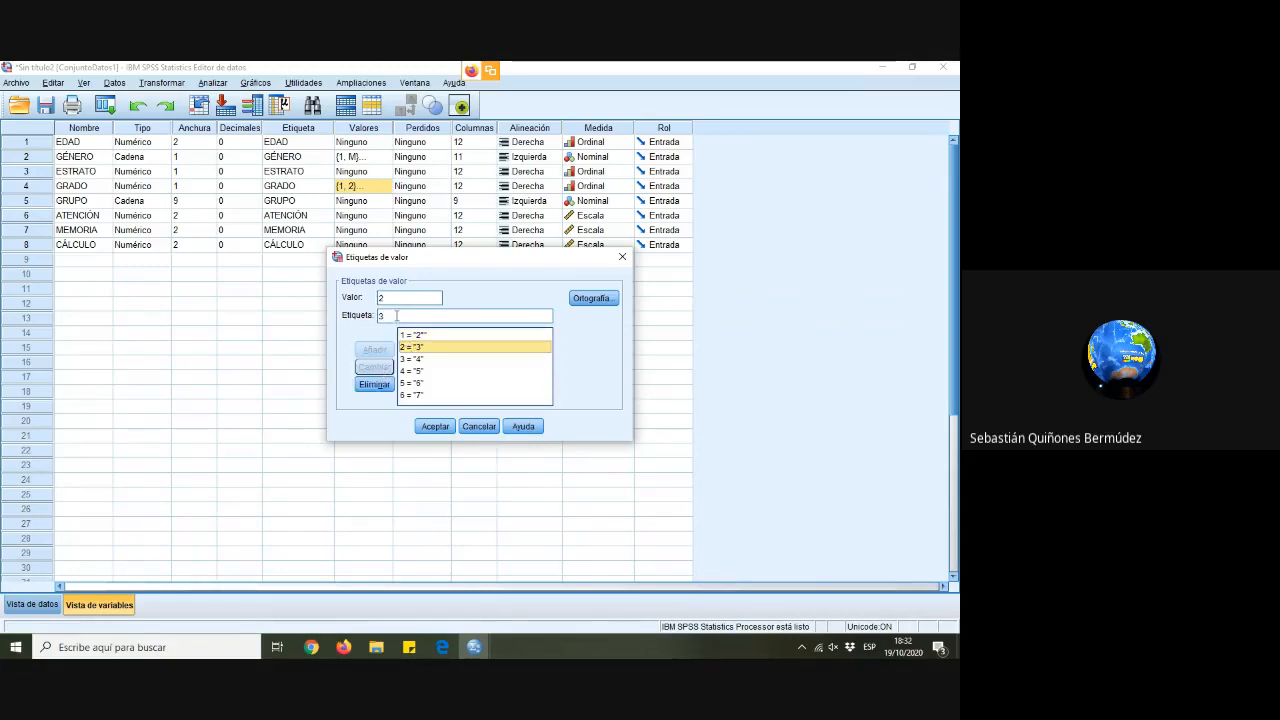
click(396, 315)
text(")
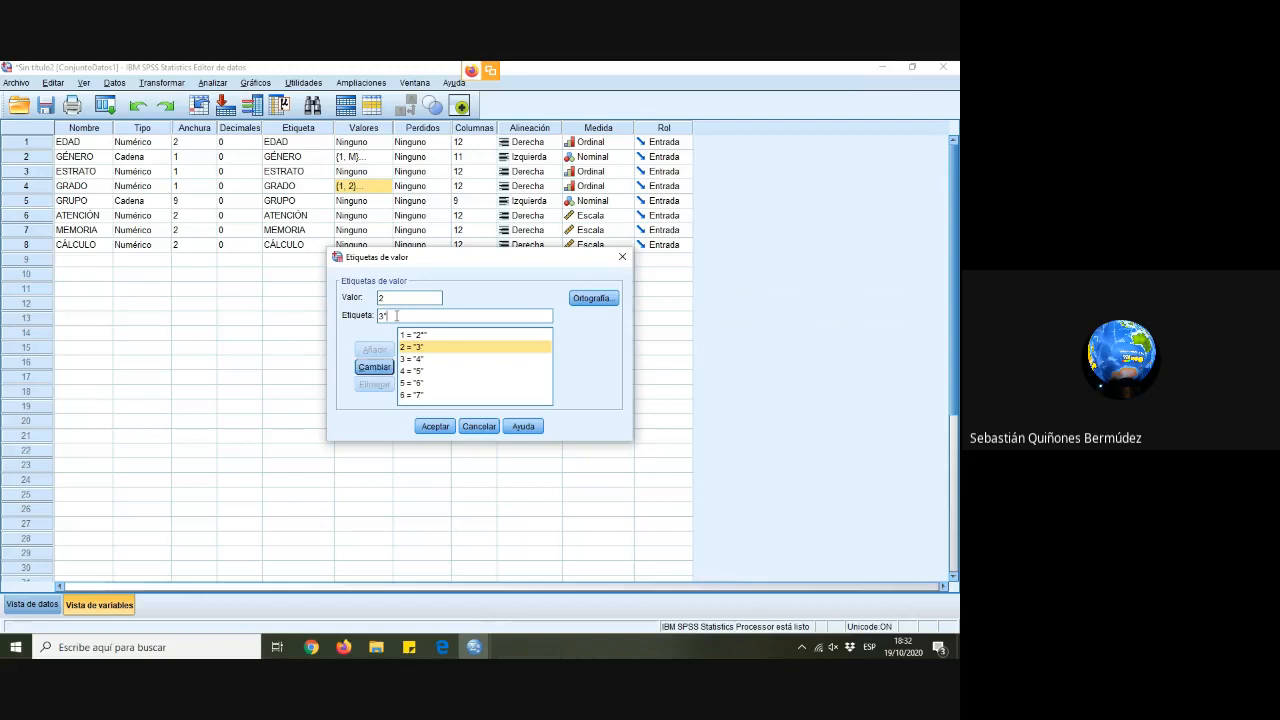
click(374, 364)
Change the GRADO labels of values 3 and 4 to "4°" and "5°"
click(411, 359)
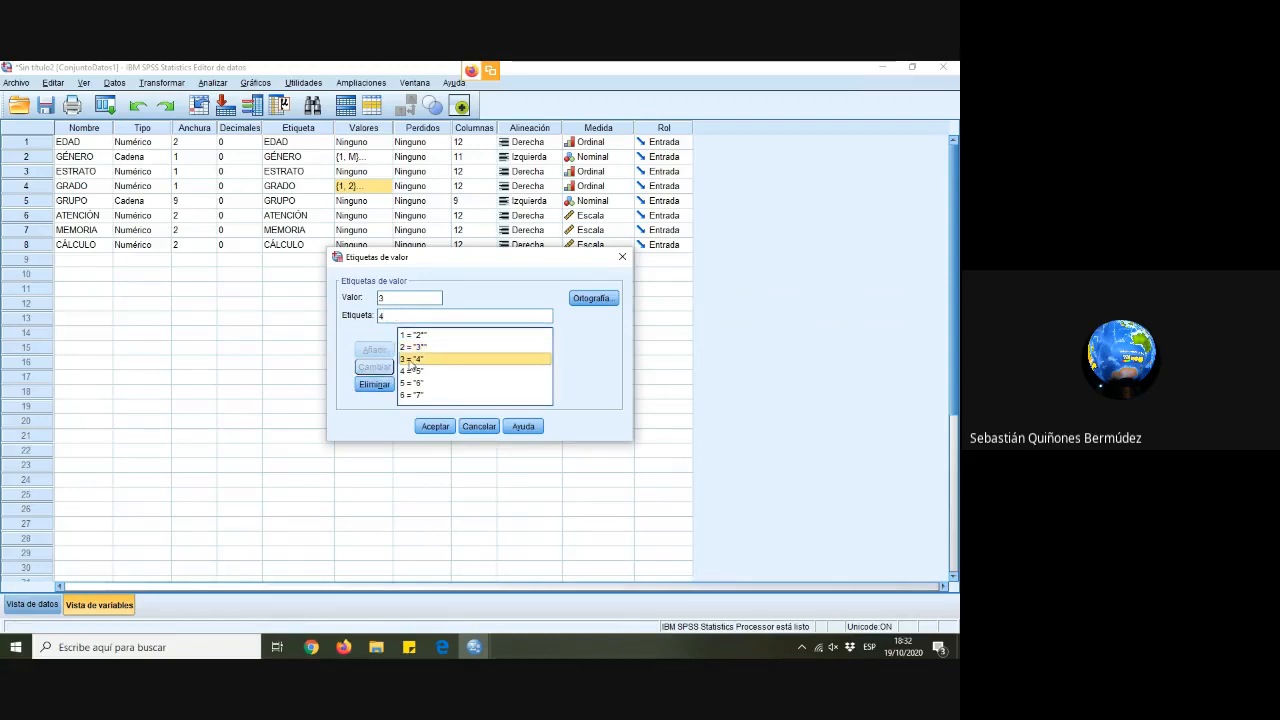
click(397, 315)
text(")
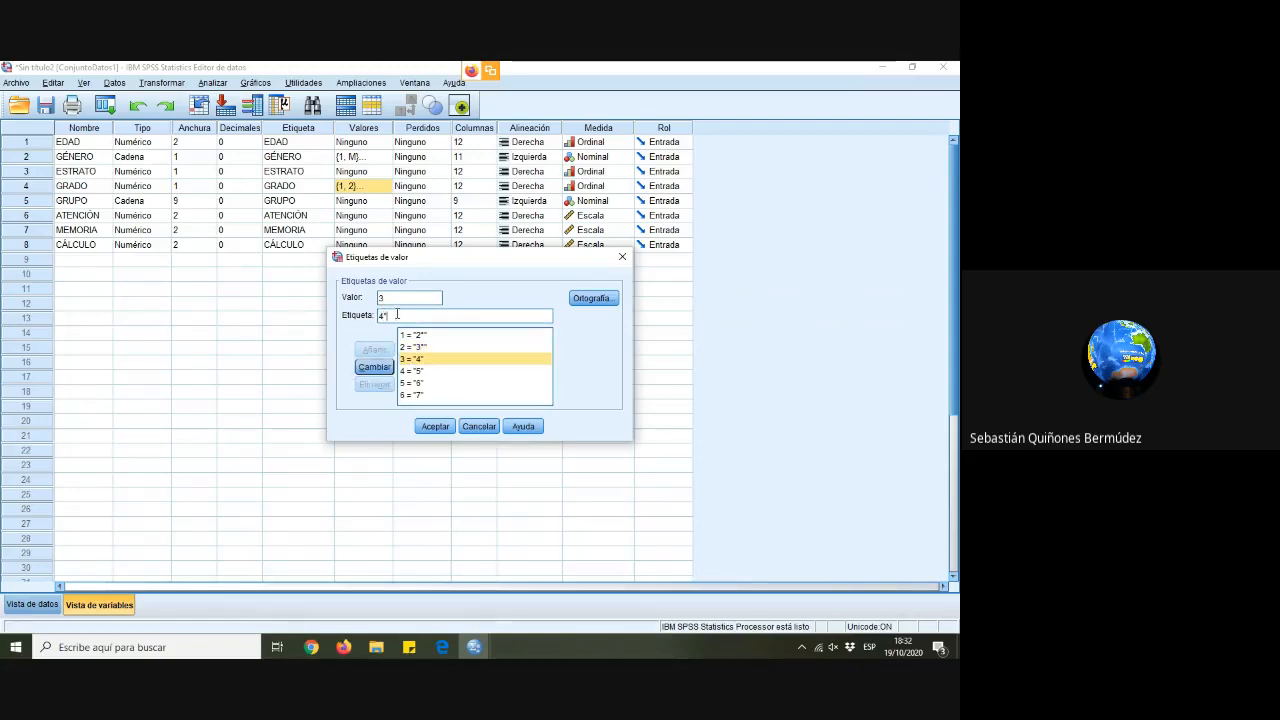
click(386, 362)
click(411, 371)
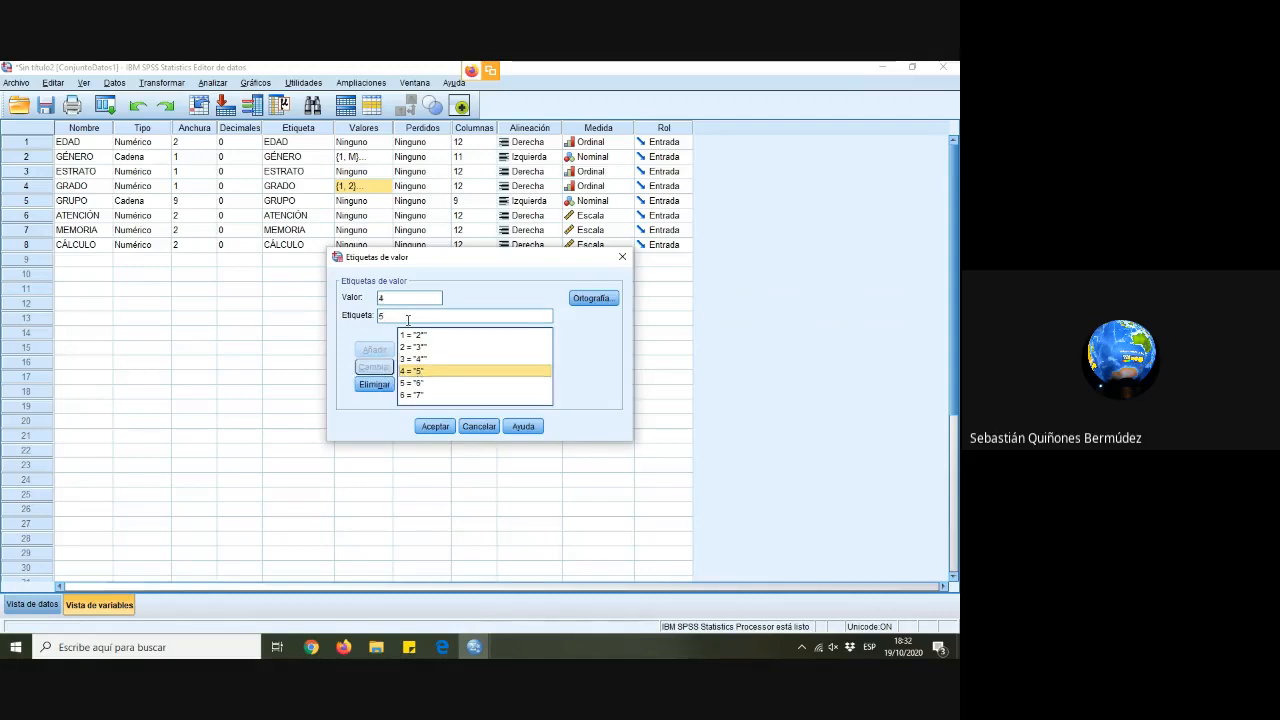
click(407, 316)
text(")
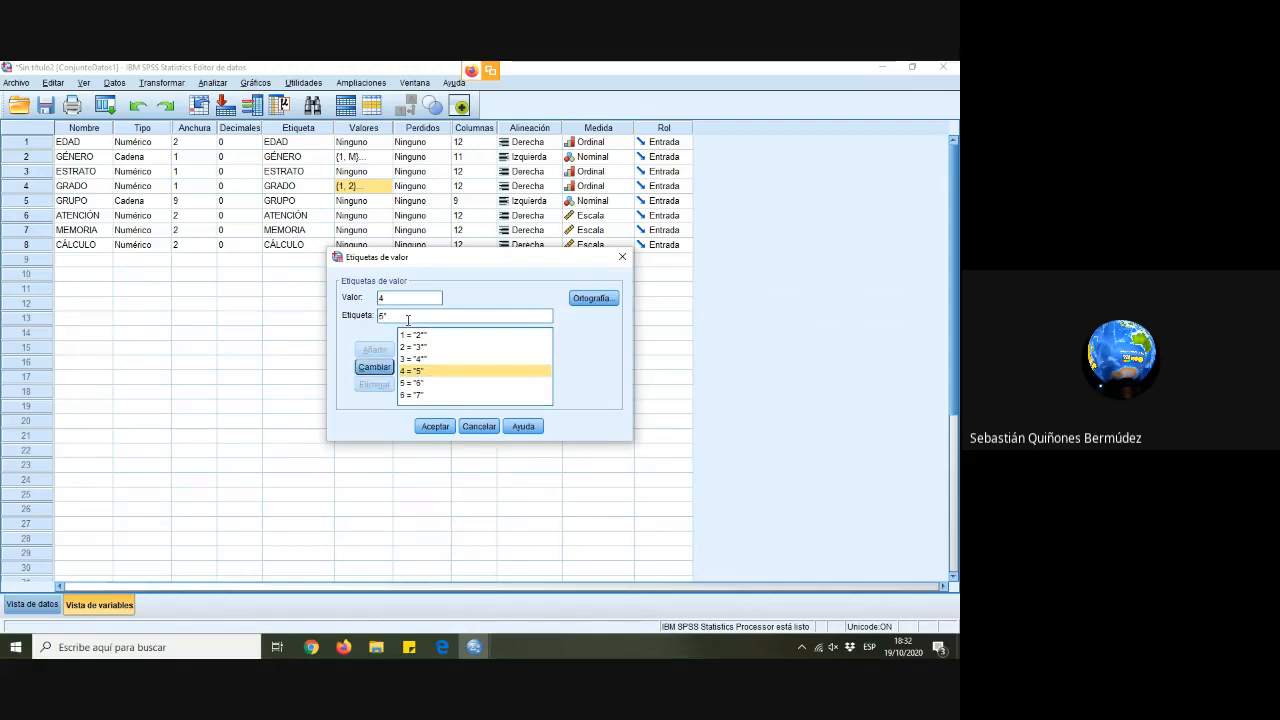
click(374, 367)
Change the GRADO labels of values 5 and 6 to "6°" and "7°" and accept the definitions
click(411, 383)
click(408, 315)
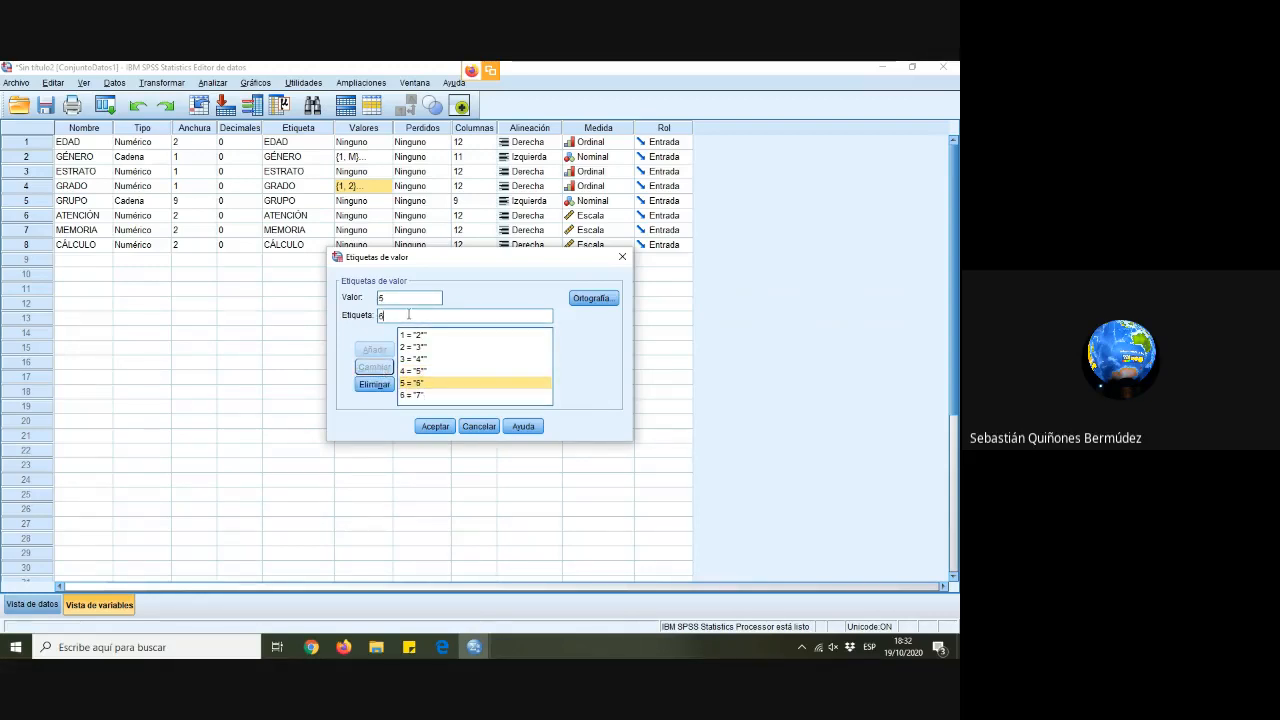
text(")
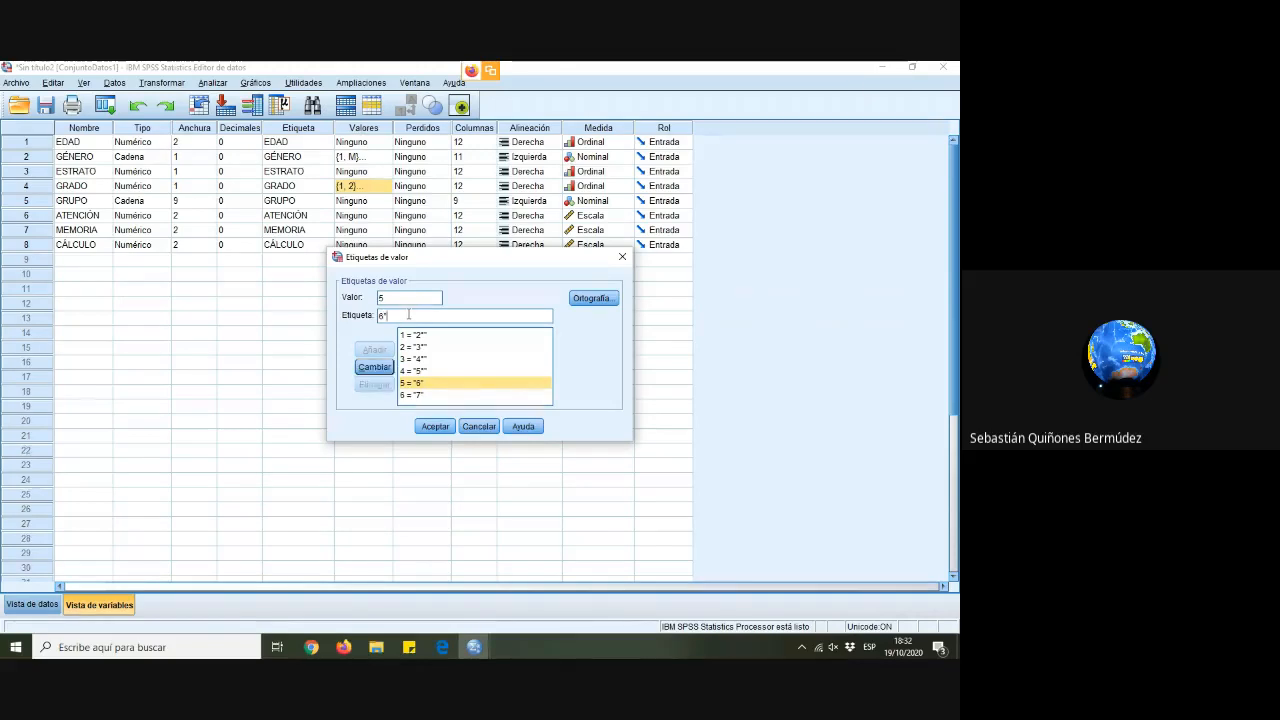
click(374, 367)
click(411, 395)
click(404, 315)
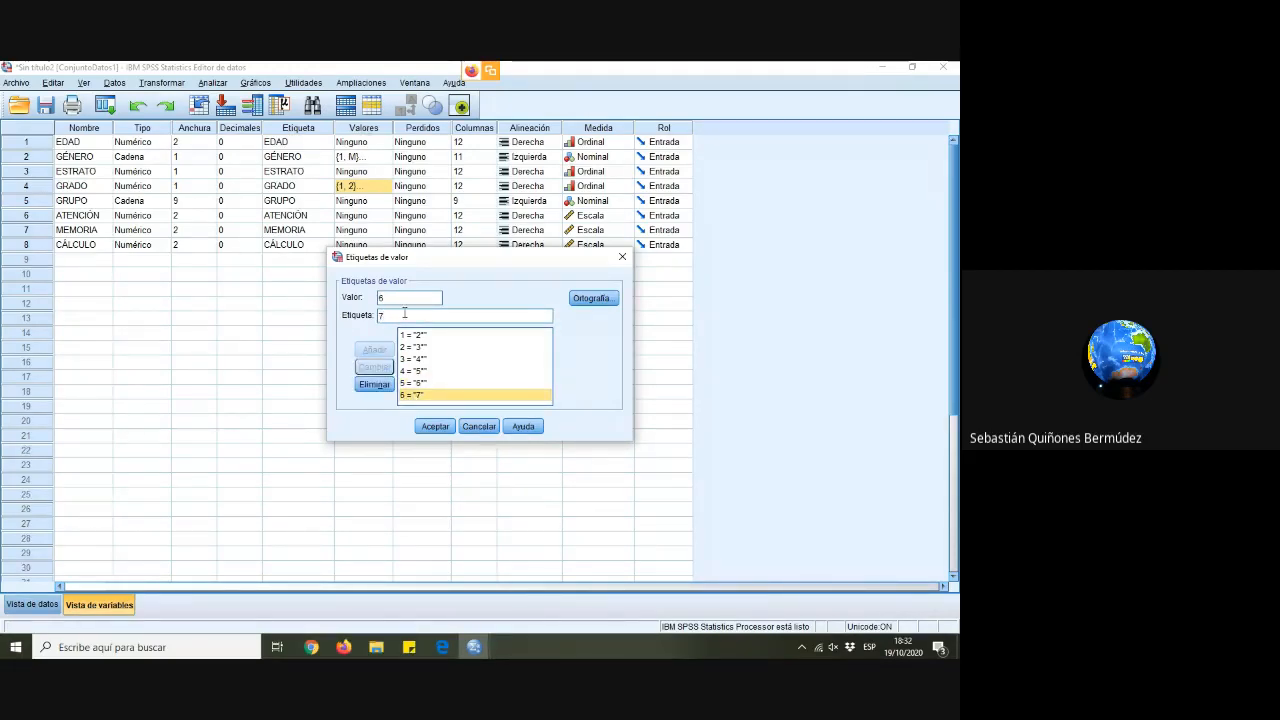
text(")
click(374, 367)
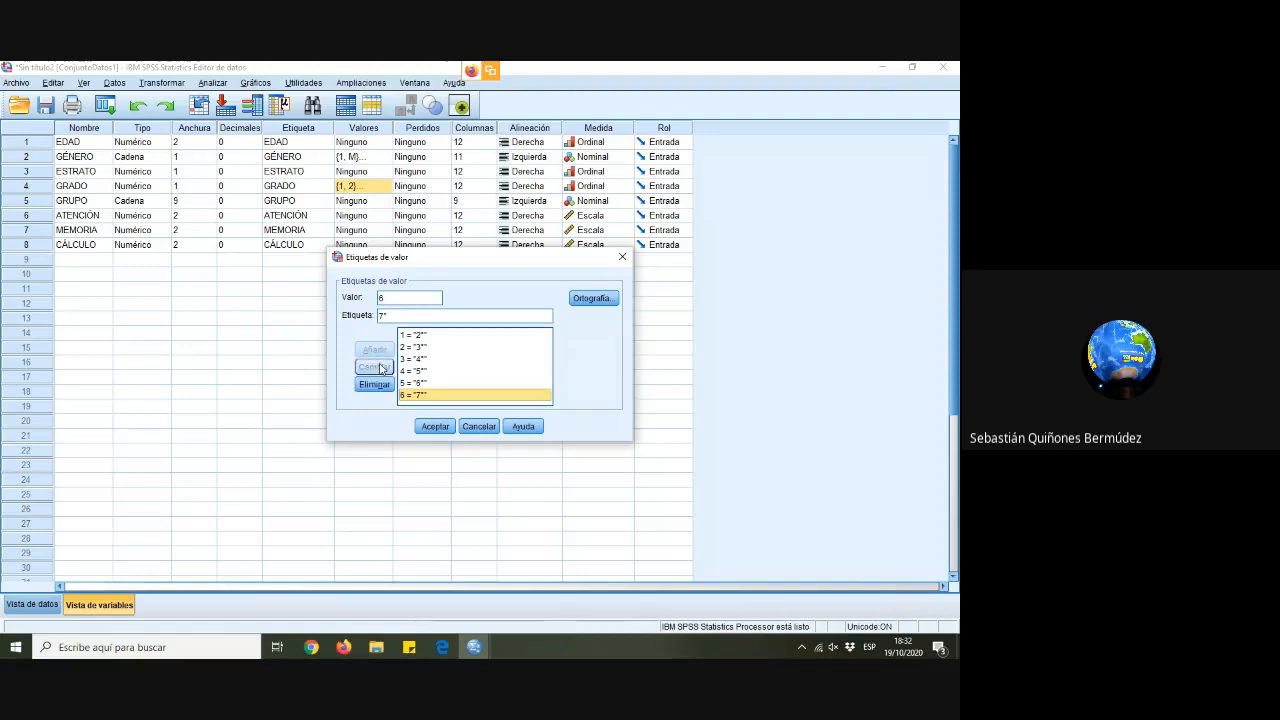
click(444, 429)
Turn on value labels in the data view and recheck GRADO's label definitions in the variable view without changing them
click(32, 605)
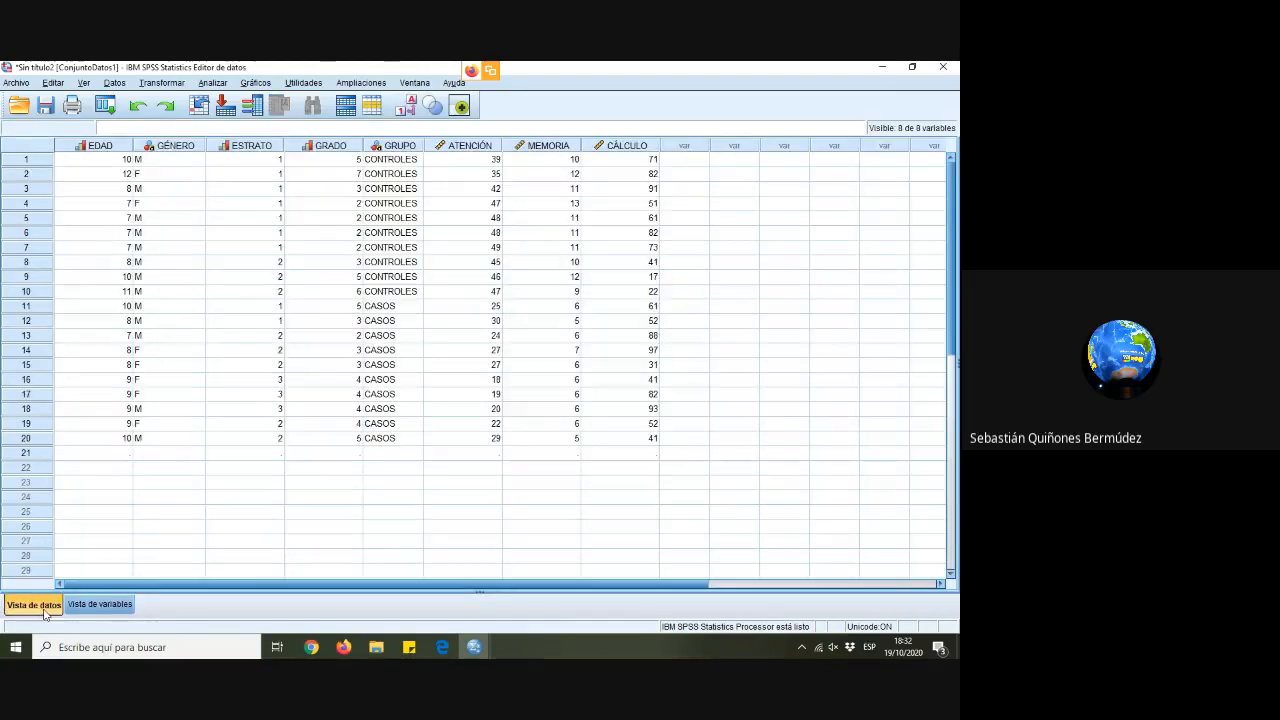
click(403, 105)
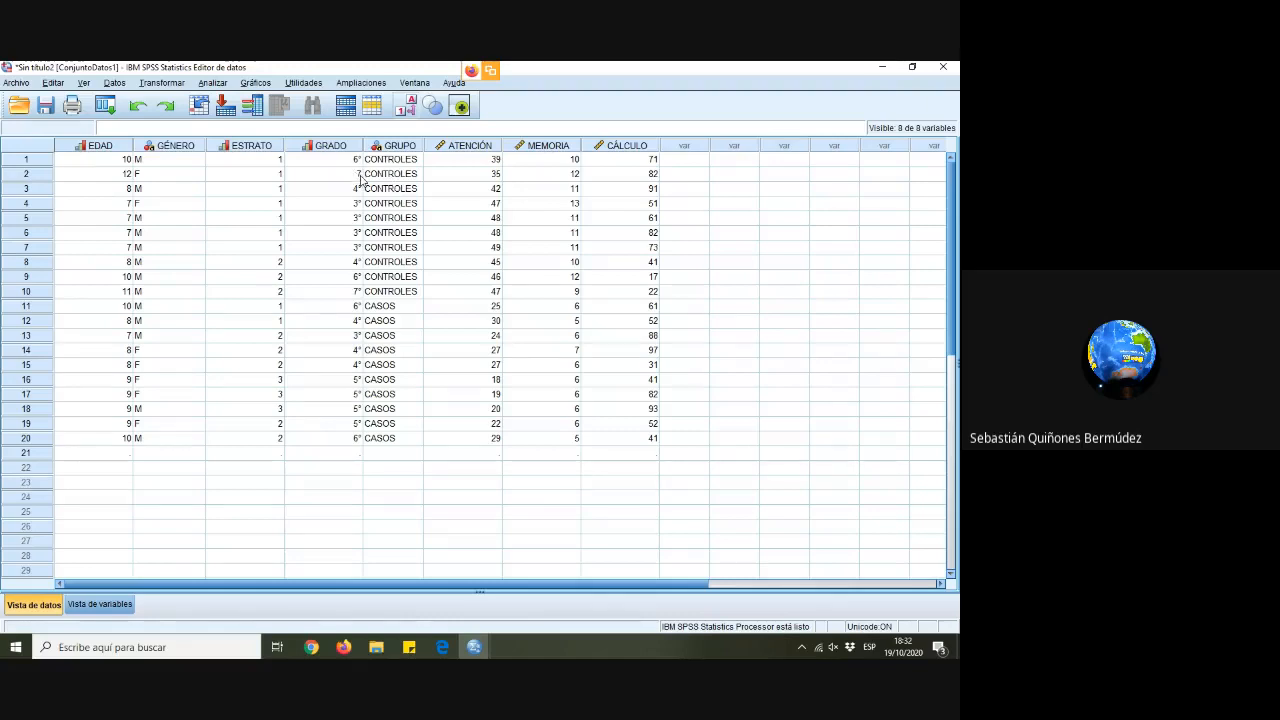
click(99, 604)
click(388, 186)
click(392, 186)
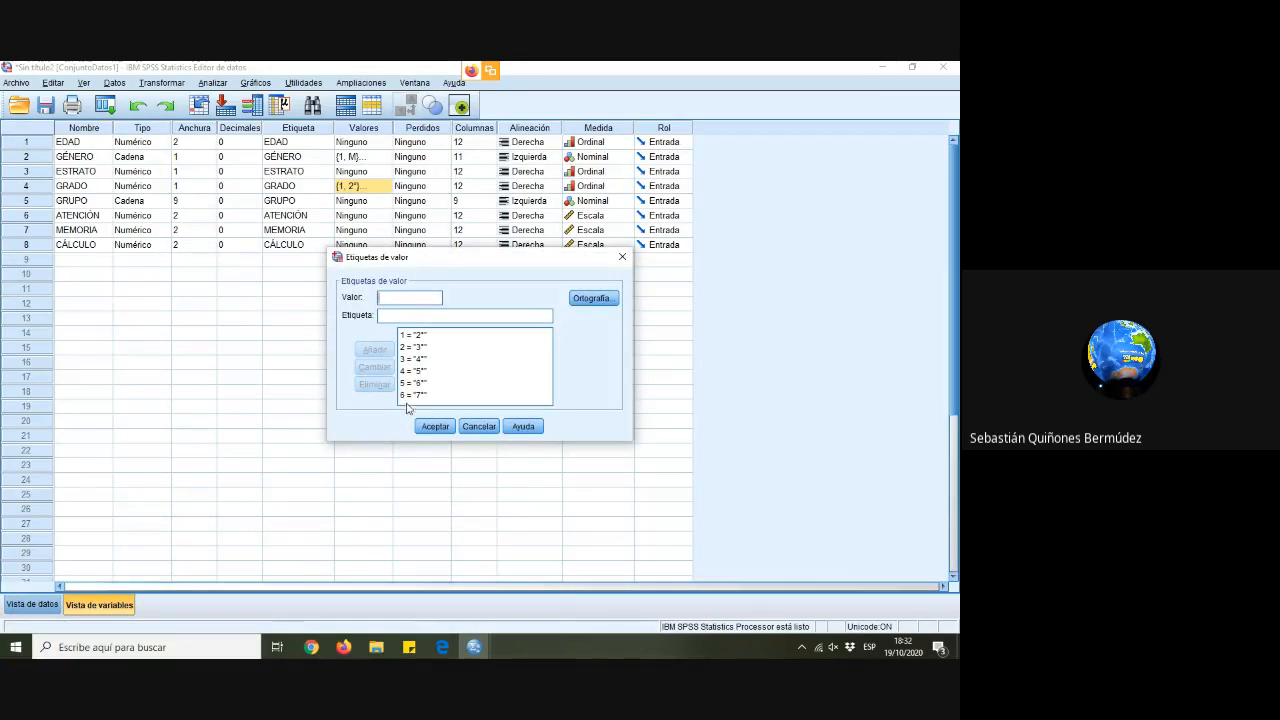
click(489, 426)
Return to the data view and inspect the second row's GRADO entry and the whole GRADO column
click(38, 606)
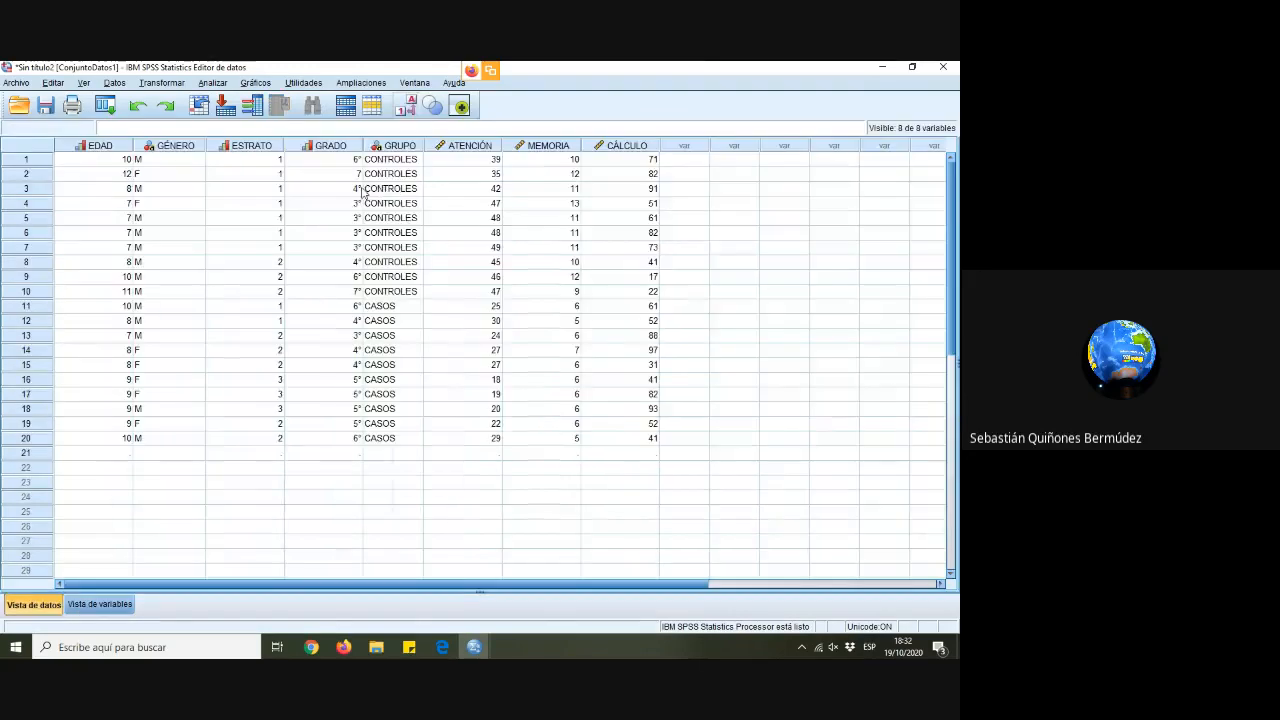
click(345, 174)
key(Right)
key(Right)
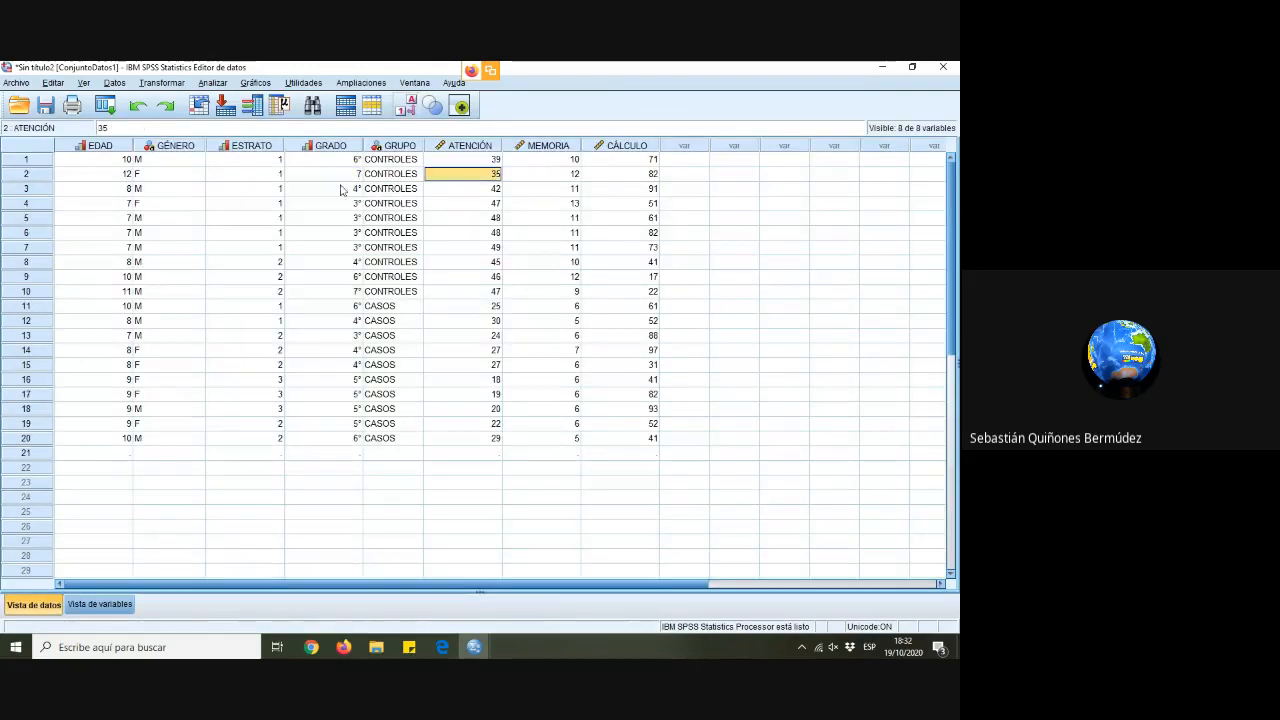
click(340, 146)
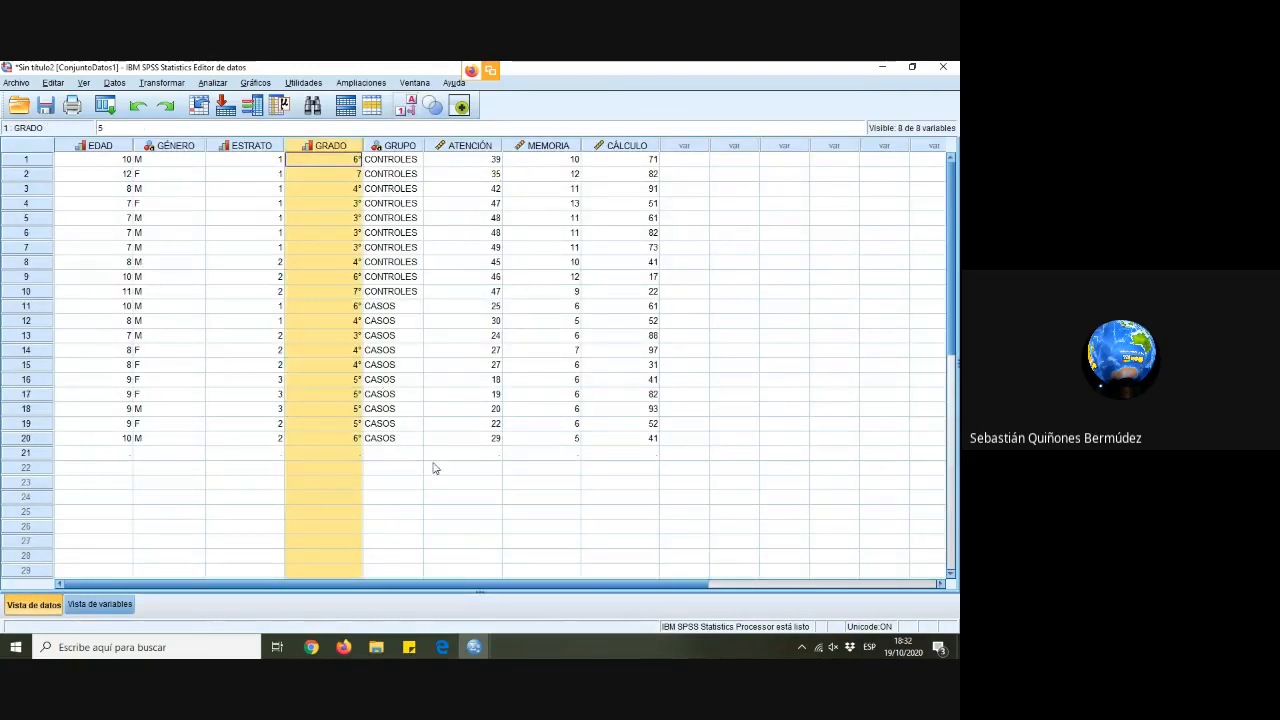
click(388, 510)
Switch the value label display off and on again and inspect the GRADO entries in rows 1 and 3
click(407, 108)
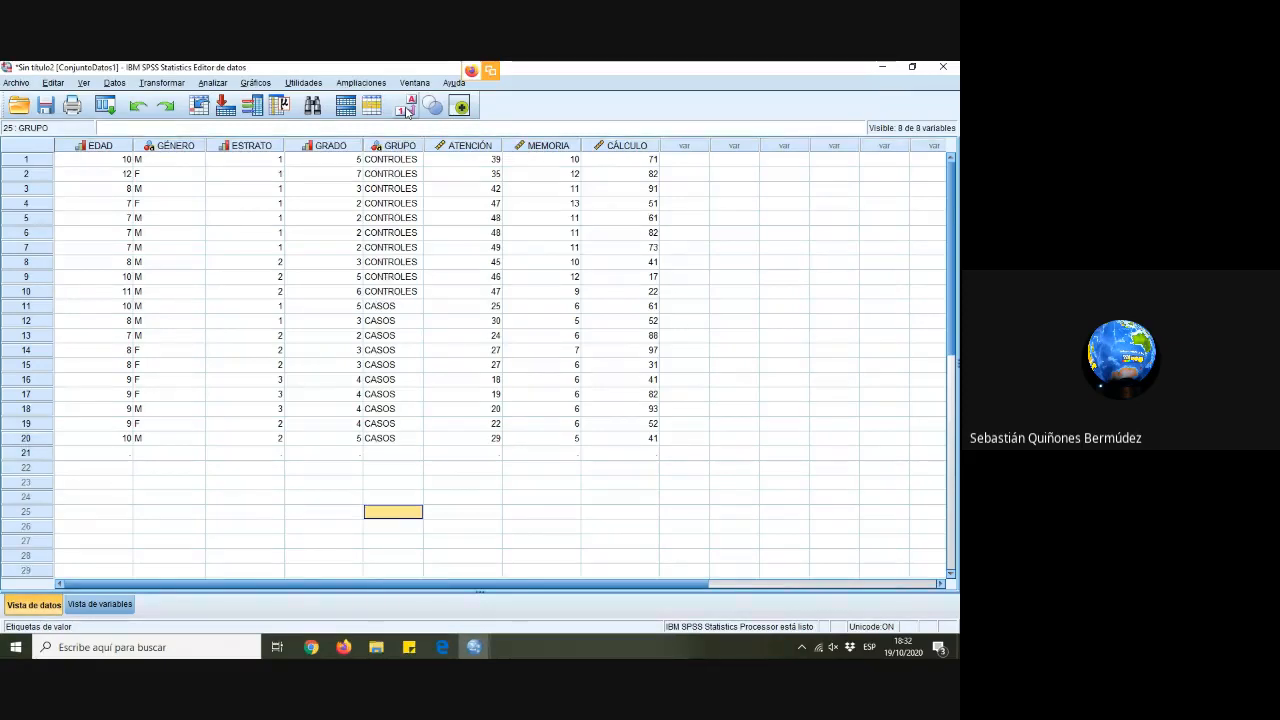
click(407, 108)
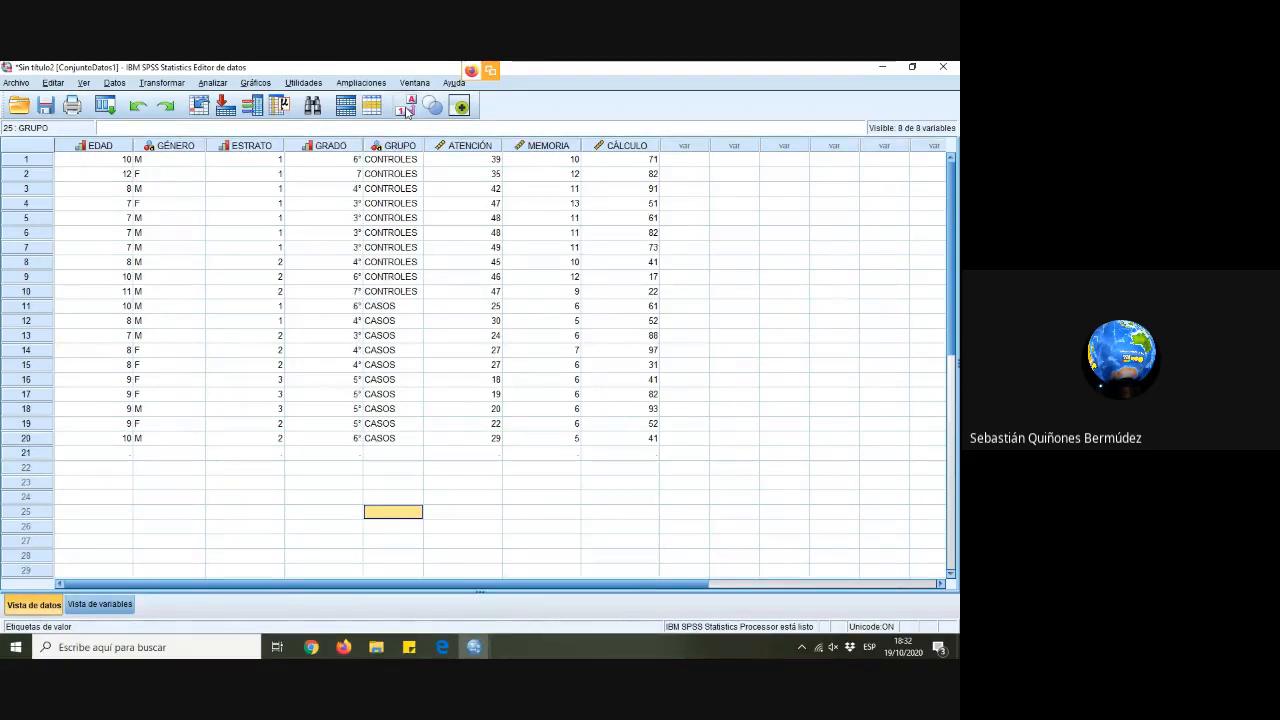
click(358, 160)
click(355, 188)
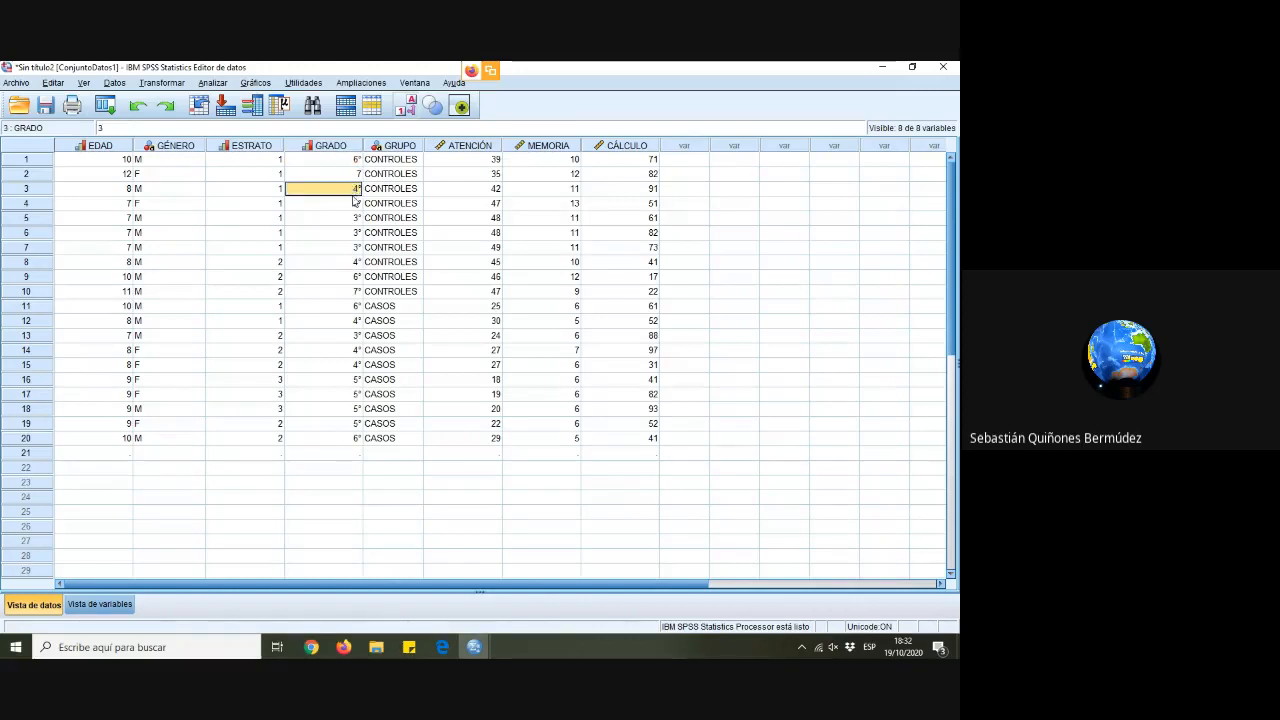
Inspect the GRADO entries from row 4 through row 10 one by one in the data view
click(354, 203)
click(352, 217)
click(350, 232)
click(351, 247)
click(352, 261)
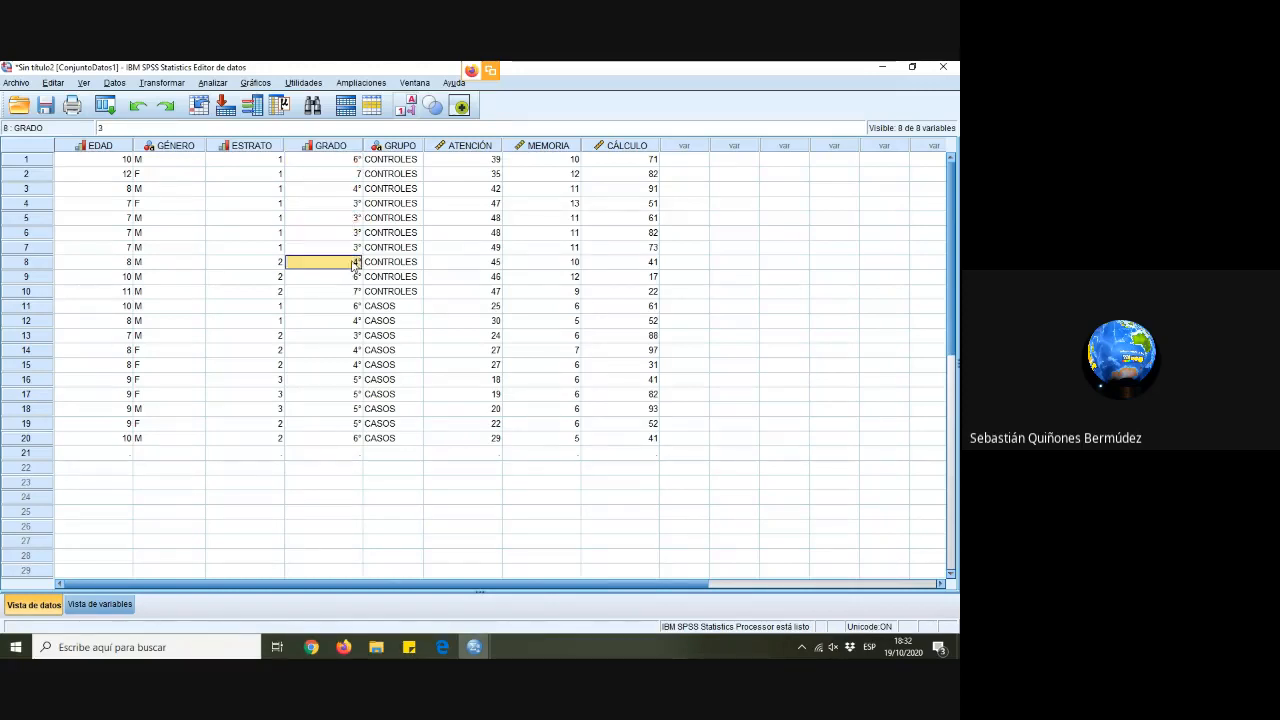
click(352, 276)
click(350, 290)
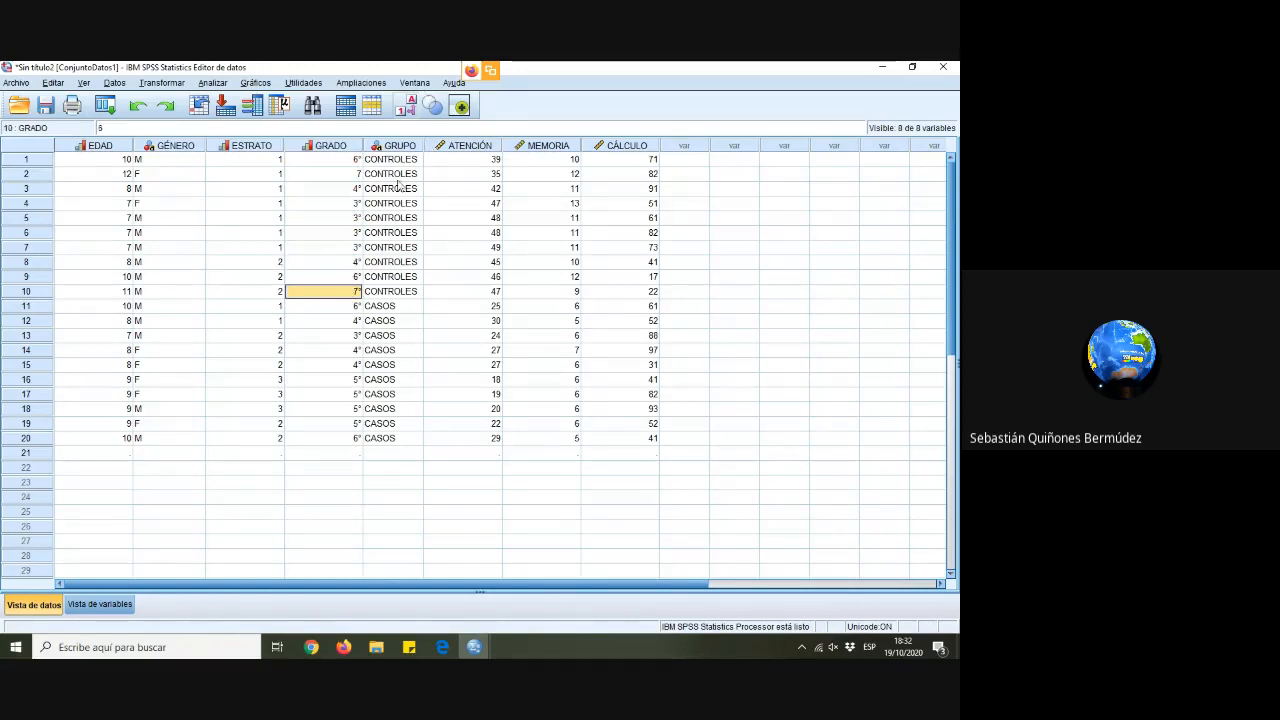
Review the variable definitions, then return to the data view and turn off the value label display
click(100, 605)
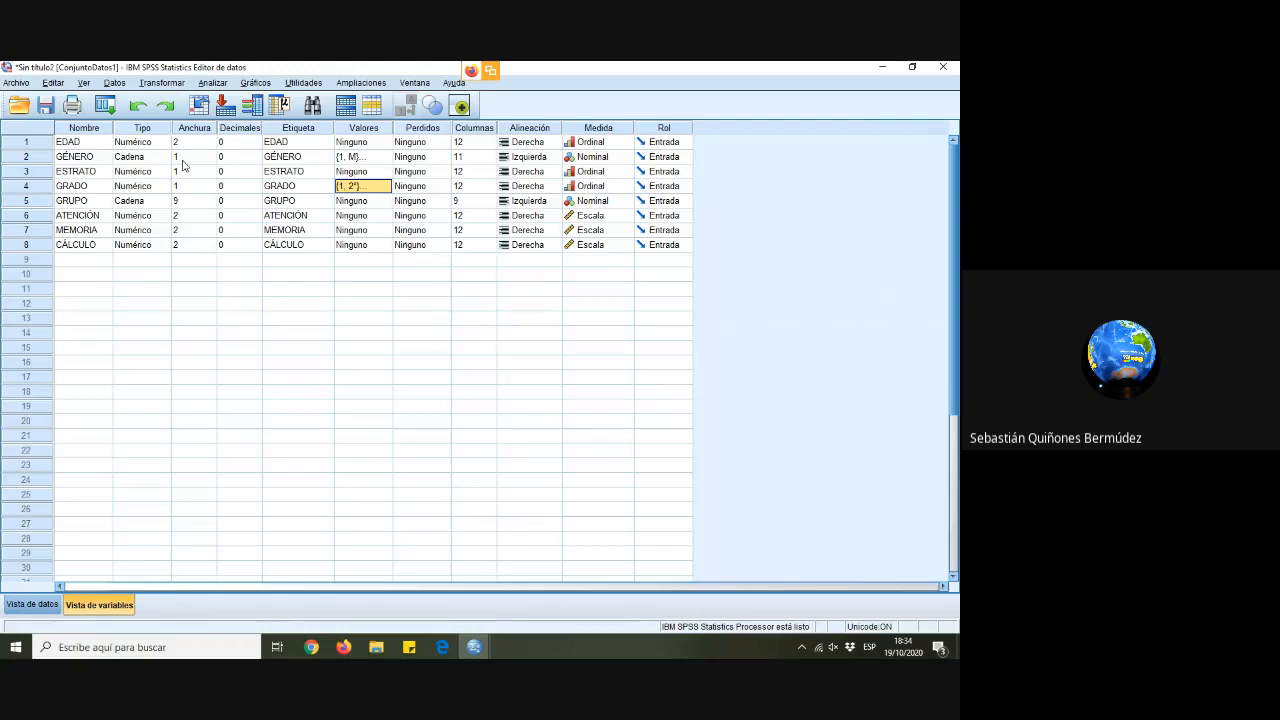
click(33, 605)
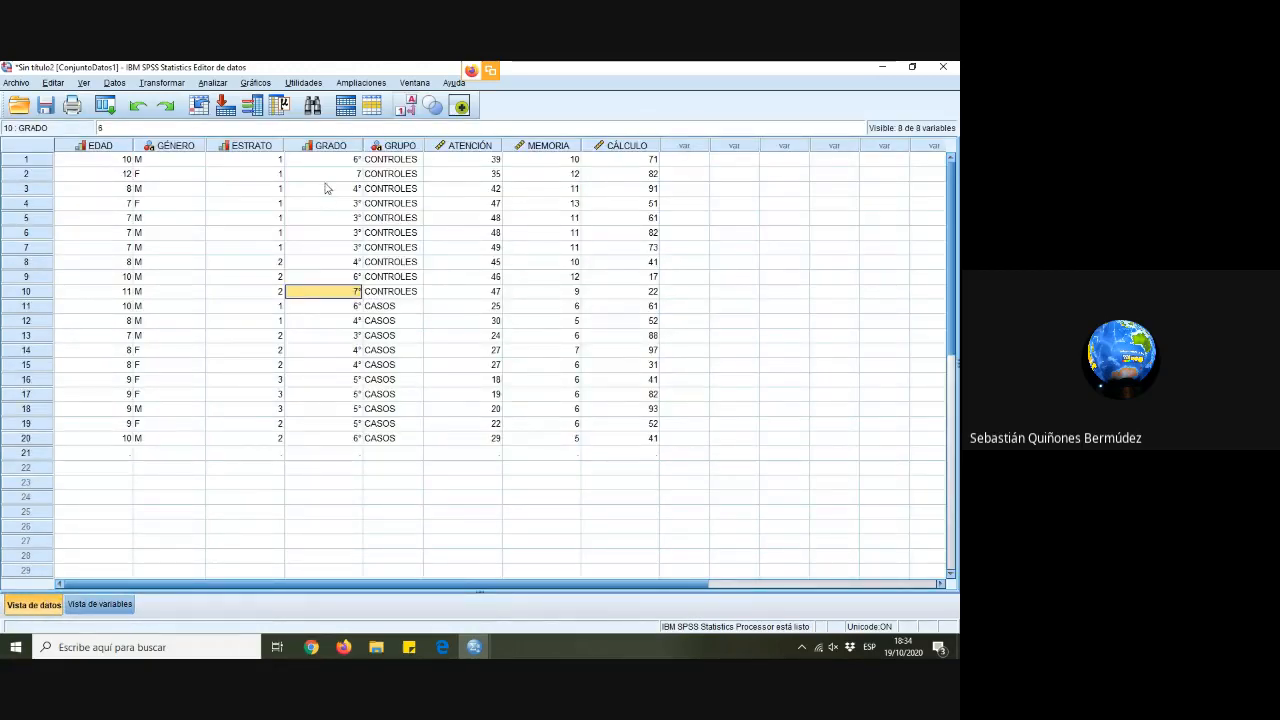
click(415, 109)
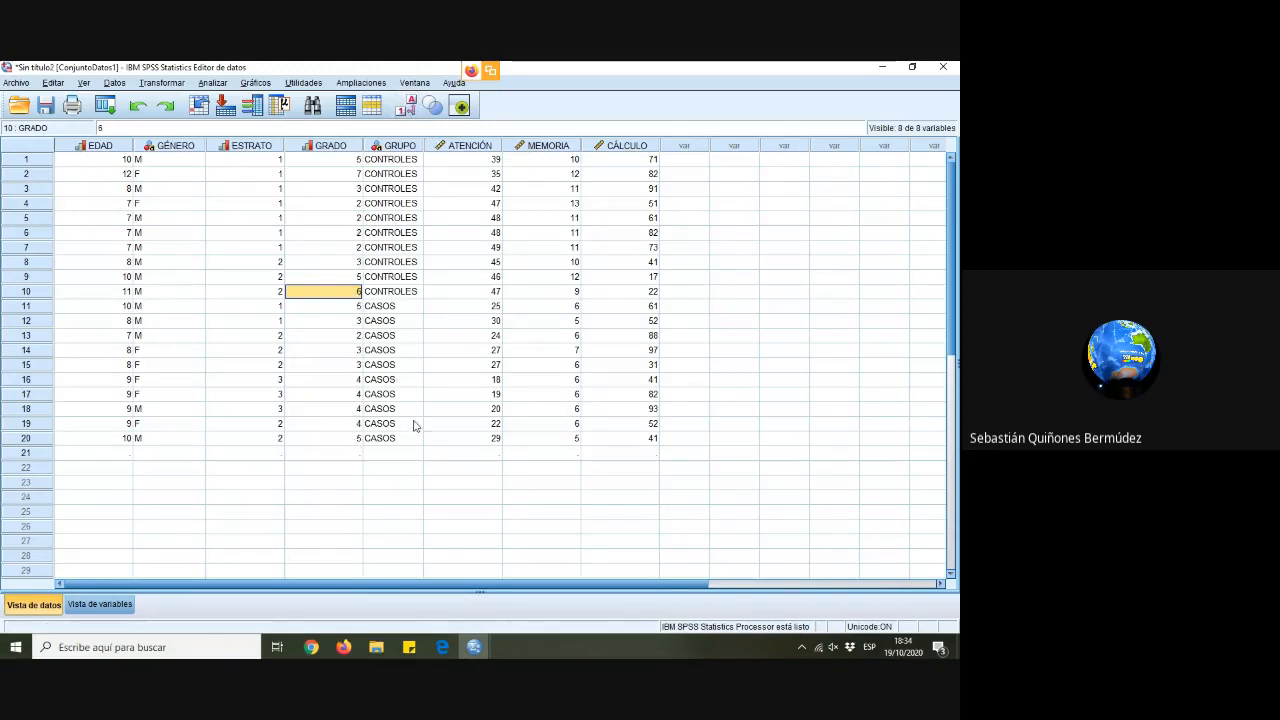
Examine the GRUPO column and its CONTROLES and CASOS entries, check GRUPO's variable definition and return to the data view
click(385, 148)
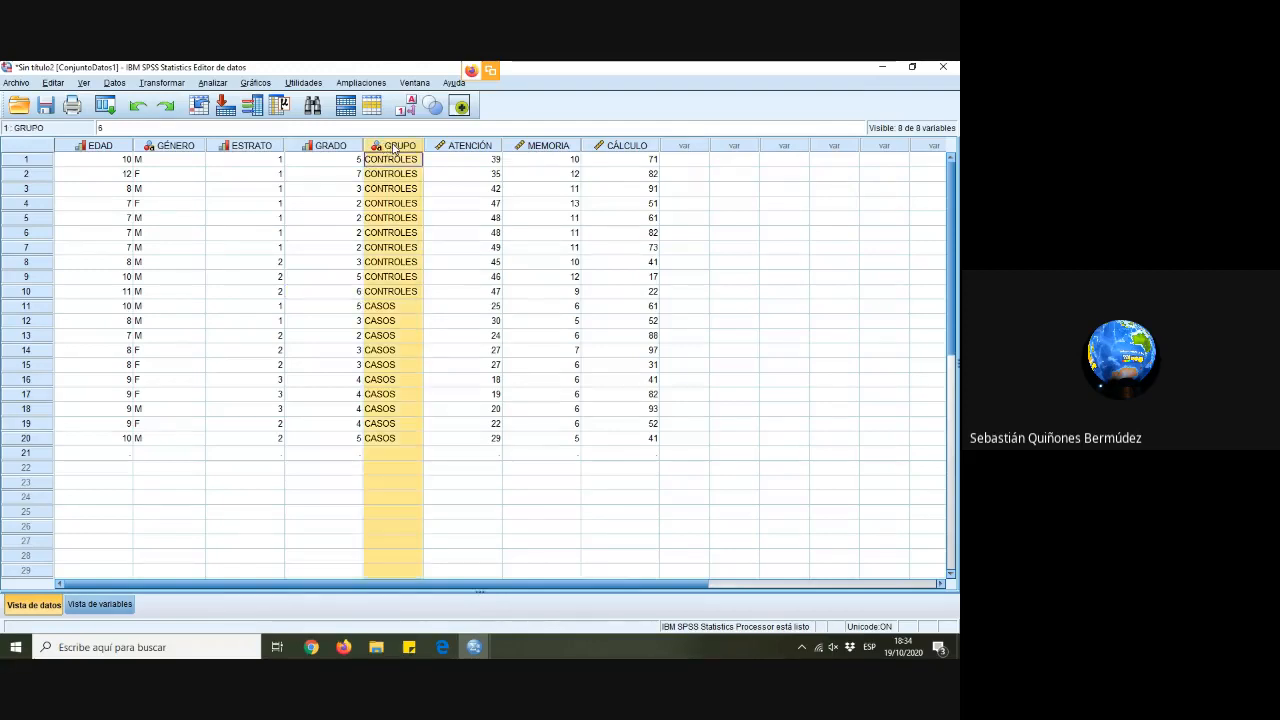
click(406, 294)
click(404, 352)
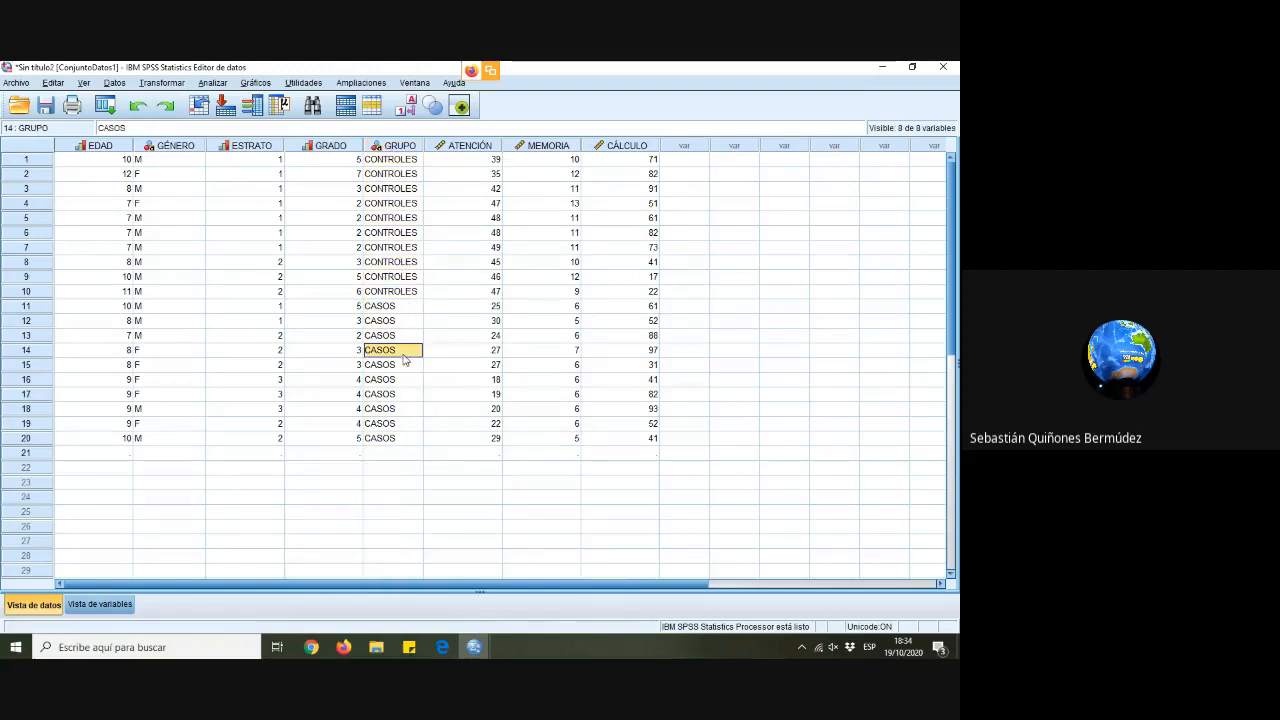
click(88, 605)
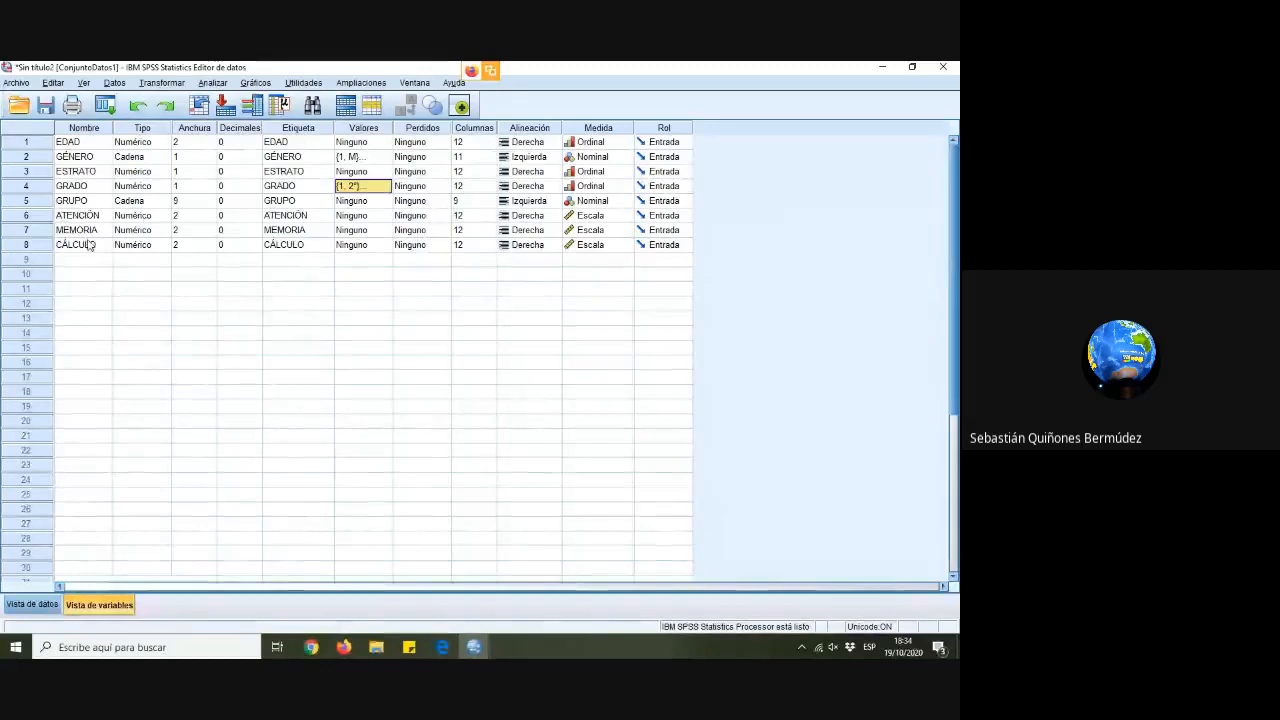
click(78, 204)
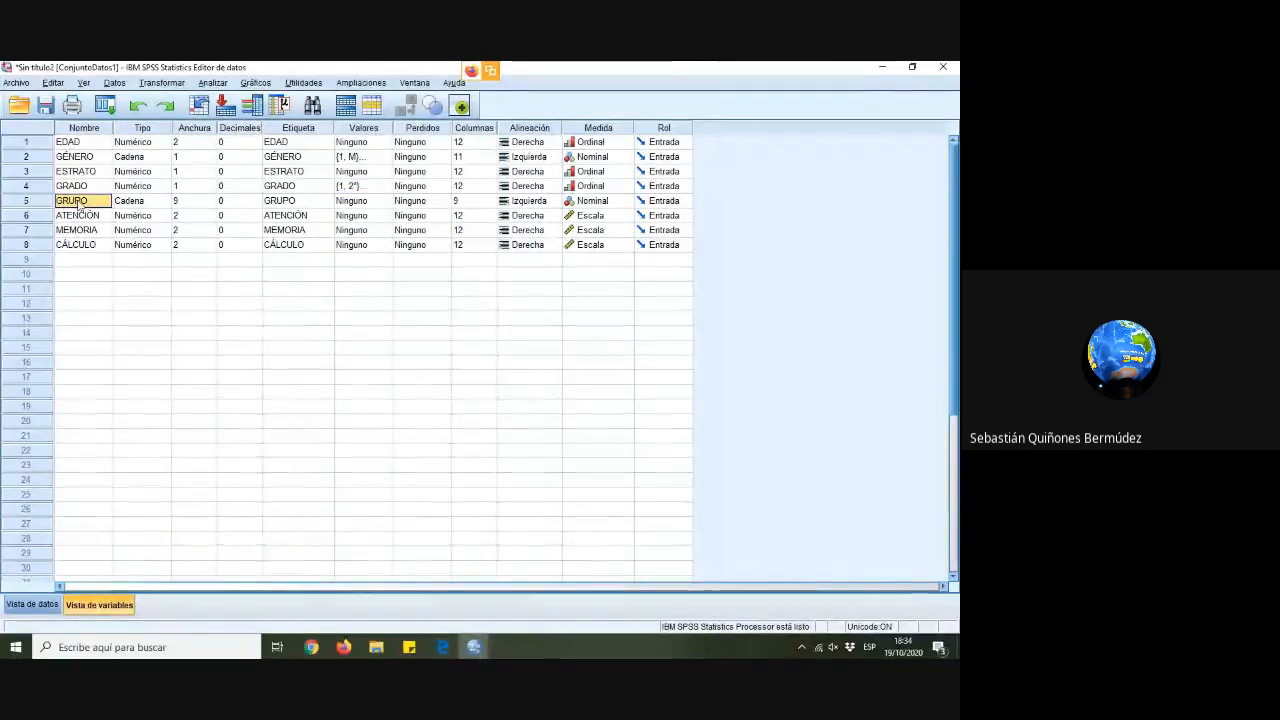
click(424, 204)
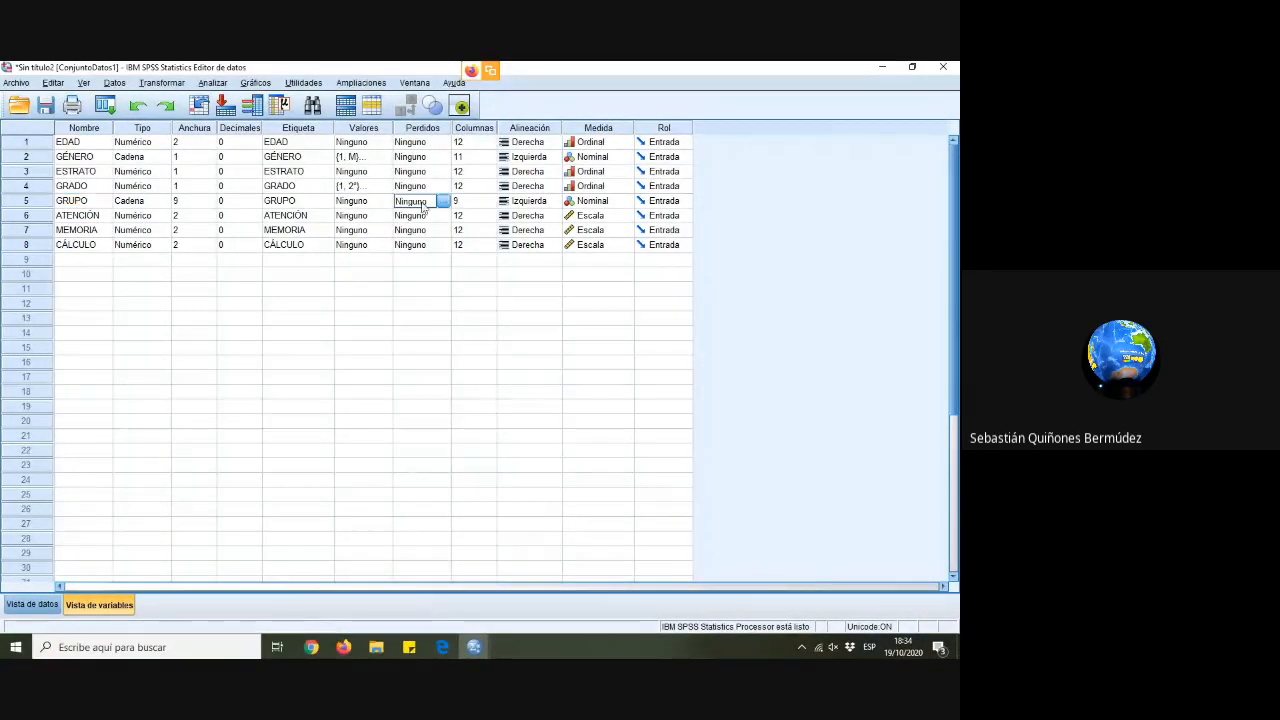
click(49, 607)
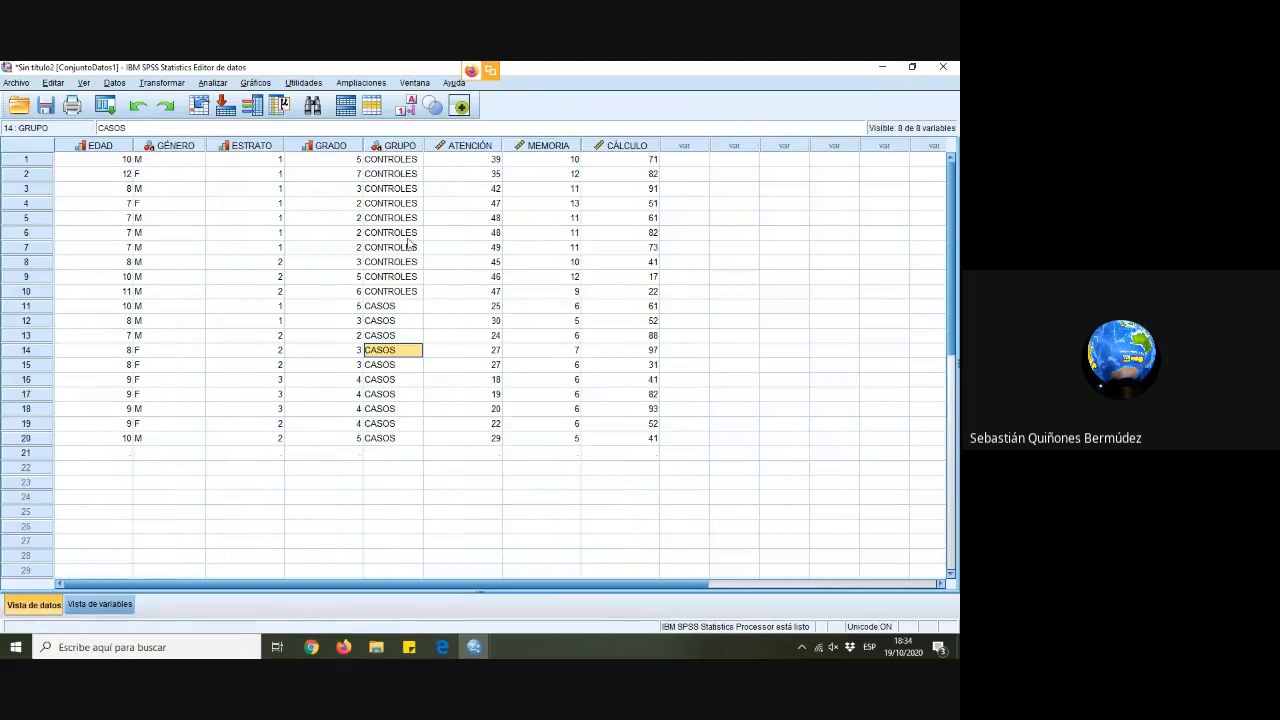
Replace CONTROLES with the code 1 in the GRUPO column for rows 1 to 10
click(411, 161)
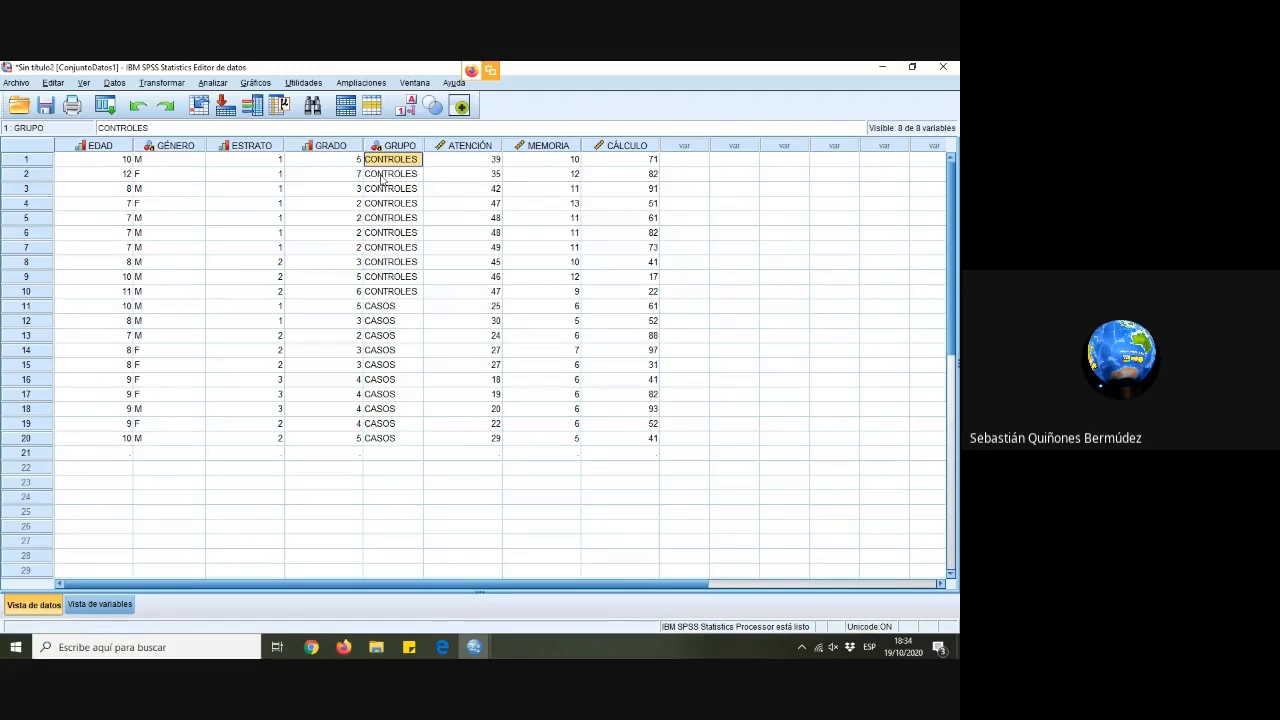
text(1)
key(Return)
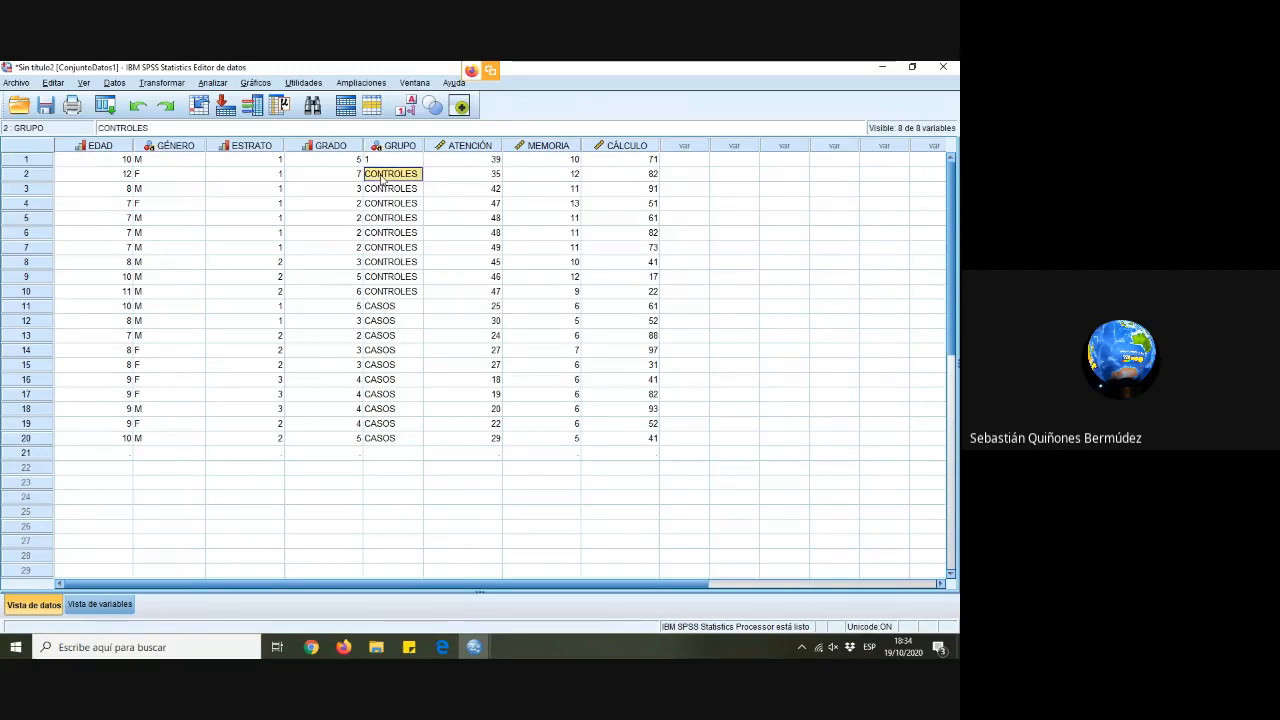
text(1)
key(Return)
text(1)
key(Return)
key(1)
key(Return)
key(1)
key(Return)
key(1)
key(Return)
key(1)
key(Return)
key(1)
key(Return)
key(1)
key(Return)
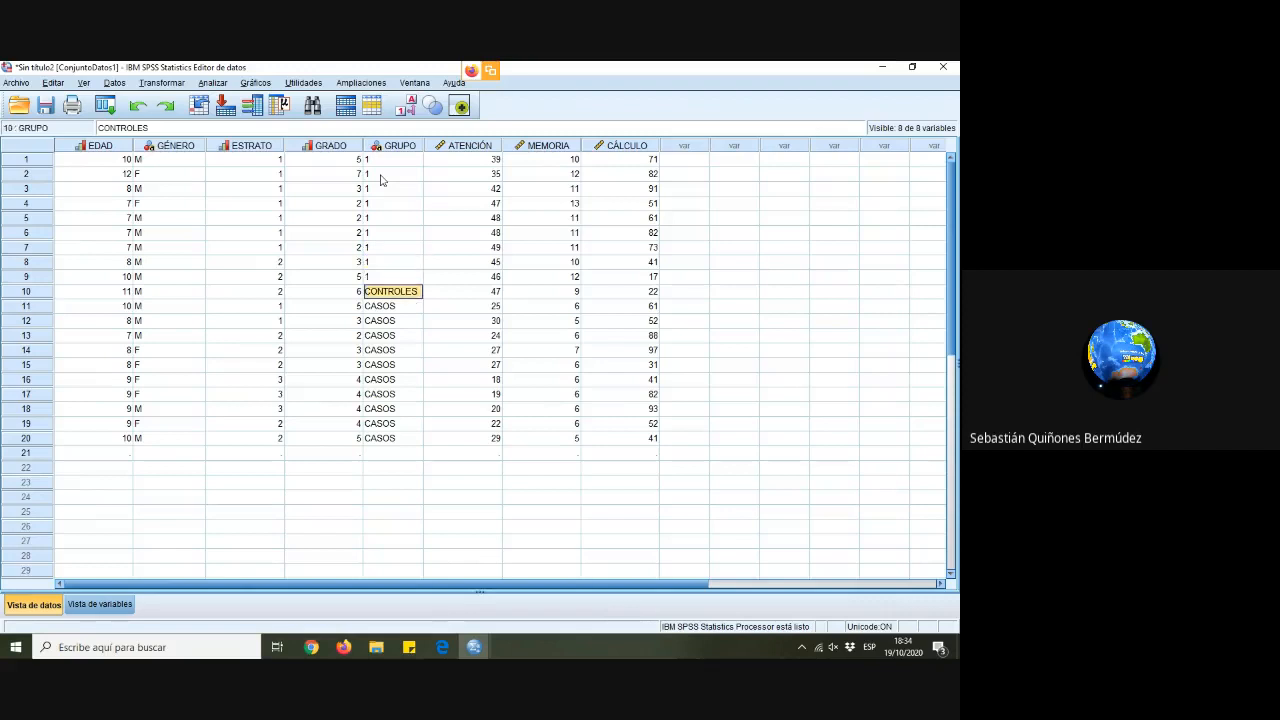
text(1)
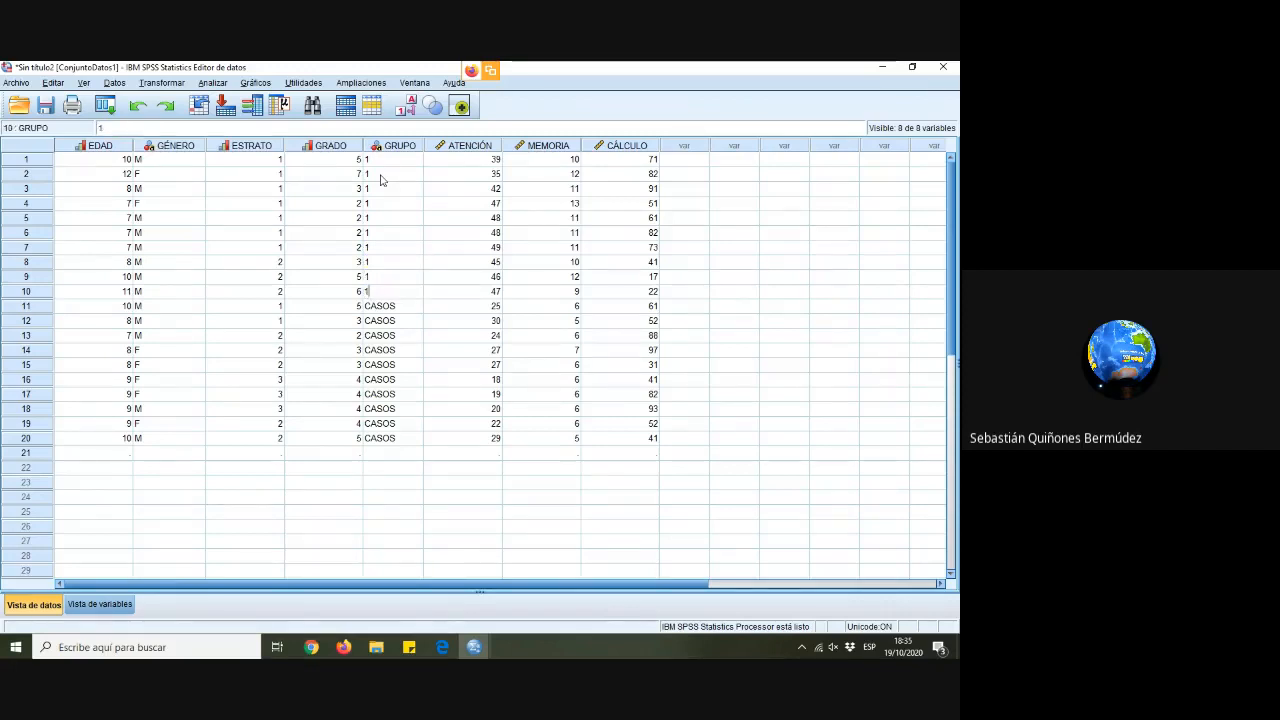
key(Return)
Replace CASOS with the code 2 in the GRUPO column for rows 11 to 20
key(2)
key(Return)
key(2)
key(Return)
key(2)
key(Return)
key(2)
key(Return)
key(2)
key(Return)
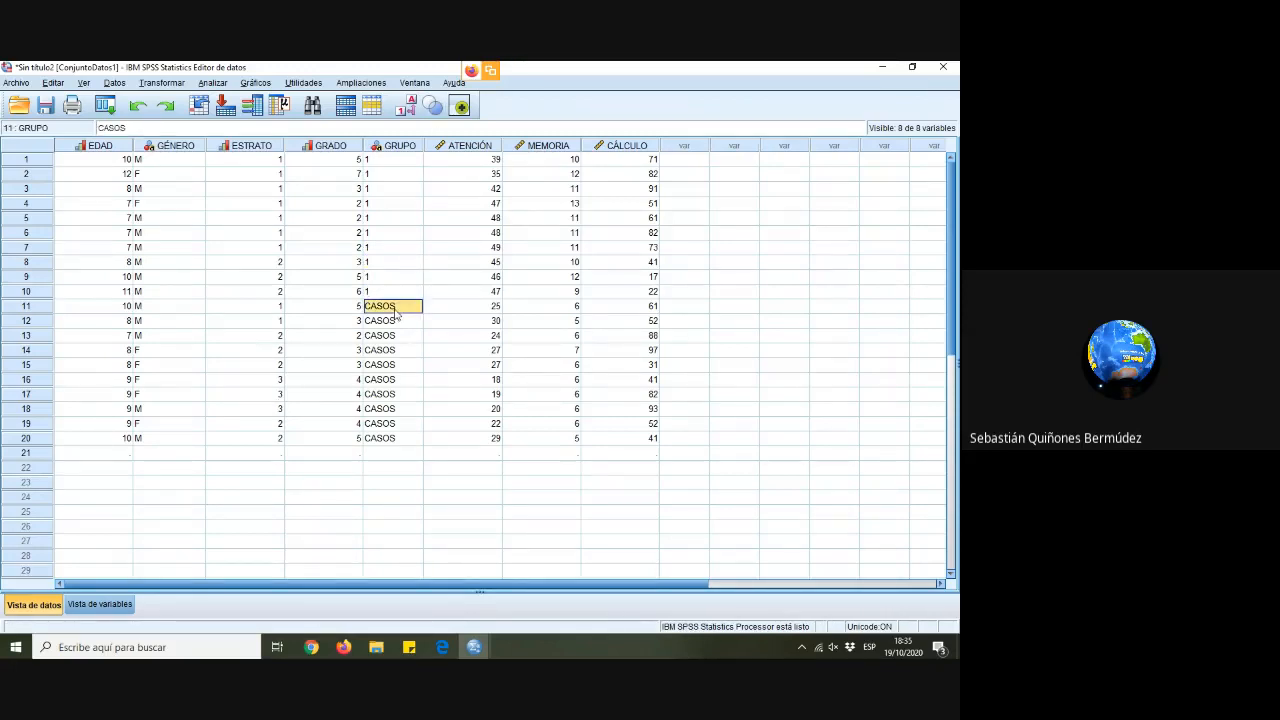
key(2)
key(Return)
key(2)
key(Return)
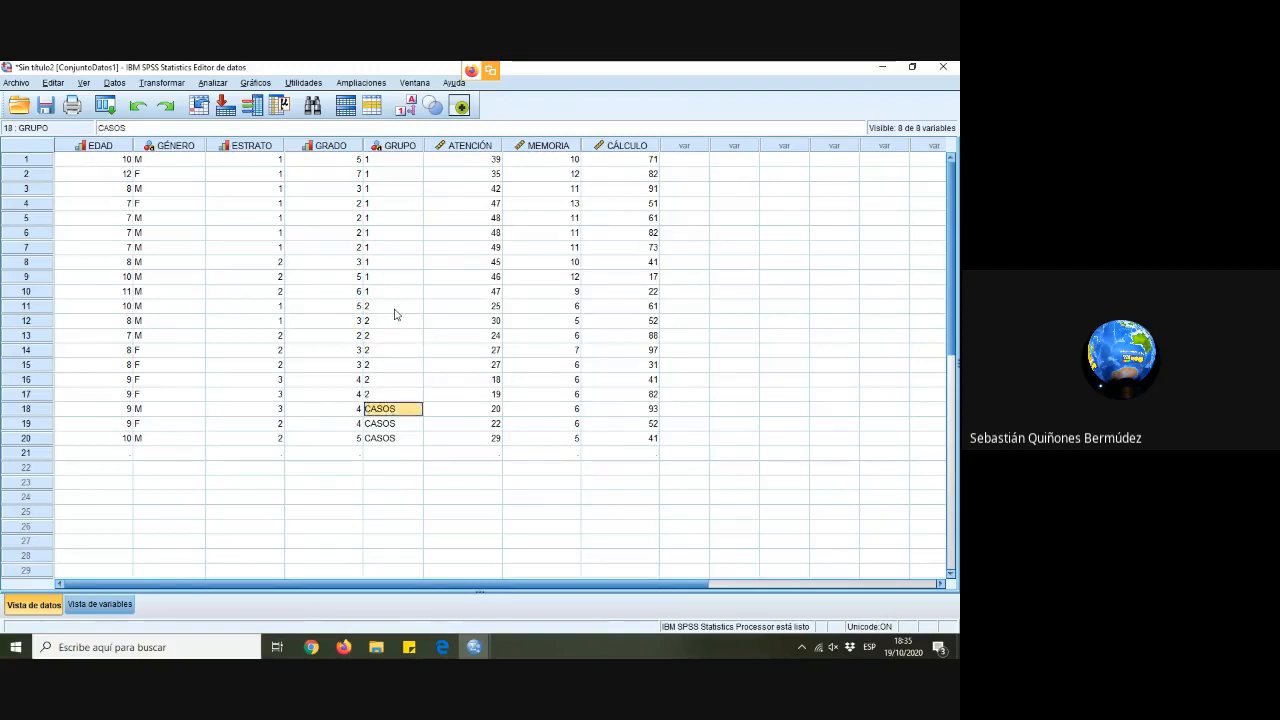
key(2)
key(Return)
key(2)
key(Return)
key(2)
key(Return)
Check the new GRUPO codes in rows 1, 9 and 11
click(395, 308)
click(392, 159)
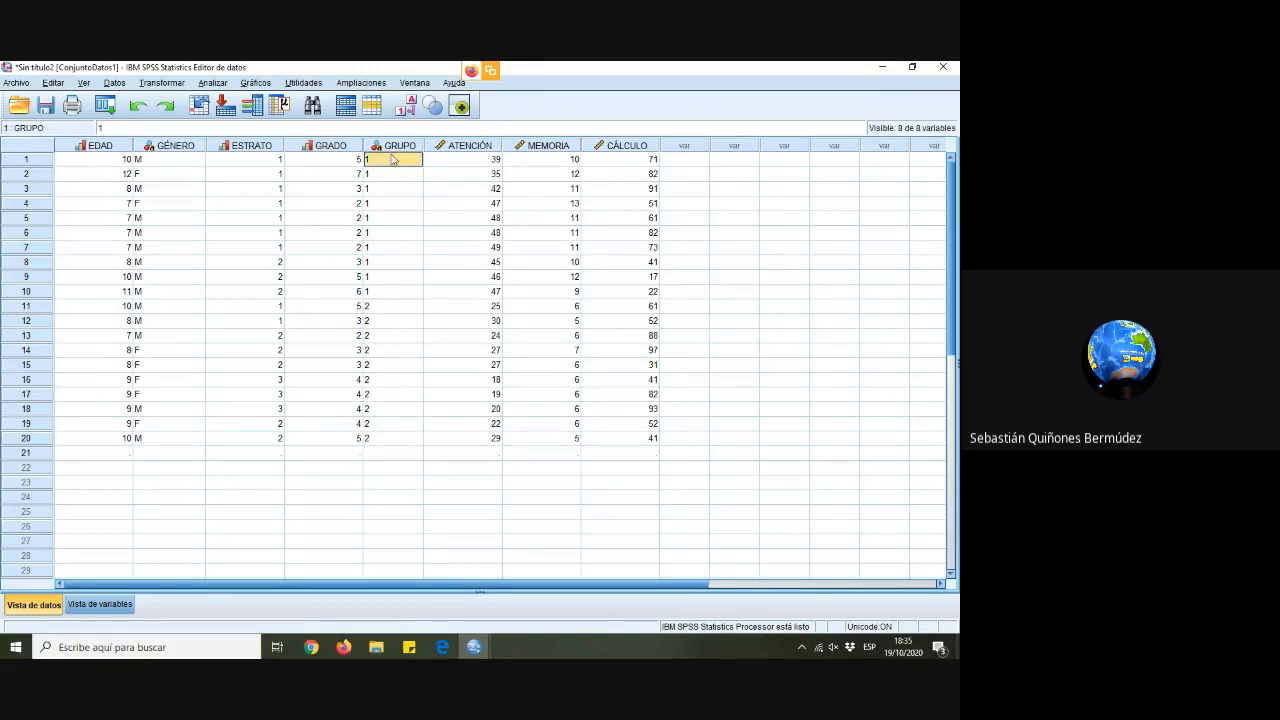
click(391, 312)
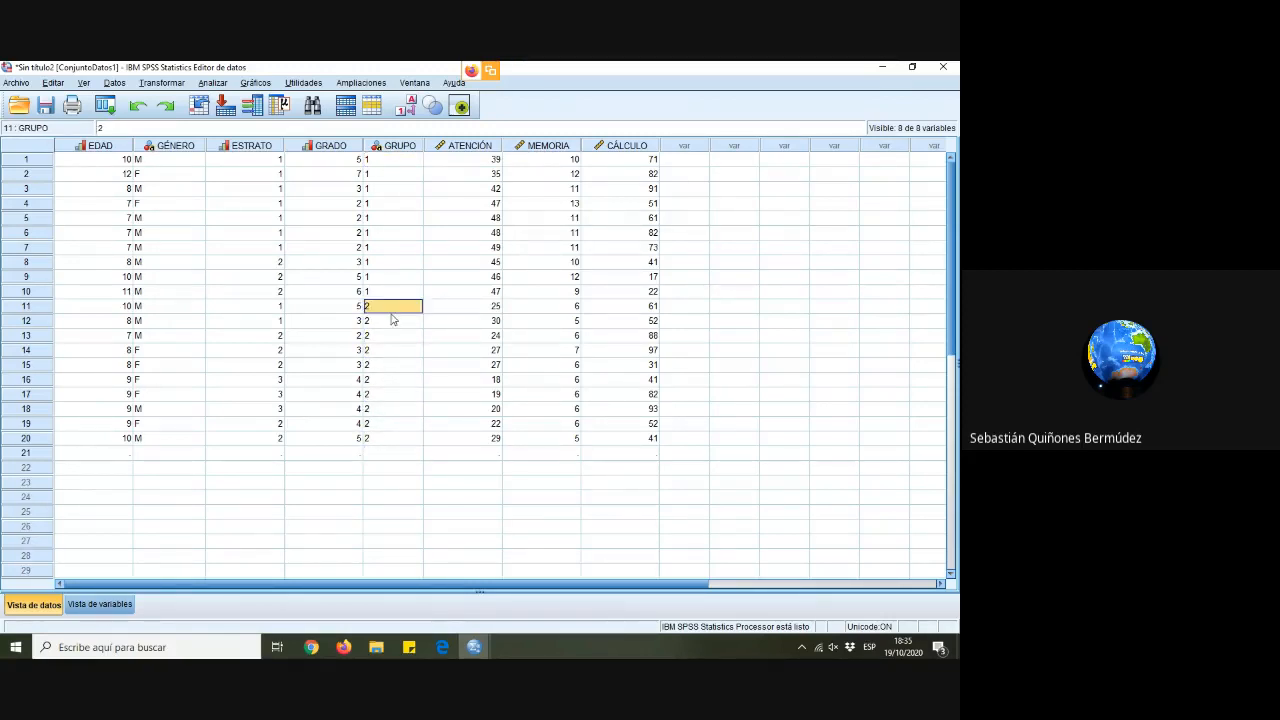
click(395, 278)
Switch to File Explorer and look for the exercise database in Documents and its CHARLA-TALLER SPSS folder
click(377, 649)
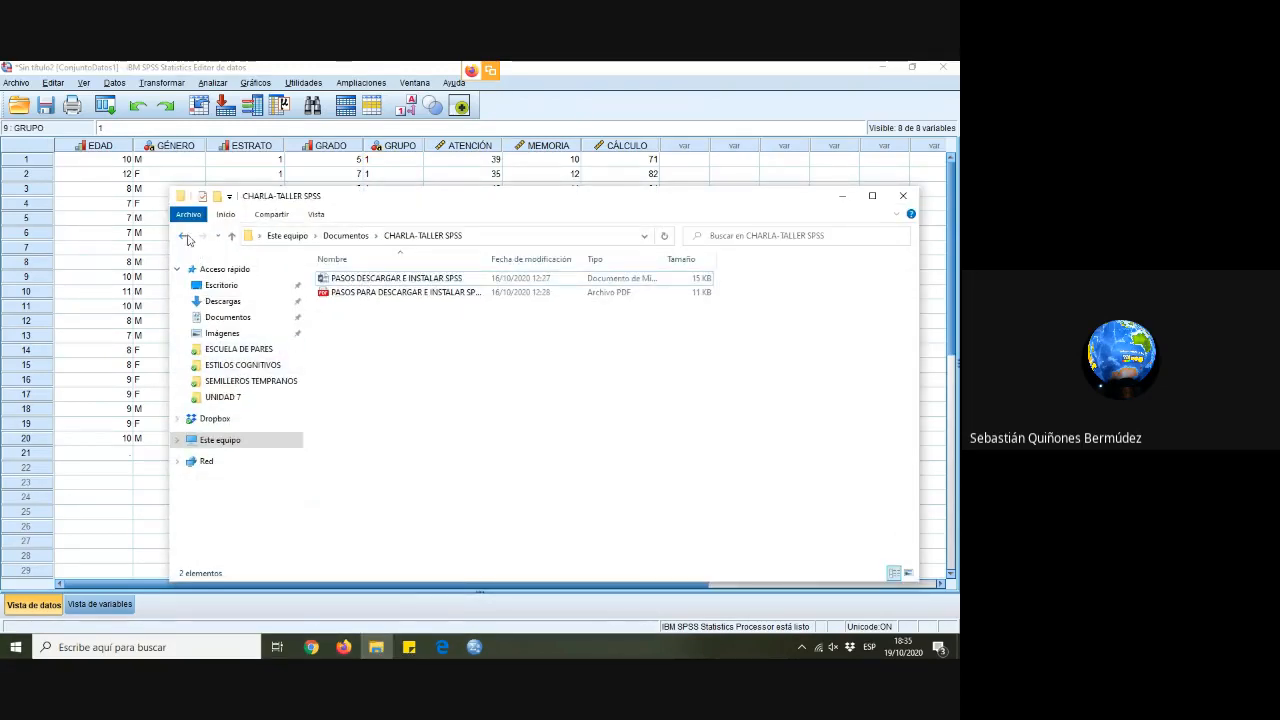
click(182, 235)
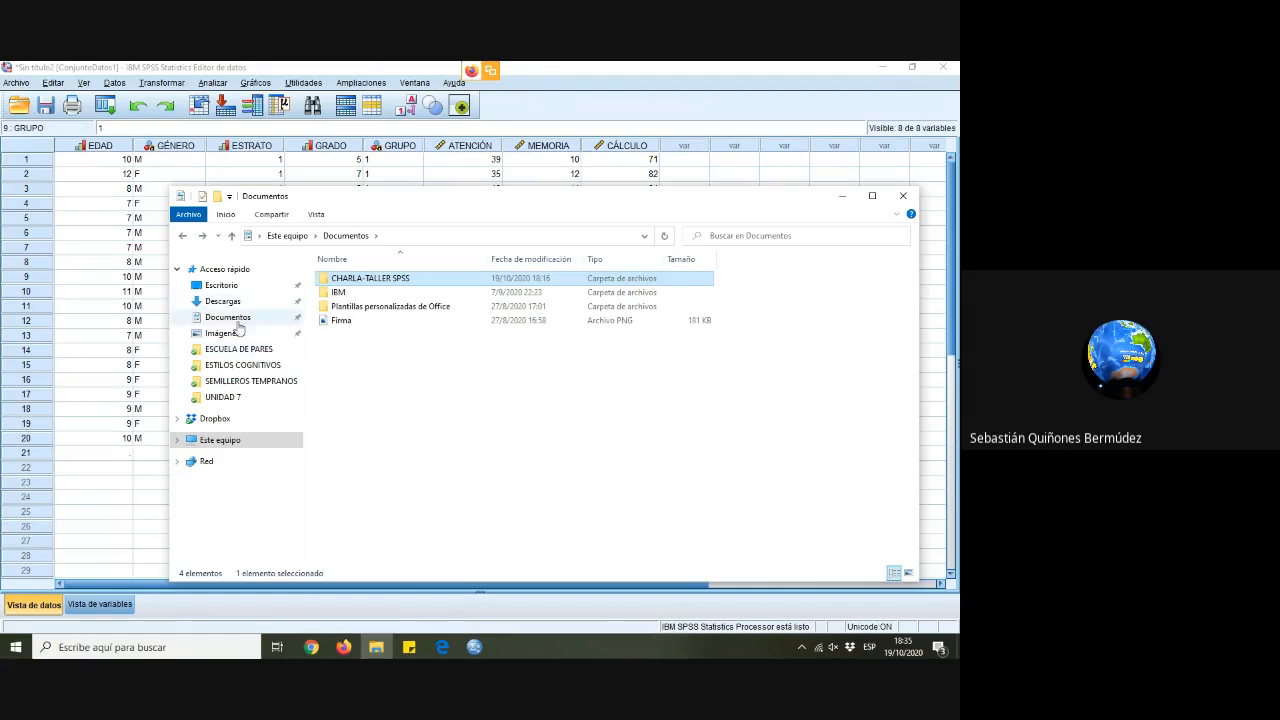
double_click(369, 279)
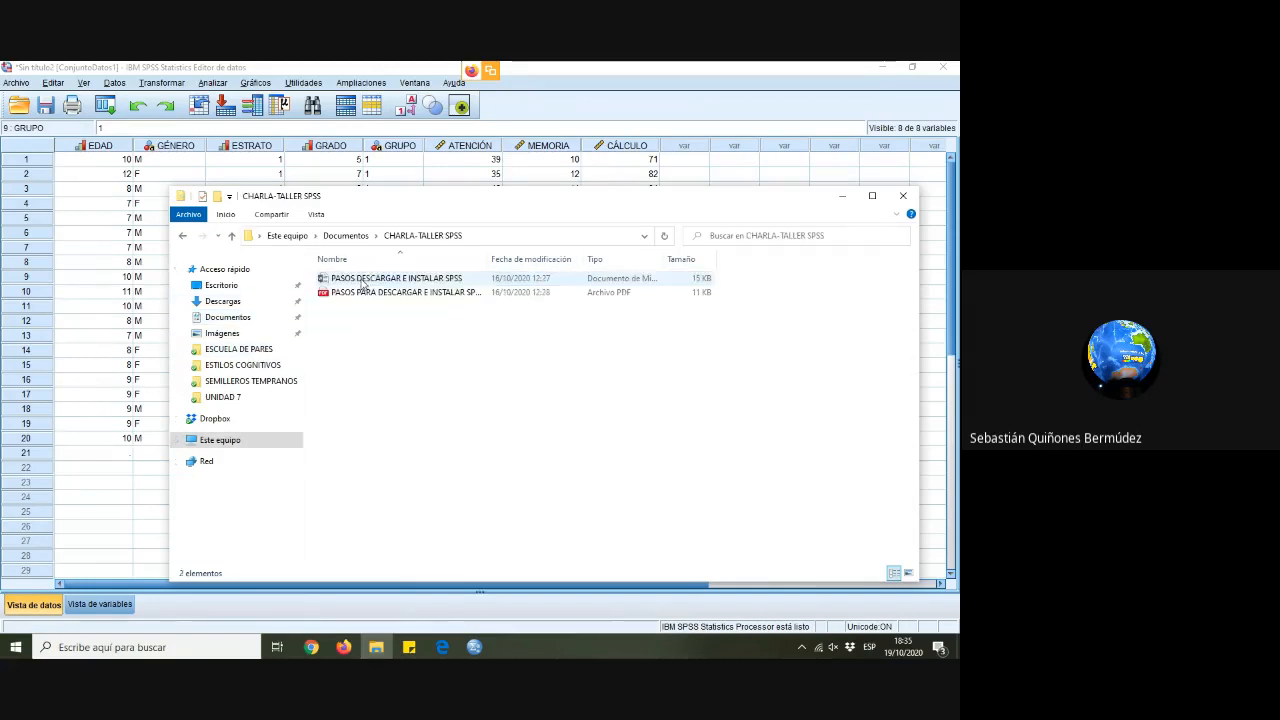
Open the BASE DE DATOS PARA EJERCICIO workbook from the desktop in Excel and select the first GRUPO entry
click(957, 648)
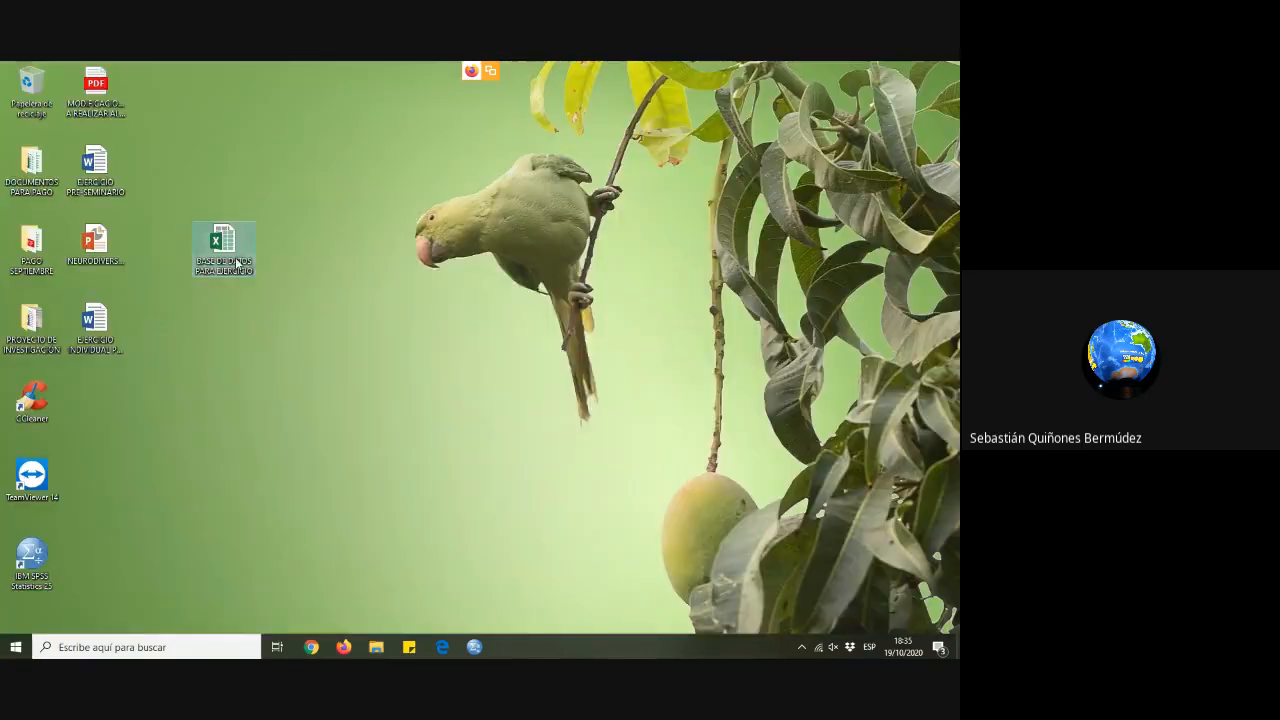
double_click(234, 258)
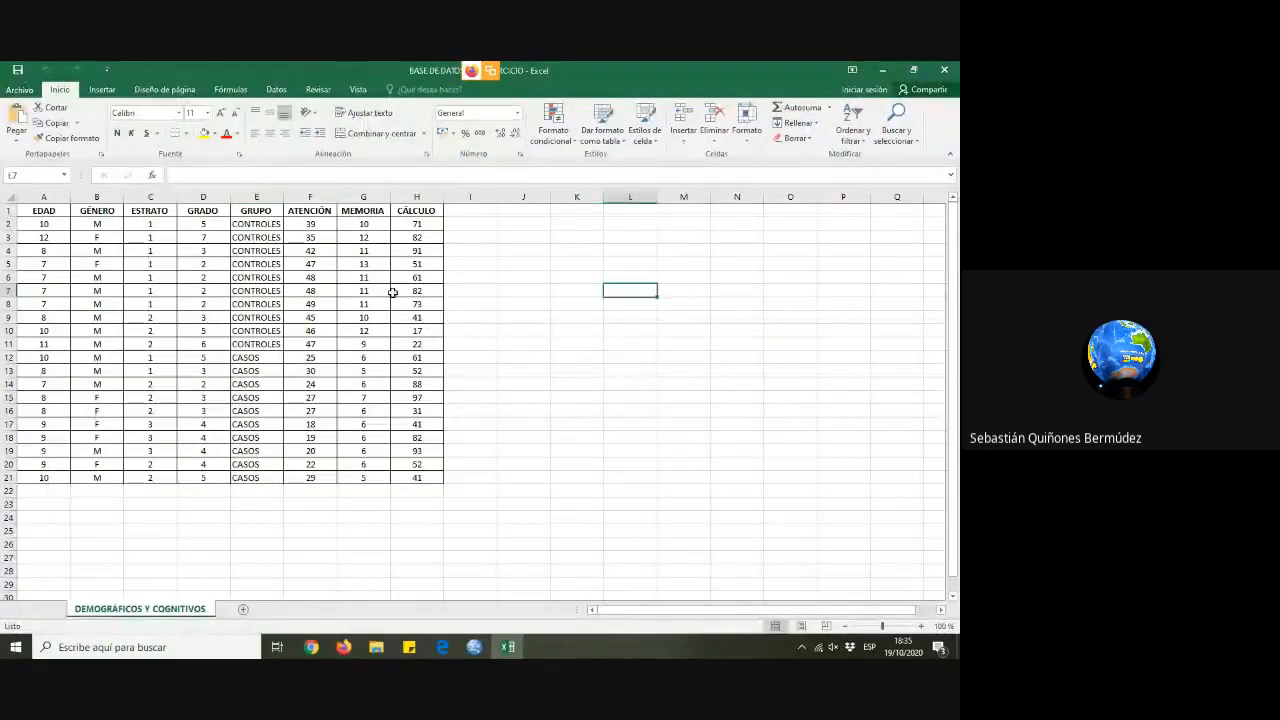
click(256, 224)
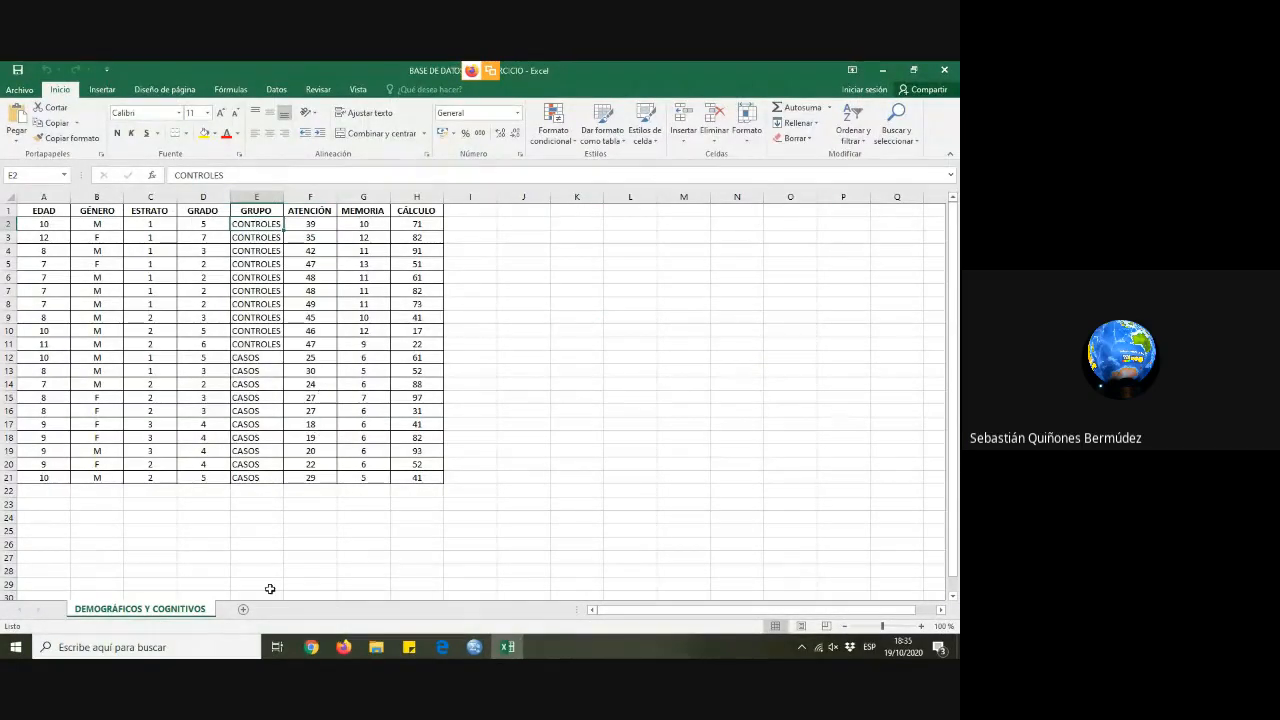
Write a coding key beside the table in K11:L12, with CASOS as 2 and CONTROLES as 1
click(593, 343)
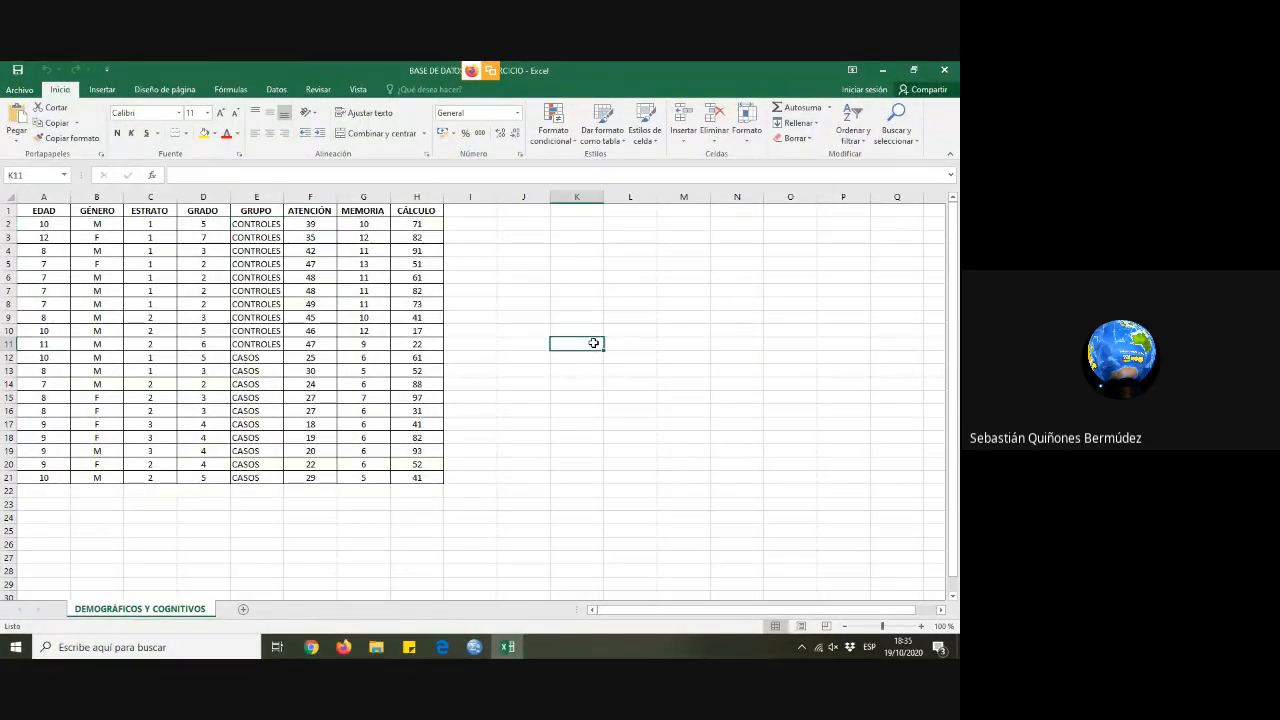
text(CASOS)
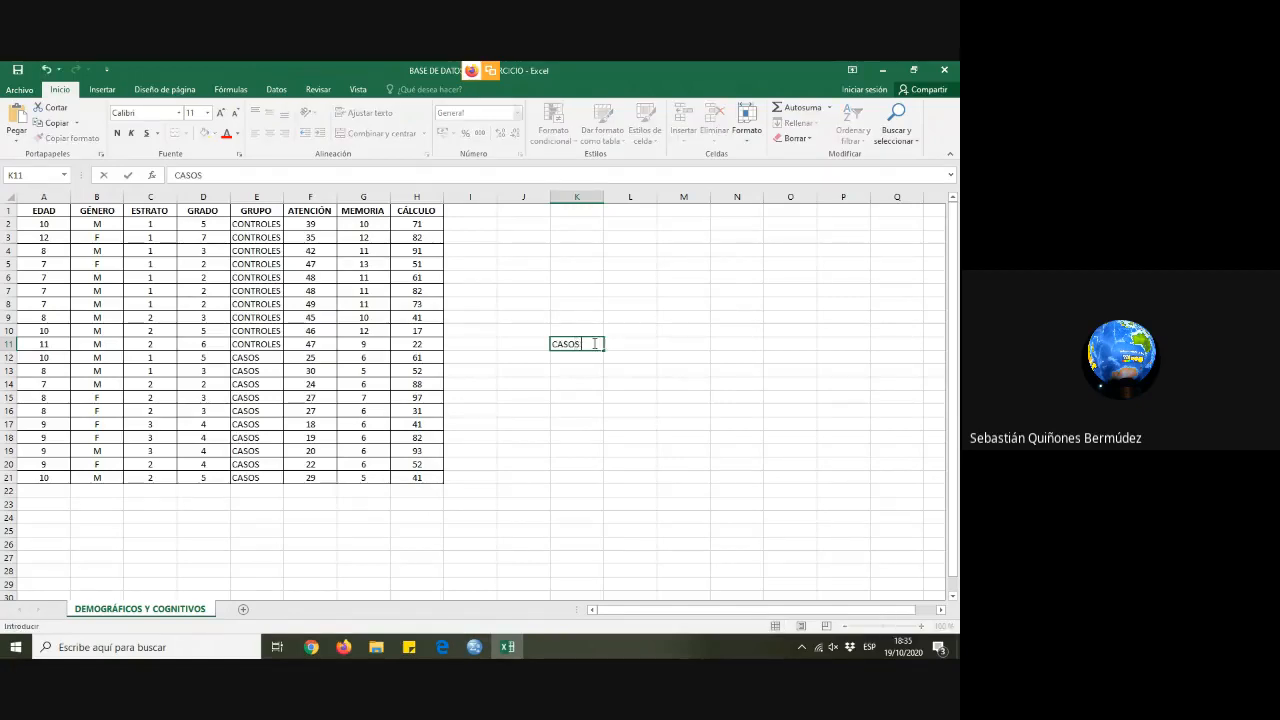
key(Return)
text(CONTR)
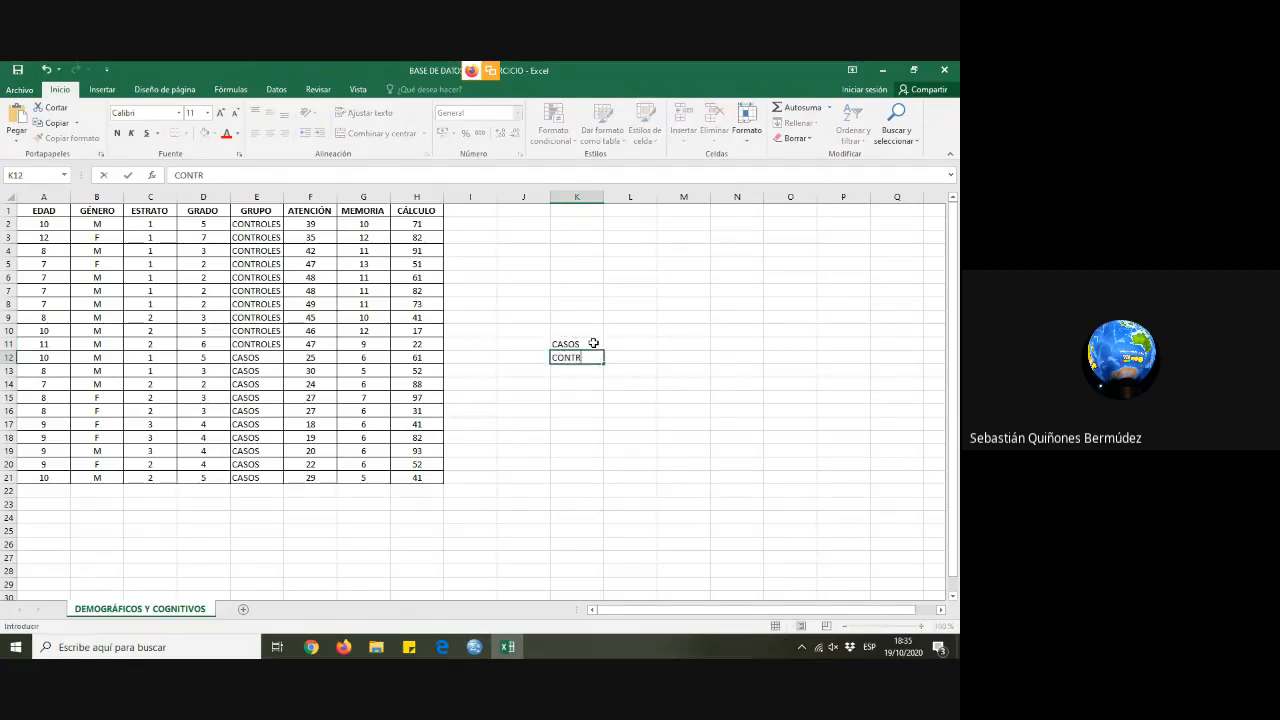
text(OLES)
click(622, 342)
text(2)
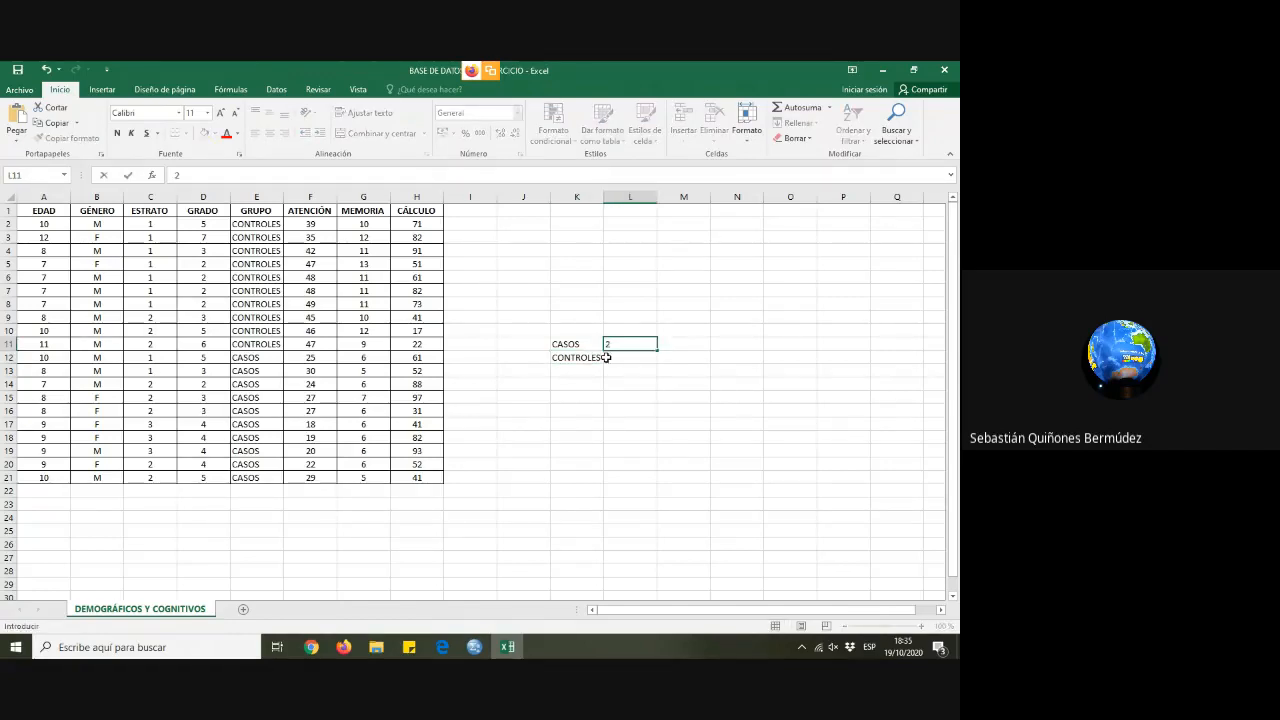
click(609, 357)
text(1)
click(673, 359)
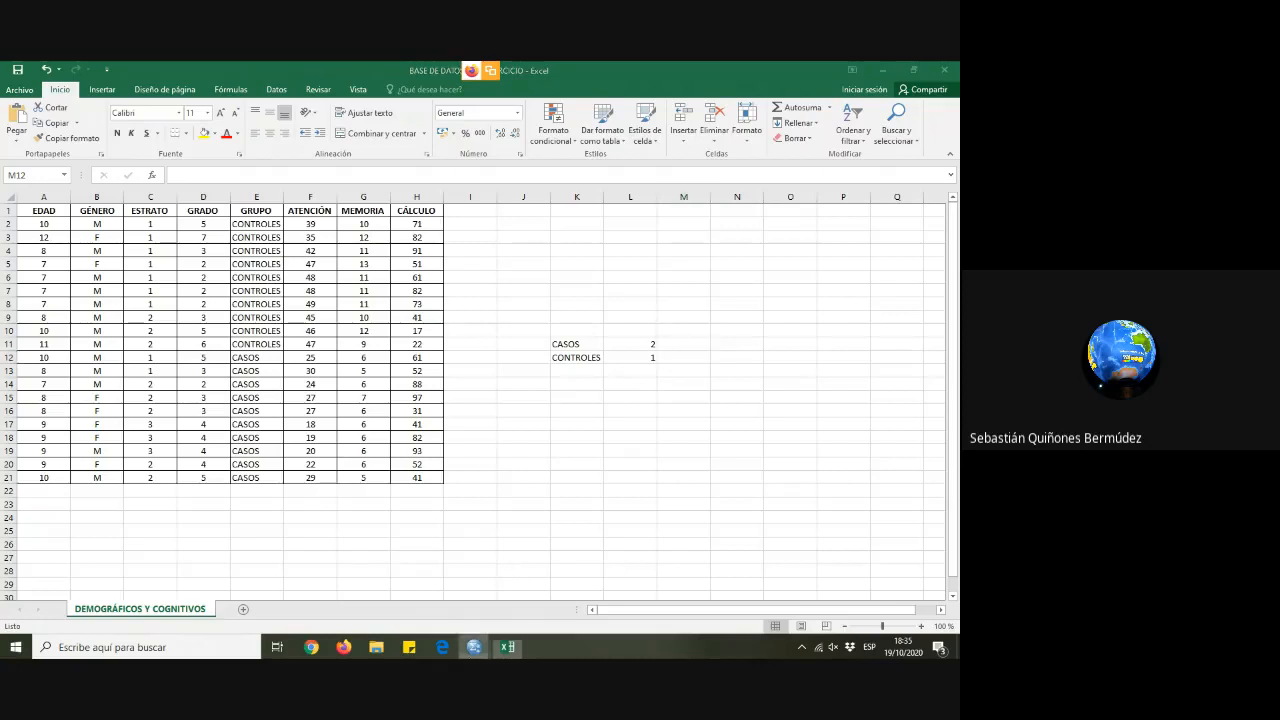
Switch back to the SPSS data editor and examine GRUPO in row 11 and the GÉNERO column
click(474, 647)
click(560, 585)
click(415, 307)
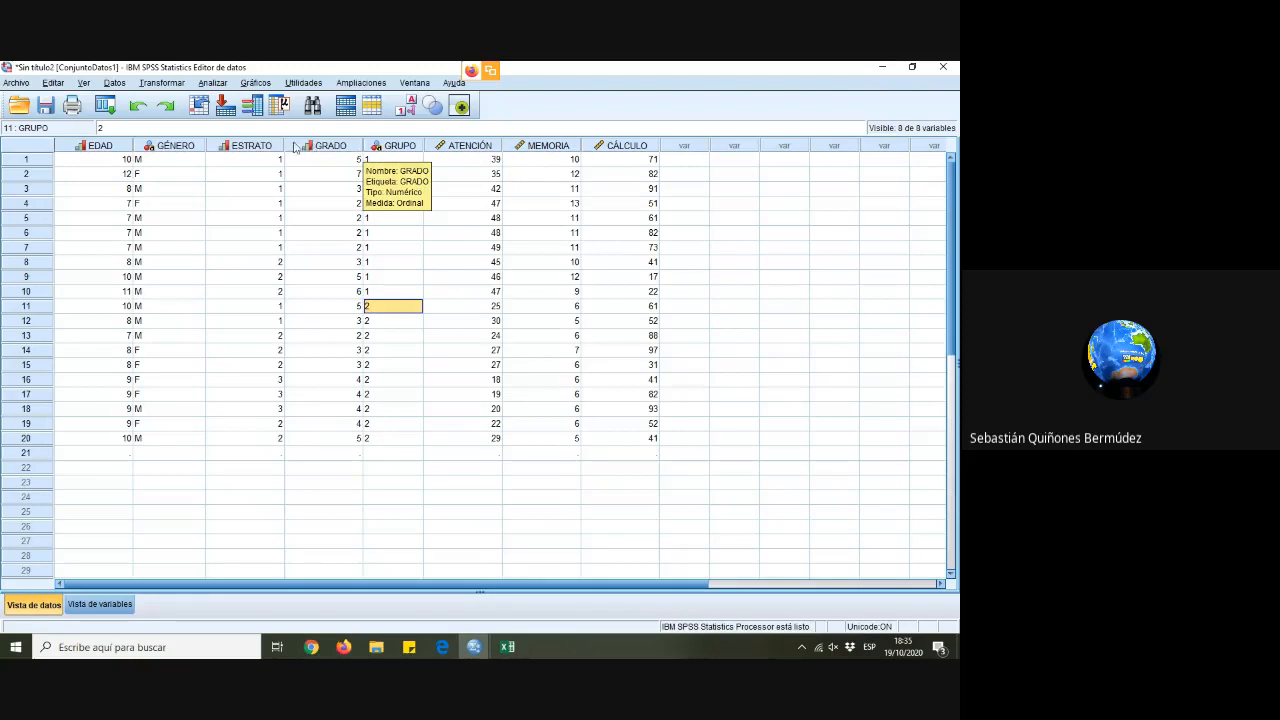
click(187, 148)
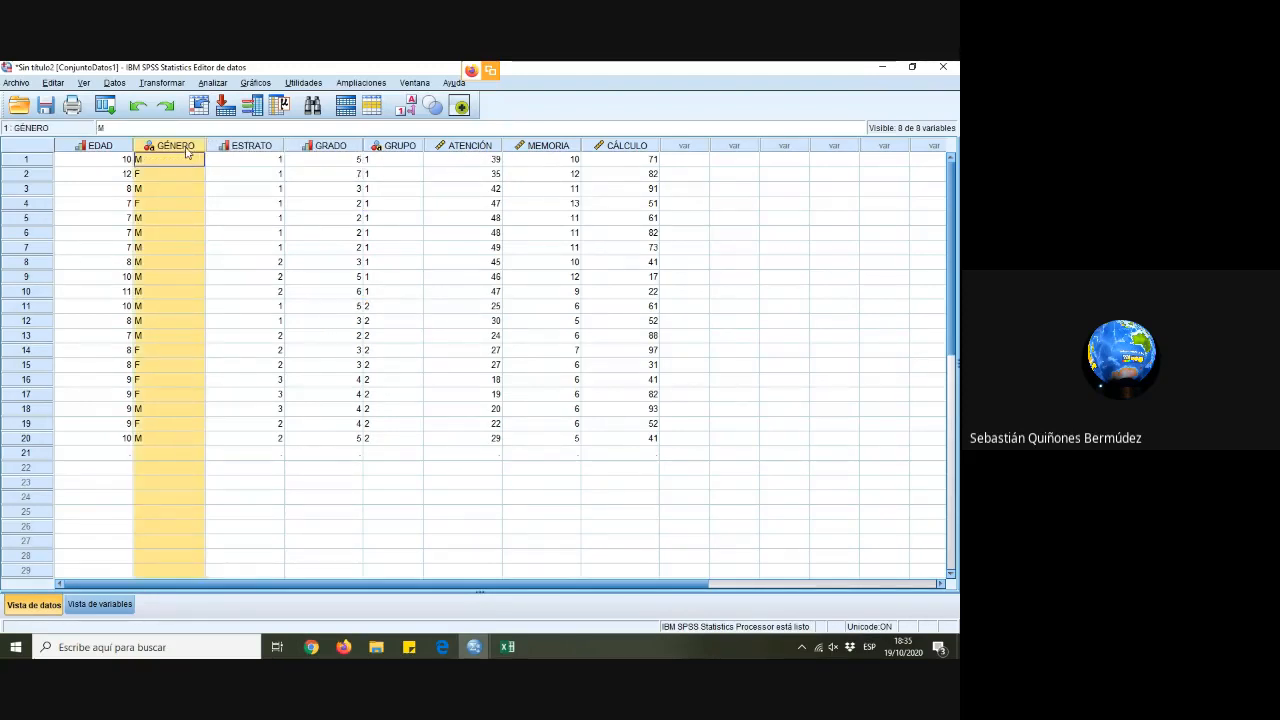
click(177, 189)
Recode the GÉNERO entries in rows 1 to 20 as numbers, using 1 for M and 2 for F
click(167, 162)
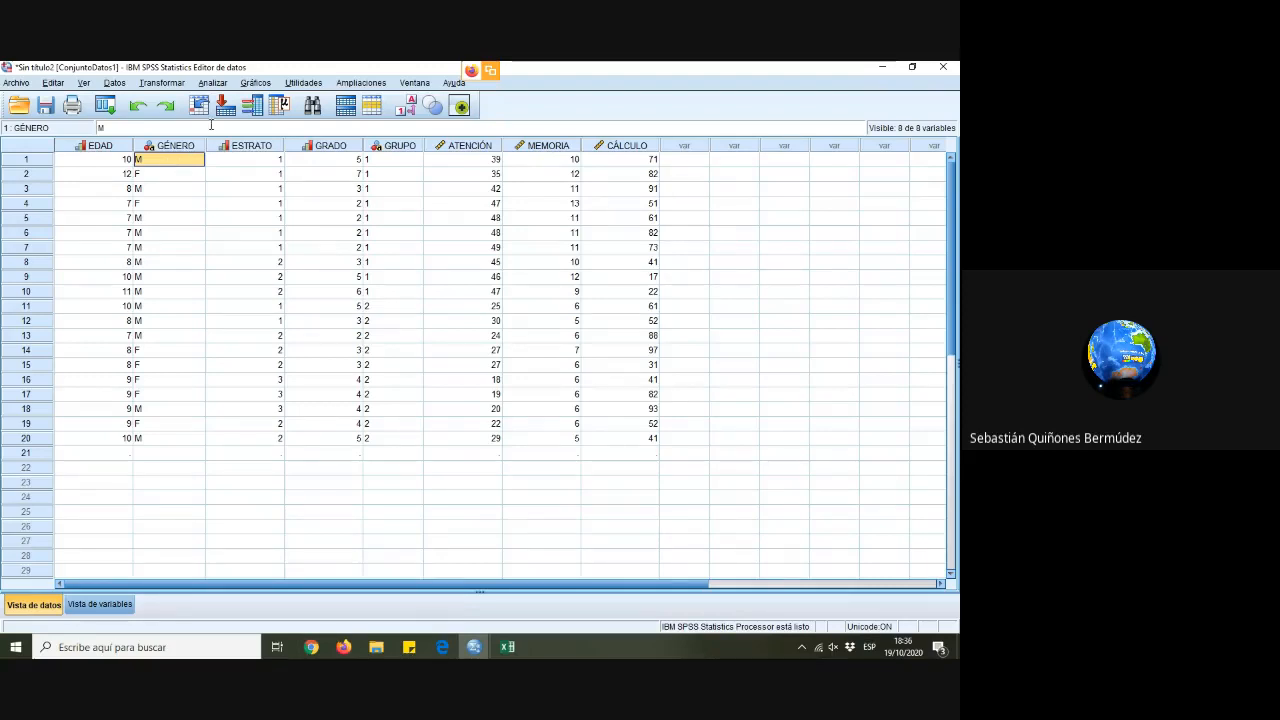
text(1)
click(157, 187)
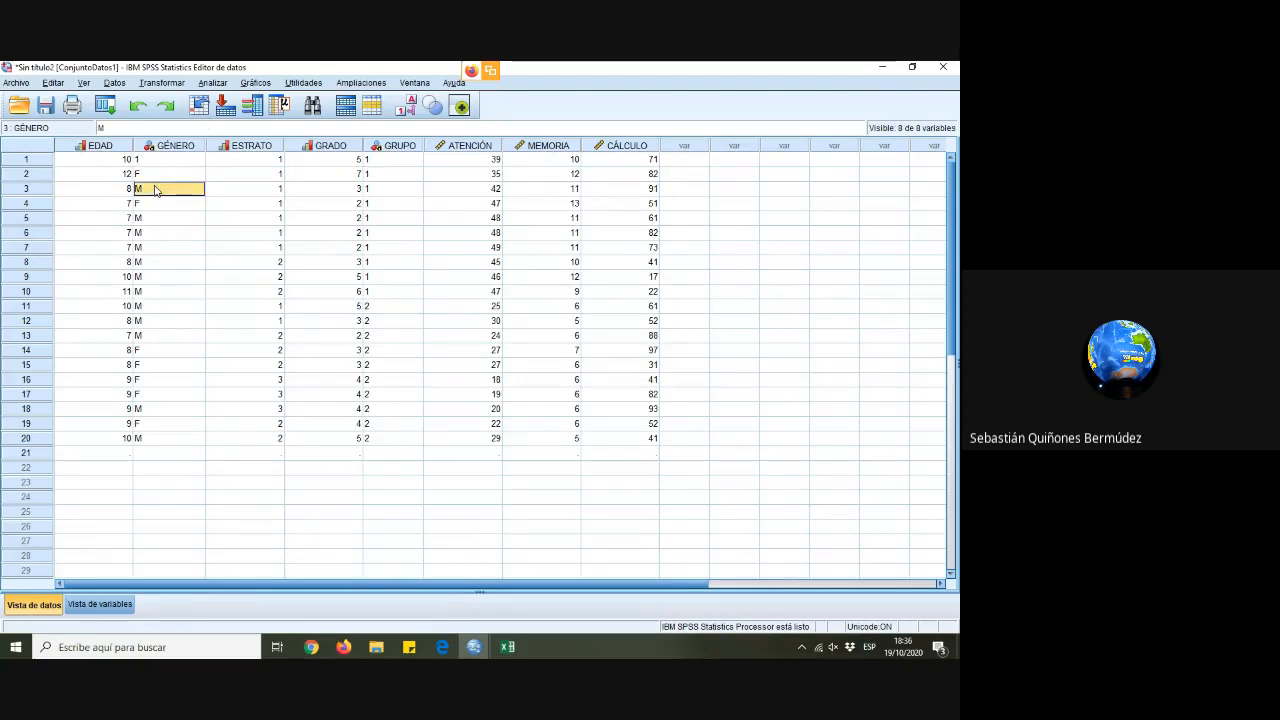
text(1)
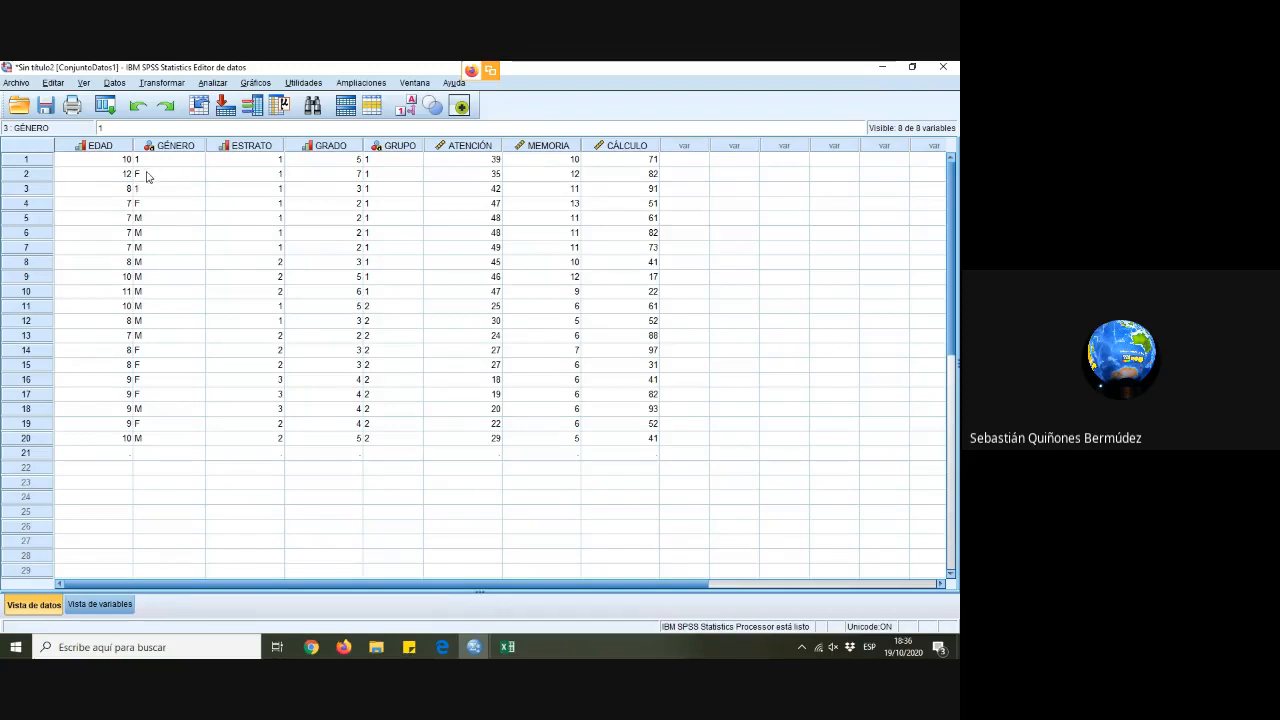
click(146, 174)
text(2)
click(153, 205)
text(2)
key(Return)
text(1)
key(Return)
text(1)
key(Return)
text(1)
key(Return)
text(1)
key(Return)
text(1)
key(Return)
text(1)
key(Return)
text(1)
key(Return)
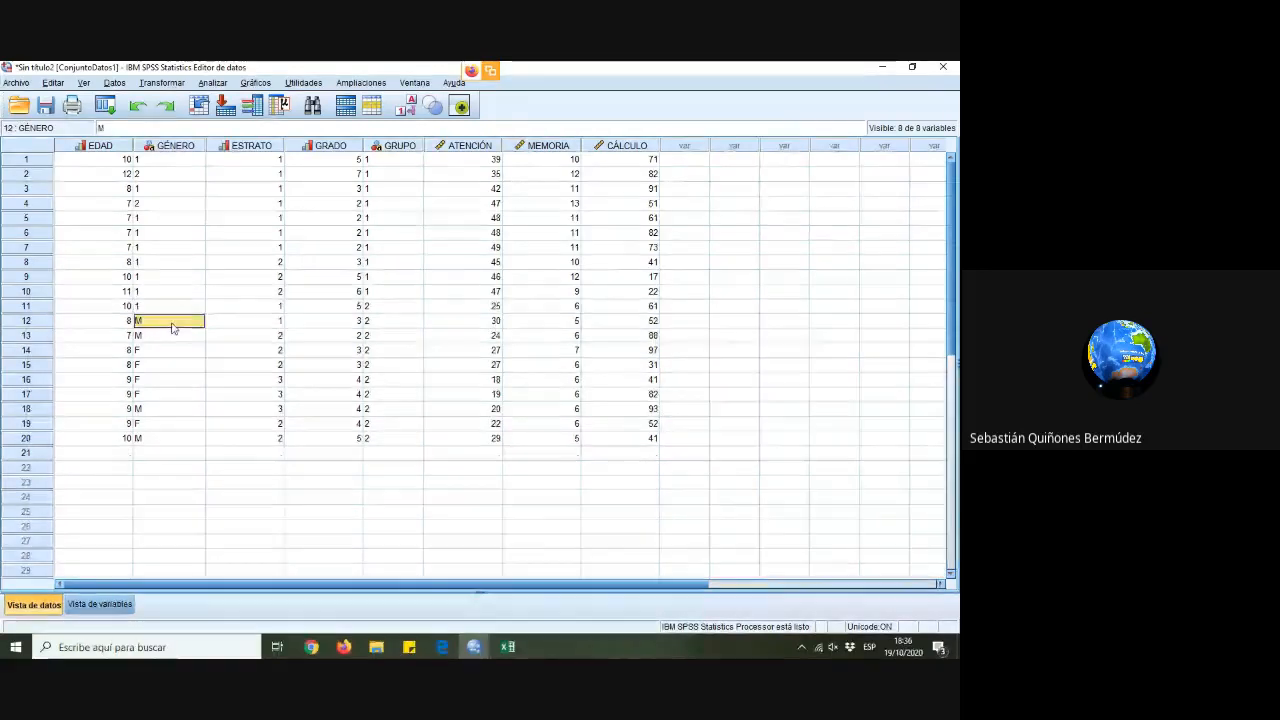
text(1)
key(Return)
text(1)
key(Return)
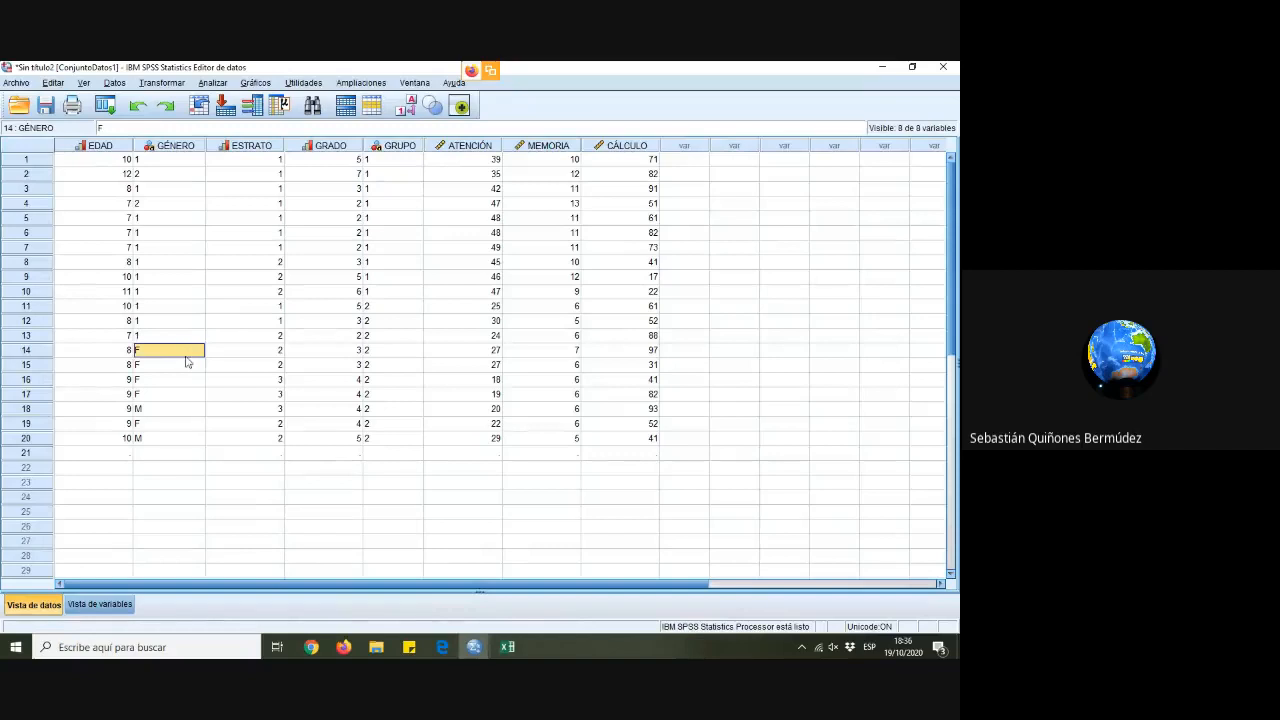
text(2)
key(Return)
text(2)
key(Return)
text(2)
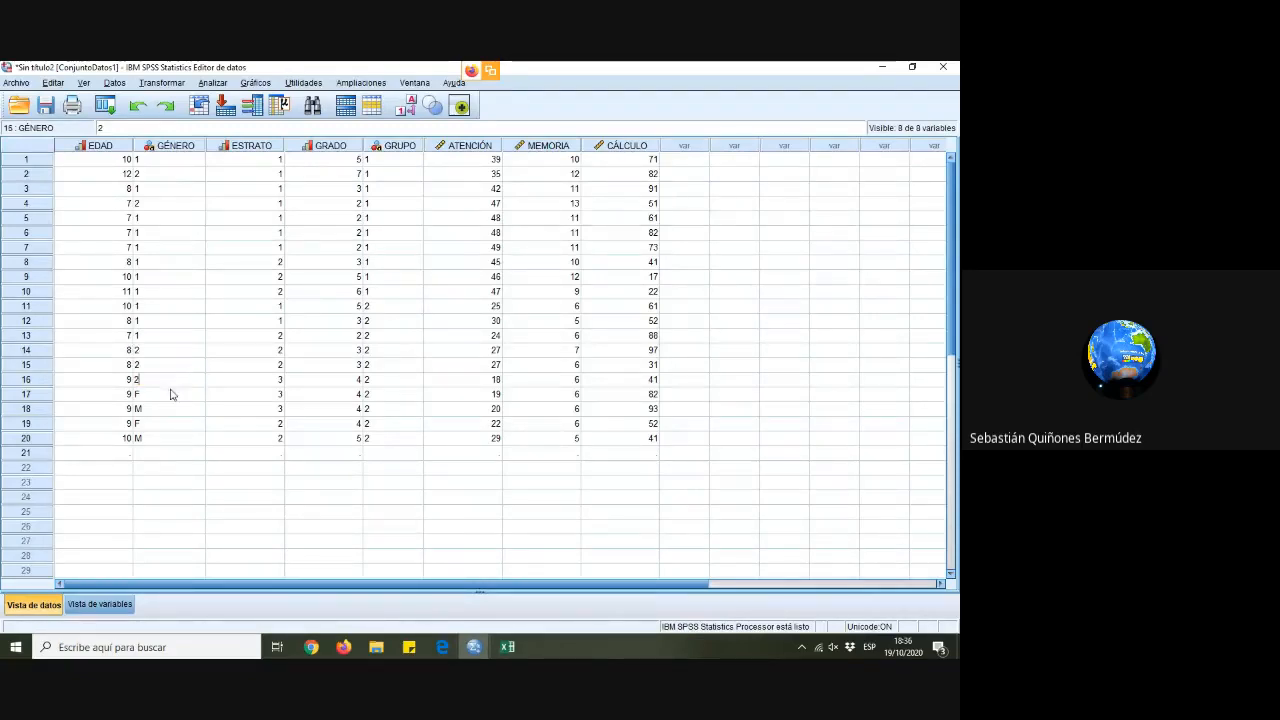
key(Return)
text(2)
key(Return)
text(1)
key(Return)
text(2)
key(Return)
text(1)
Switch to the Excel workbook and add a gender coding key in K14:L15, with M as 1 and F as 2
click(507, 647)
click(575, 385)
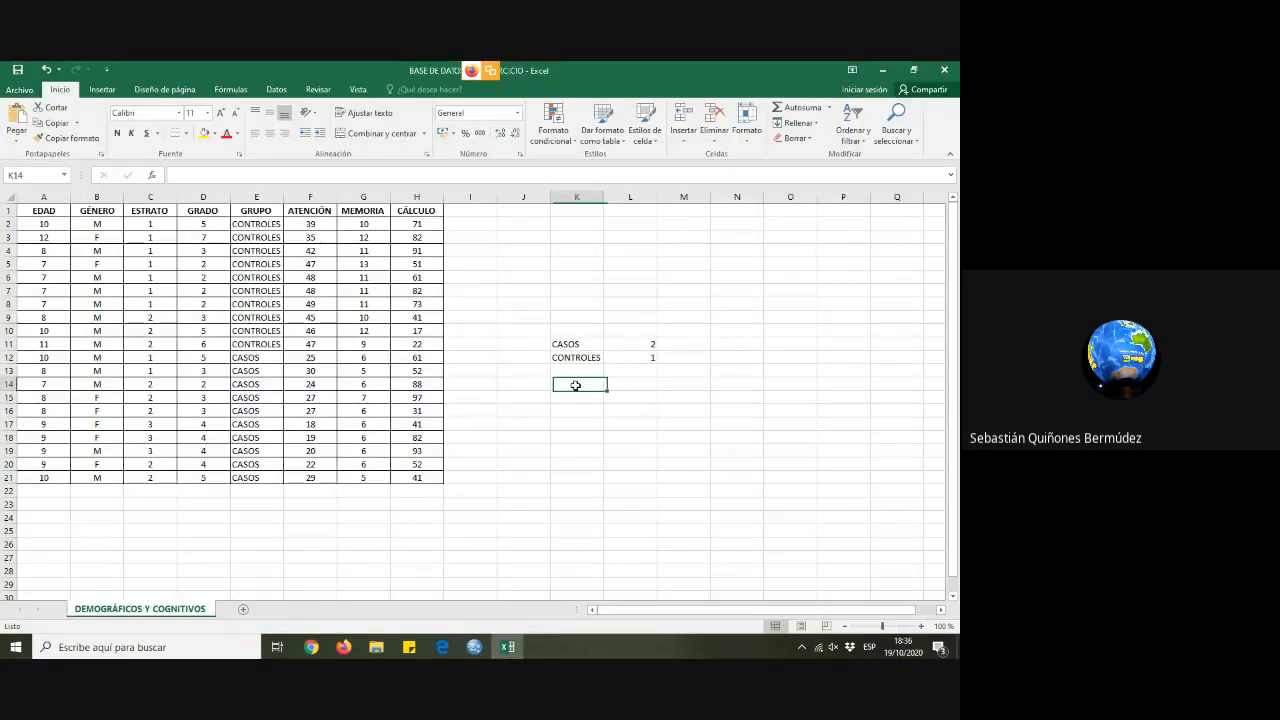
text(M)
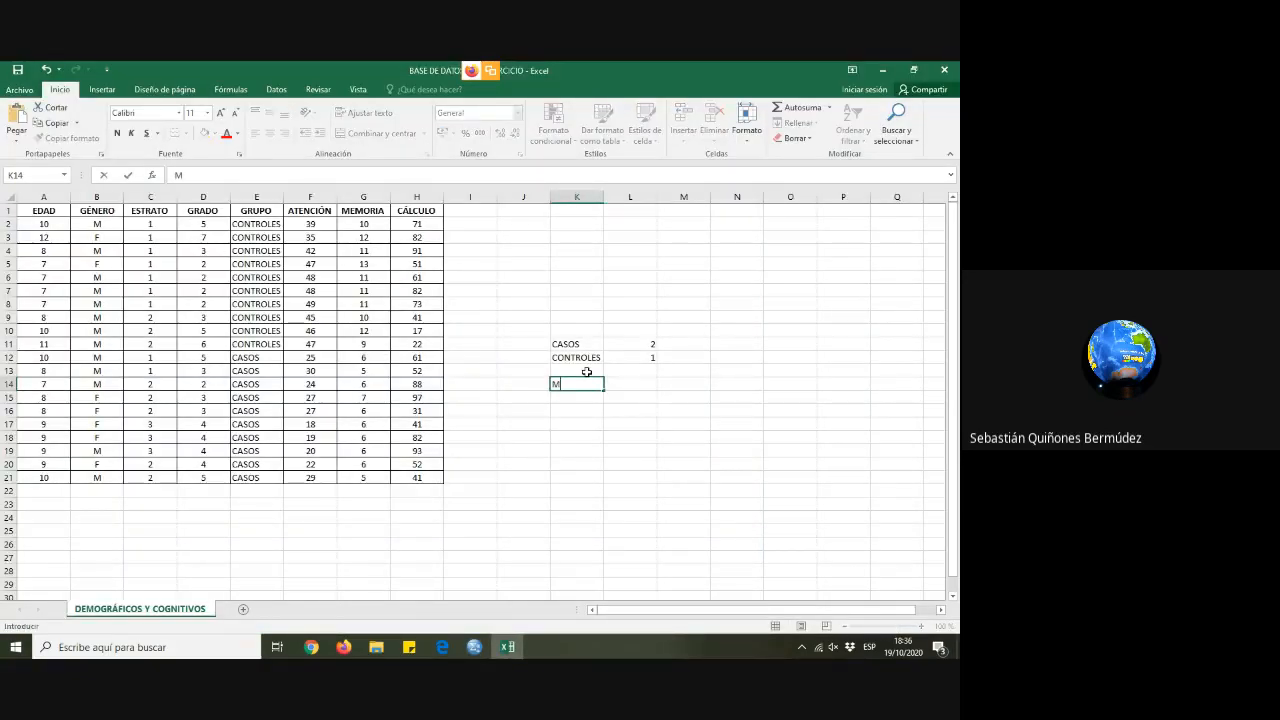
click(626, 381)
text(1)
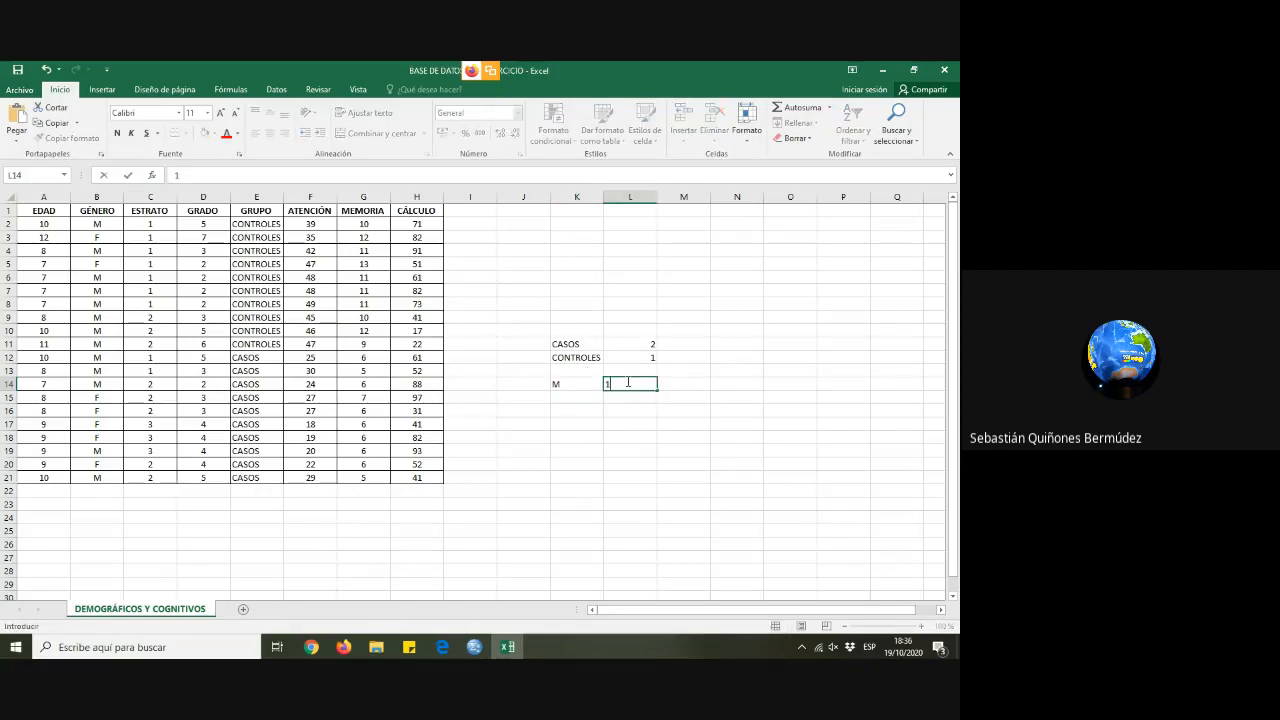
click(591, 397)
text(F)
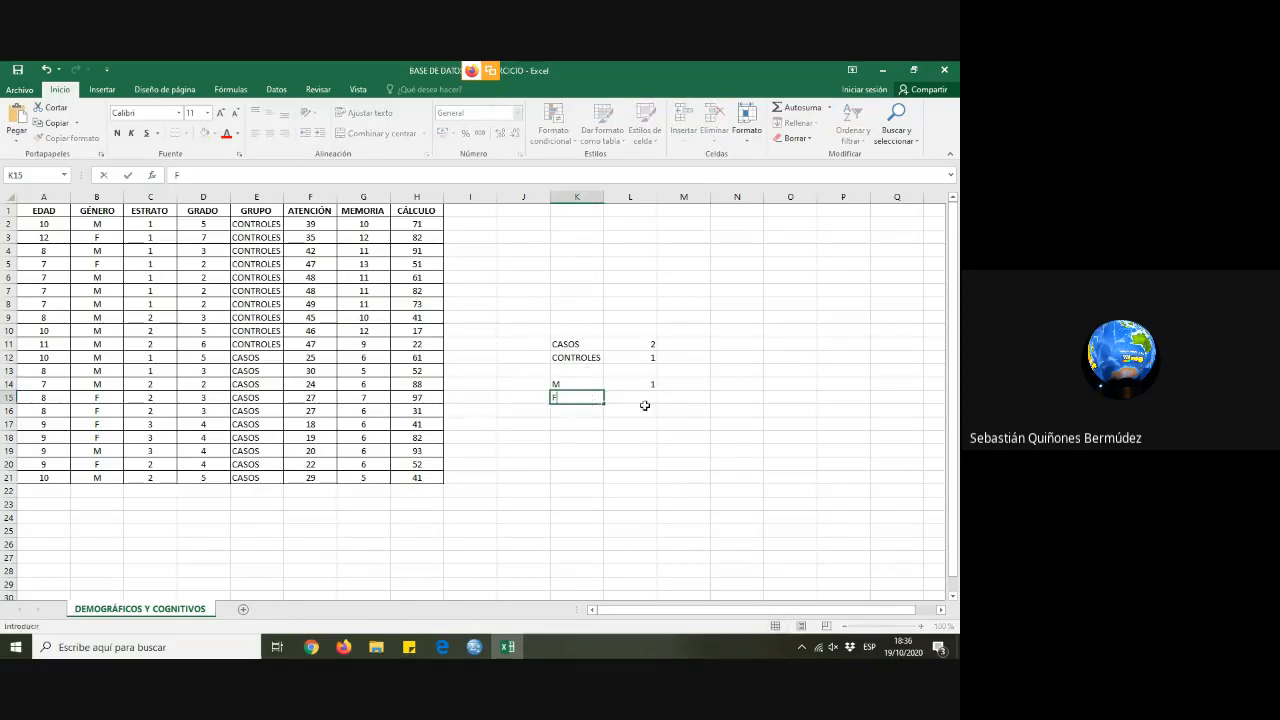
click(648, 400)
text(2)
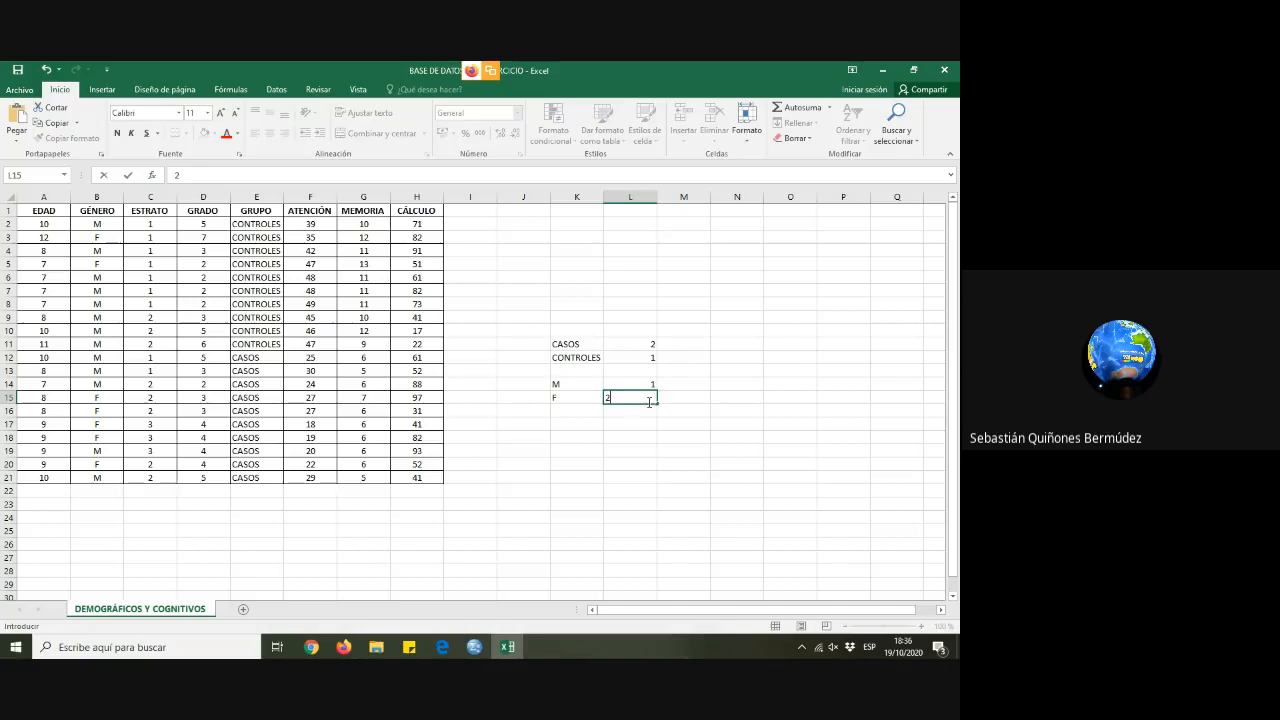
click(738, 425)
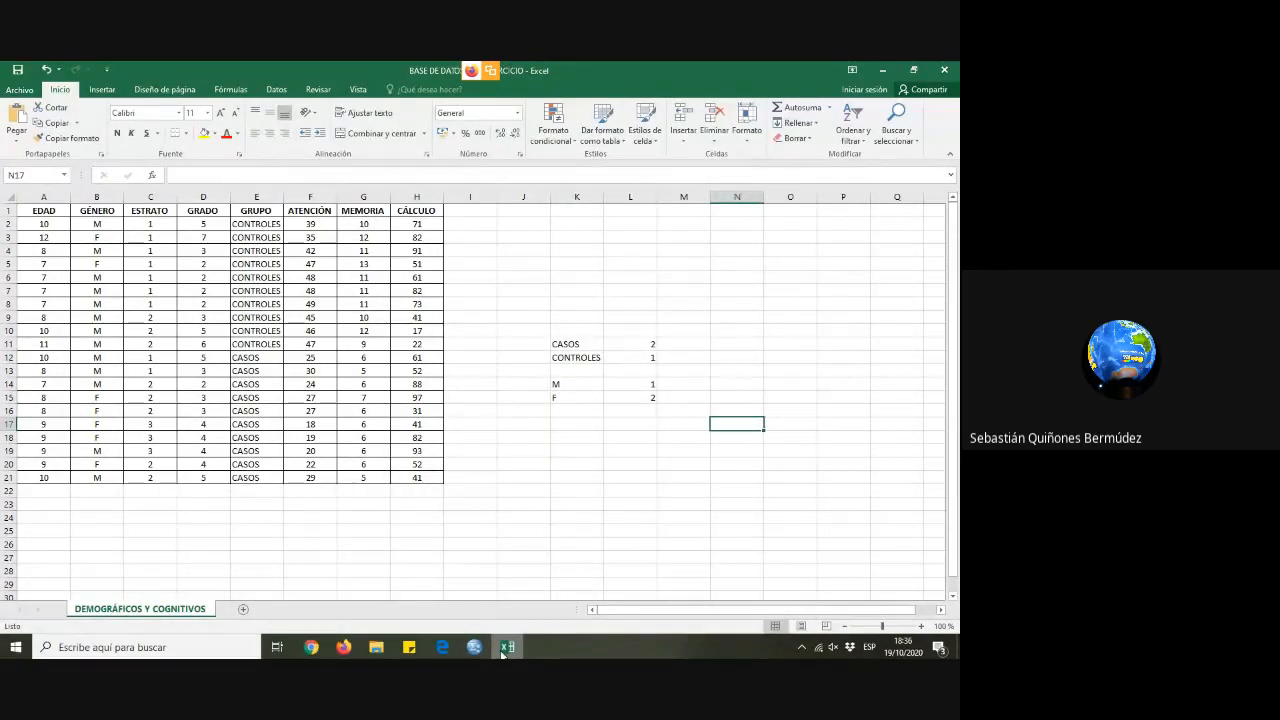
Switch back to the SPSS data editor and open the Descriptivos analysis under descriptive statistics
mouse_move(474, 647)
click(506, 591)
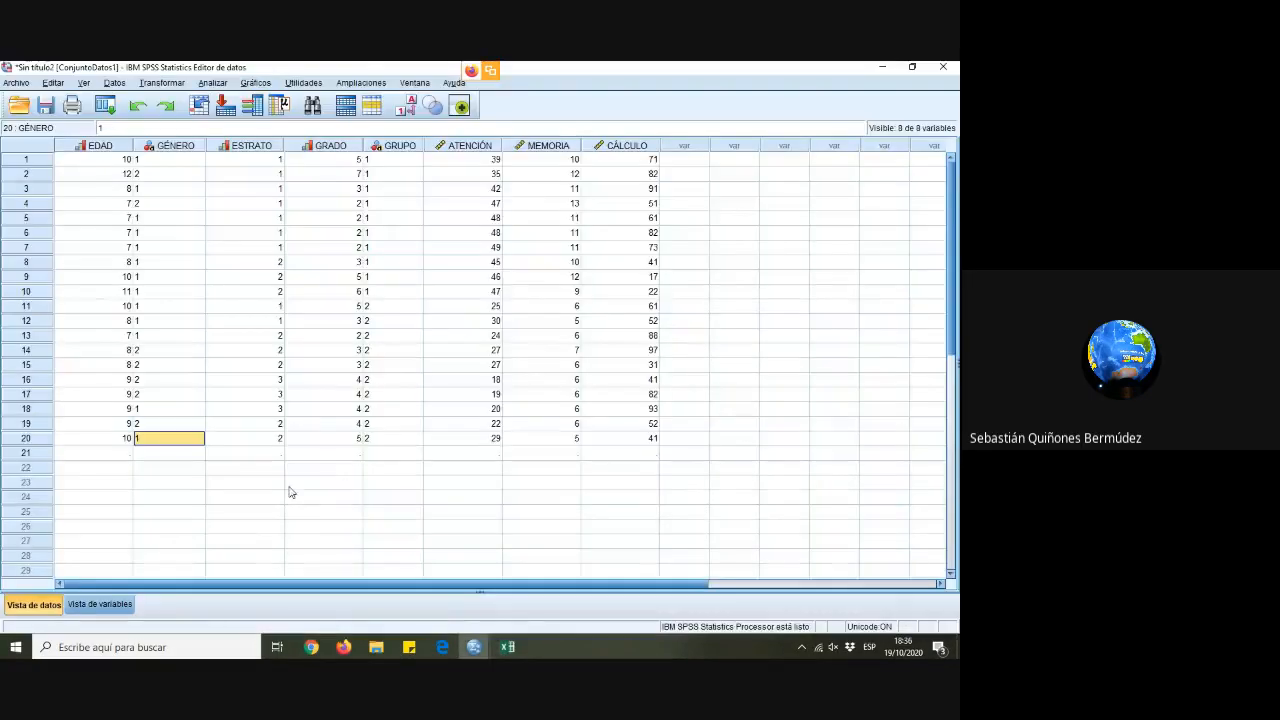
click(281, 487)
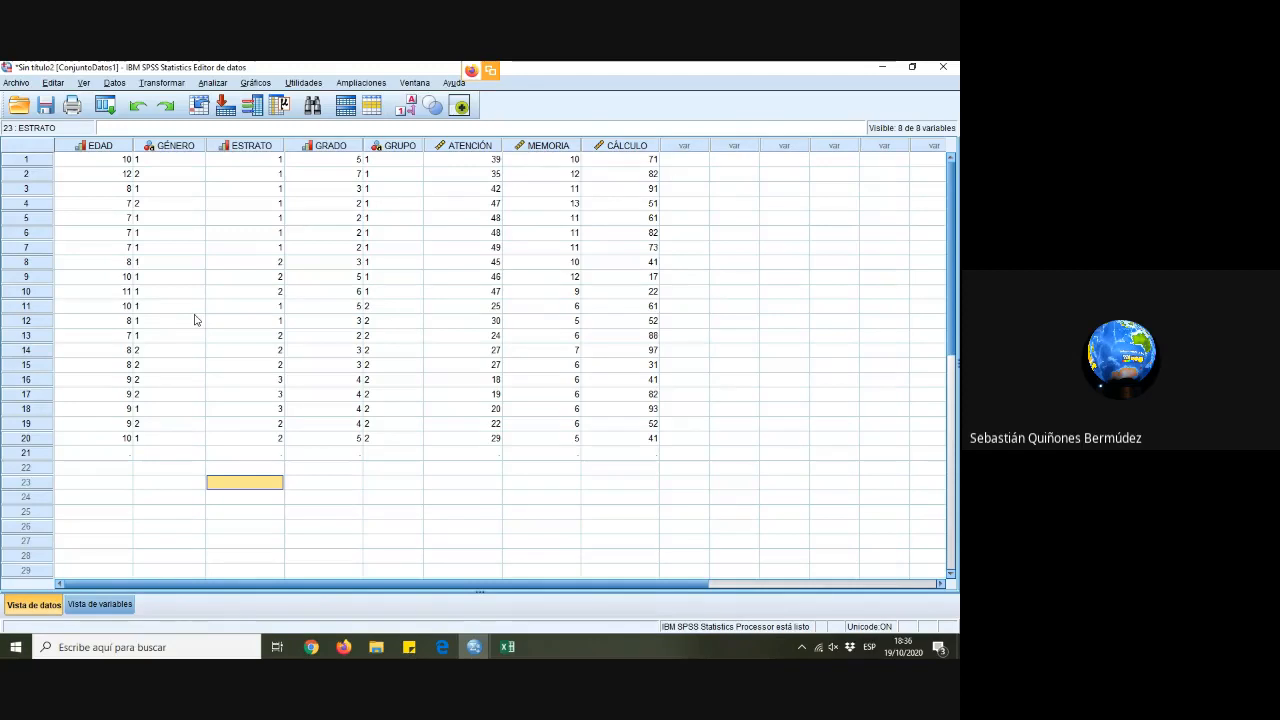
click(213, 83)
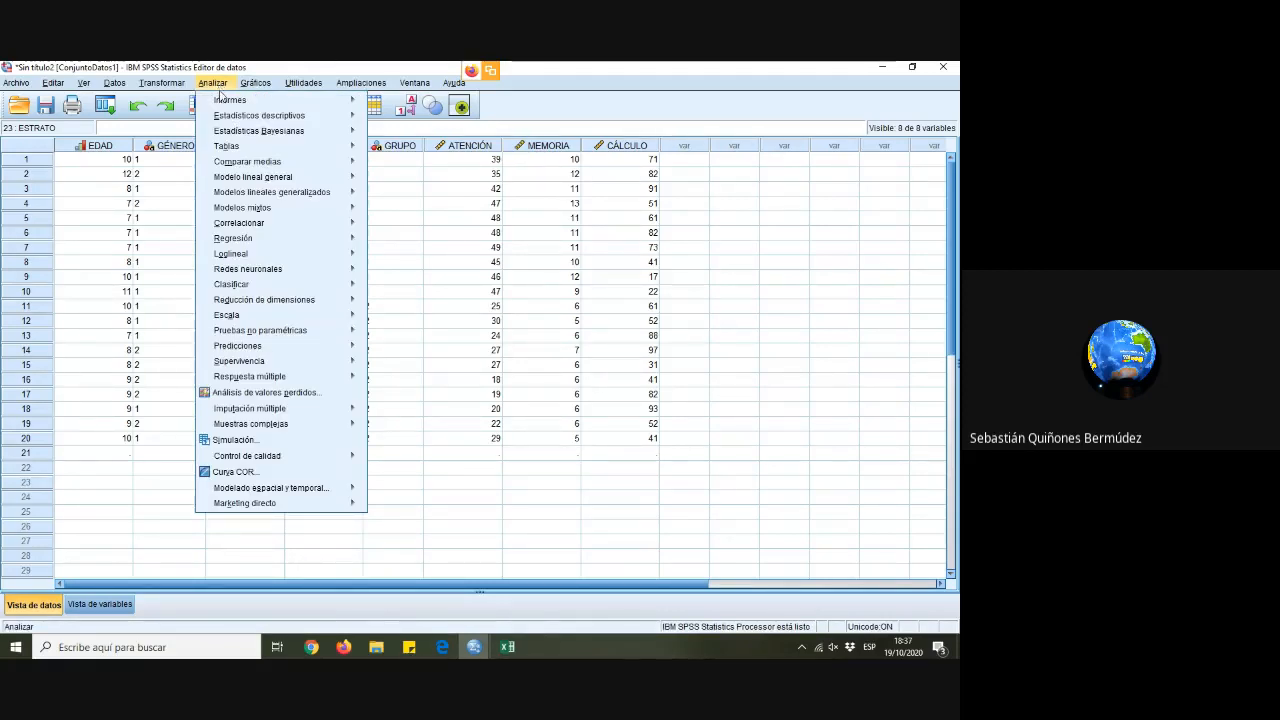
mouse_move(229, 118)
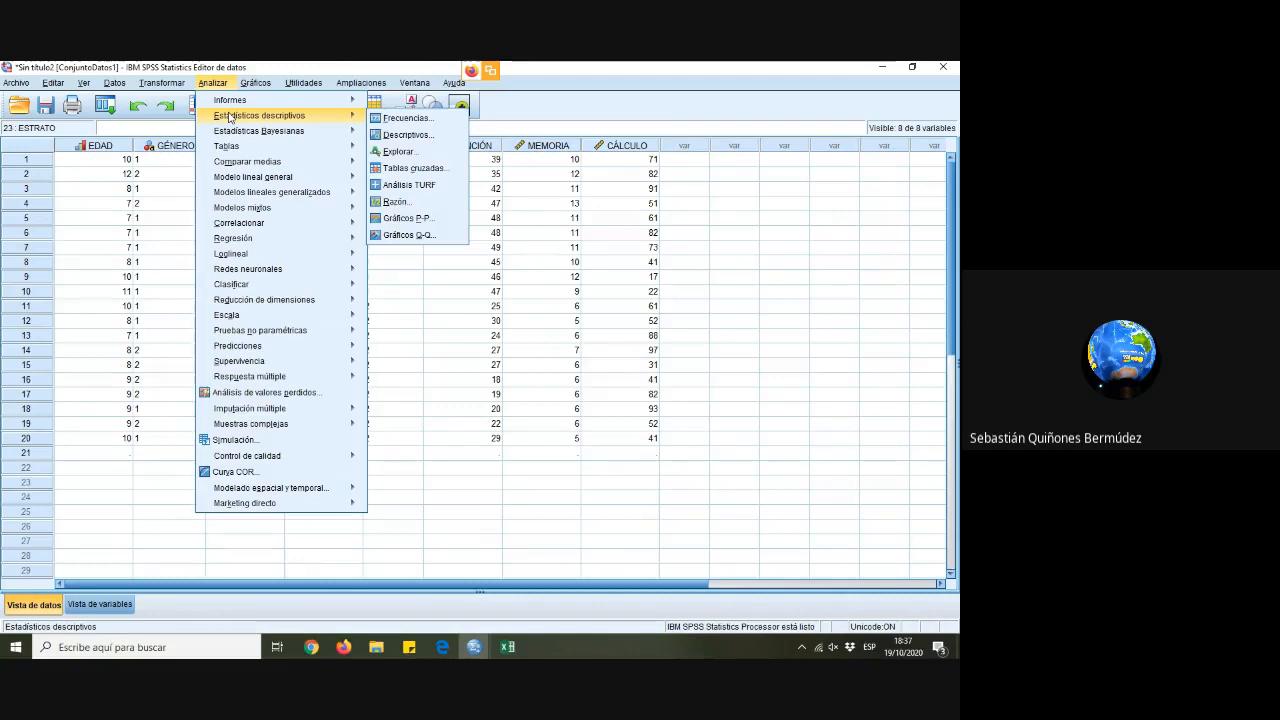
click(414, 136)
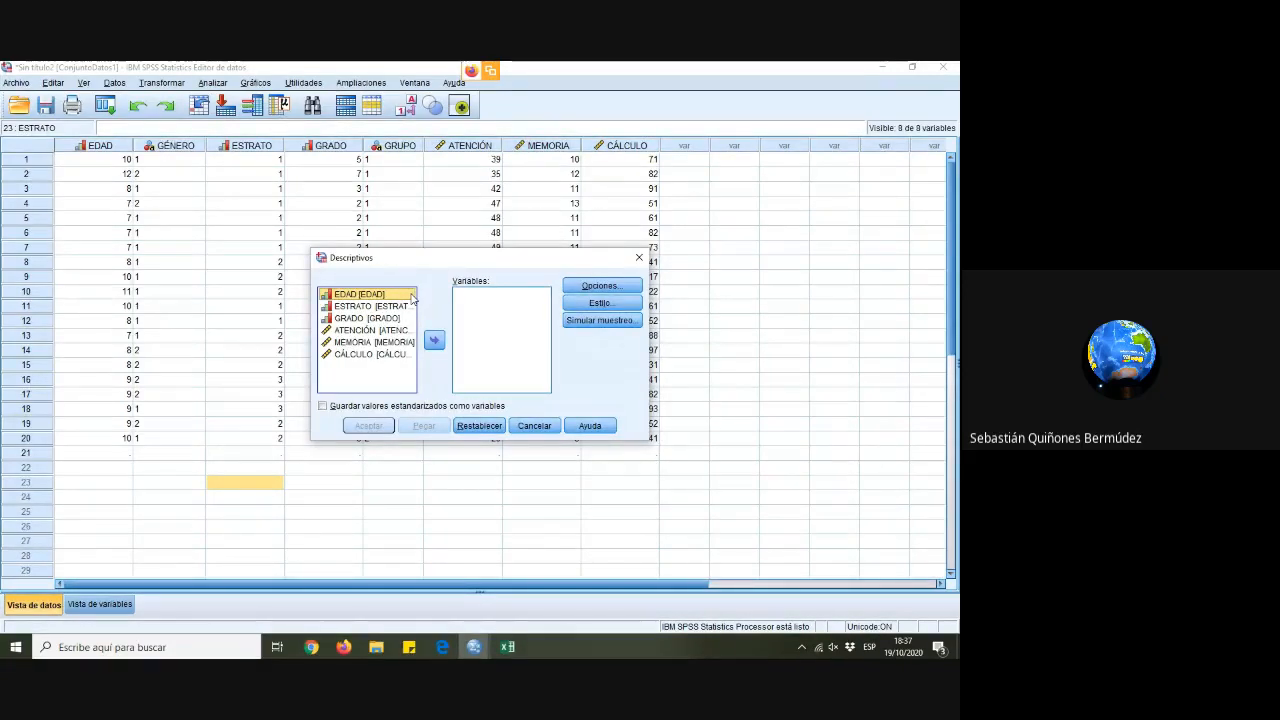
Add EDAD as the only variable of the descriptive analysis
click(396, 306)
click(388, 296)
click(386, 319)
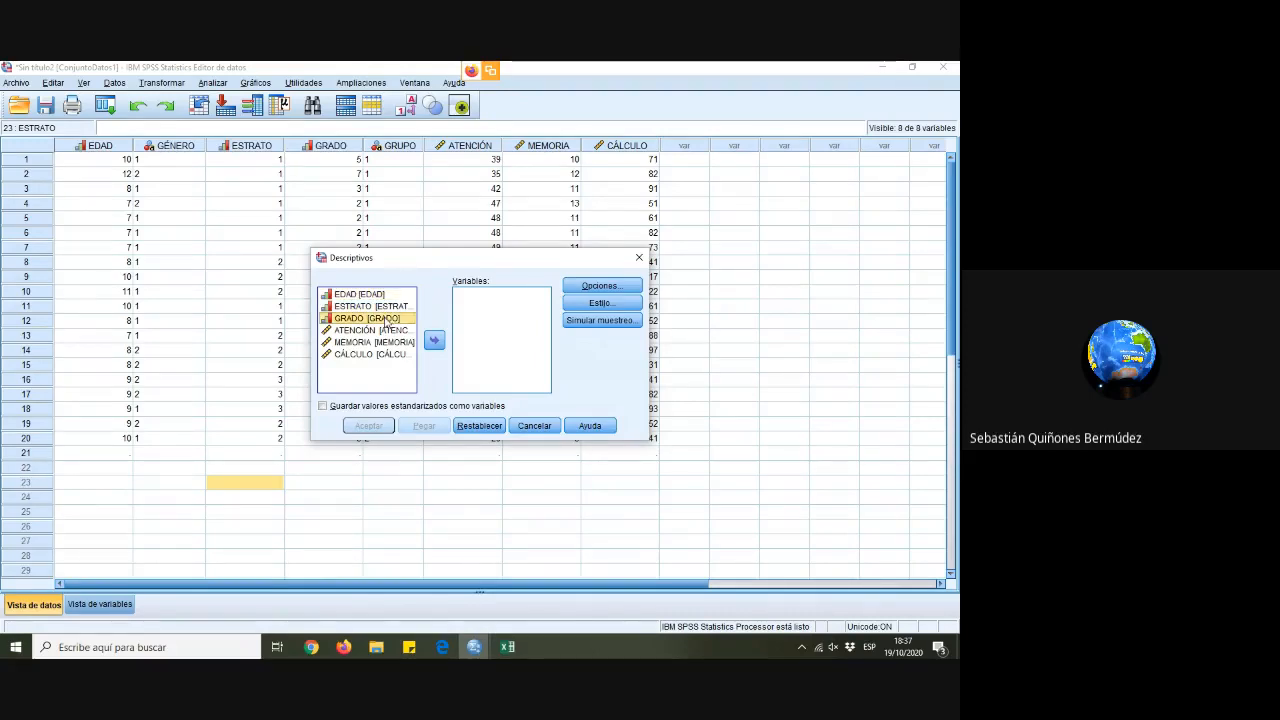
click(381, 296)
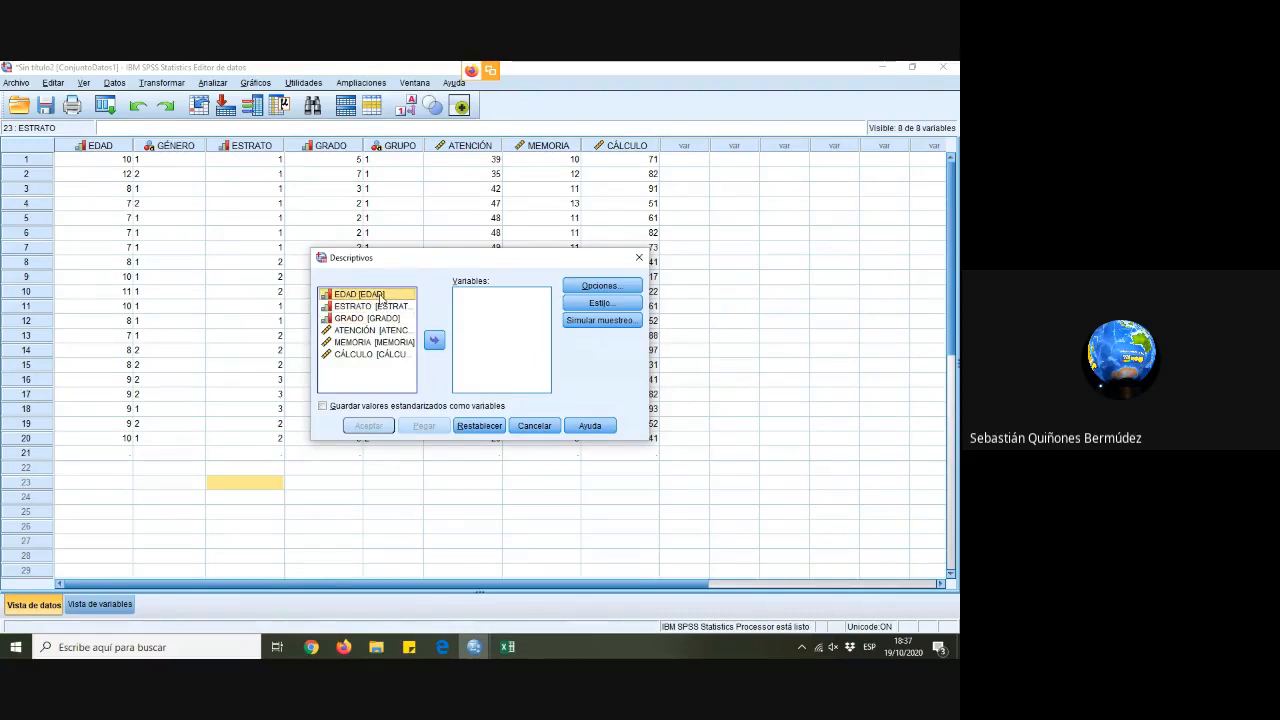
click(434, 341)
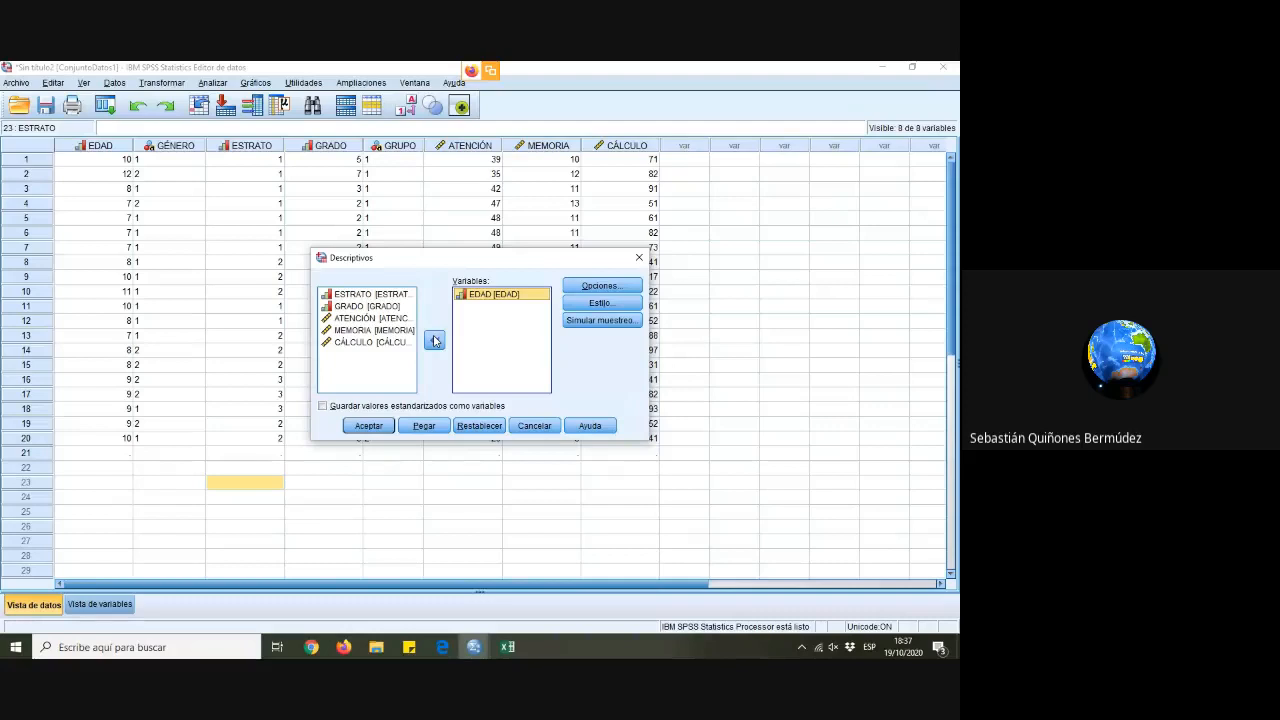
click(434, 341)
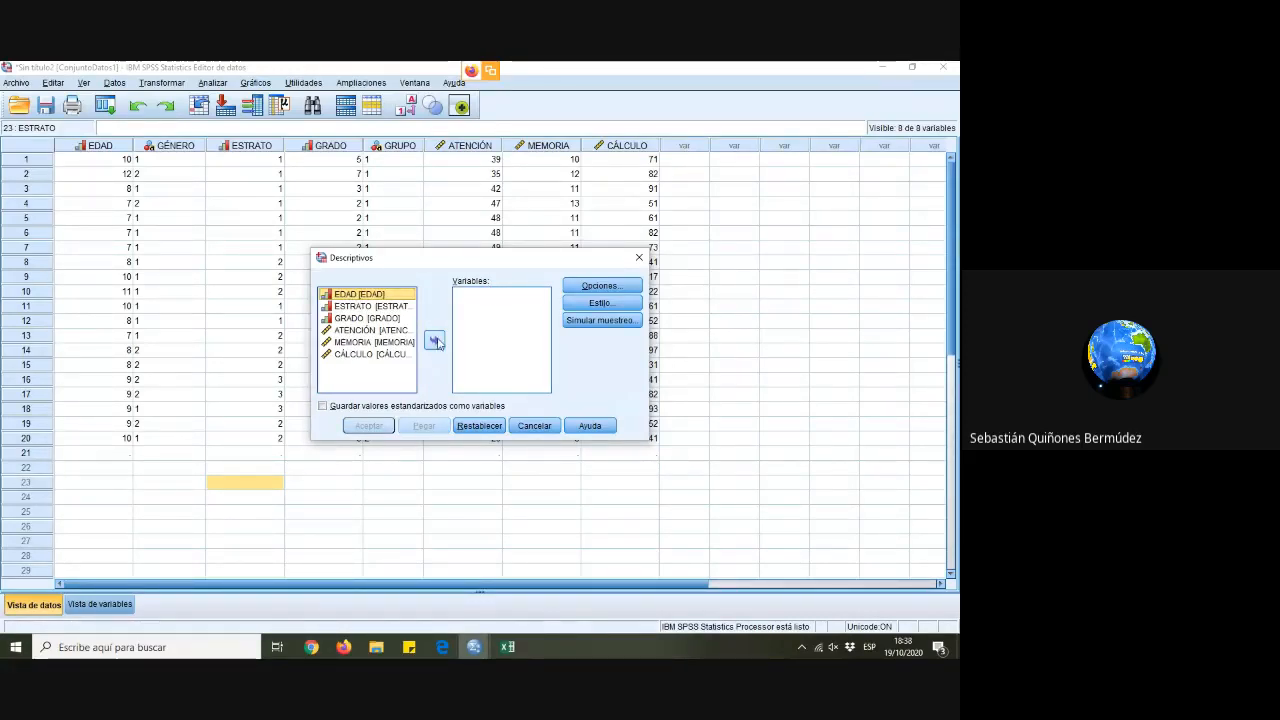
click(434, 341)
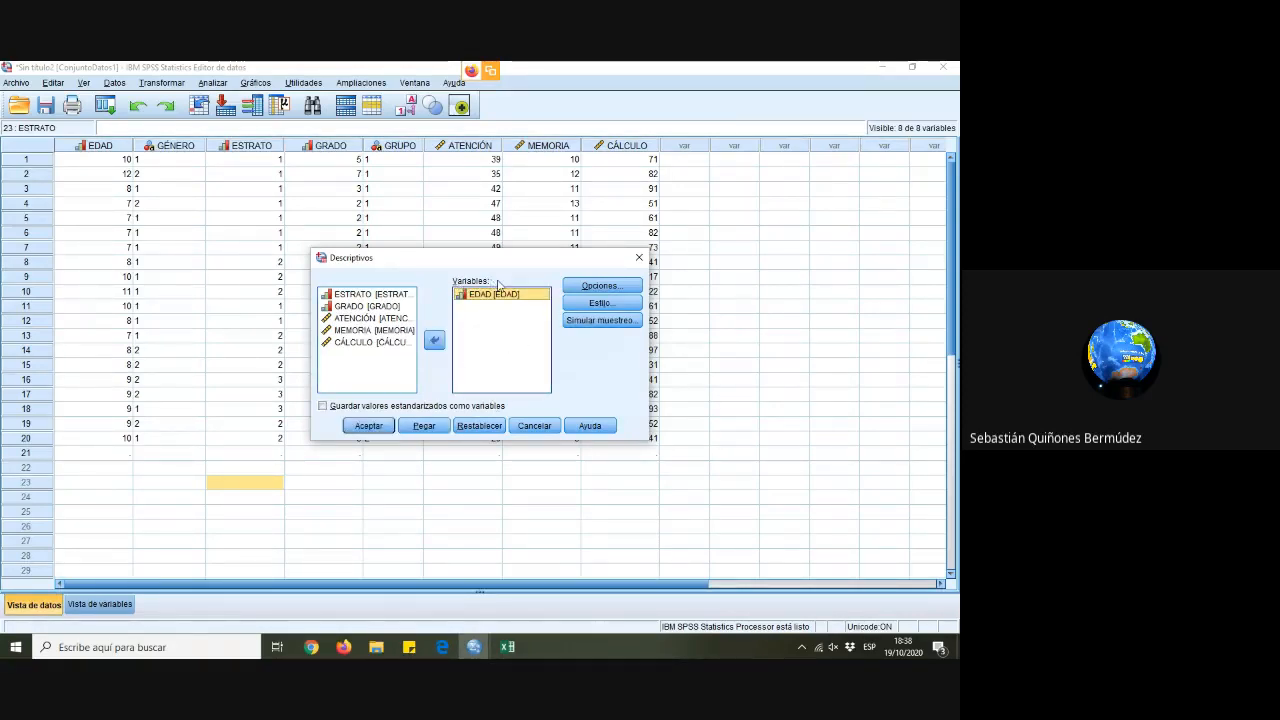
Keep mean, standard deviation, minimum and maximum as the requested statistics and run the descriptive analysis
click(601, 286)
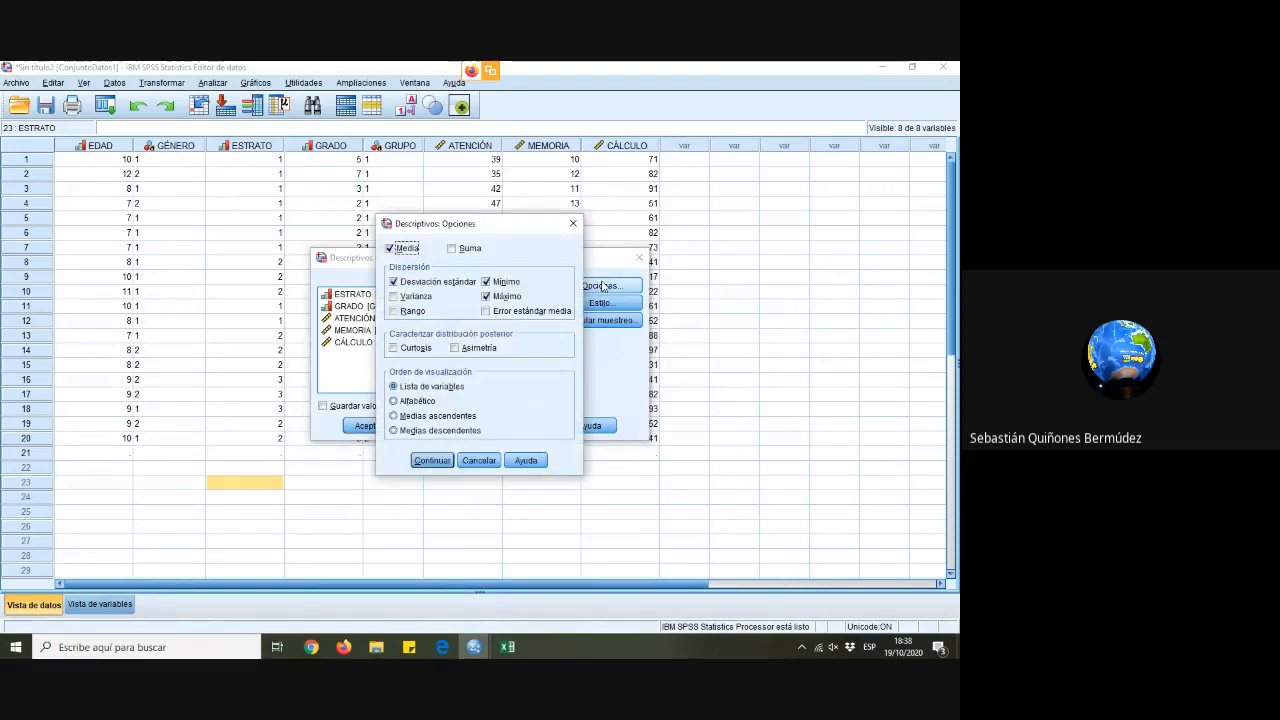
click(573, 223)
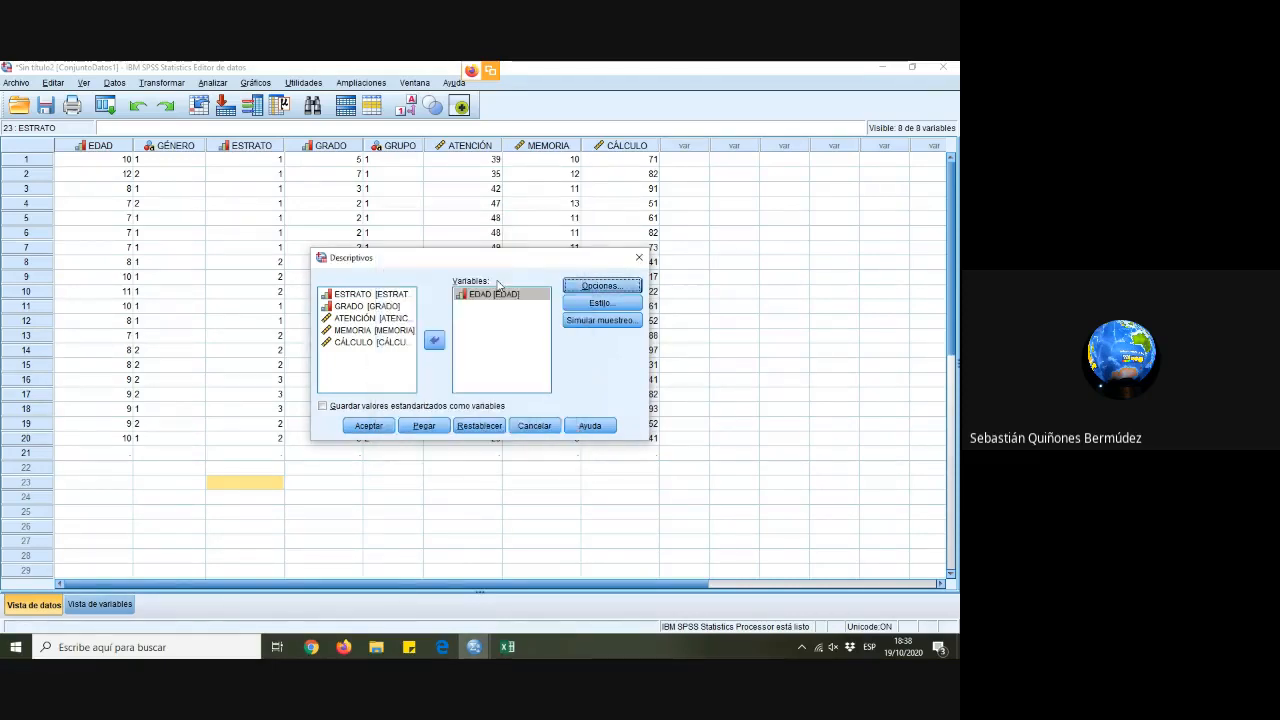
click(620, 288)
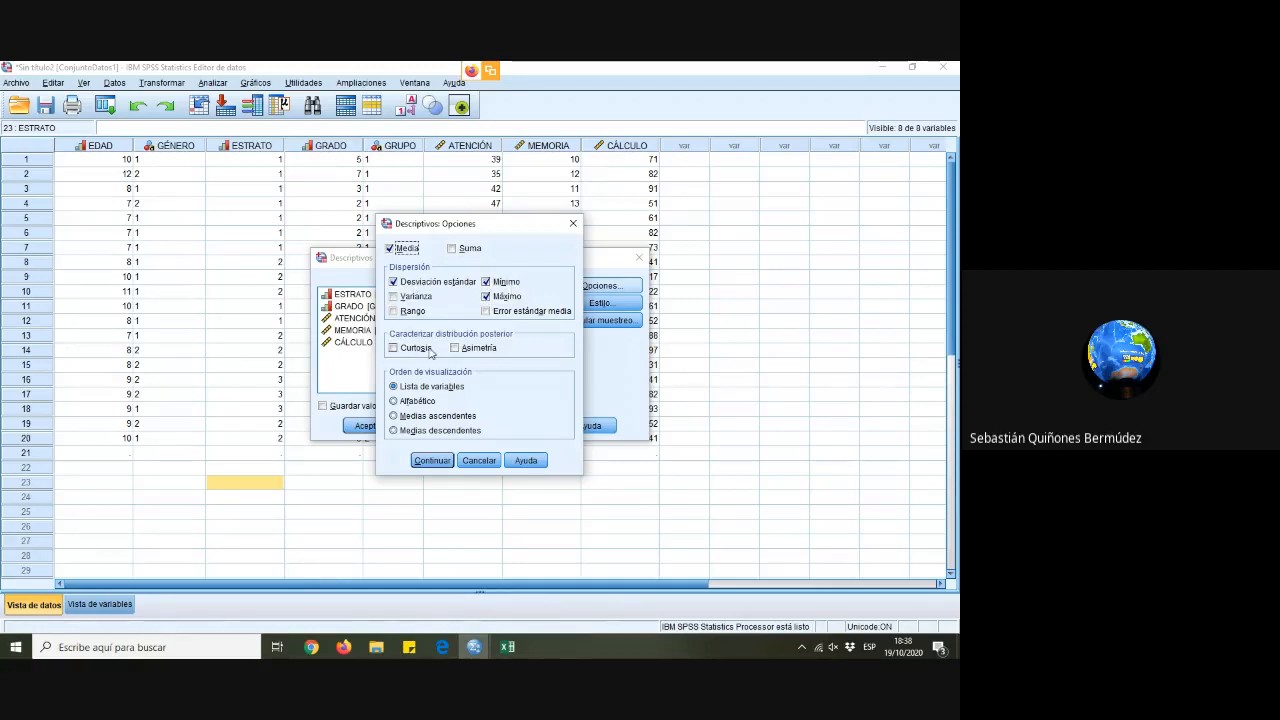
click(432, 462)
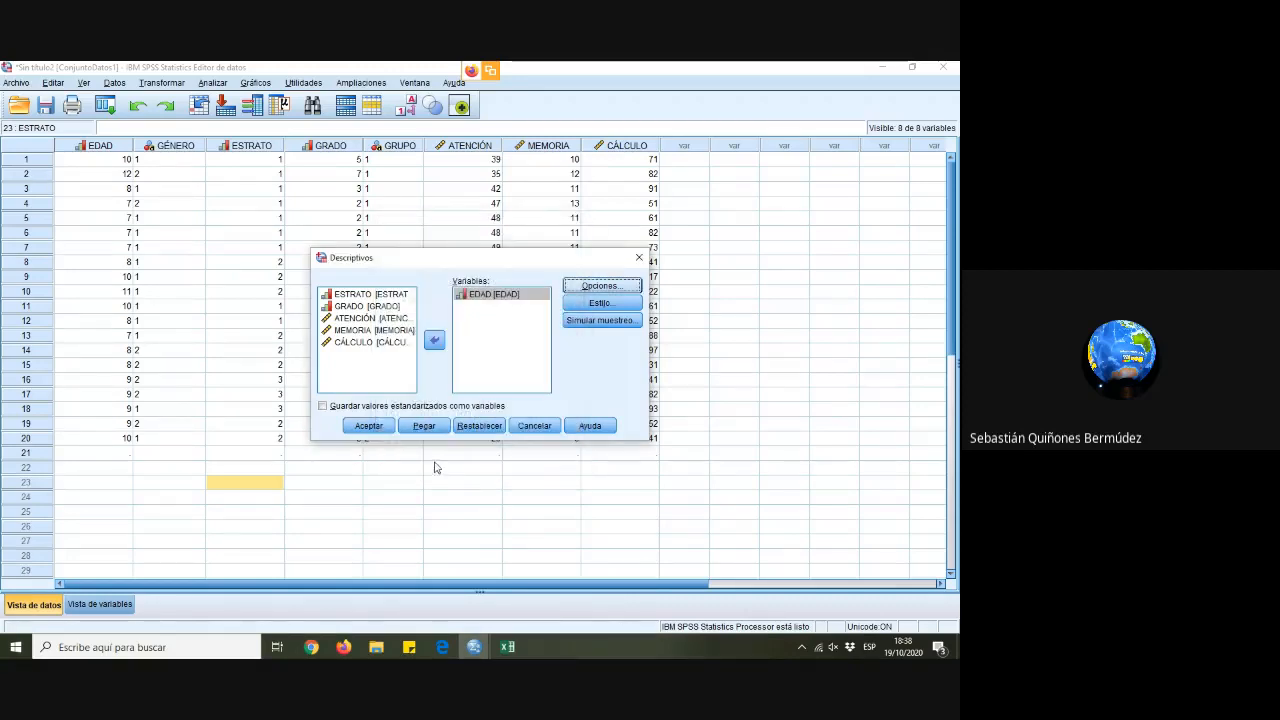
click(380, 431)
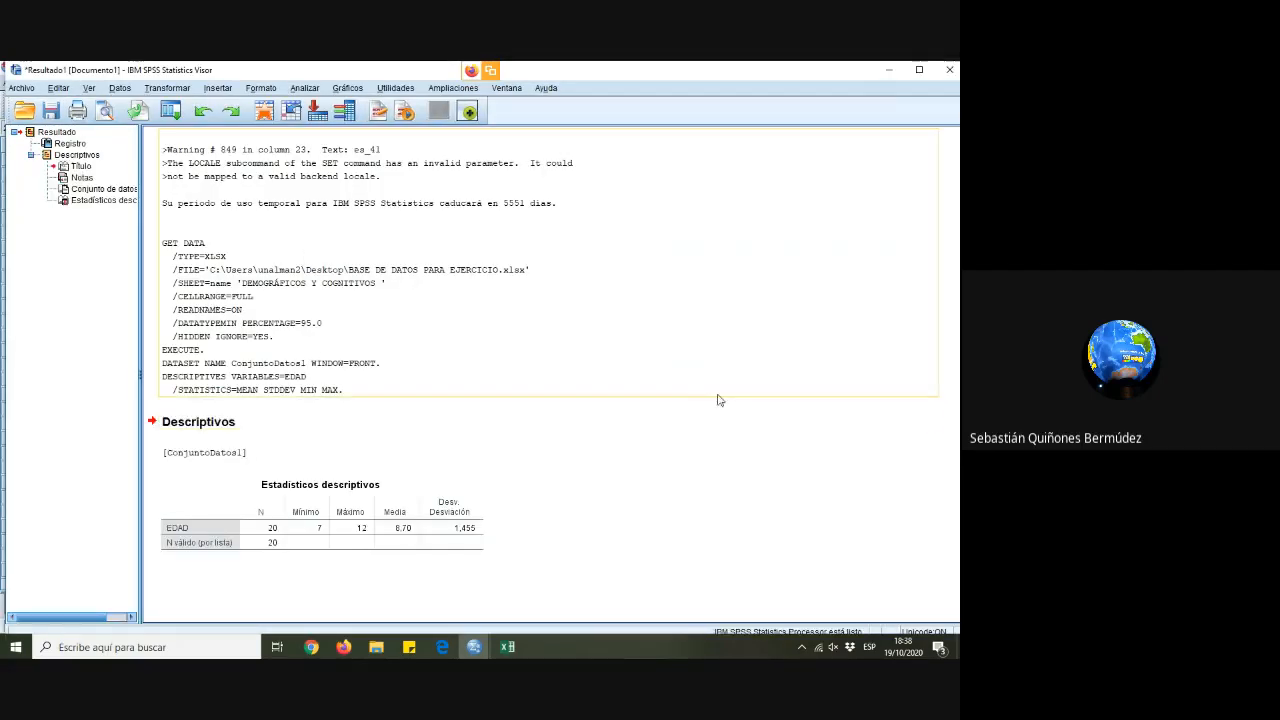
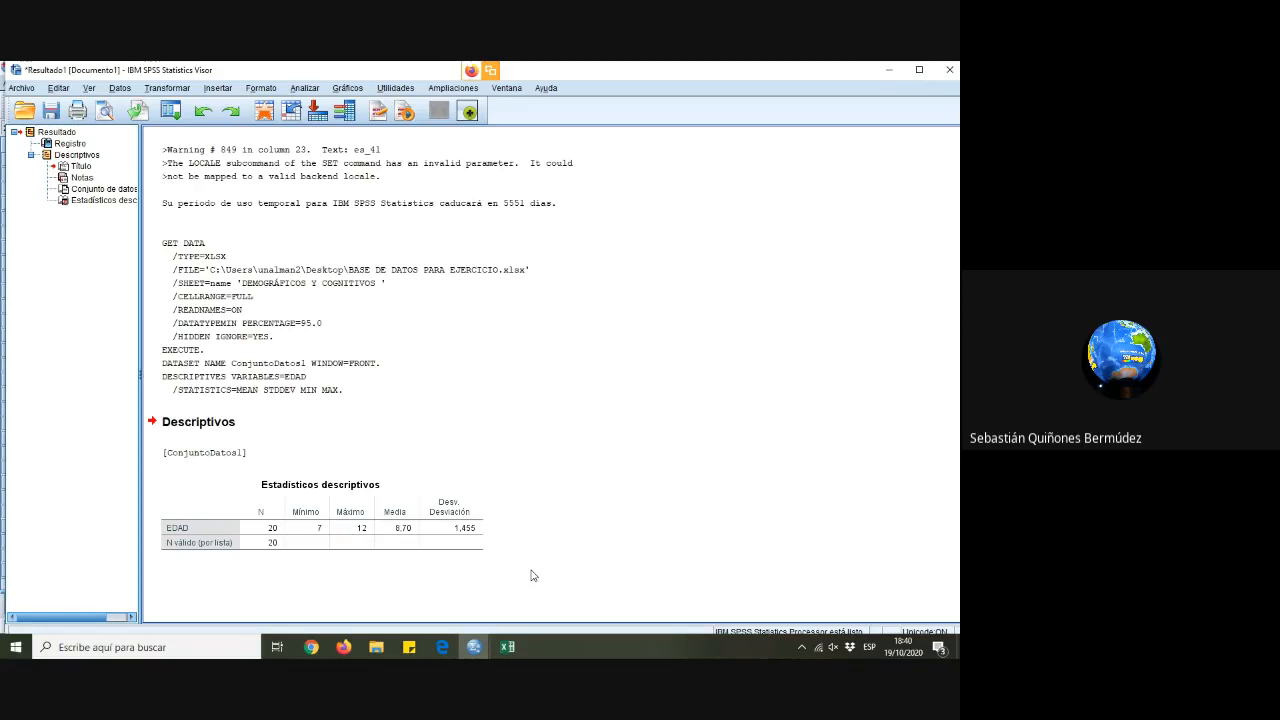
View the data editor's case table and return to the output viewer with the EDAD descriptives
mouse_move(478, 648)
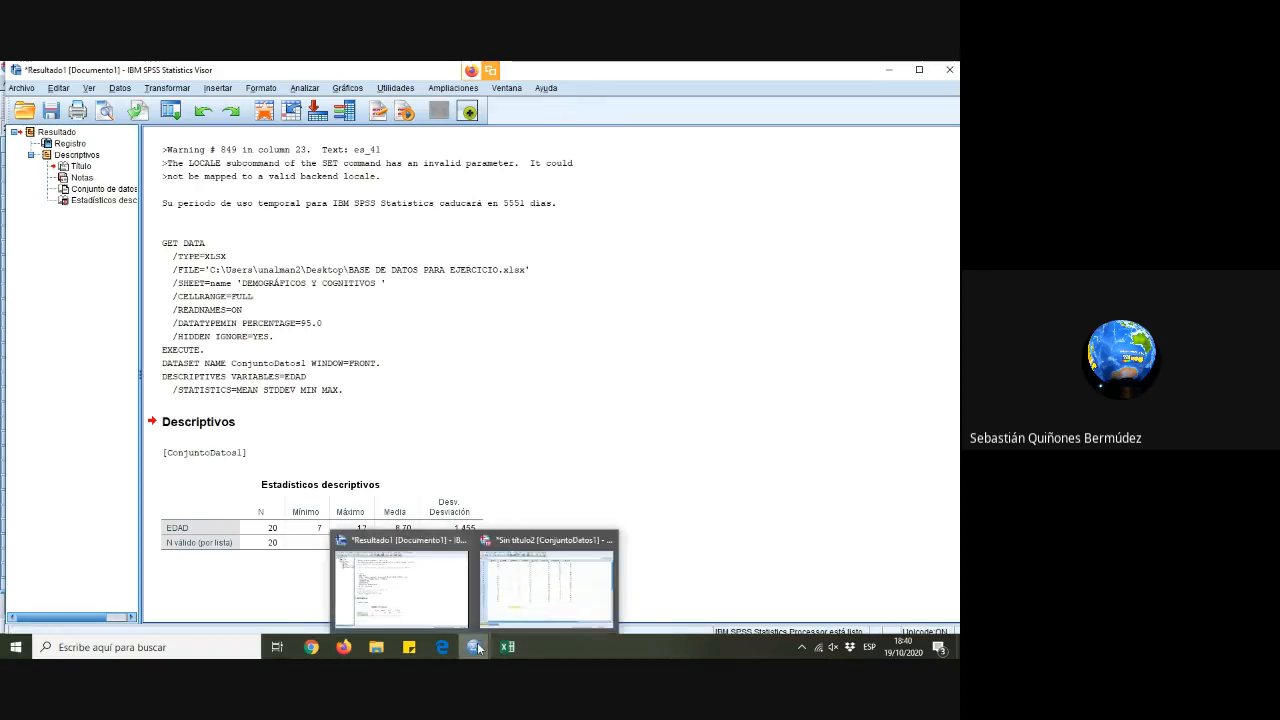
click(513, 589)
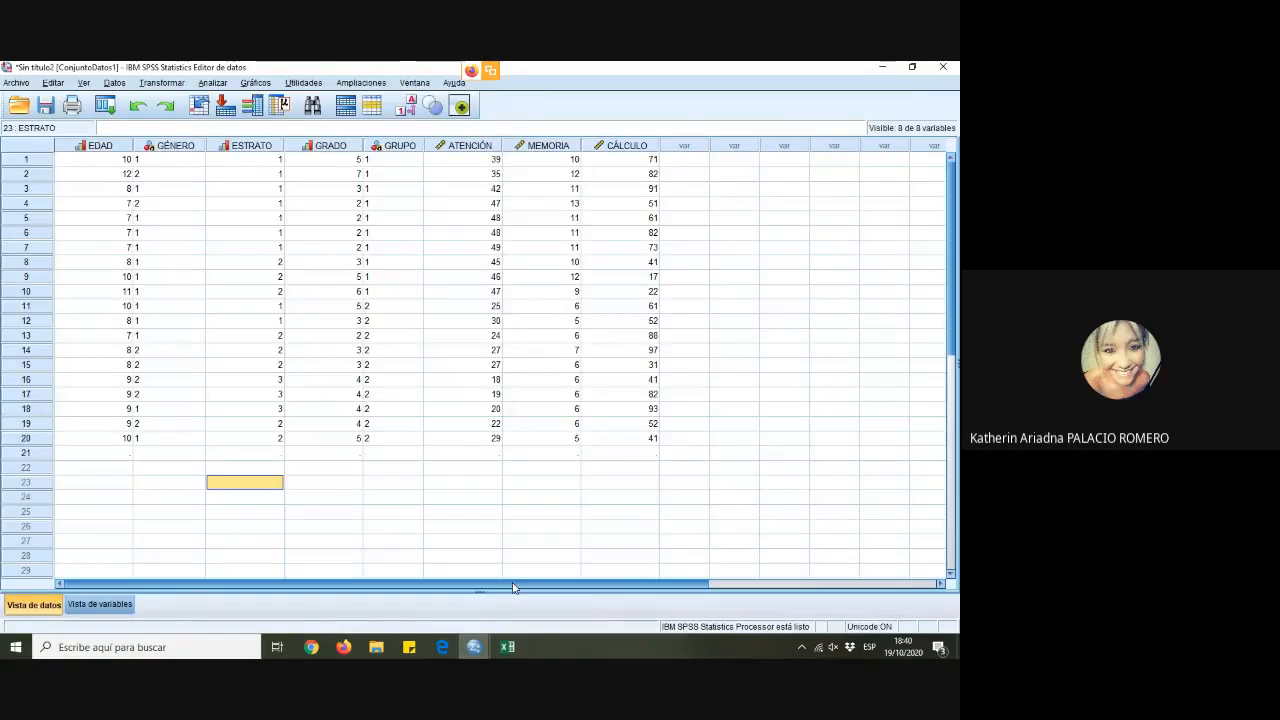
mouse_move(474, 648)
click(423, 609)
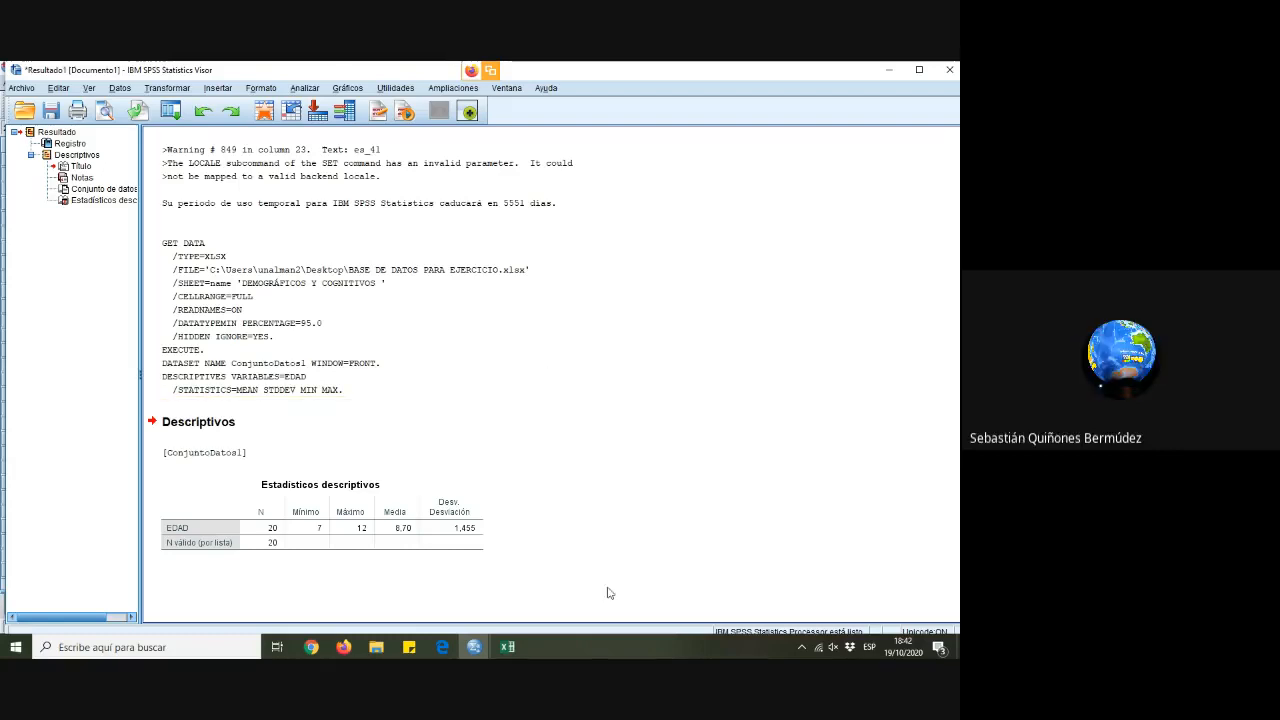
Switch to the data editor, reopen the Descriptivos analysis and remove EDAD from its variables
mouse_move(474, 647)
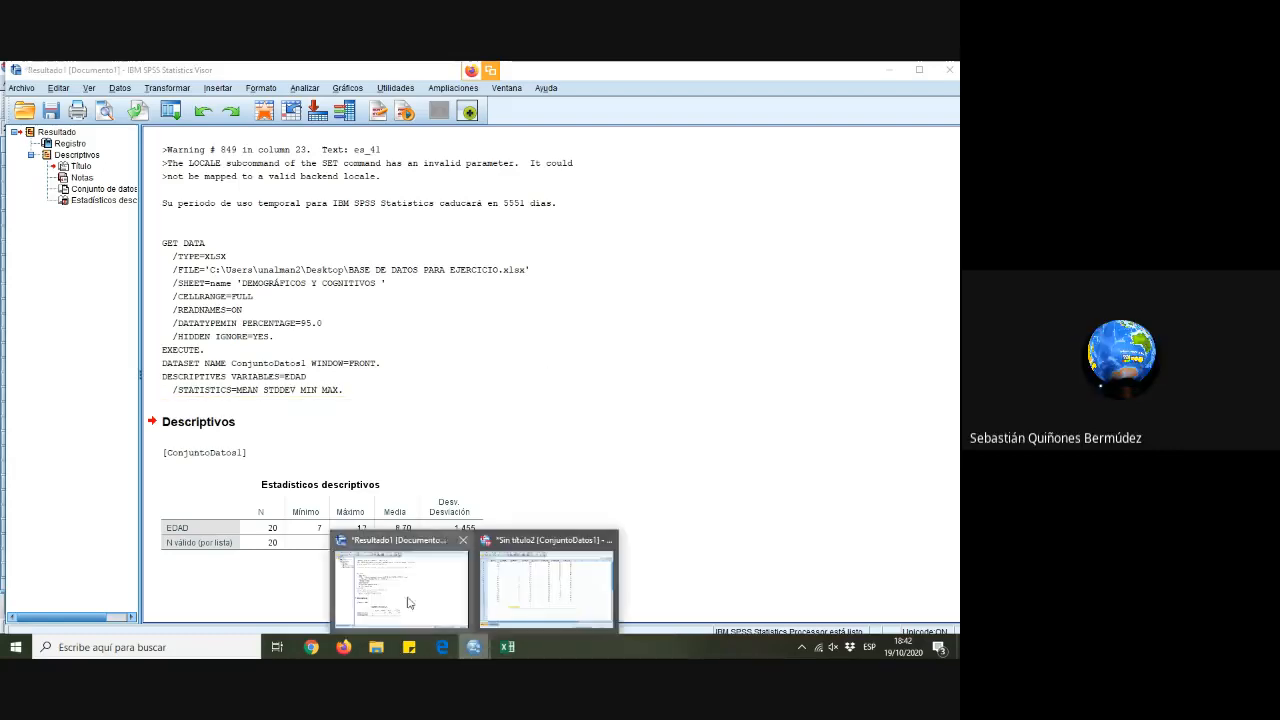
click(550, 578)
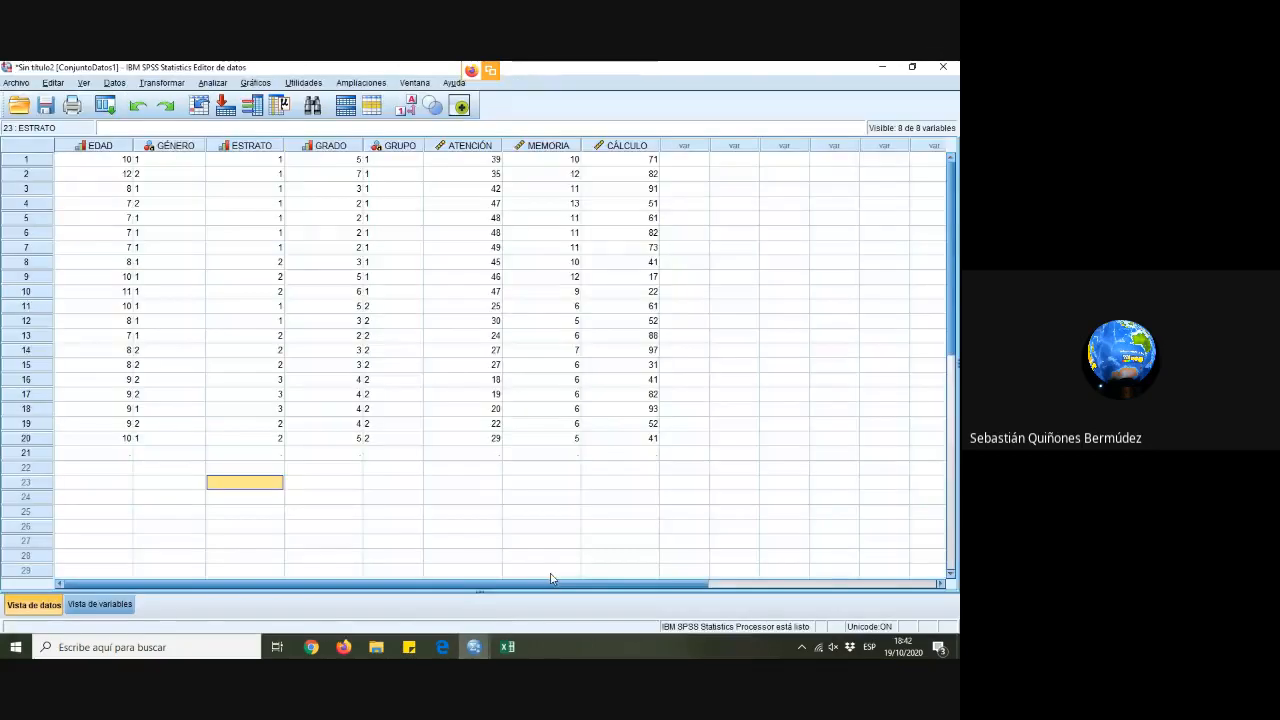
click(212, 83)
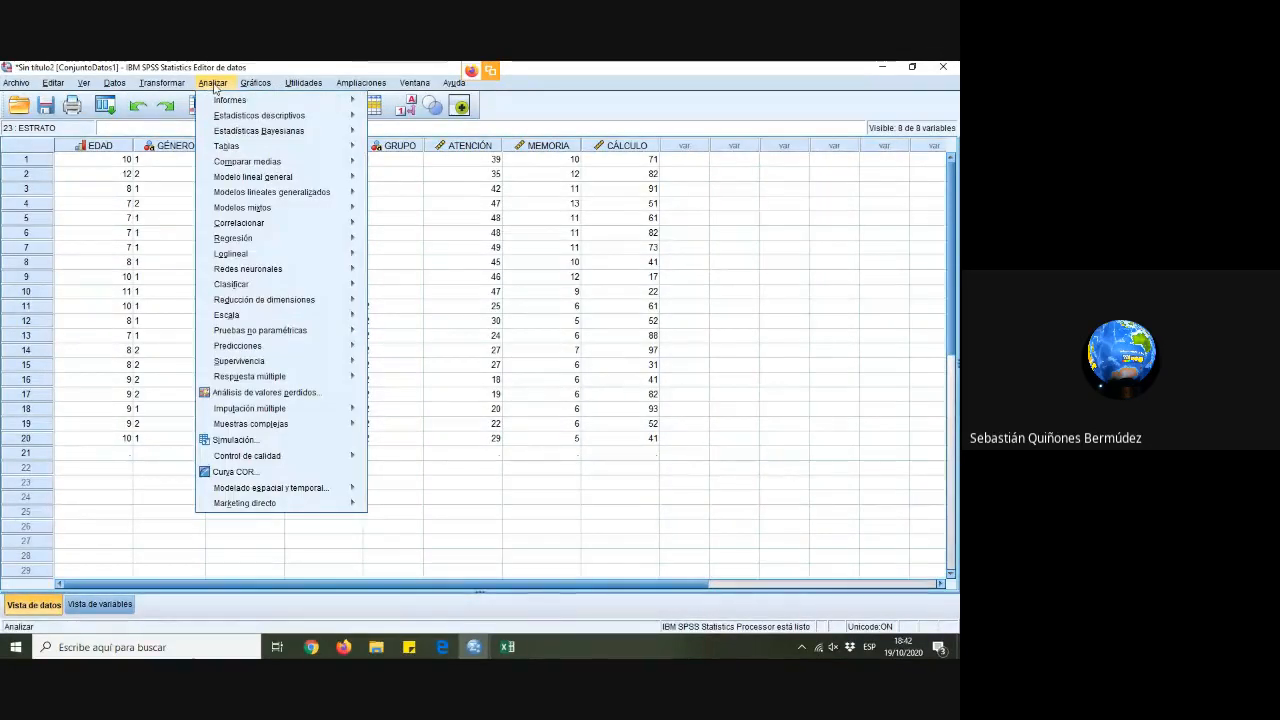
mouse_move(234, 115)
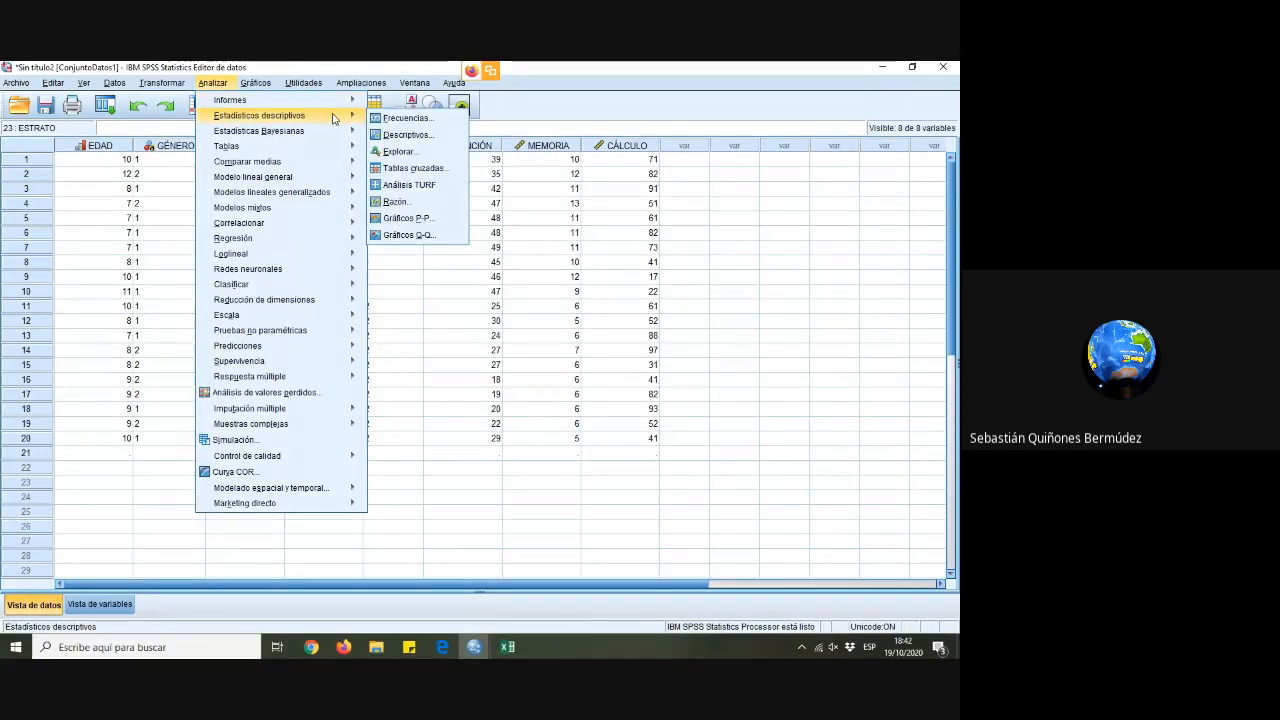
click(424, 139)
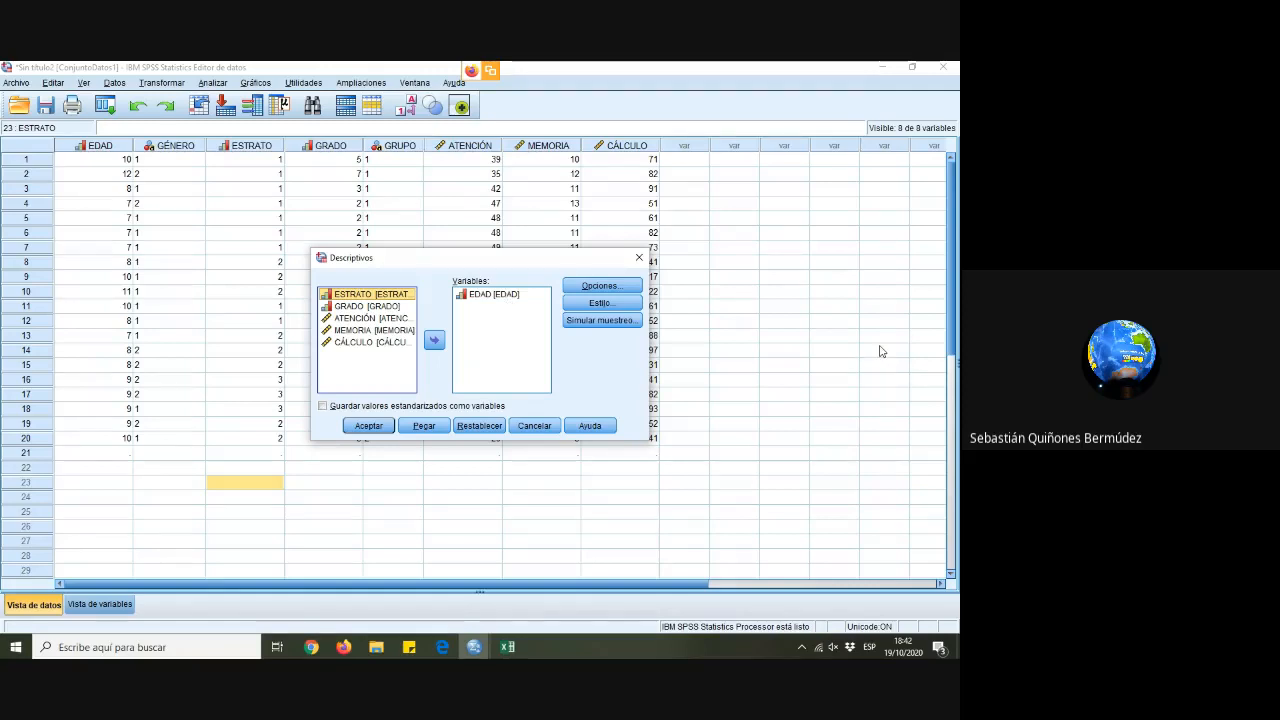
click(506, 295)
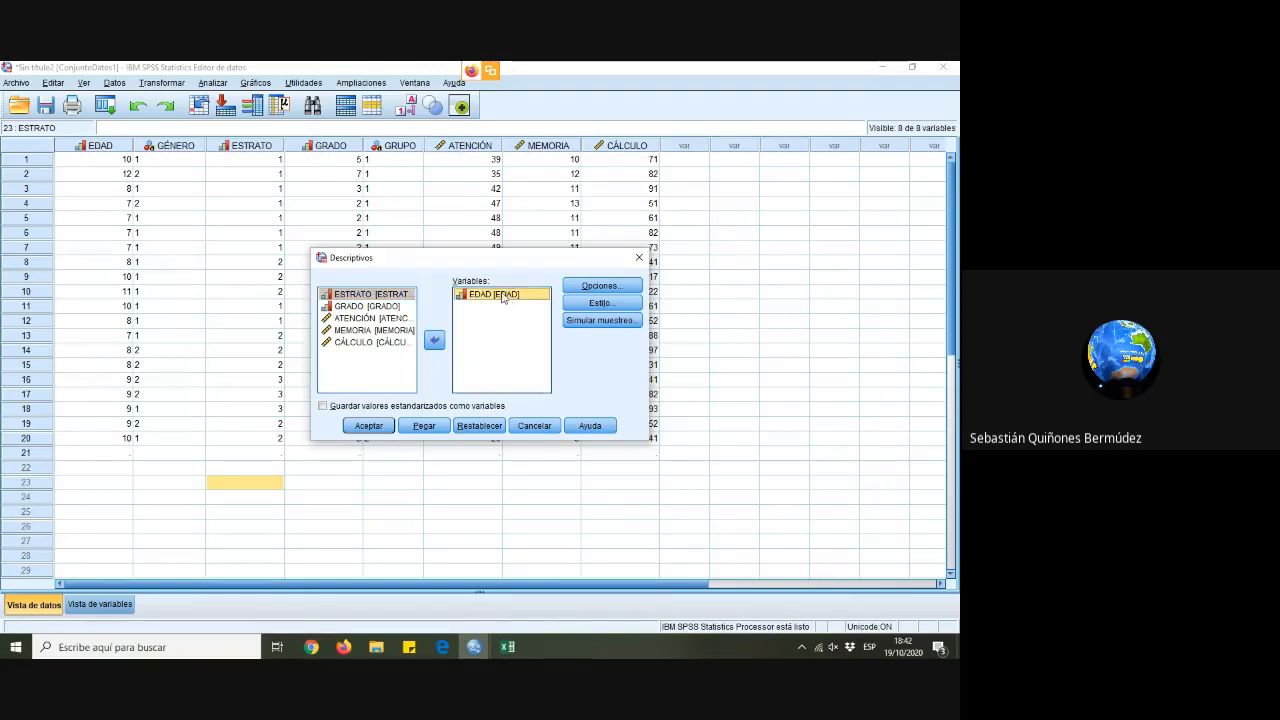
click(434, 342)
Add ATENCIÓN, MEMORIA and CÁLCULO together as the variables of the descriptive analysis
click(370, 331)
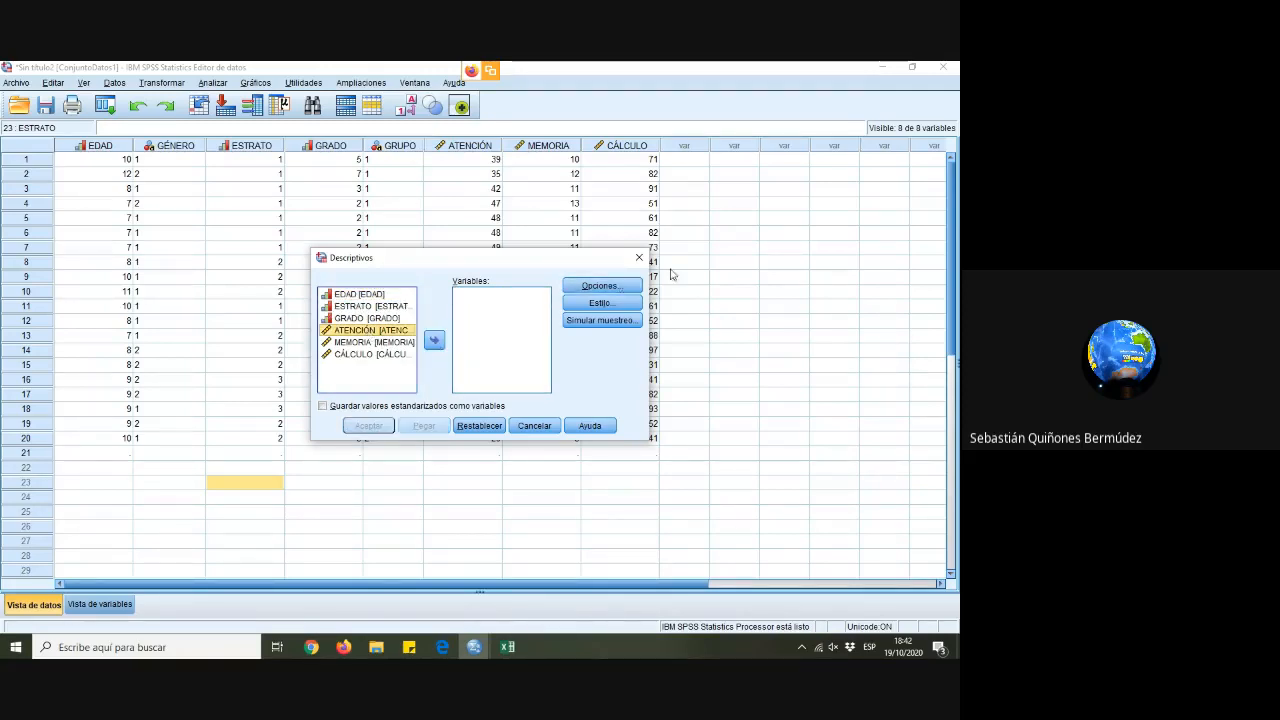
key(shift+Down)
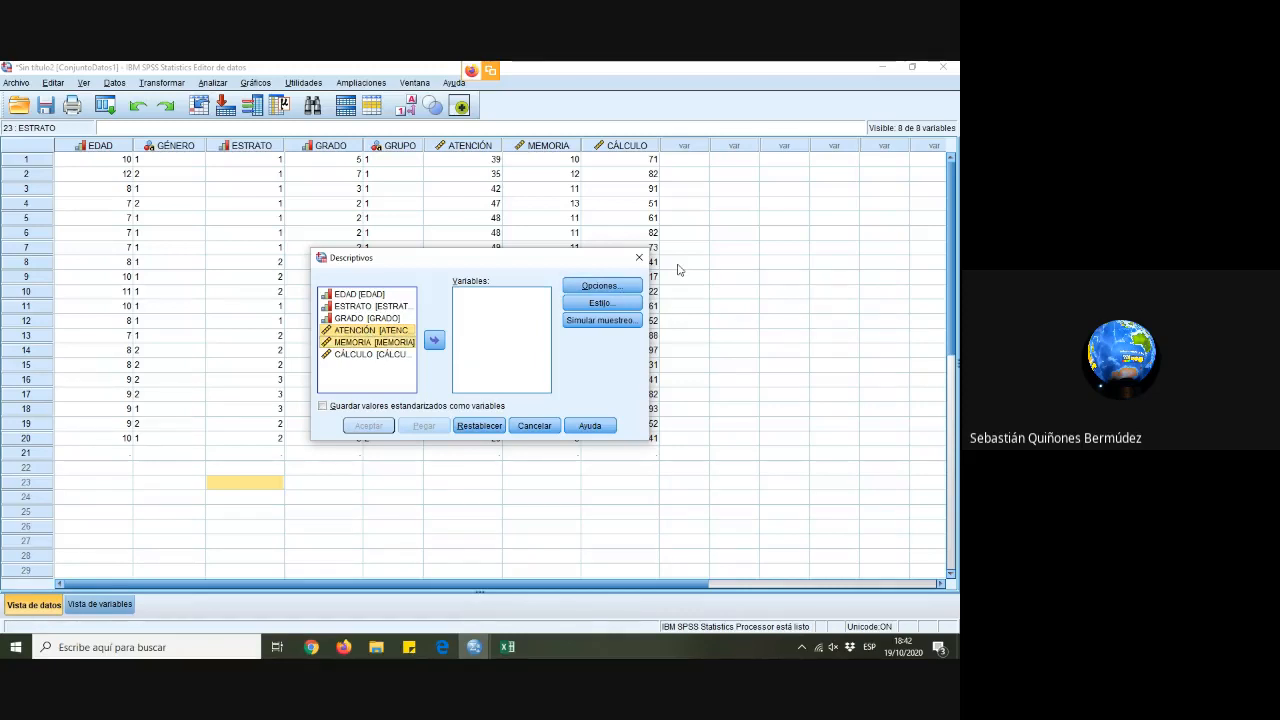
key(shift+Down)
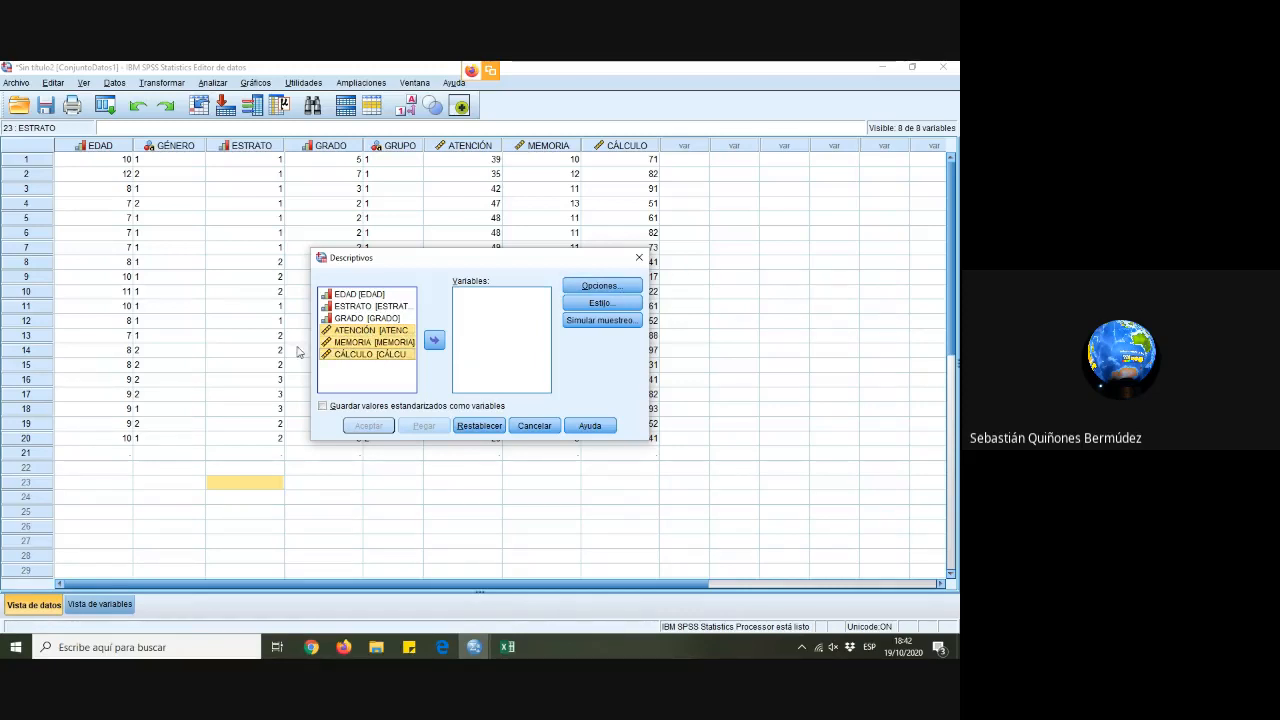
click(434, 340)
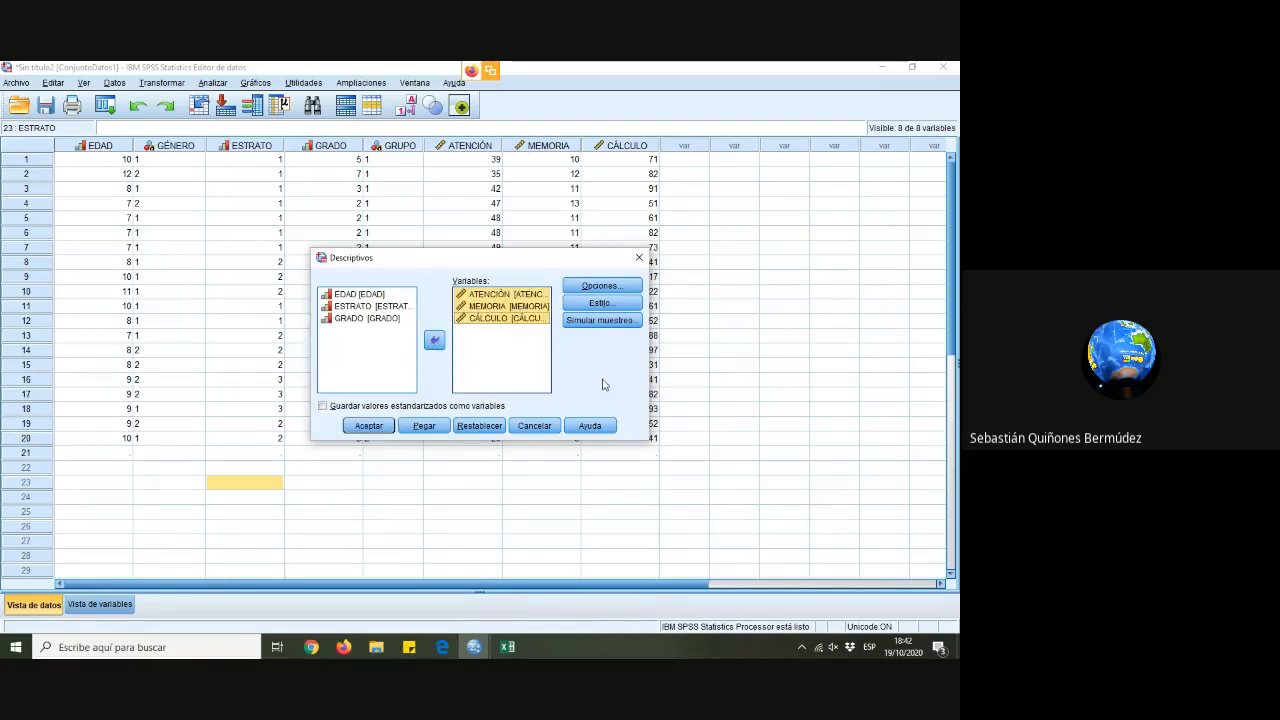
Keep mean, standard deviation, minimum and maximum as statistics and run the descriptives for the three cognitive variables
click(620, 287)
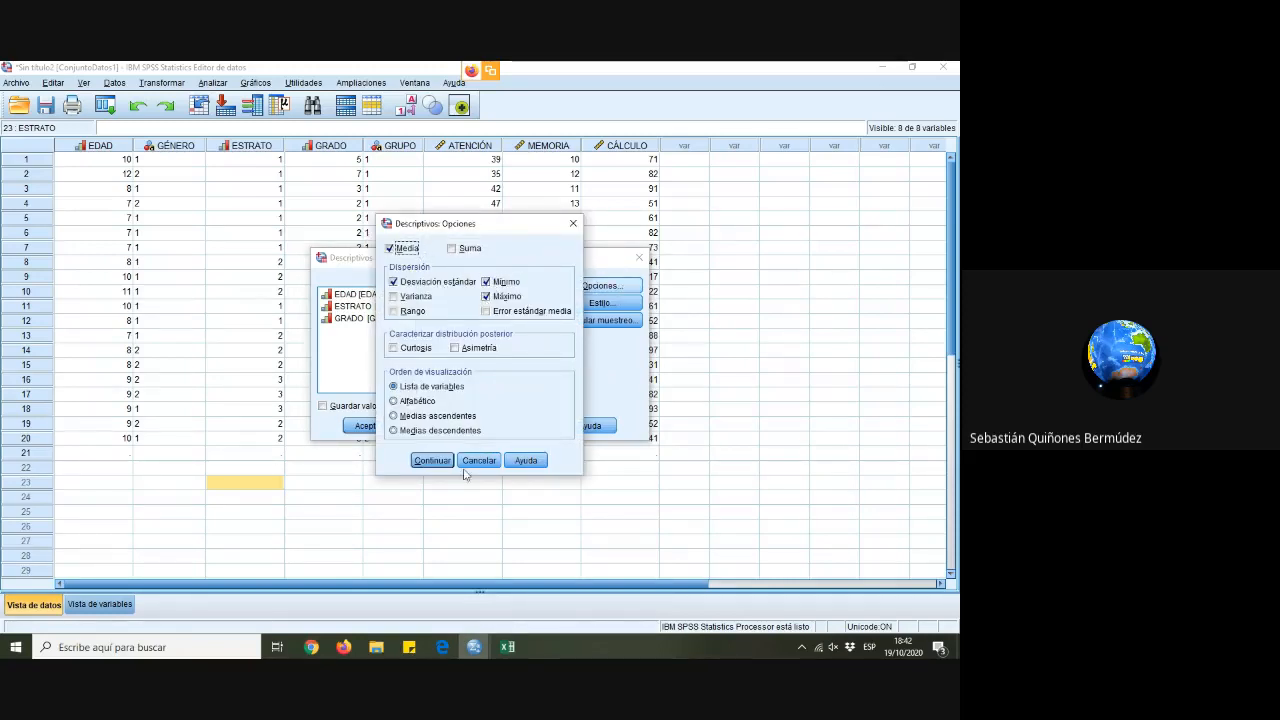
click(433, 461)
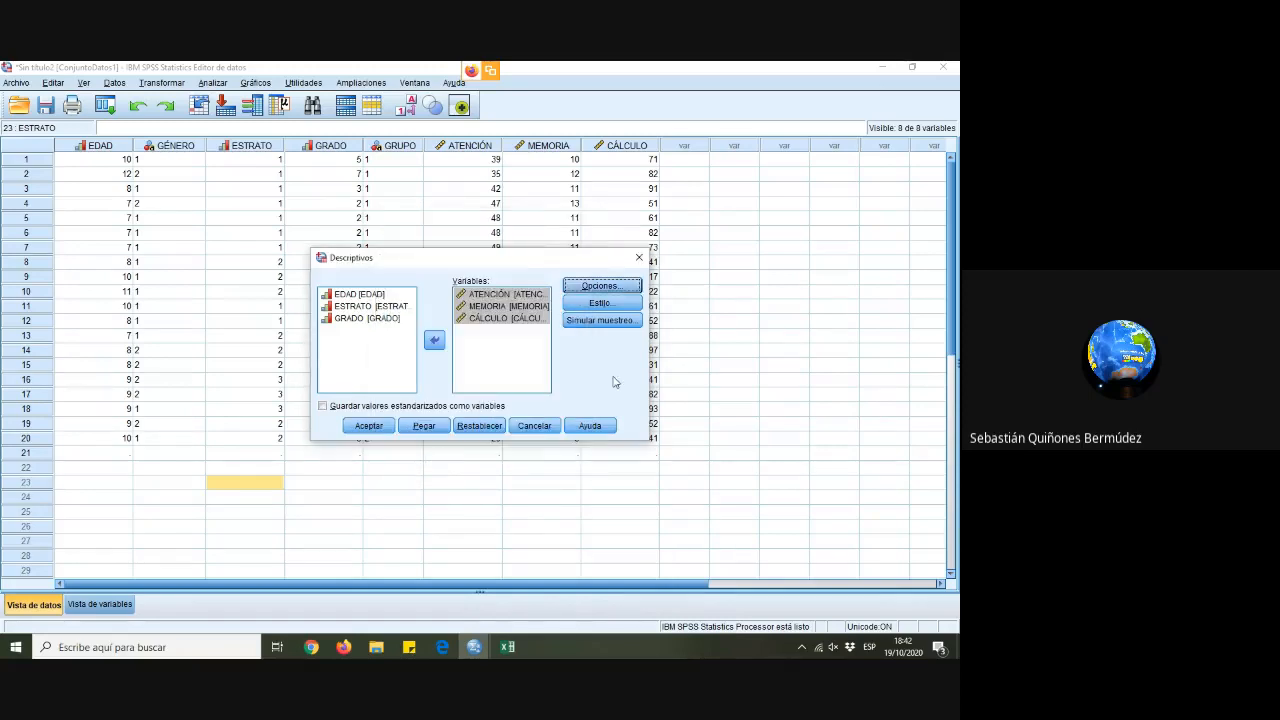
click(368, 426)
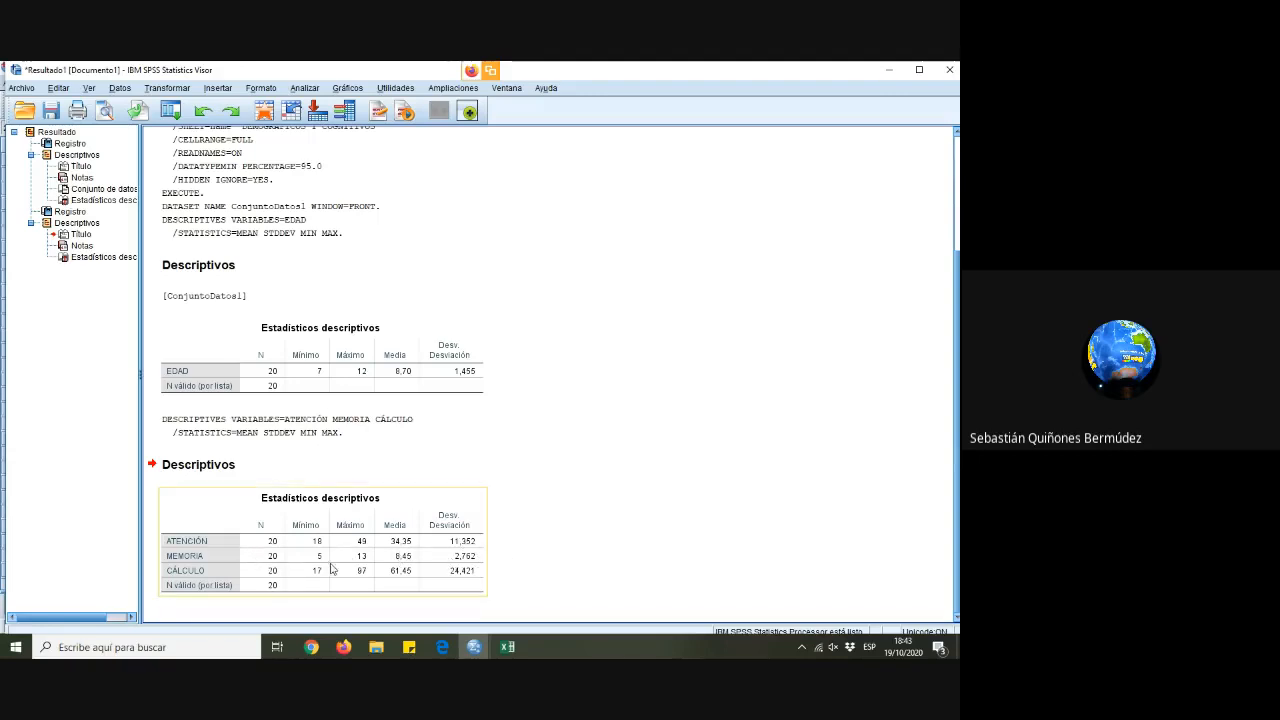
click(499, 568)
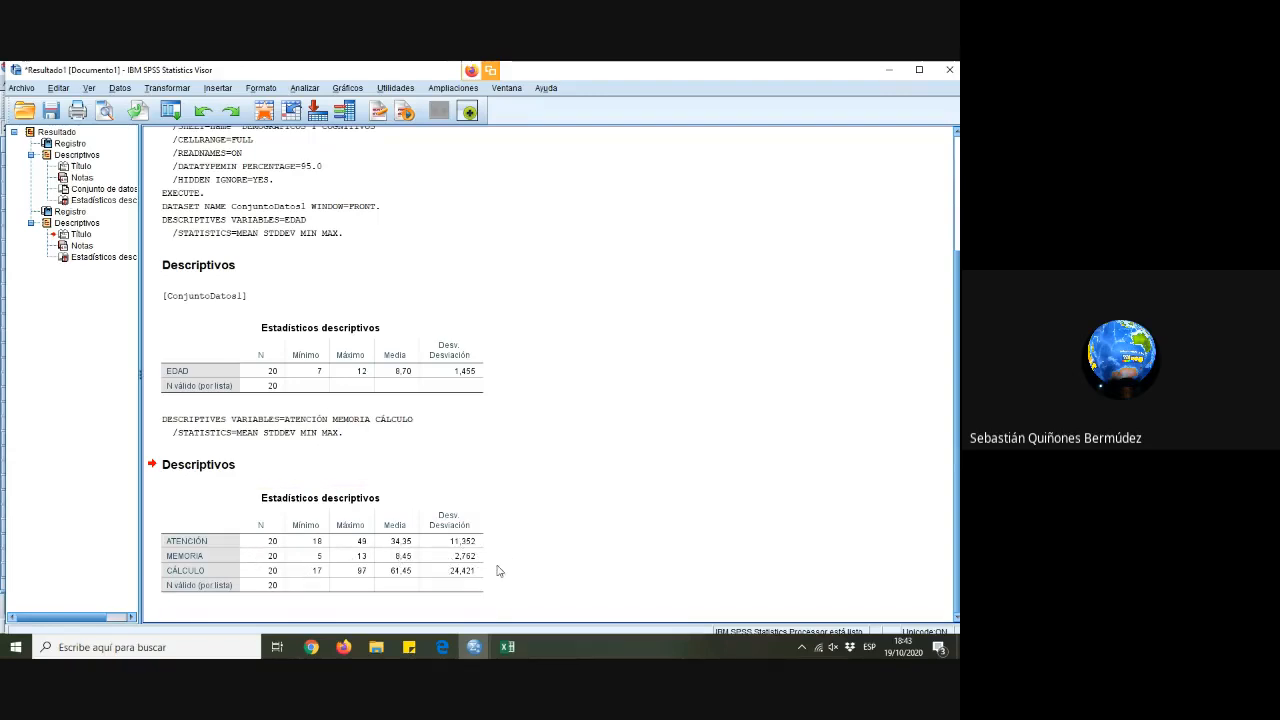
click(396, 550)
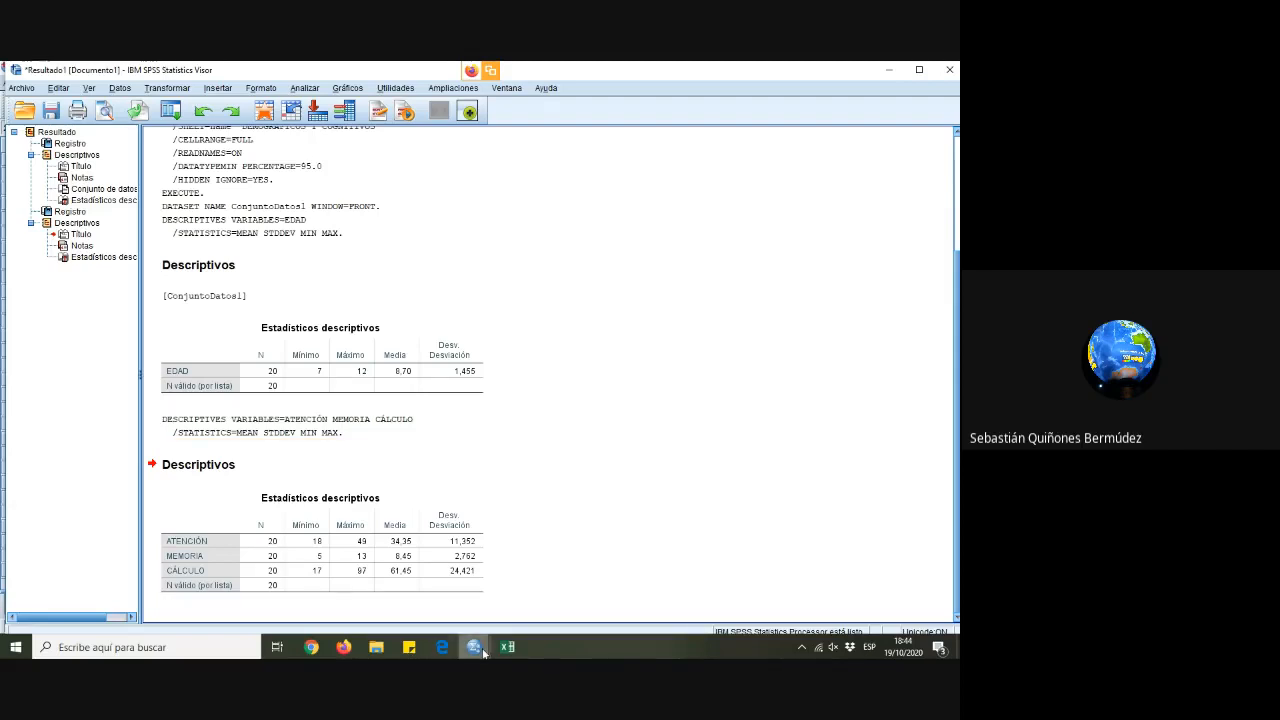
Return to the data editor and examine the categorical columns GÉNERO, ESTRATO and GRADO
mouse_move(483, 647)
click(546, 585)
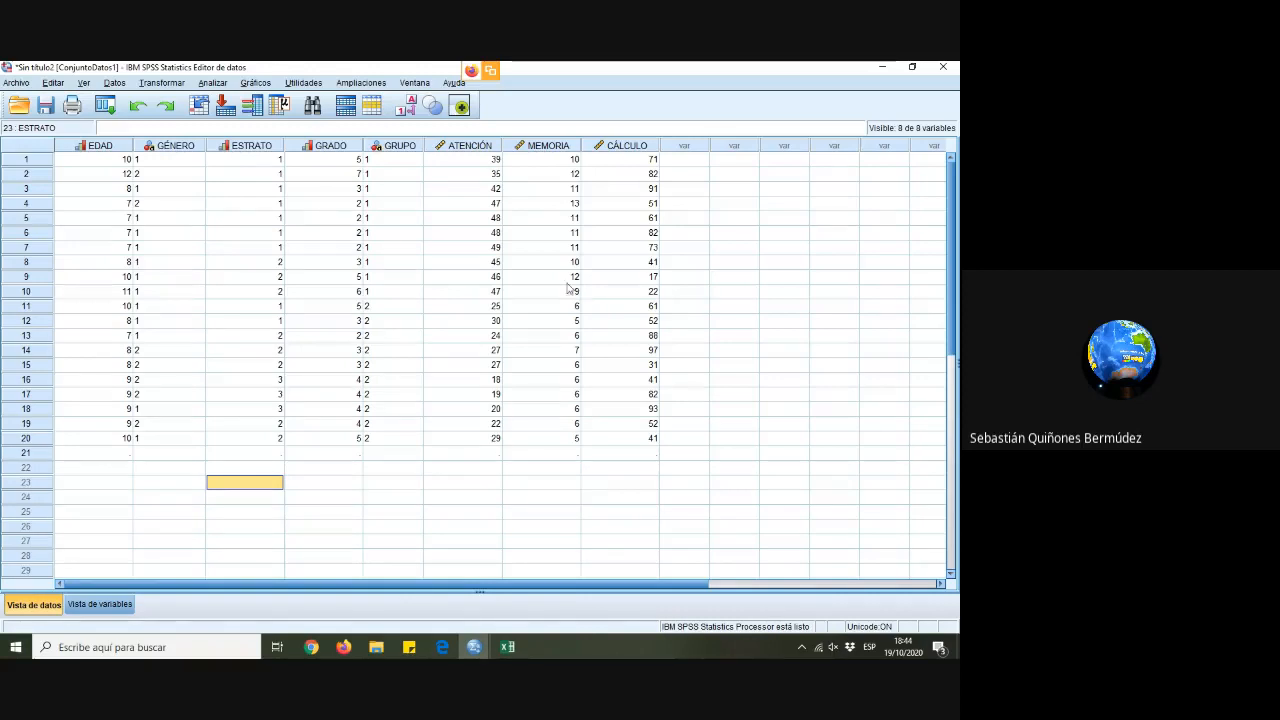
click(176, 146)
click(220, 147)
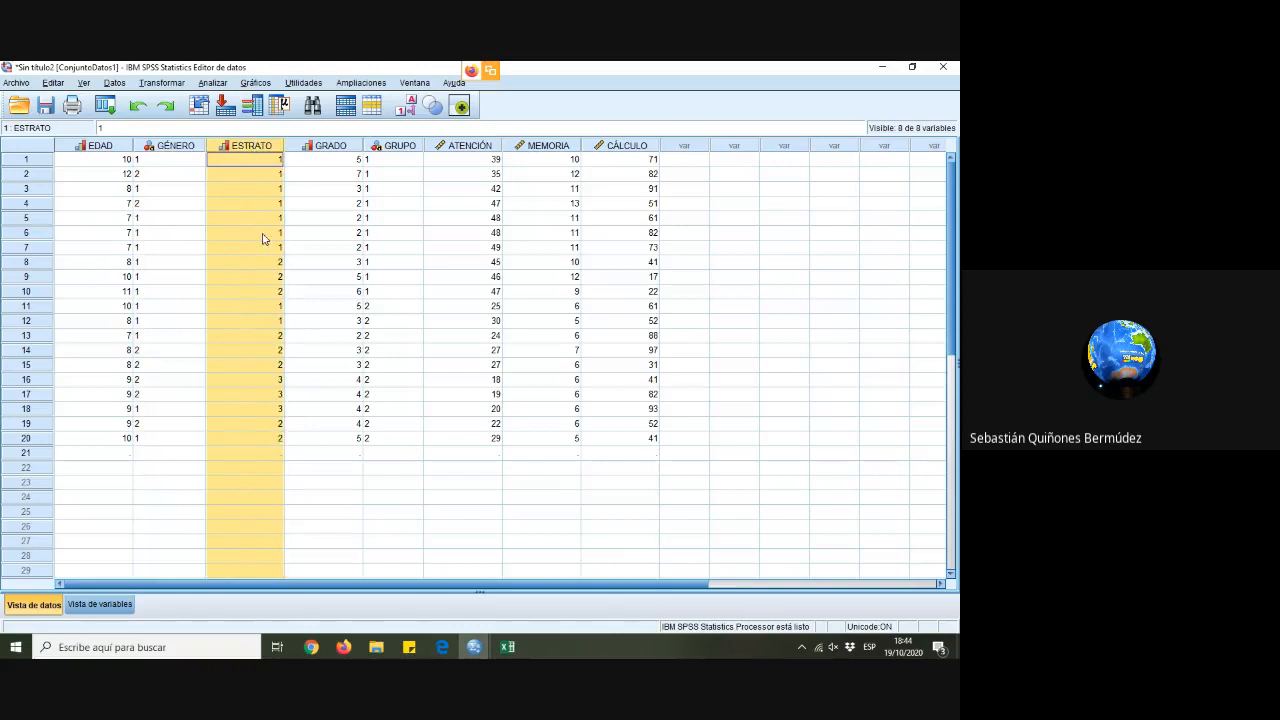
click(331, 145)
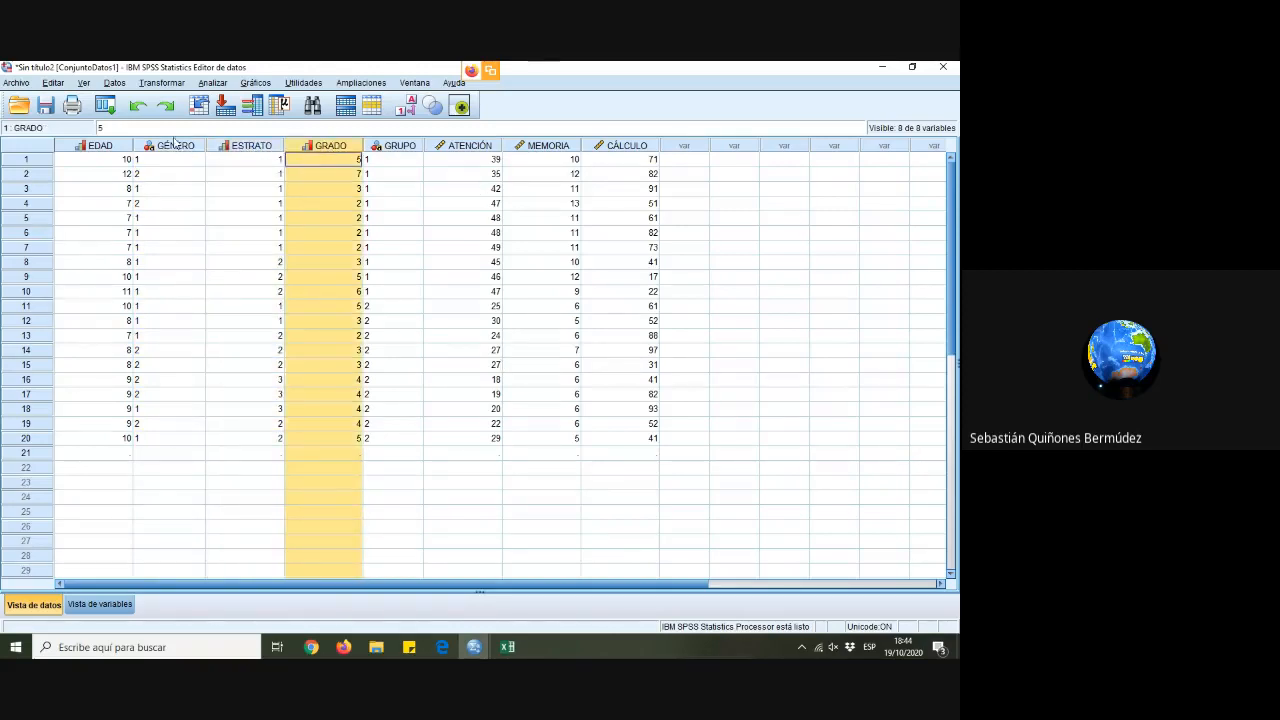
click(237, 148)
click(339, 147)
click(252, 152)
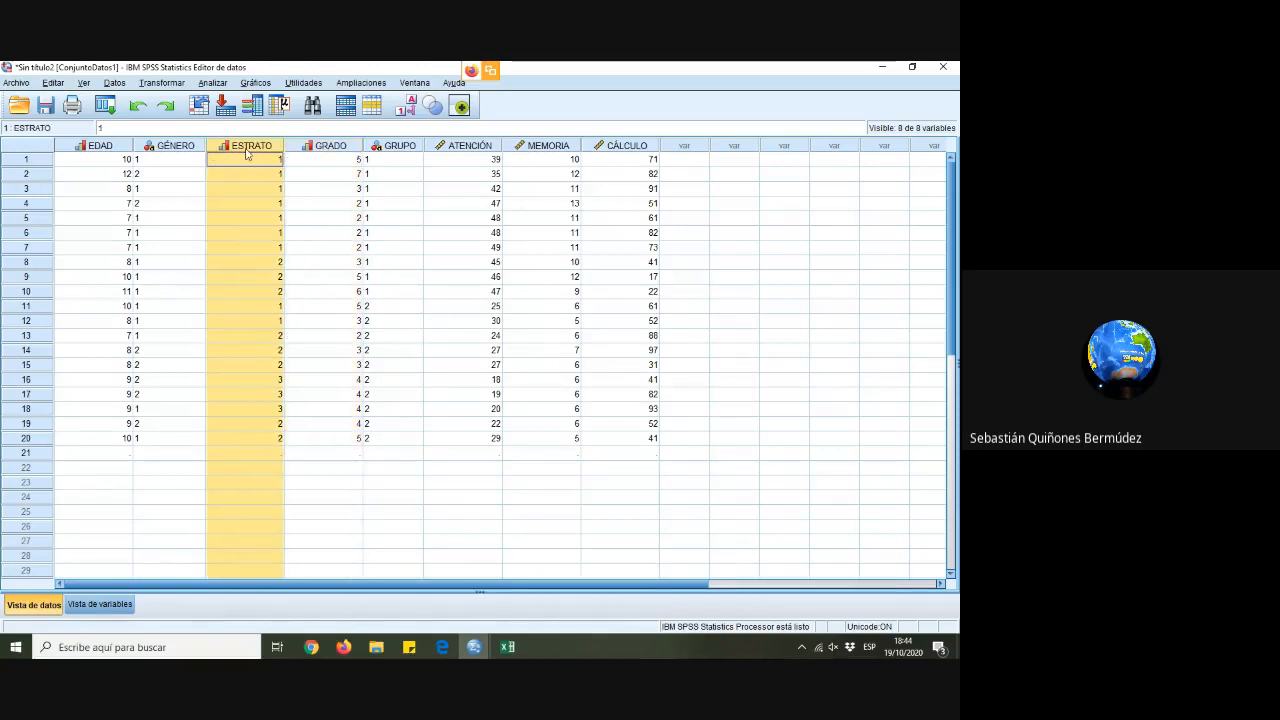
click(351, 148)
click(247, 147)
Open the Frecuencias analysis under descriptive statistics and add GÉNERO, ESTRATO and GRADO as its variables
click(213, 85)
mouse_move(214, 99)
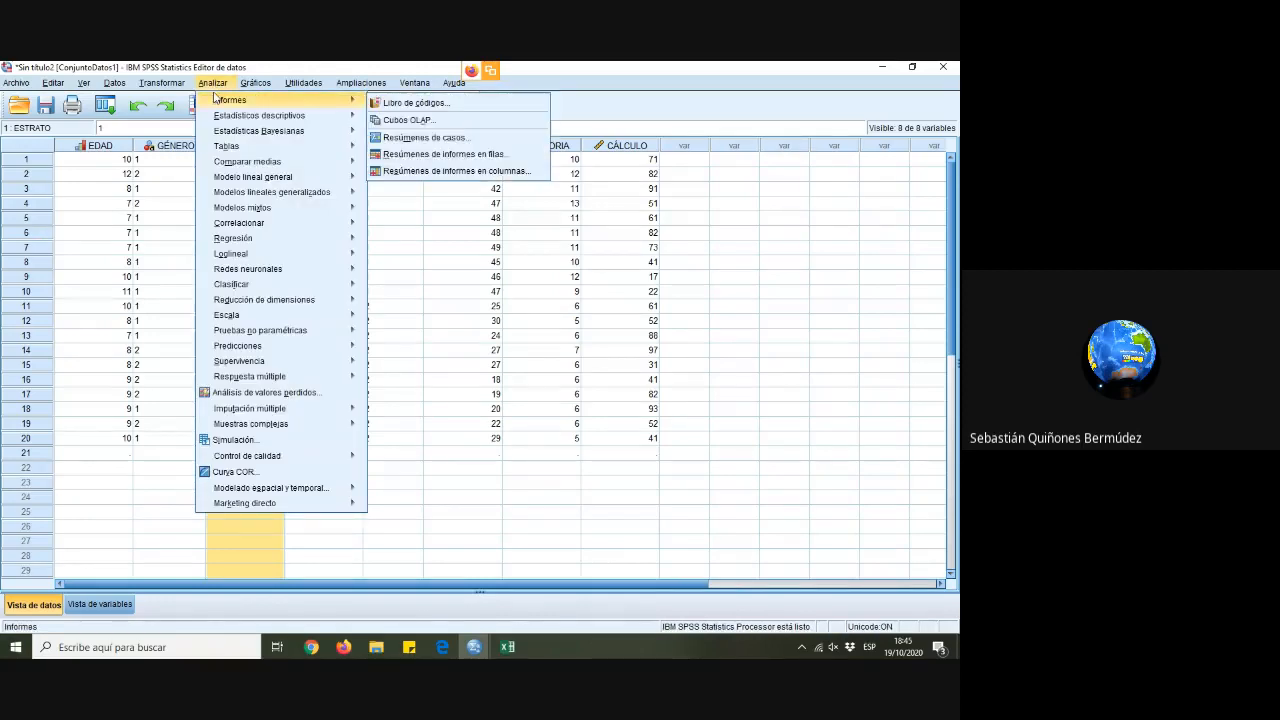
mouse_move(282, 121)
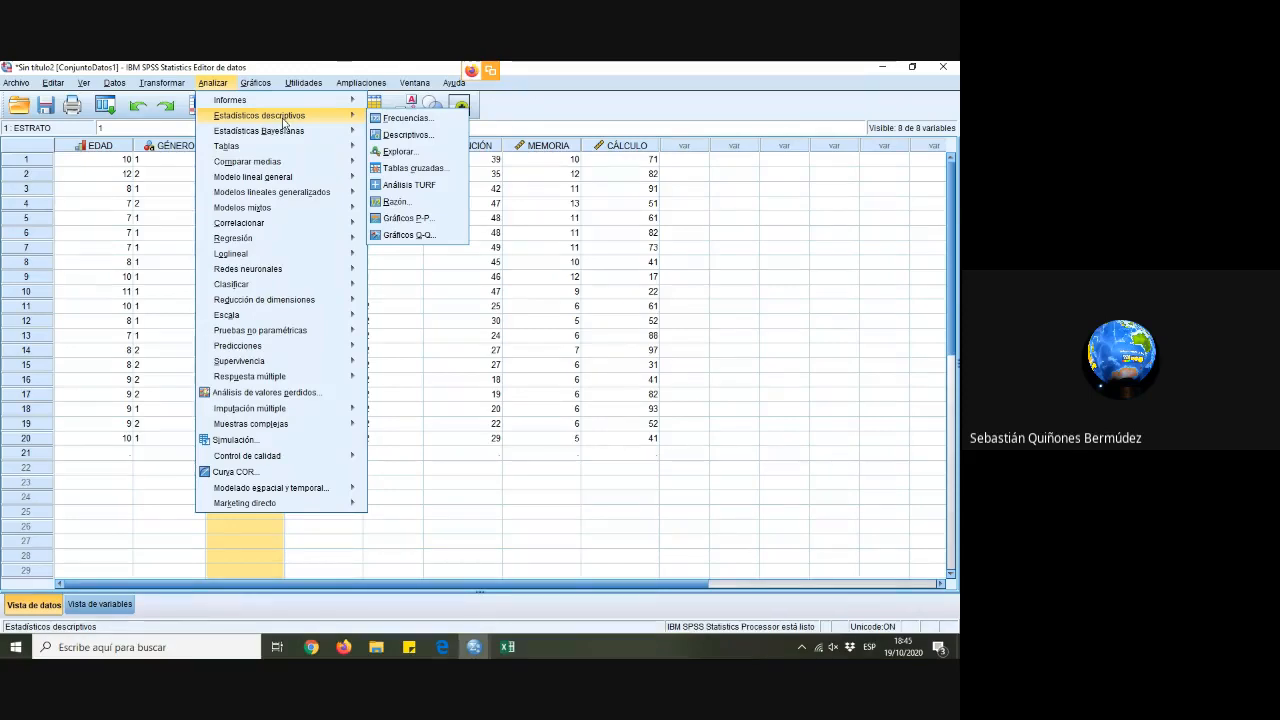
click(405, 118)
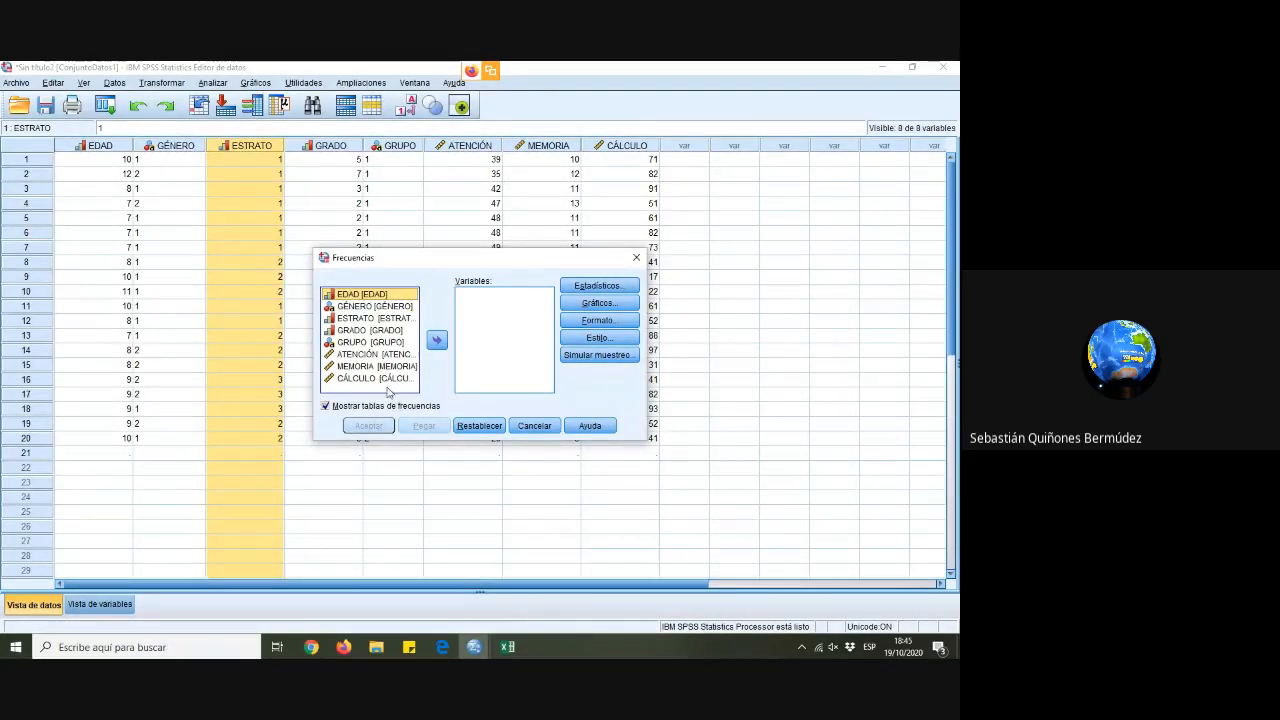
click(374, 306)
click(437, 340)
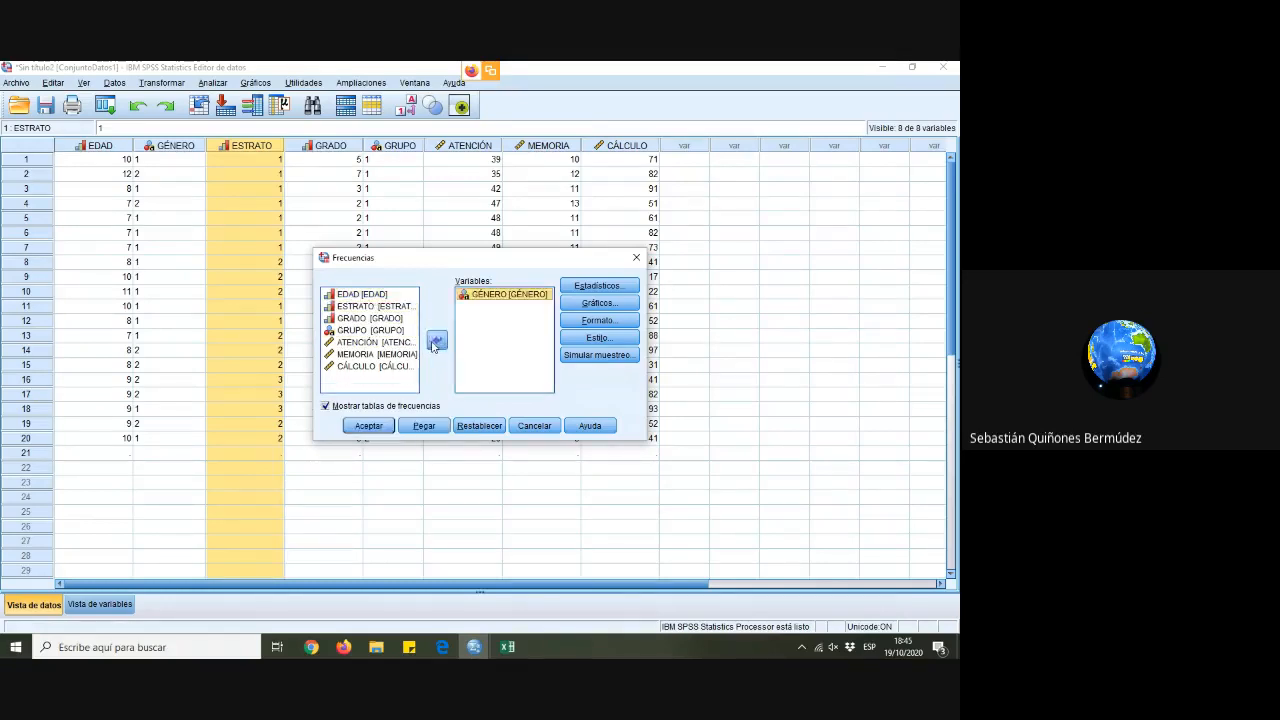
click(374, 306)
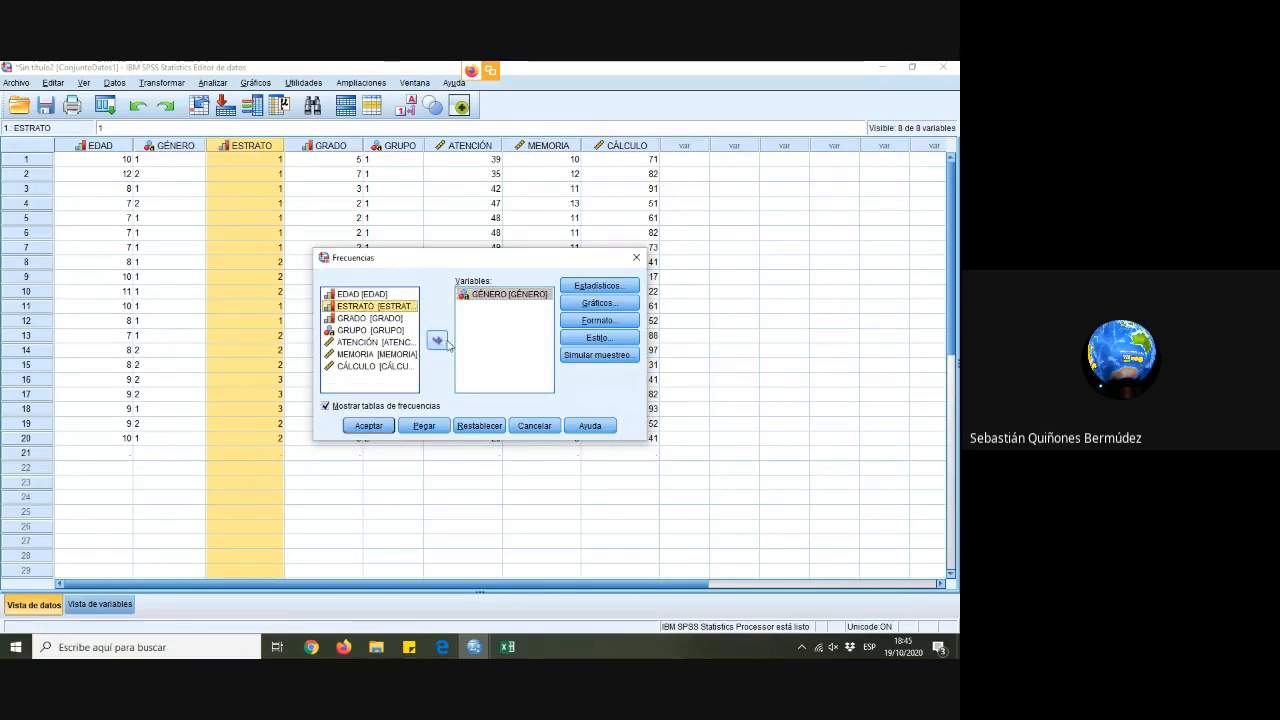
click(437, 340)
click(374, 306)
click(437, 340)
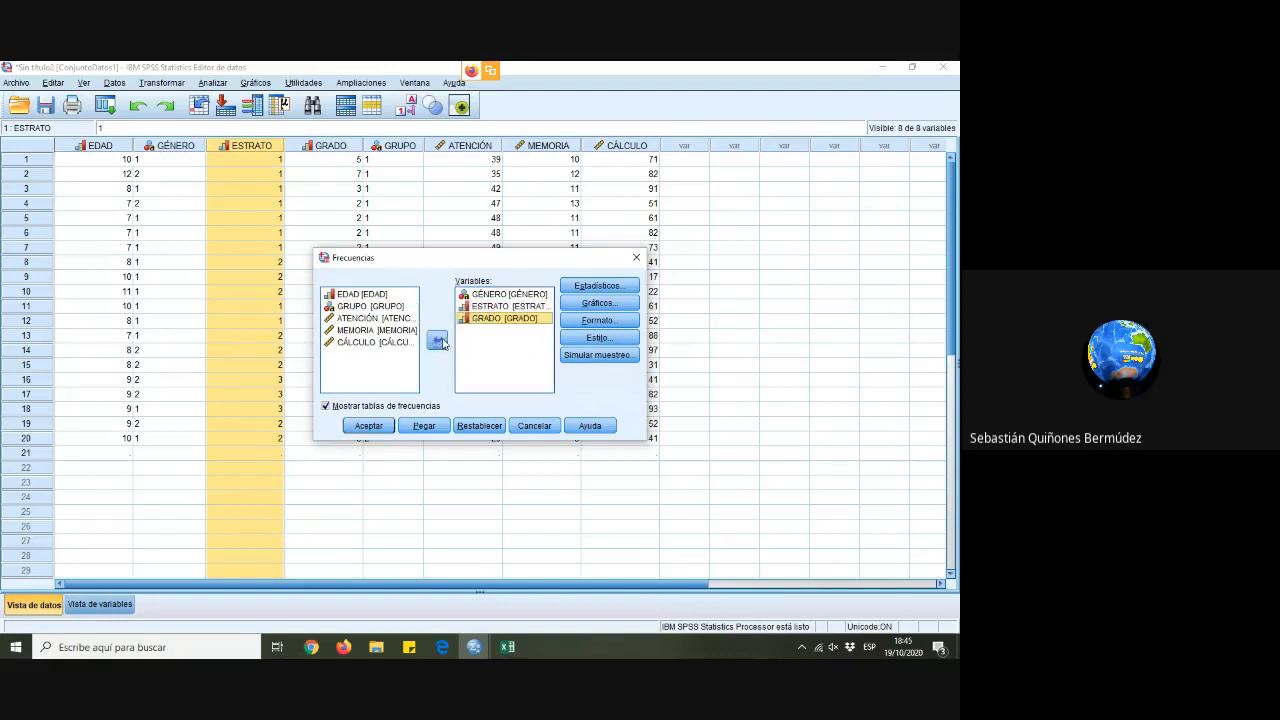
click(376, 306)
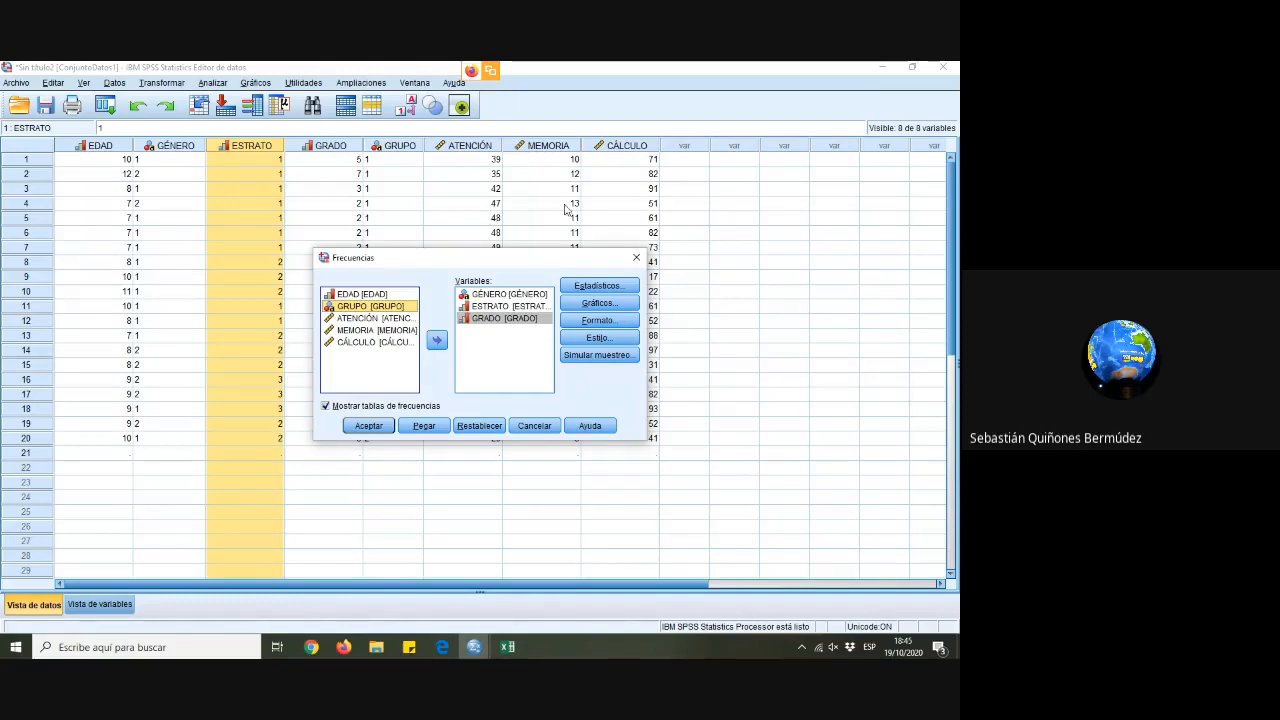
Check the statistics and chart options without choosing any, and run the analysis with frequency tables displayed
click(600, 287)
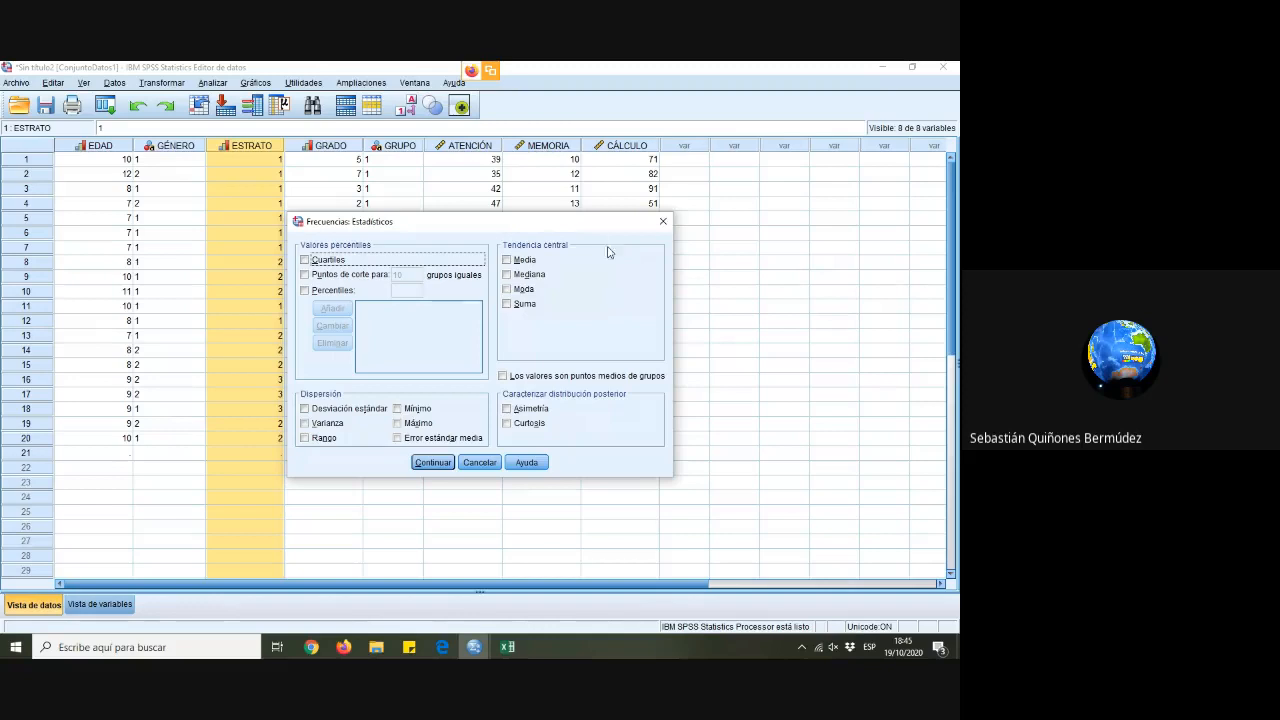
click(663, 223)
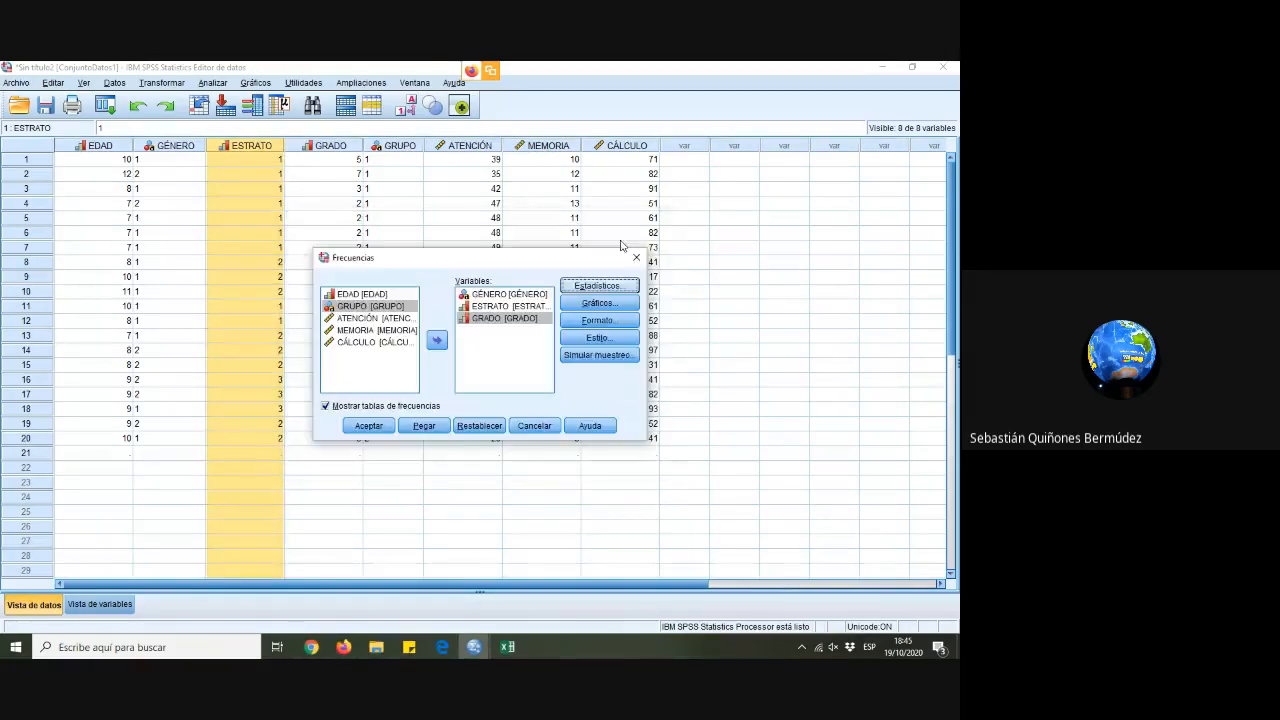
click(606, 305)
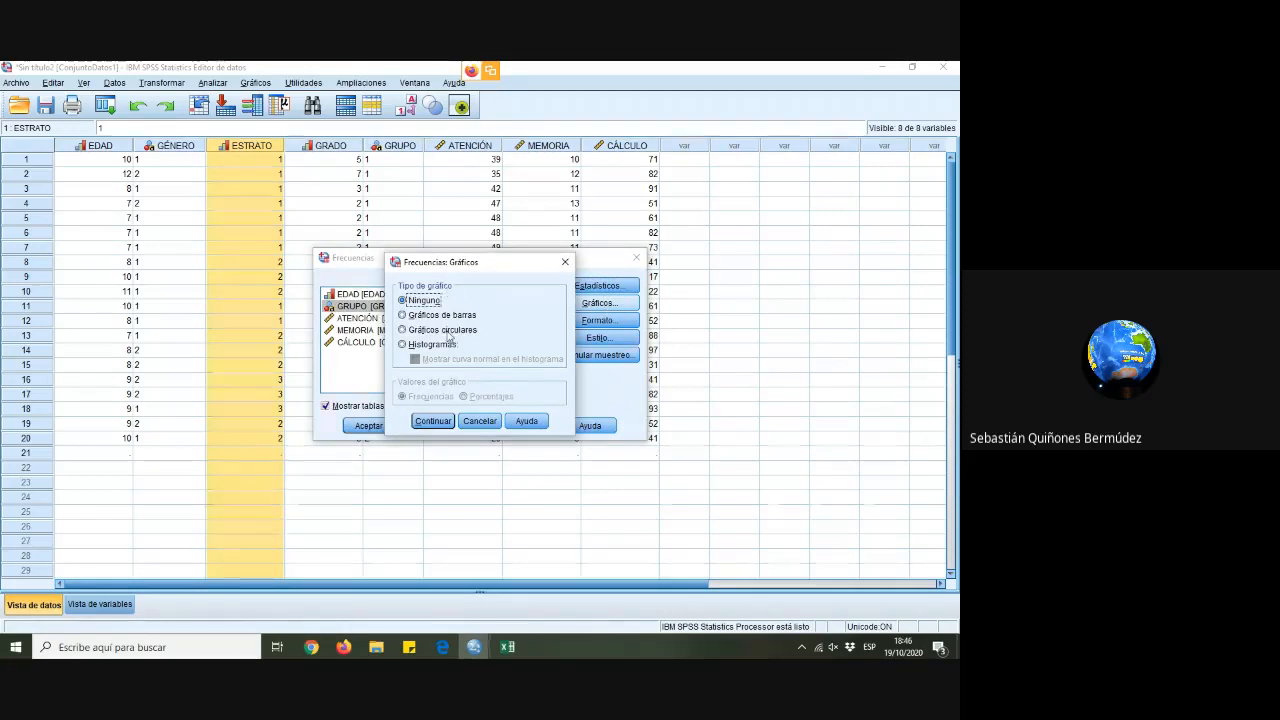
click(565, 263)
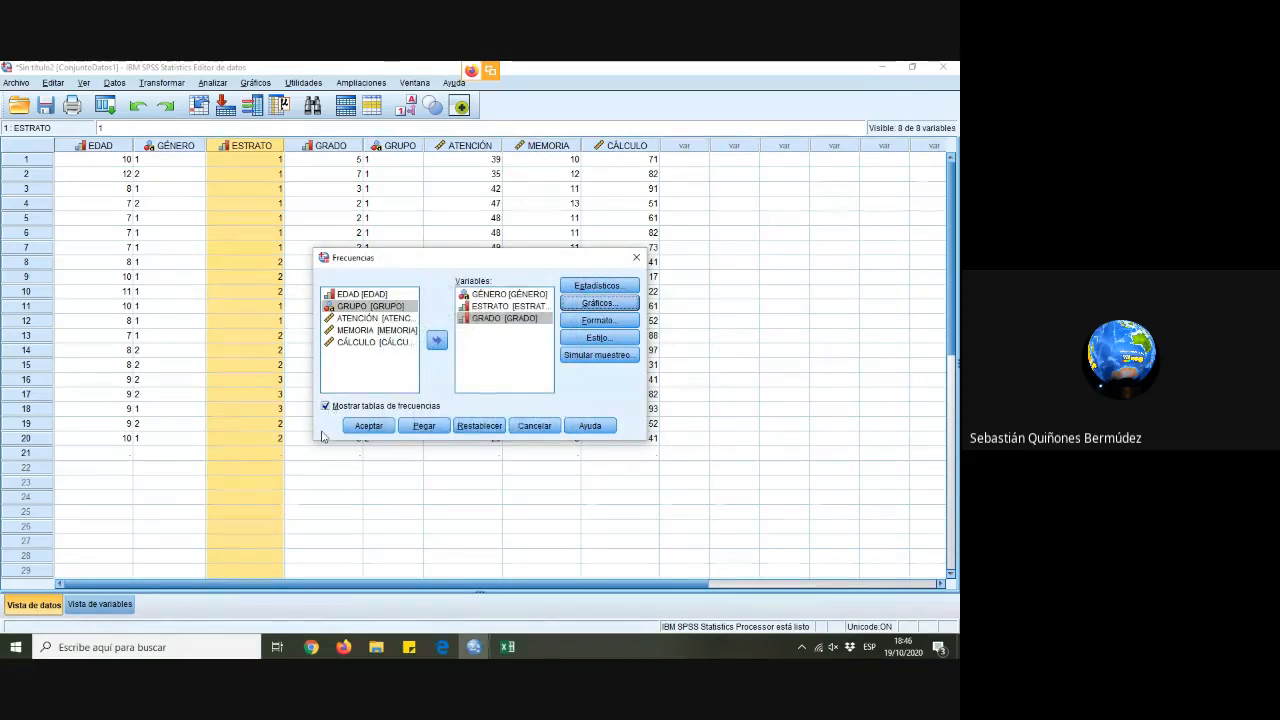
click(368, 426)
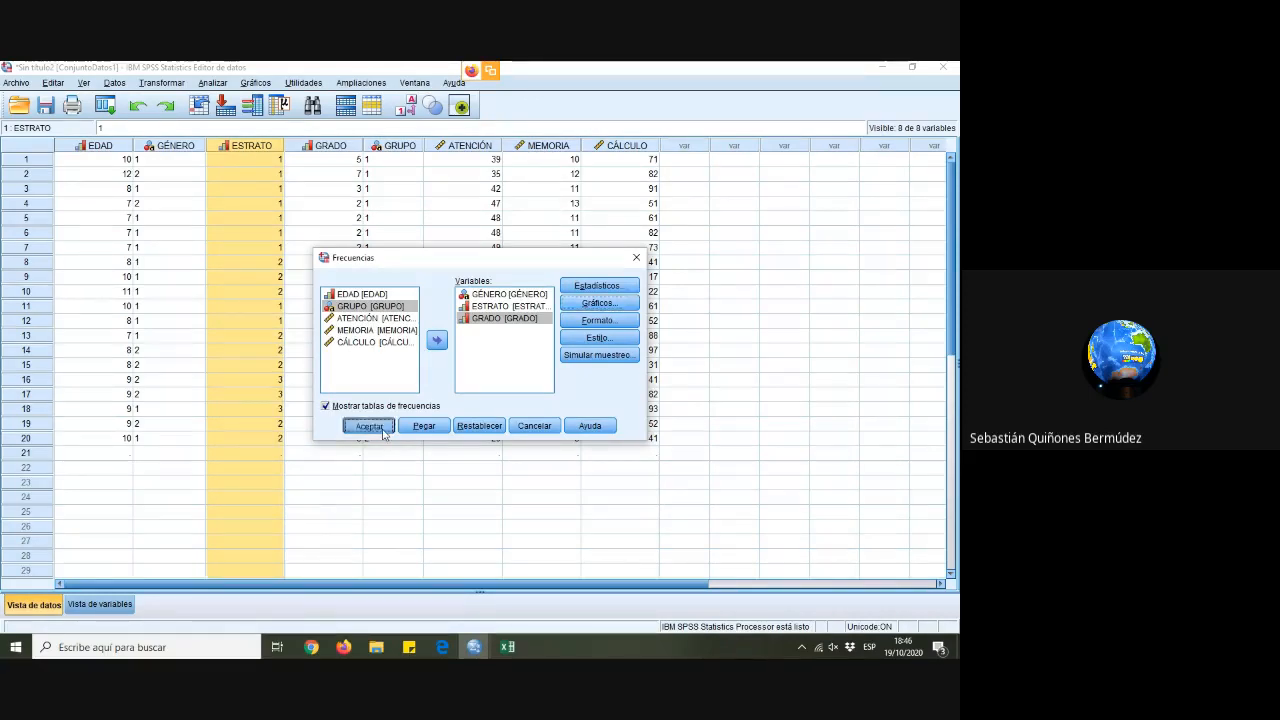
Examine the frequencies and percentages in the GÉNERO, ESTRATO and GRADO tables of the output viewer
scroll(854, 434, down, 3)
scroll(803, 423, up, 1)
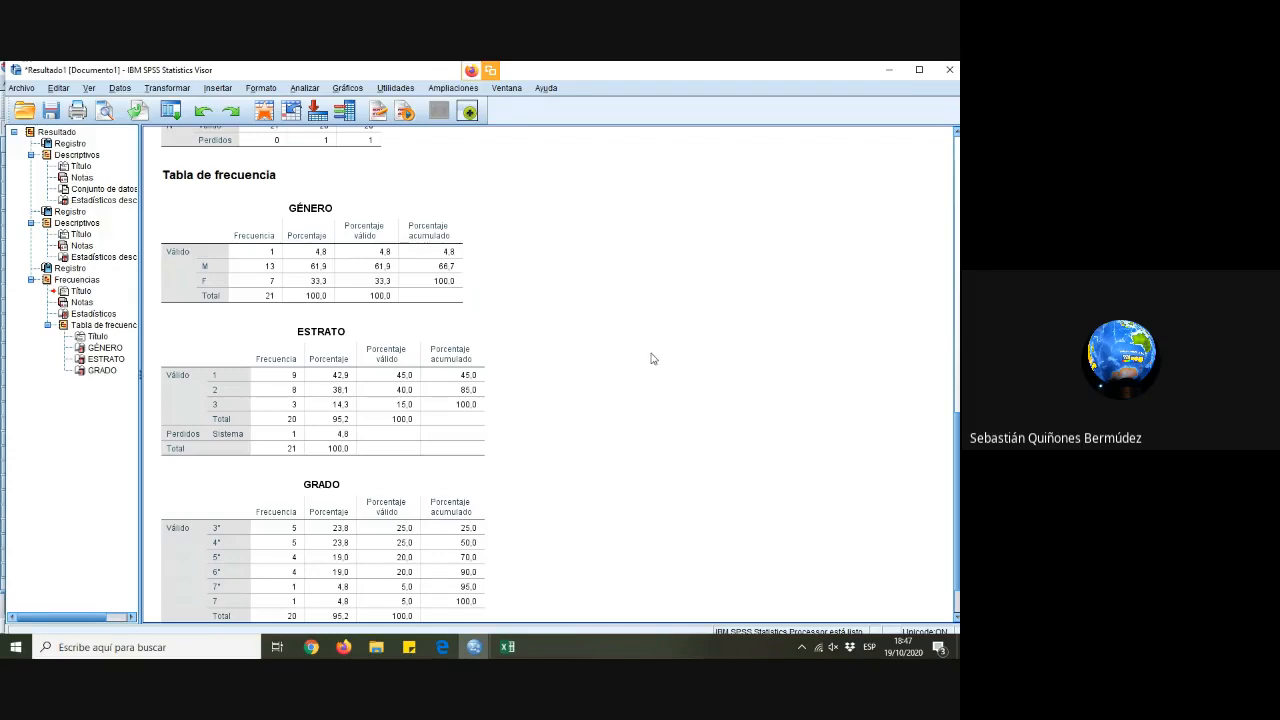
scroll(649, 359, down, 1)
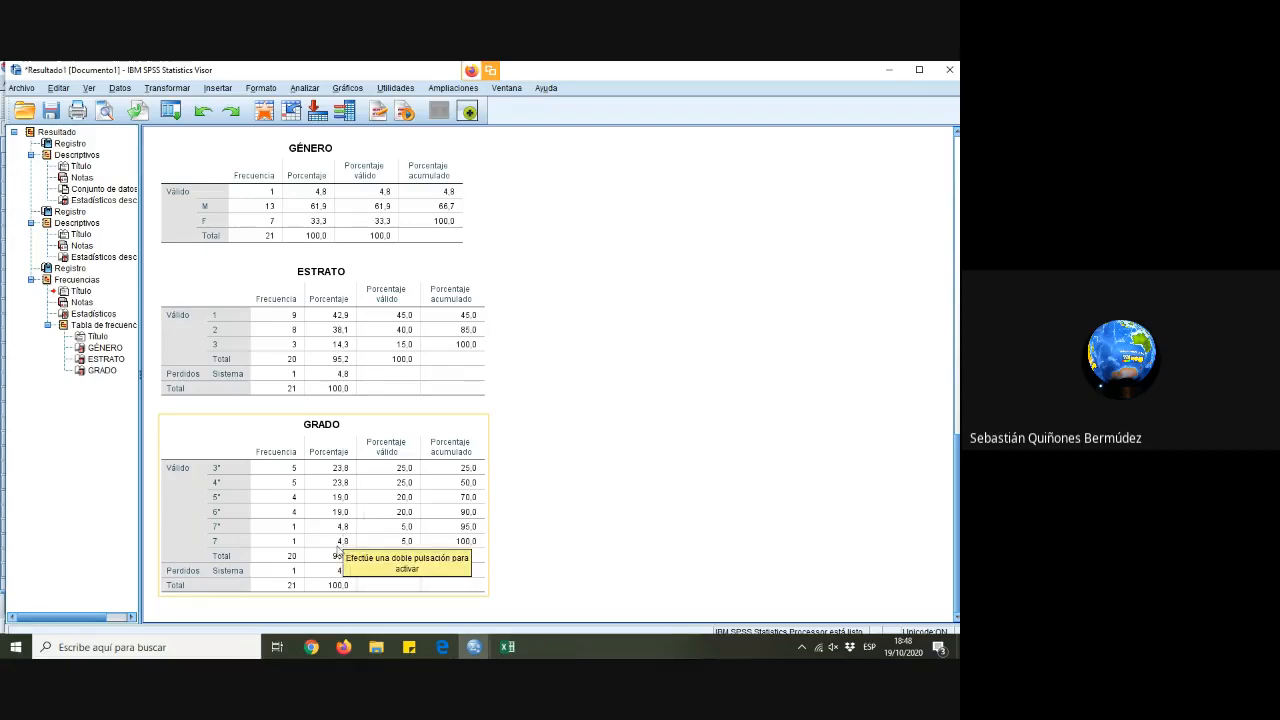
click(733, 492)
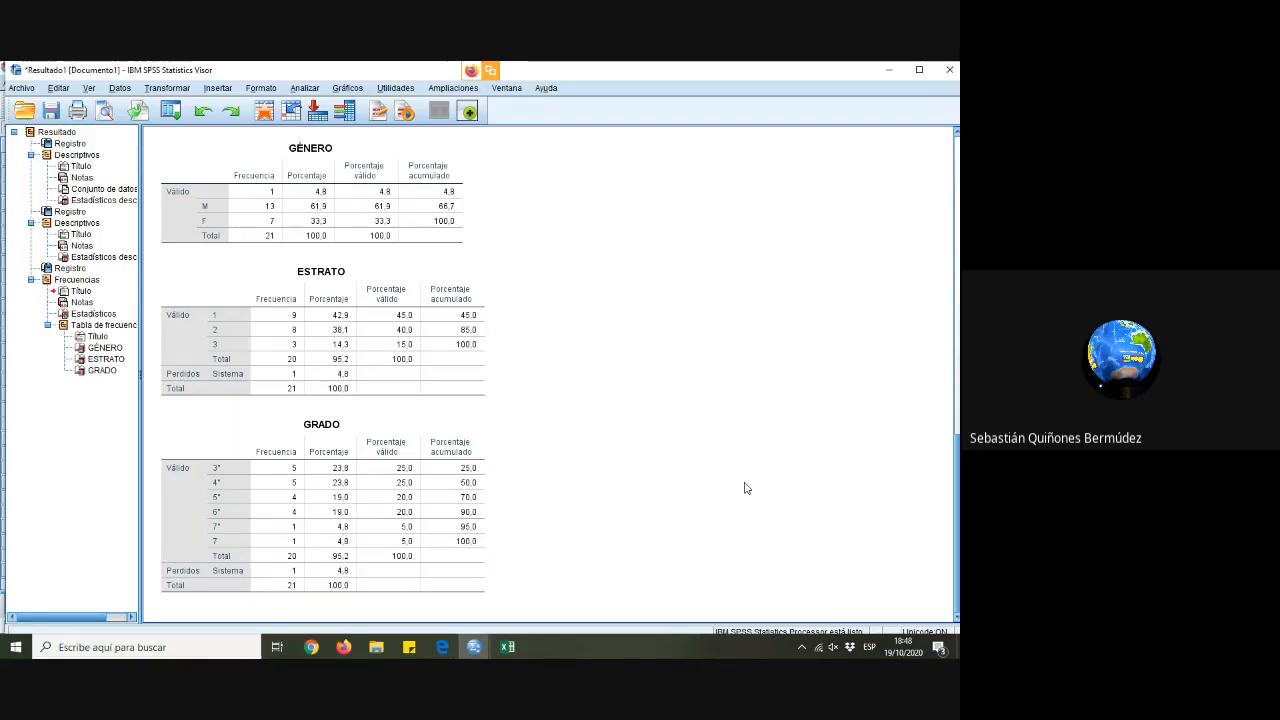
scroll(738, 488, up, 2)
scroll(734, 488, down, 2)
scroll(732, 487, up, 1)
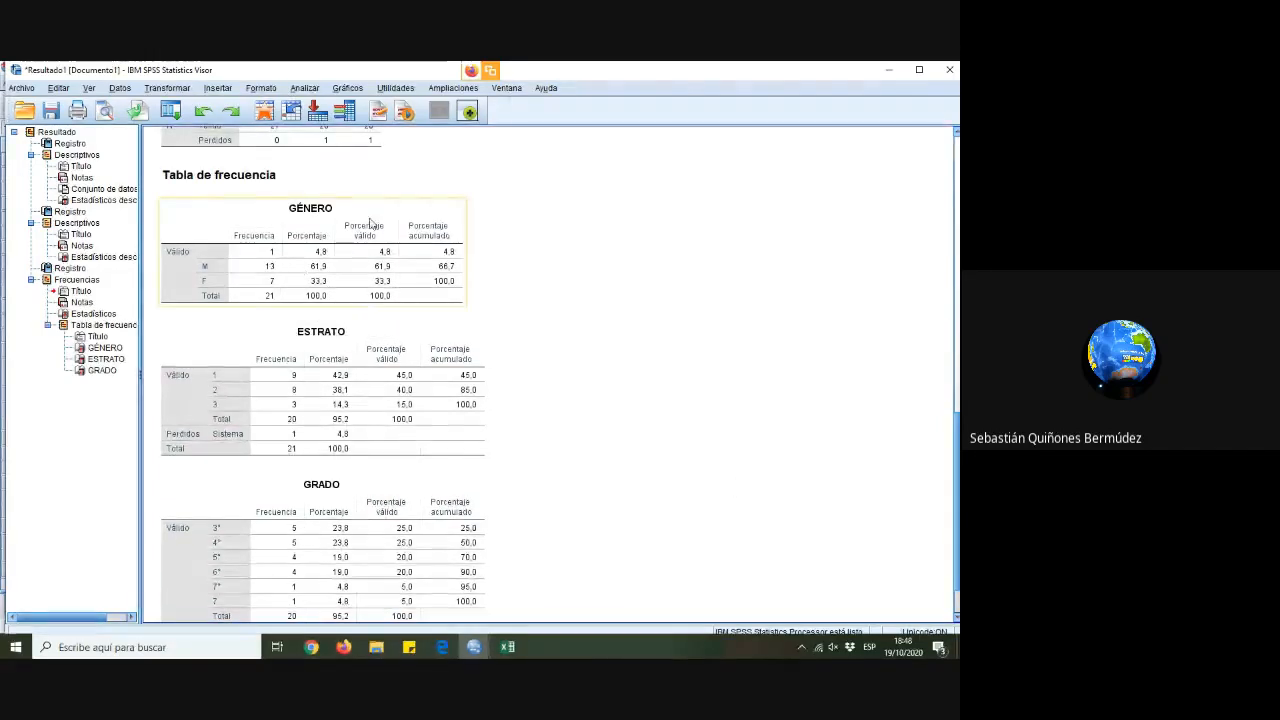
scroll(678, 342, down, 1)
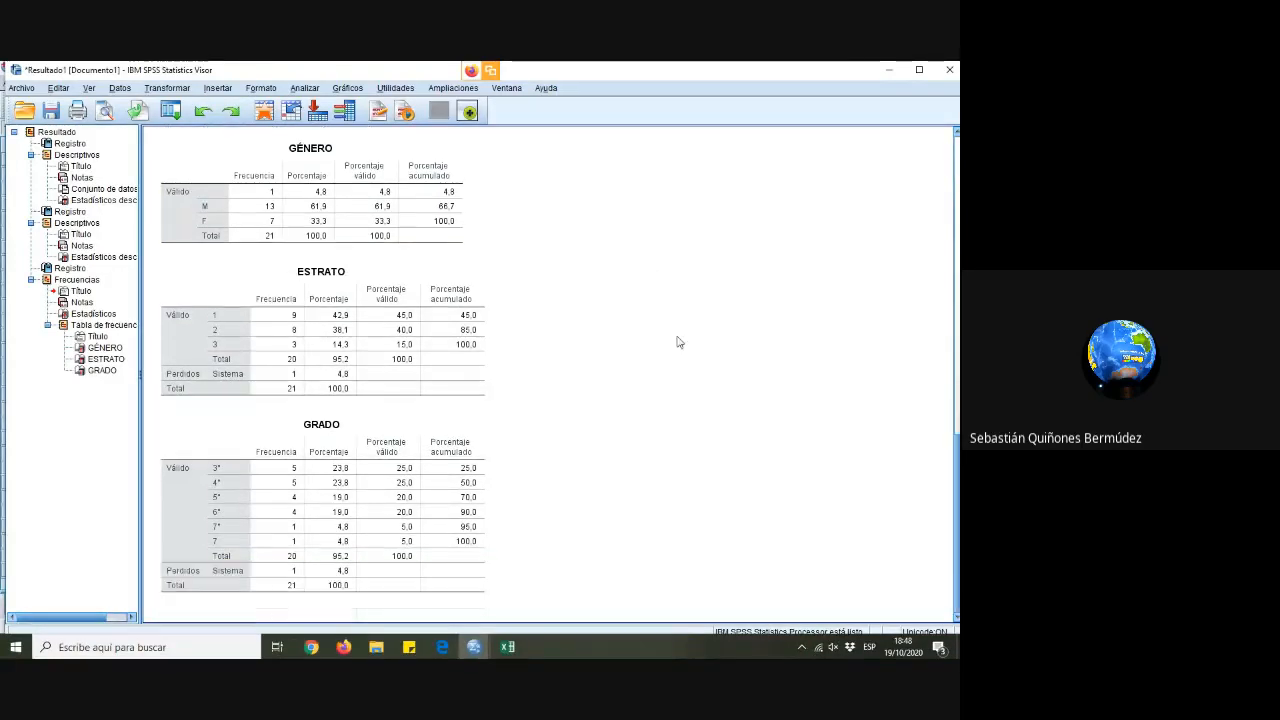
scroll(680, 343, up, 1)
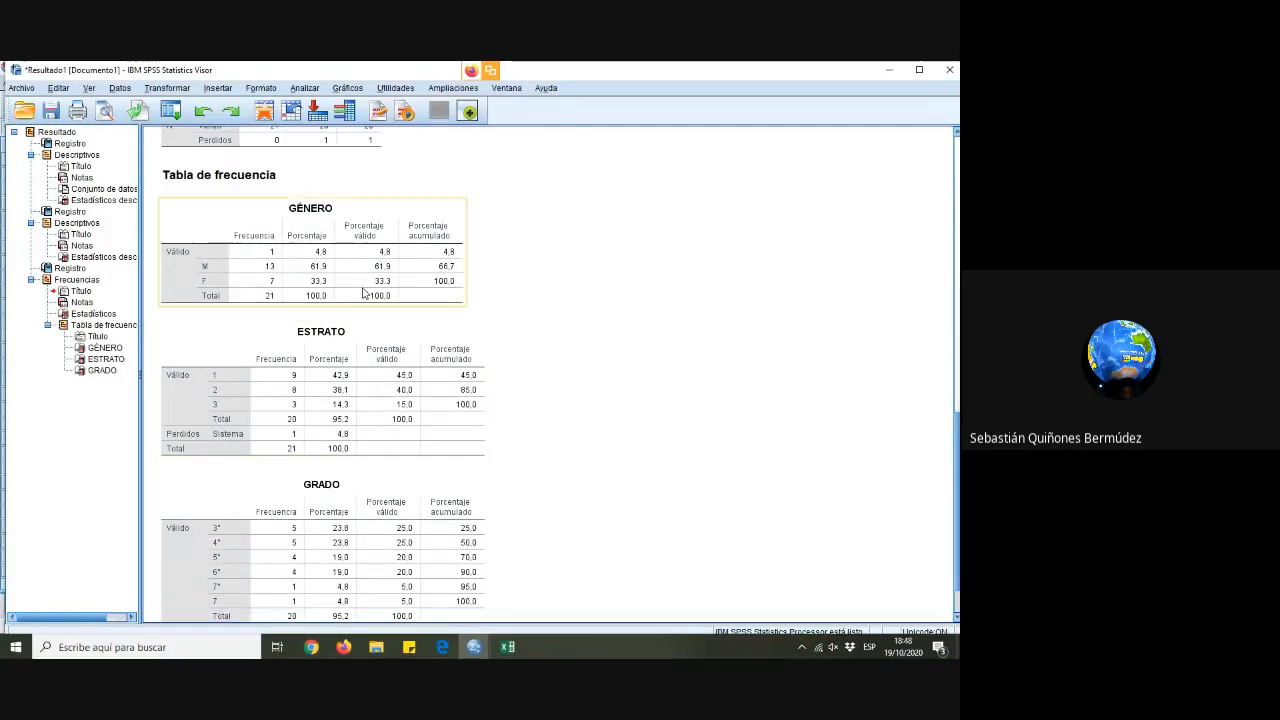
Select the GÉNERO frequency table and look through the available chart commands
click(319, 272)
click(350, 88)
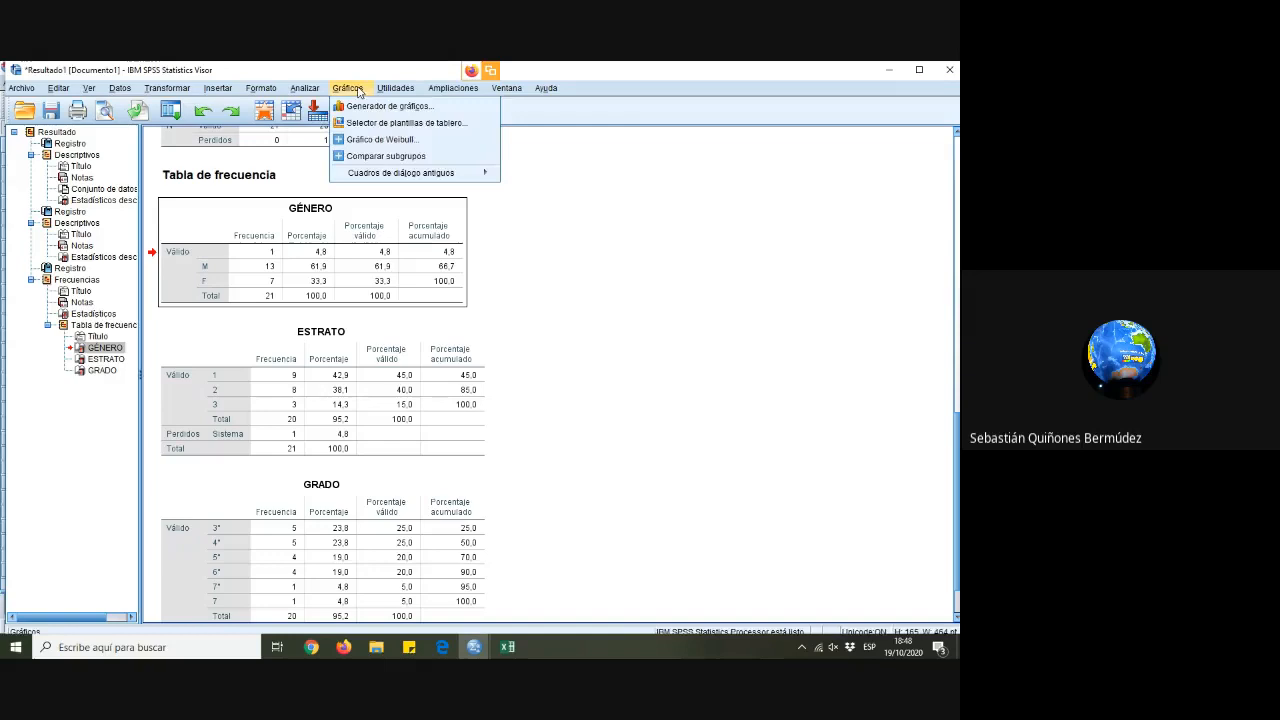
click(703, 385)
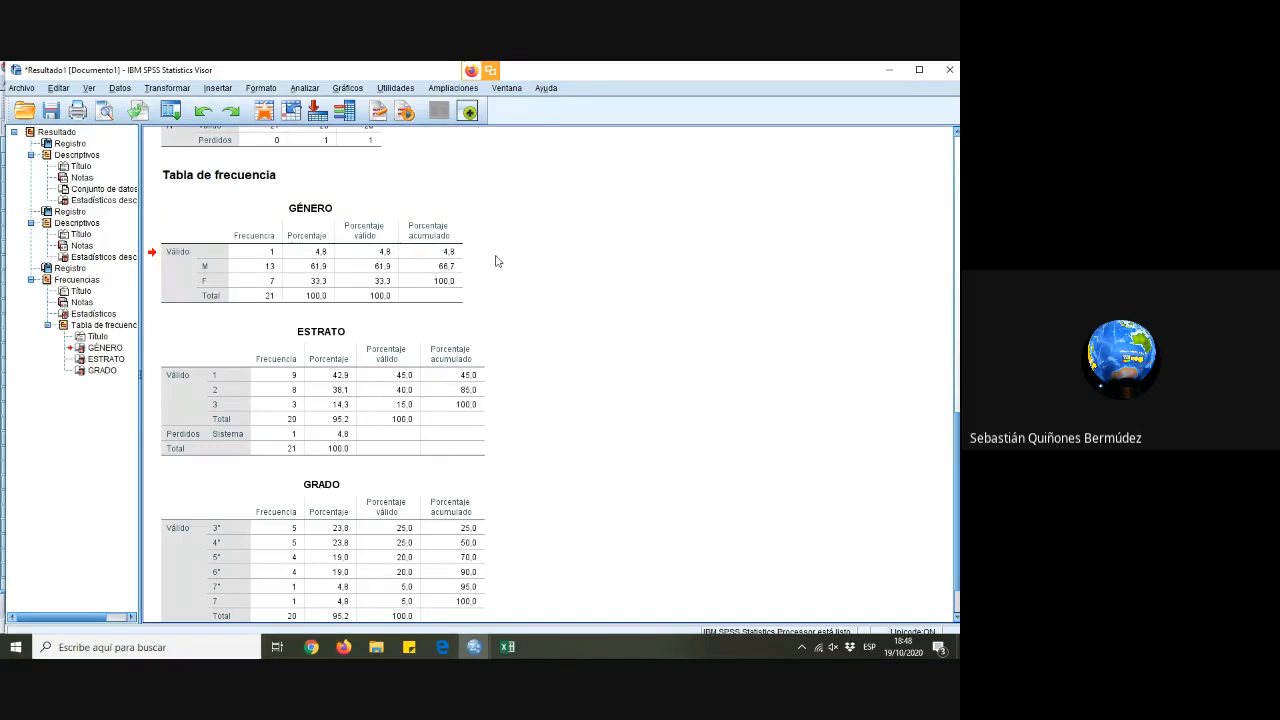
click(348, 88)
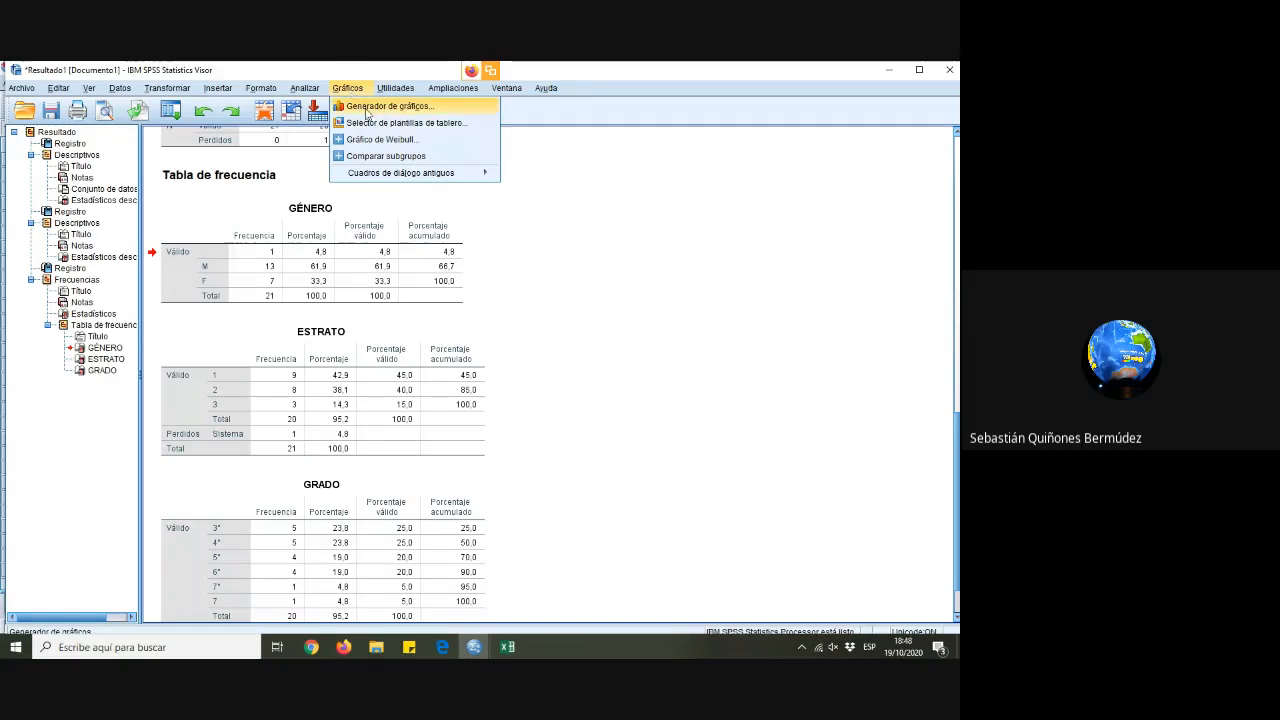
Try to place the GÉNERO variable directly in the chart preview of the Chart Builder
click(411, 108)
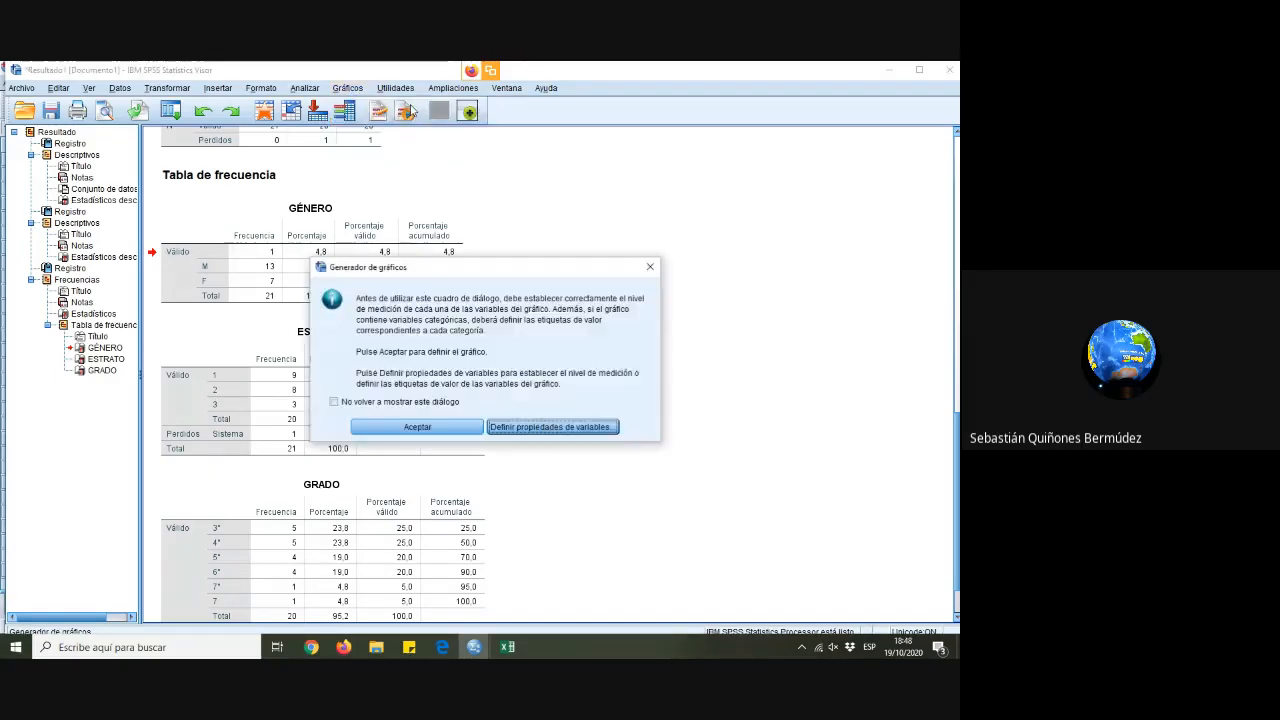
click(433, 428)
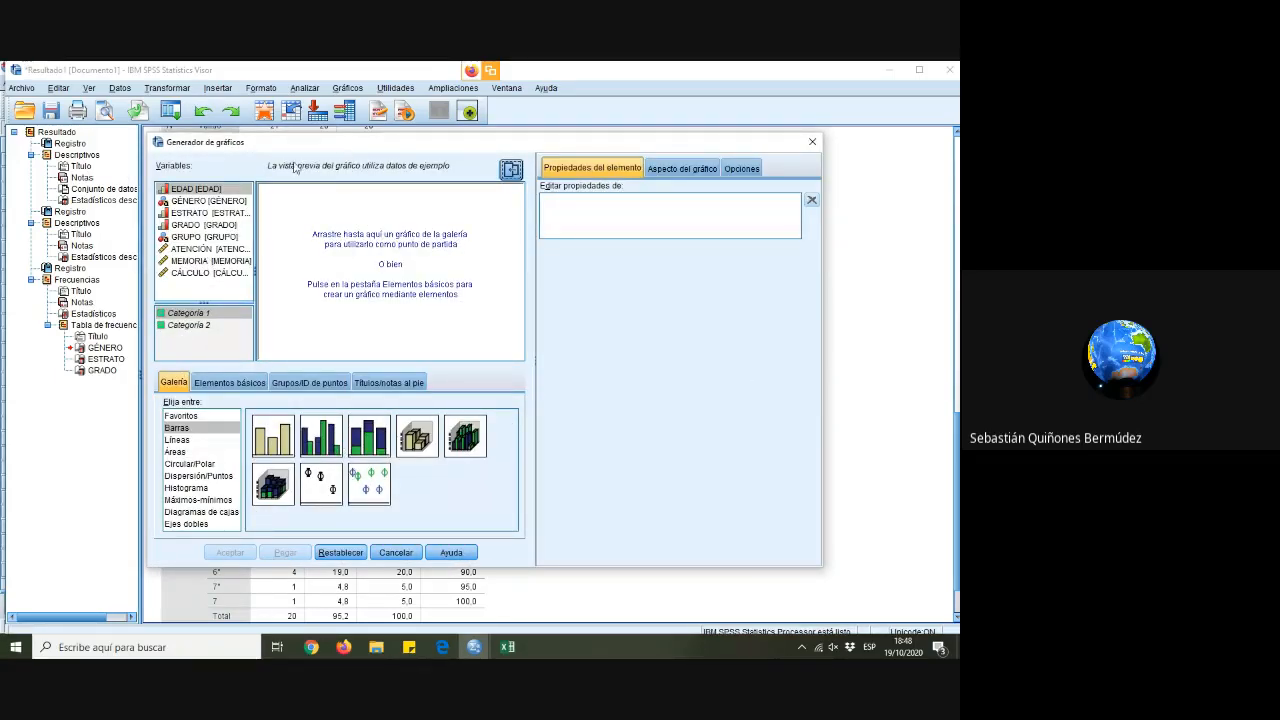
click(207, 202)
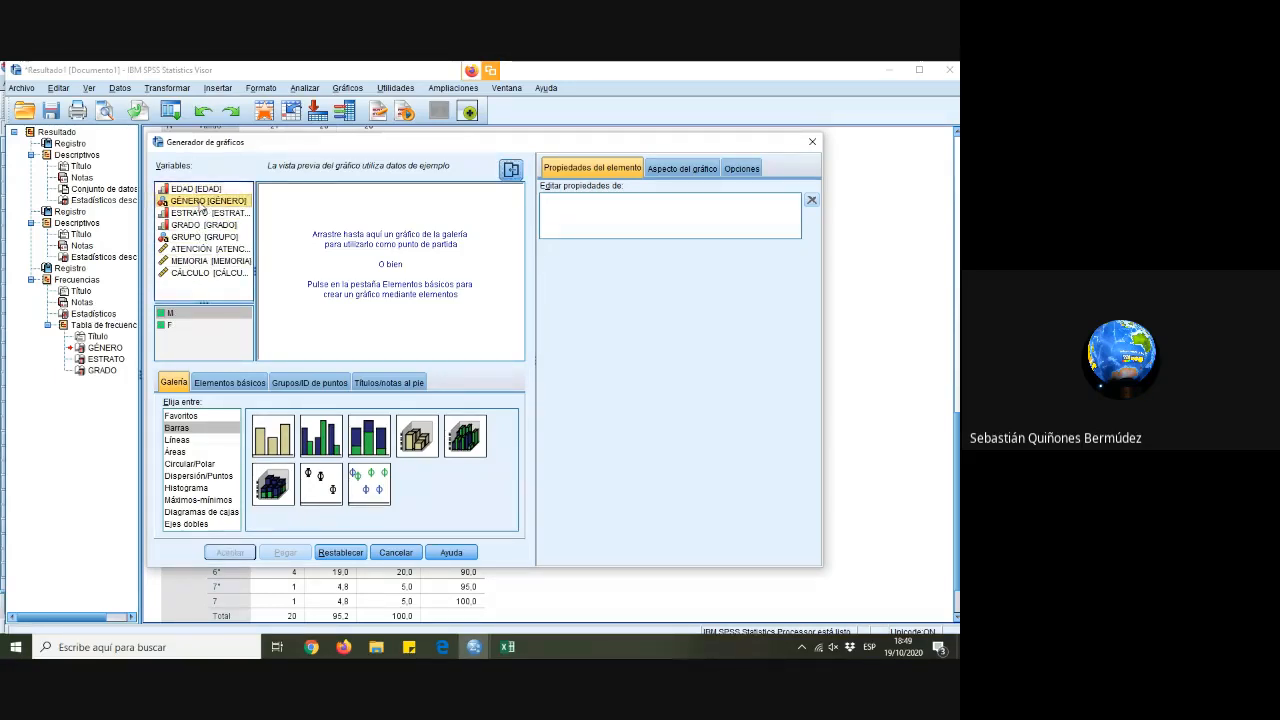
drag(204, 203, 346, 258)
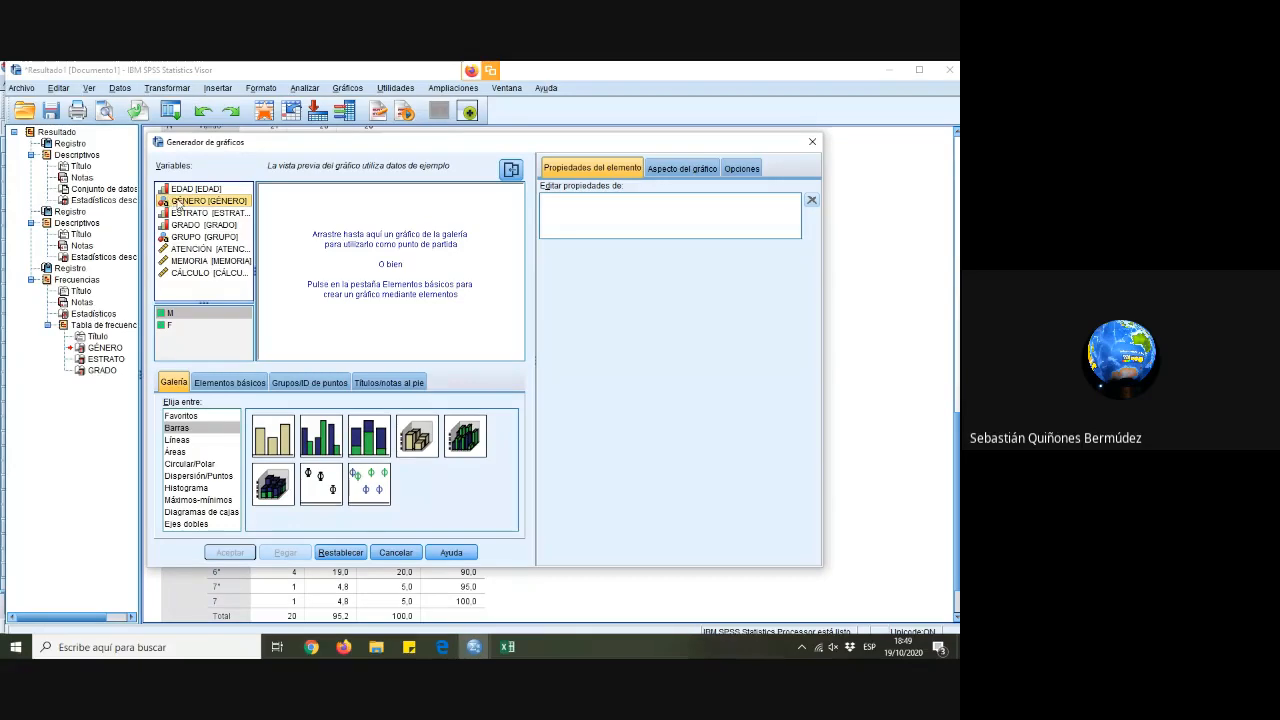
drag(178, 203, 427, 309)
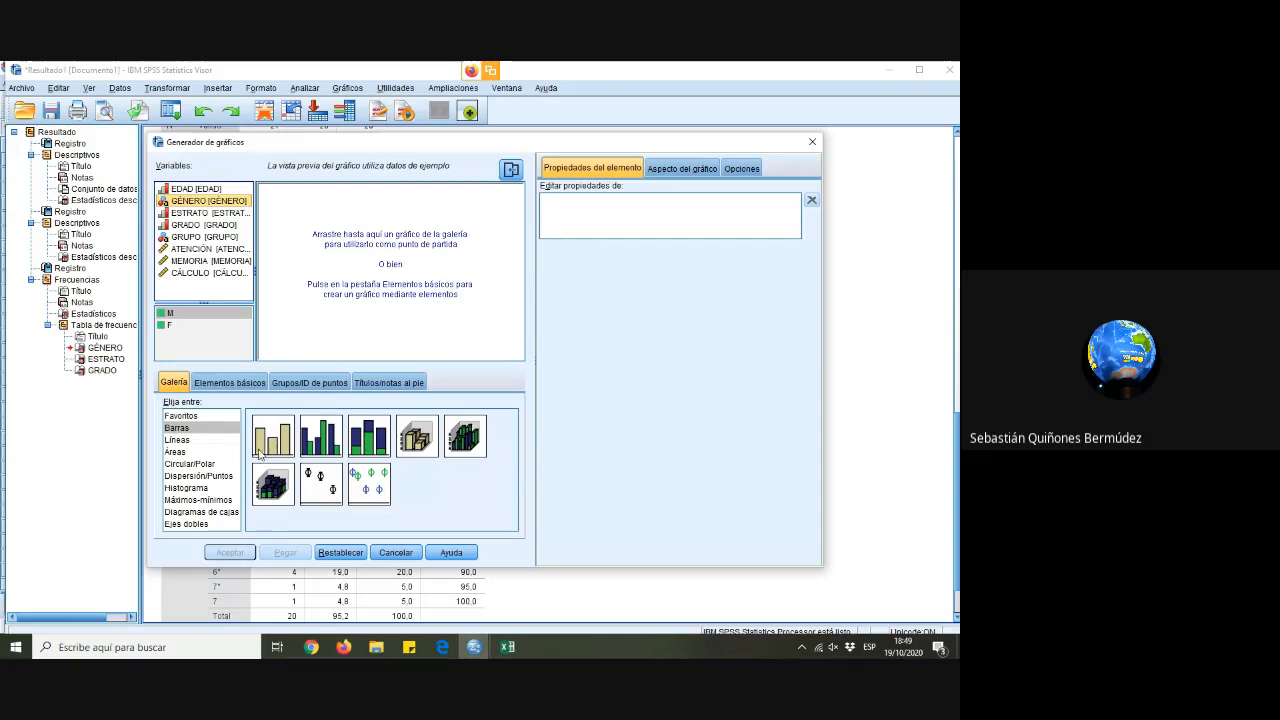
Try to start a pie chart for GÉNERO from the Circular/Polar gallery, and close the Chart Builder
click(186, 466)
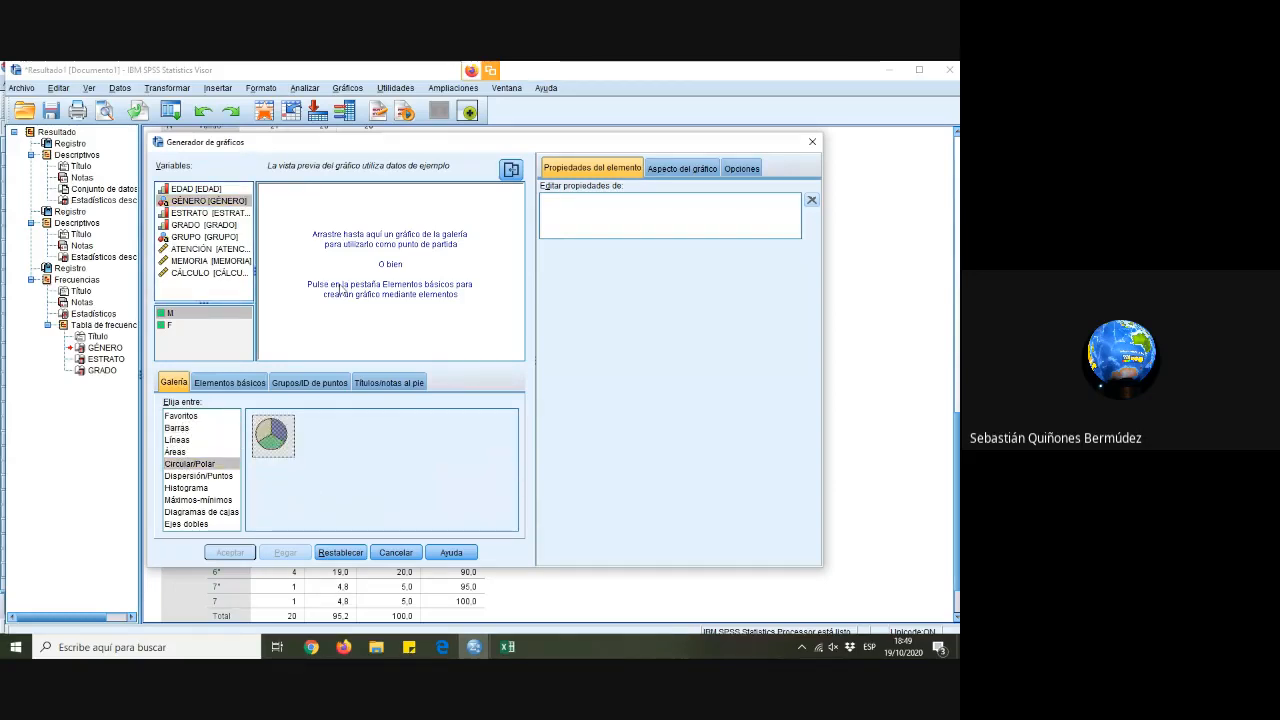
click(168, 327)
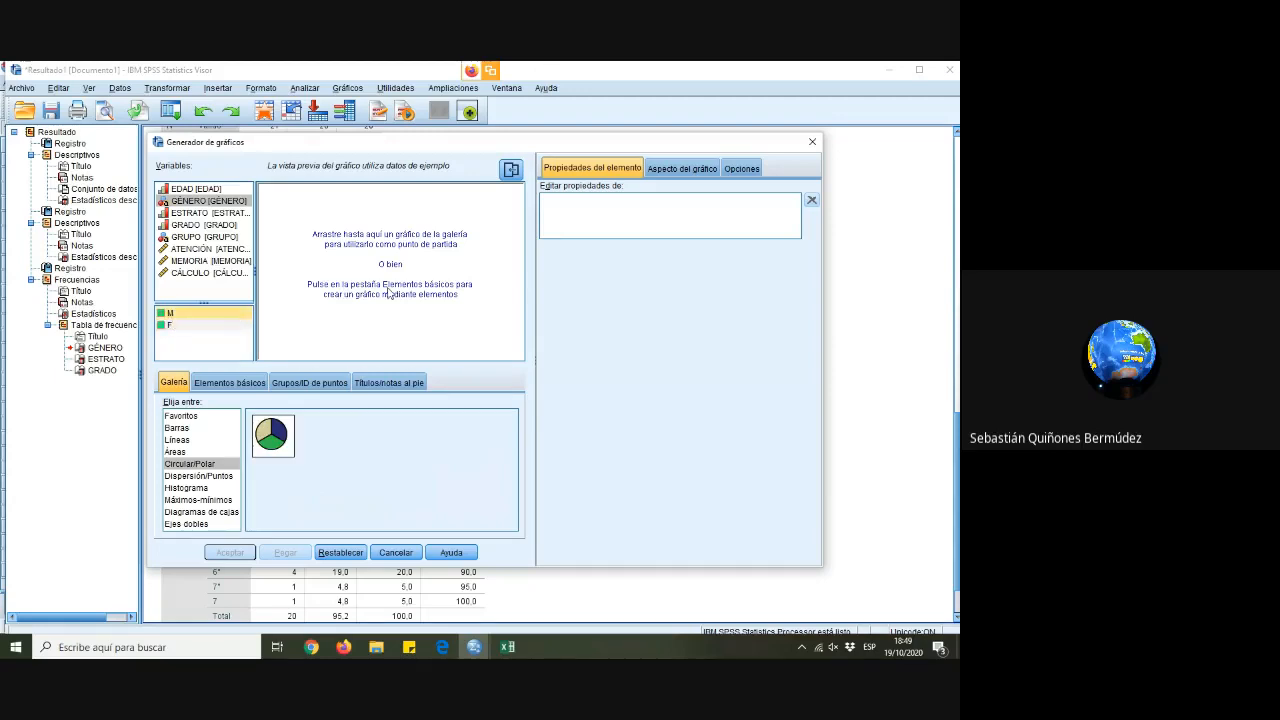
click(240, 388)
click(186, 384)
click(275, 435)
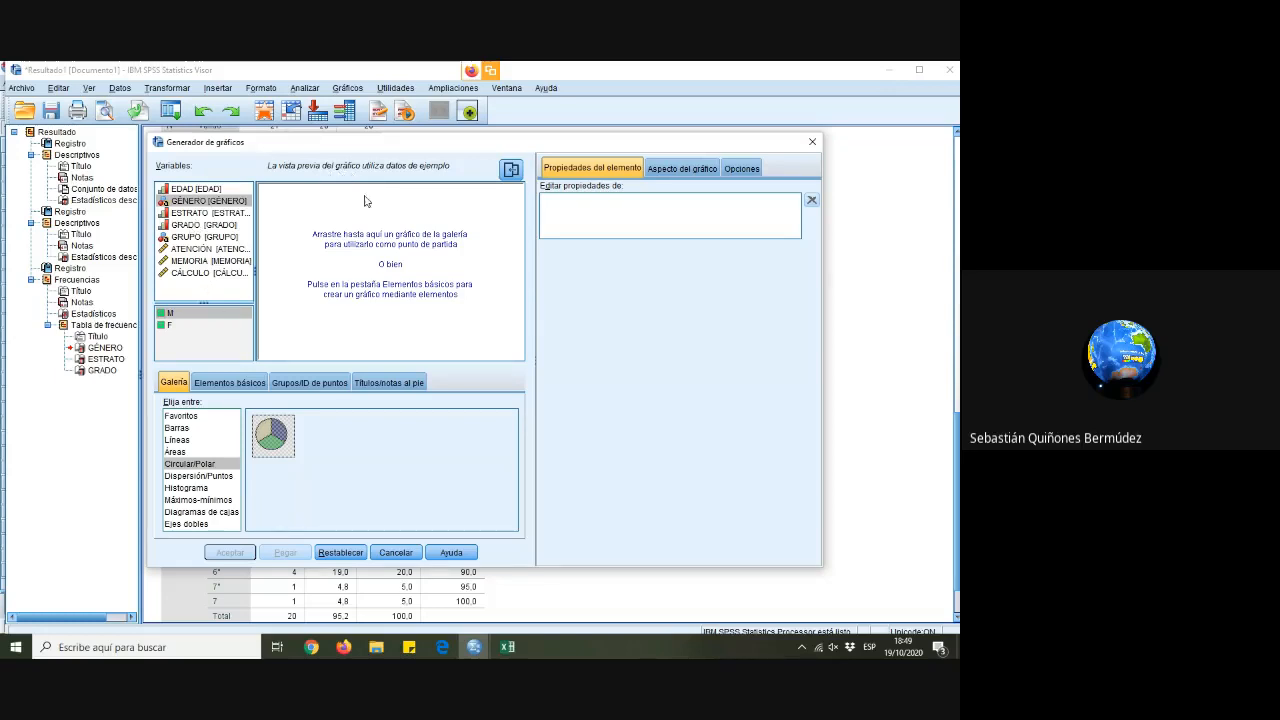
click(812, 142)
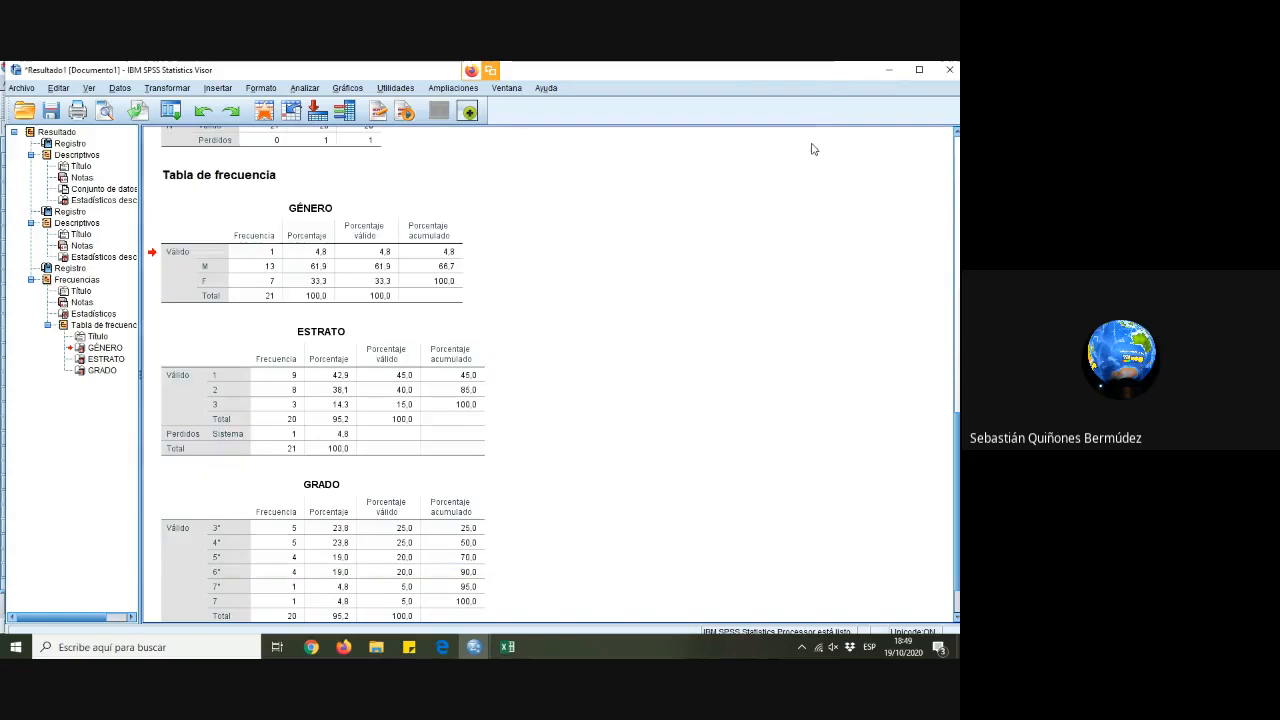
click(347, 88)
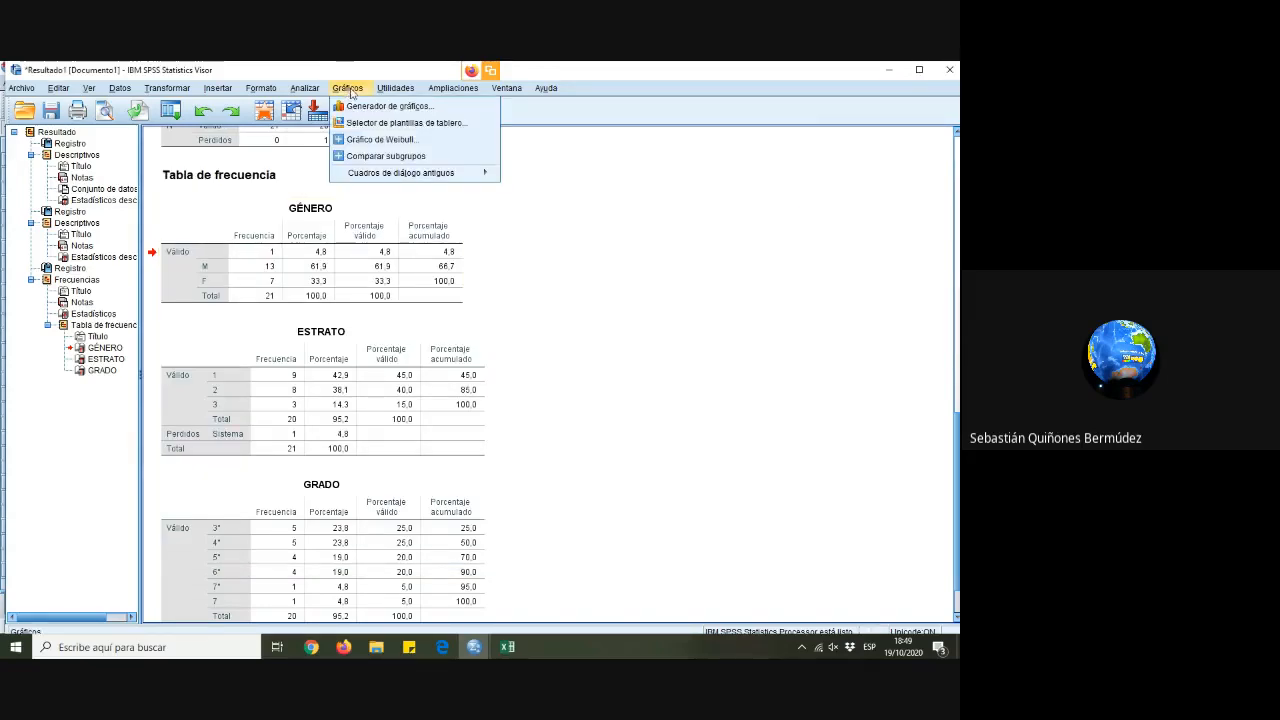
click(268, 245)
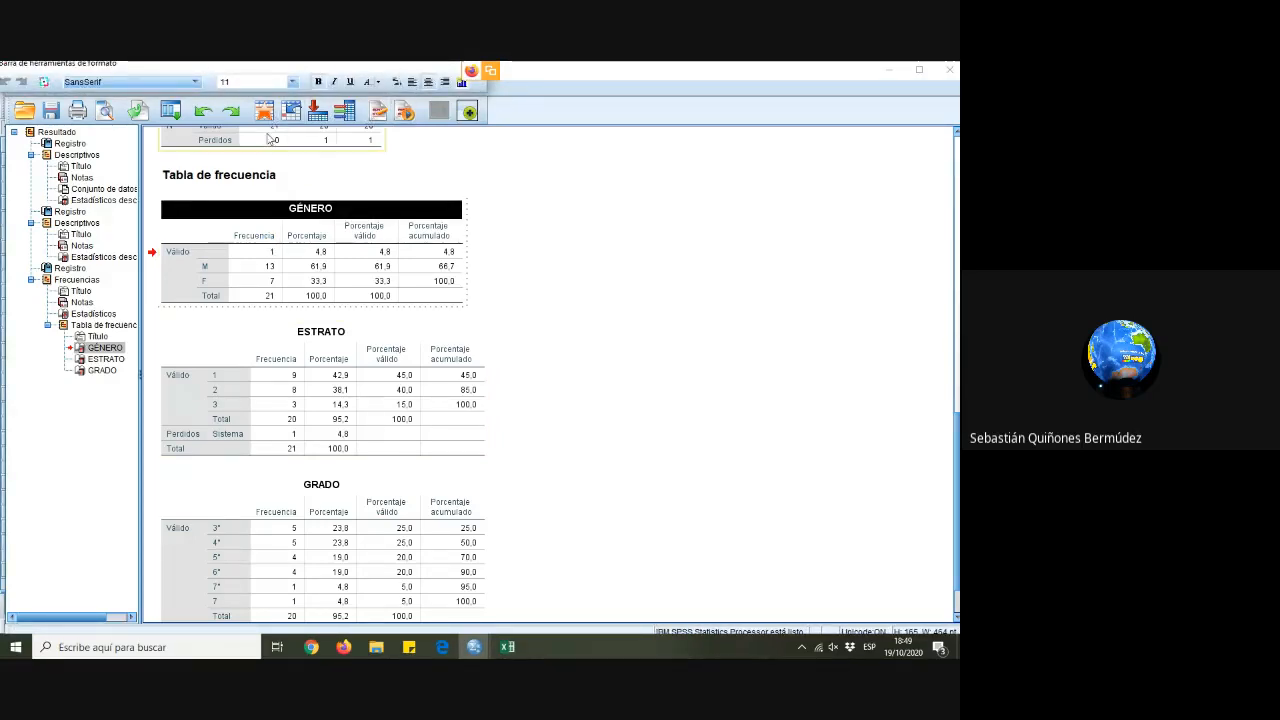
click(584, 322)
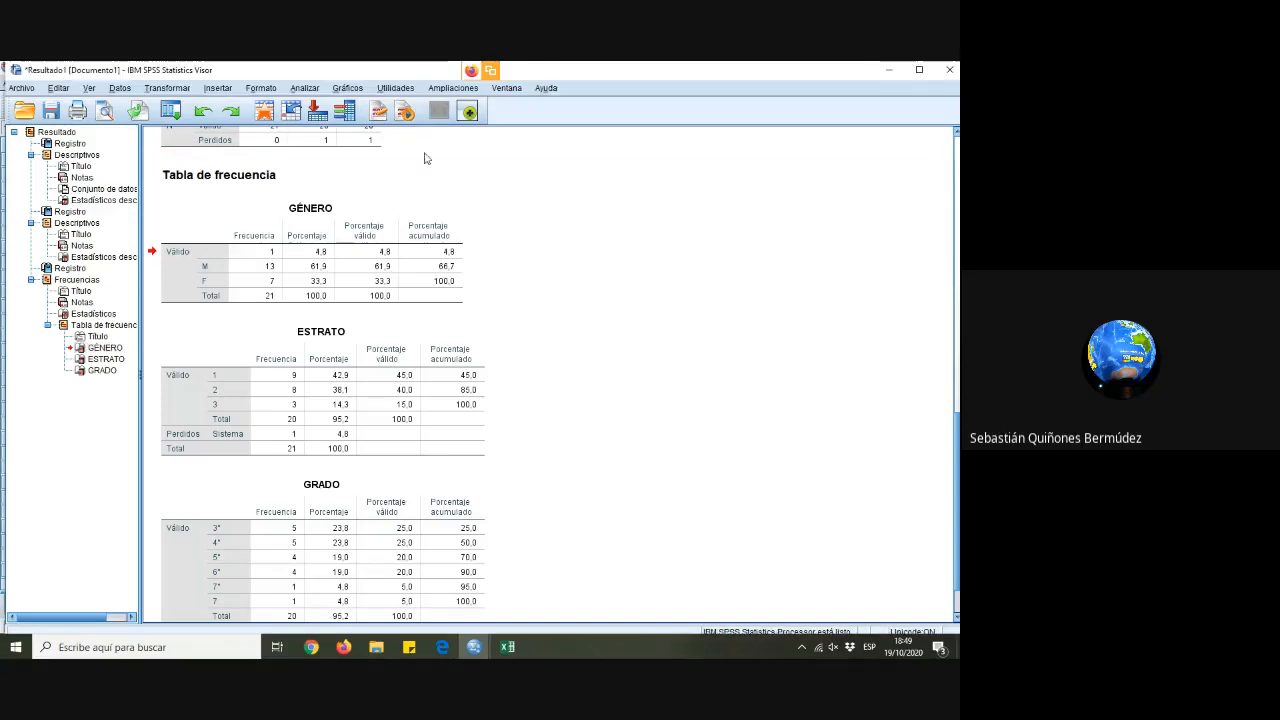
click(340, 88)
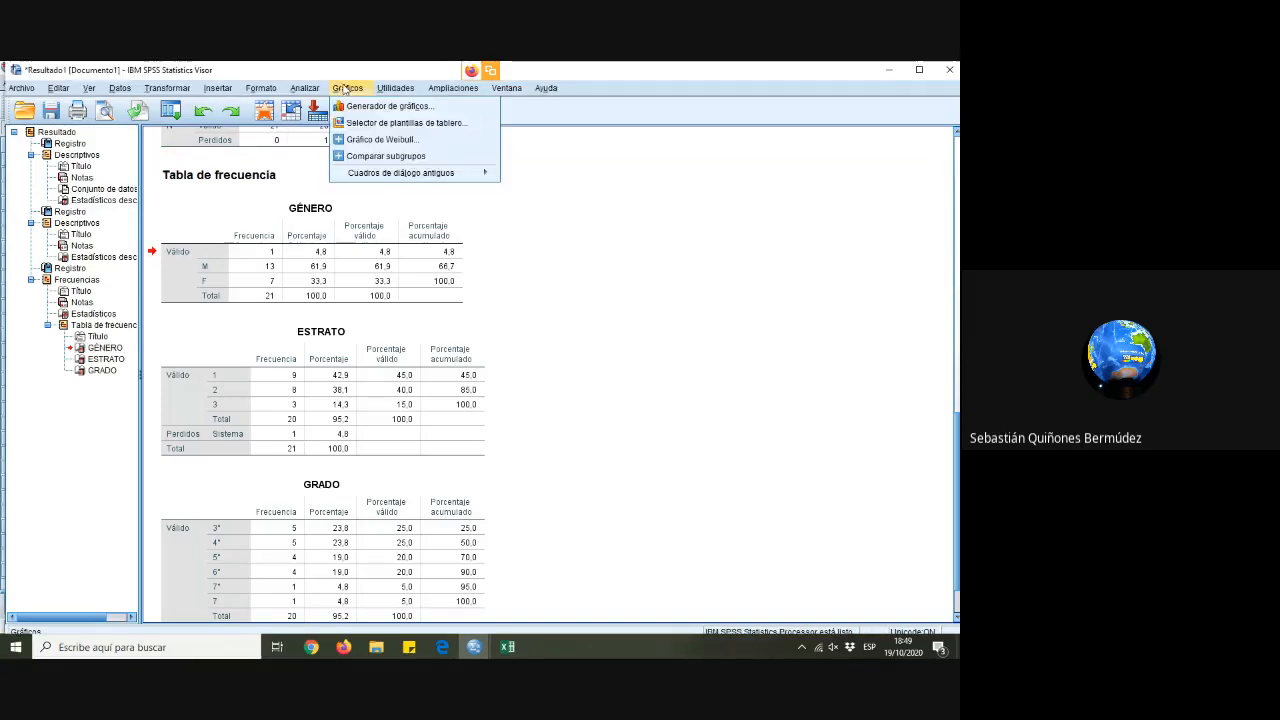
click(393, 106)
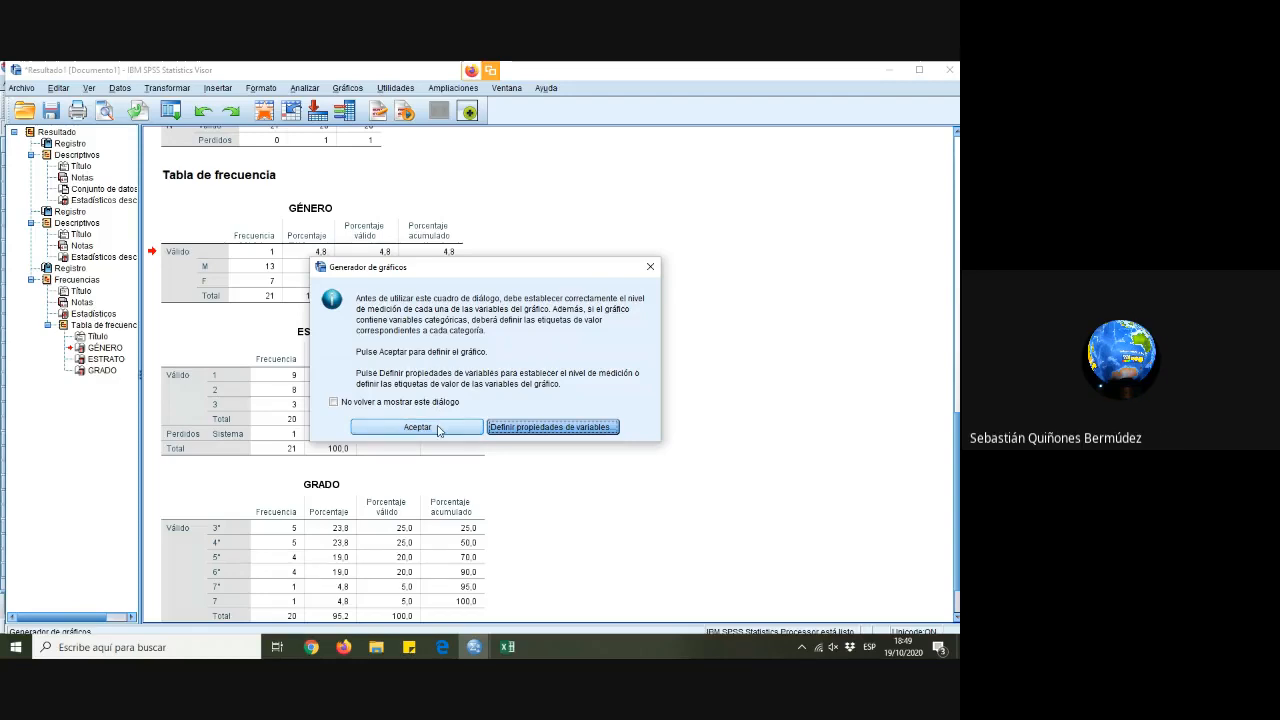
click(650, 266)
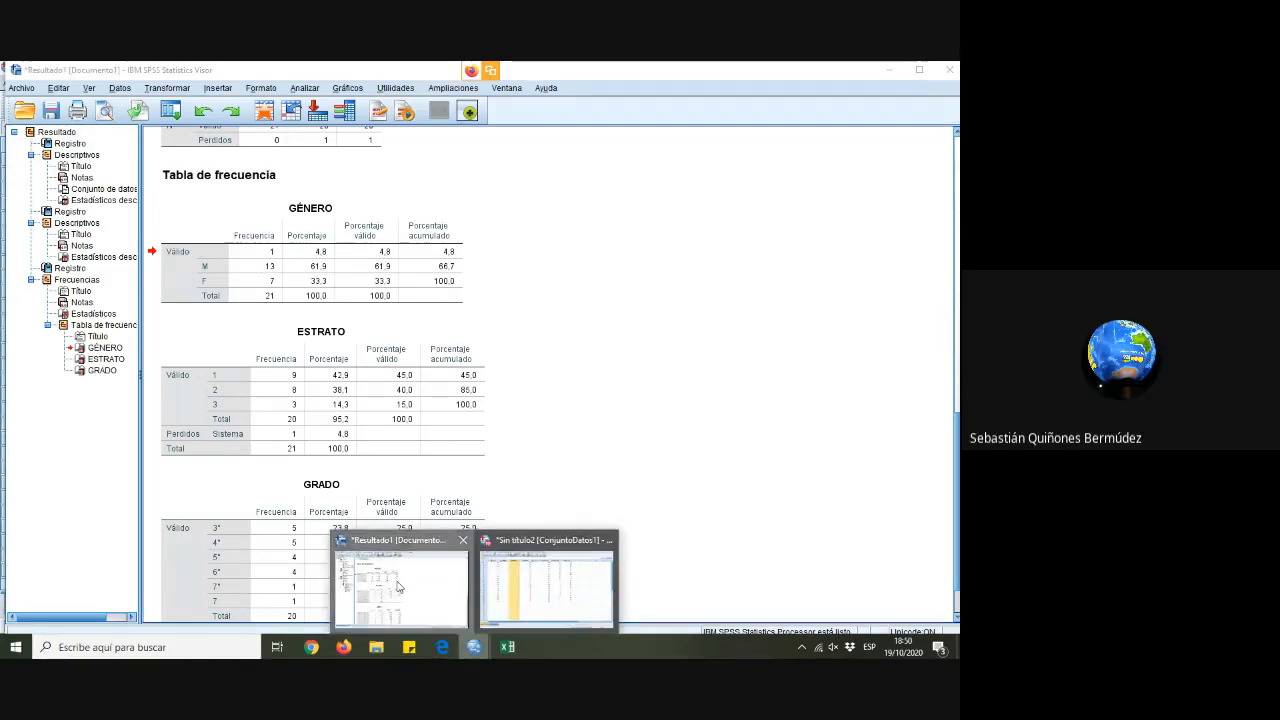
Switch to the dataset in the Data Editor and check the GÉNERO values from the first to the last case
mouse_move(474, 647)
click(535, 582)
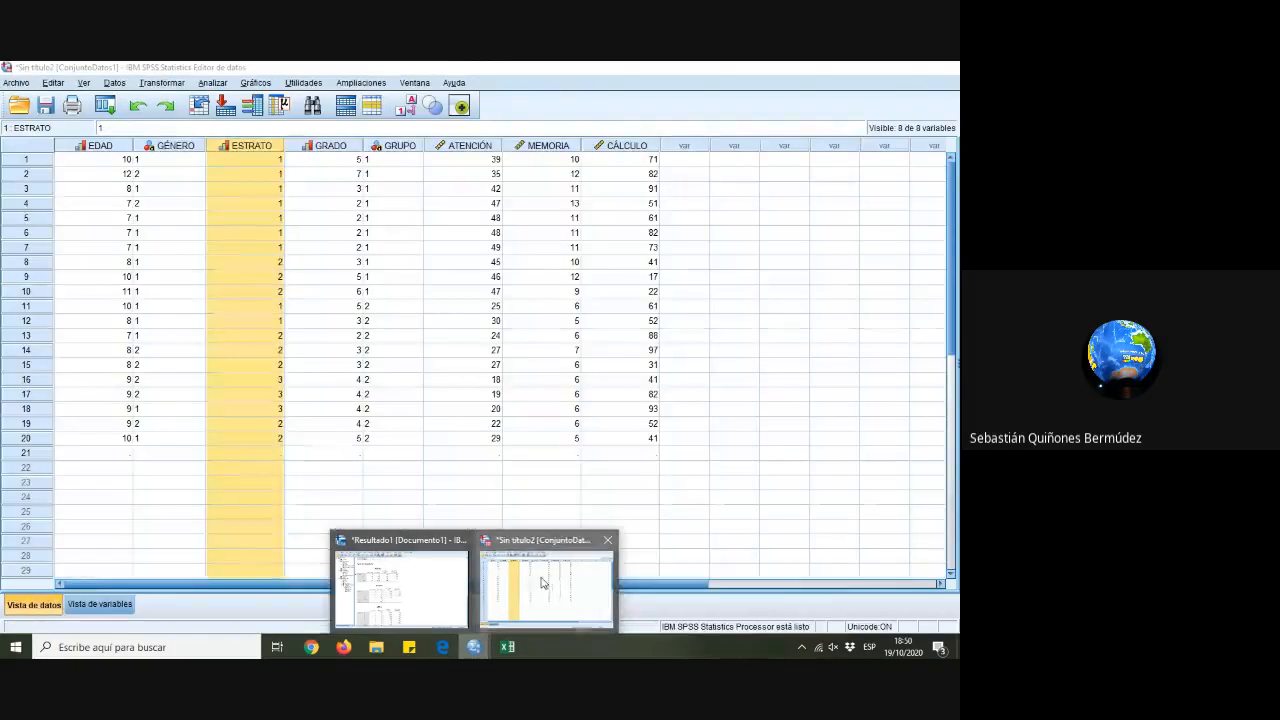
click(222, 444)
click(340, 426)
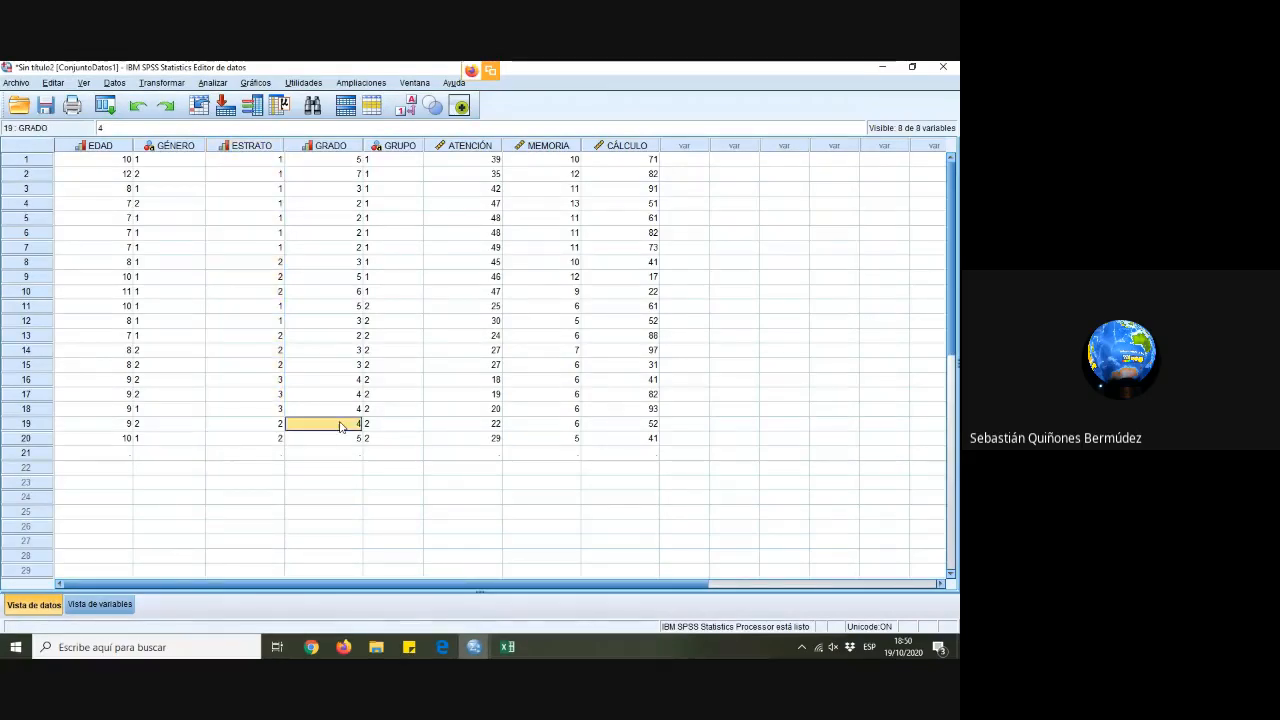
click(166, 161)
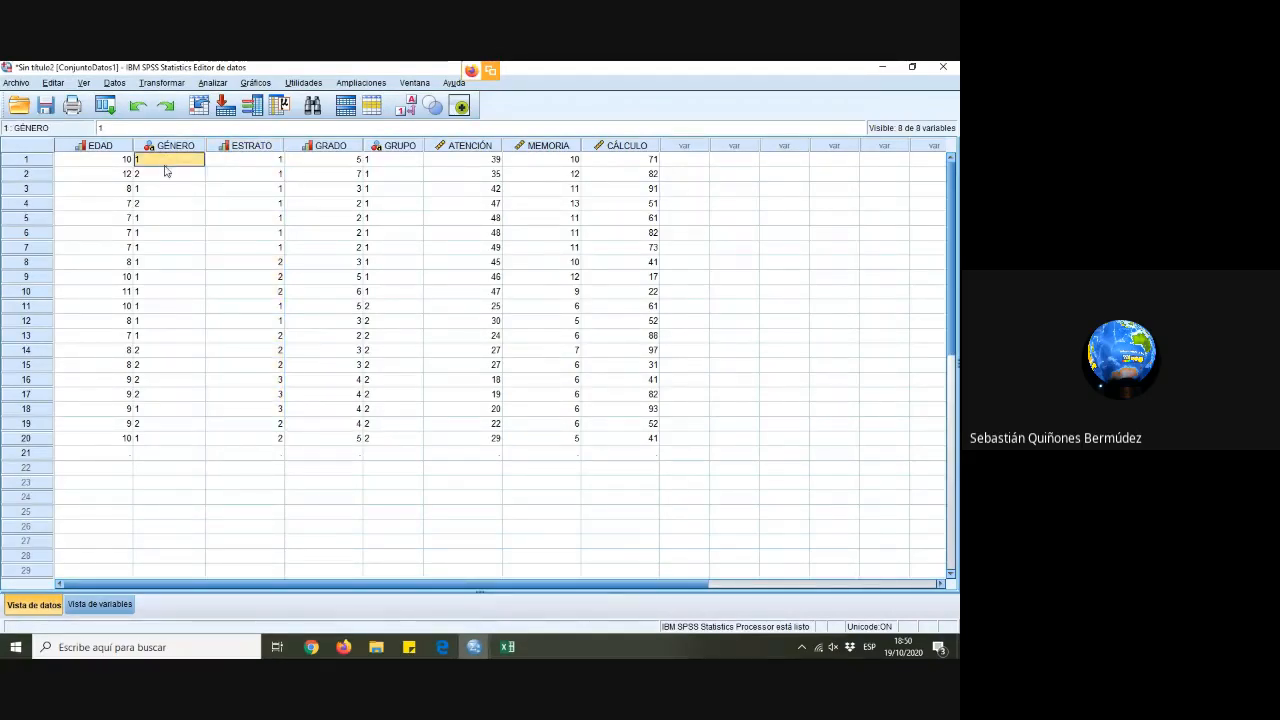
click(166, 440)
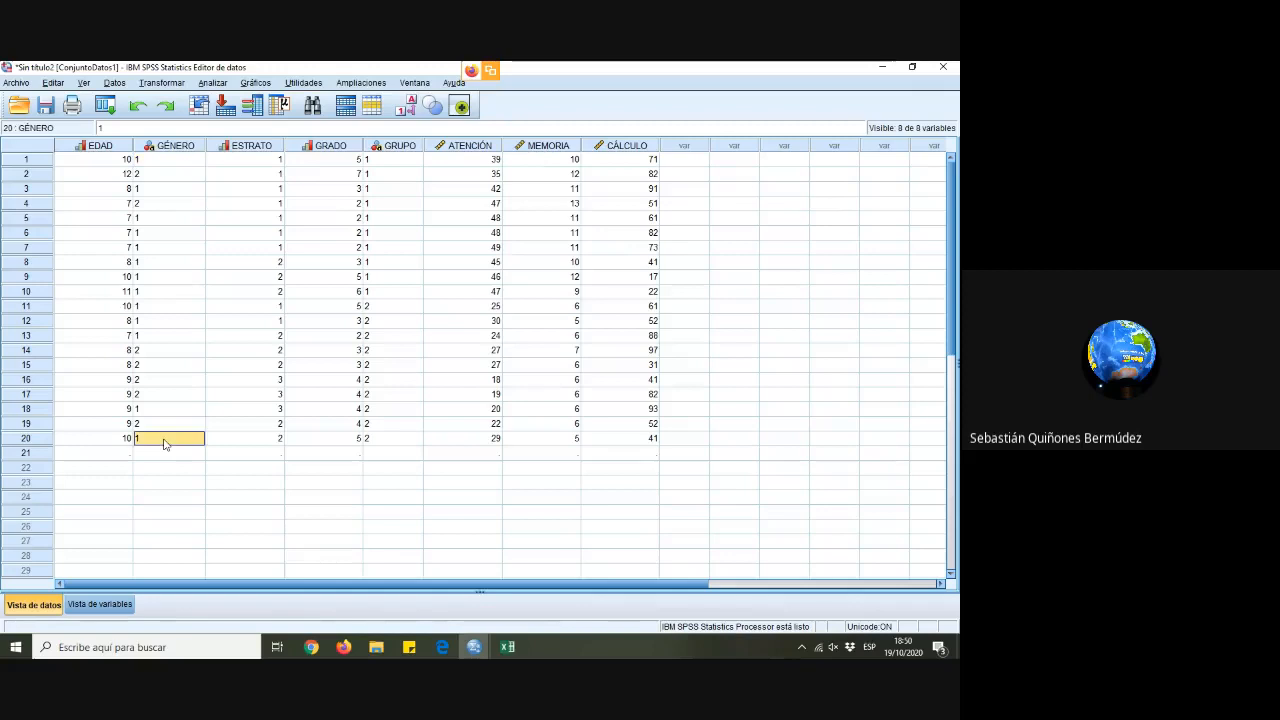
Return to the output document and examine the totals and missing cases in the GÉNERO, ESTRATO and GRADO frequency tables
click(474, 647)
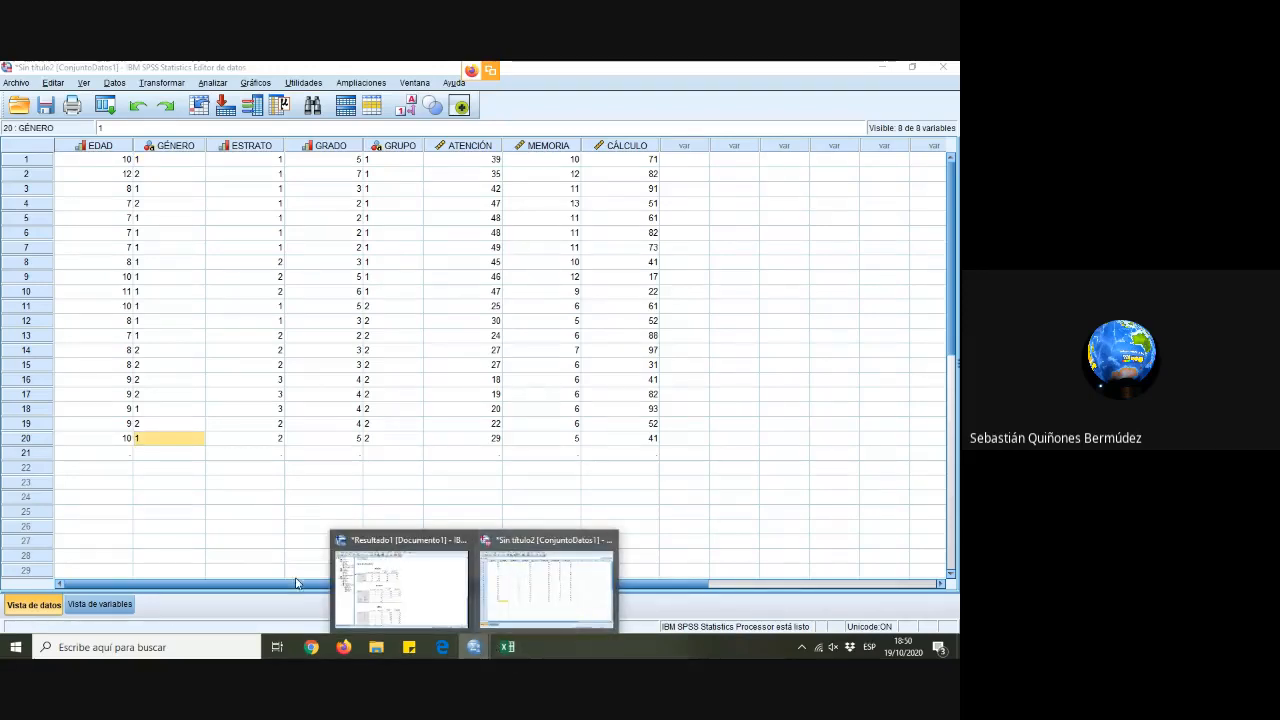
click(400, 585)
scroll(616, 495, down, 1)
click(333, 480)
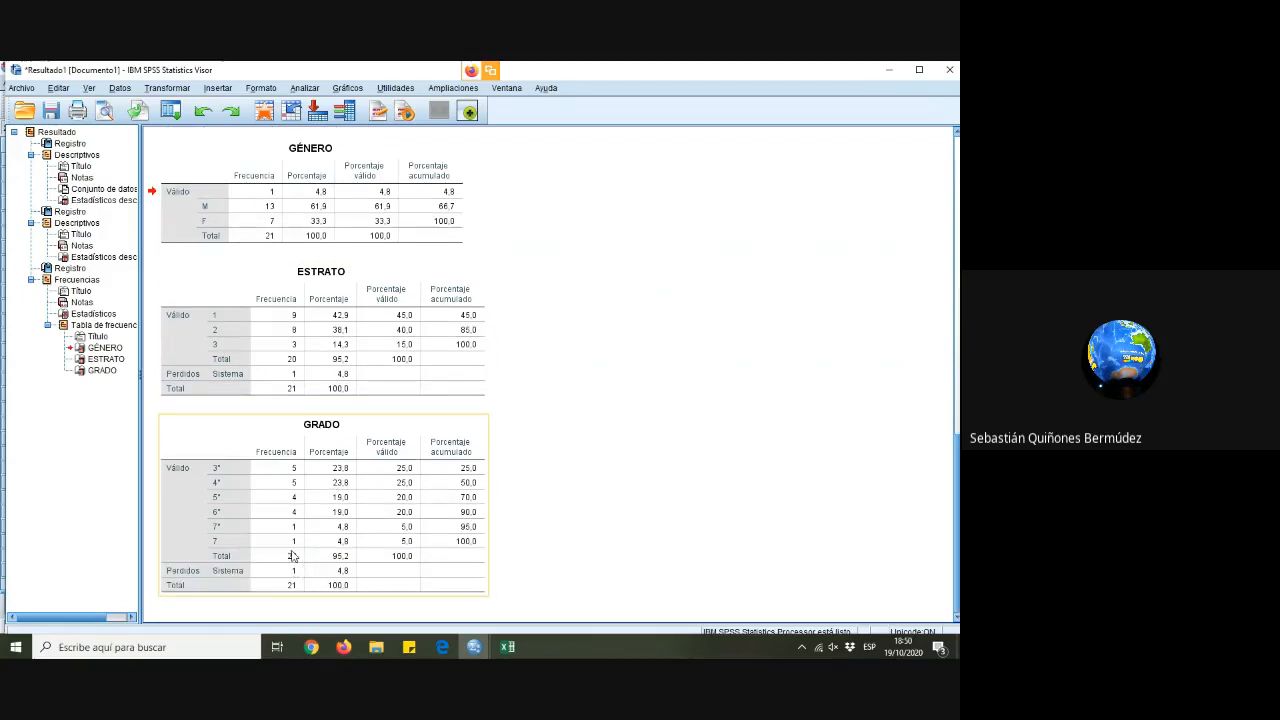
click(629, 419)
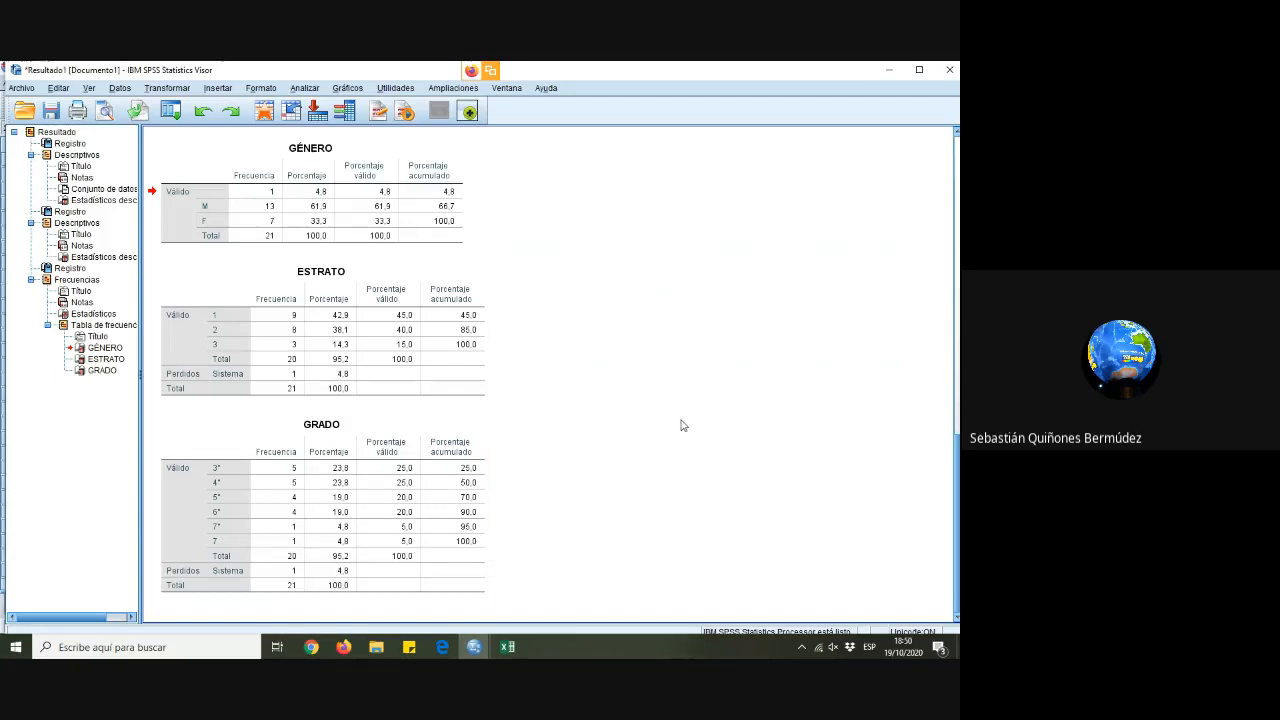
scroll(682, 425, up, 2)
scroll(682, 425, down, 1)
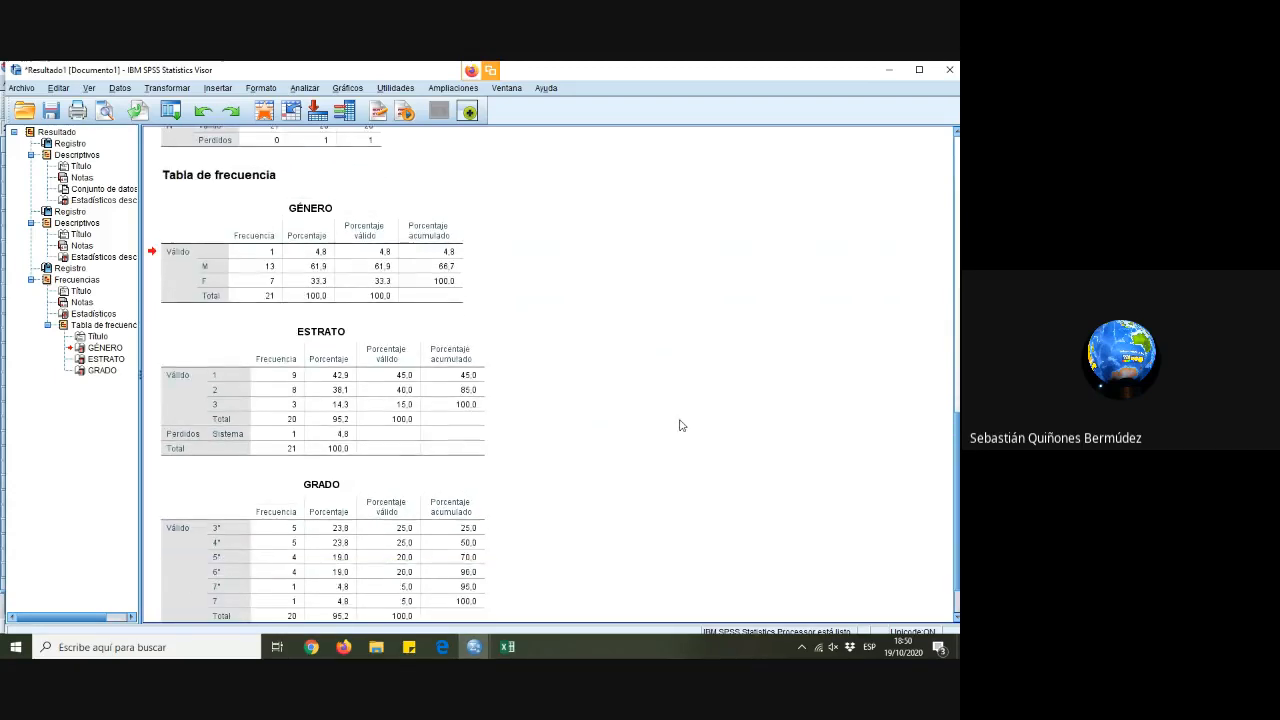
click(387, 444)
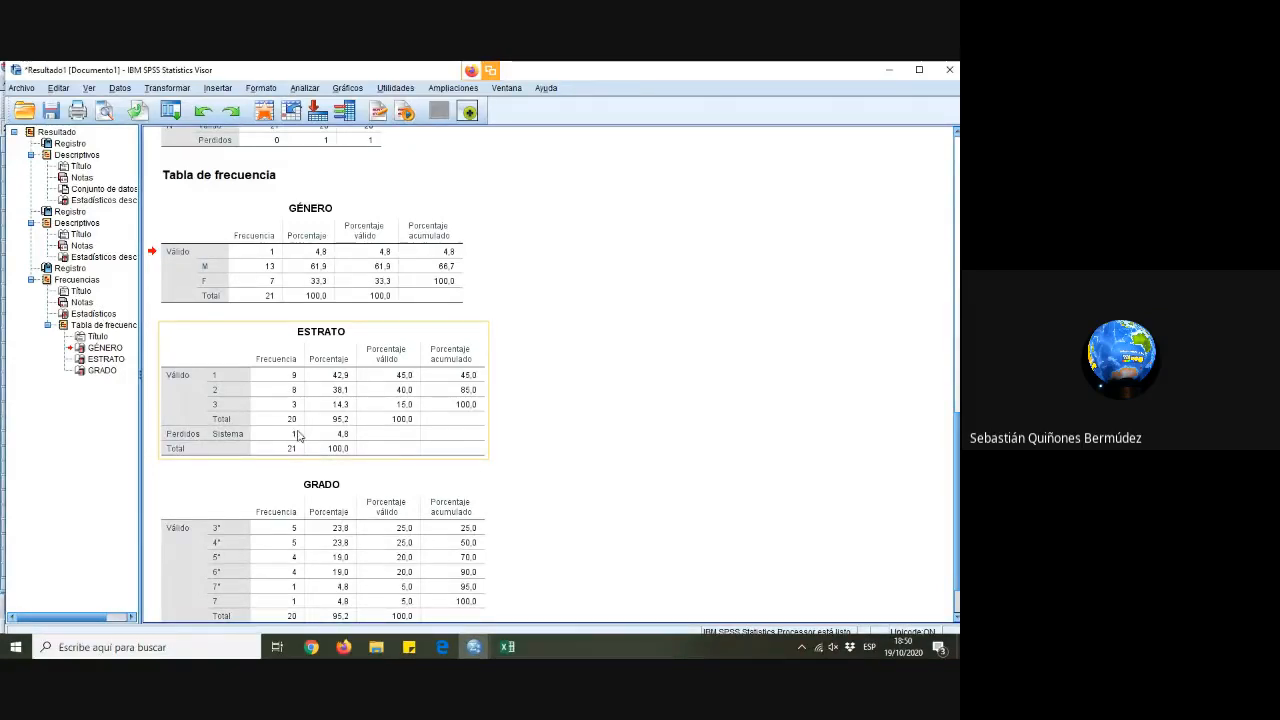
scroll(660, 420, down, 1)
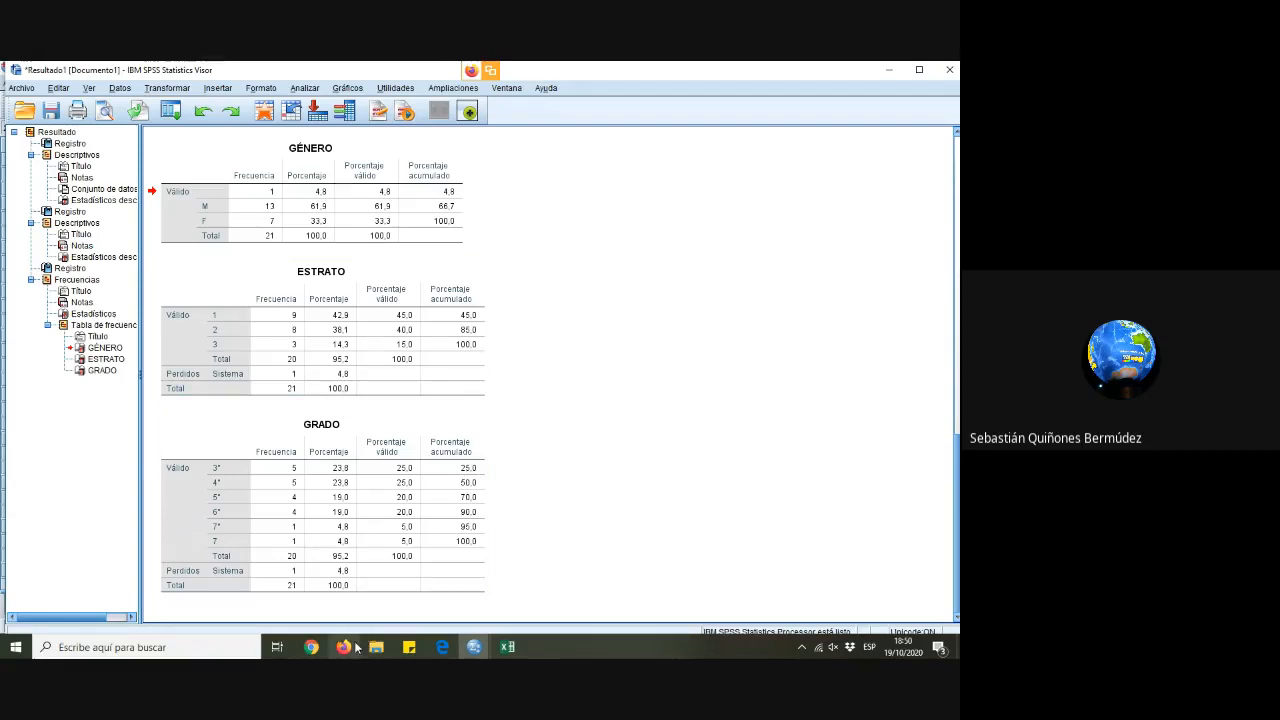
Go back to the dataset, compare the GÉNERO entries with the empty row 21, and select GÉNERO for cases 1 to 20
mouse_move(474, 647)
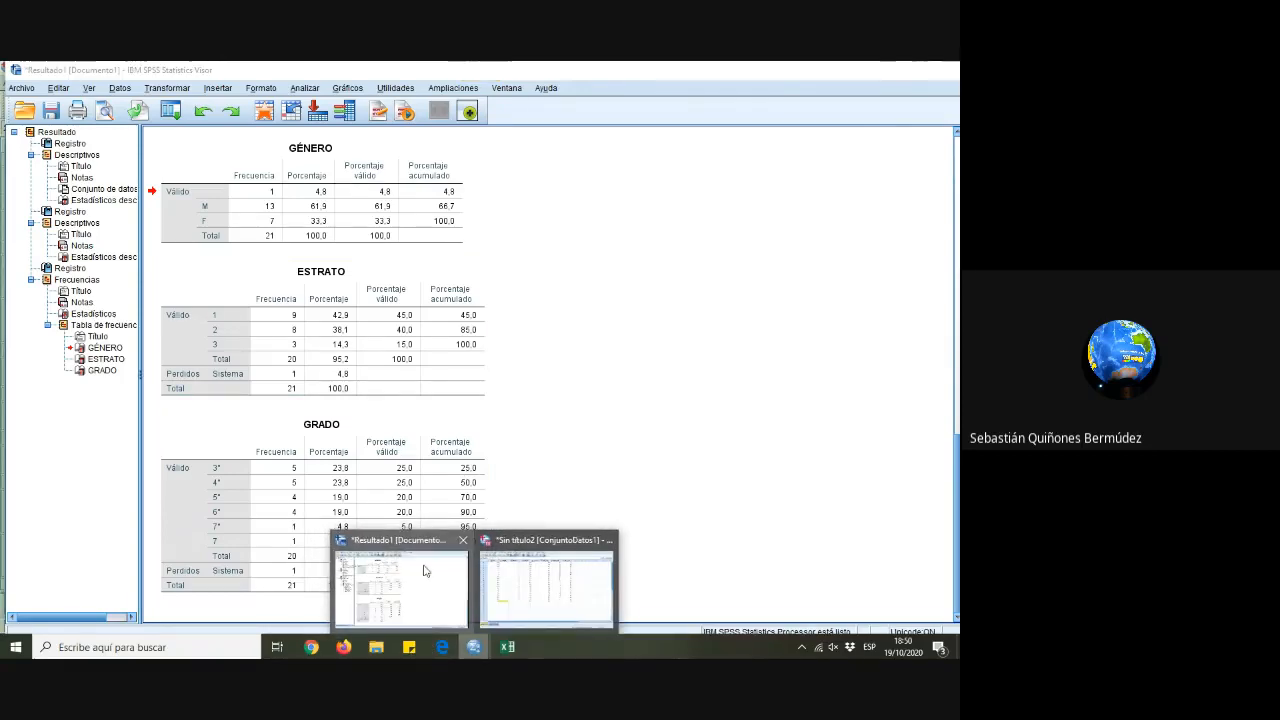
click(547, 585)
click(152, 512)
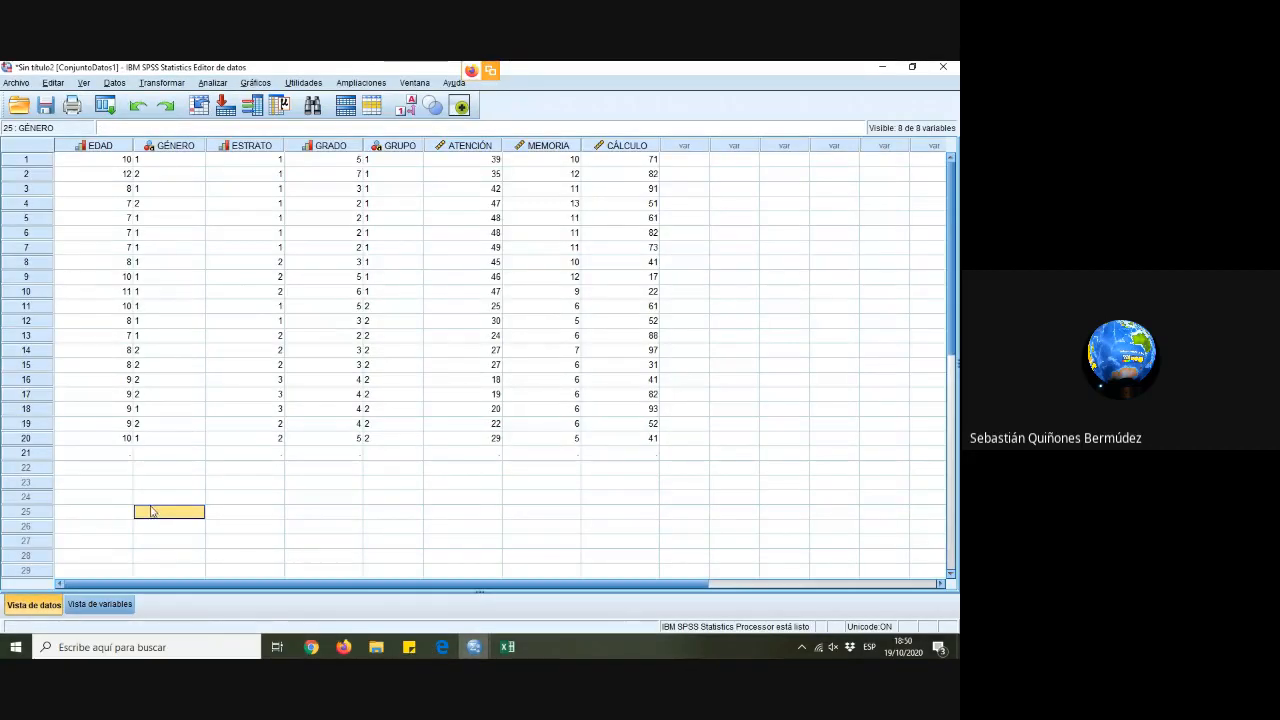
click(163, 162)
click(161, 175)
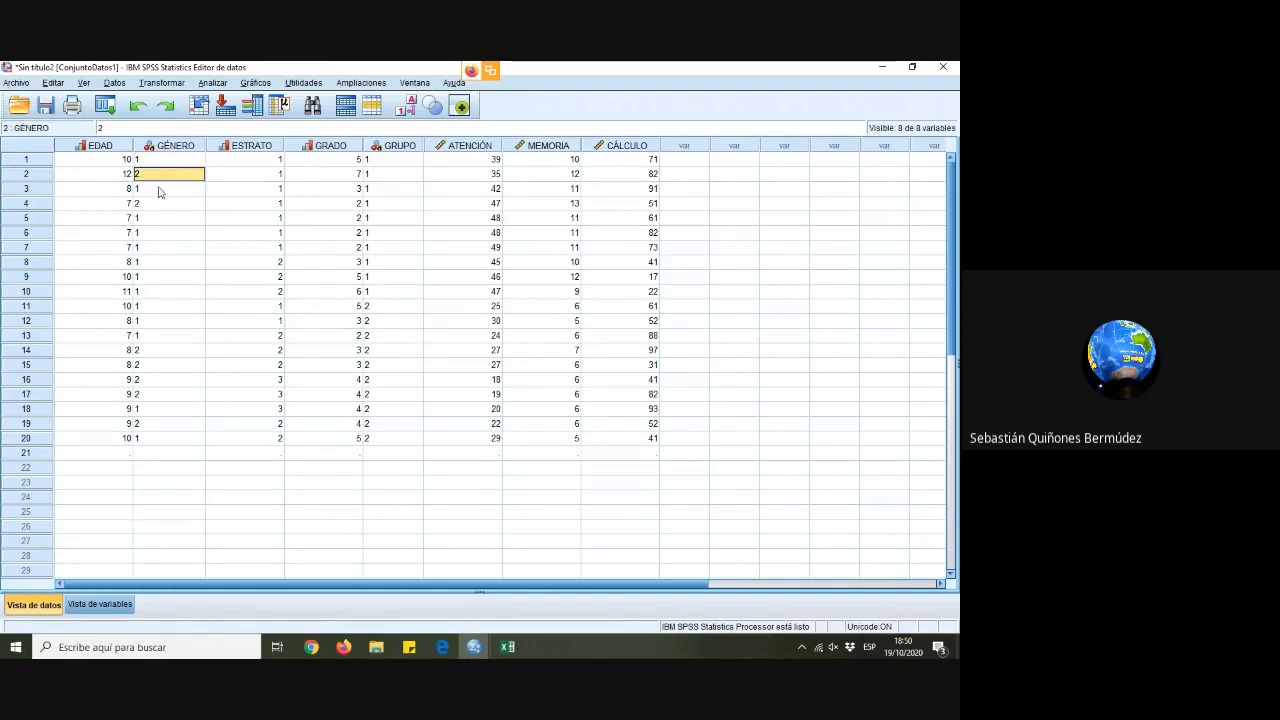
click(160, 190)
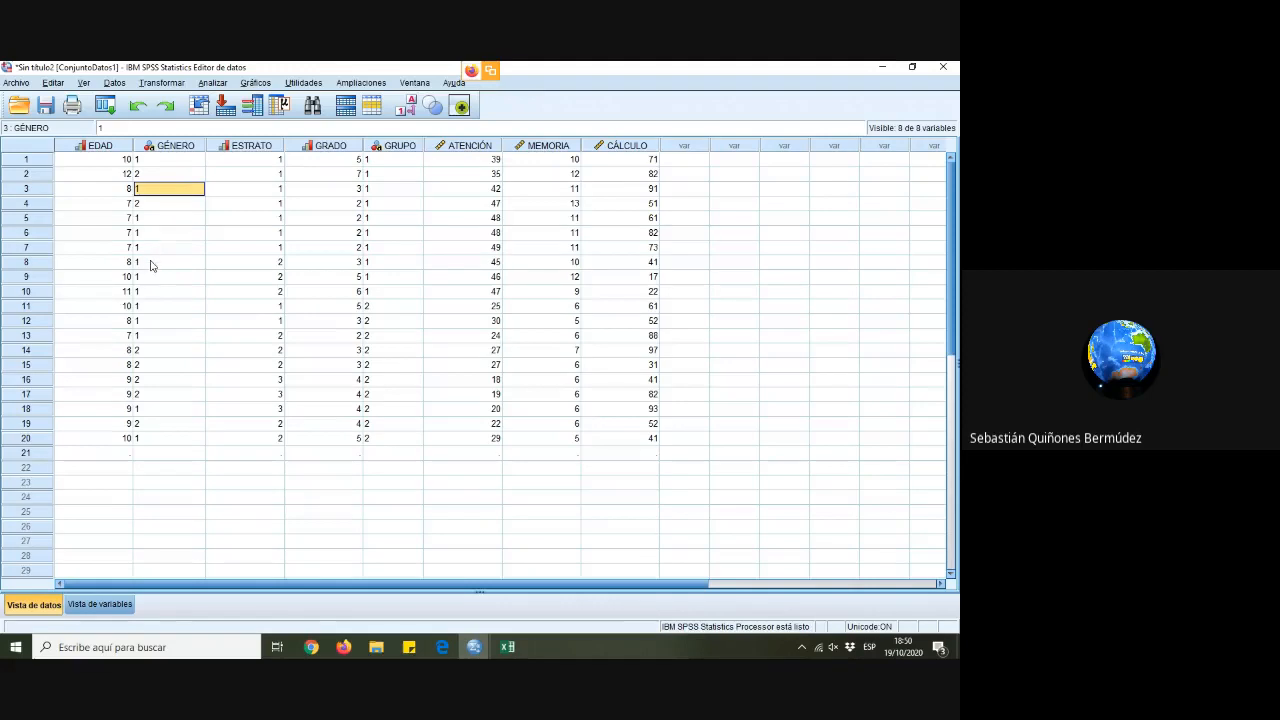
click(153, 440)
click(168, 456)
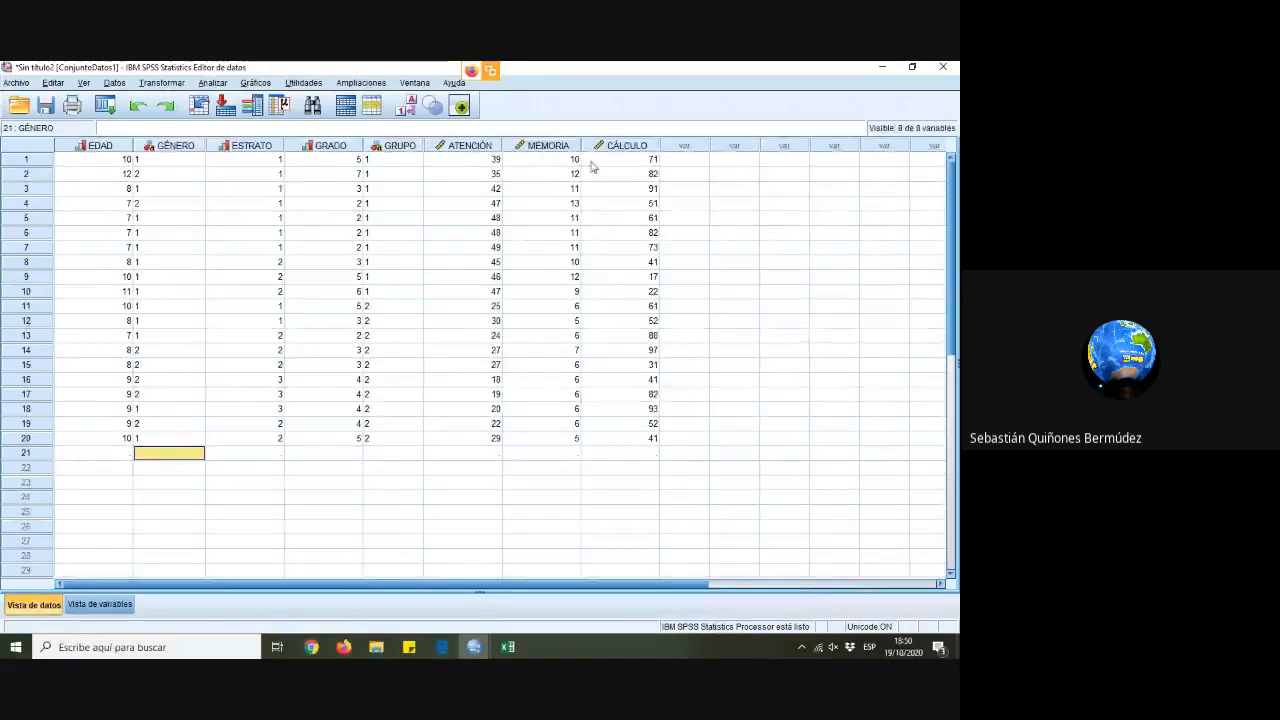
drag(177, 160, 172, 438)
Return to the output document and select the ESTRATO frequency table
mouse_move(483, 652)
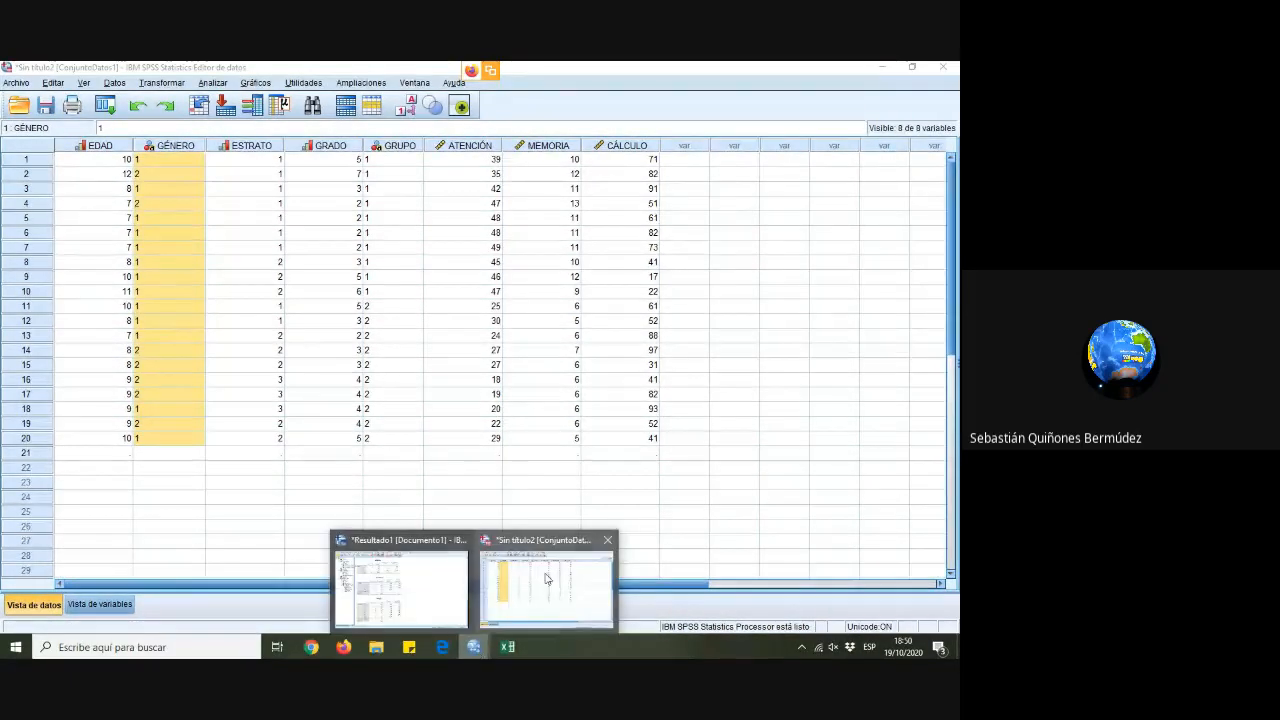
click(545, 580)
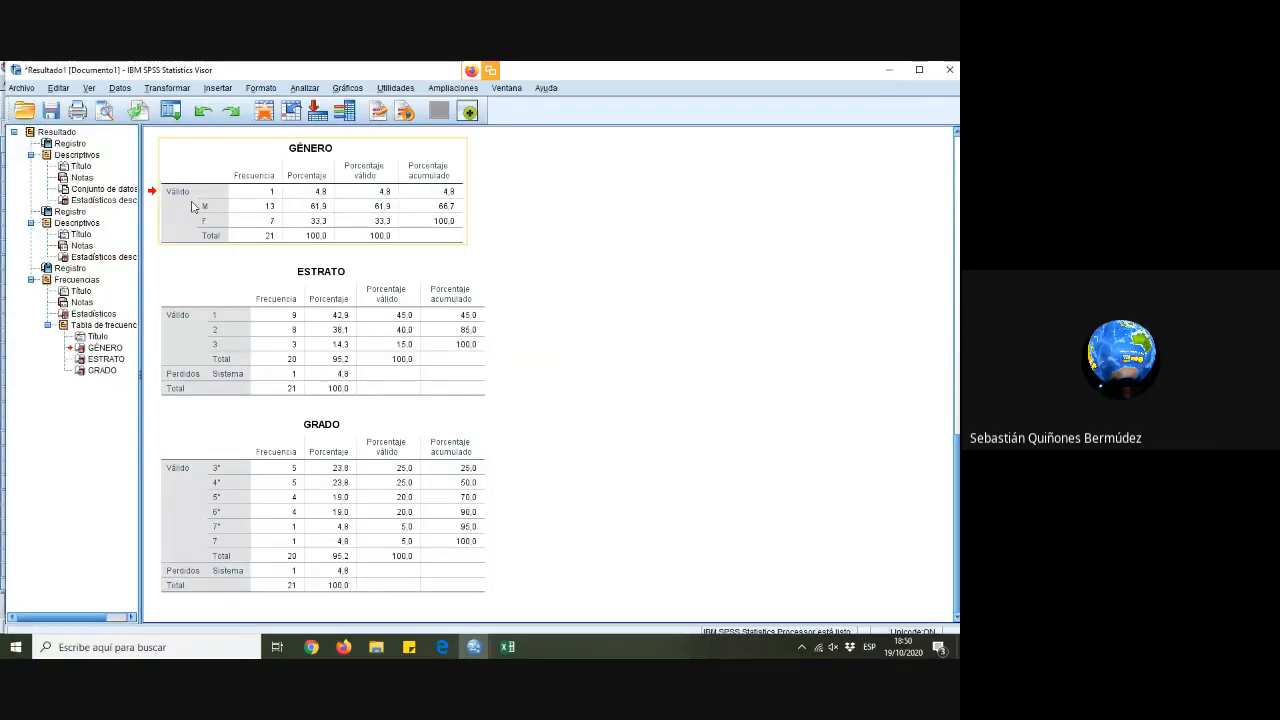
click(251, 329)
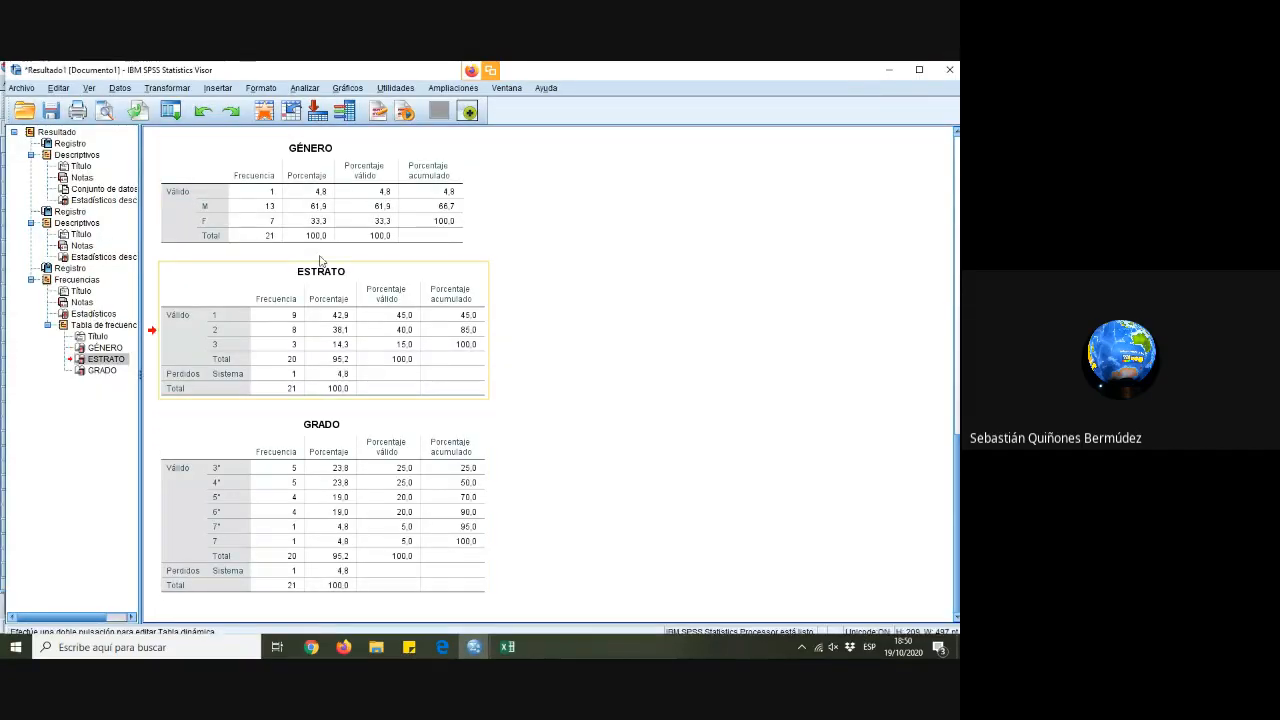
click(348, 88)
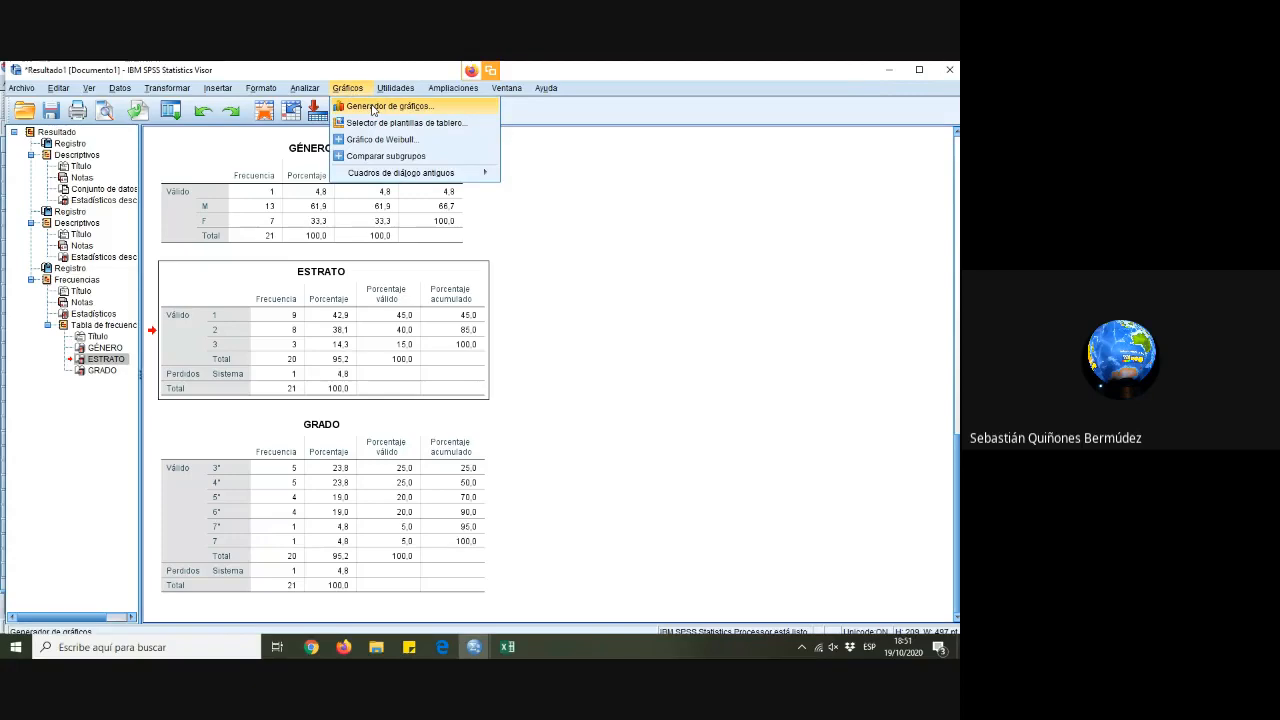
click(373, 107)
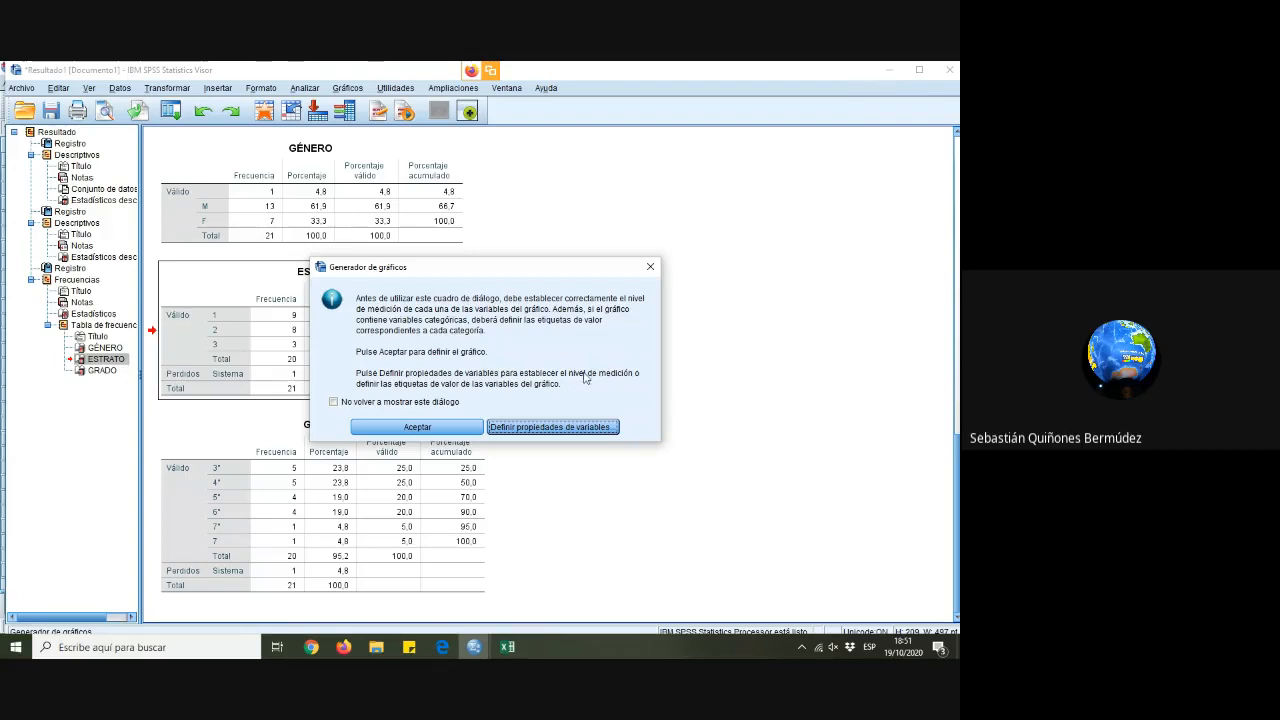
click(650, 270)
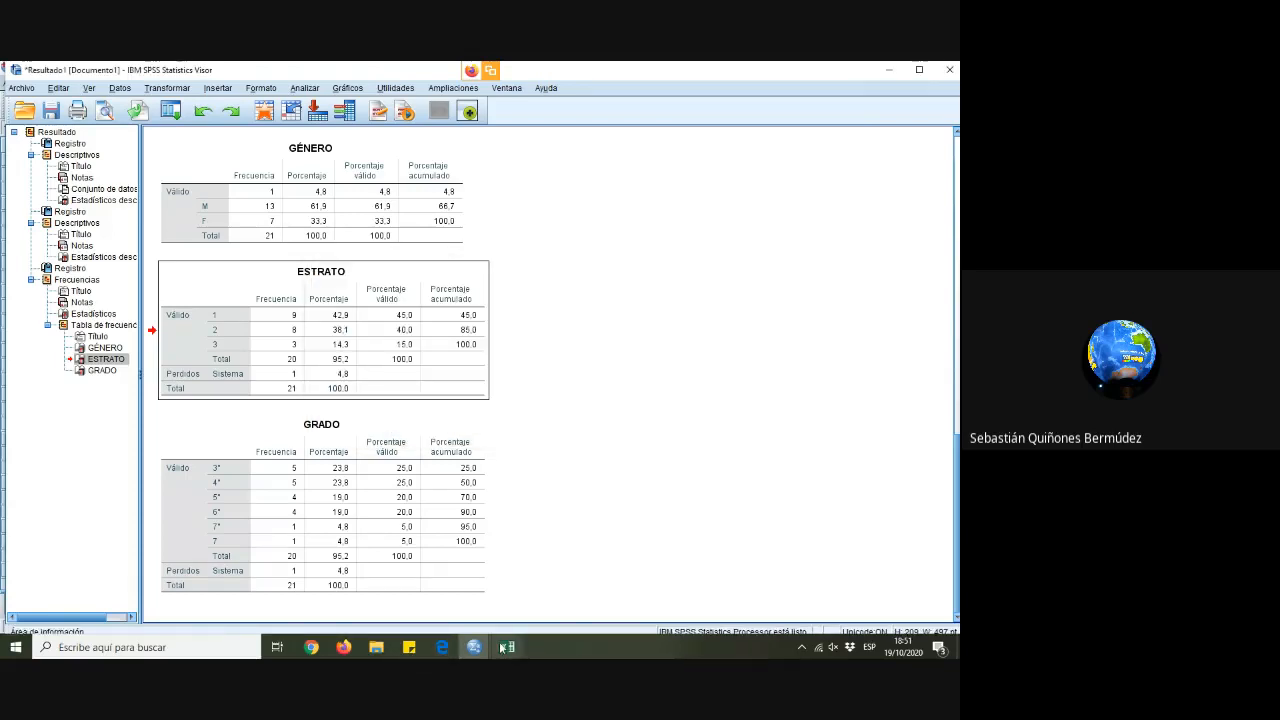
Switch to the dataset's variable definitions and check the missing values setting of ATENCIÓN
click(503, 647)
click(552, 574)
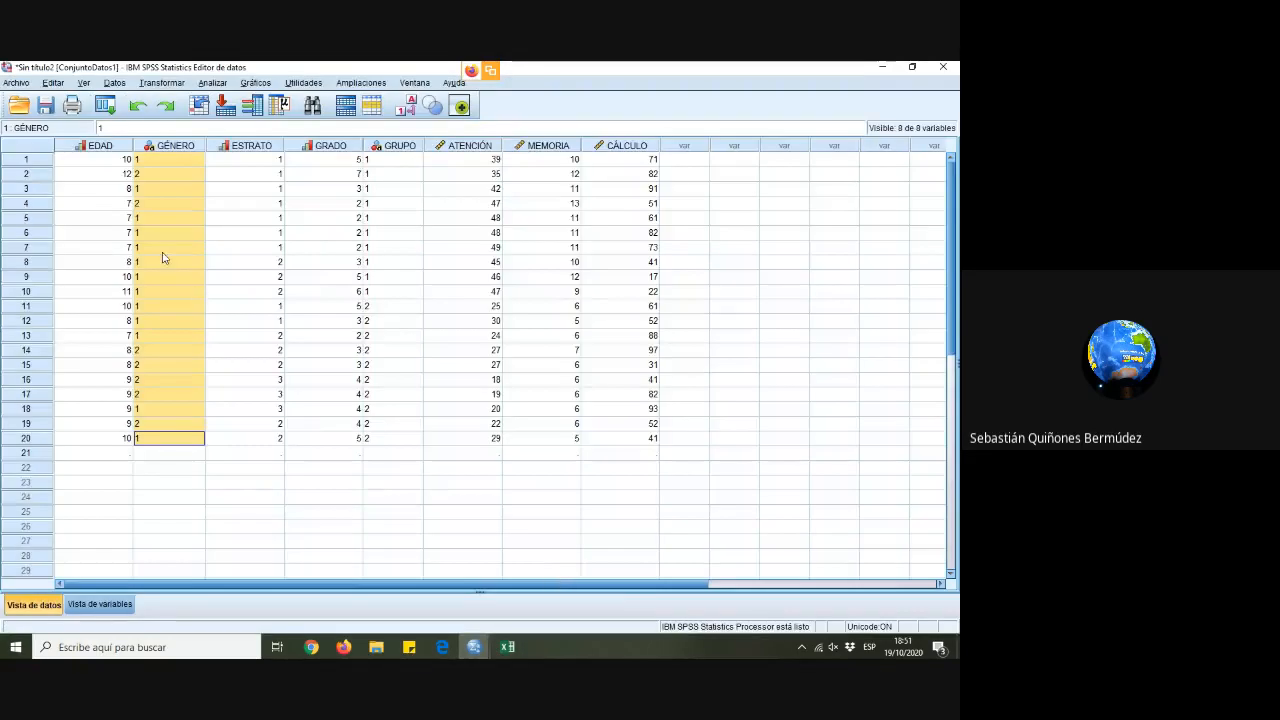
click(90, 606)
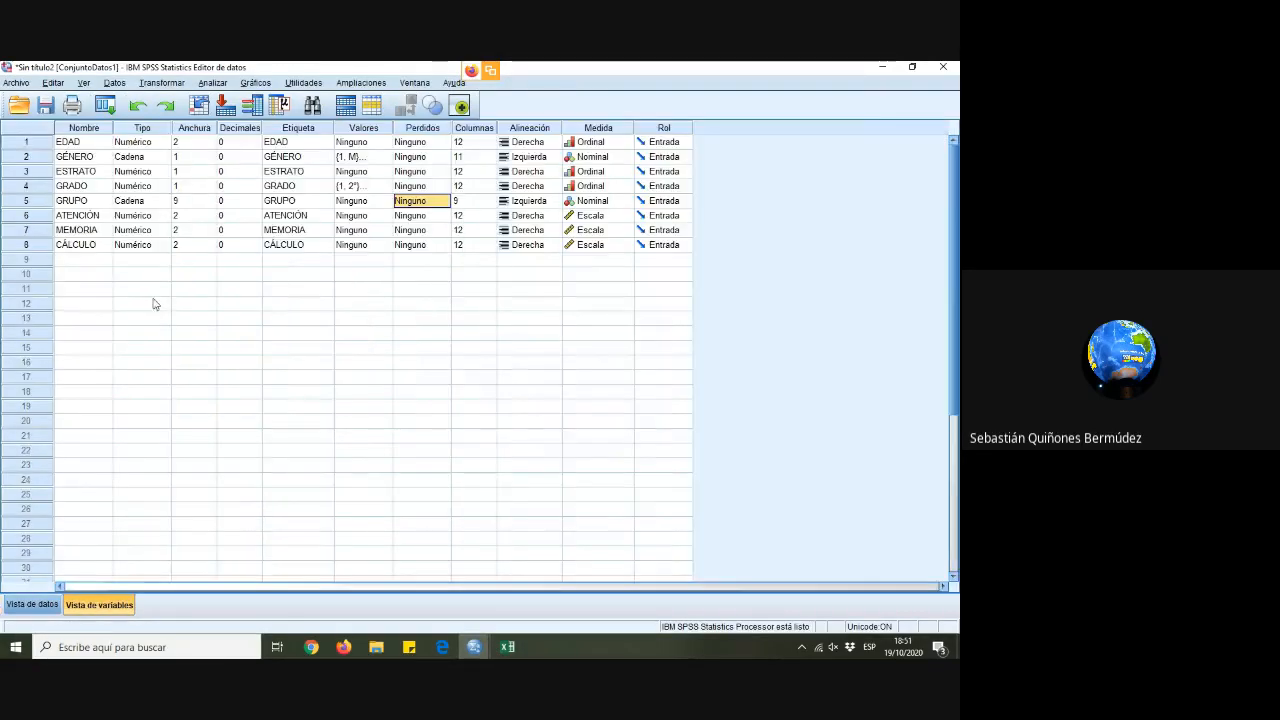
click(427, 216)
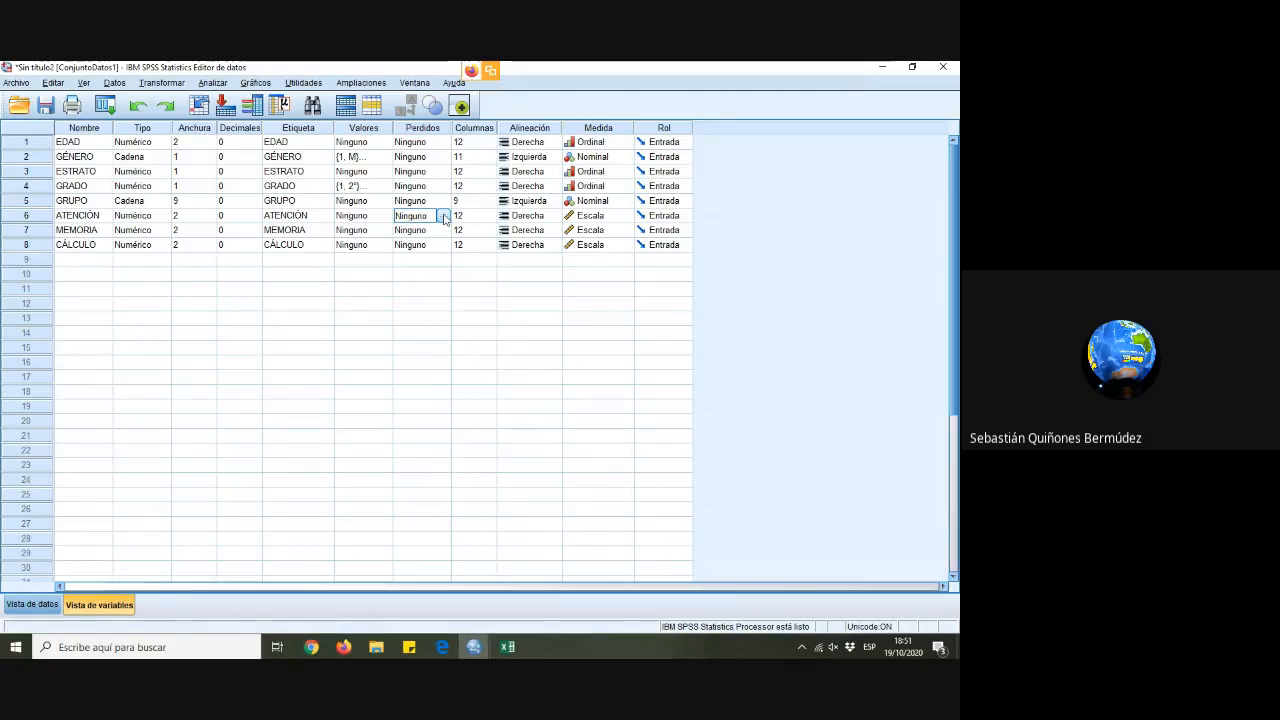
click(444, 217)
click(566, 277)
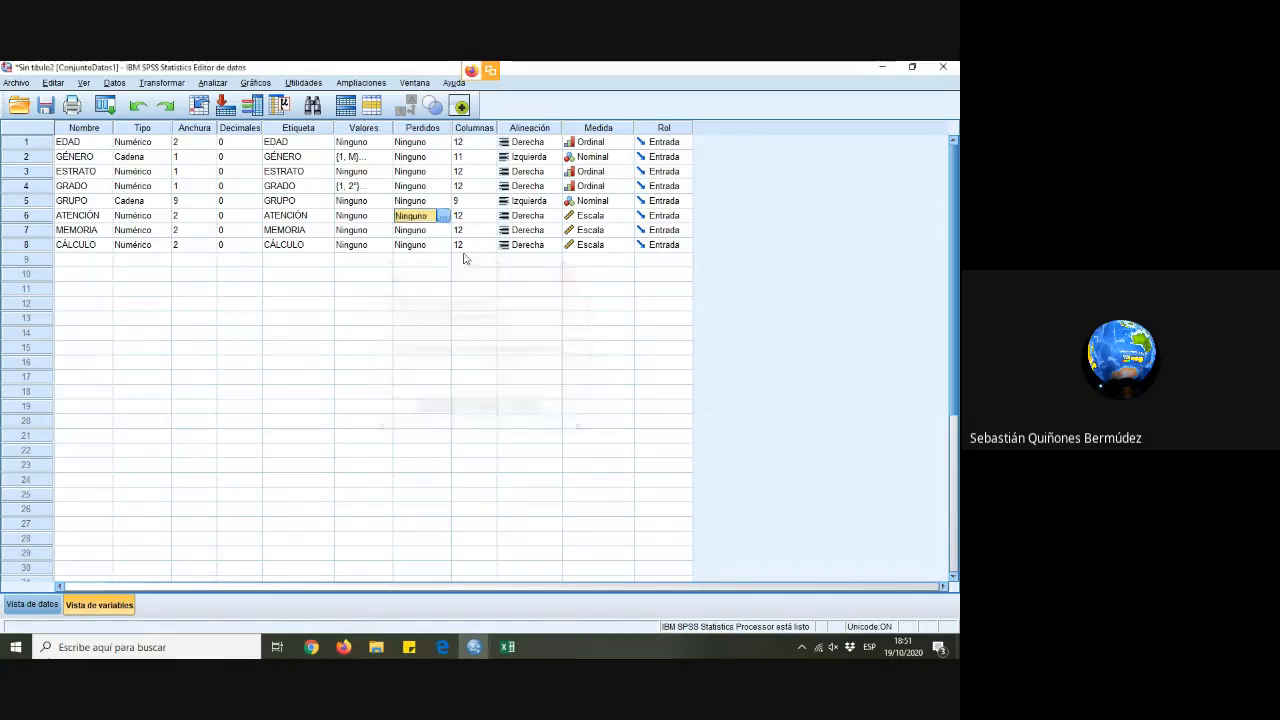
click(365, 216)
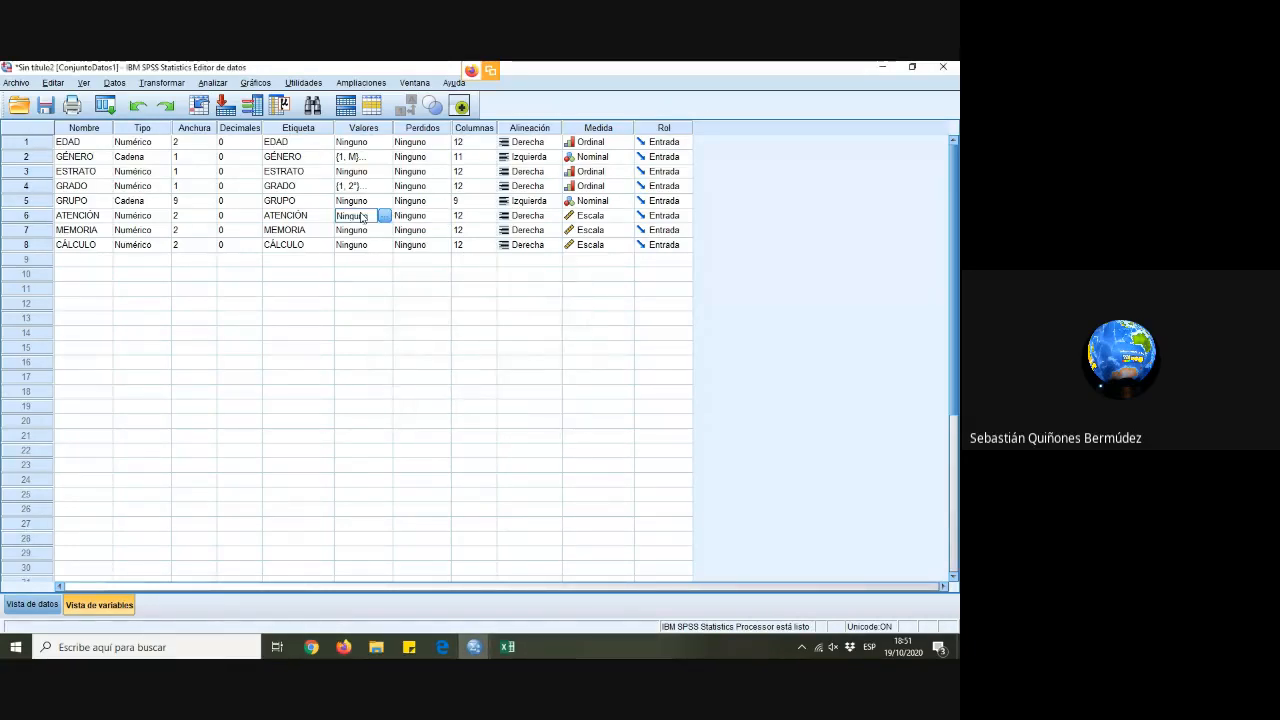
Review the value labels defined for GÉNERO and keep its measurement level as Nominal
click(82, 171)
click(80, 157)
click(376, 157)
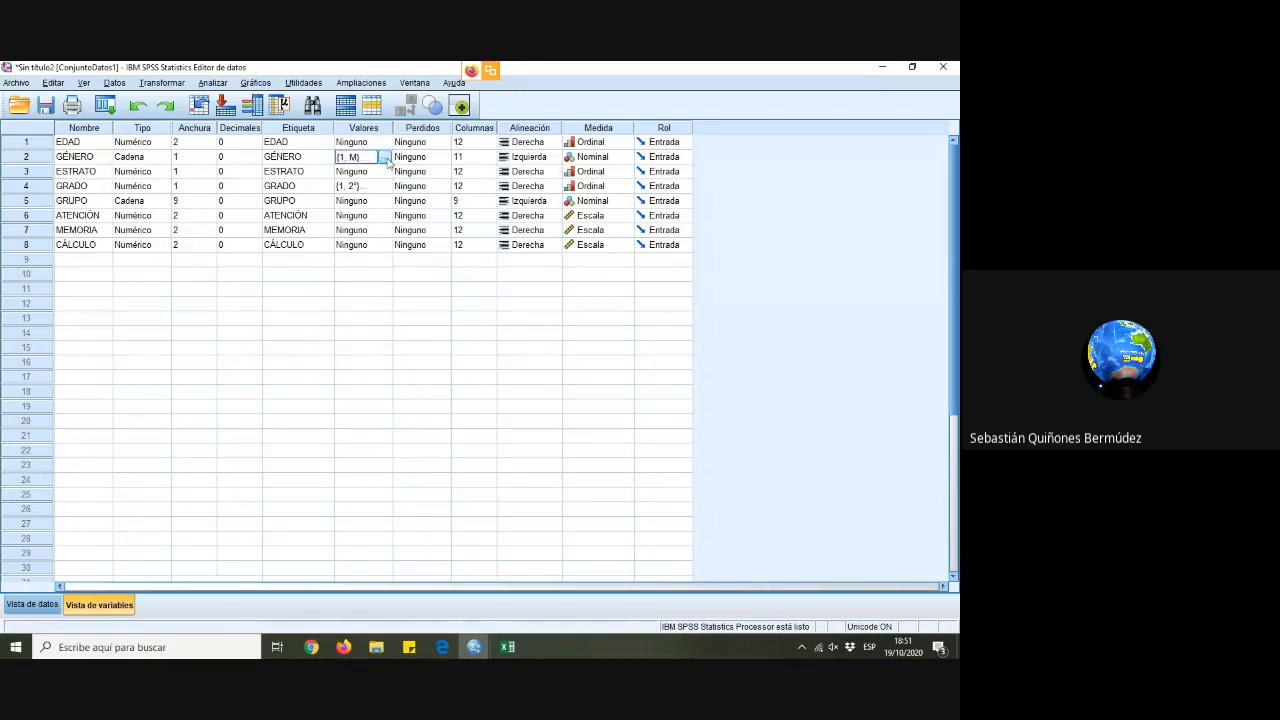
click(385, 157)
click(622, 258)
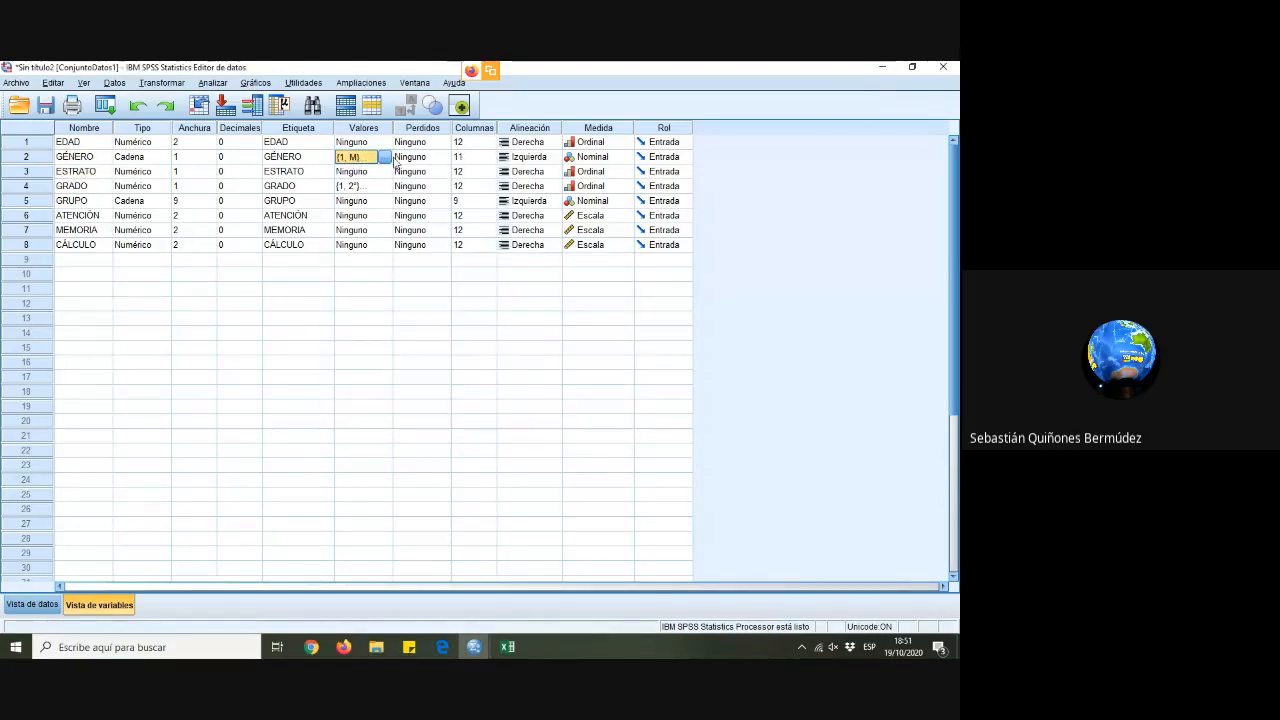
click(385, 157)
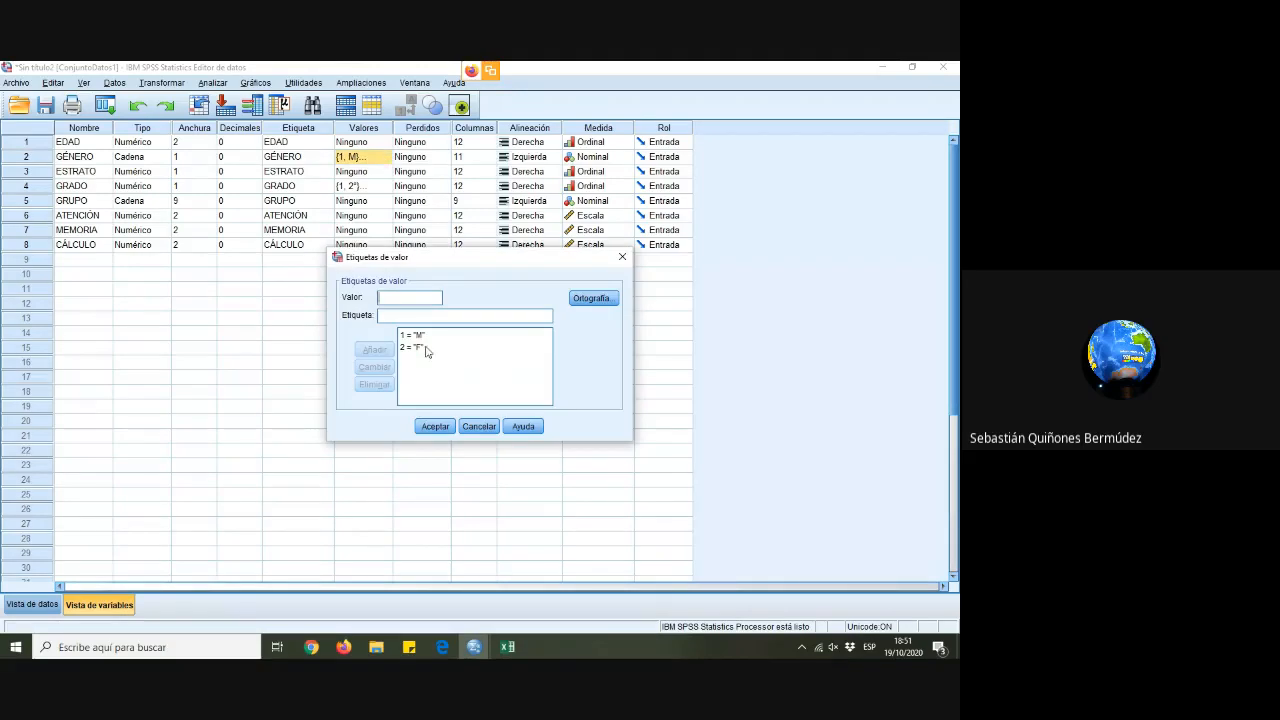
click(622, 257)
click(626, 157)
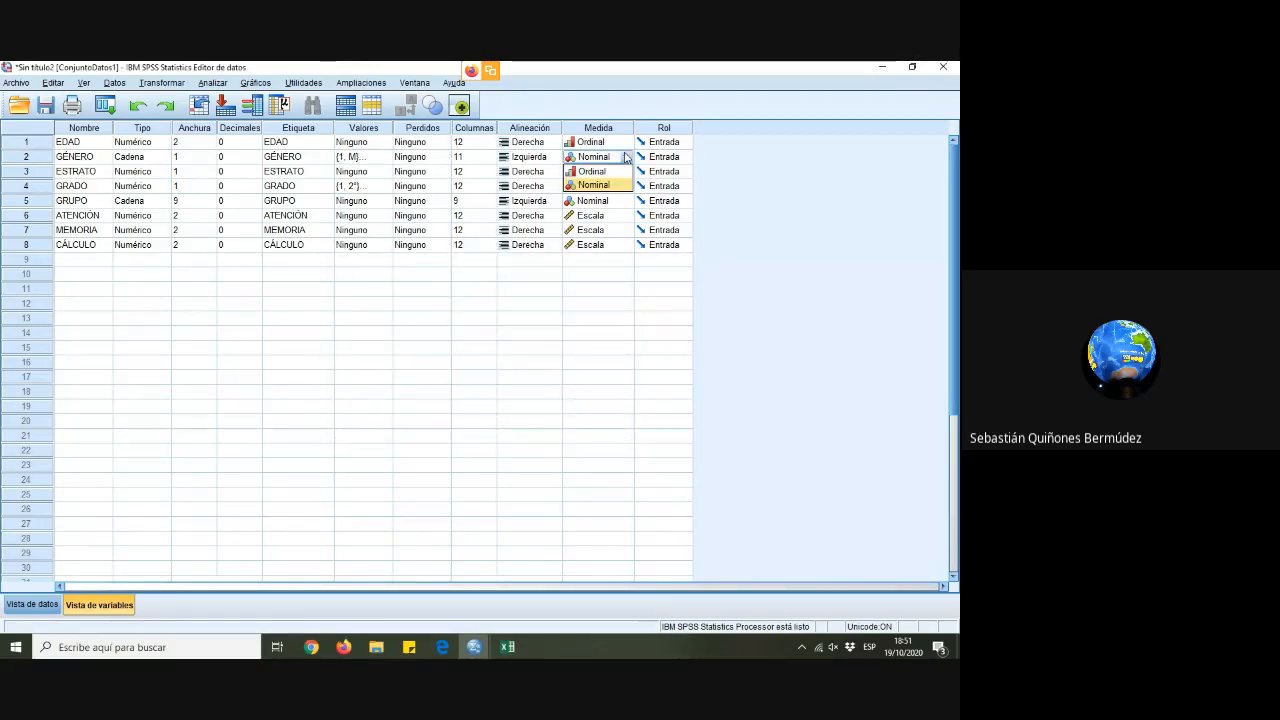
click(595, 185)
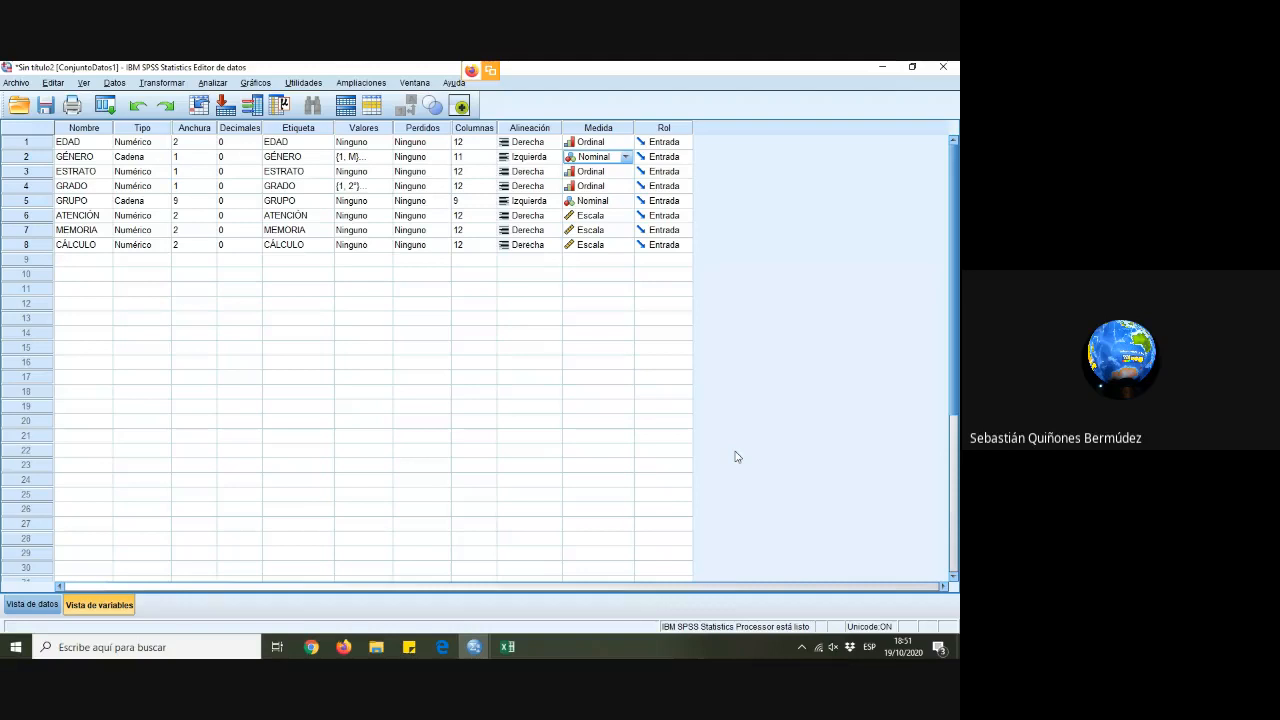
Return to the output document and open the Chart Builder to define a chart
mouse_move(480, 645)
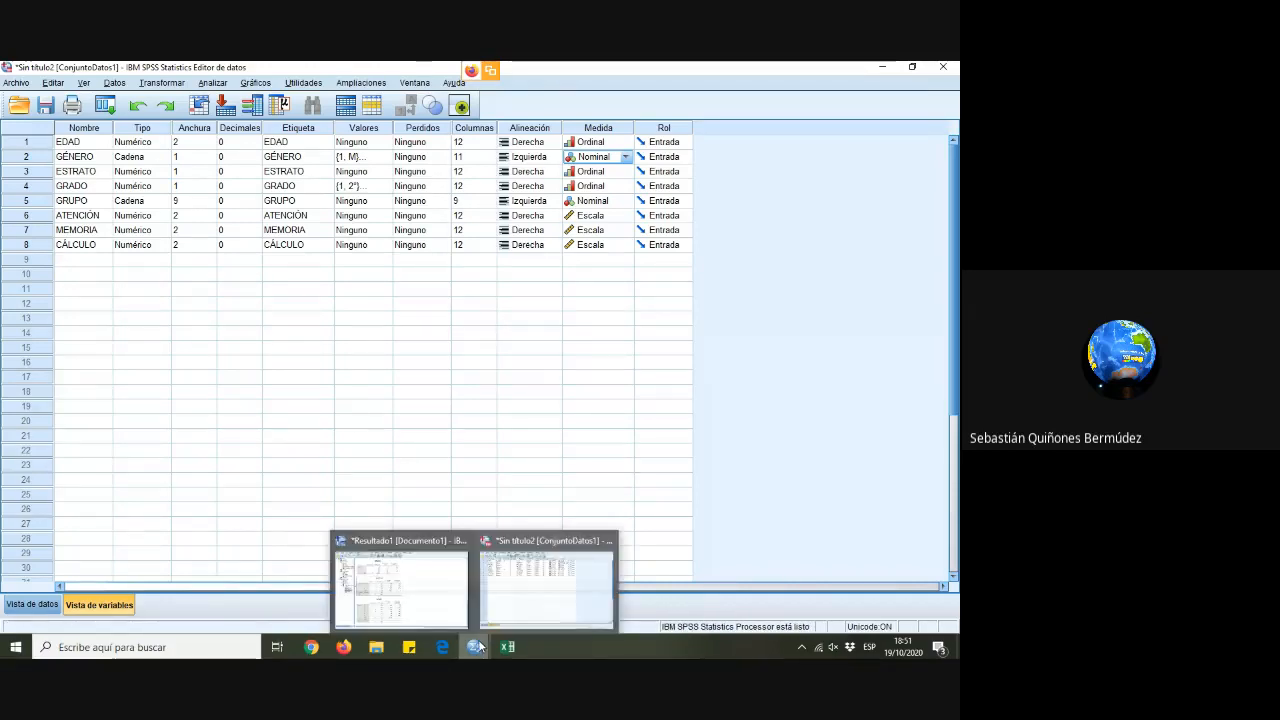
click(401, 566)
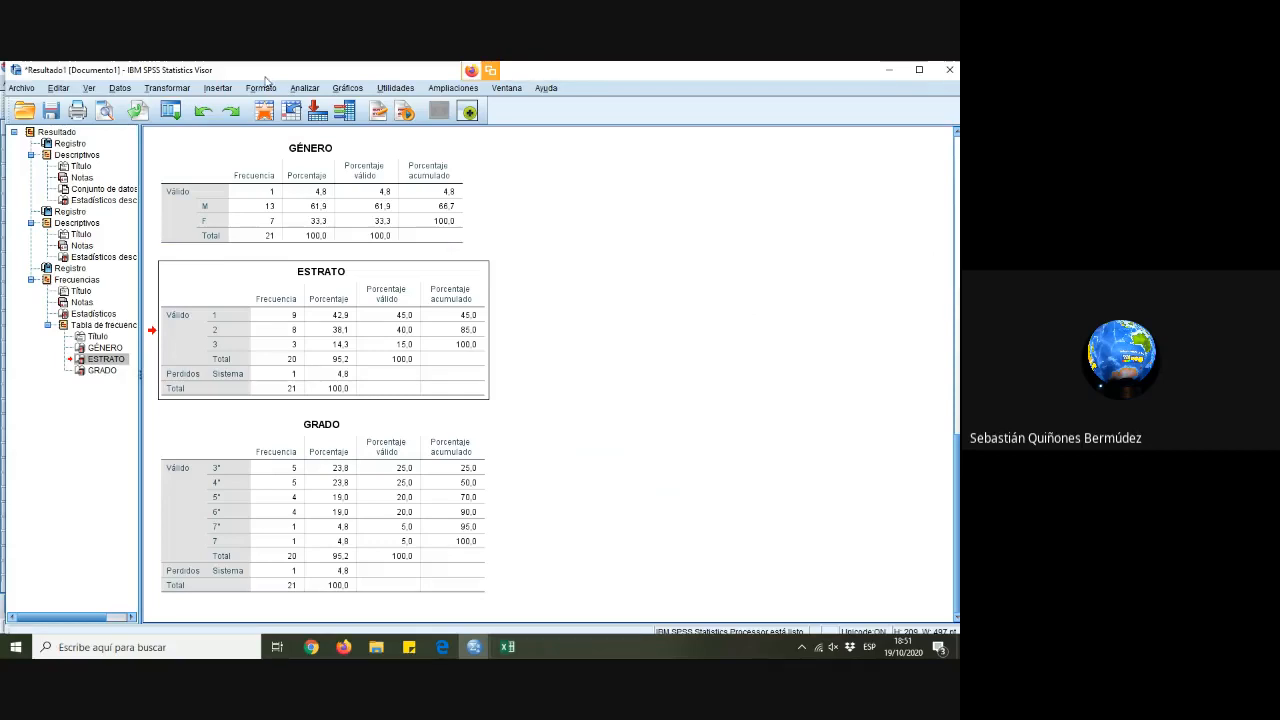
click(347, 88)
click(372, 105)
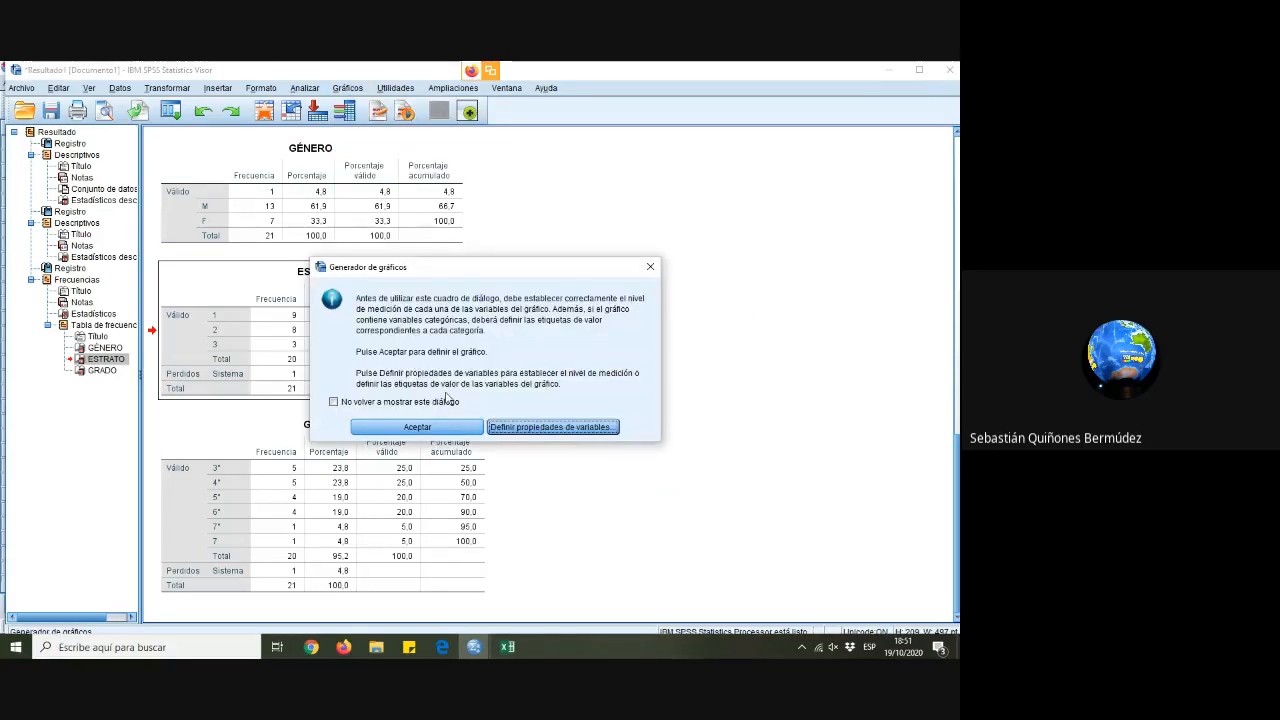
click(417, 427)
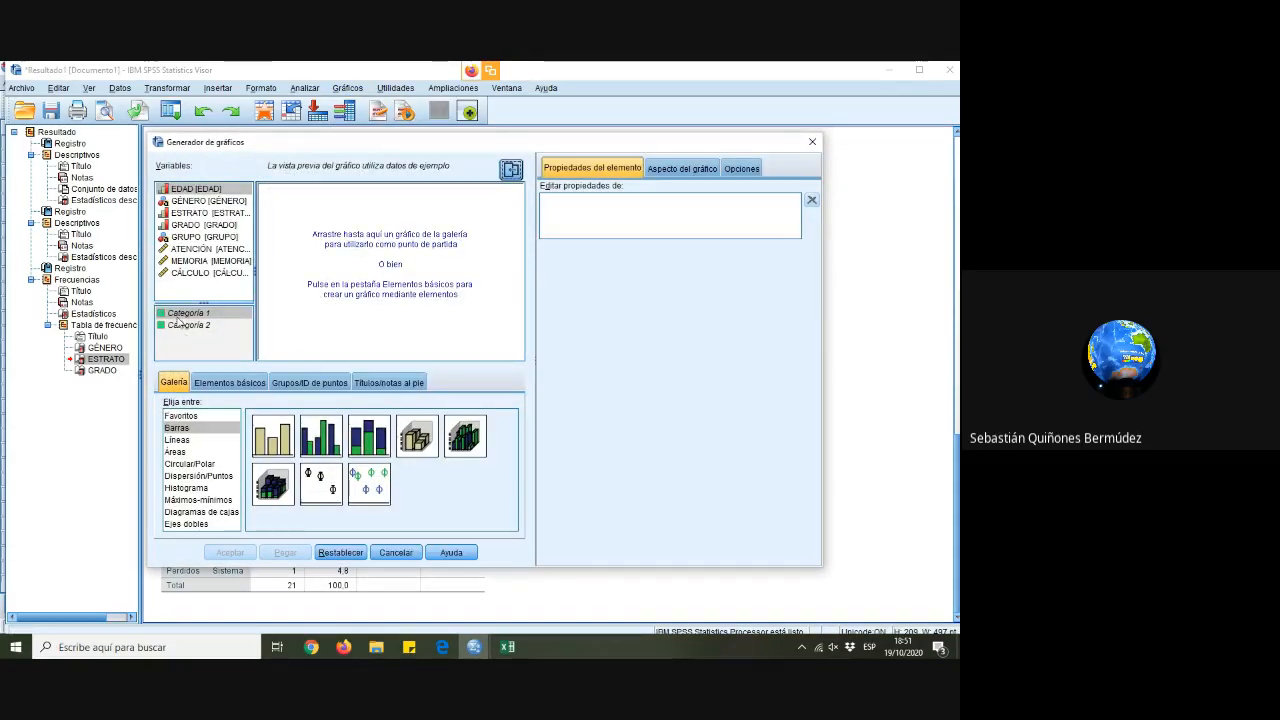
Start a pie chart in the preview by adding the pie element from the basic elements
click(200, 248)
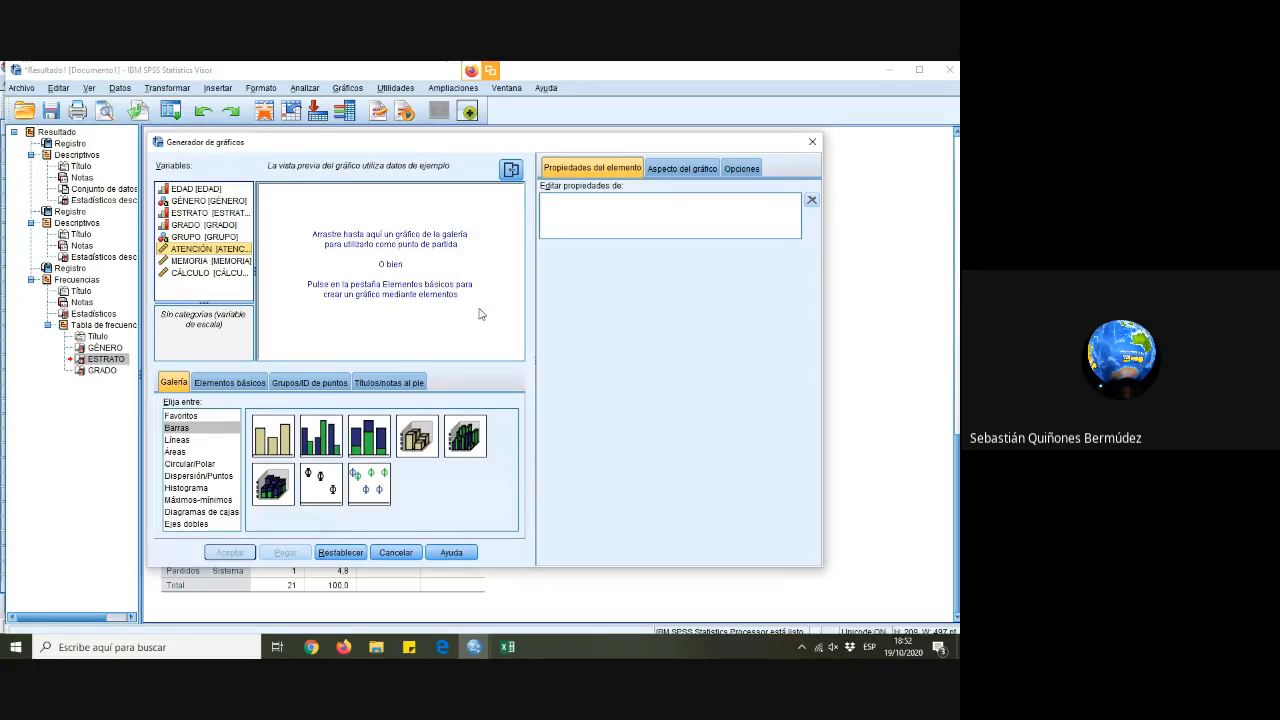
click(230, 382)
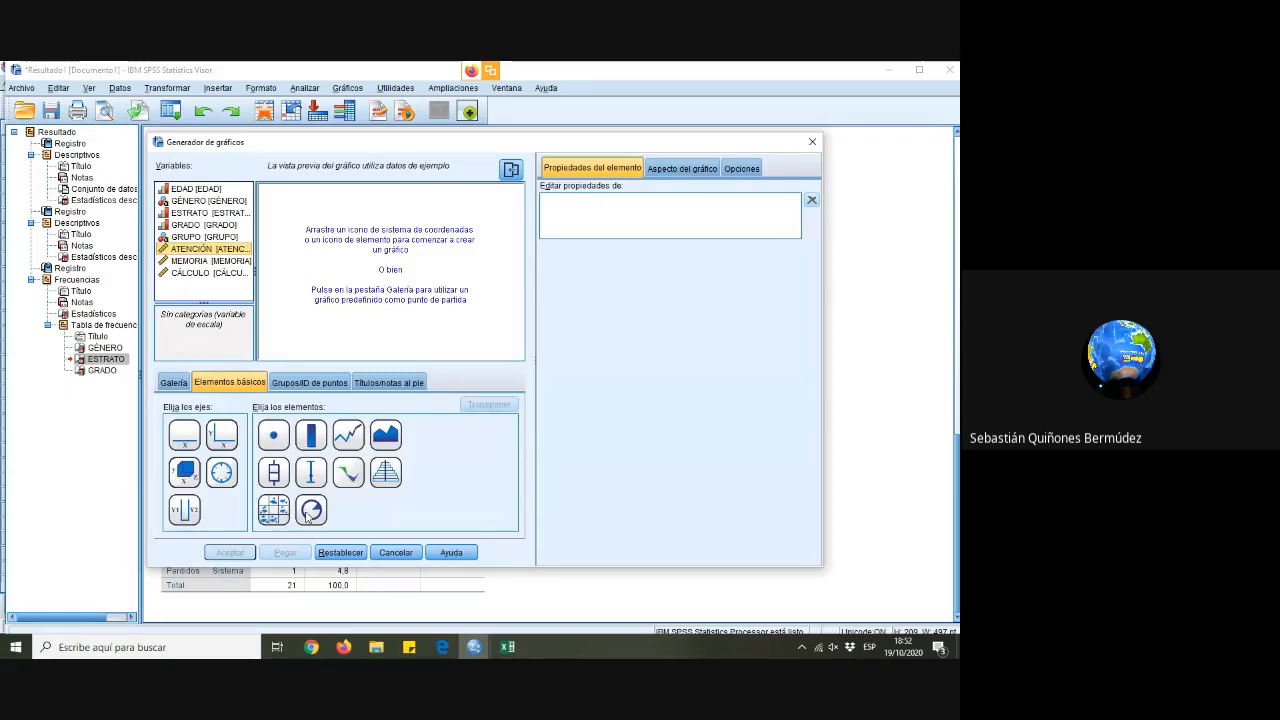
click(199, 203)
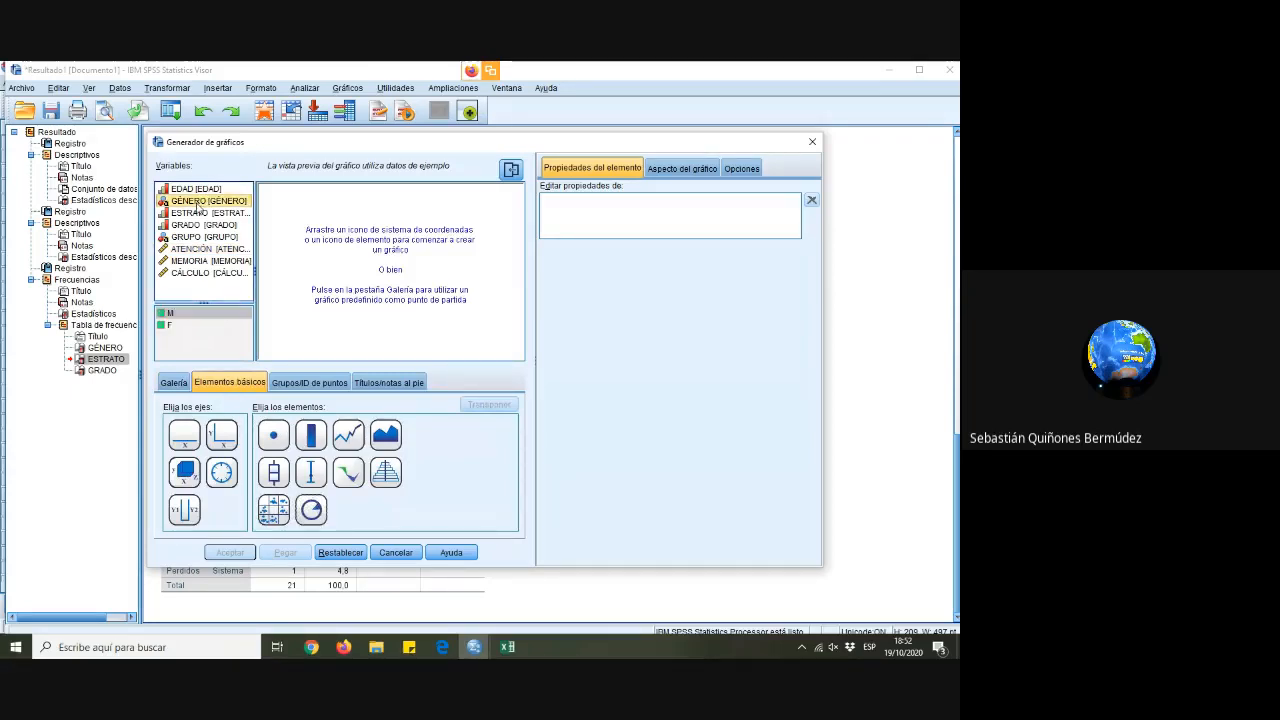
double_click(312, 510)
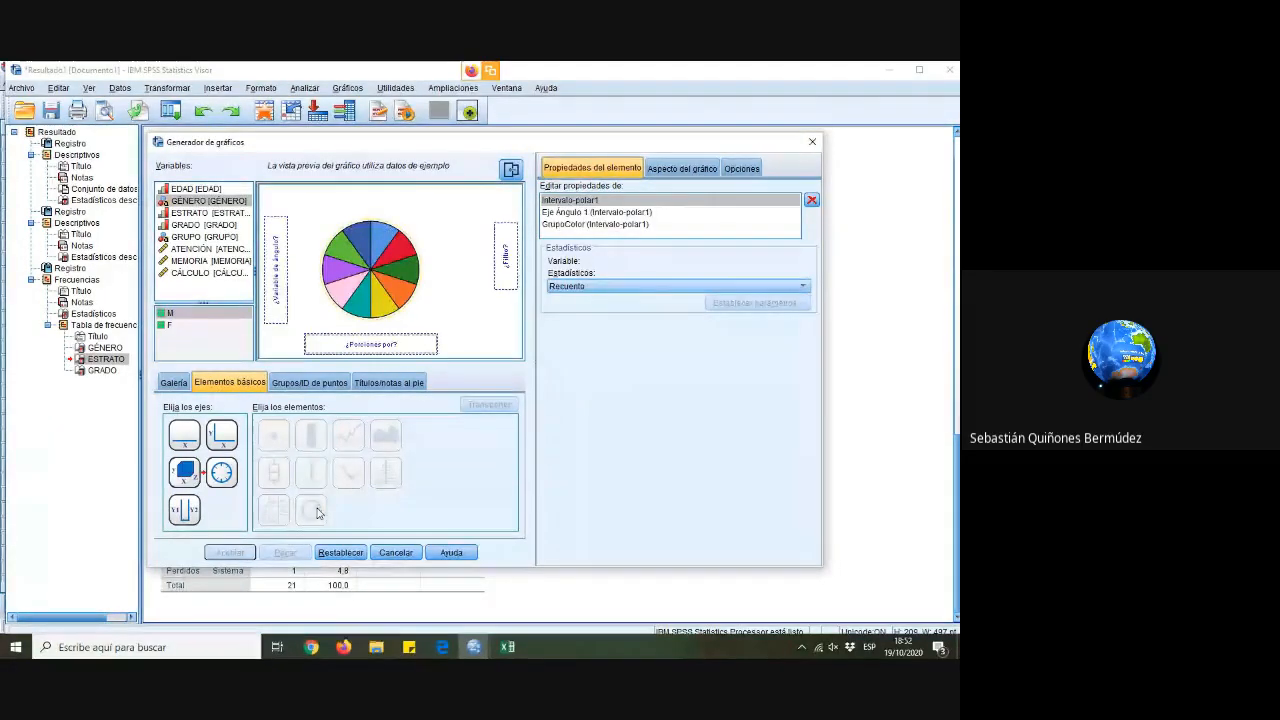
Try to place GÉNERO on the pie chart after selecting its category M and the angle variable zone
click(204, 202)
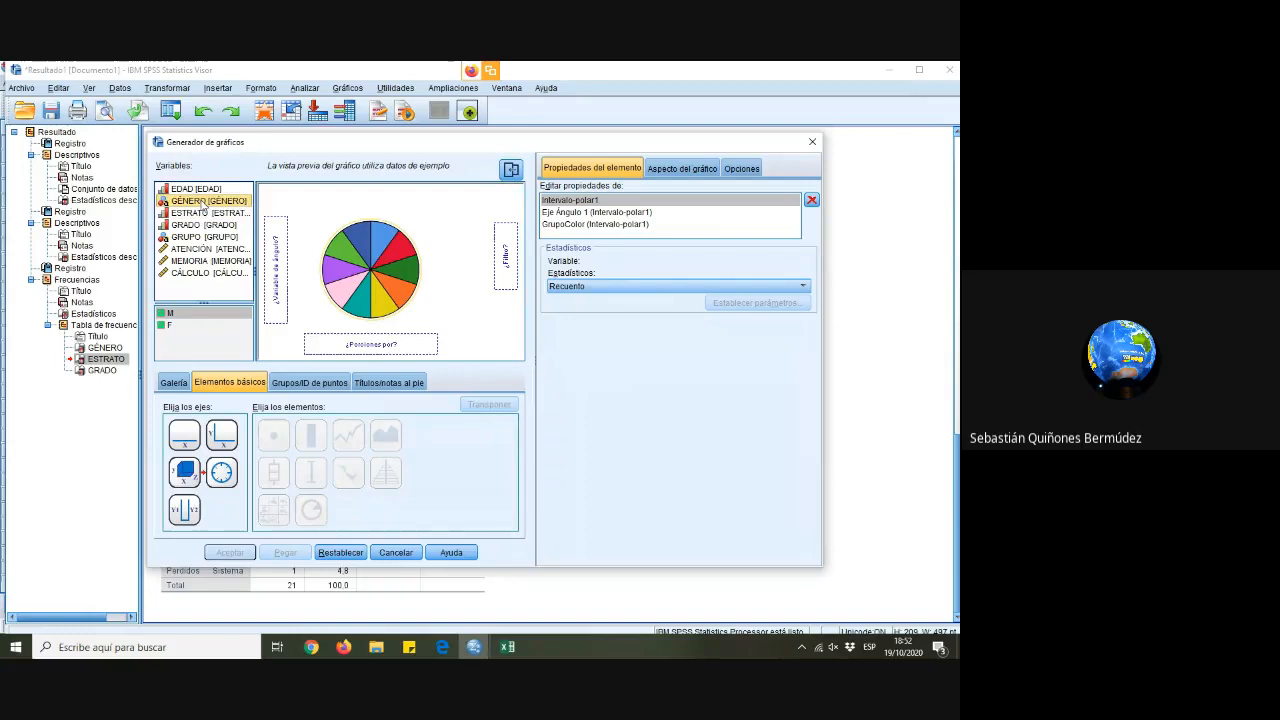
click(174, 314)
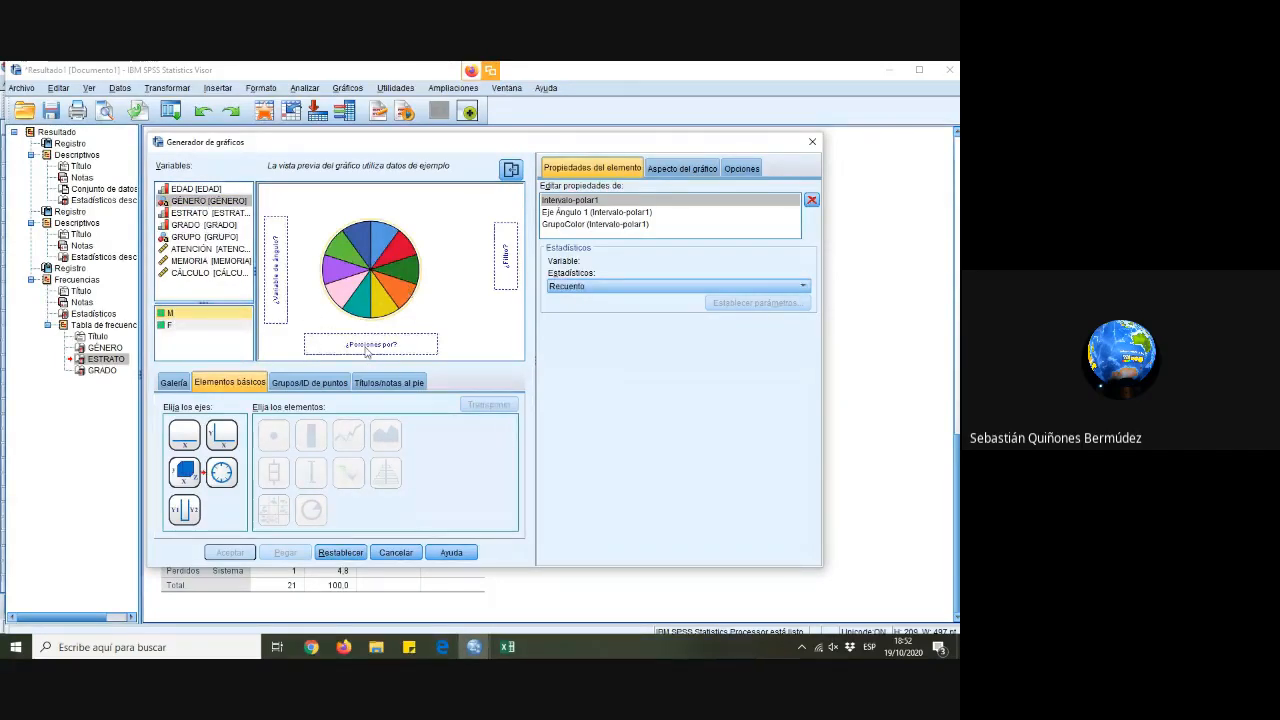
click(277, 280)
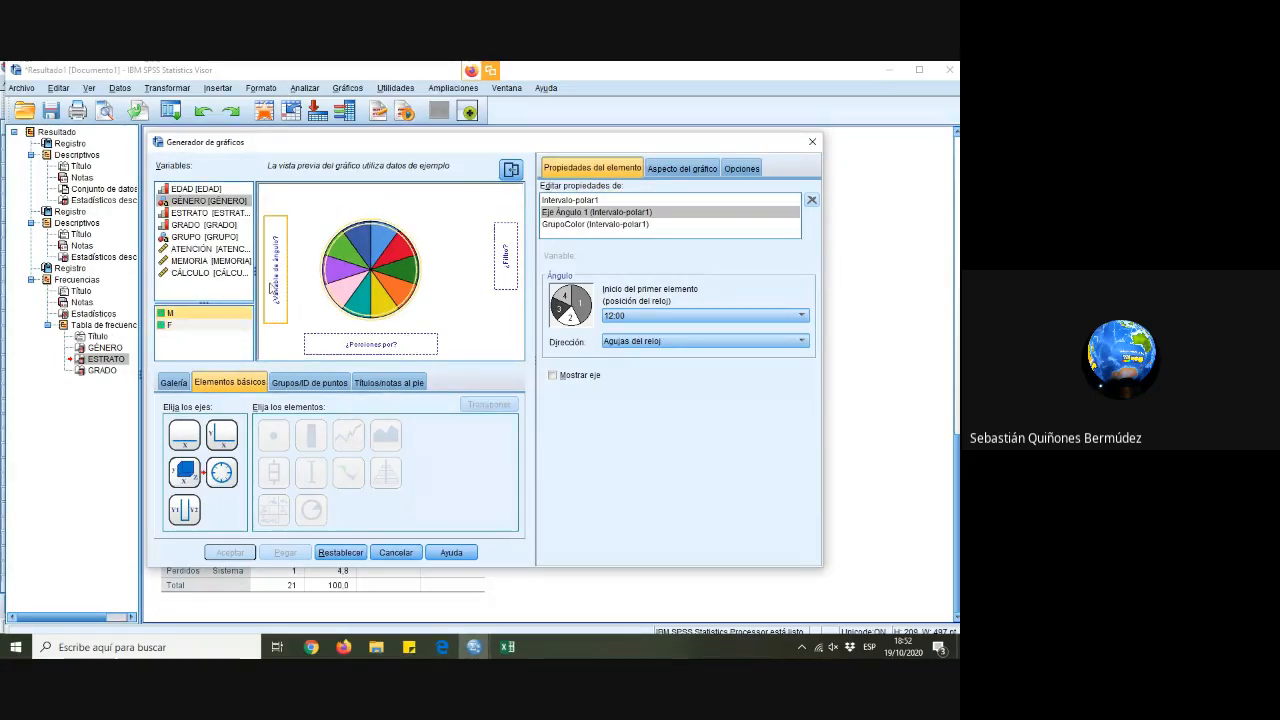
drag(193, 200, 395, 287)
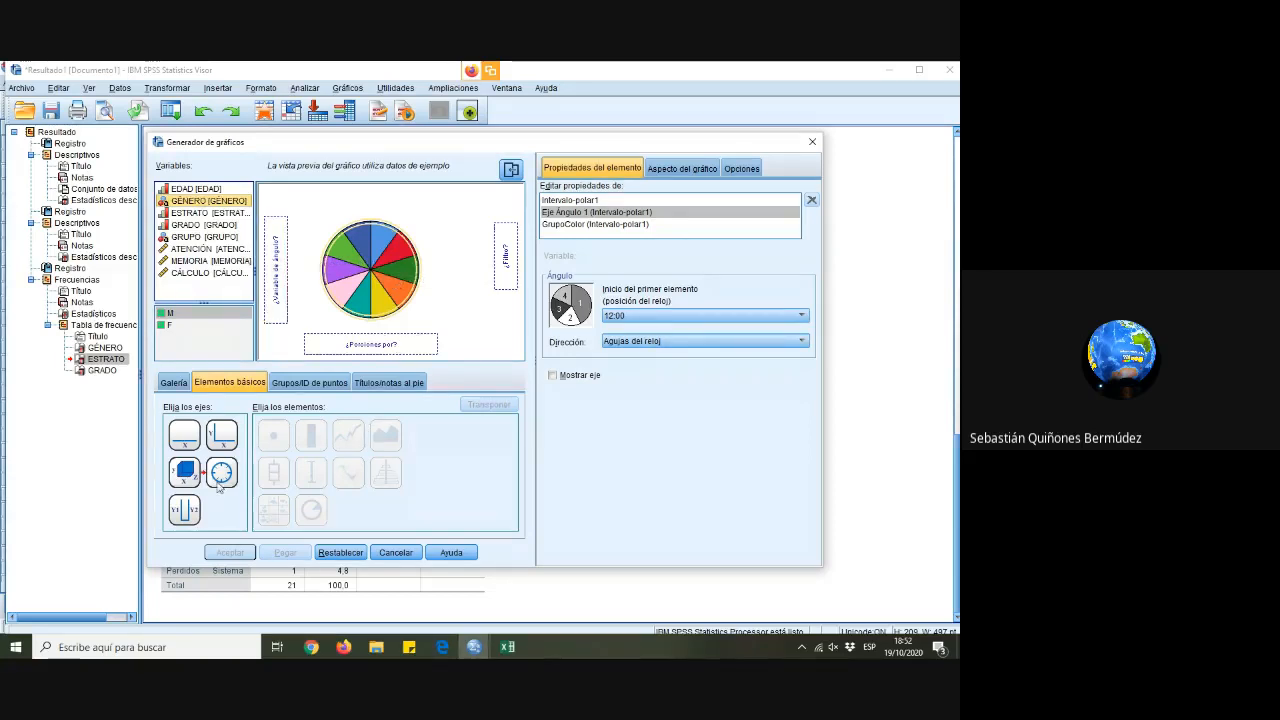
Look through the gallery, basic elements and group options, and try to assign ESTRATO to the pie's angle variable
click(172, 382)
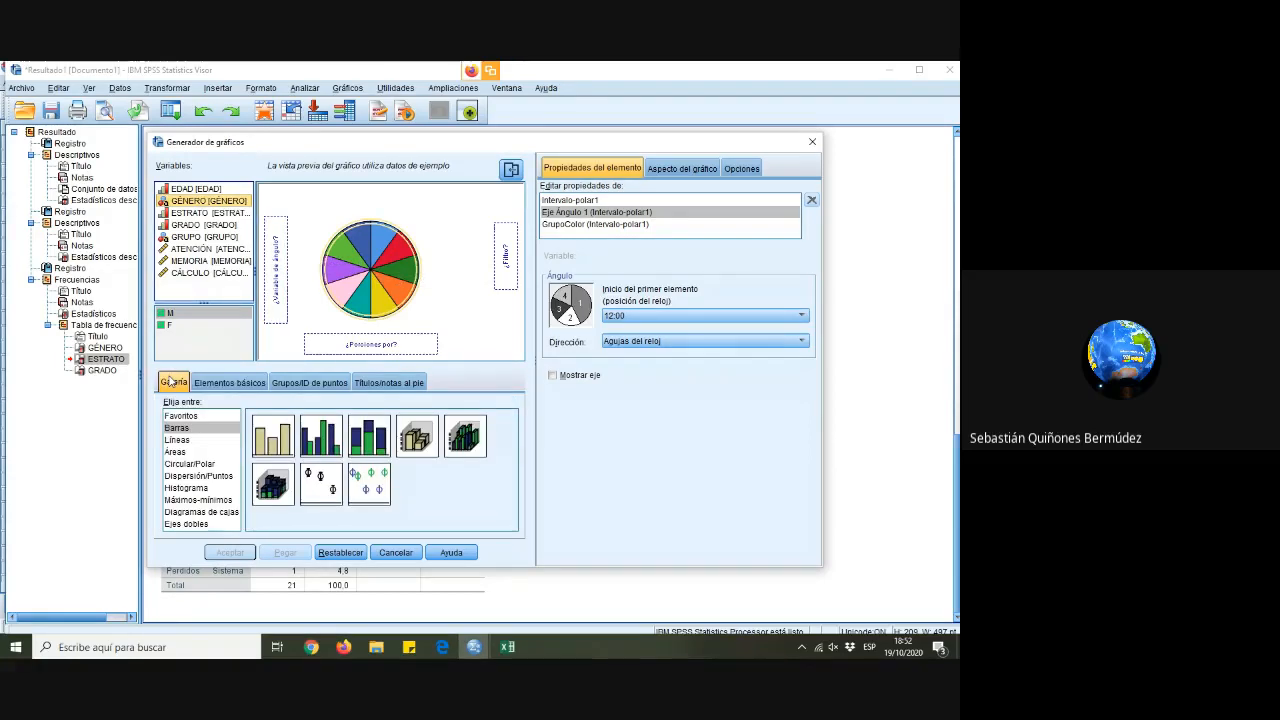
click(229, 382)
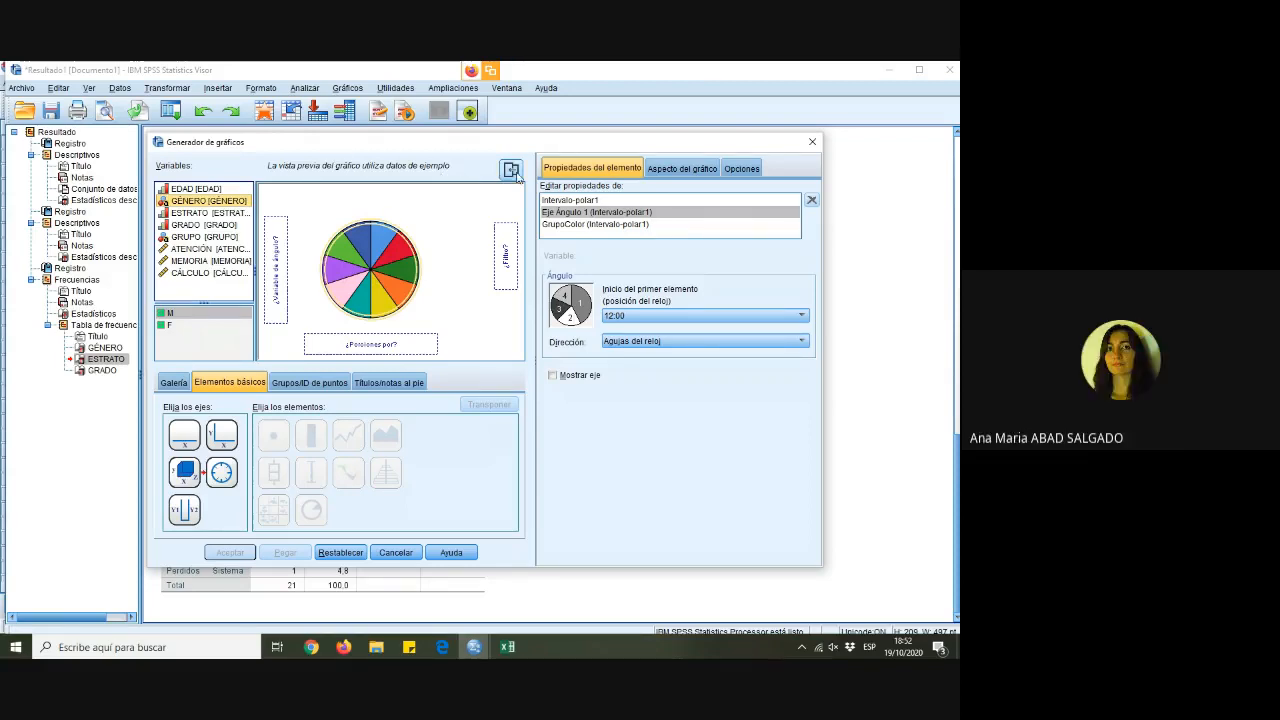
click(172, 326)
click(310, 382)
click(172, 383)
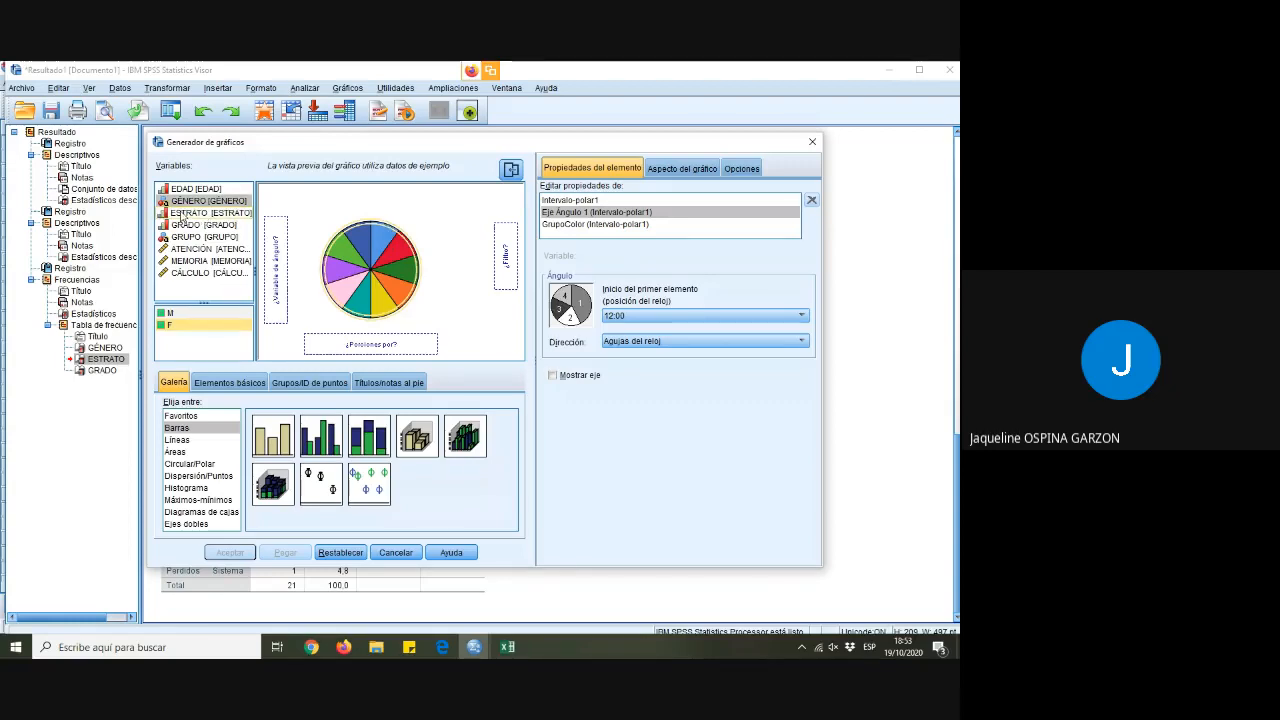
drag(185, 213, 297, 241)
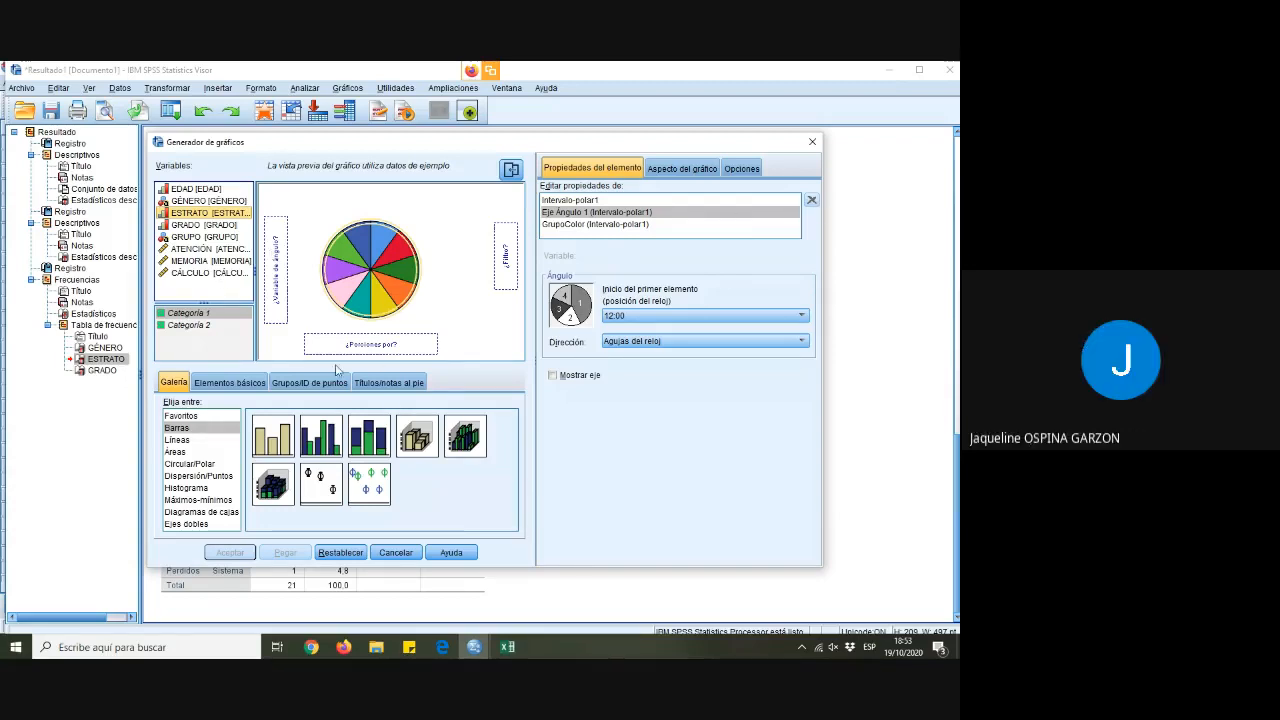
Look through the Chart Builder's element, group and title options, try to place EDAD on the pie chart, and close the builder
click(229, 382)
click(312, 381)
click(388, 382)
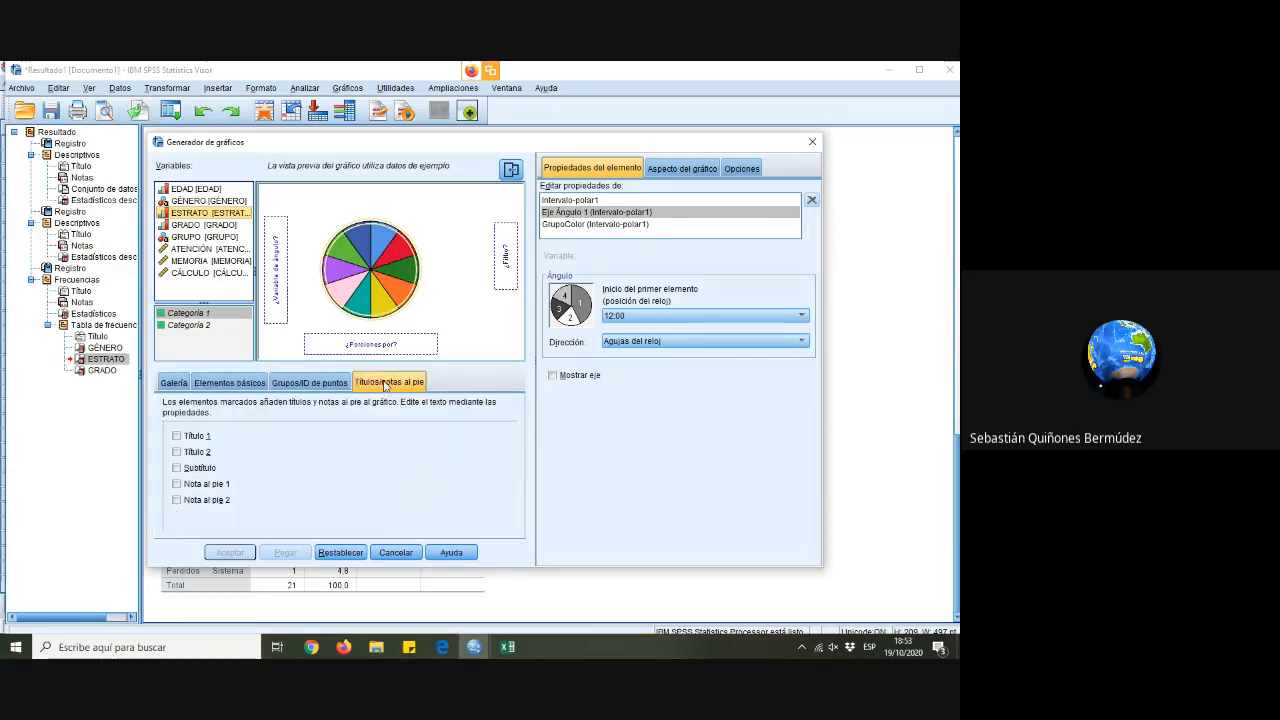
click(173, 382)
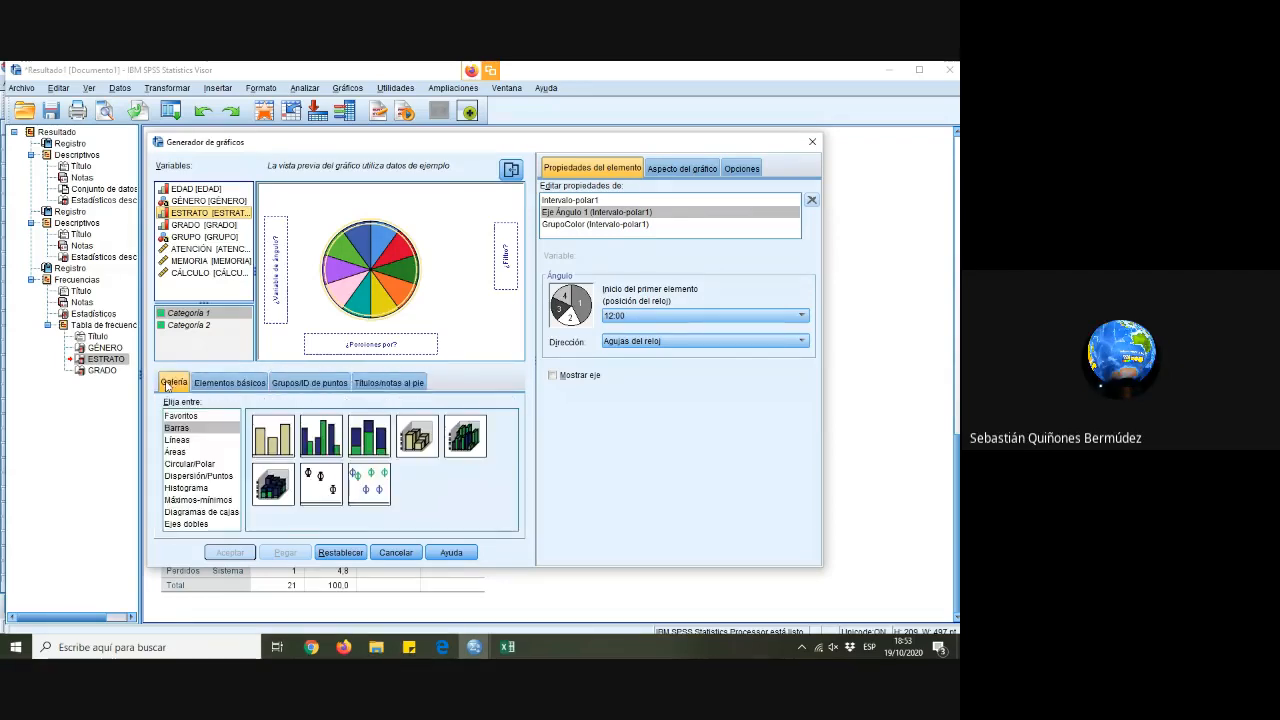
click(195, 188)
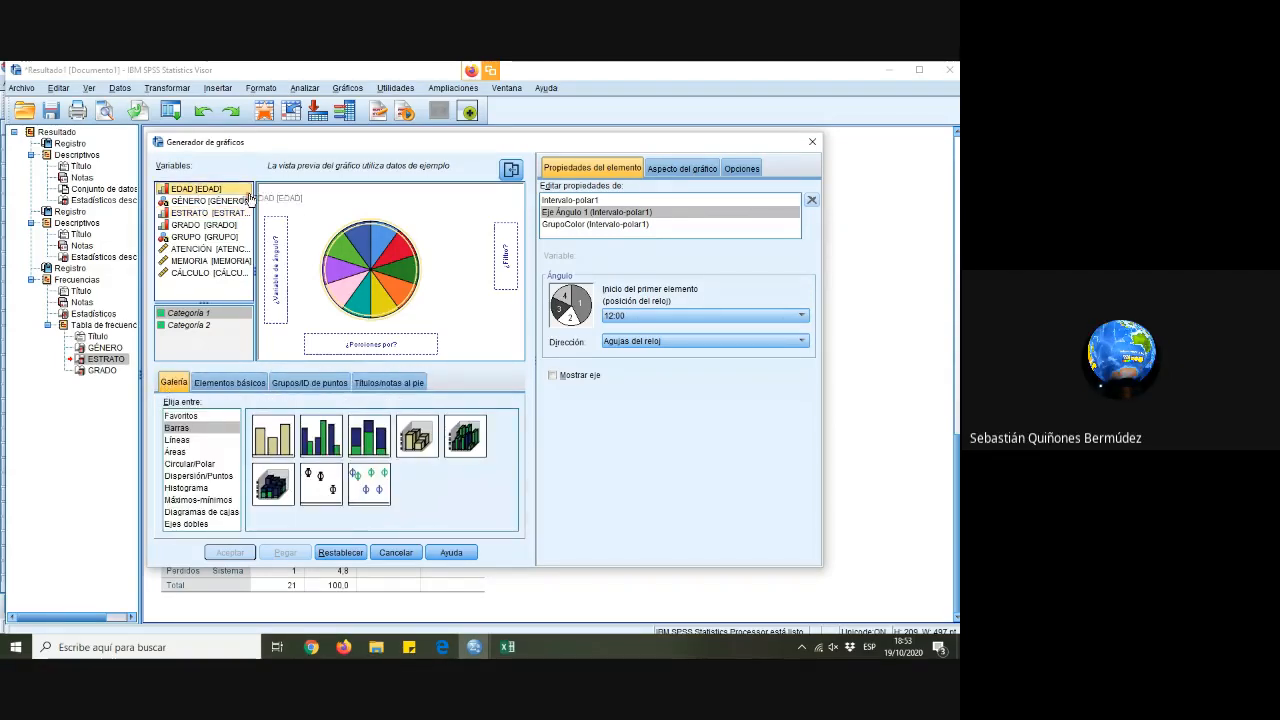
click(812, 142)
Open the ESTRATO frequency table for editing and create a pie chart (Circular) from it
right_click(307, 331)
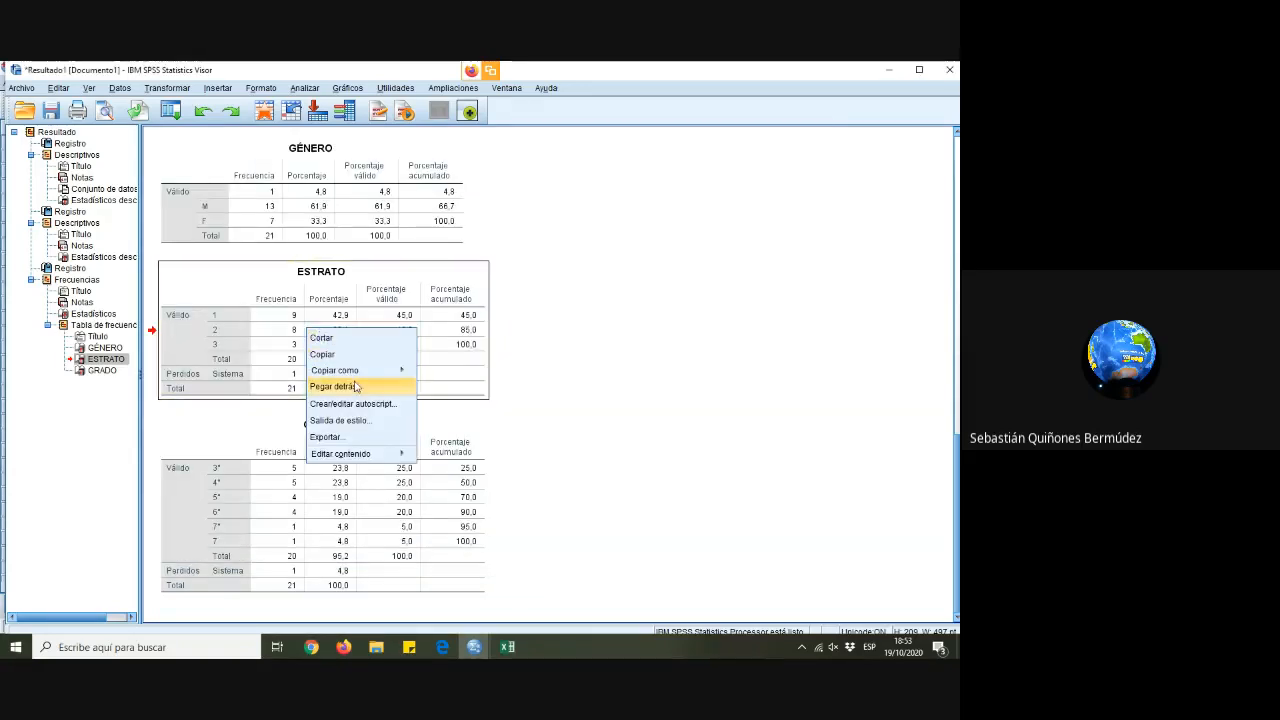
double_click(391, 314)
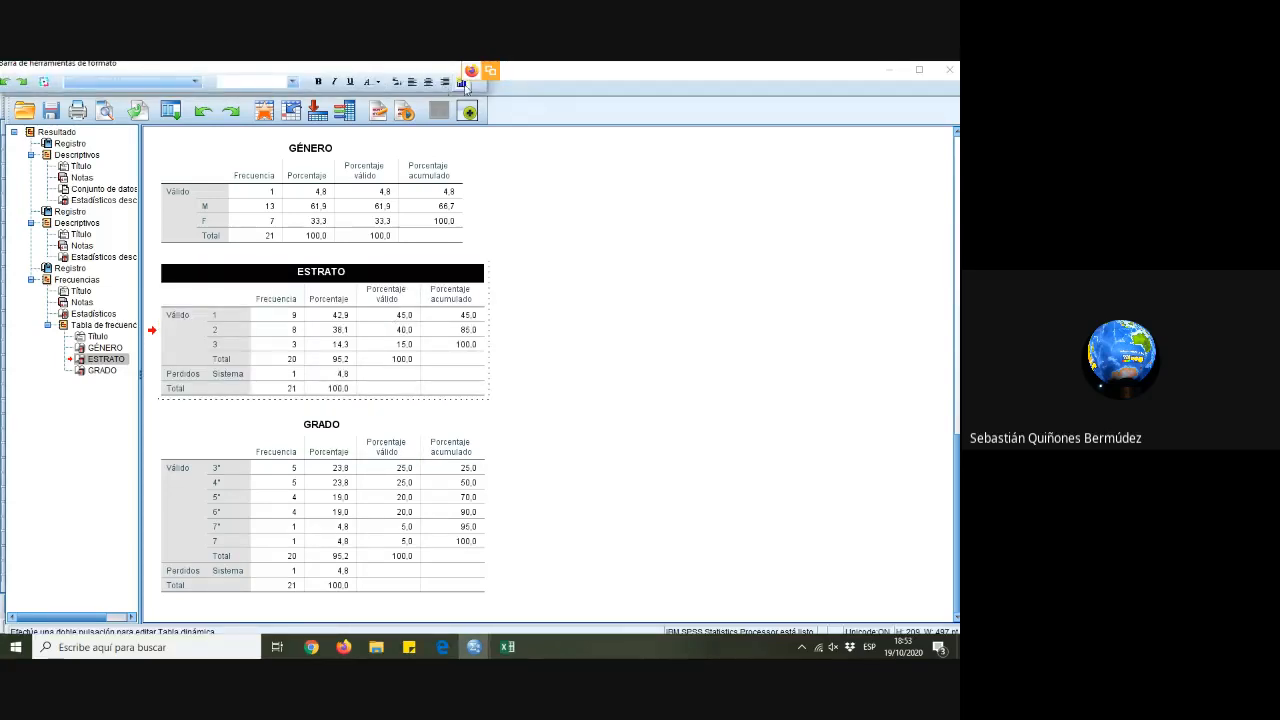
click(464, 85)
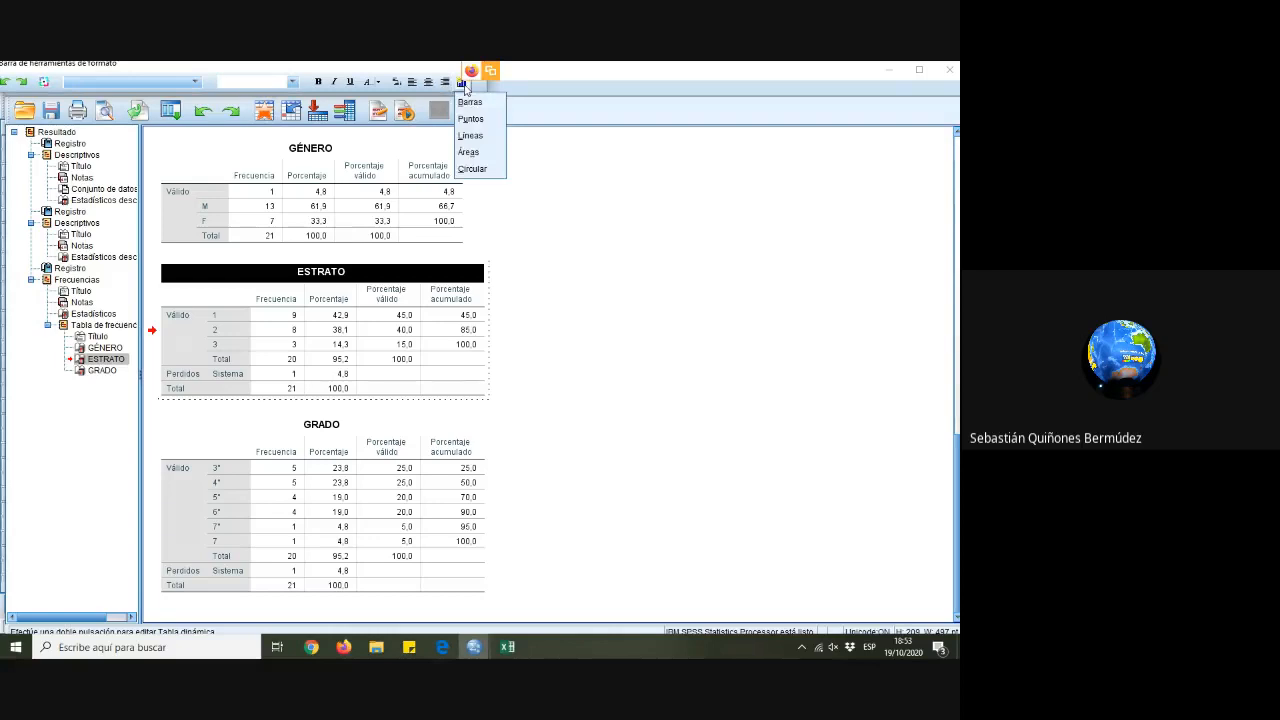
click(480, 170)
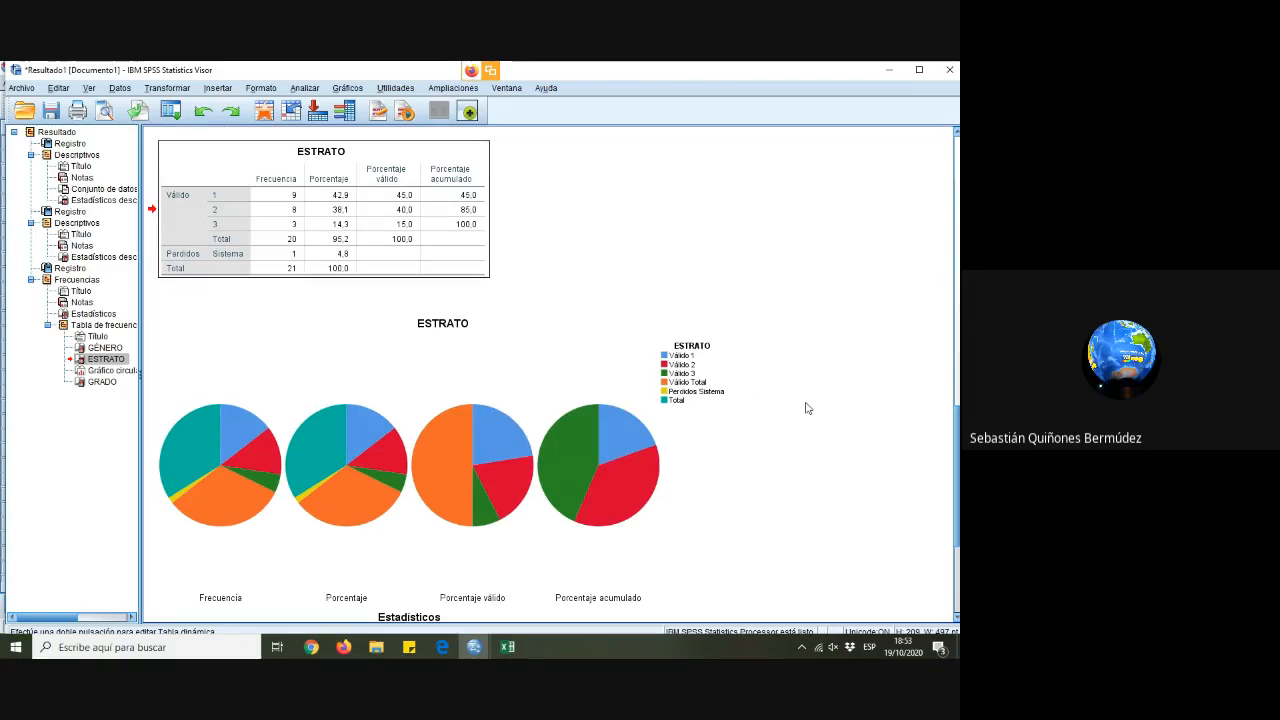
Open the ESTRATO pie chart in the chart editor to inspect it, and close its properties and the editor
scroll(803, 406, down, 1)
click(329, 380)
scroll(503, 400, down, 3)
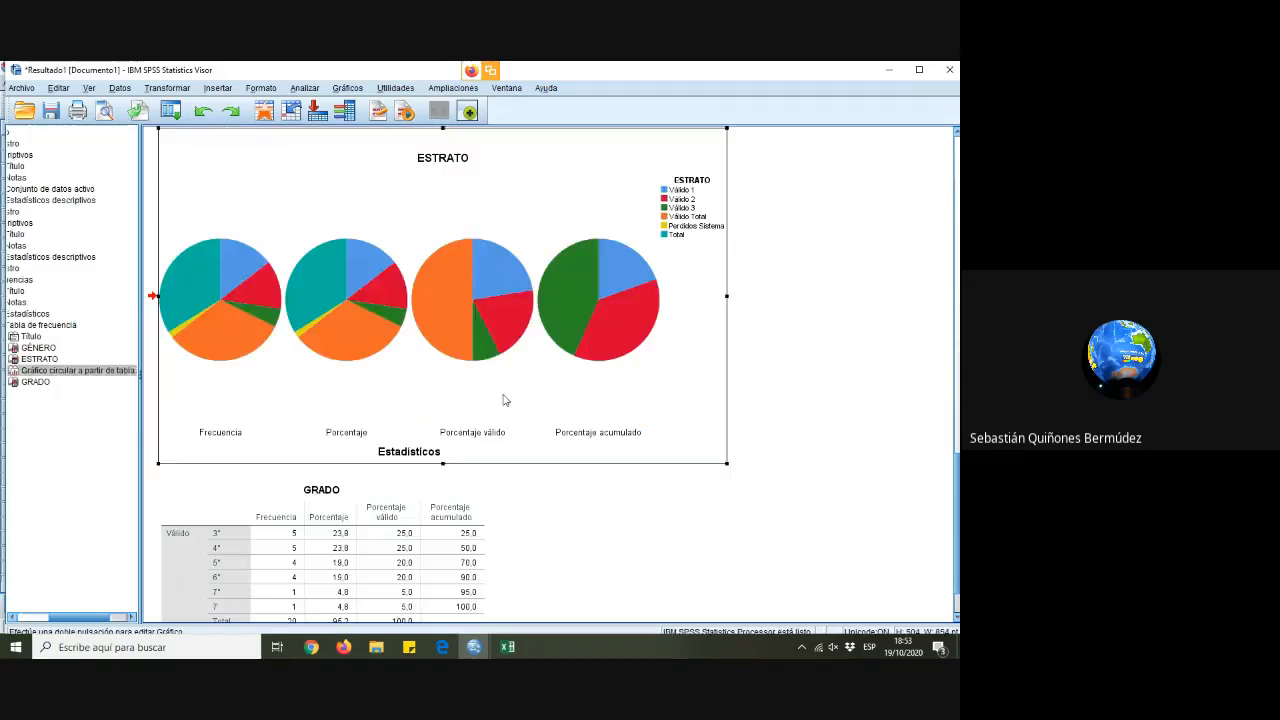
double_click(617, 373)
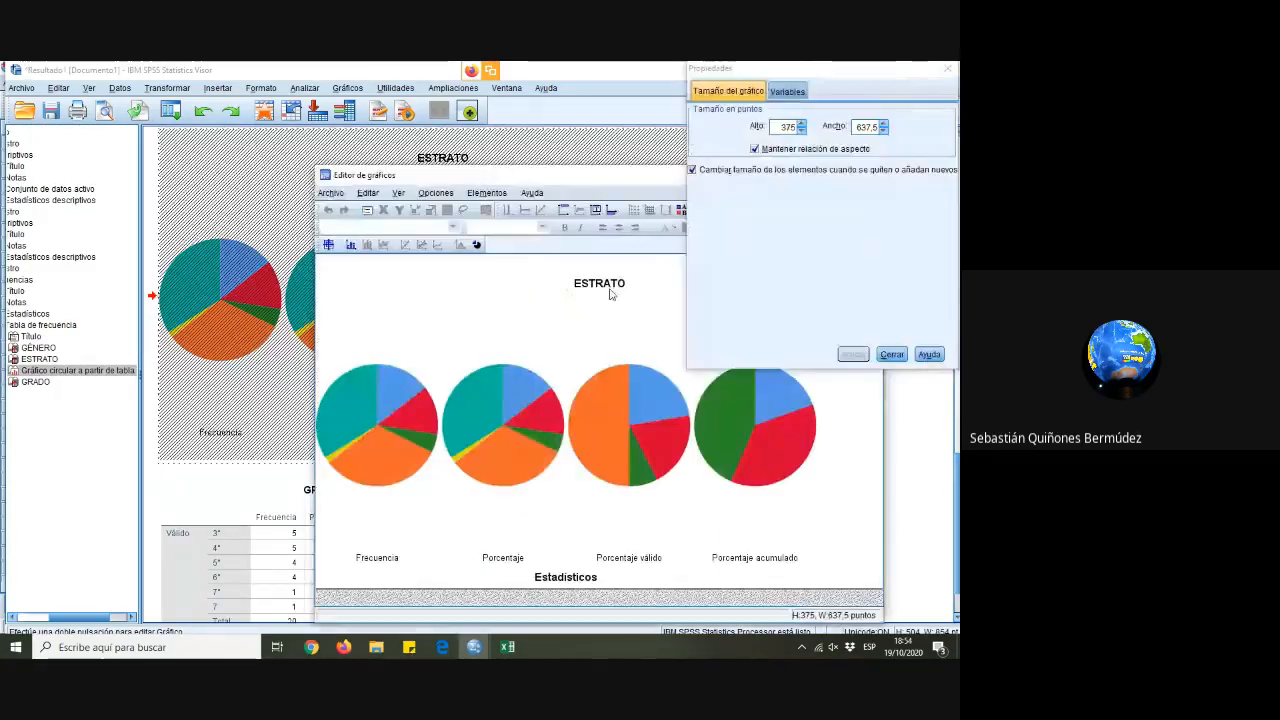
click(948, 68)
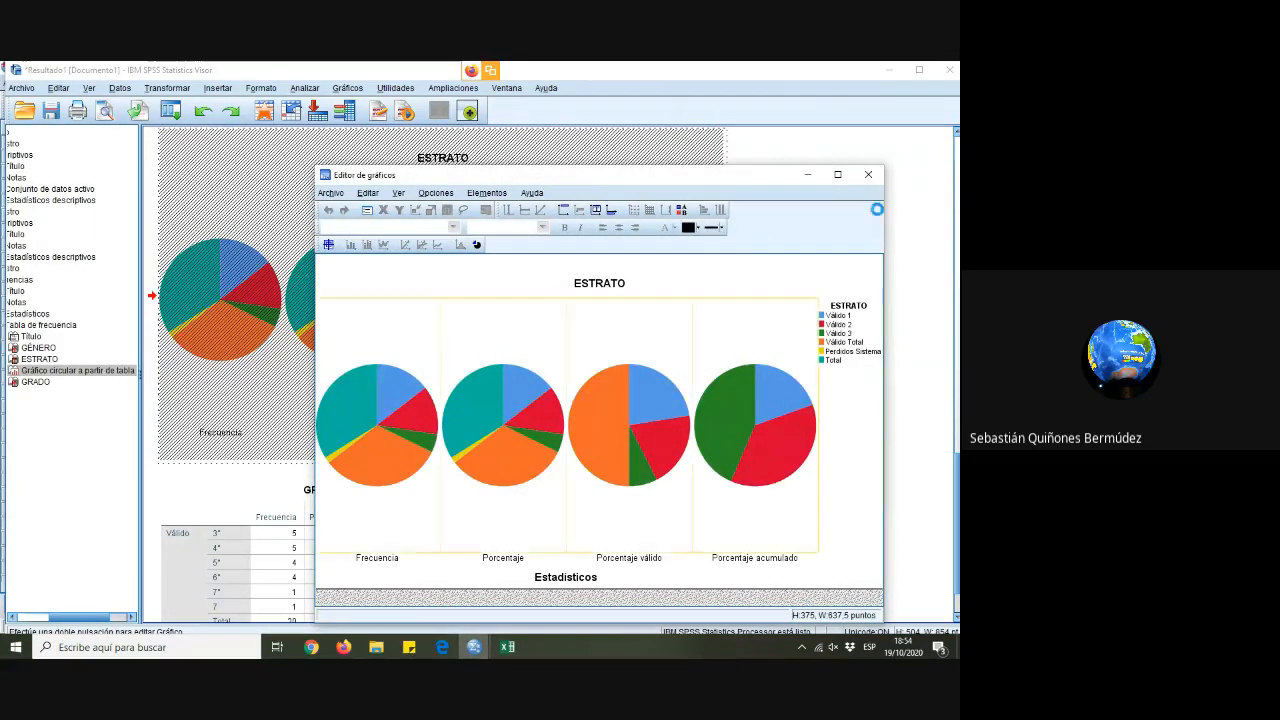
click(868, 174)
Compare the ESTRATO pie charts with the other output and delete the chart from the output document
scroll(843, 376, down, 1)
scroll(805, 380, up, 15)
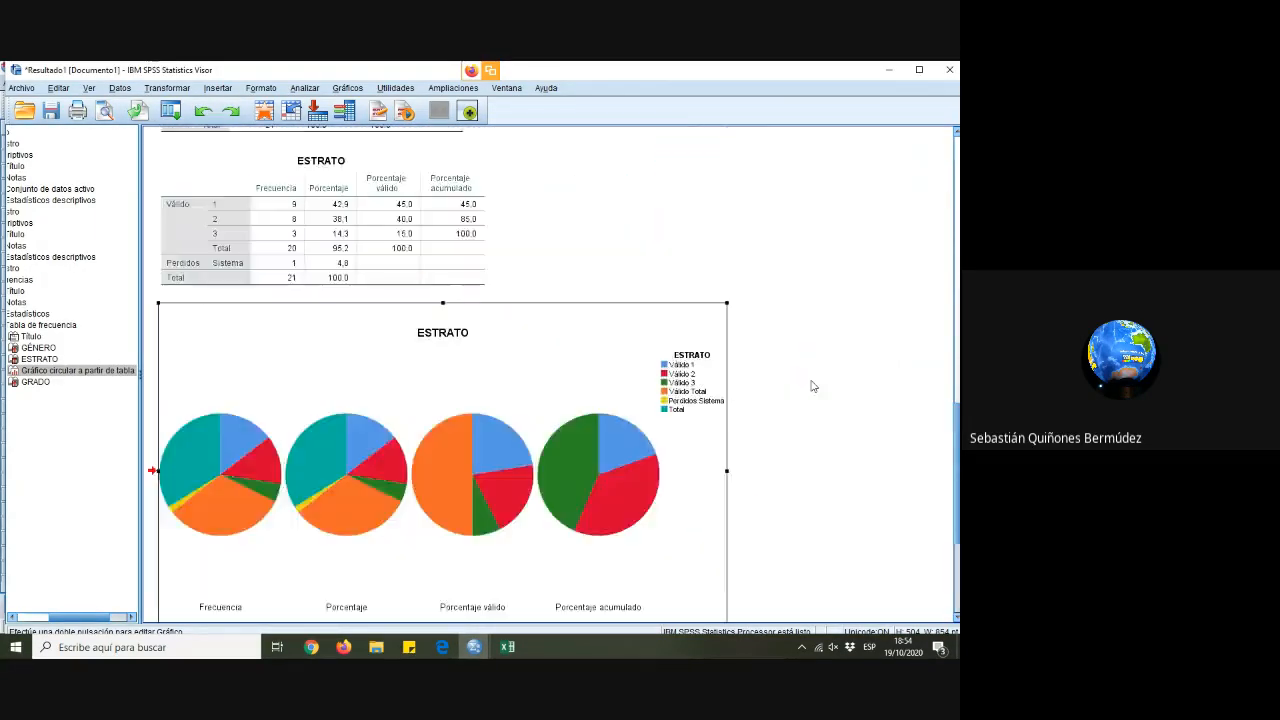
scroll(810, 384, down, 10)
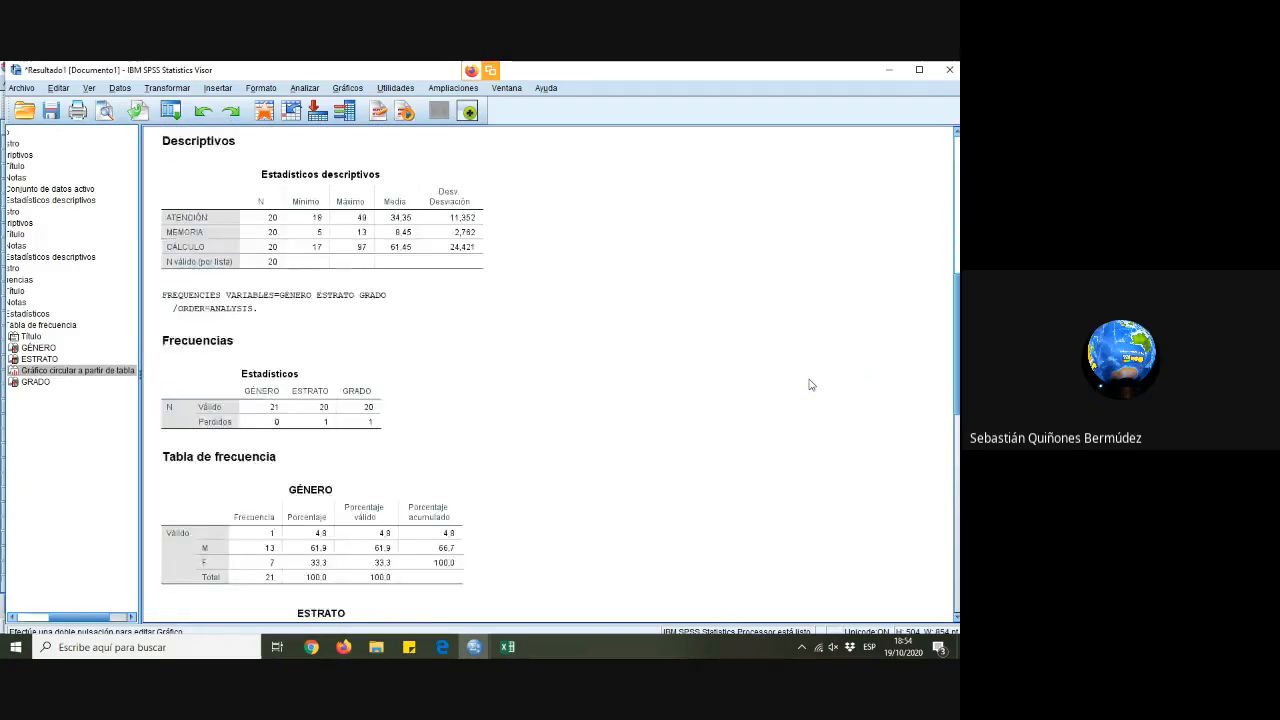
scroll(757, 389, down, 3)
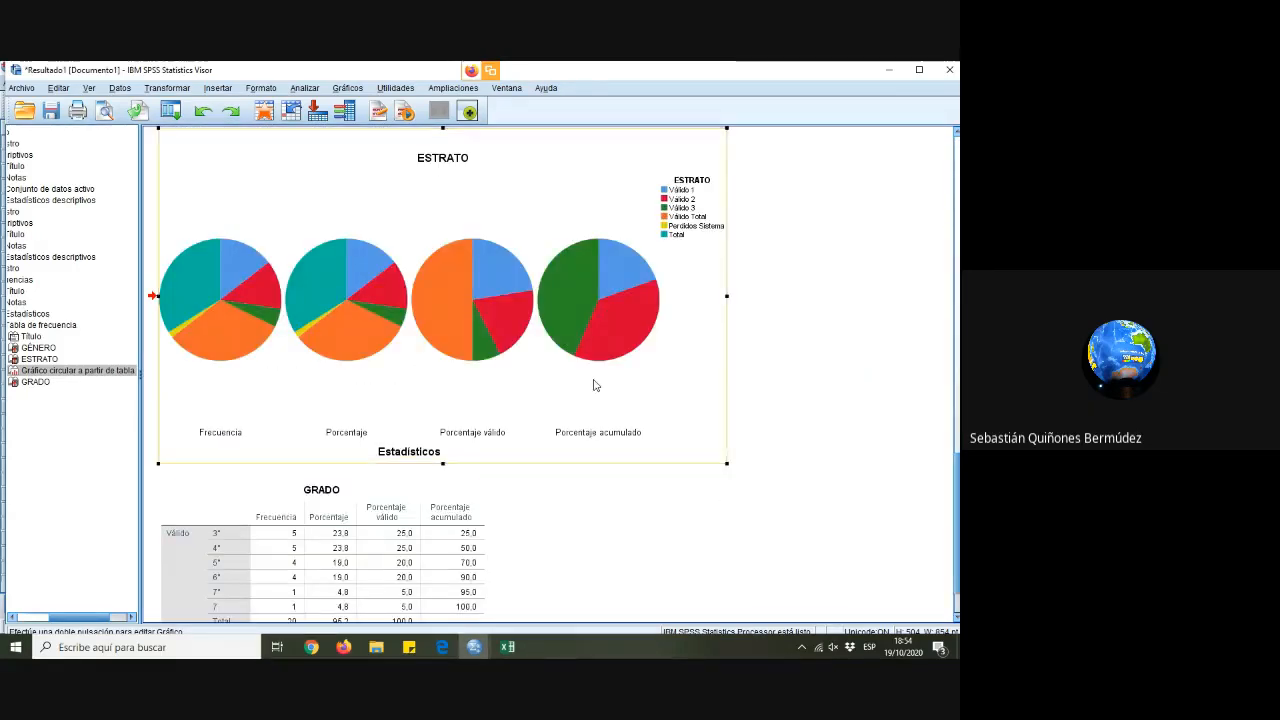
key(Delete)
Start the Chart Builder, choose to define variable properties first, and scan the variable GÉNERO
scroll(597, 386, up, 10)
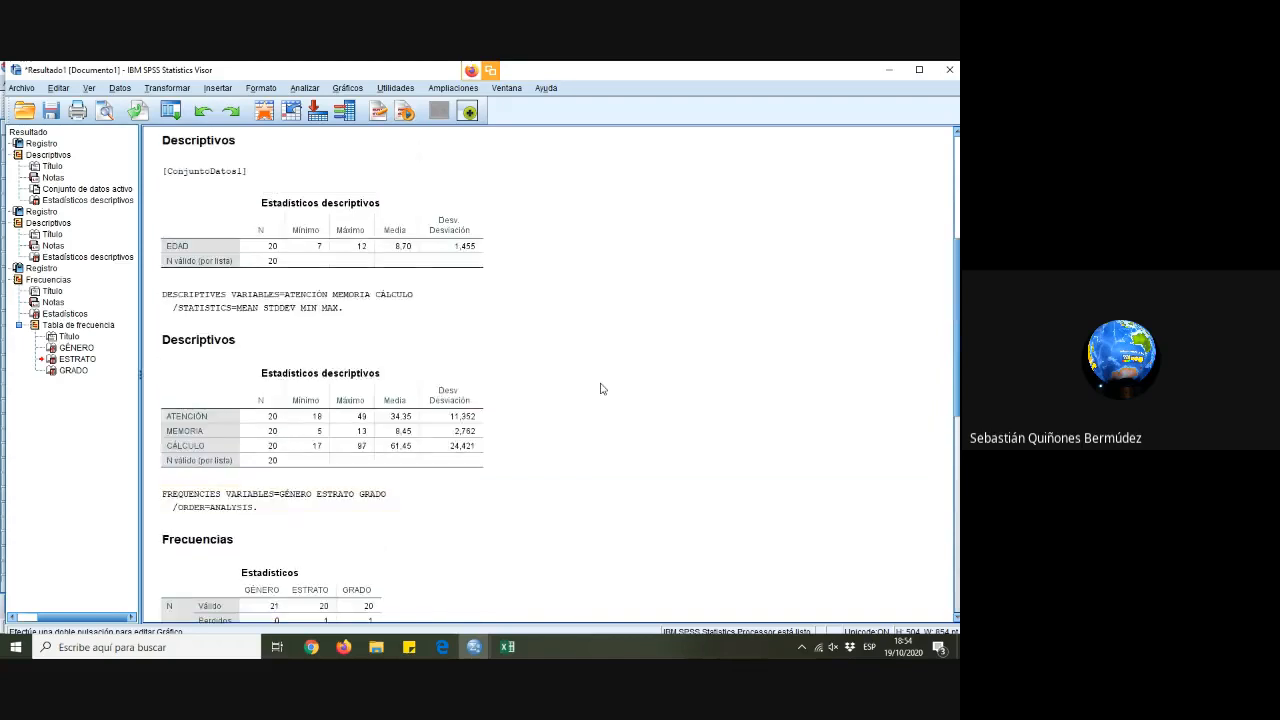
scroll(600, 387, up, 5)
click(348, 88)
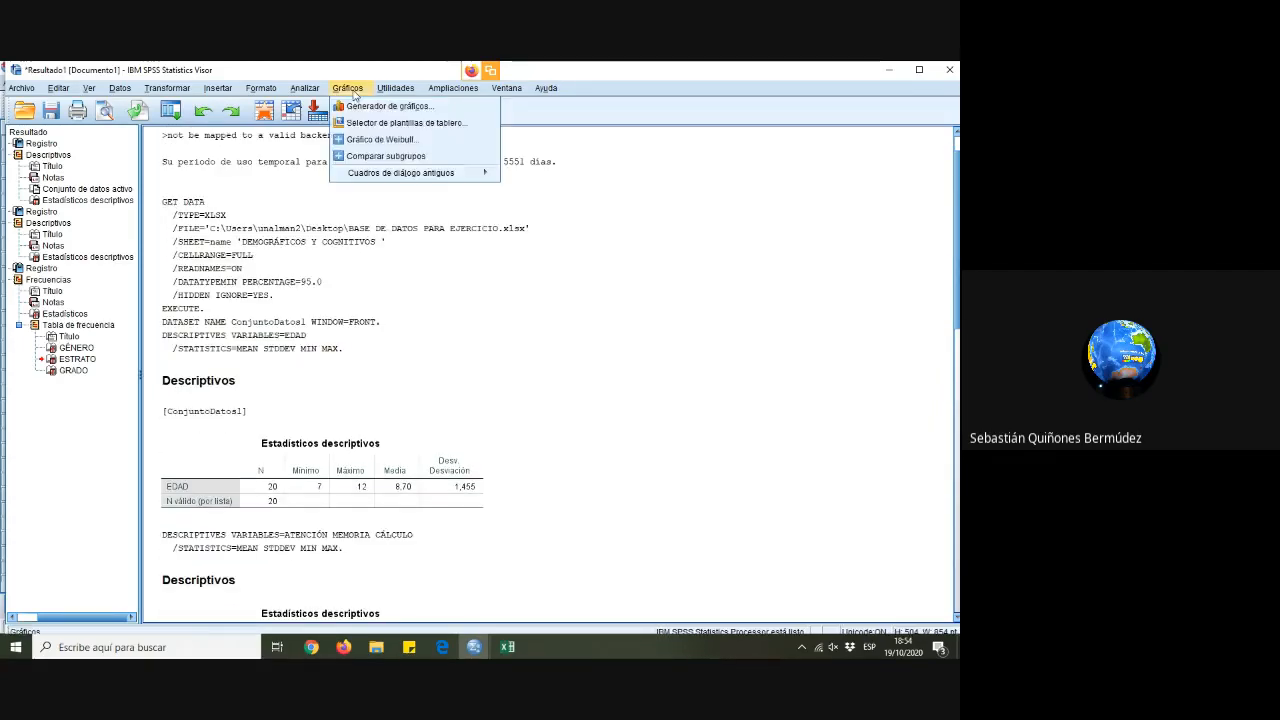
click(370, 105)
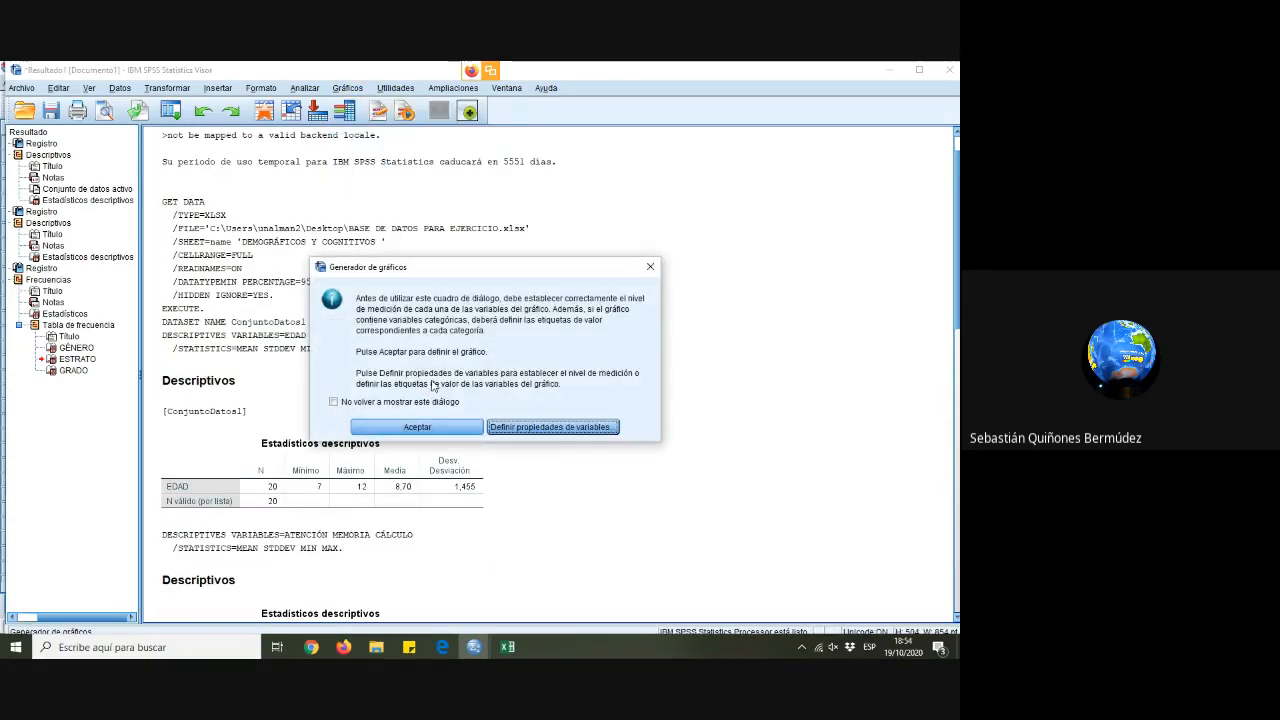
click(565, 428)
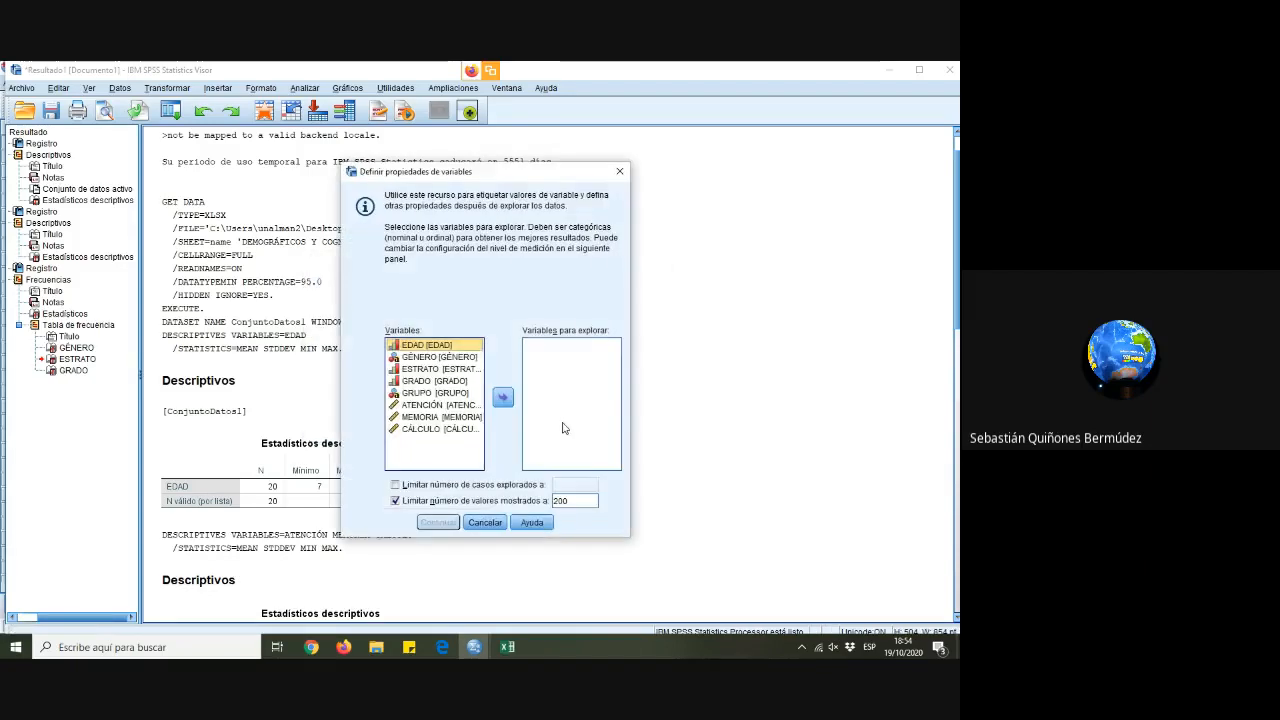
click(430, 358)
click(502, 399)
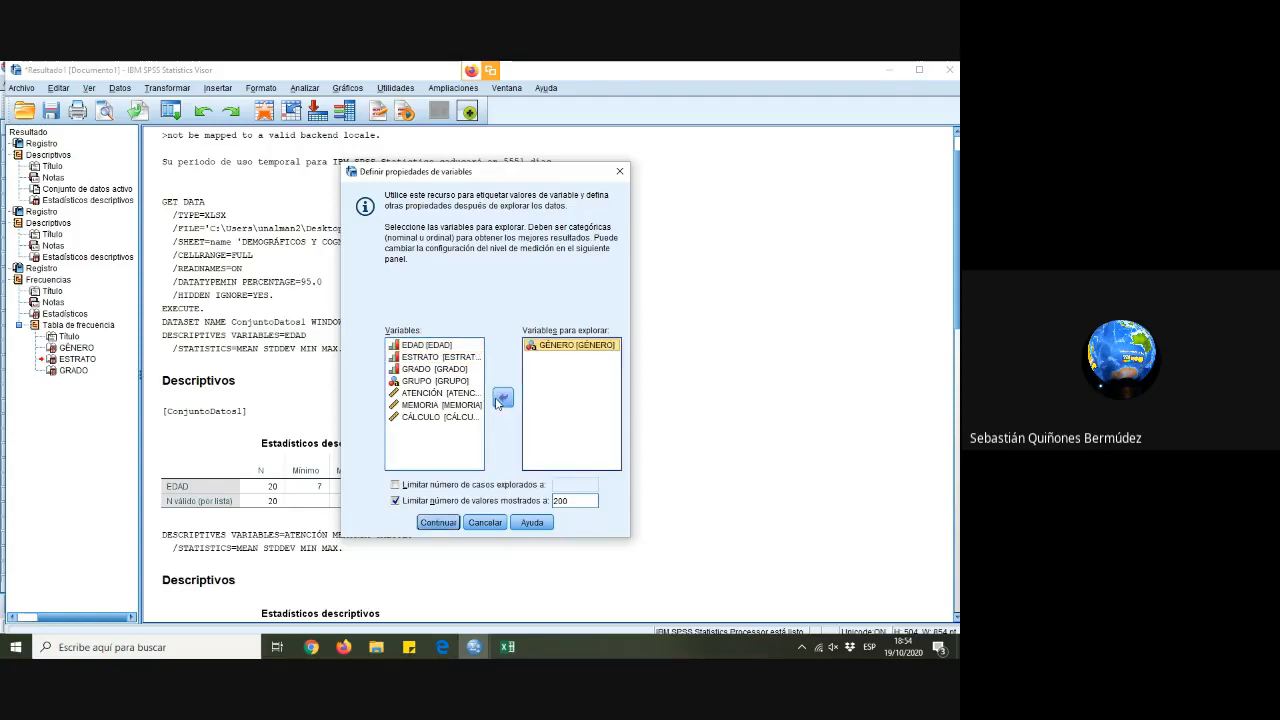
click(438, 523)
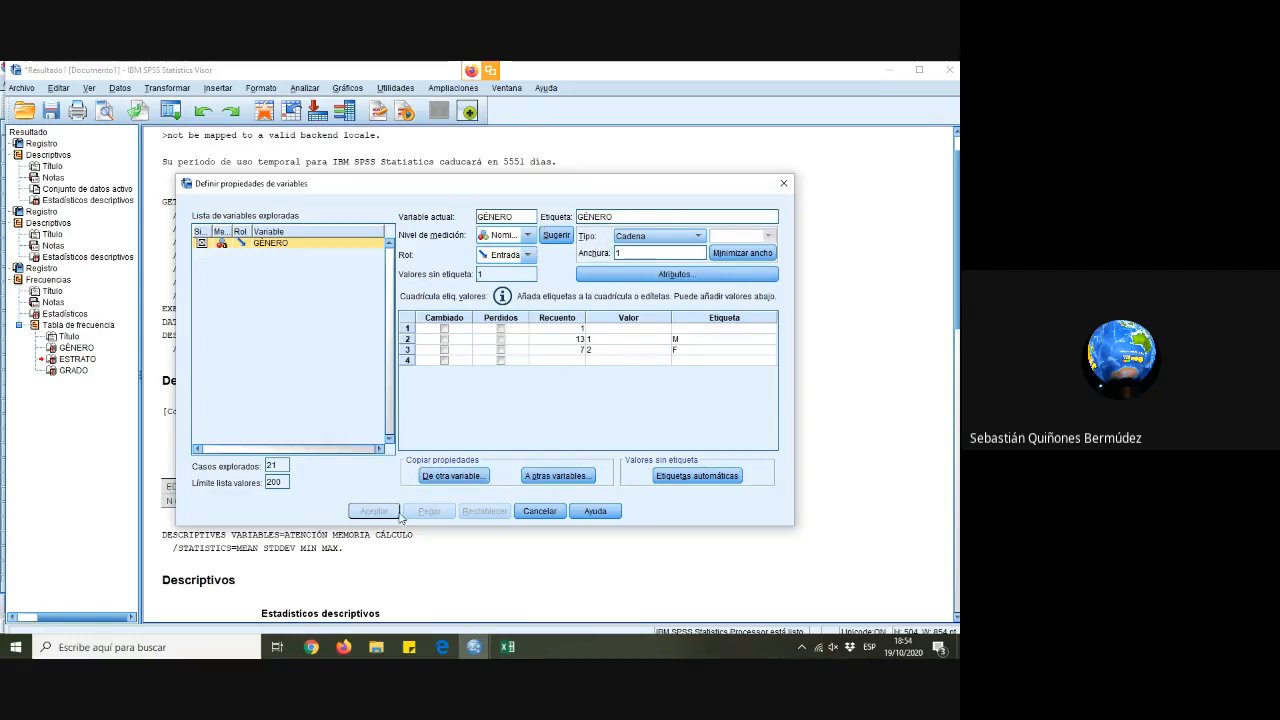
Mark the GÉNERO values 1 (M) and 2 (F) as missing and apply the variable properties
click(588, 341)
click(569, 341)
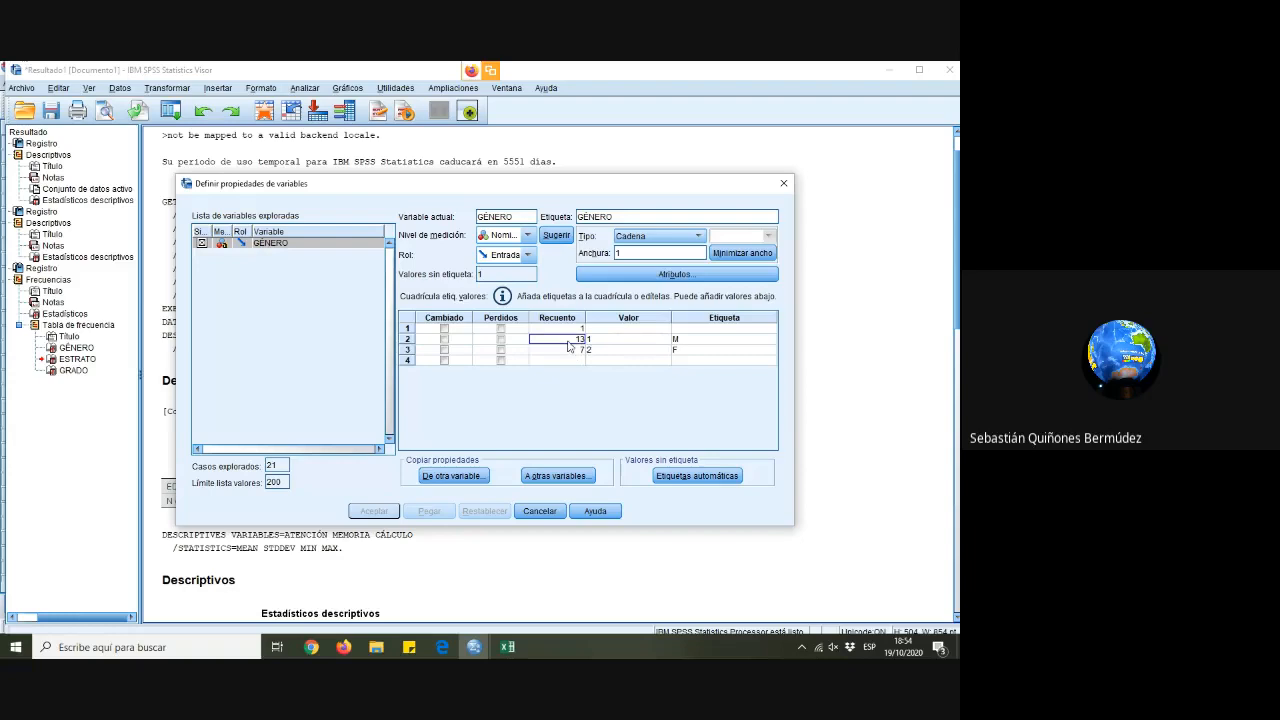
click(501, 339)
click(501, 349)
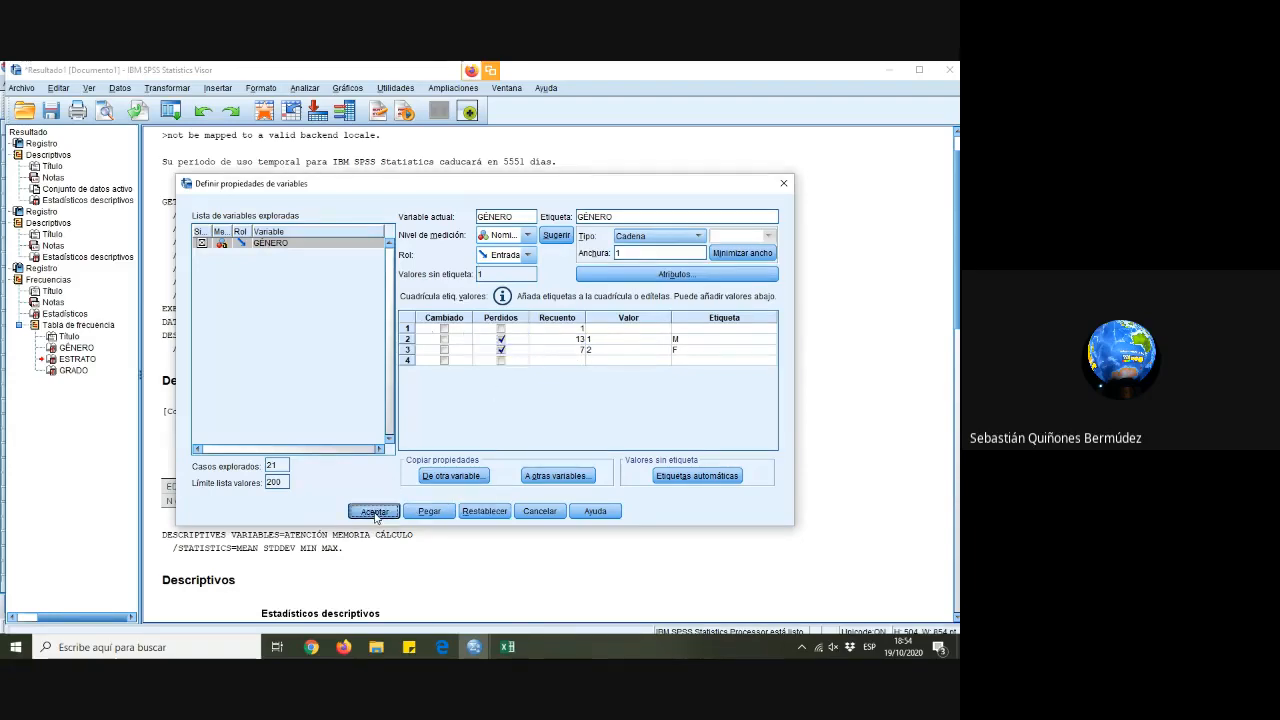
click(374, 511)
Examine the descriptive tables, frequency tables and syntax log in the output, and the copy and edit options for the ESTRATO table
scroll(655, 455, down, 2)
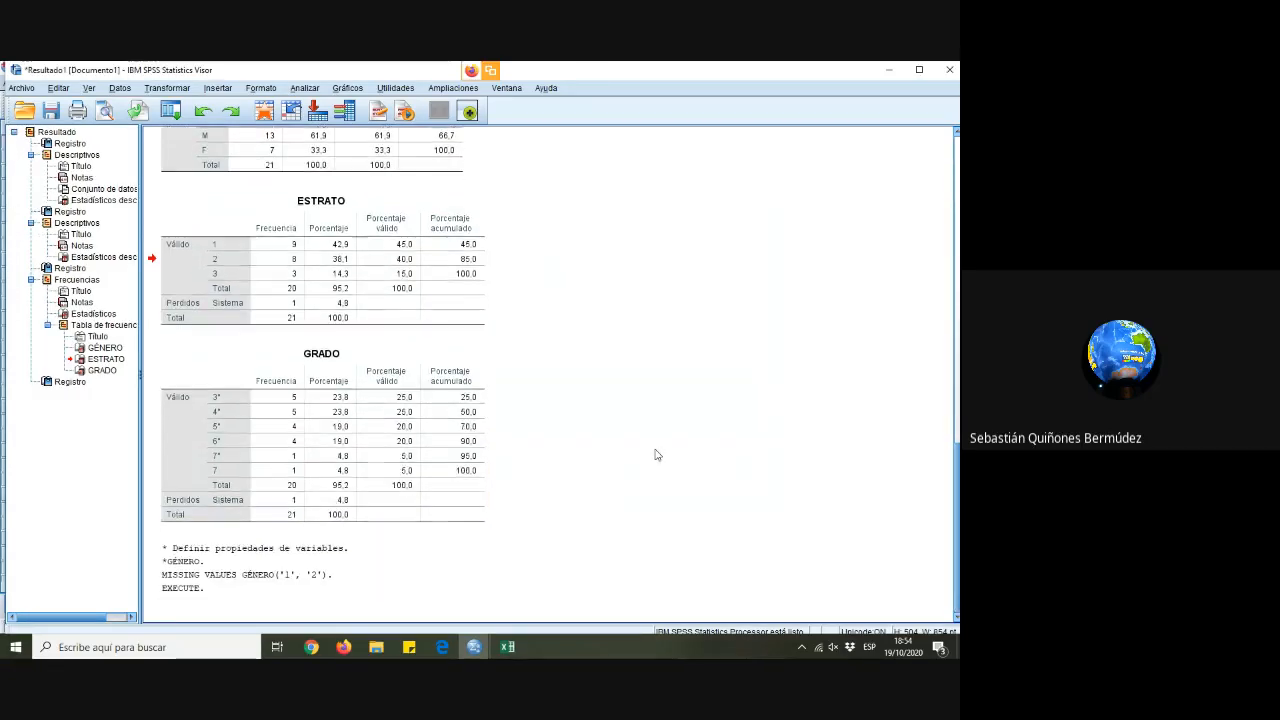
scroll(655, 455, up, 1)
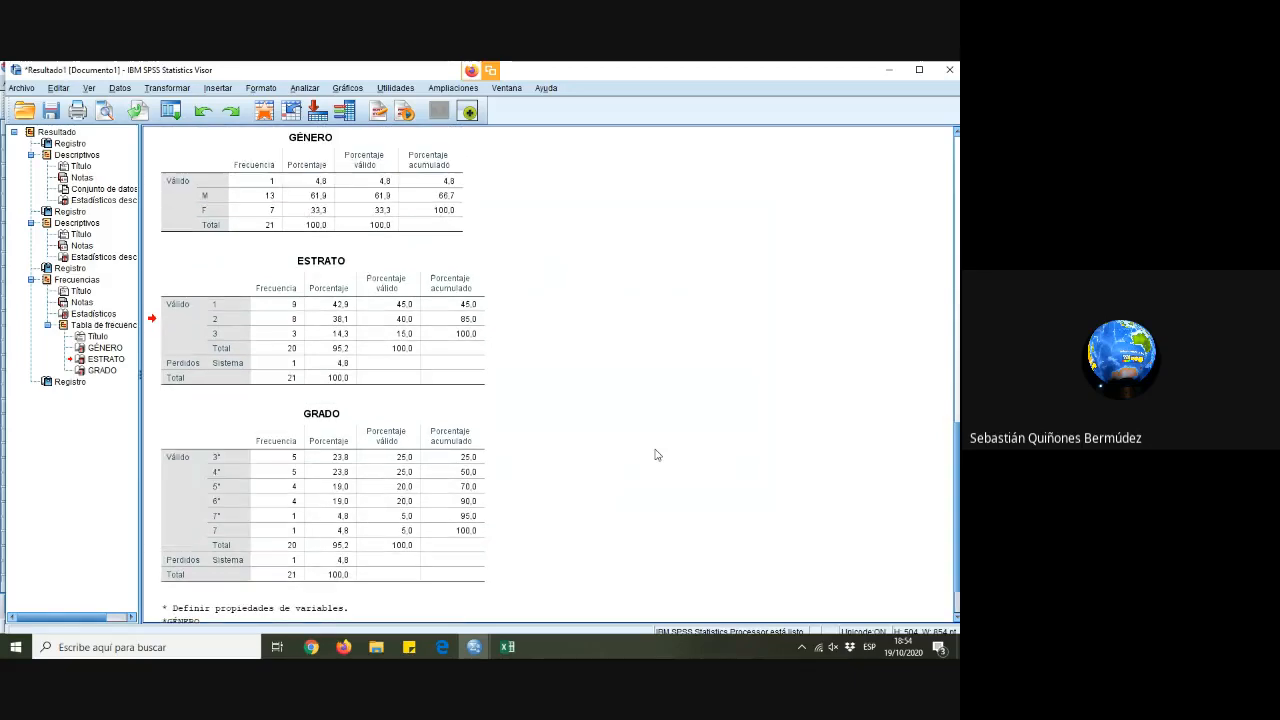
click(257, 323)
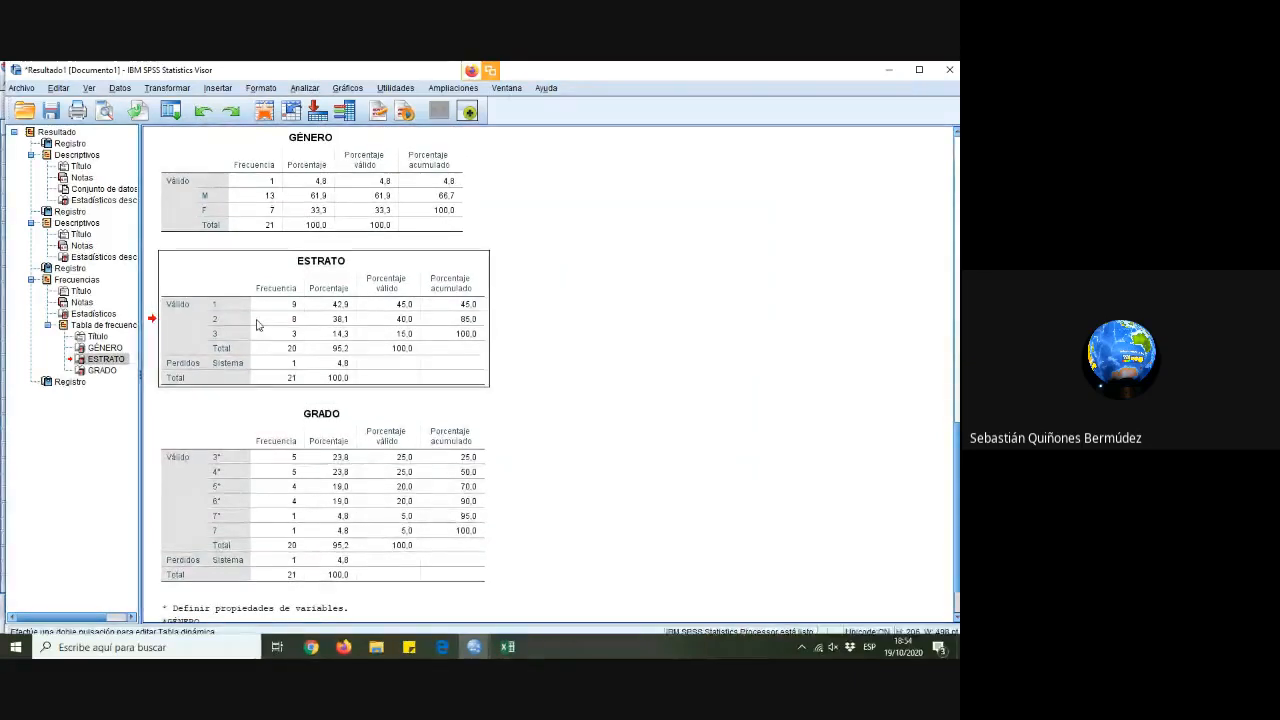
scroll(716, 383, down, 1)
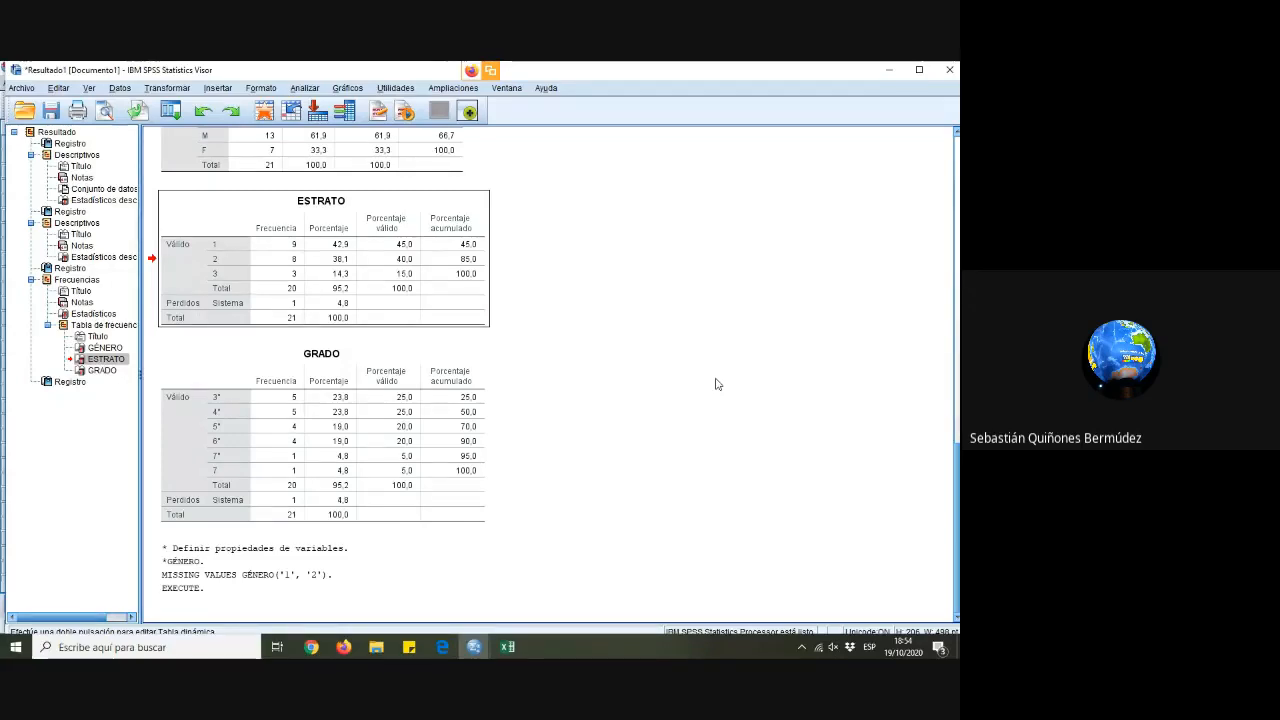
scroll(716, 383, up, 2)
right_click(373, 392)
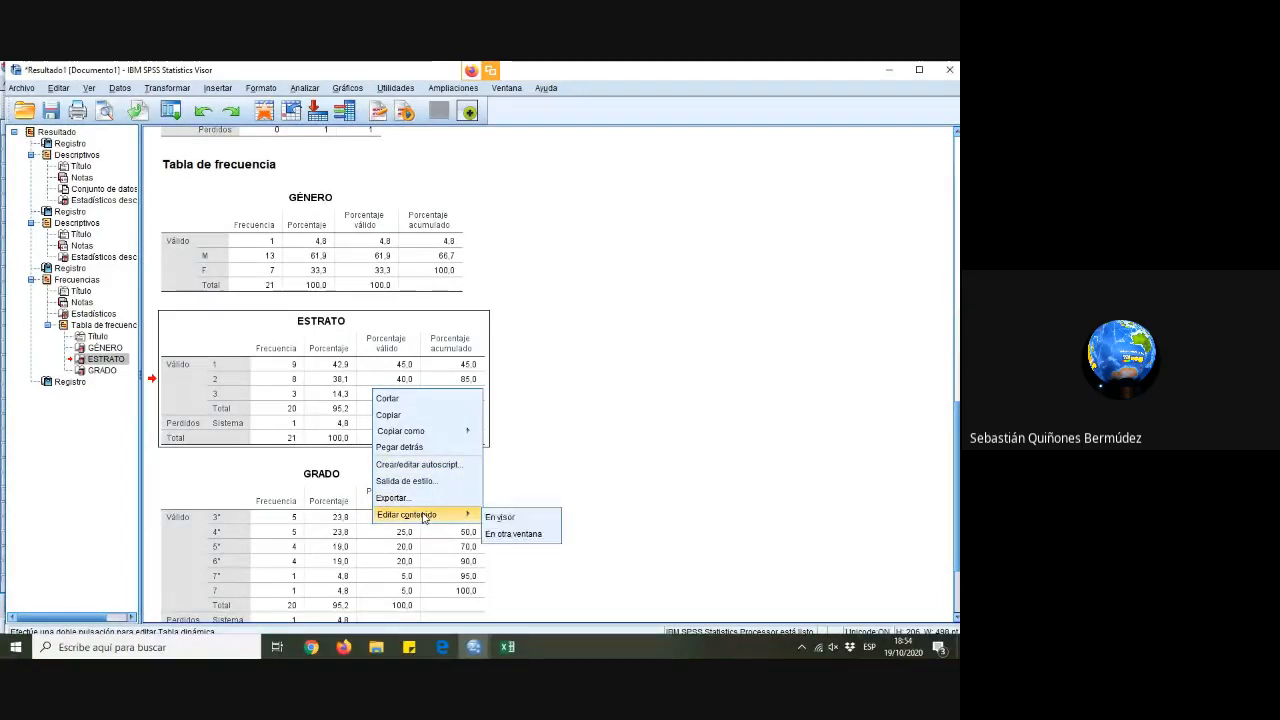
mouse_move(401, 431)
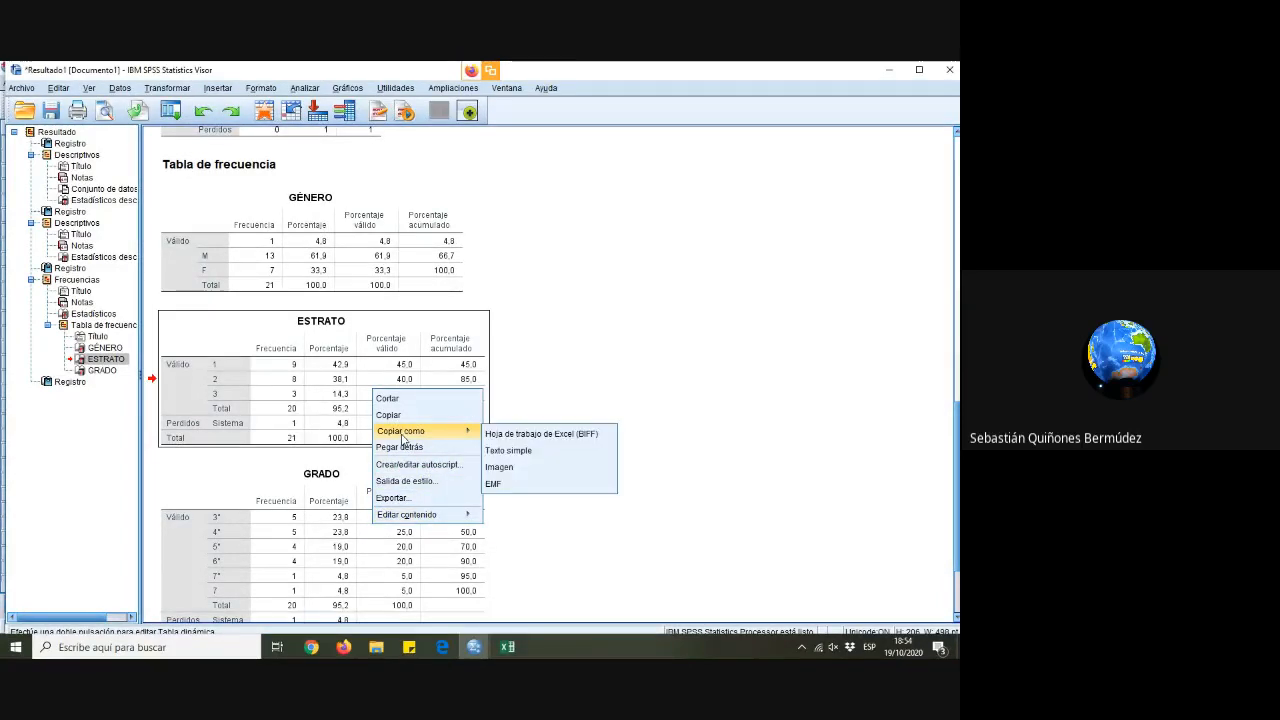
click(674, 433)
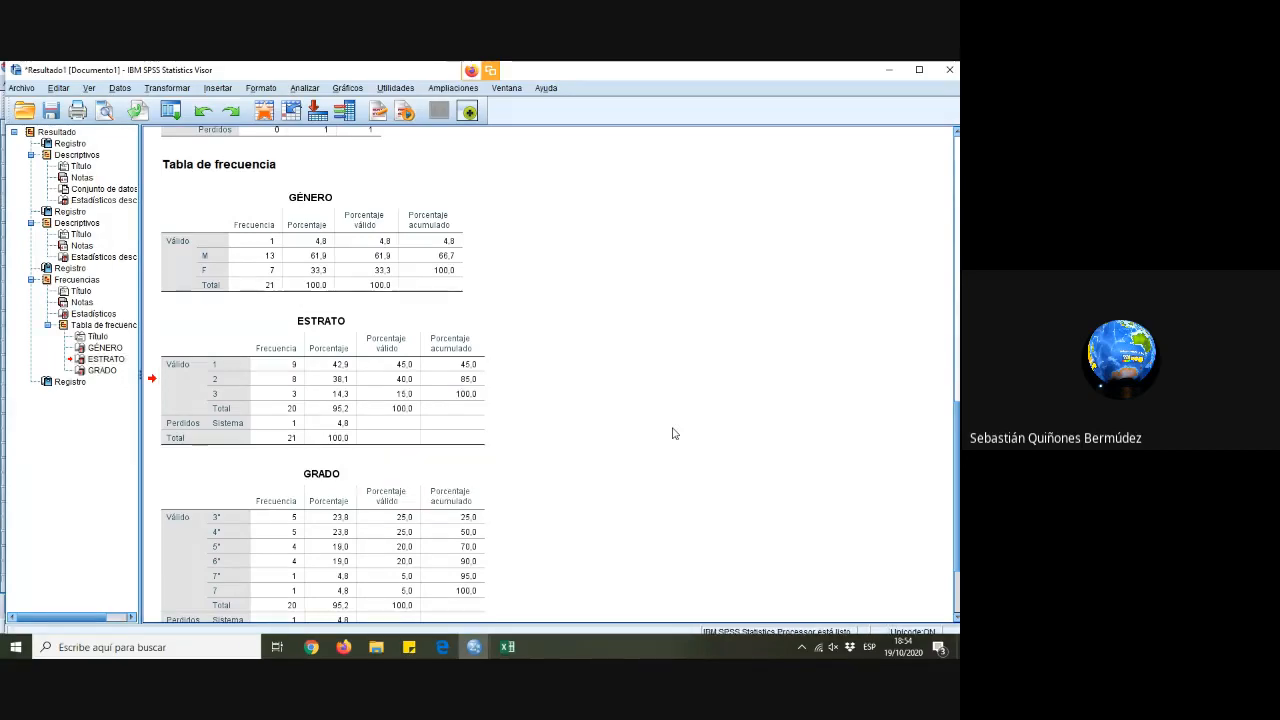
scroll(674, 433, up, 15)
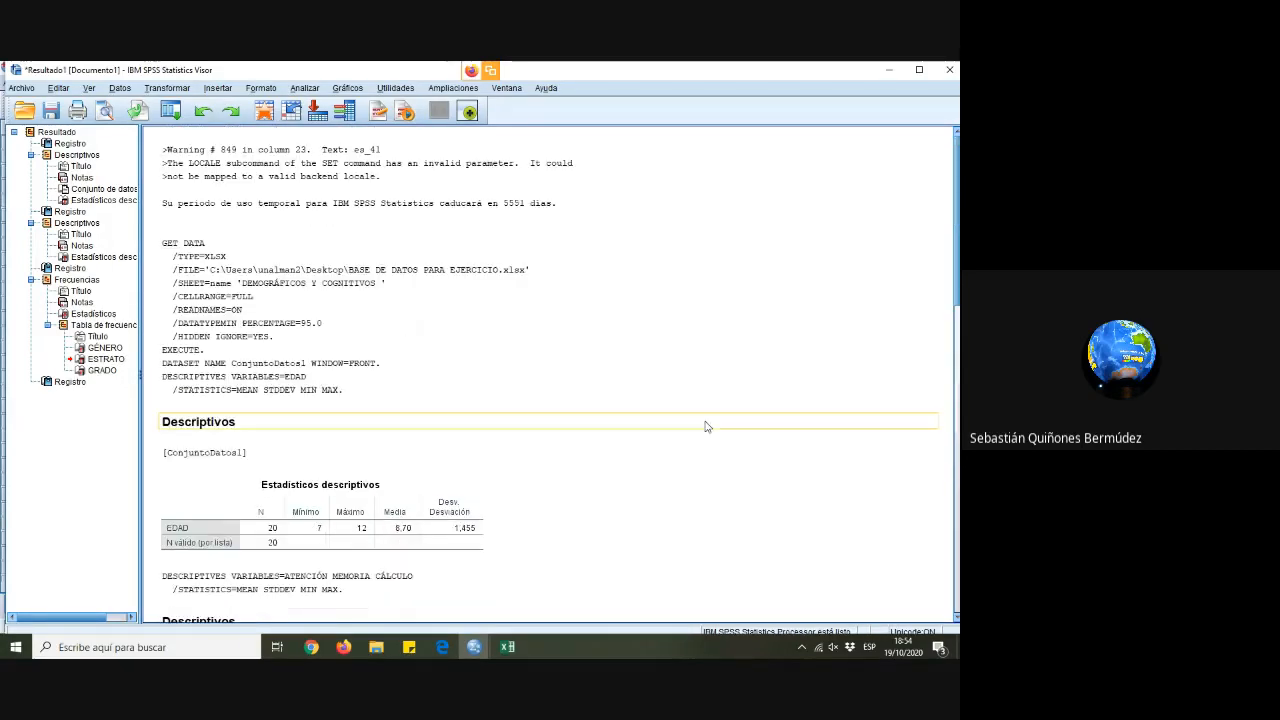
scroll(791, 486, down, 8)
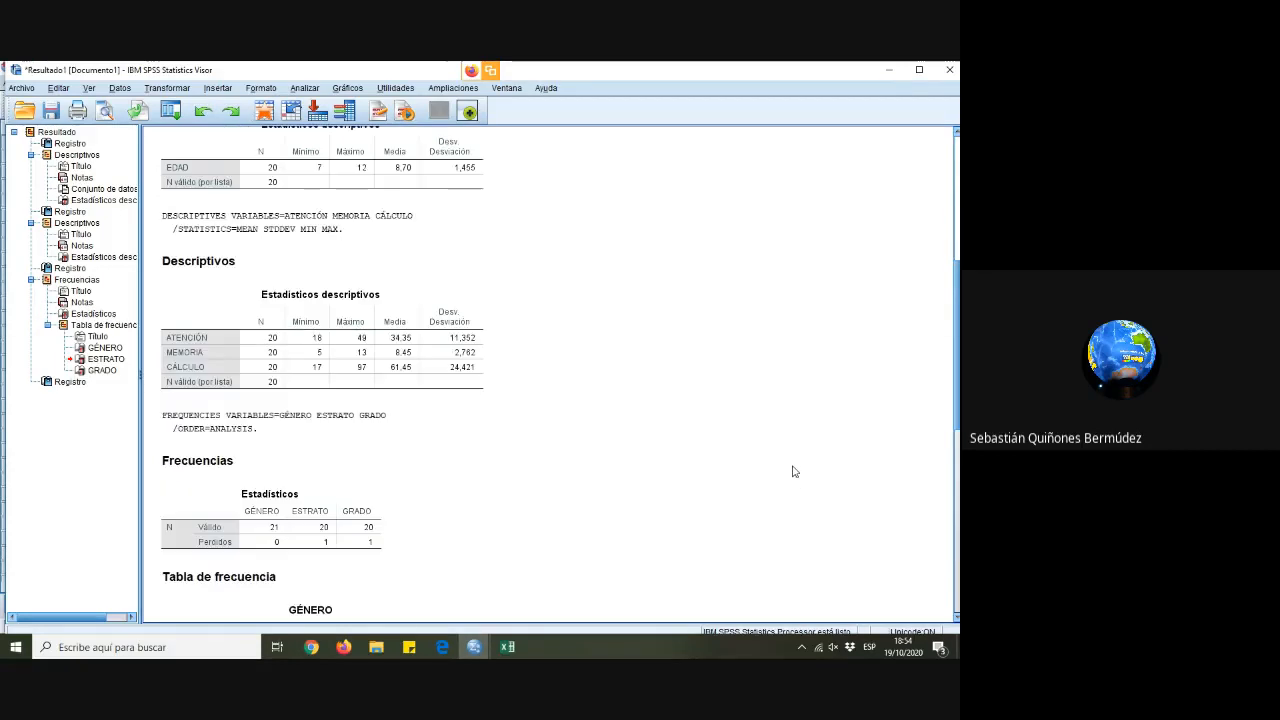
scroll(793, 471, down, 10)
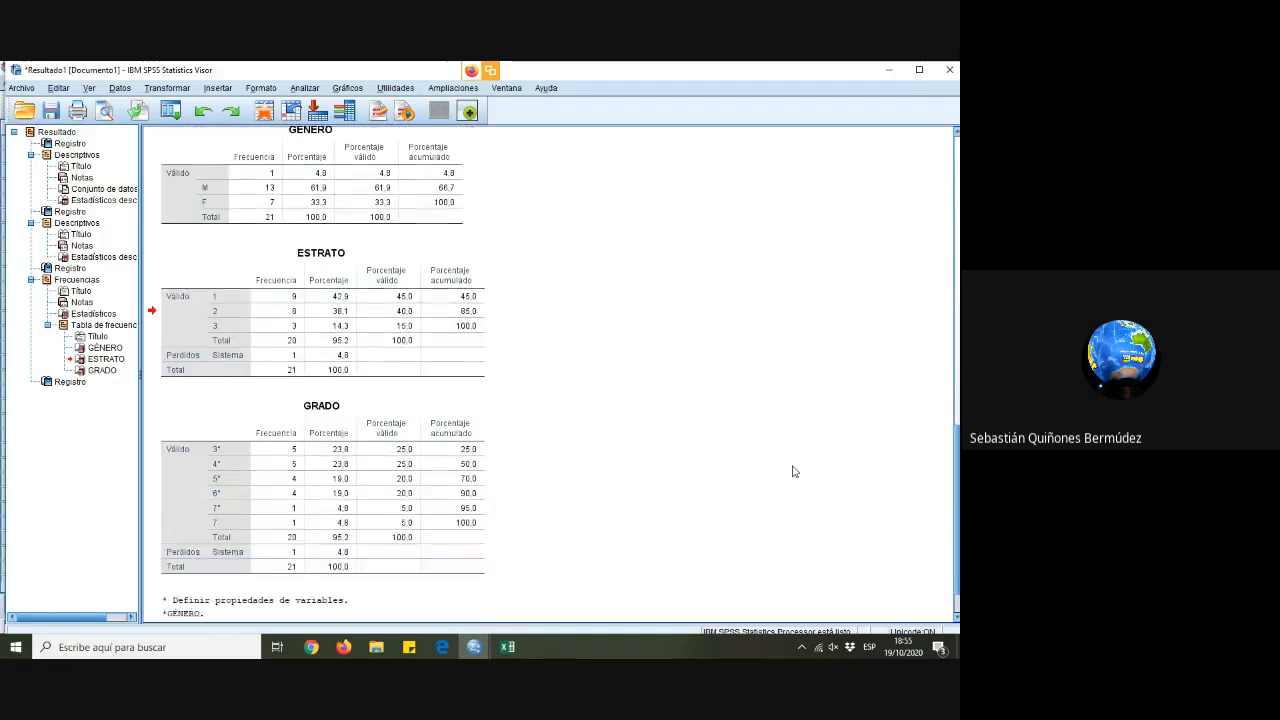
scroll(793, 471, down, 1)
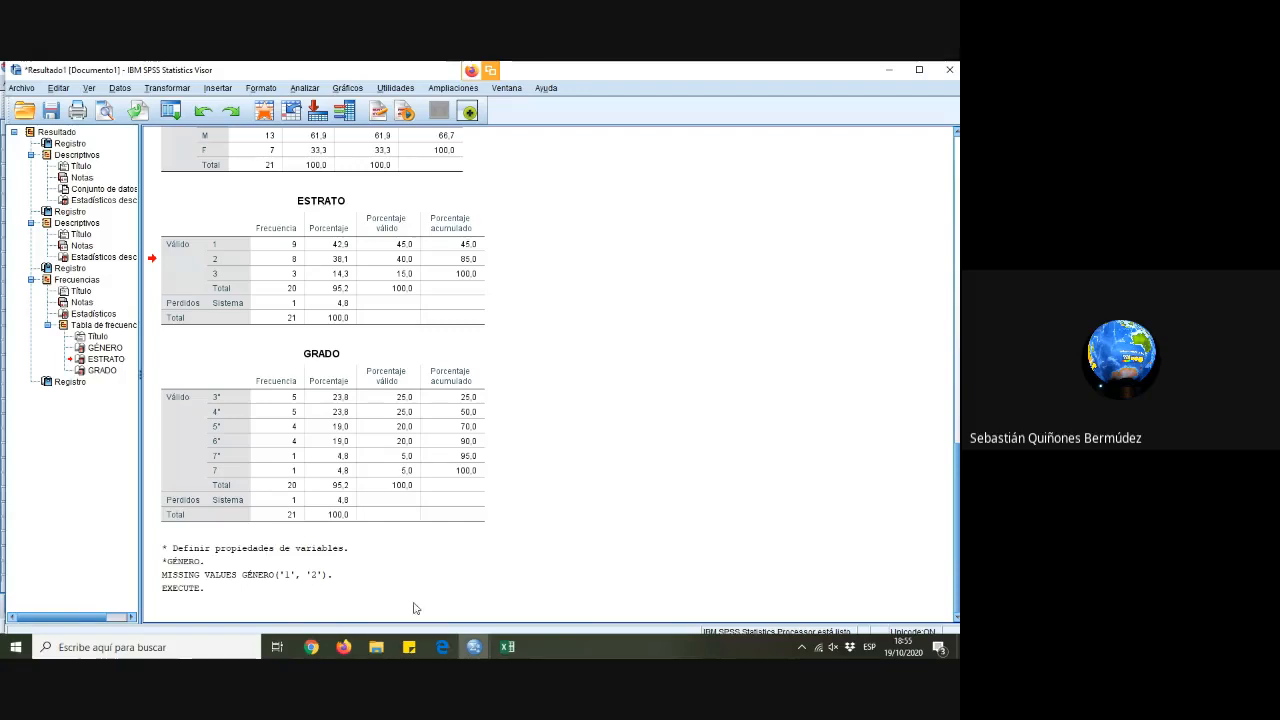
Switch to the data editor's variable view and select the EDAD variable's row
click(474, 647)
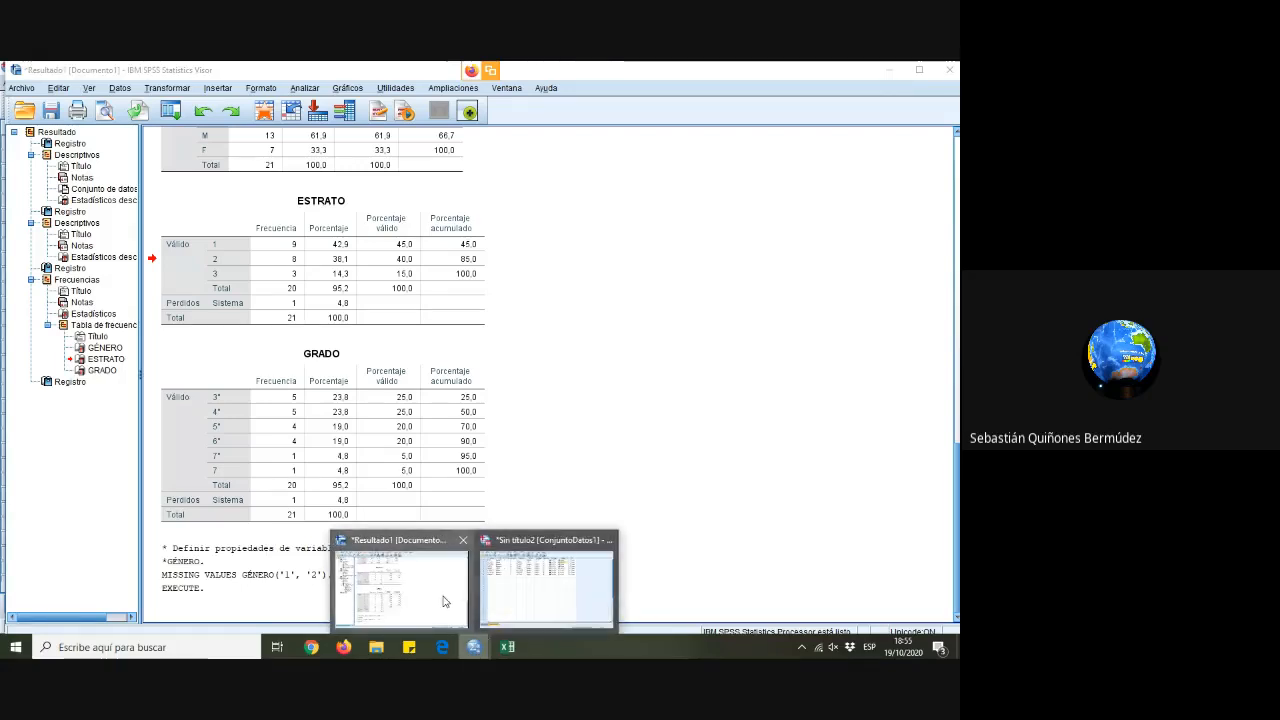
click(522, 585)
click(626, 363)
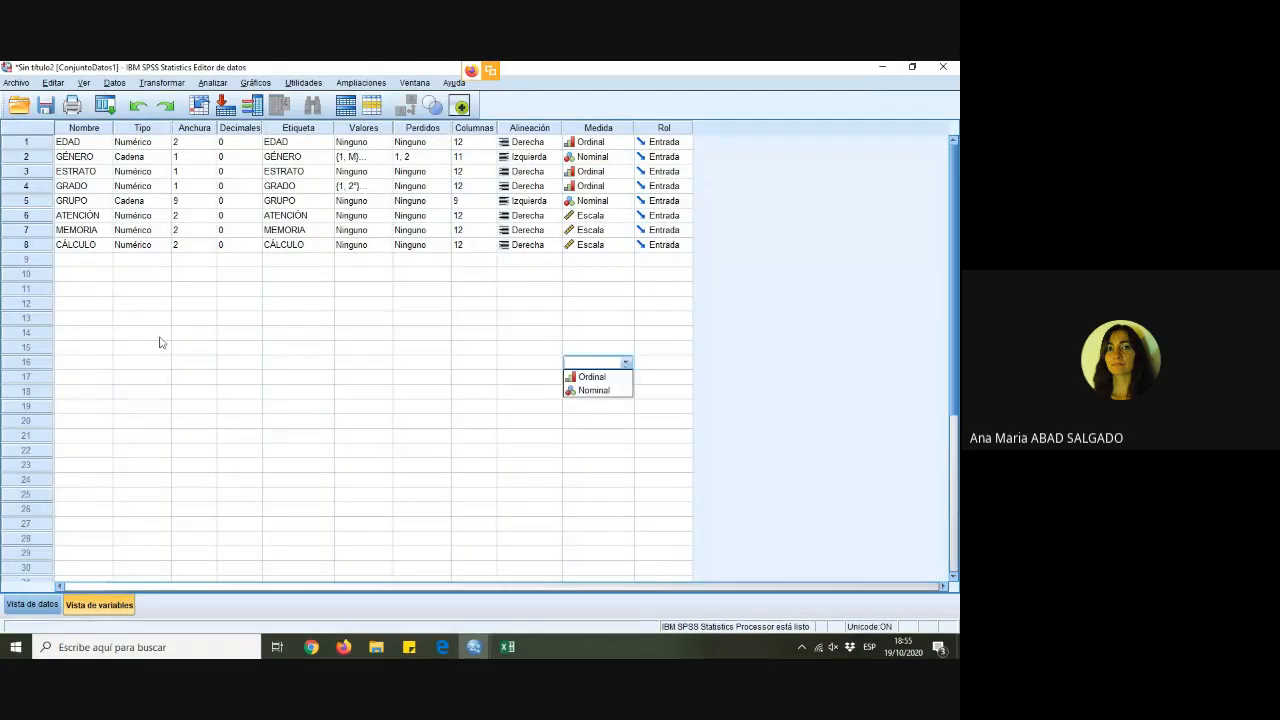
click(155, 391)
click(24, 144)
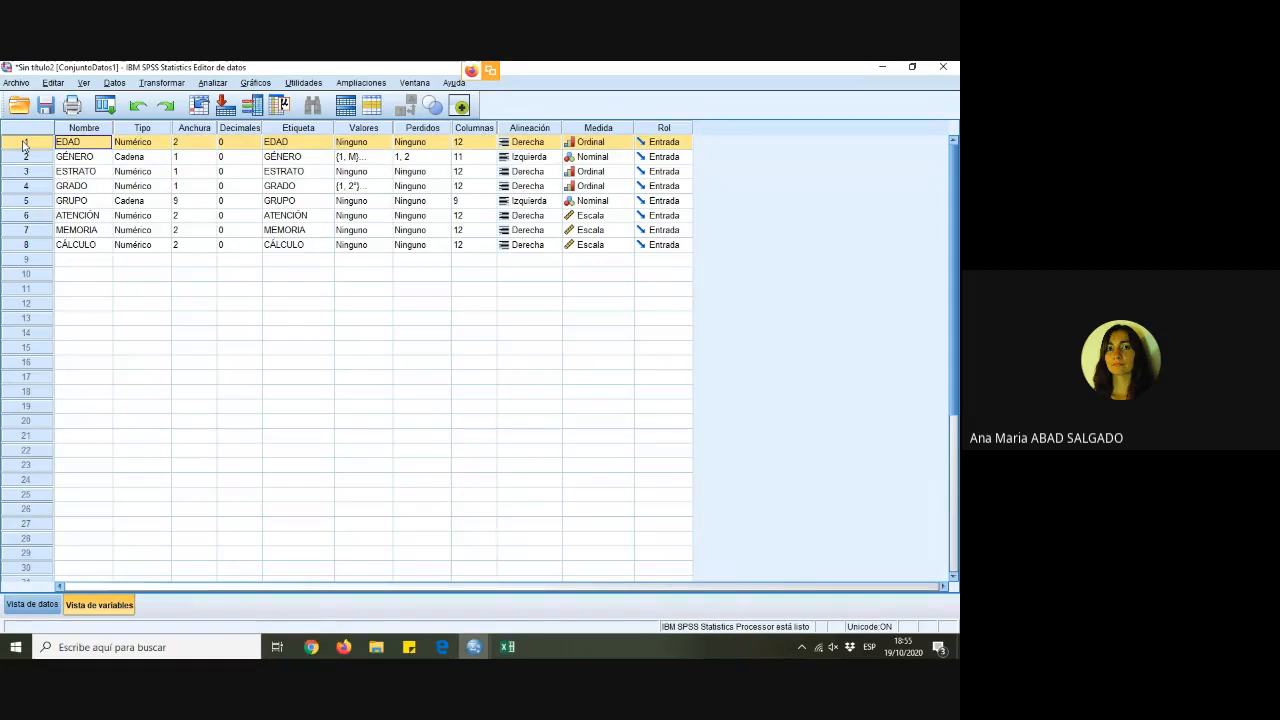
Select the GÉNERO variable, check its column of values in the data view, and return to the variable view
click(93, 157)
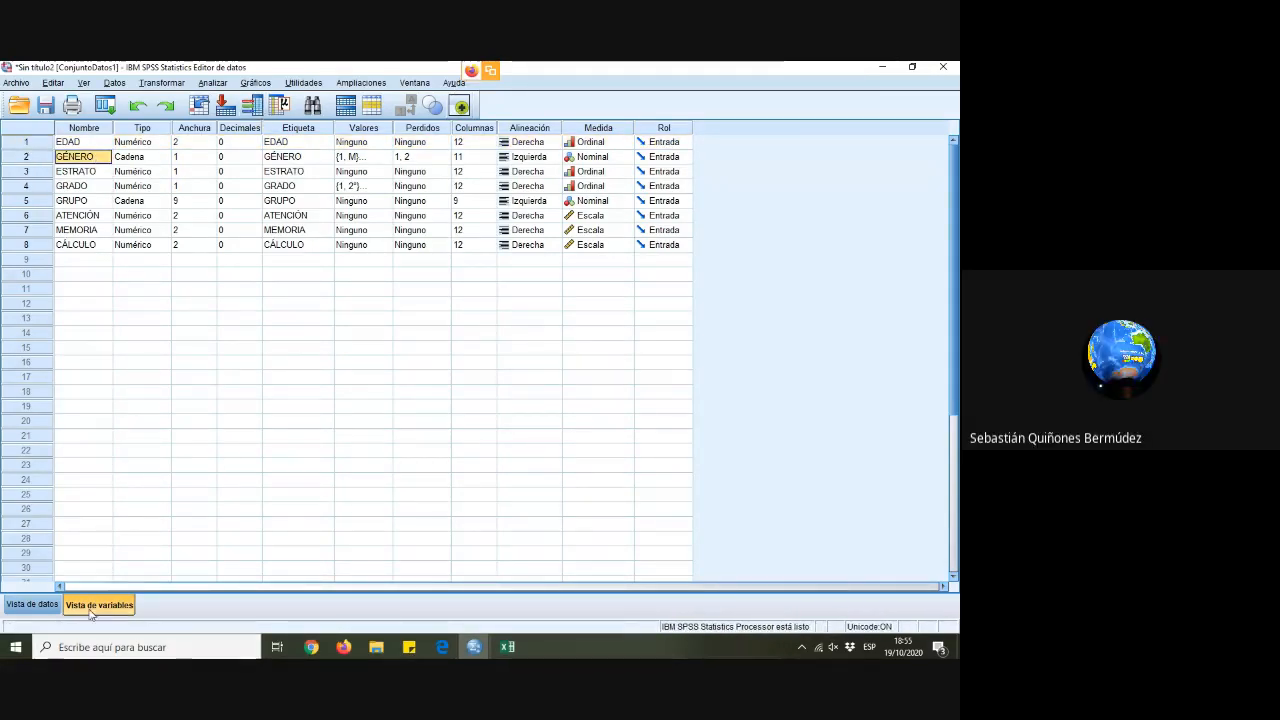
click(14, 606)
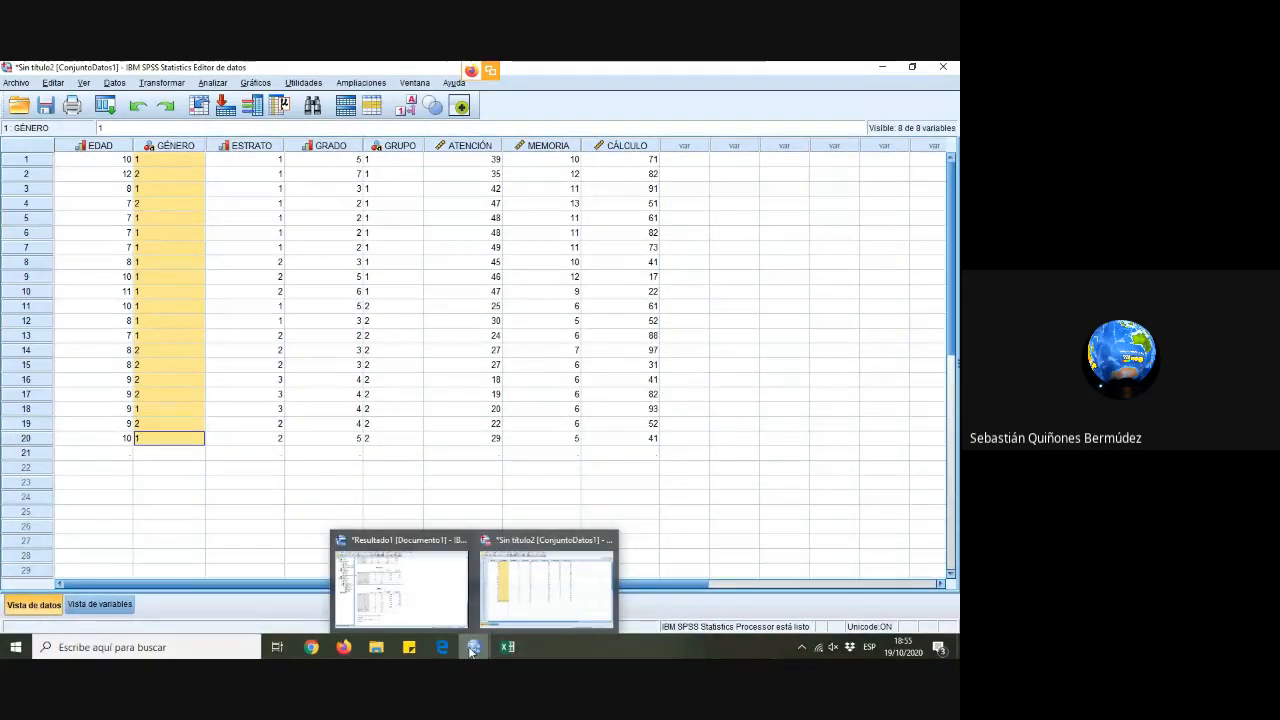
click(106, 605)
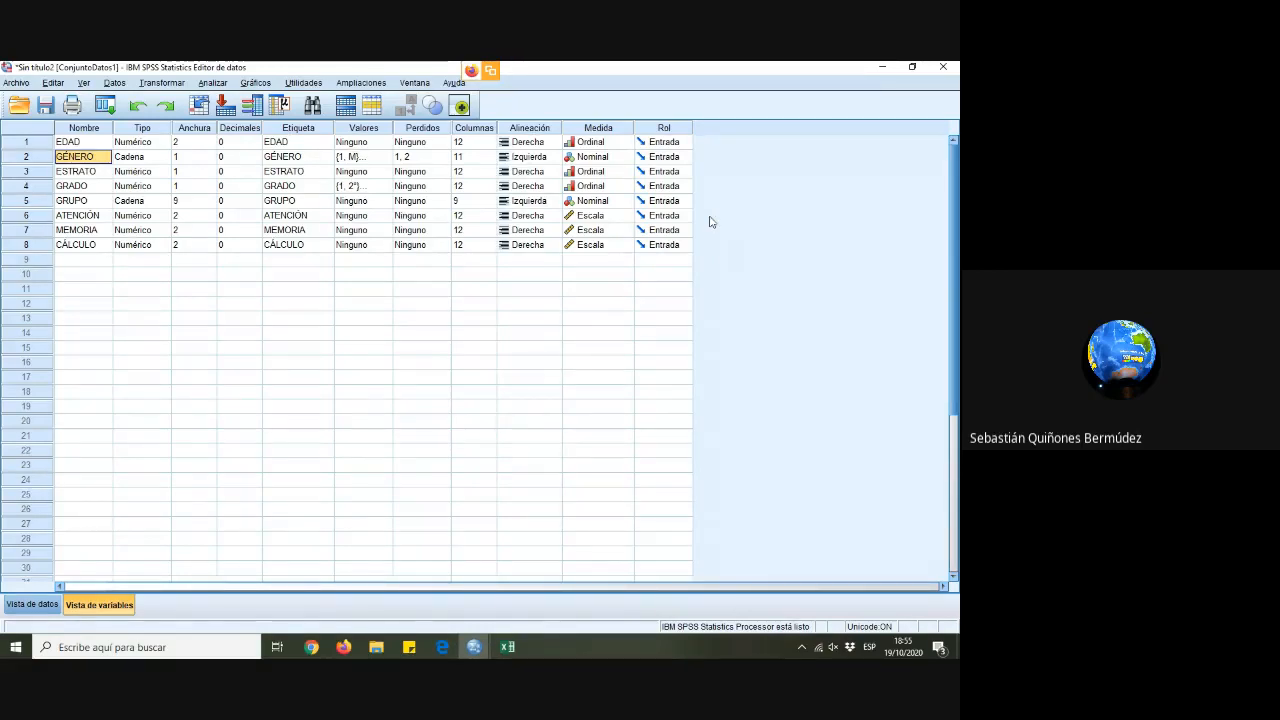
Switch to the Excel database and look over the EDAD column and the CASOS rows of the GRUPO column
key(alt+Tab)
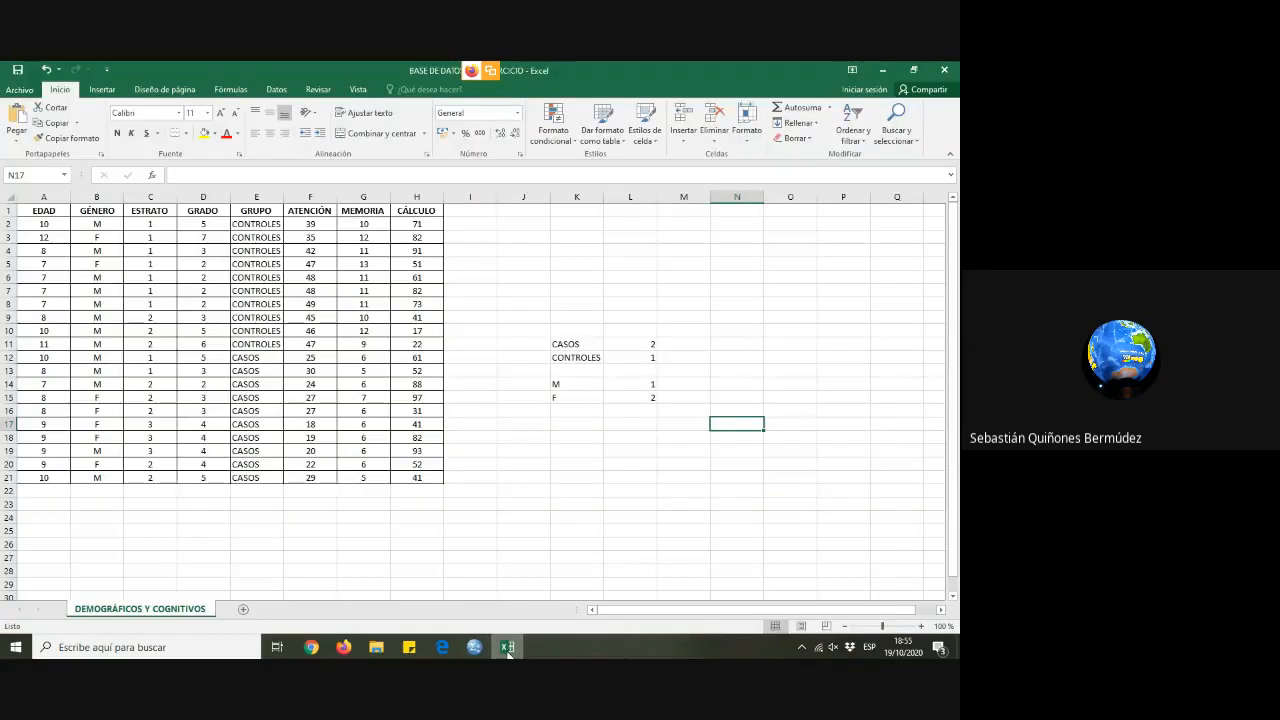
click(90, 264)
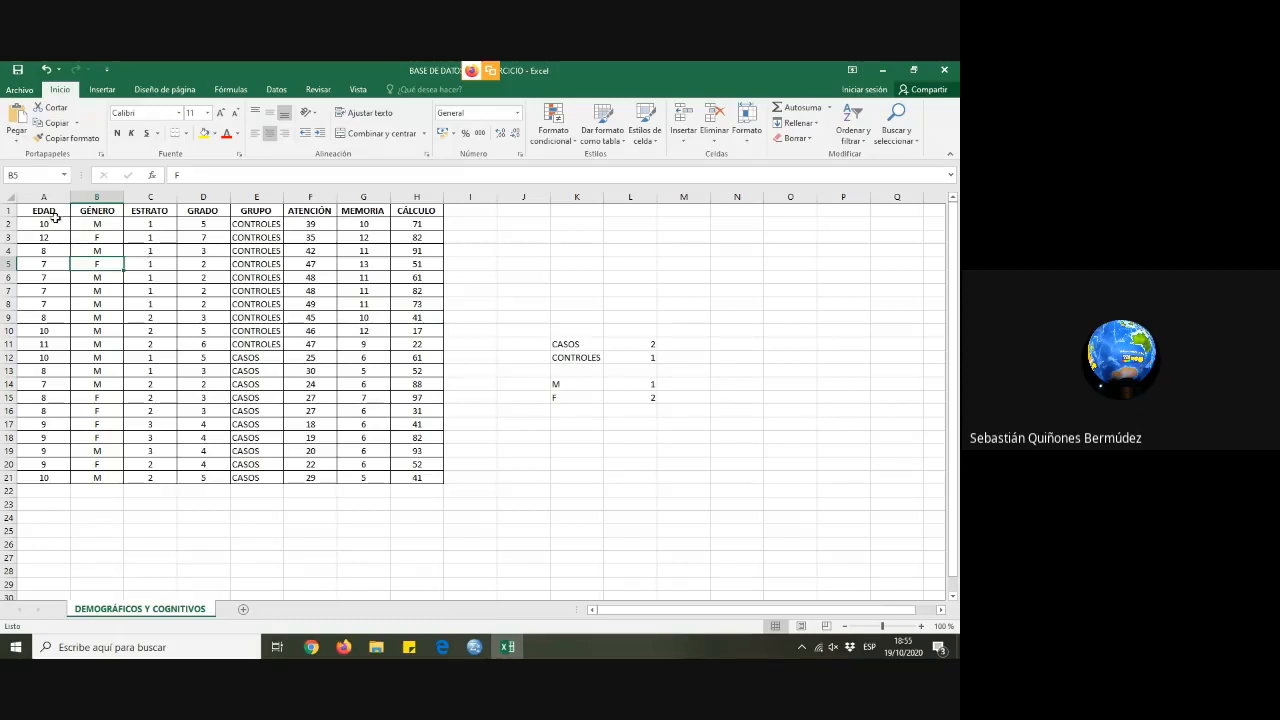
drag(35, 223, 49, 480)
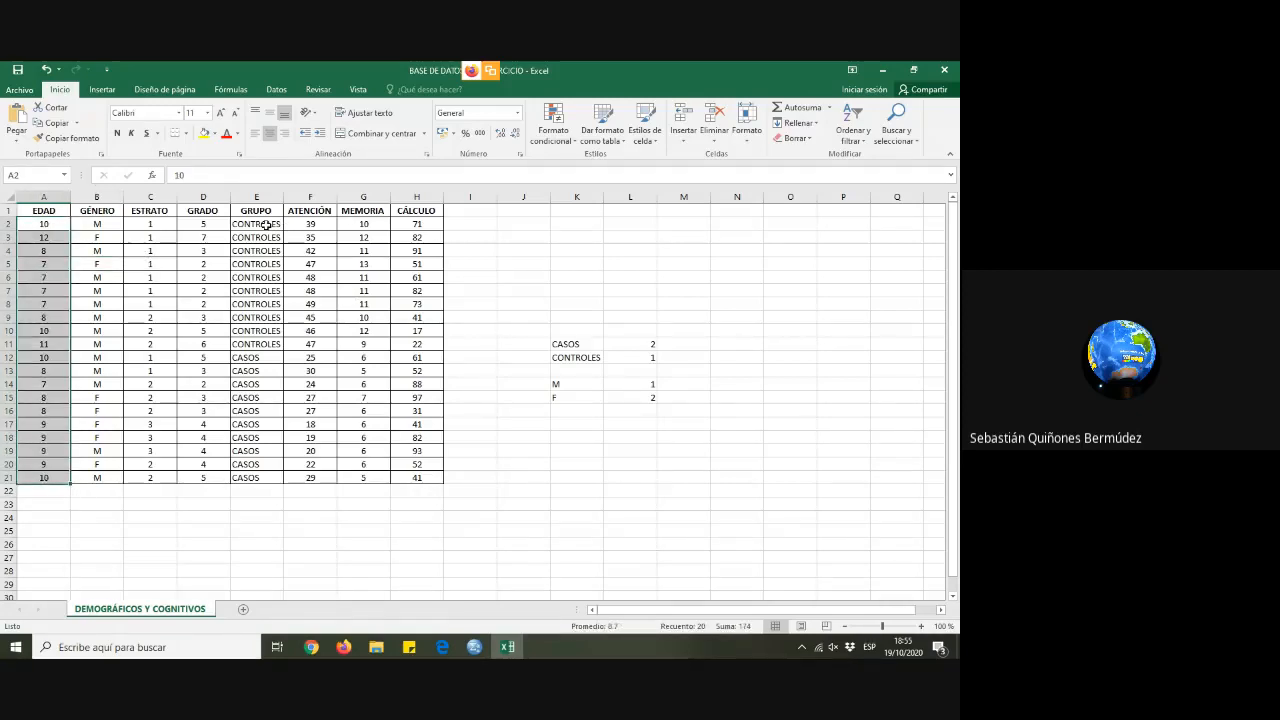
drag(265, 224, 260, 478)
click(258, 357)
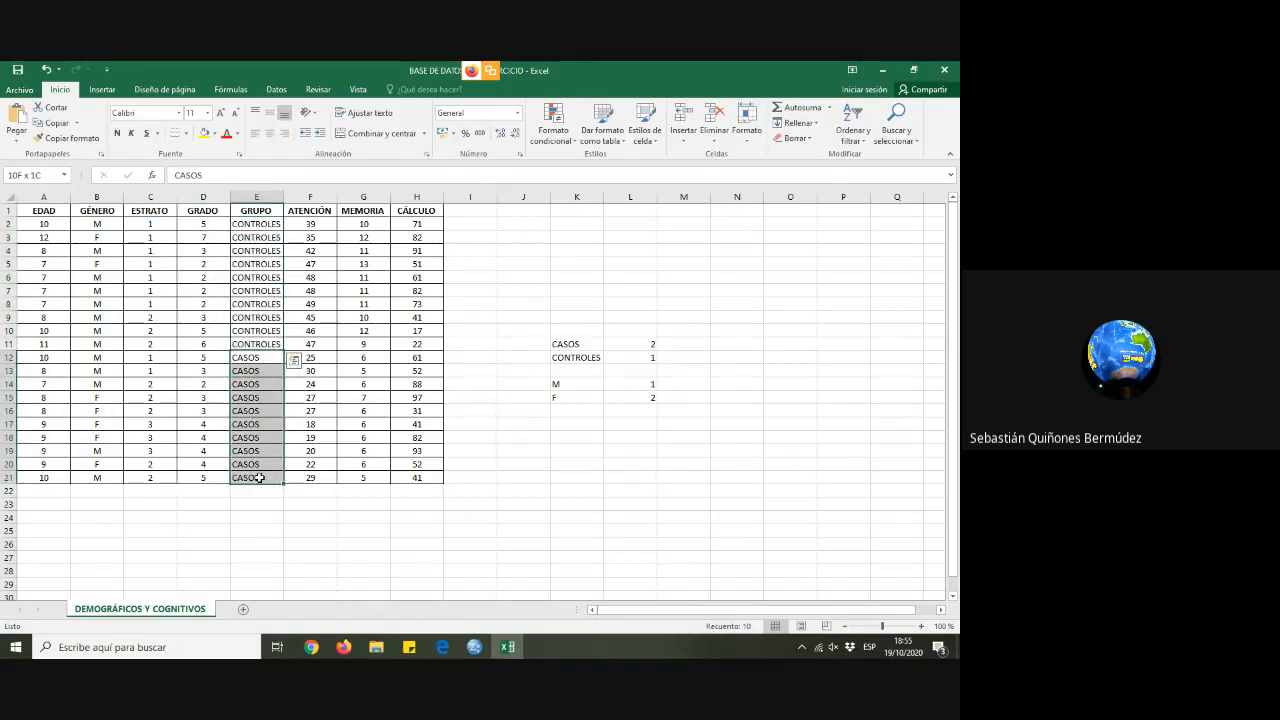
click(350, 518)
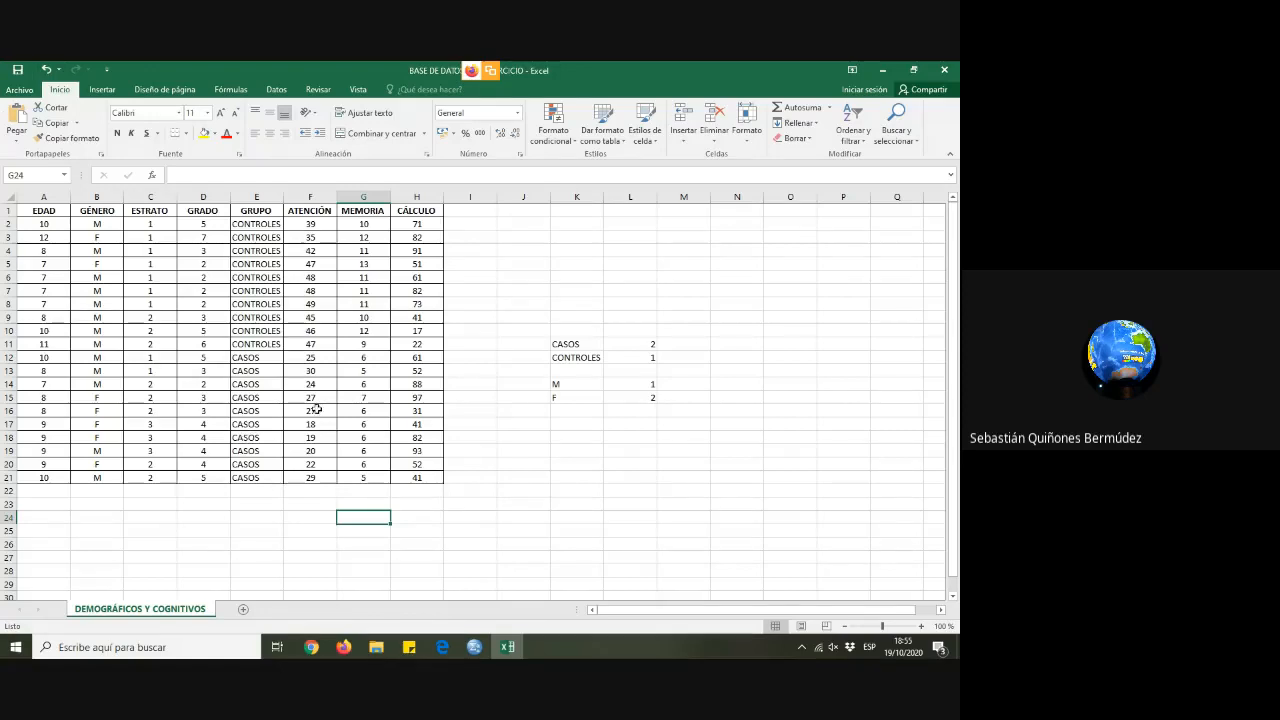
Compare the CONTROLES rows with the CASOS rows in the GRUPO column of the worksheet
drag(243, 223, 274, 344)
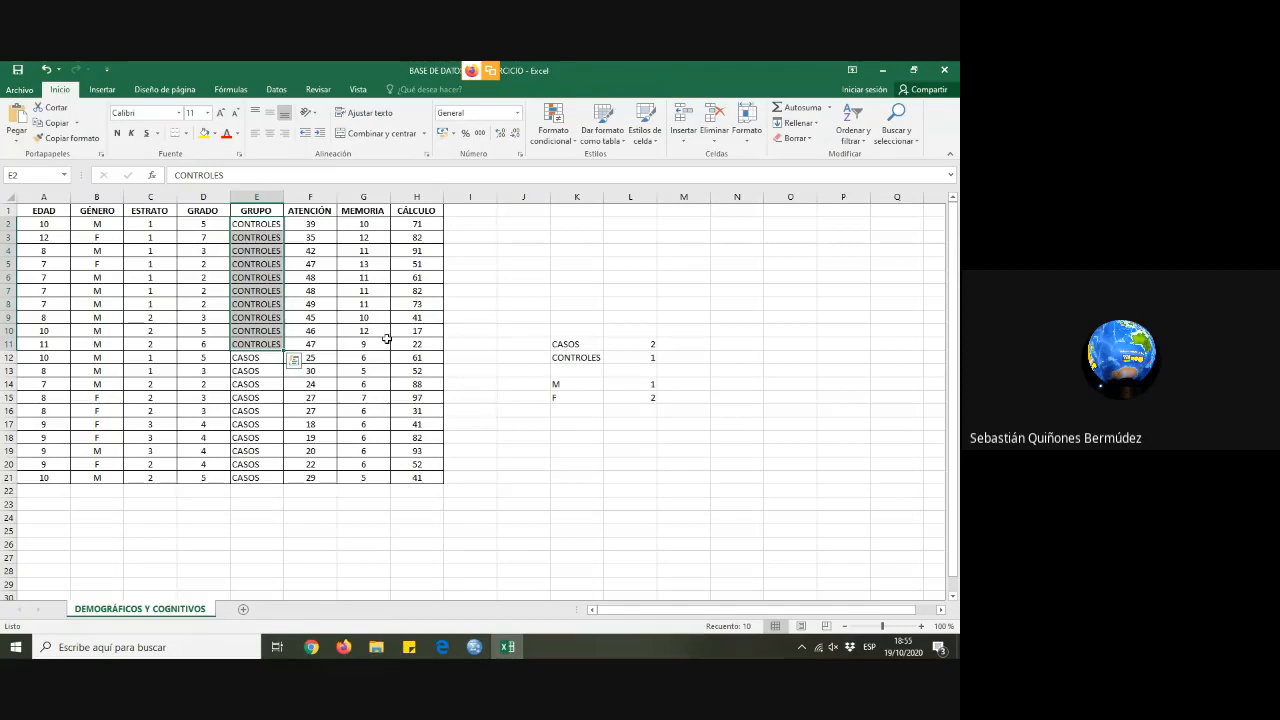
drag(242, 358, 251, 477)
click(257, 222)
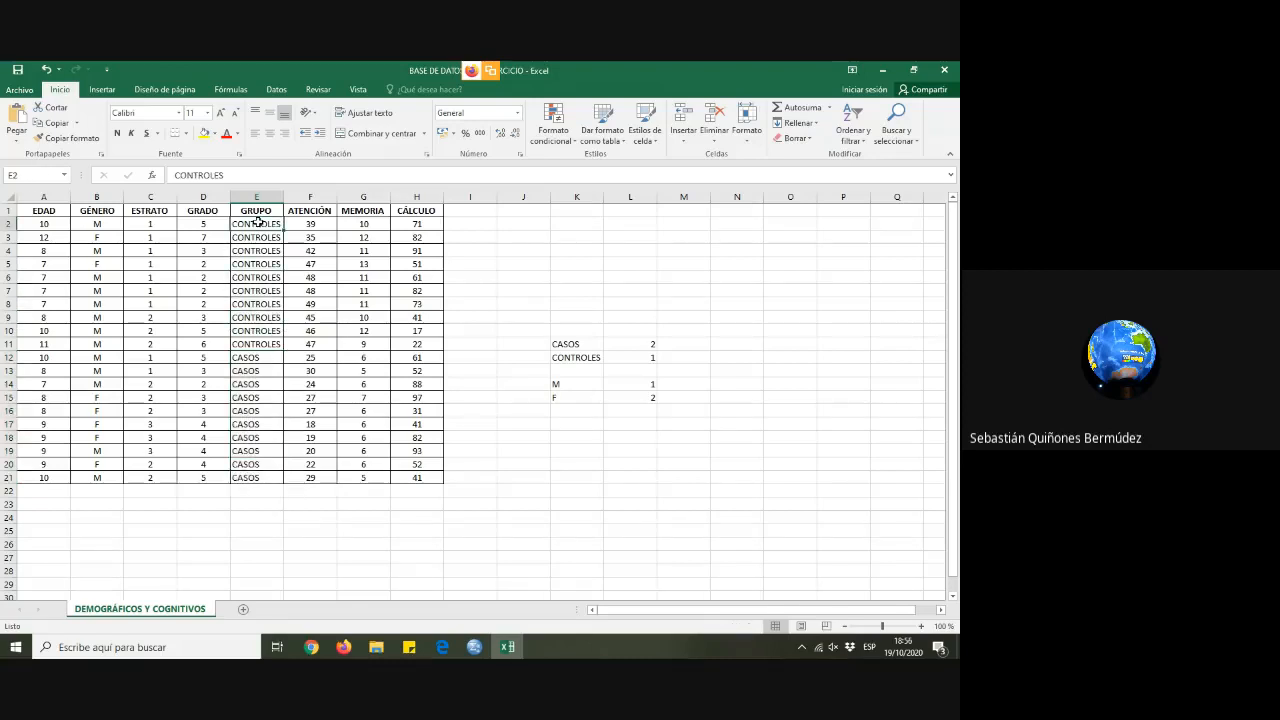
drag(243, 357, 289, 491)
drag(247, 228, 258, 346)
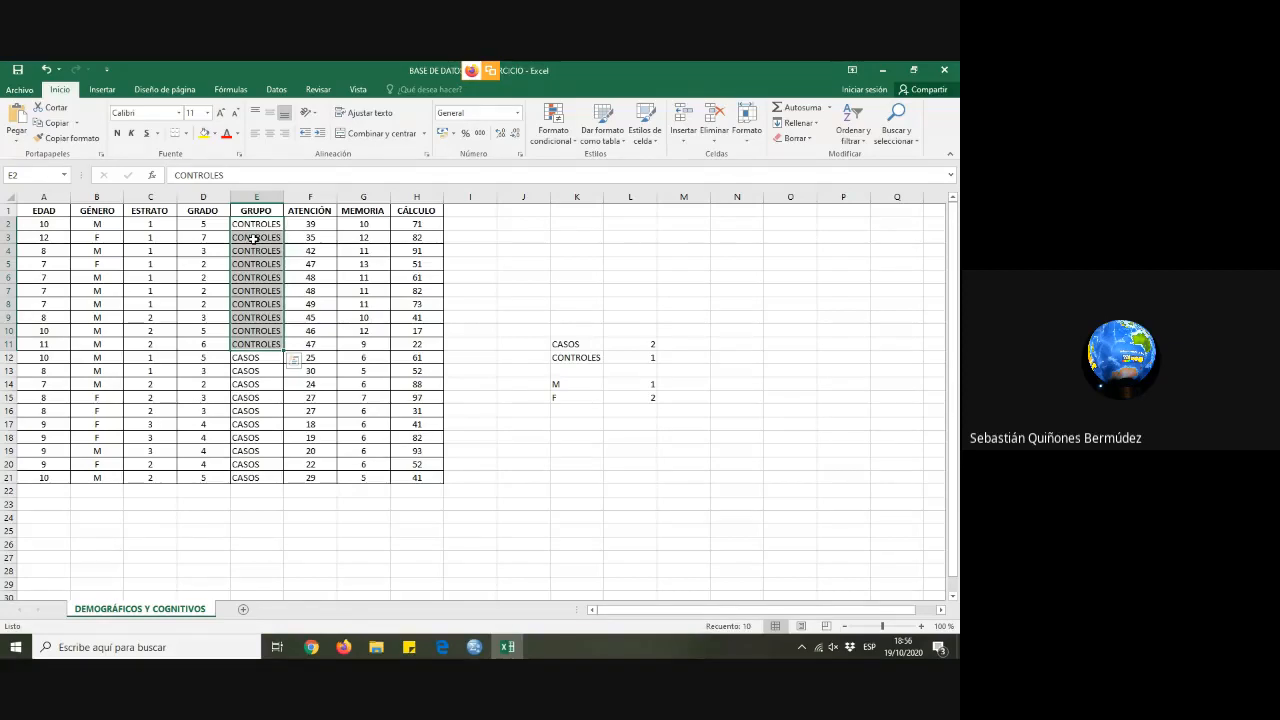
click(323, 420)
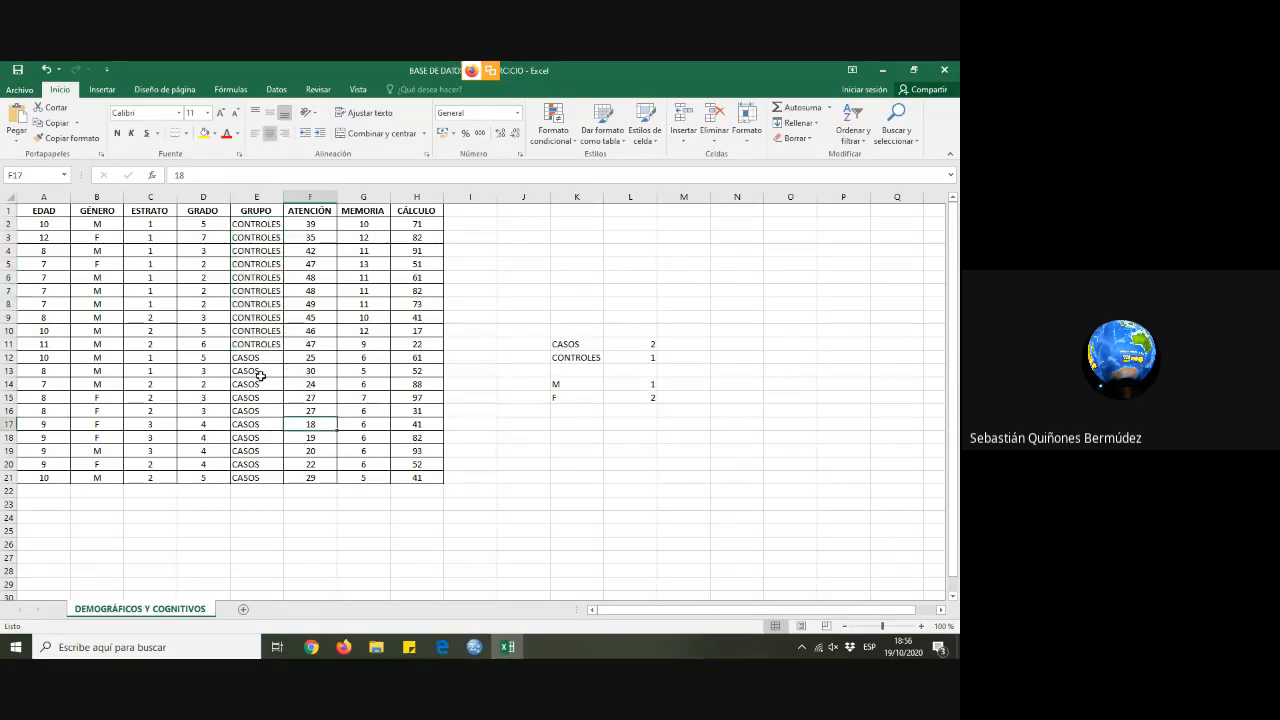
drag(257, 357, 257, 477)
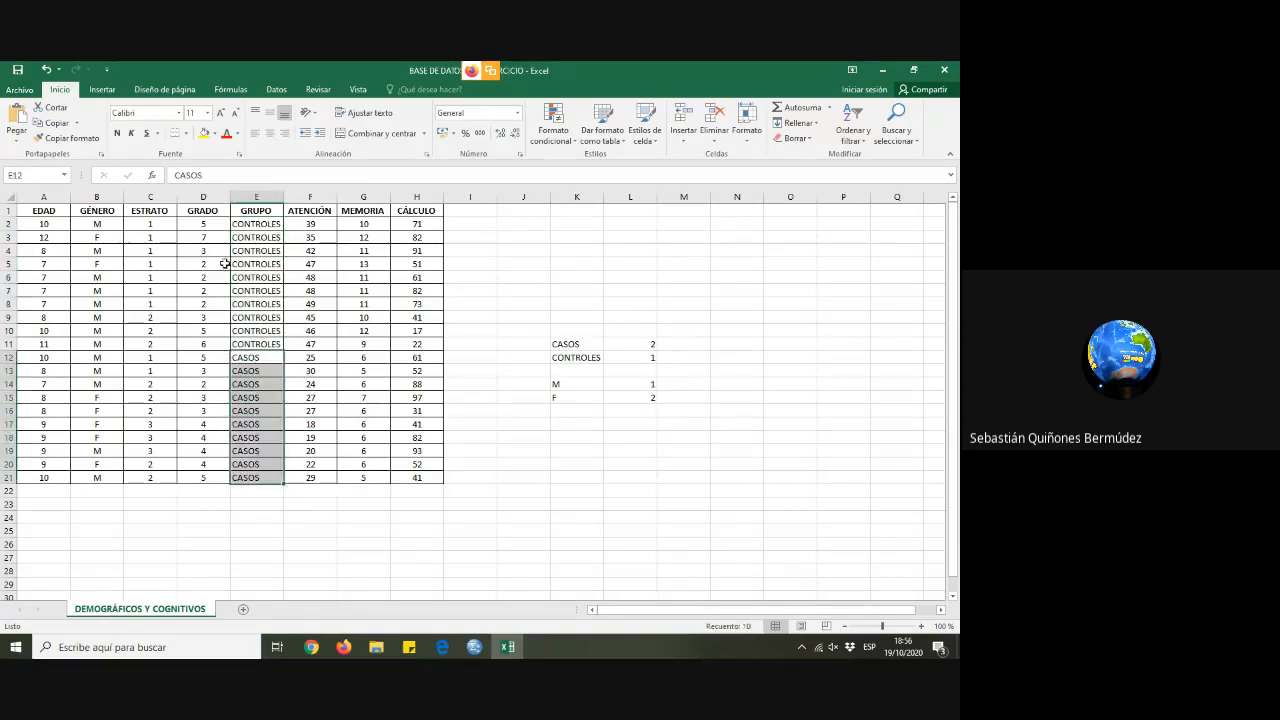
drag(256, 224, 257, 344)
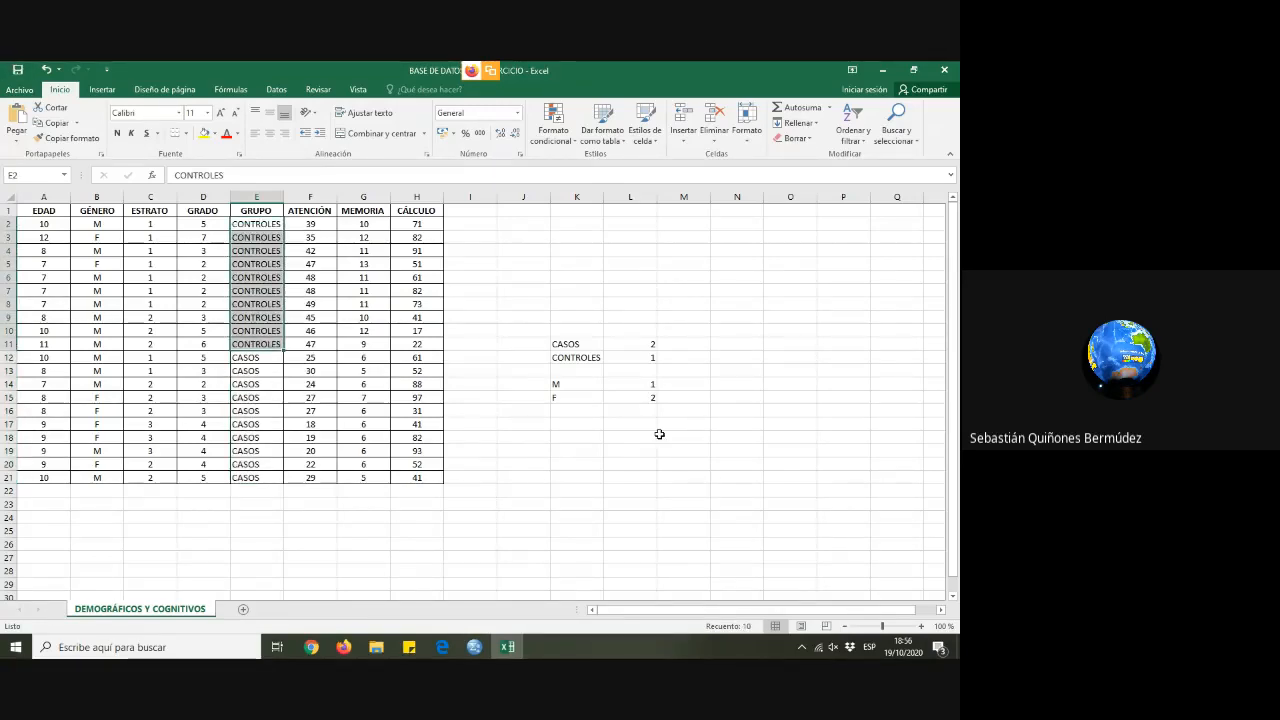
click(746, 530)
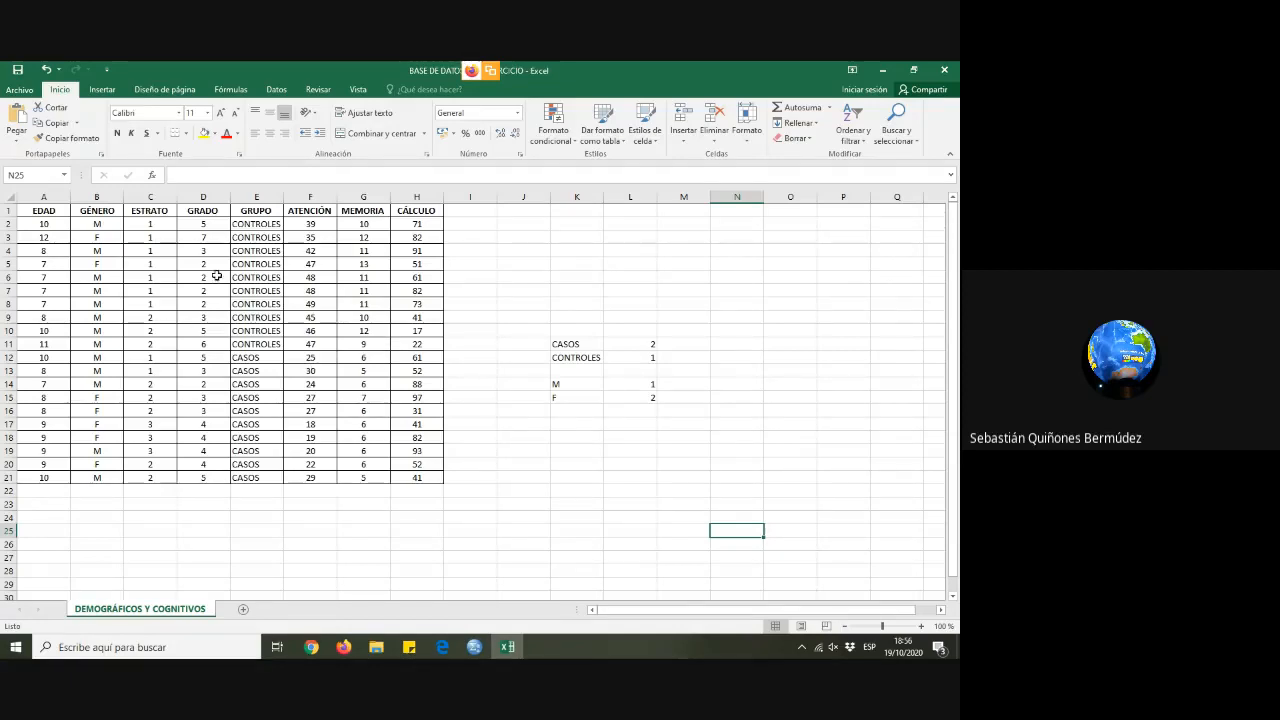
Review the ATENCIÓN, MEMORIA and CÁLCULO columns of the worksheet
click(300, 196)
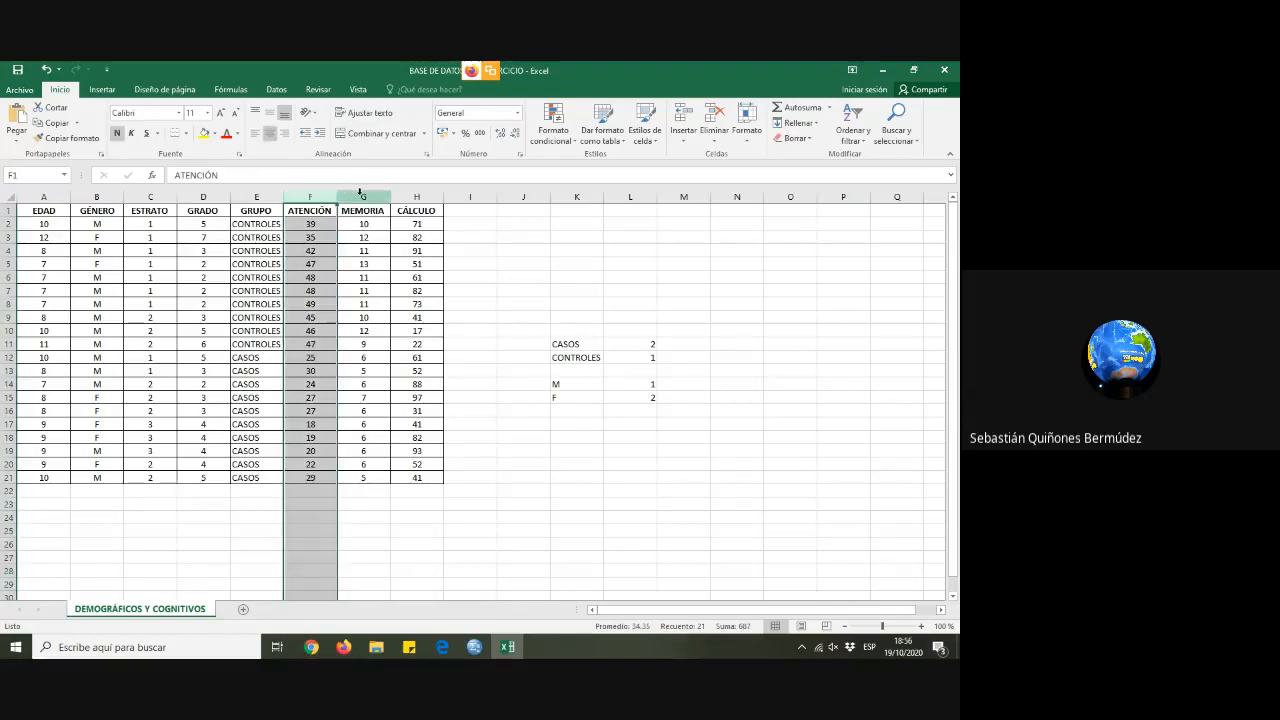
click(361, 194)
click(410, 195)
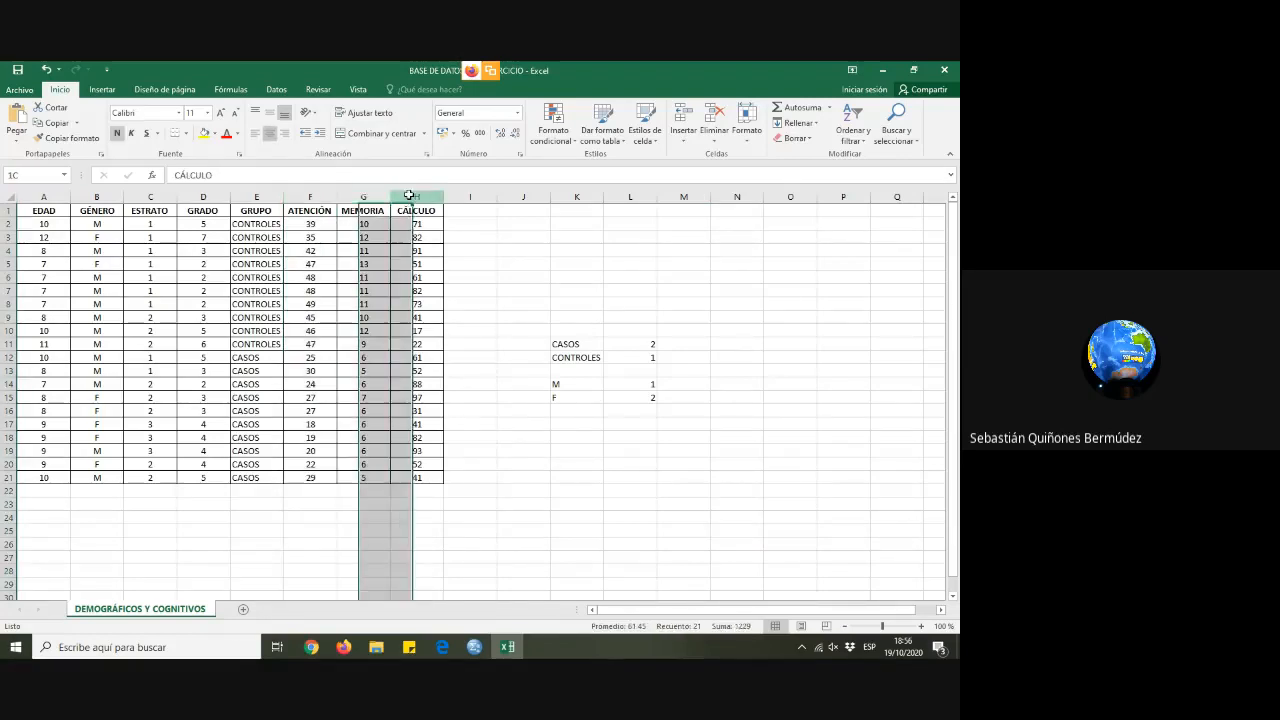
click(753, 272)
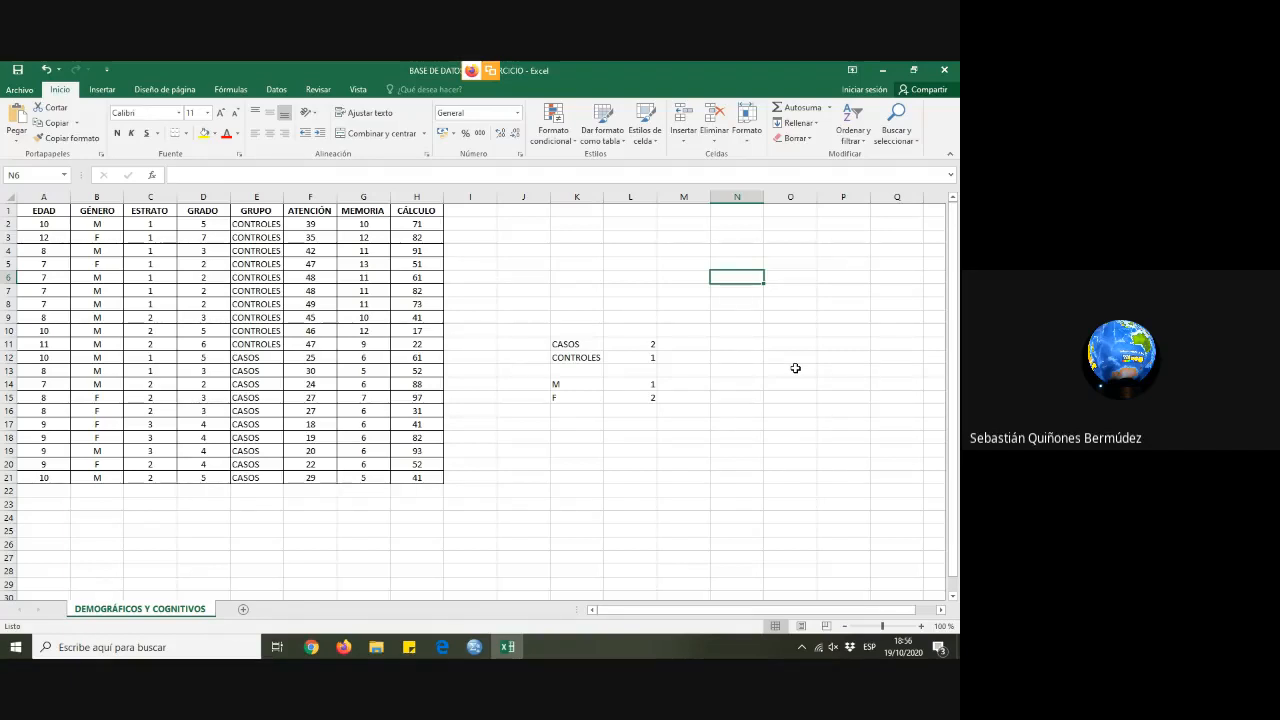
click(564, 441)
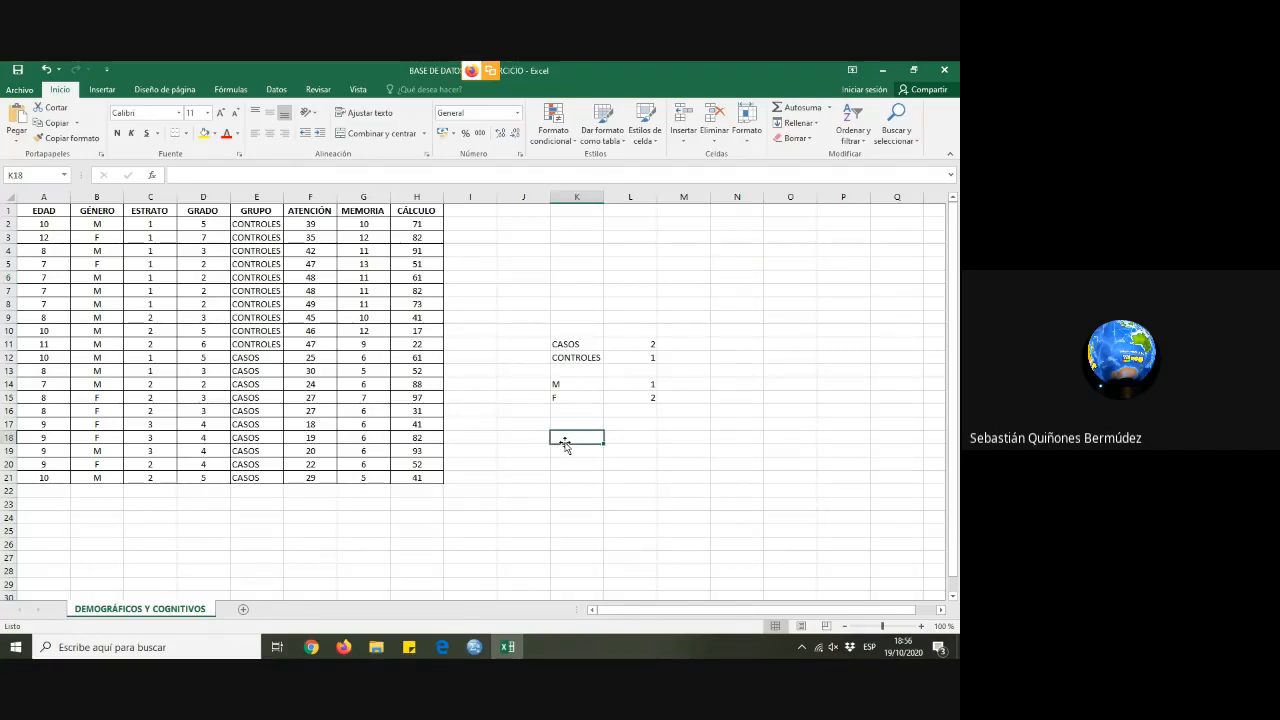
Open PowerPoint and create a blank presentation
key(super)
click(318, 370)
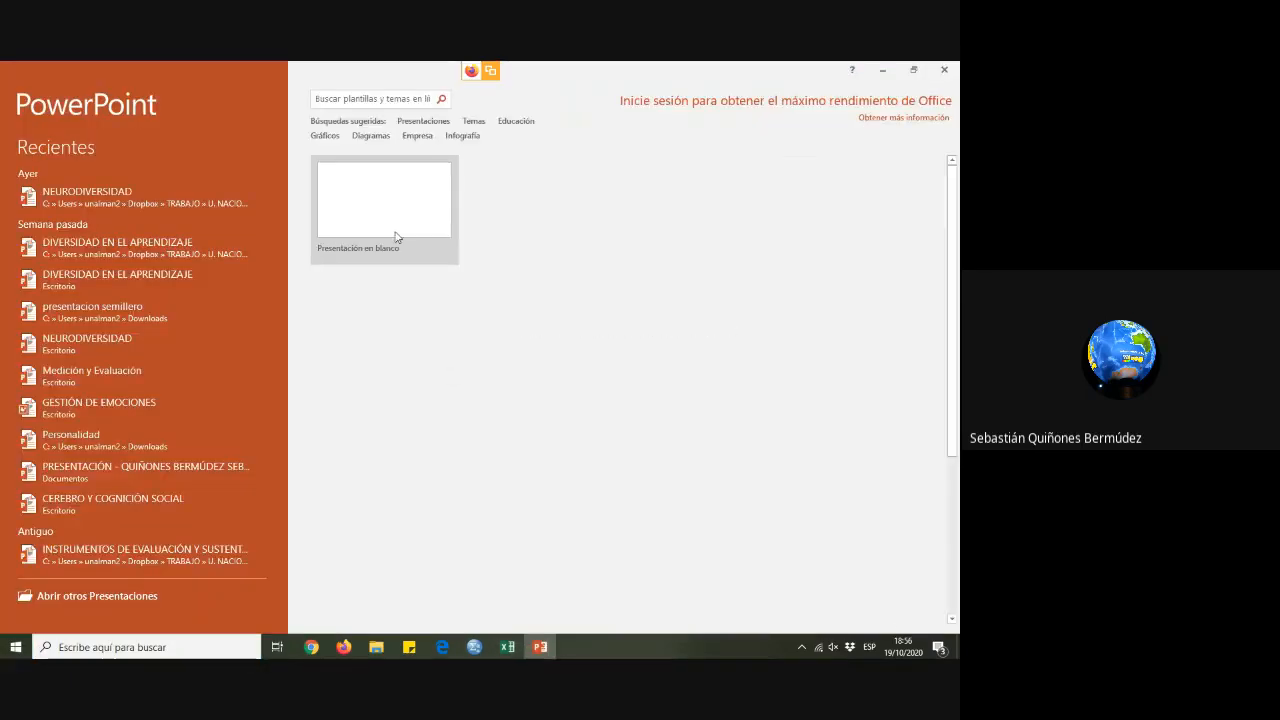
click(390, 220)
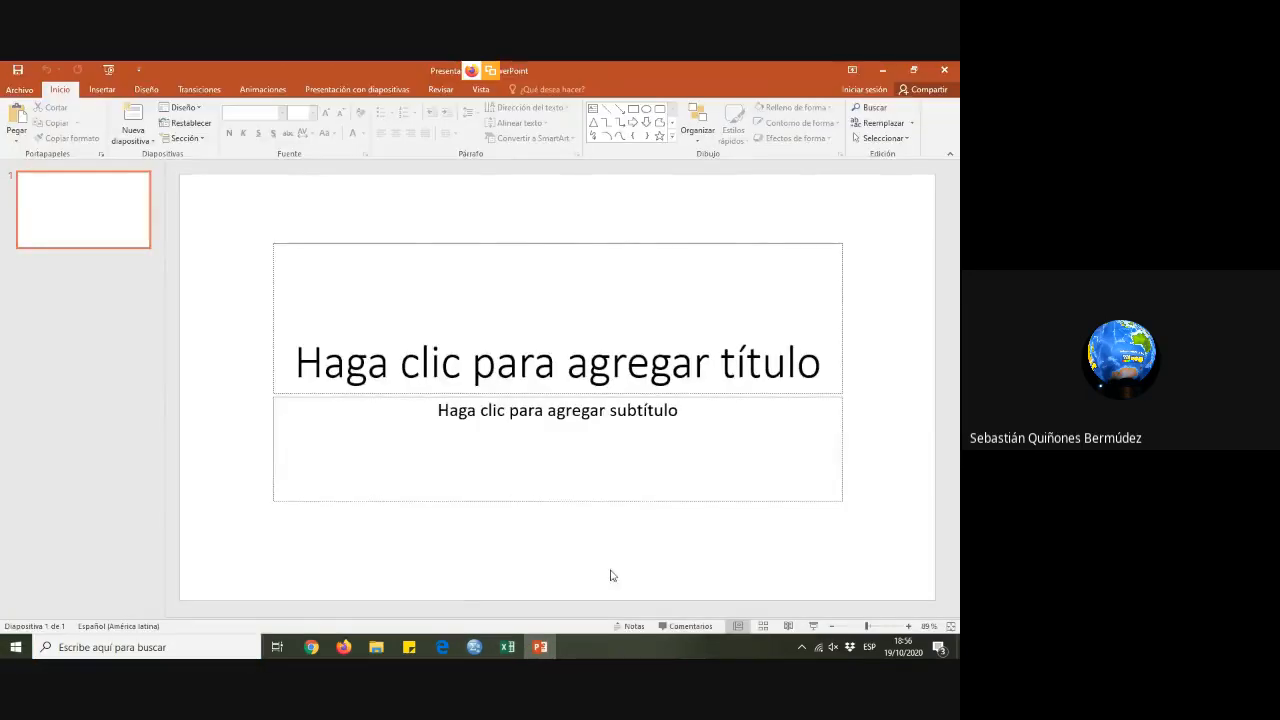
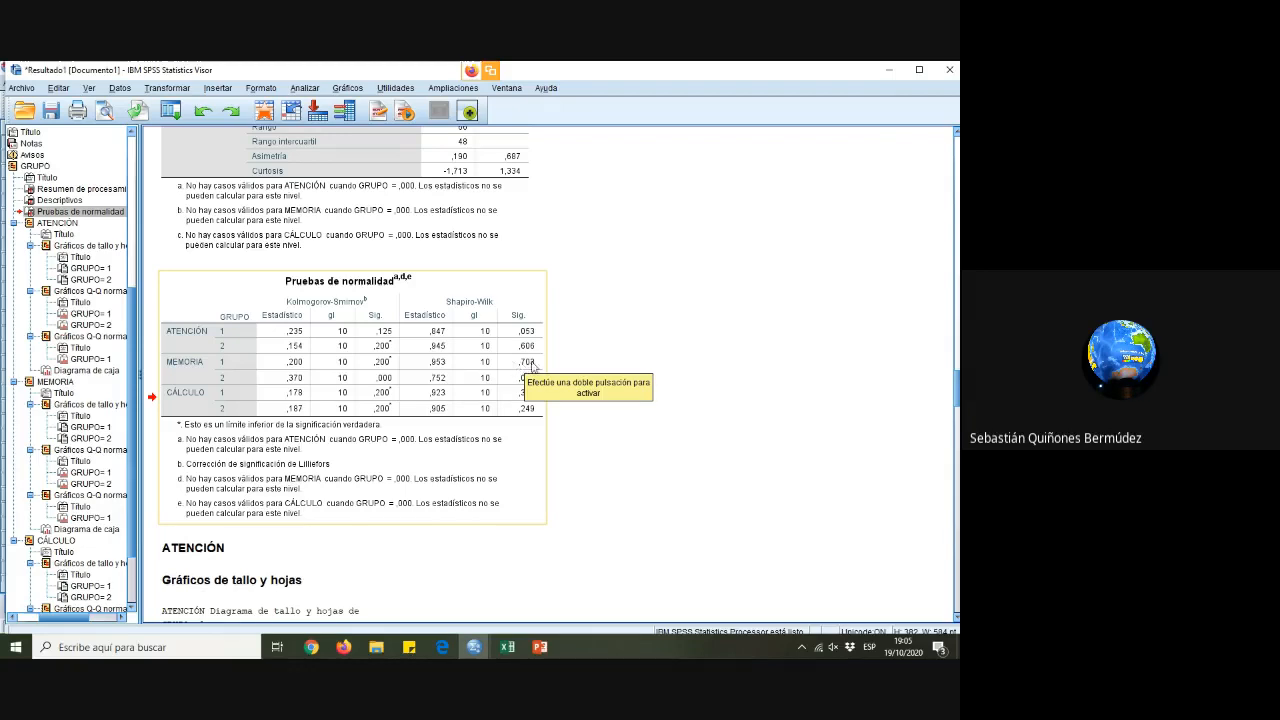
Switch from the SPSS output to PowerPoint and review the normal distribution requirement on the slide about Student's T for independent samples
click(820, 420)
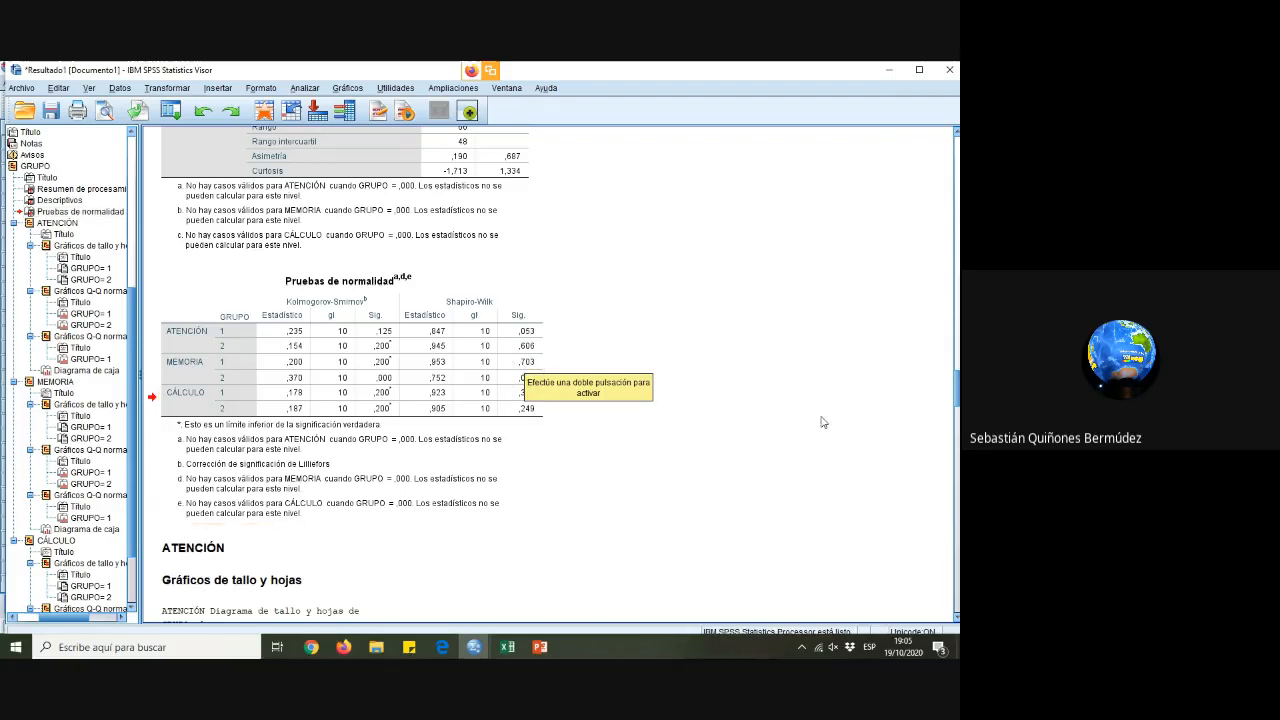
click(539, 647)
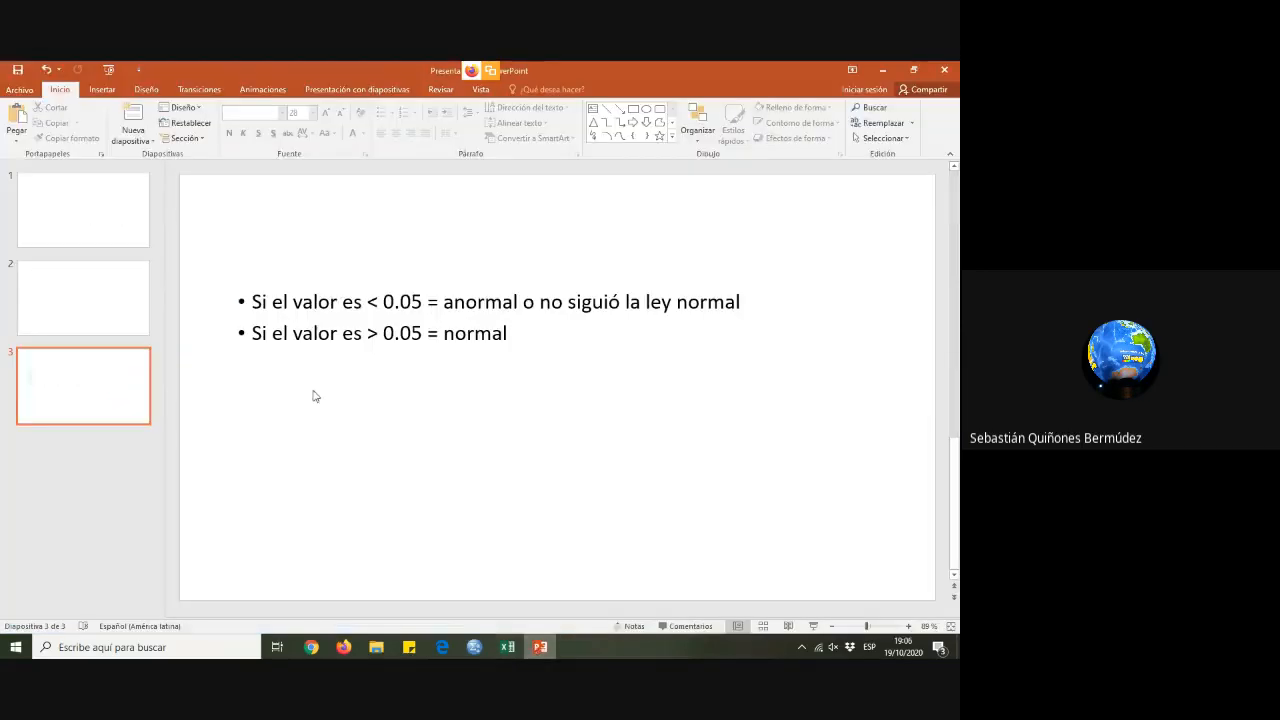
click(85, 285)
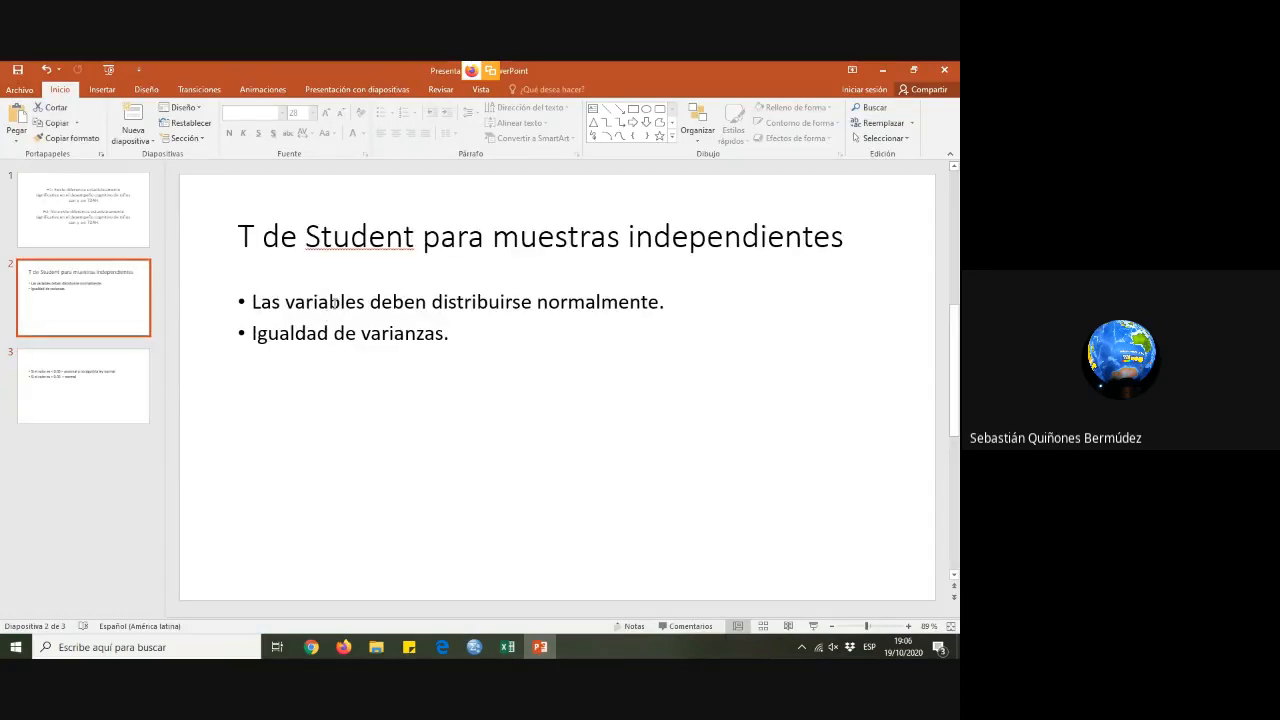
drag(267, 305, 690, 303)
click(721, 317)
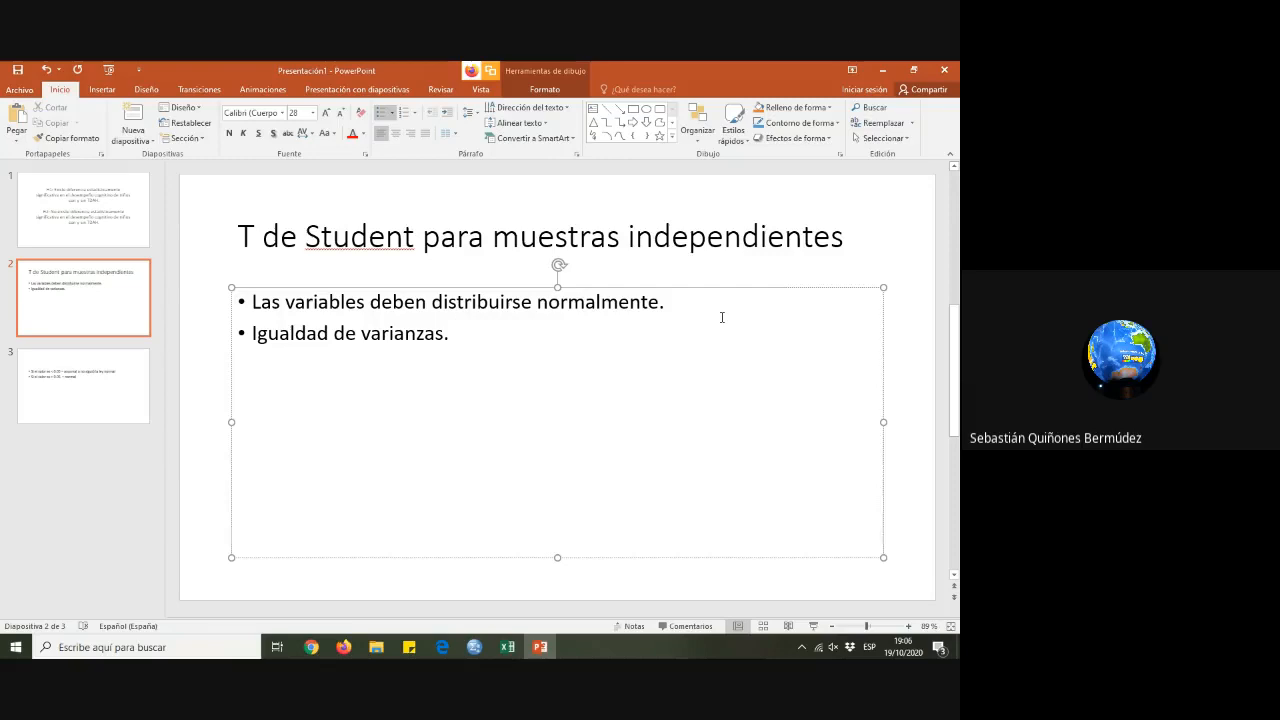
Check the Pruebas de normalidad table in the SPSS output and review the equal variances requirement on the PowerPoint slide
mouse_move(474, 647)
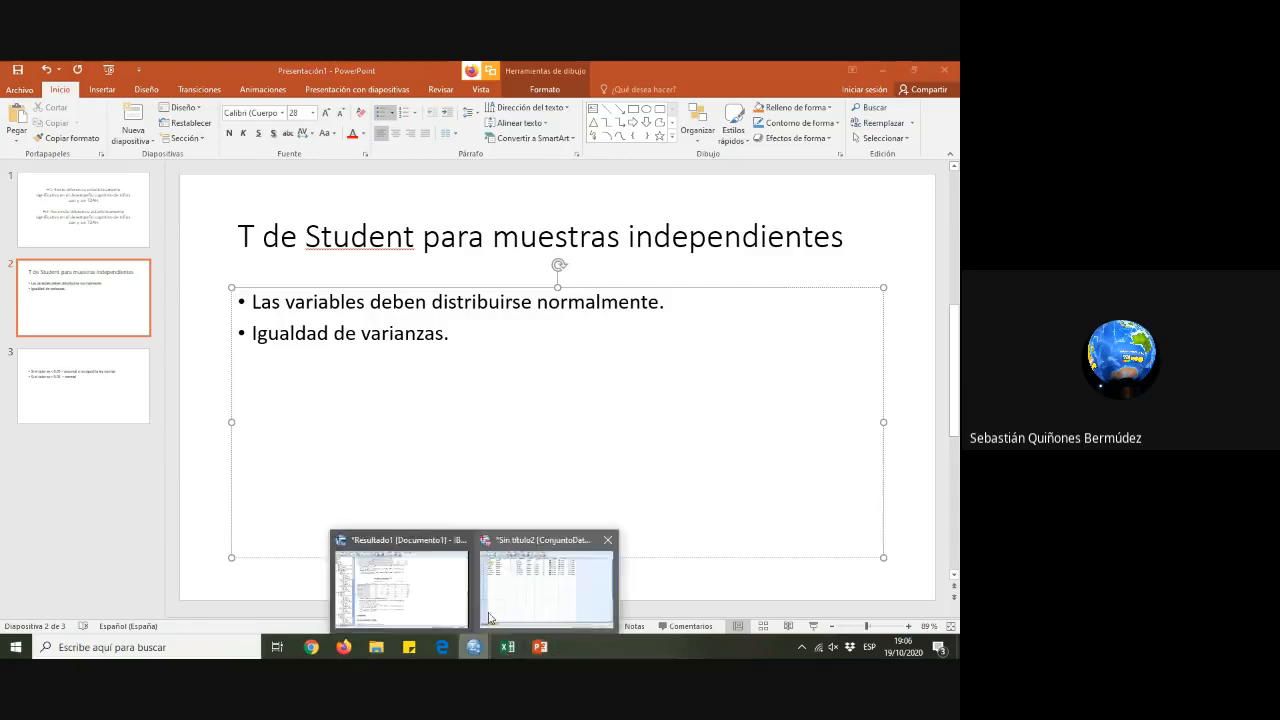
click(435, 600)
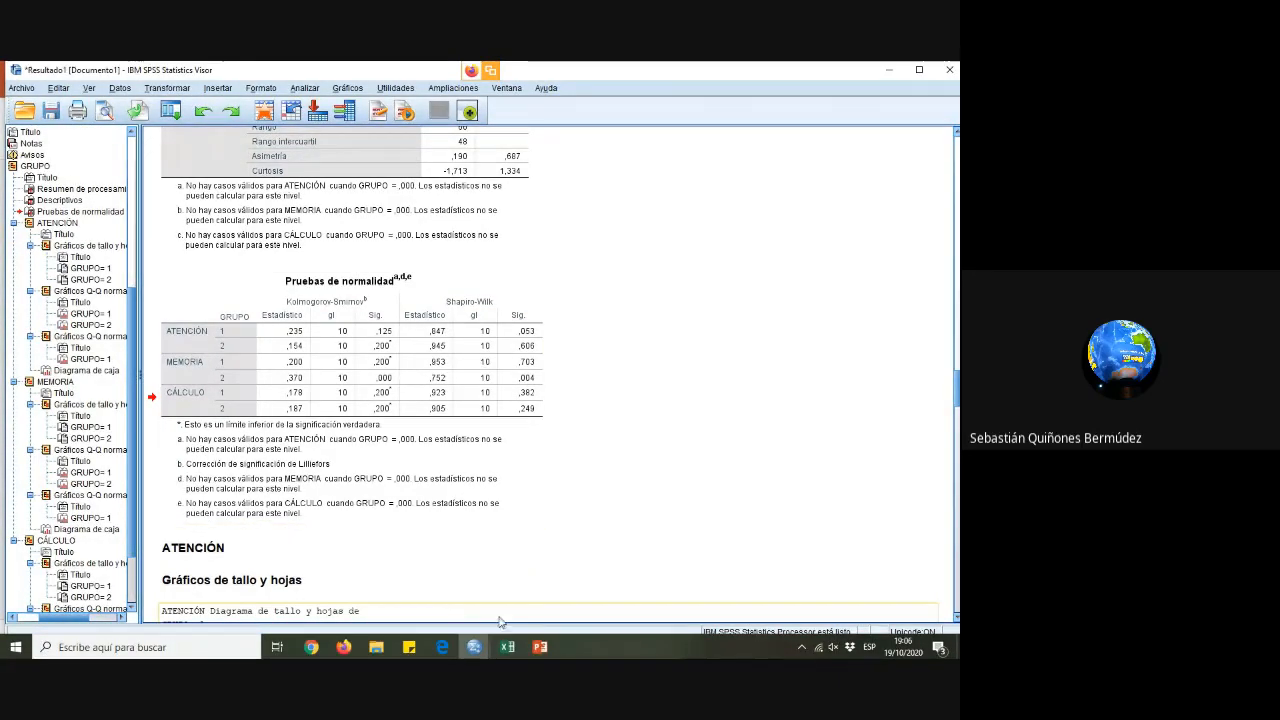
click(544, 649)
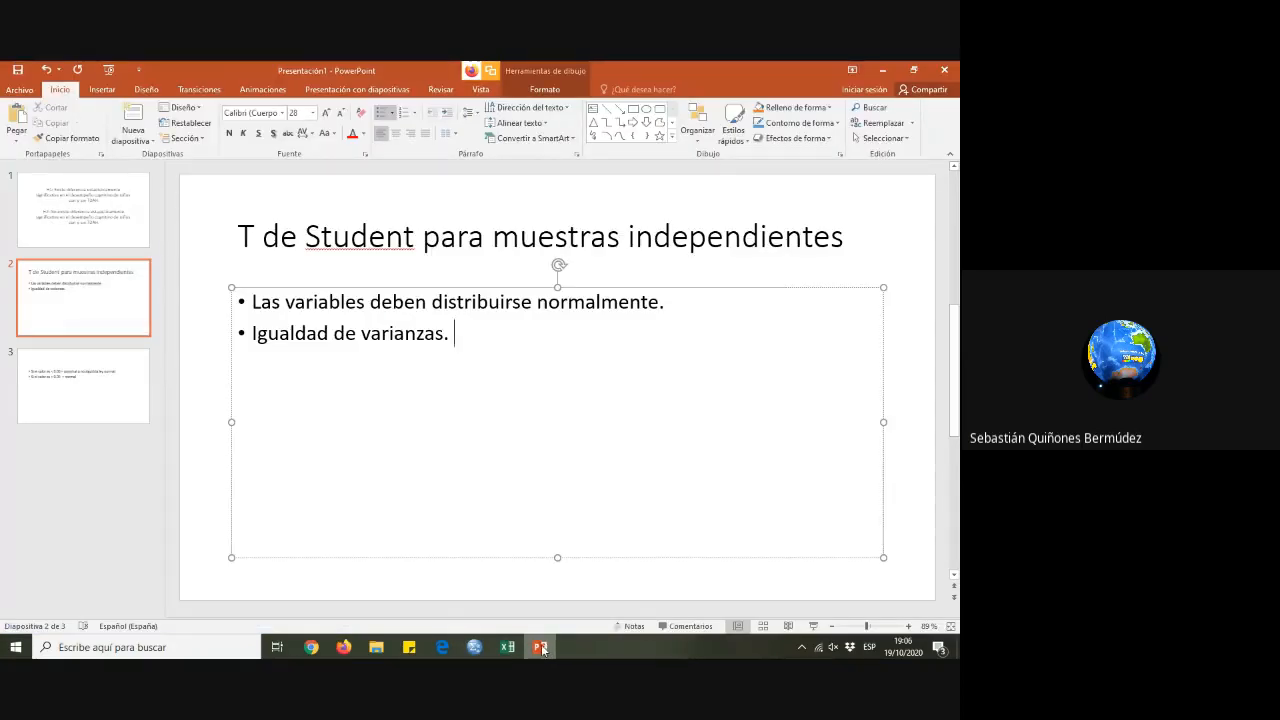
drag(252, 338, 465, 334)
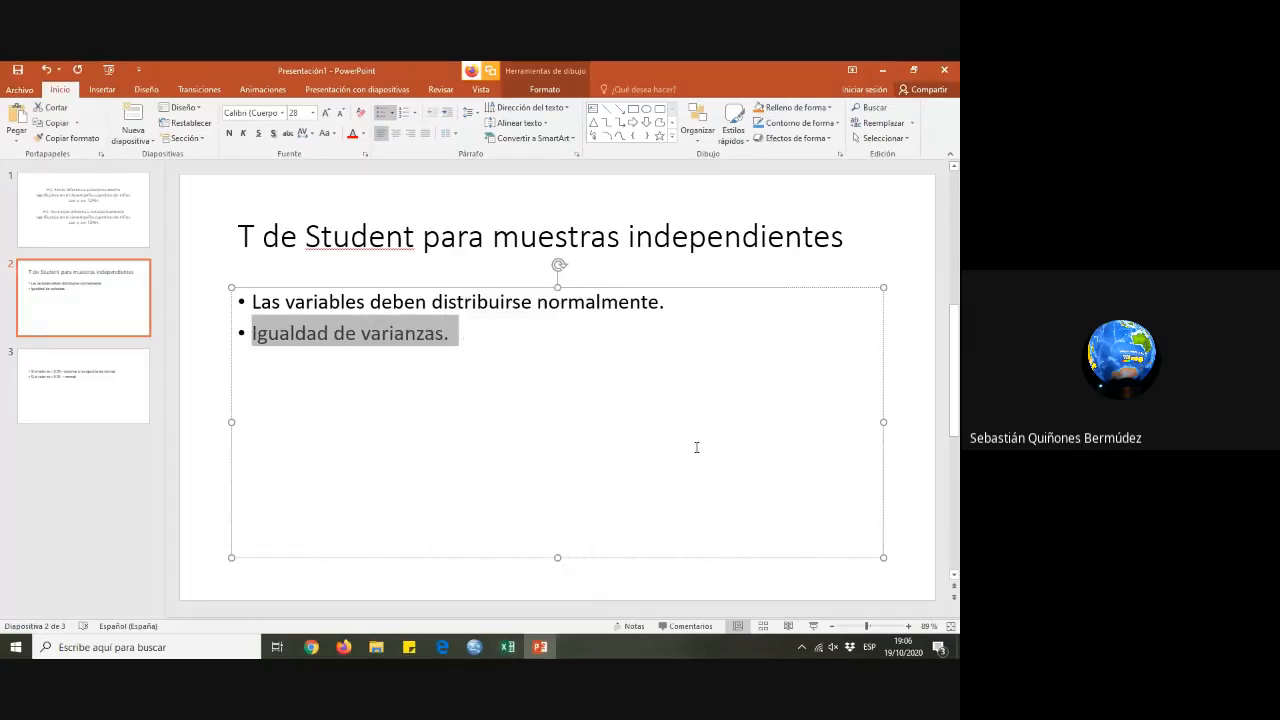
click(933, 410)
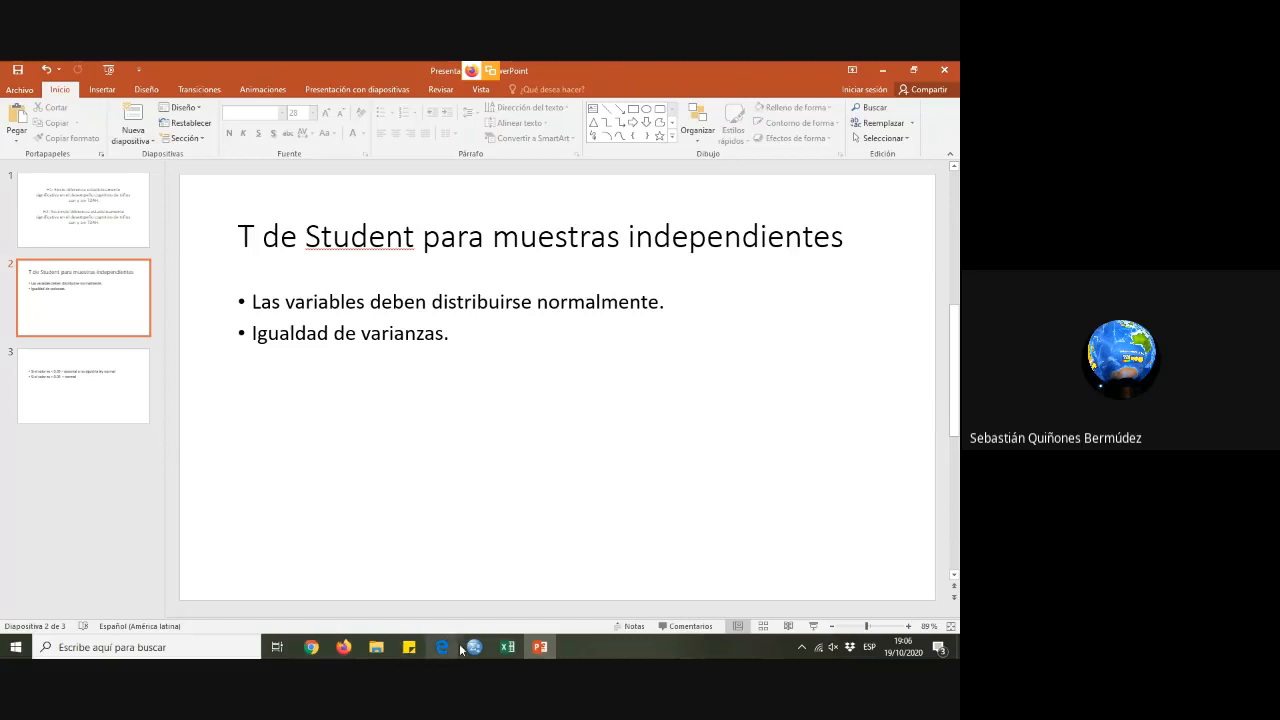
Switch to the SPSS data editor and start an independent-samples T test with ATENCIÓN and CÁLCULO as test variables
mouse_move(474, 647)
click(396, 583)
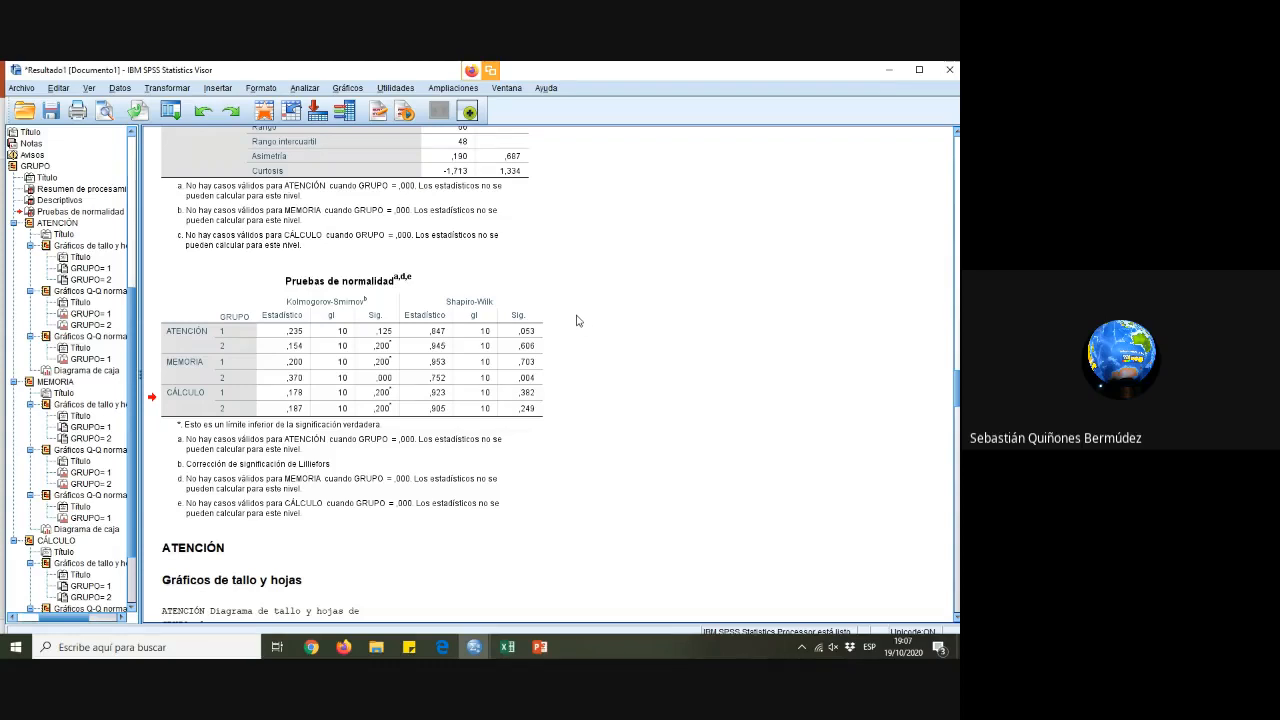
mouse_move(474, 647)
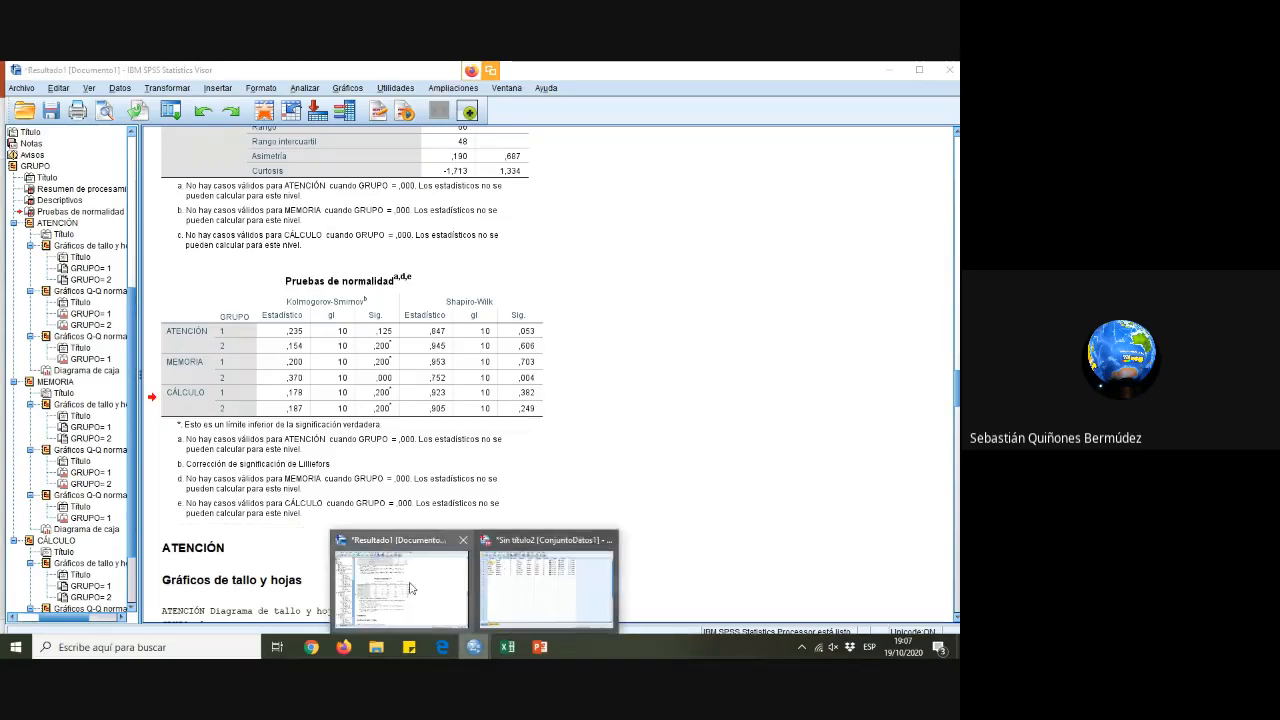
click(546, 585)
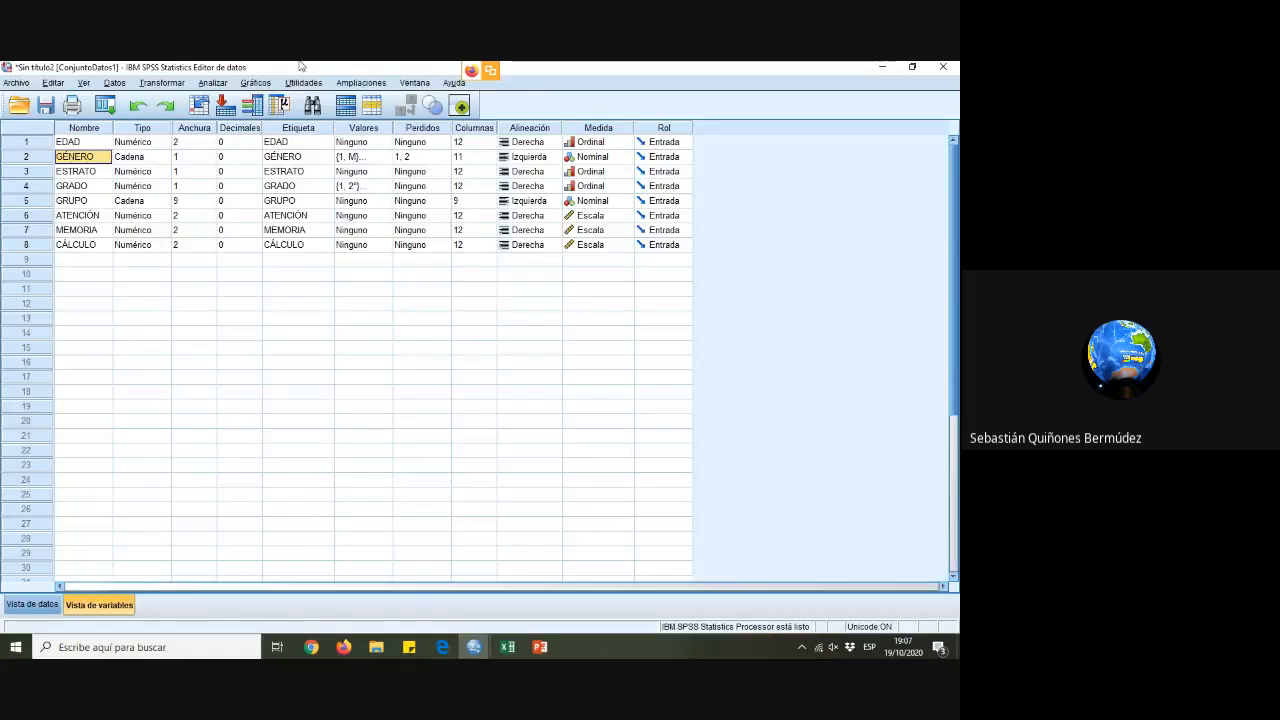
click(212, 83)
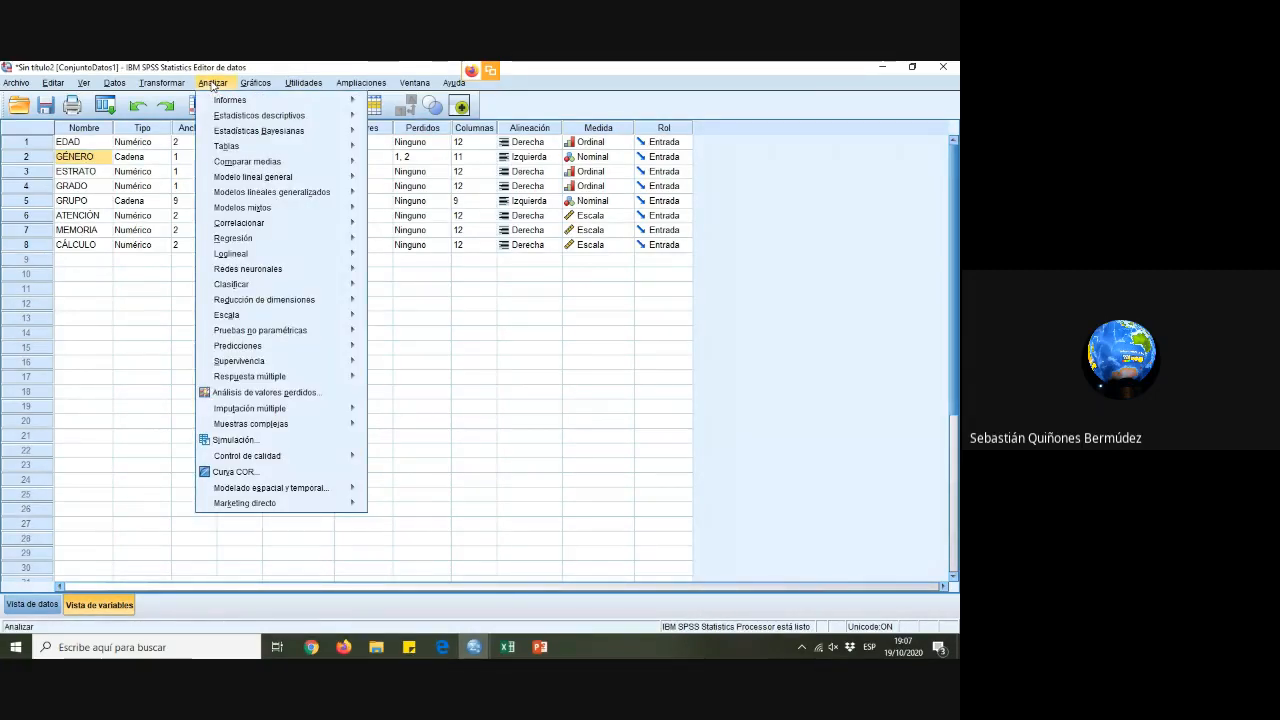
mouse_move(272, 166)
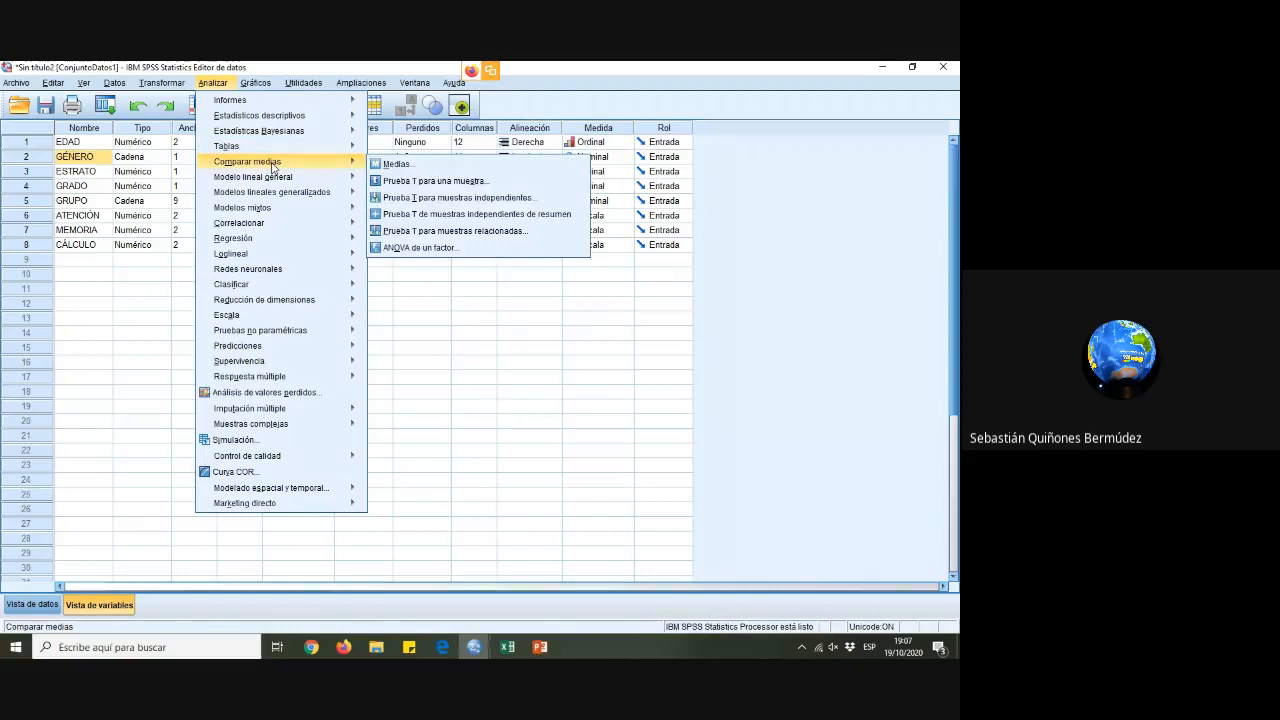
click(538, 203)
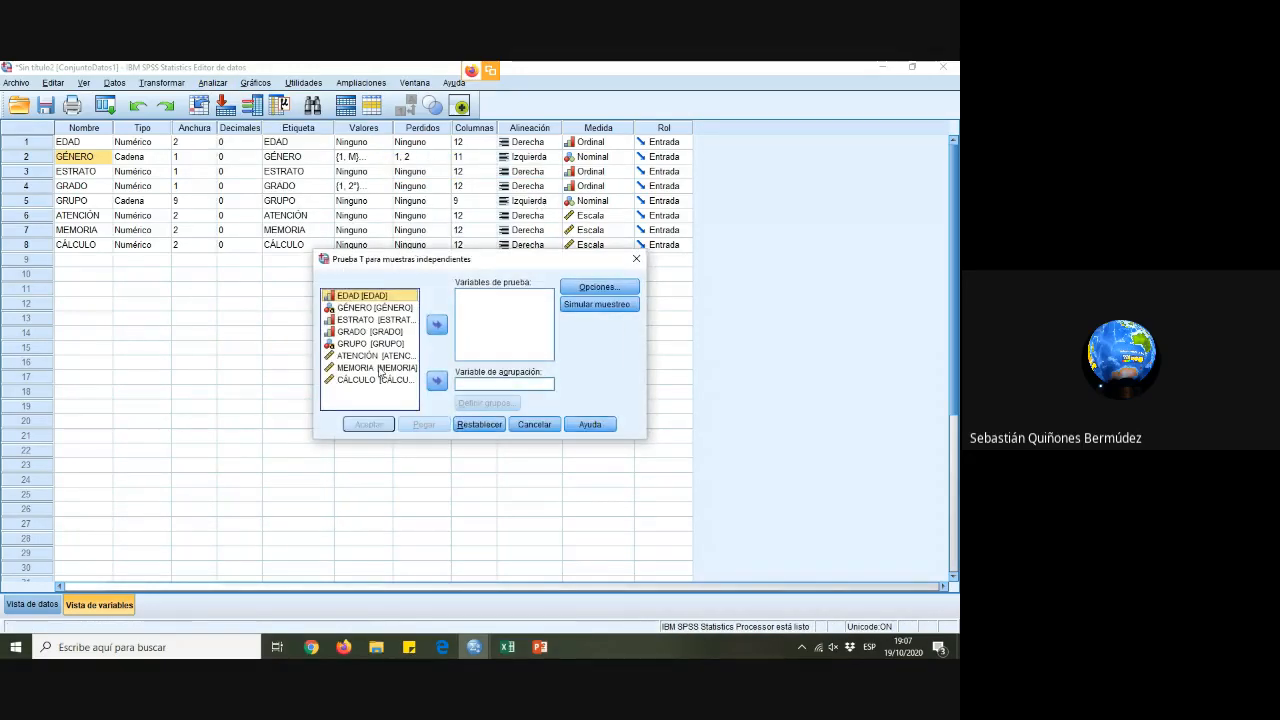
click(380, 356)
click(436, 325)
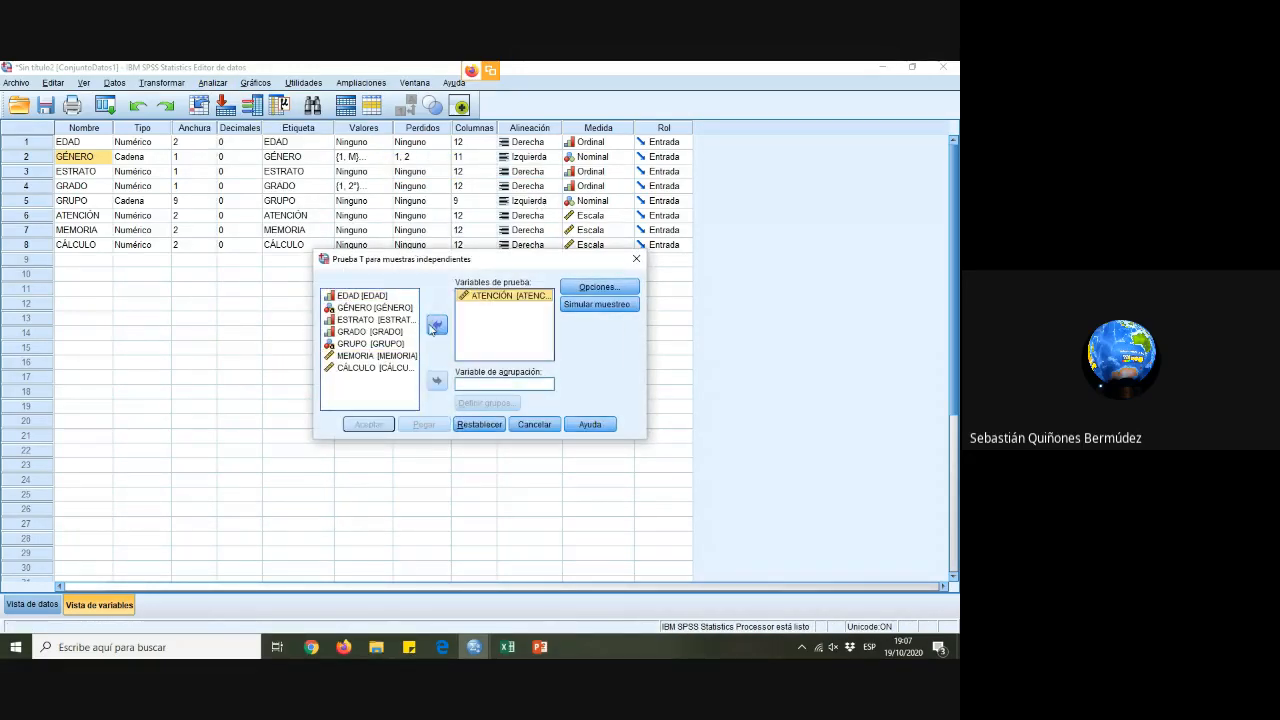
click(367, 369)
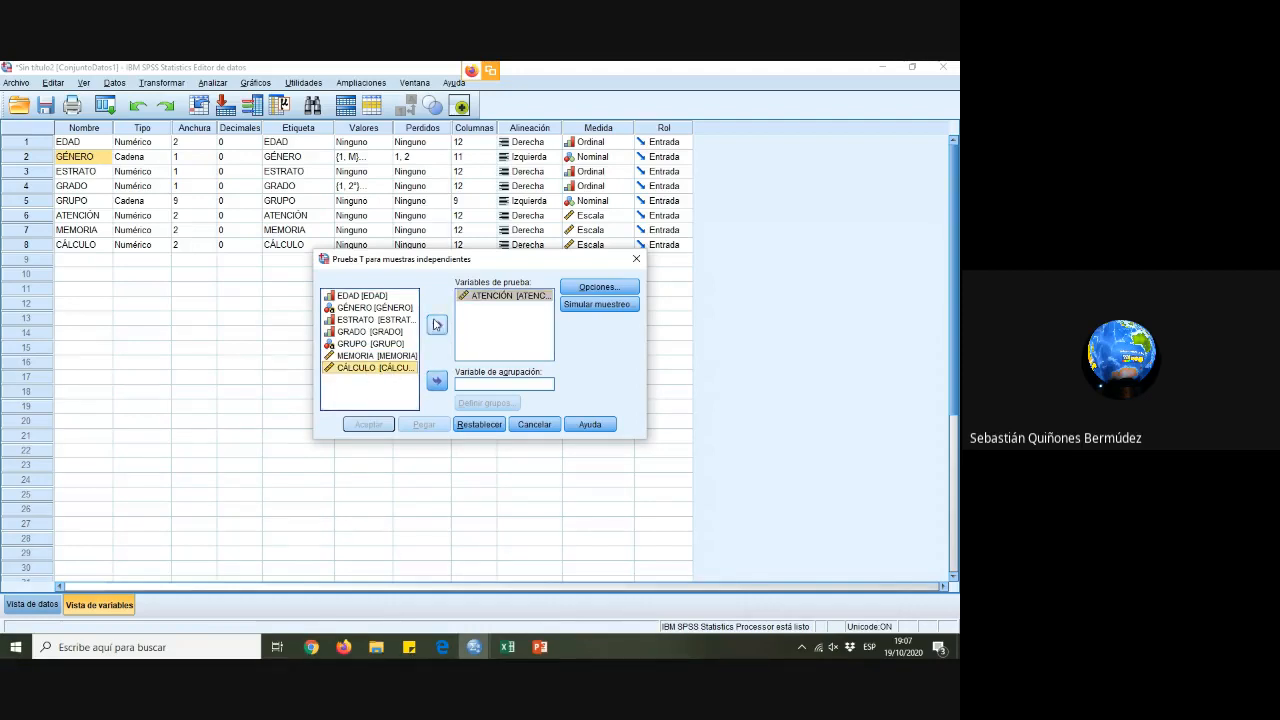
click(437, 327)
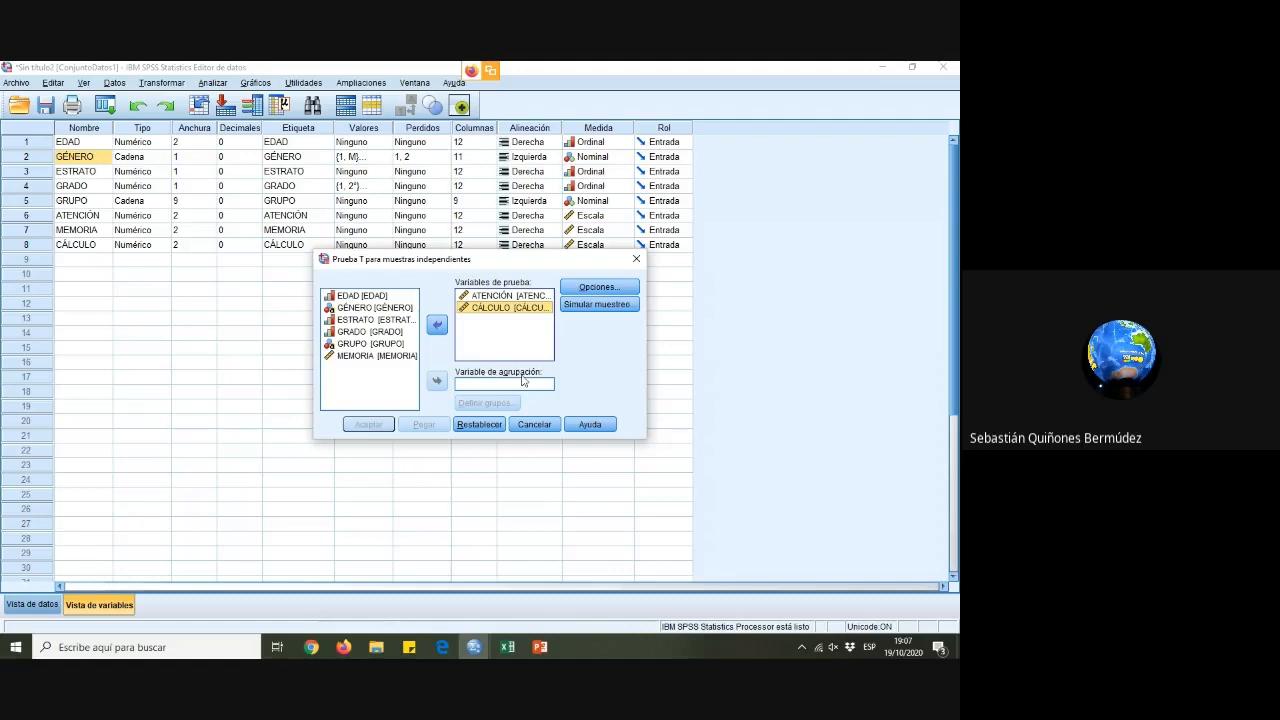
Assign GRUPO as the grouping variable and accept a 95% confidence interval in the test options
click(368, 344)
click(437, 380)
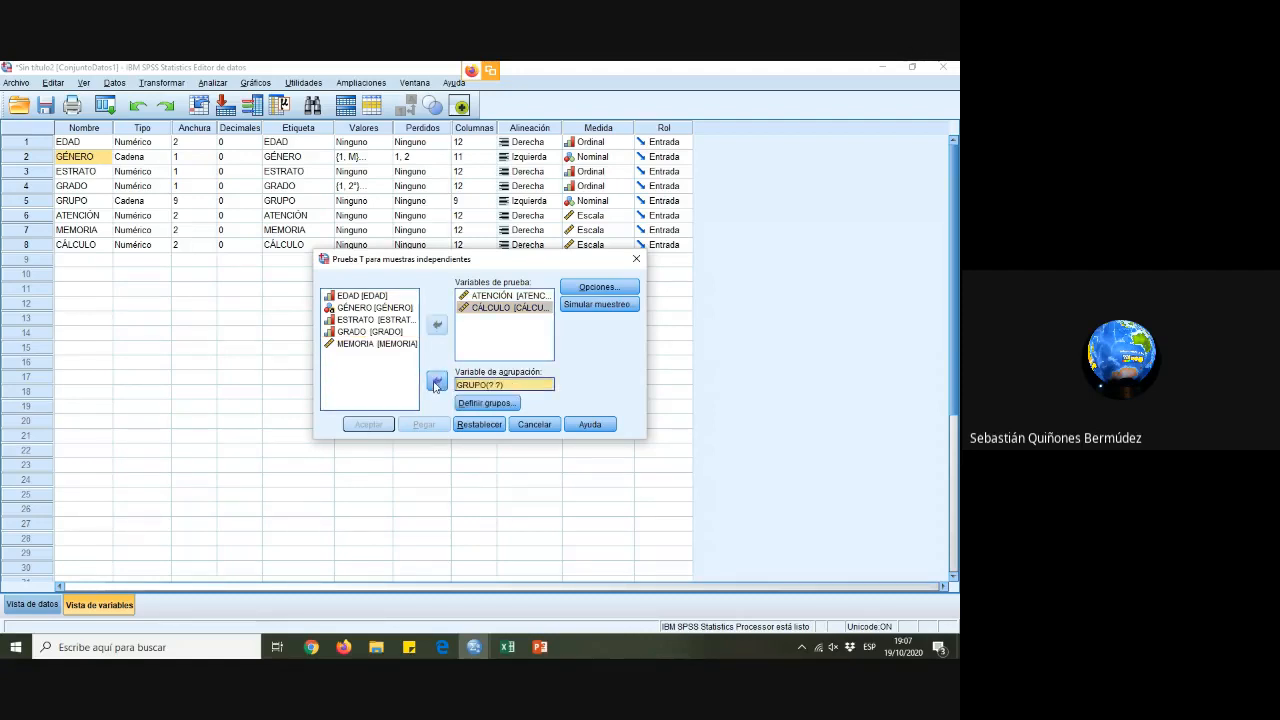
click(600, 287)
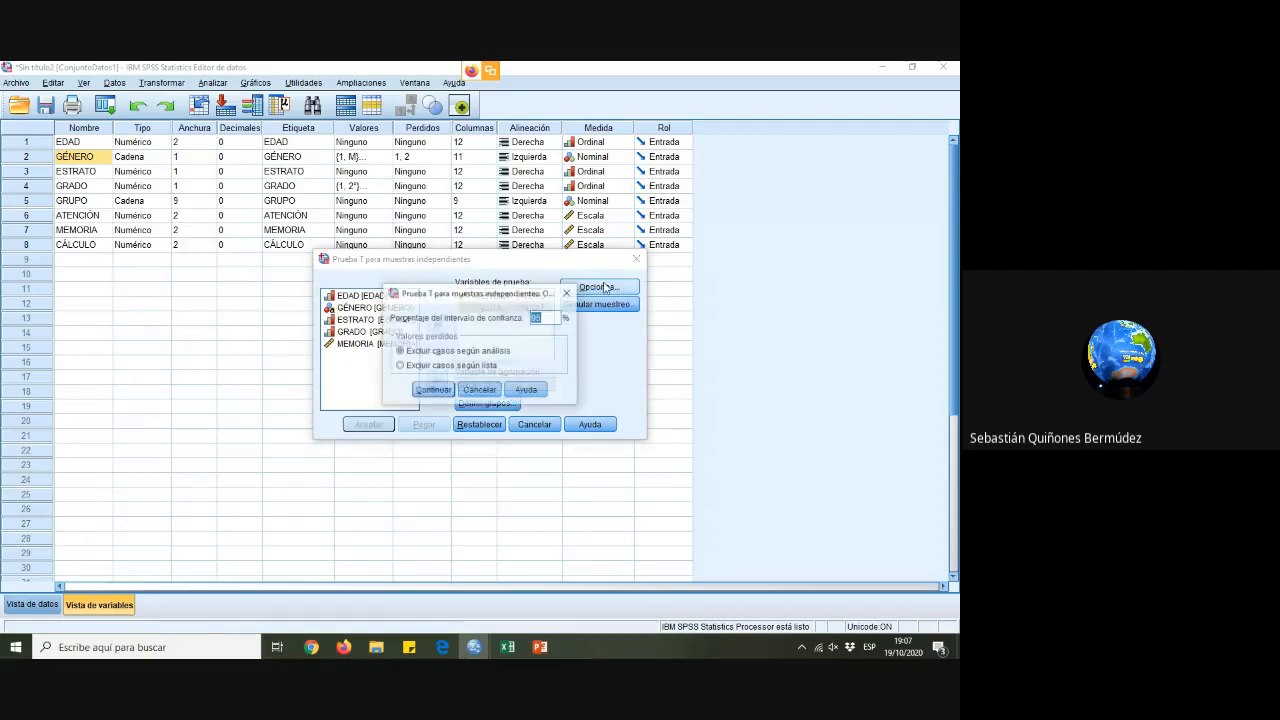
click(548, 319)
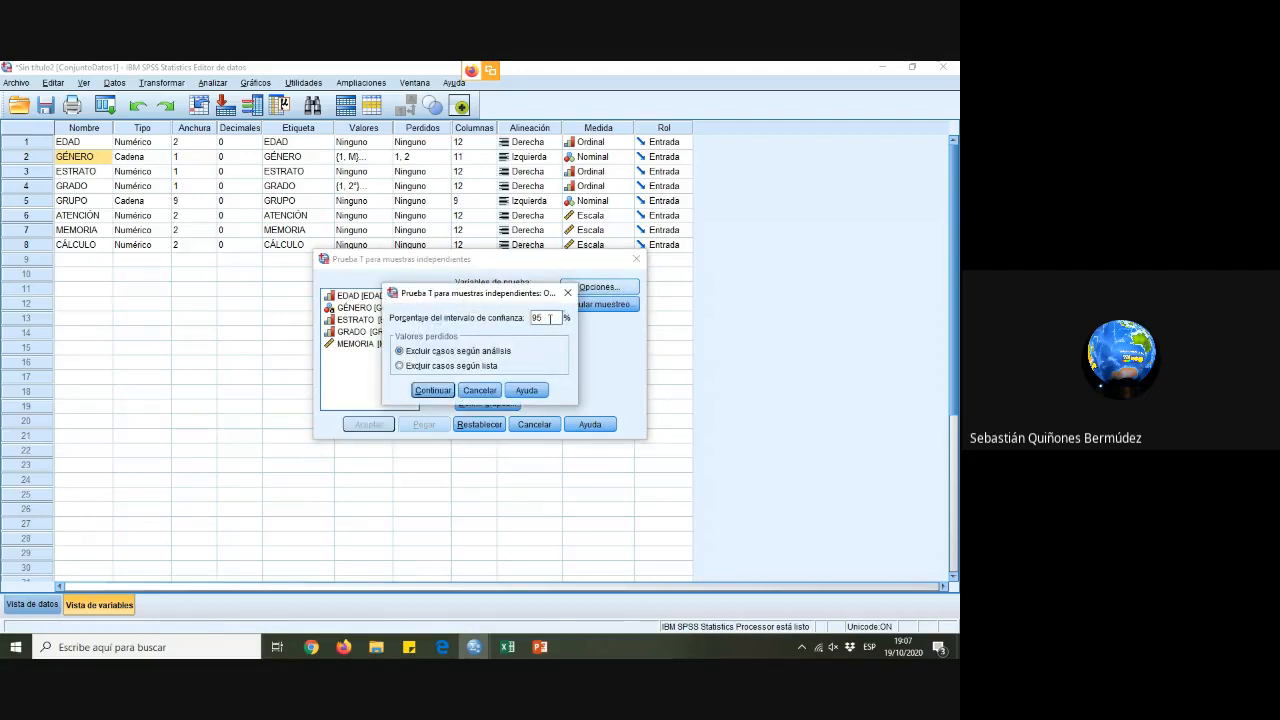
click(432, 390)
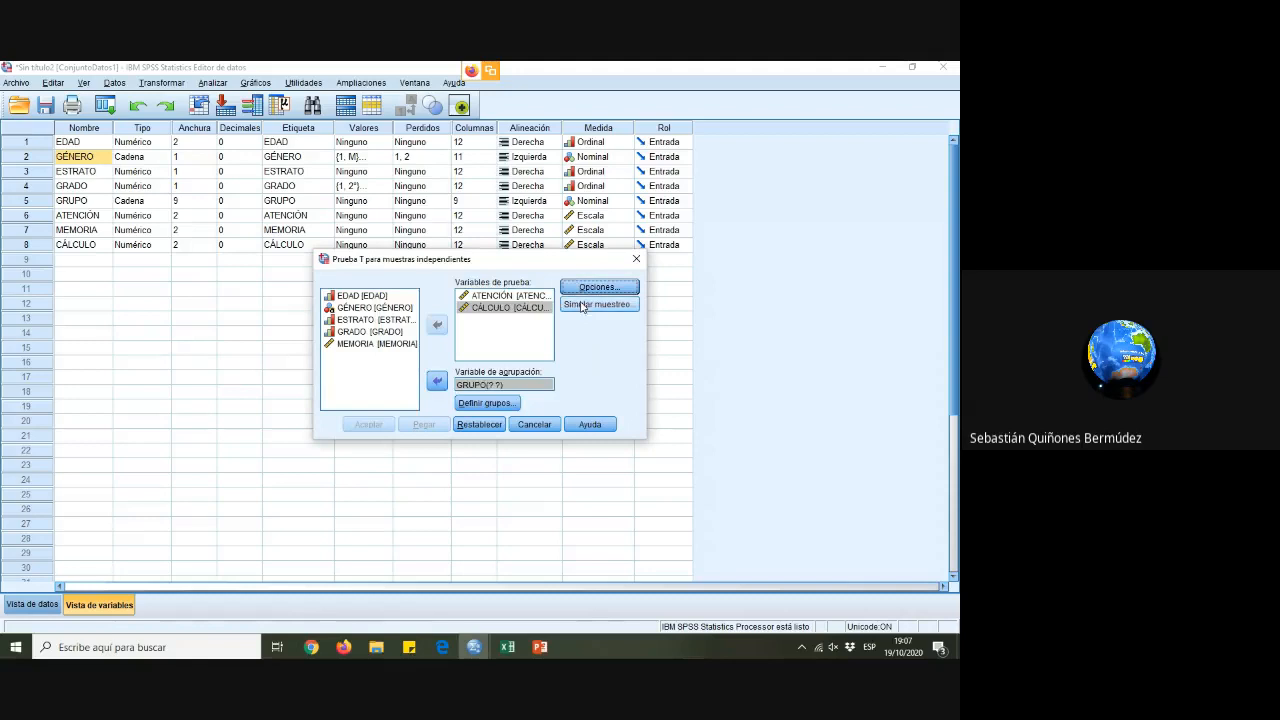
Define the groups of GRUPO as 1 and 2 and run the T test
click(493, 403)
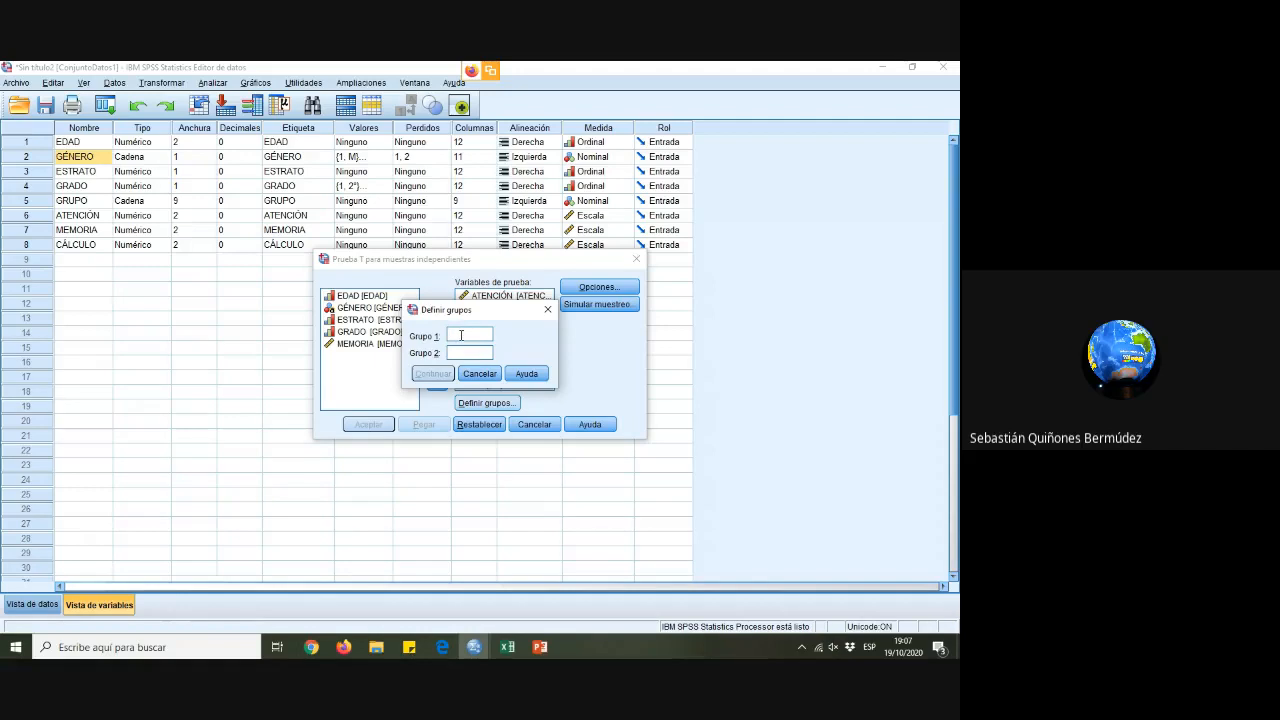
click(461, 352)
text(2)
click(436, 374)
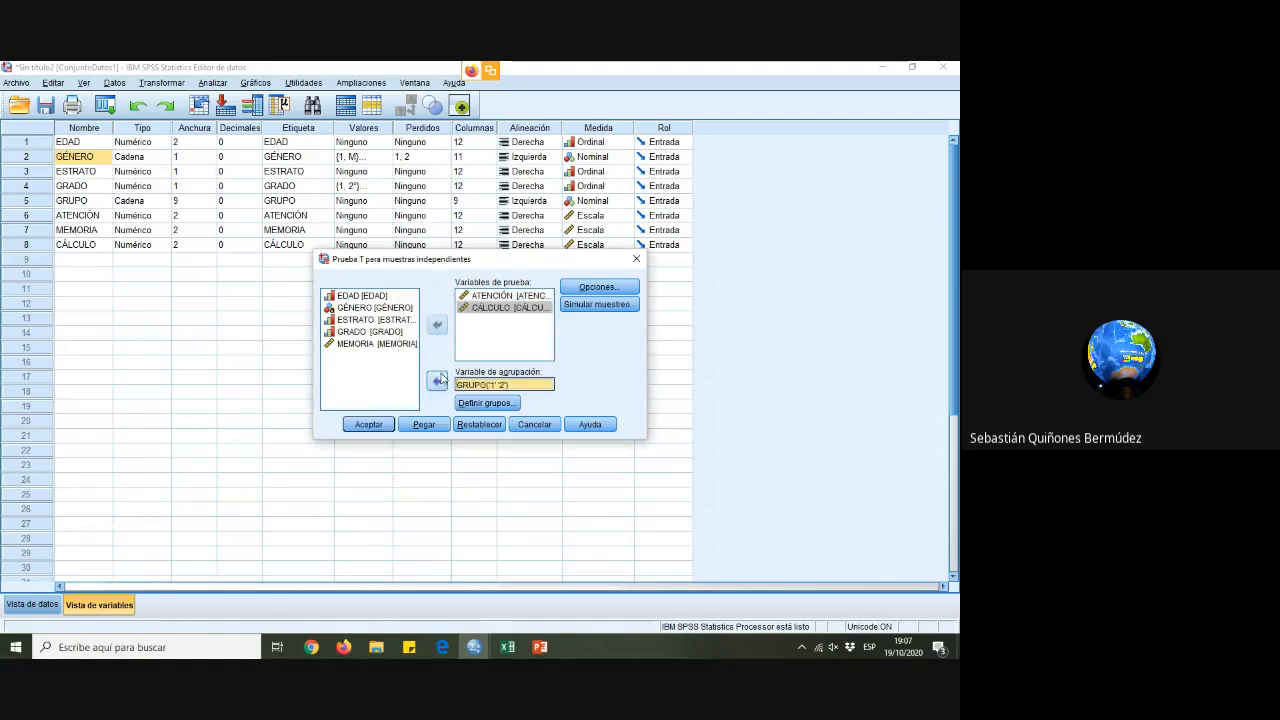
click(368, 424)
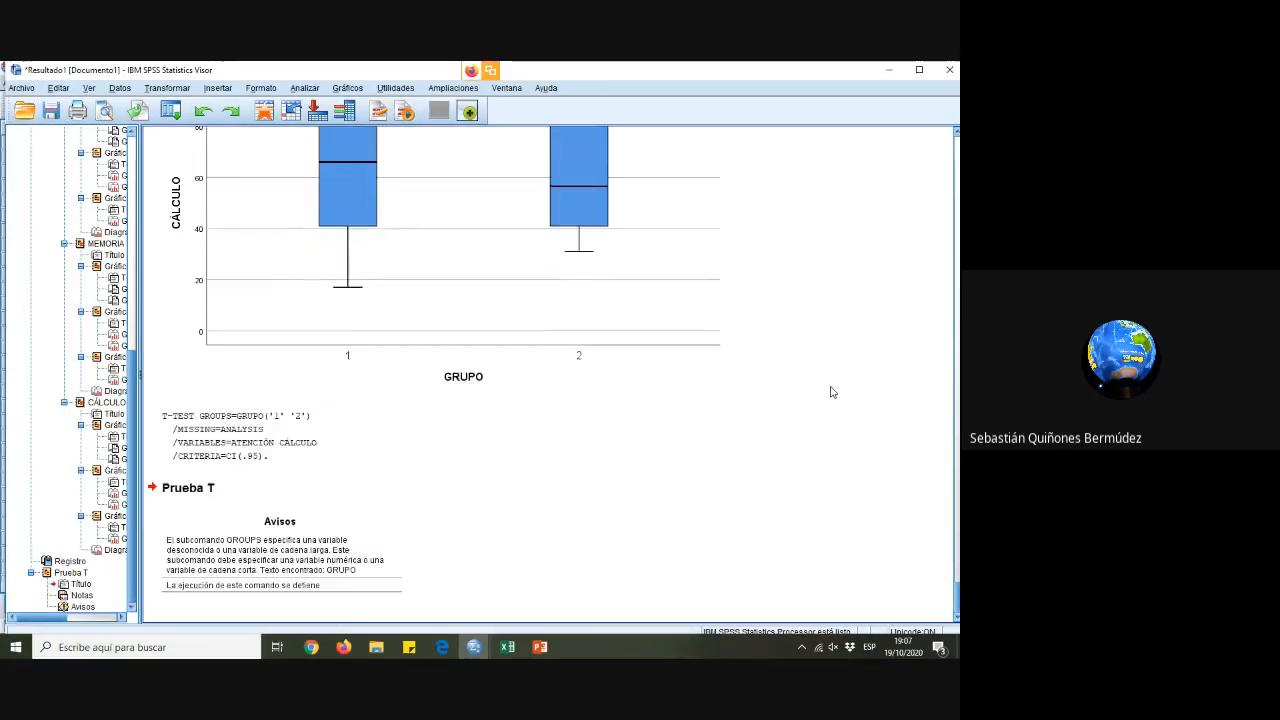
Look back through the output, reopen the independent-samples T test from the data editor and check the group definition for GRUPO
scroll(830, 392, up, 15)
scroll(826, 392, up, 15)
scroll(826, 393, up, 10)
scroll(823, 393, down, 3)
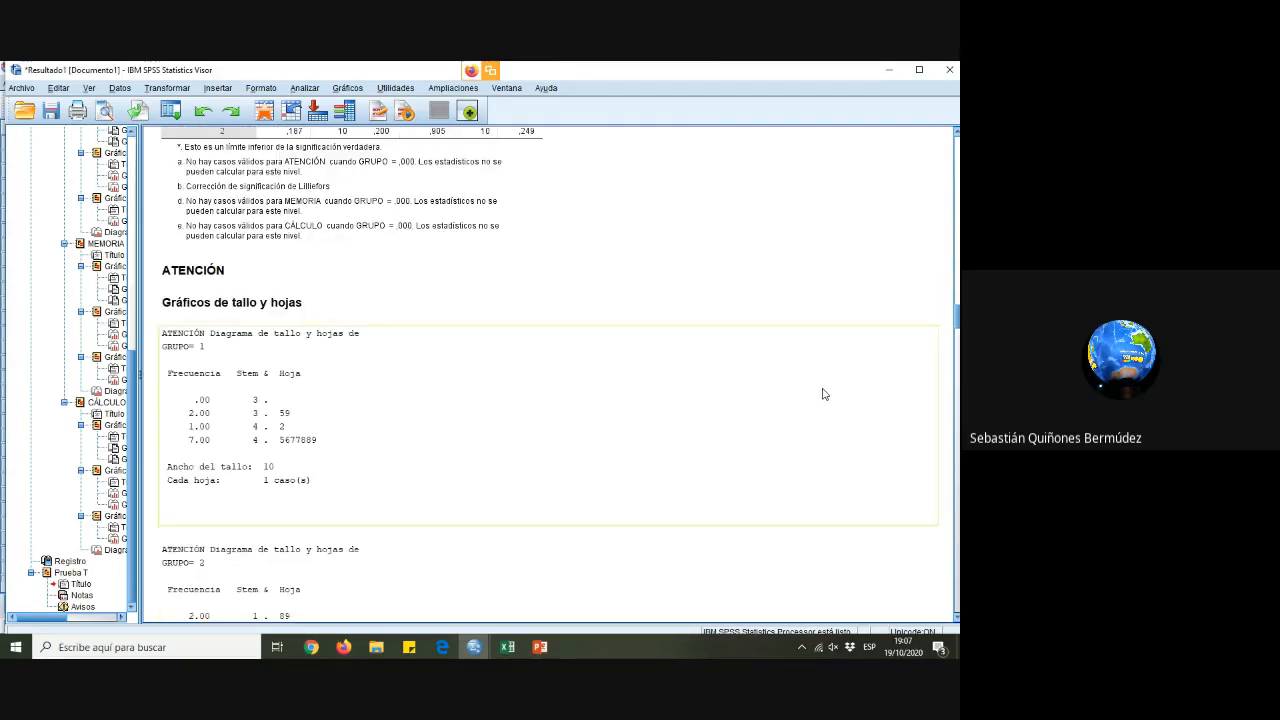
mouse_move(474, 647)
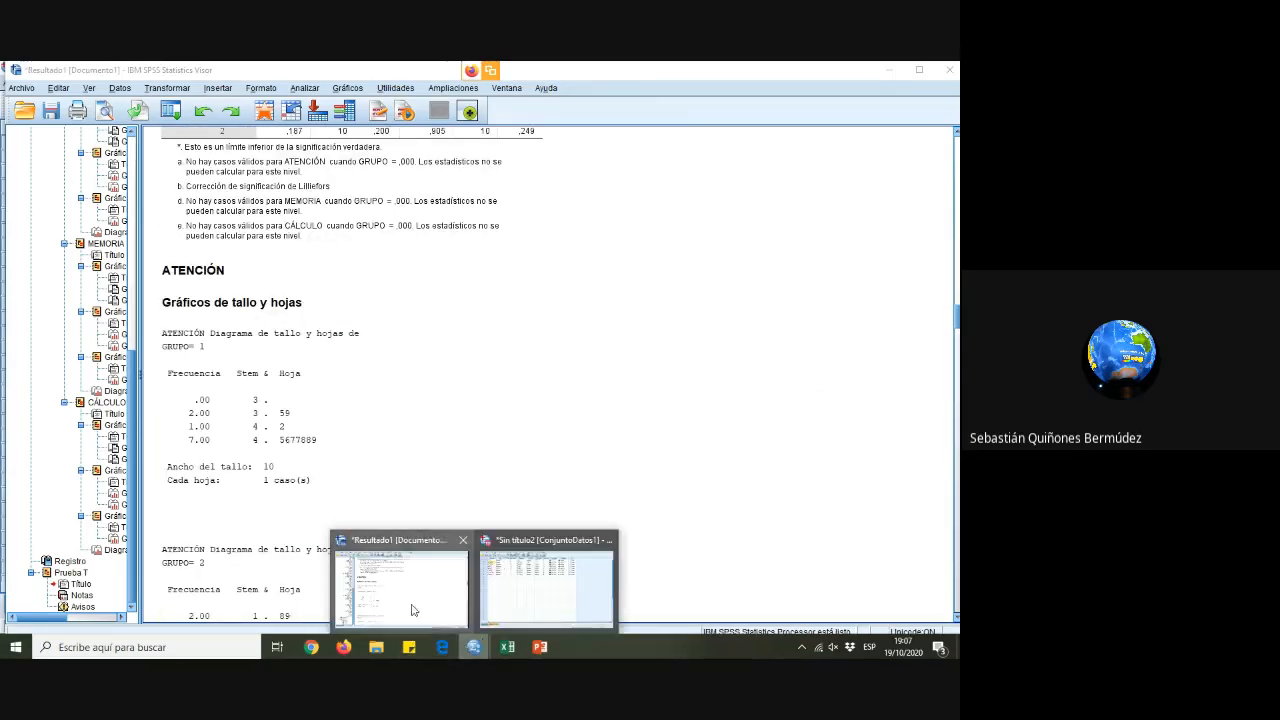
click(529, 587)
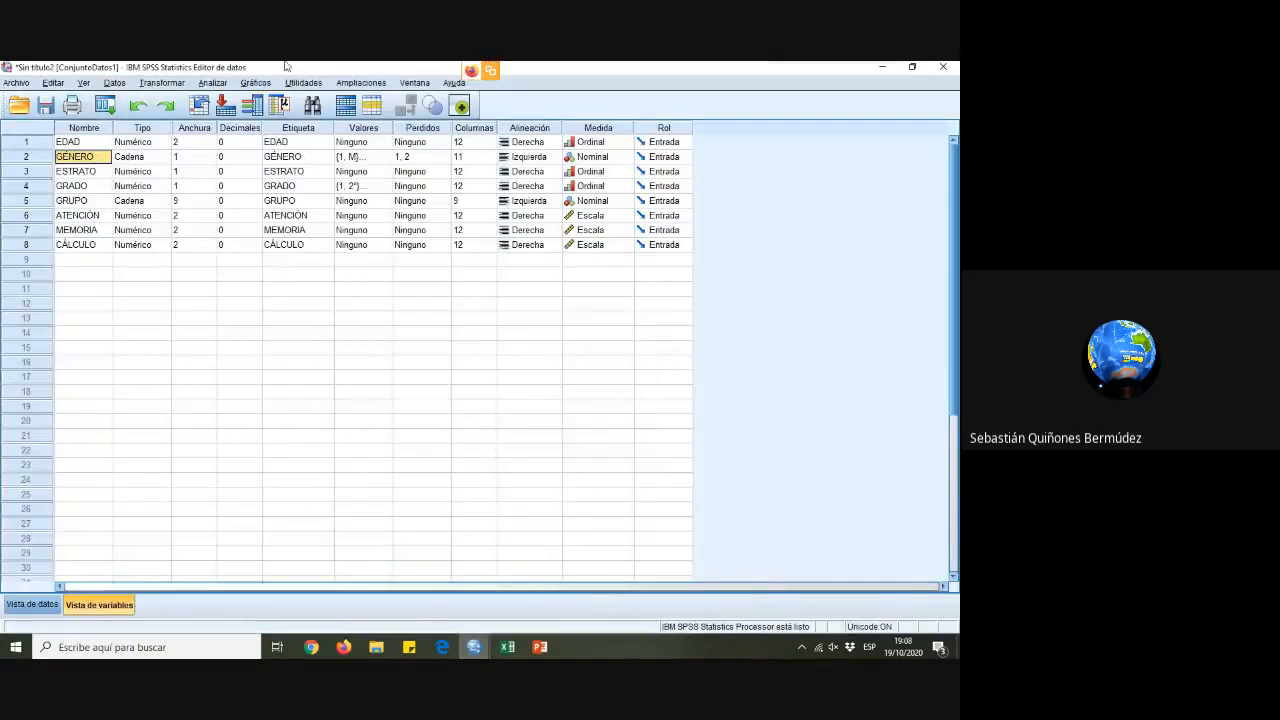
click(212, 82)
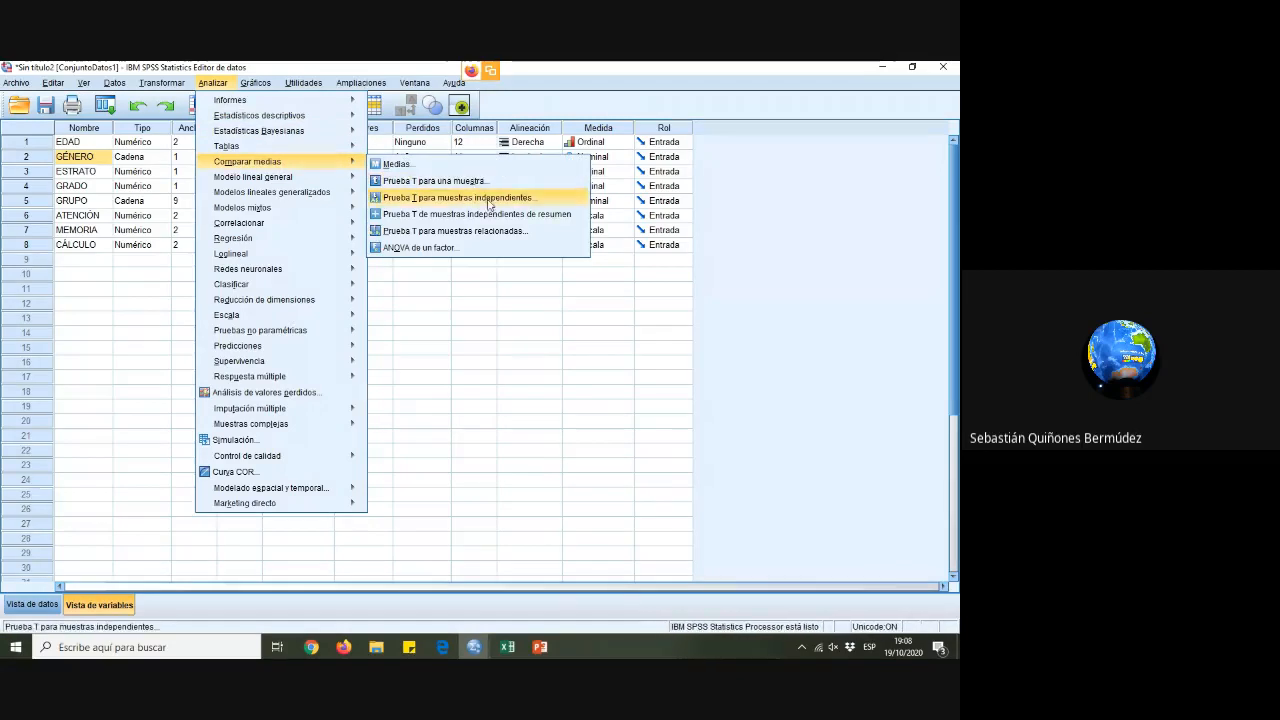
click(489, 200)
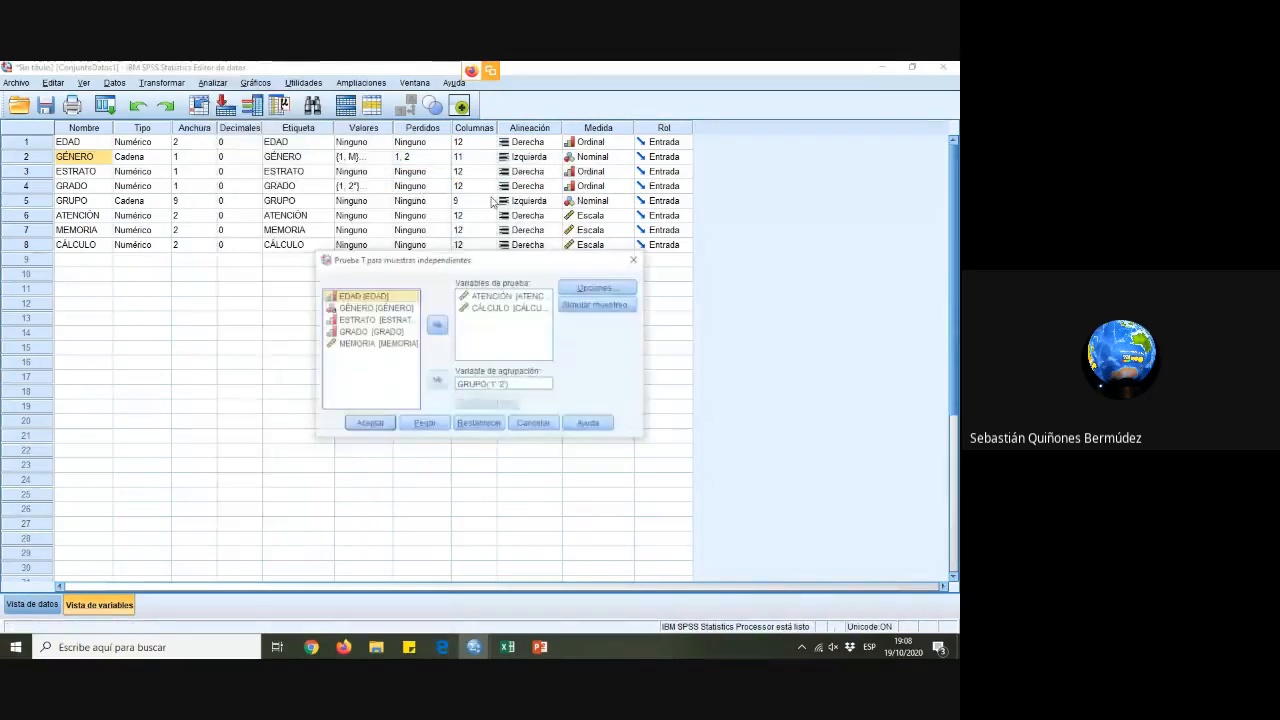
click(497, 385)
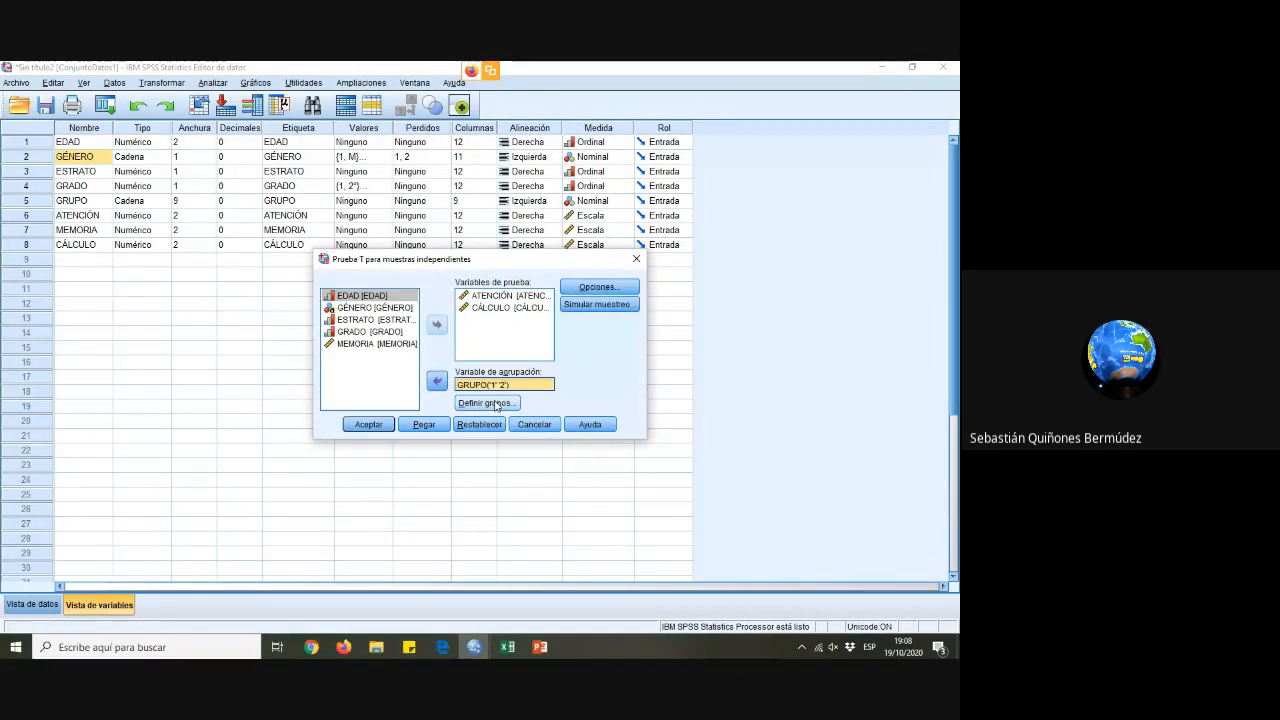
click(495, 404)
click(429, 371)
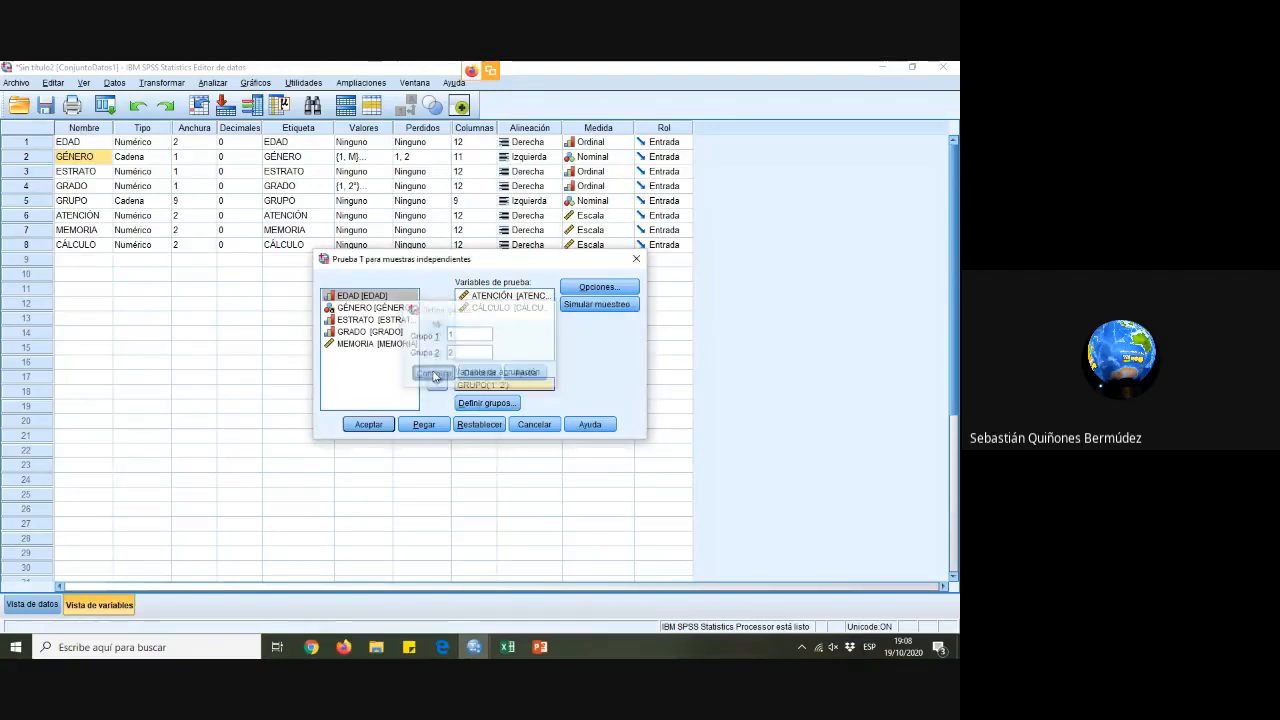
Check the test options and the sampling simulation settings without changing them, and run the T test again
click(600, 288)
click(567, 293)
click(603, 303)
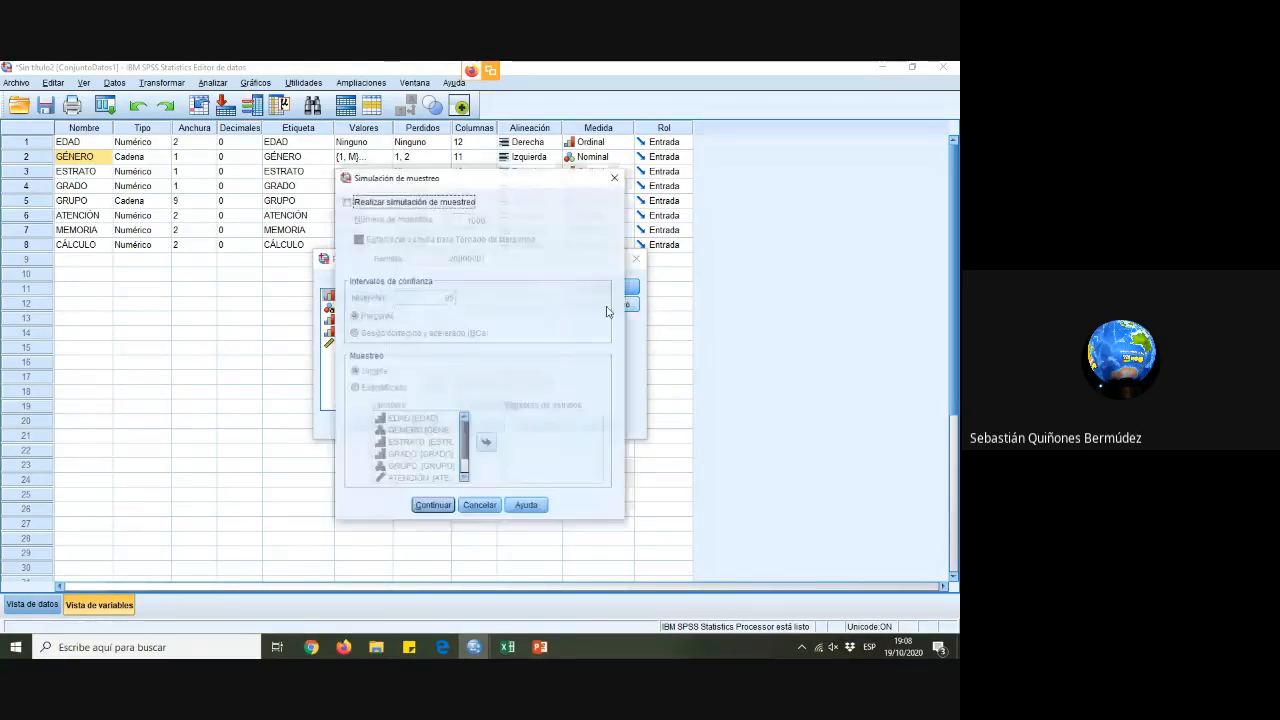
click(615, 178)
click(600, 304)
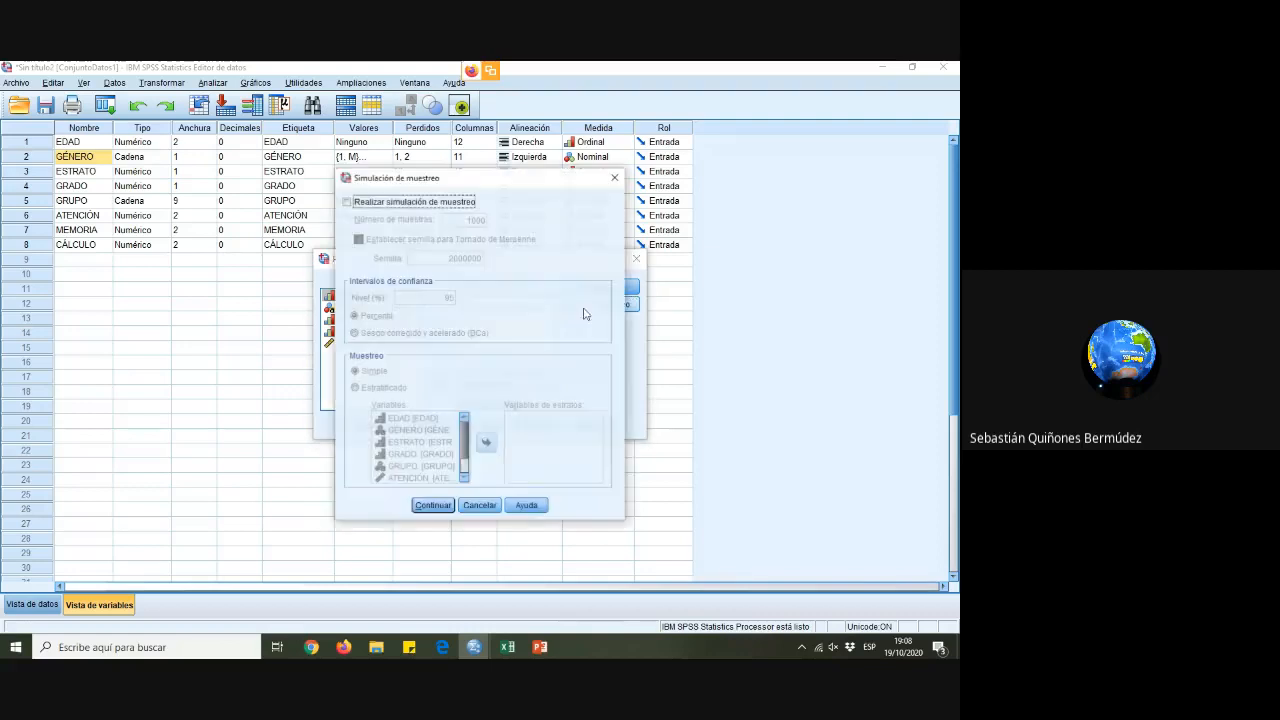
click(480, 506)
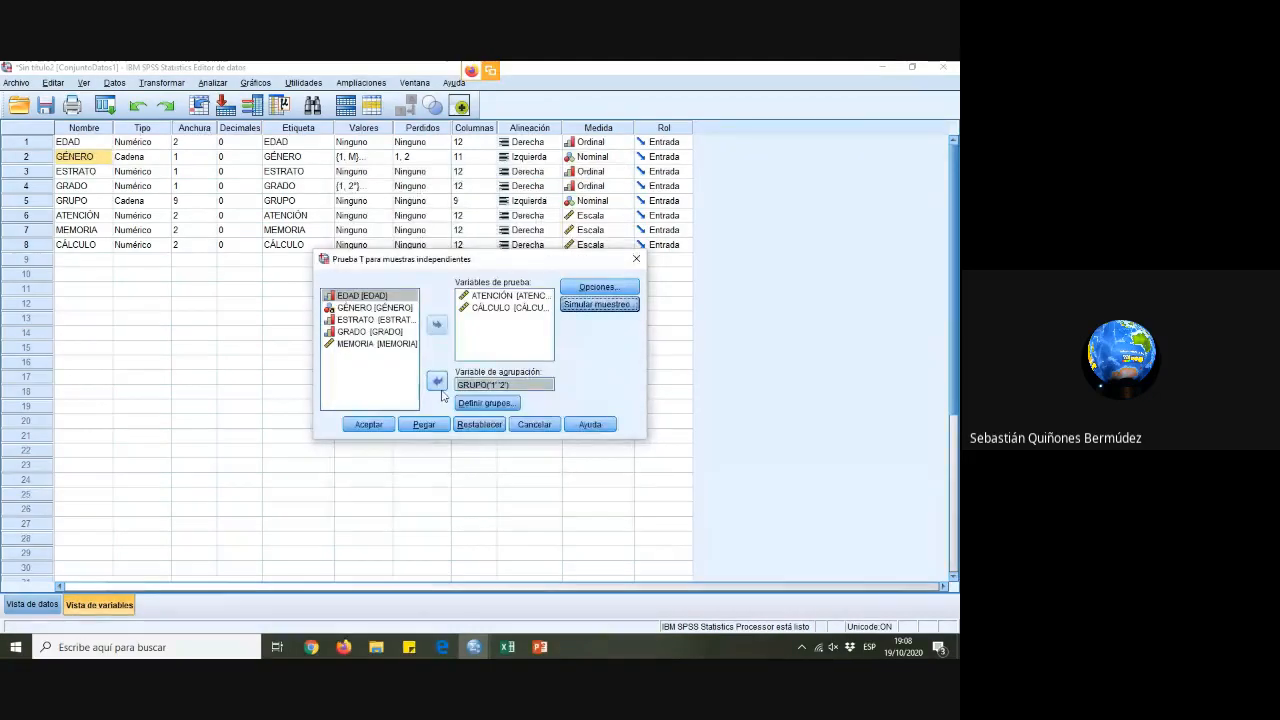
click(368, 425)
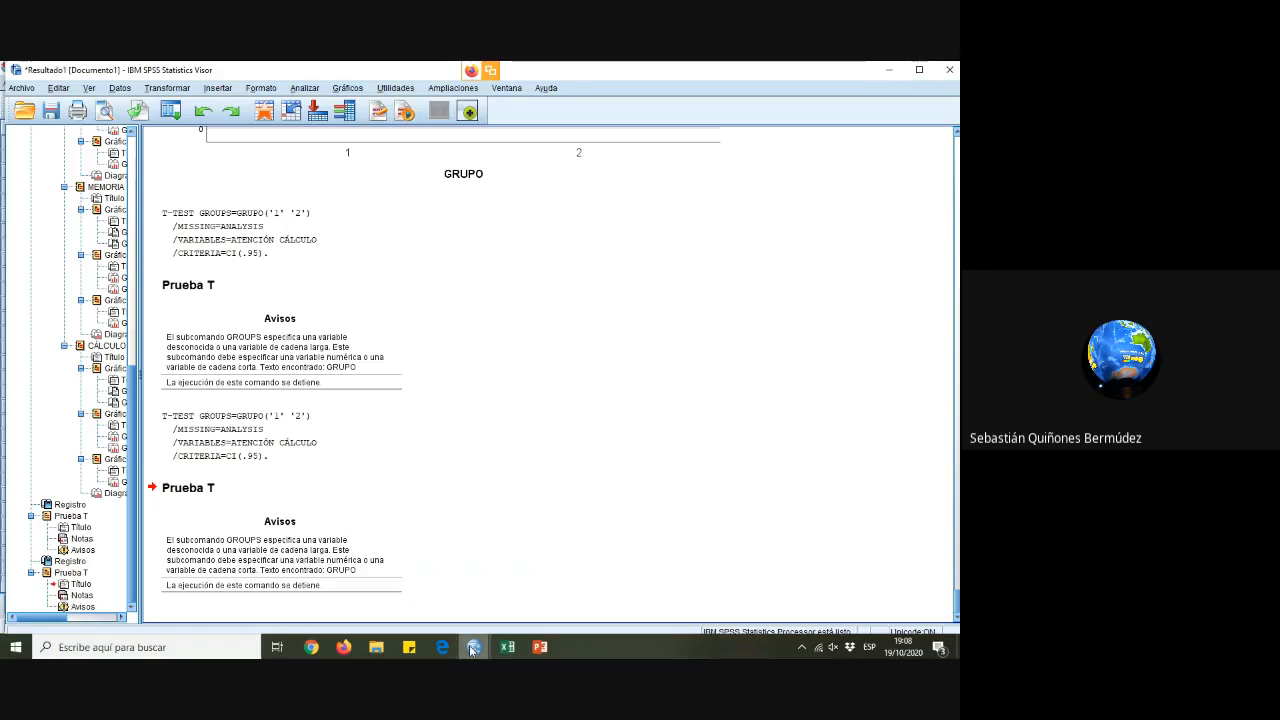
Return to the data editor and check the variable type settings of GRUPO without changing them
mouse_move(474, 649)
click(545, 578)
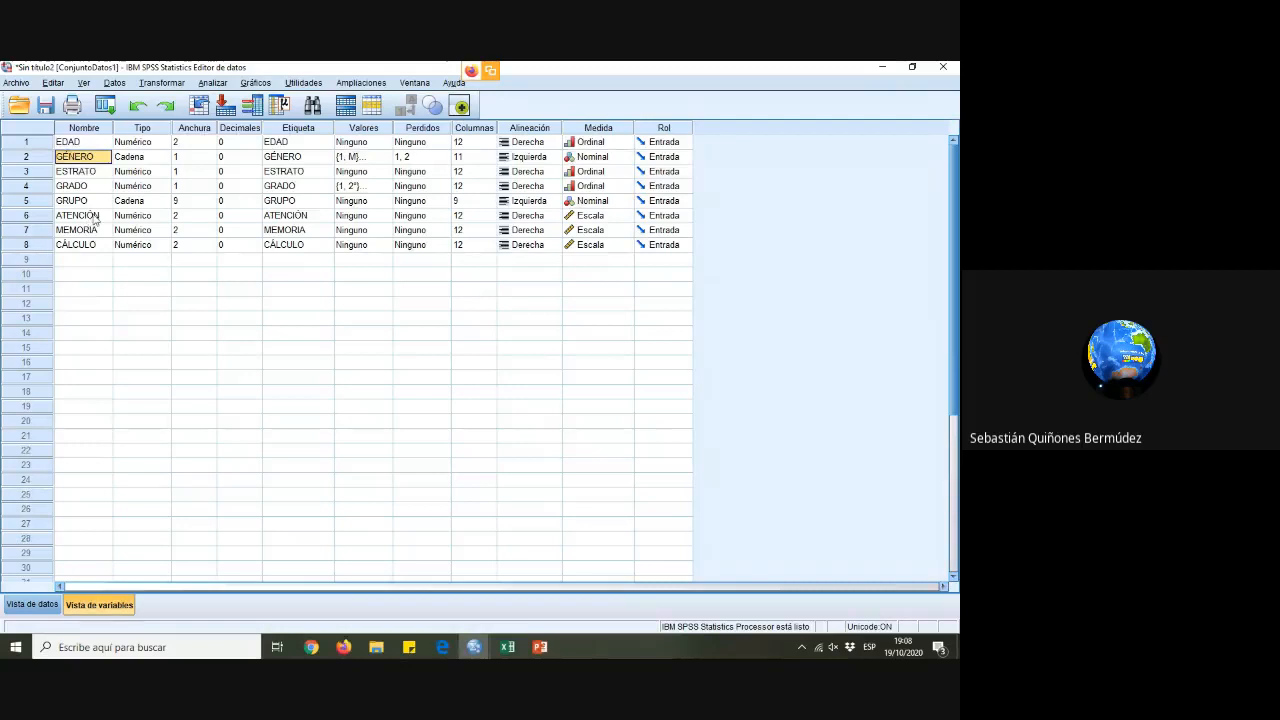
click(147, 219)
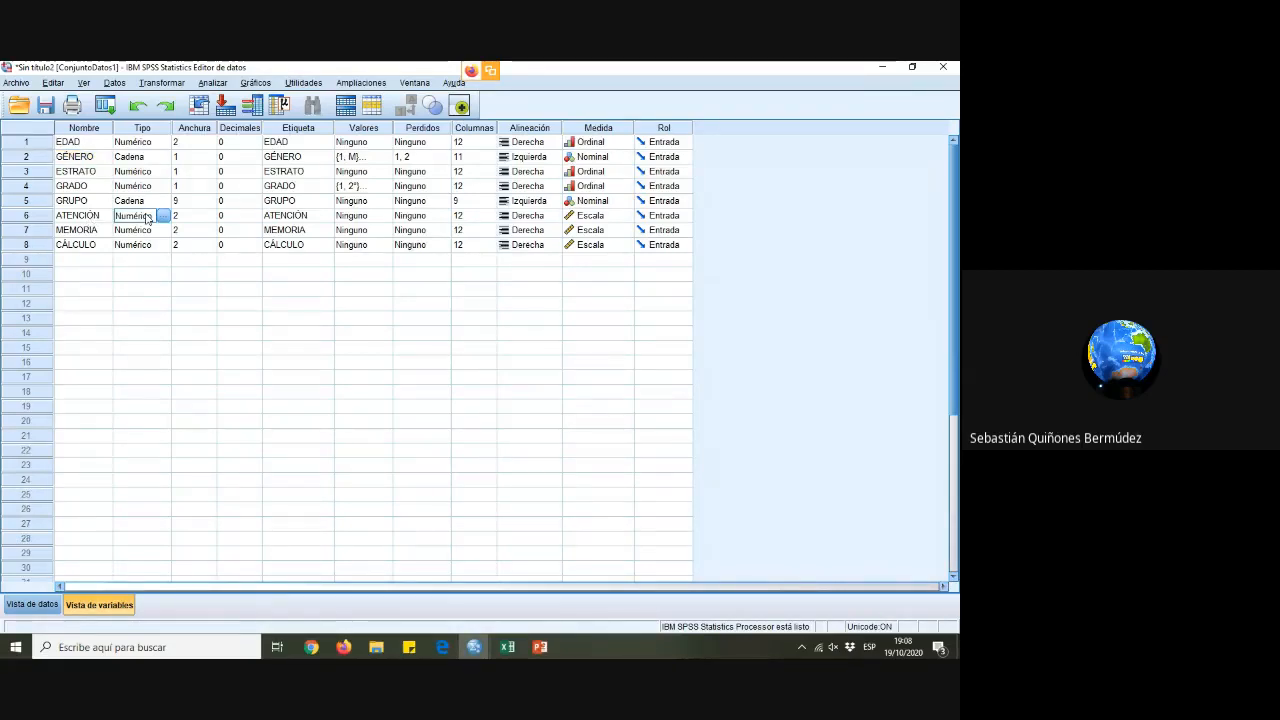
click(130, 205)
click(163, 201)
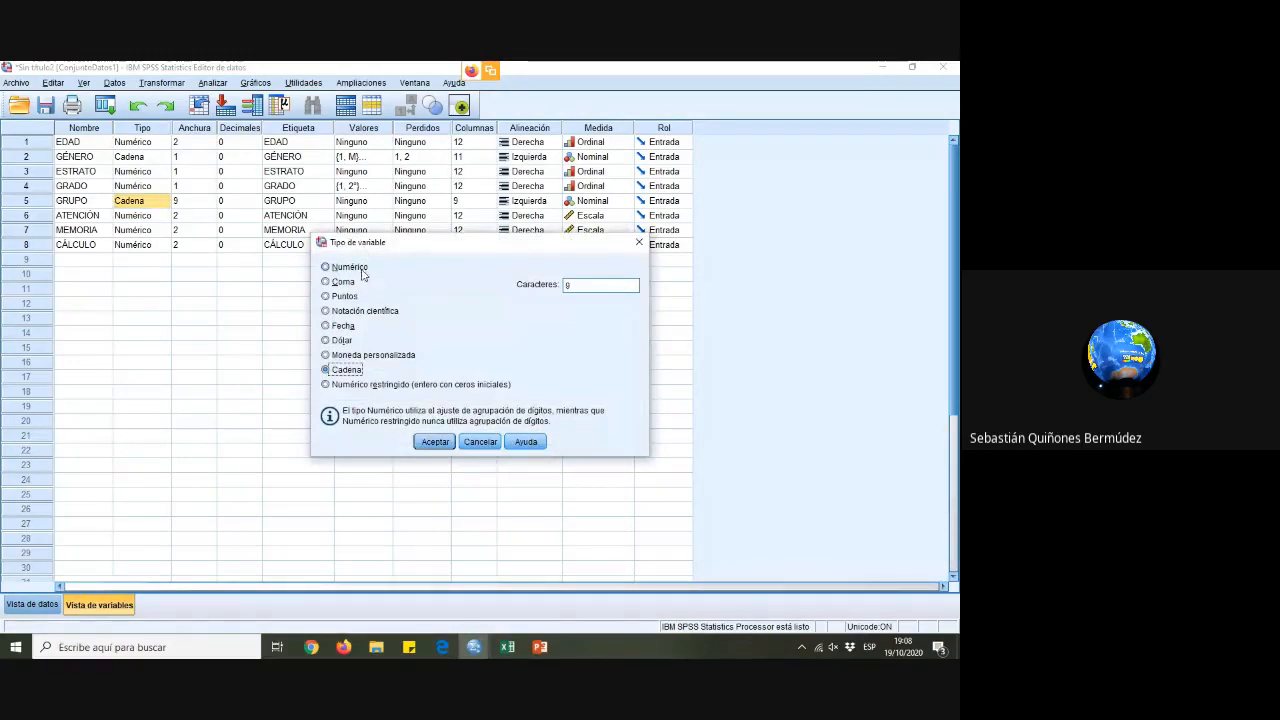
click(482, 442)
click(559, 347)
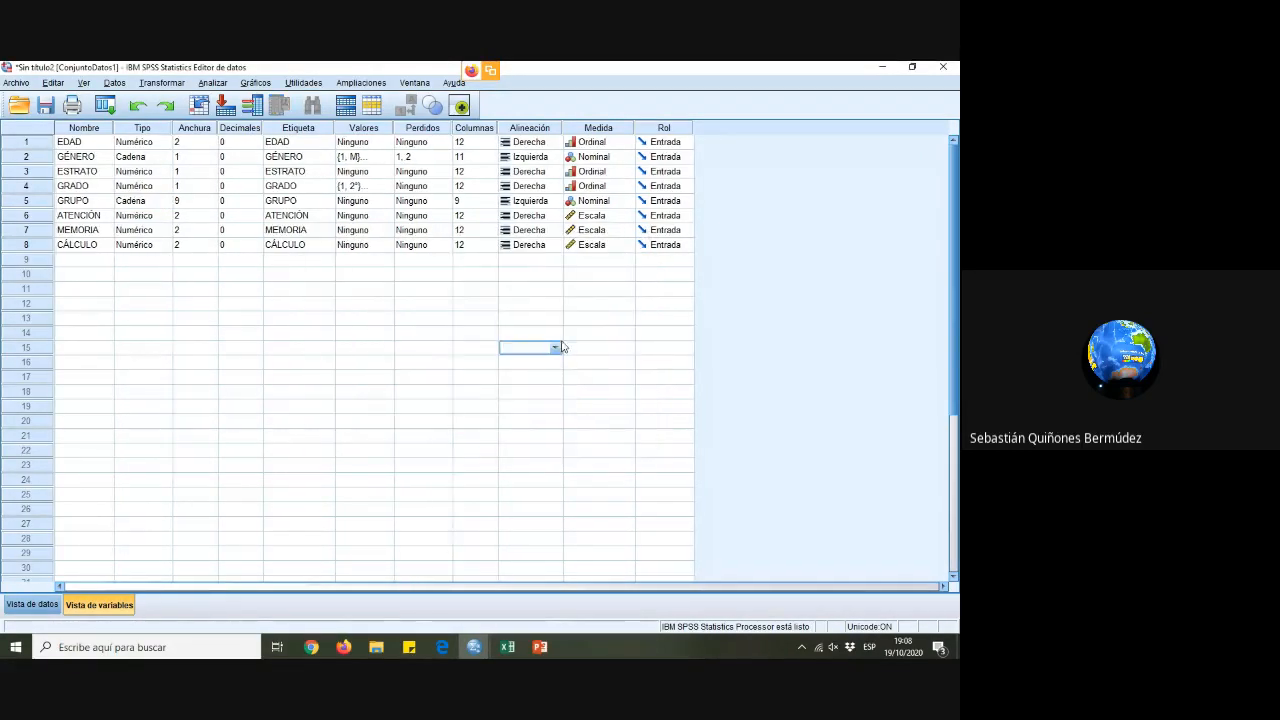
click(78, 143)
Return to the output viewer and review the Pruebas de normalidad table
click(474, 647)
click(407, 590)
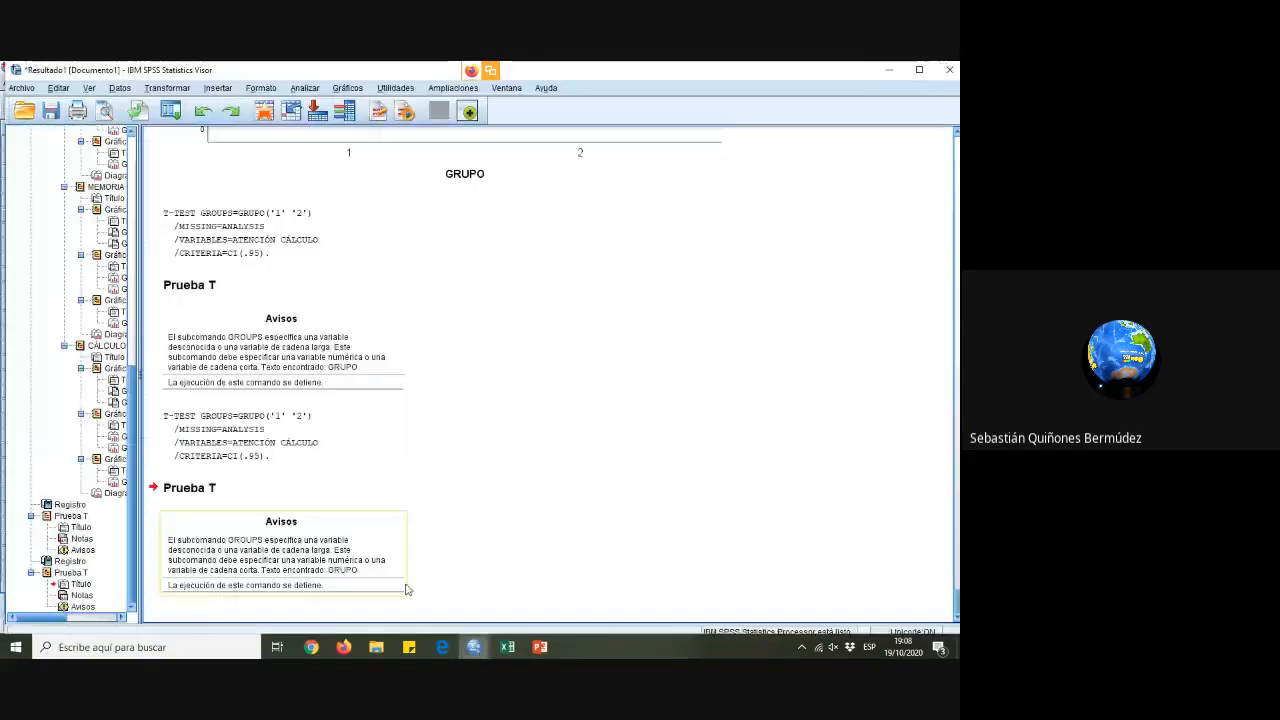
scroll(634, 417, up, 15)
scroll(634, 417, up, 15)
scroll(795, 415, up, 15)
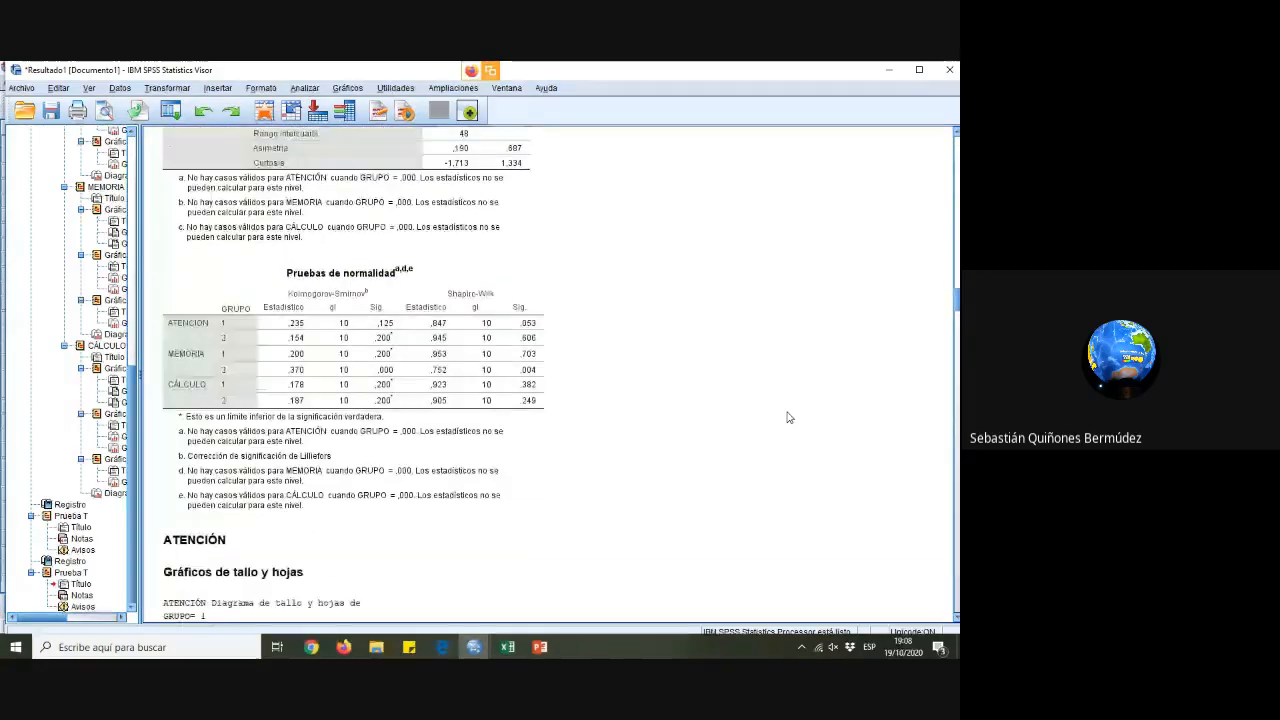
Close the output viewer Resultado1 without saving its contents
click(949, 69)
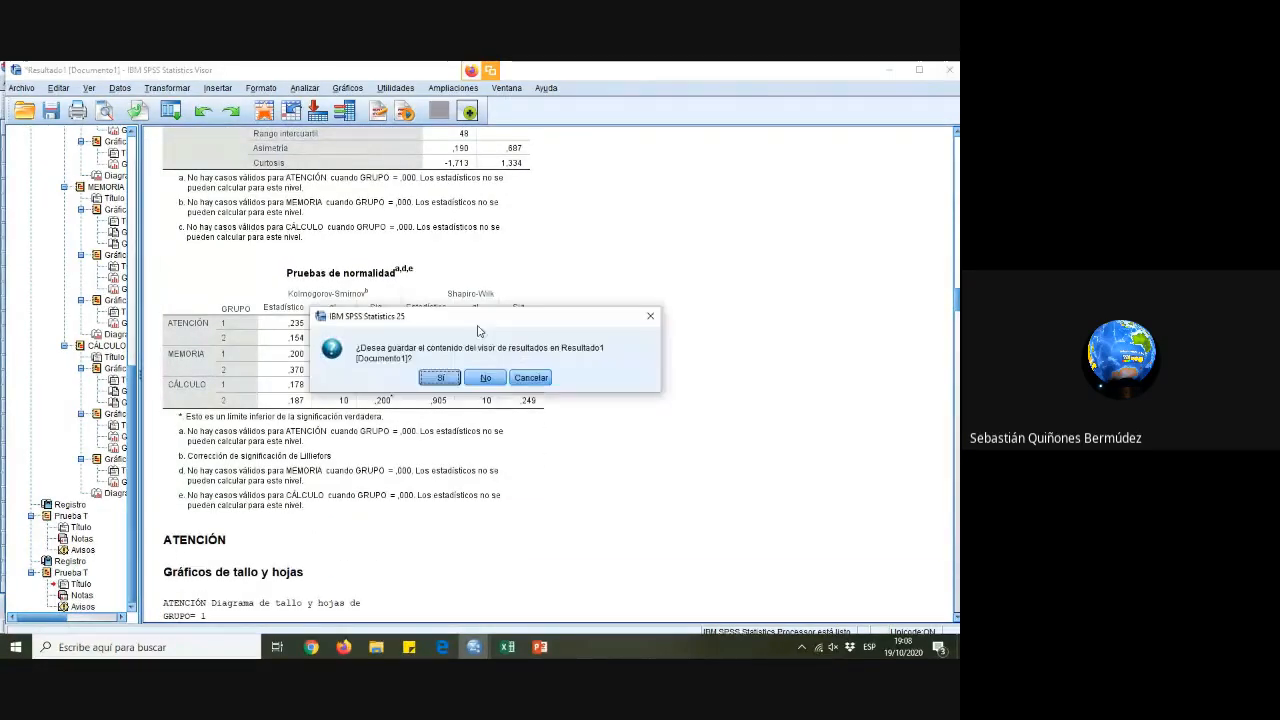
click(441, 378)
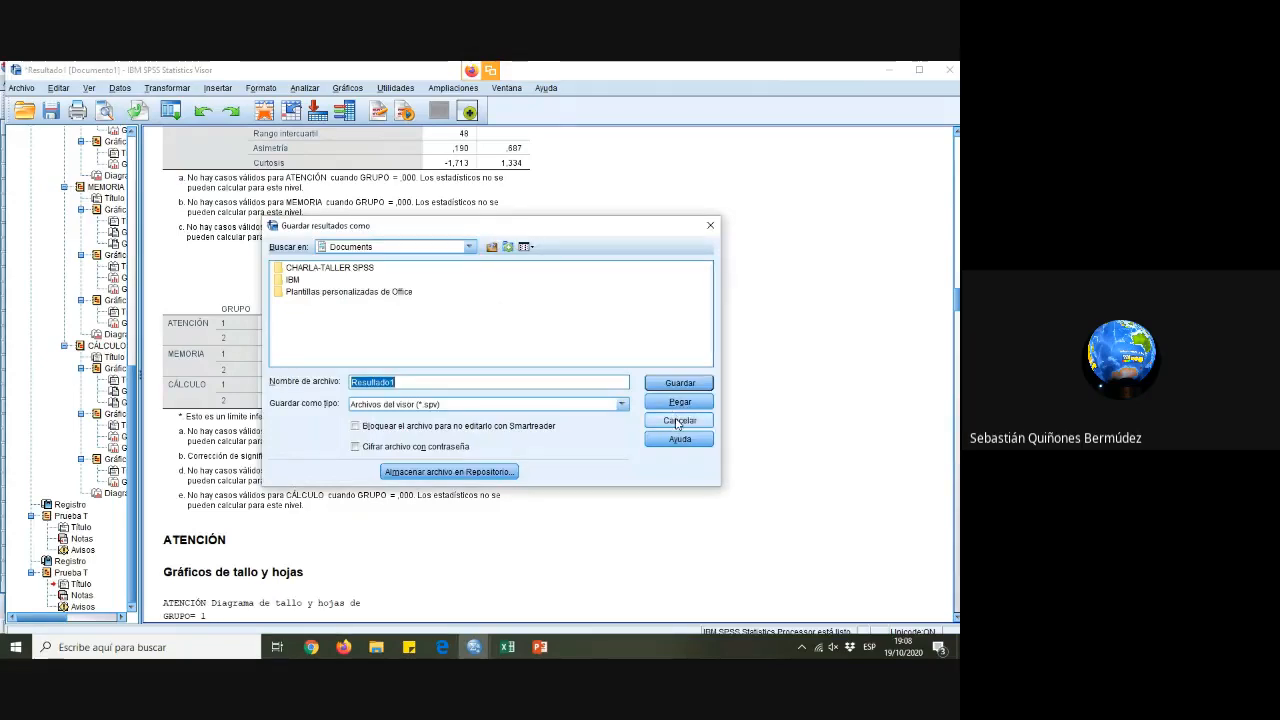
click(679, 420)
click(485, 384)
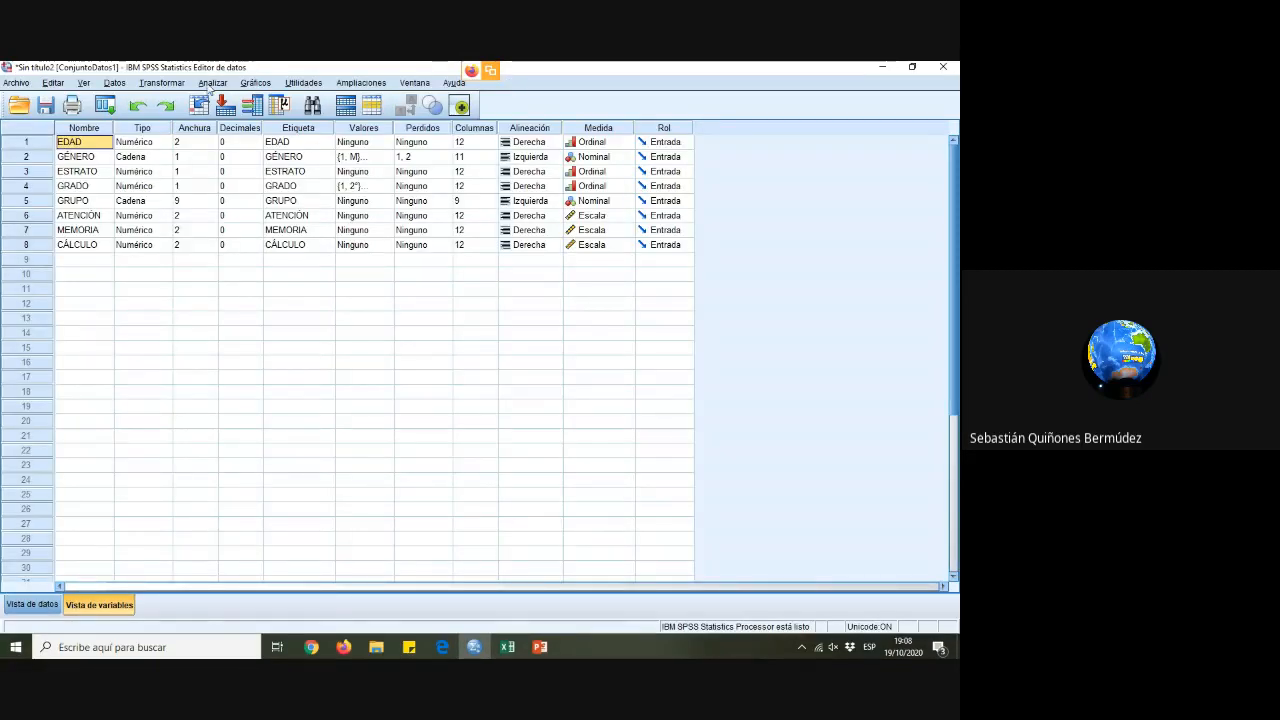
Reopen the independent-samples T test to check its test variables and grouping variable, and leave it without running
click(213, 83)
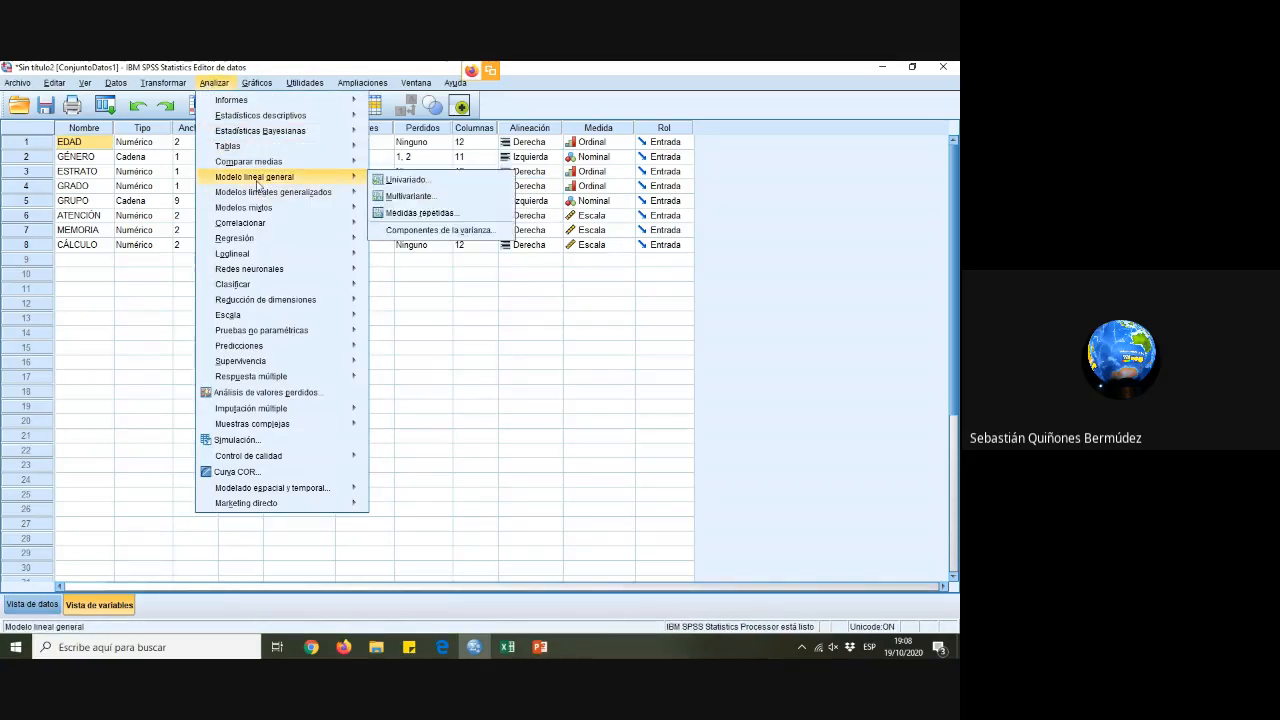
mouse_move(256, 167)
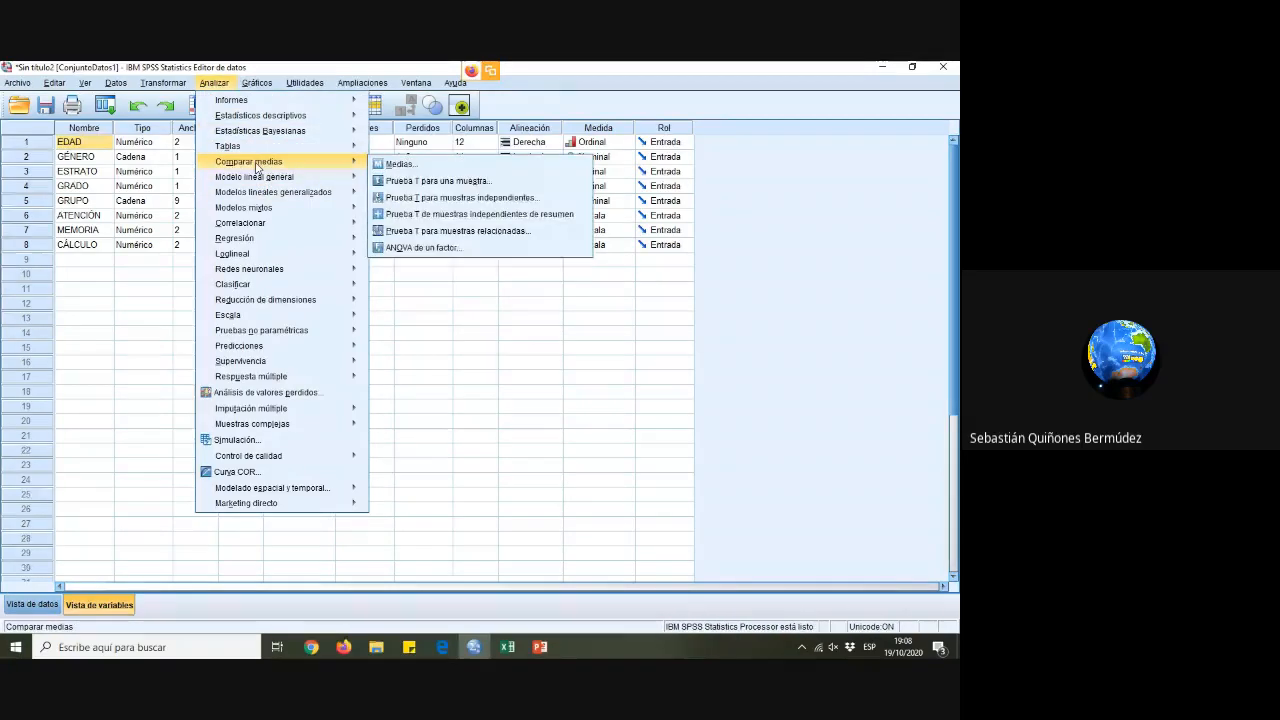
click(495, 199)
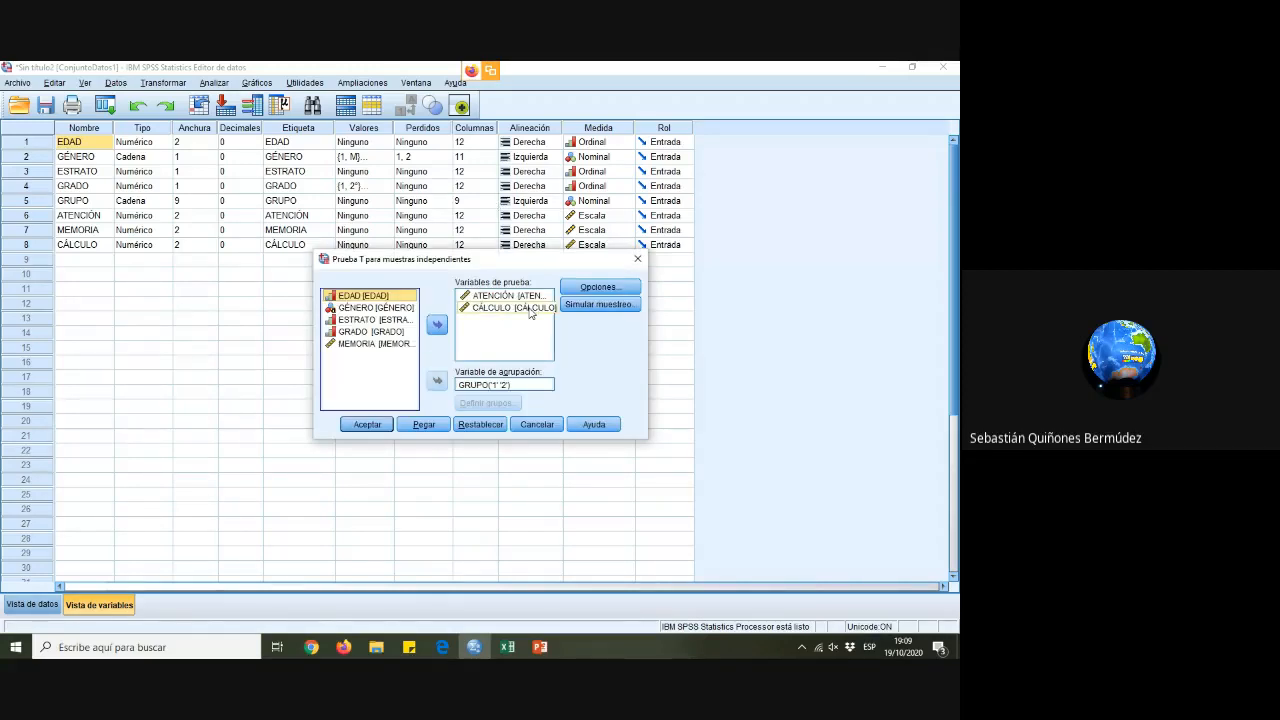
click(535, 424)
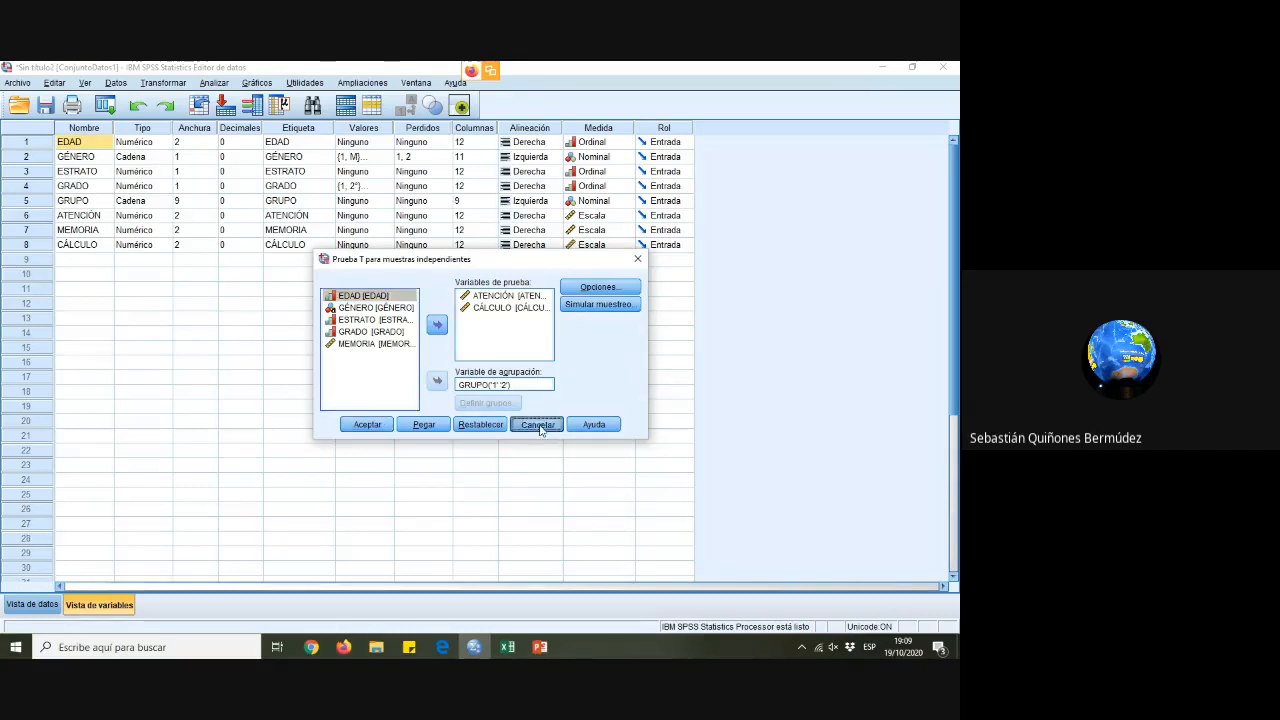
Define value labels for the values 1 and 2 of the variable GRUPO
click(91, 202)
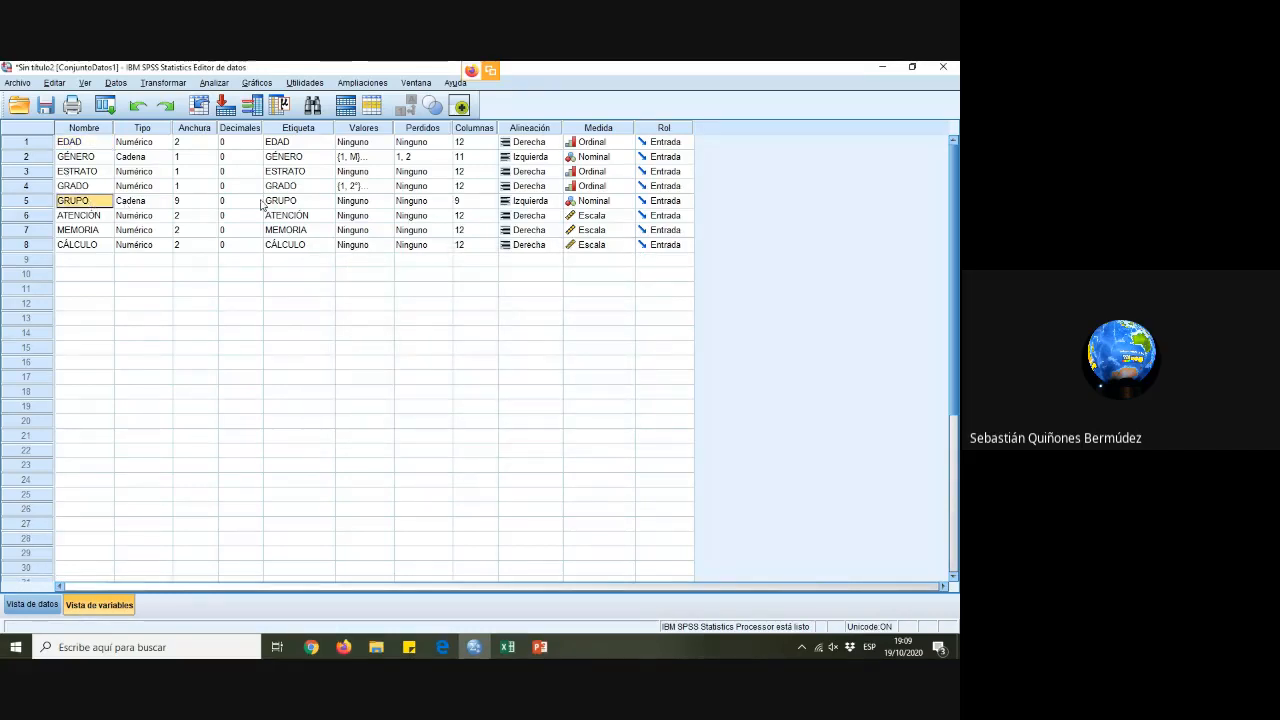
click(300, 201)
click(365, 202)
click(388, 201)
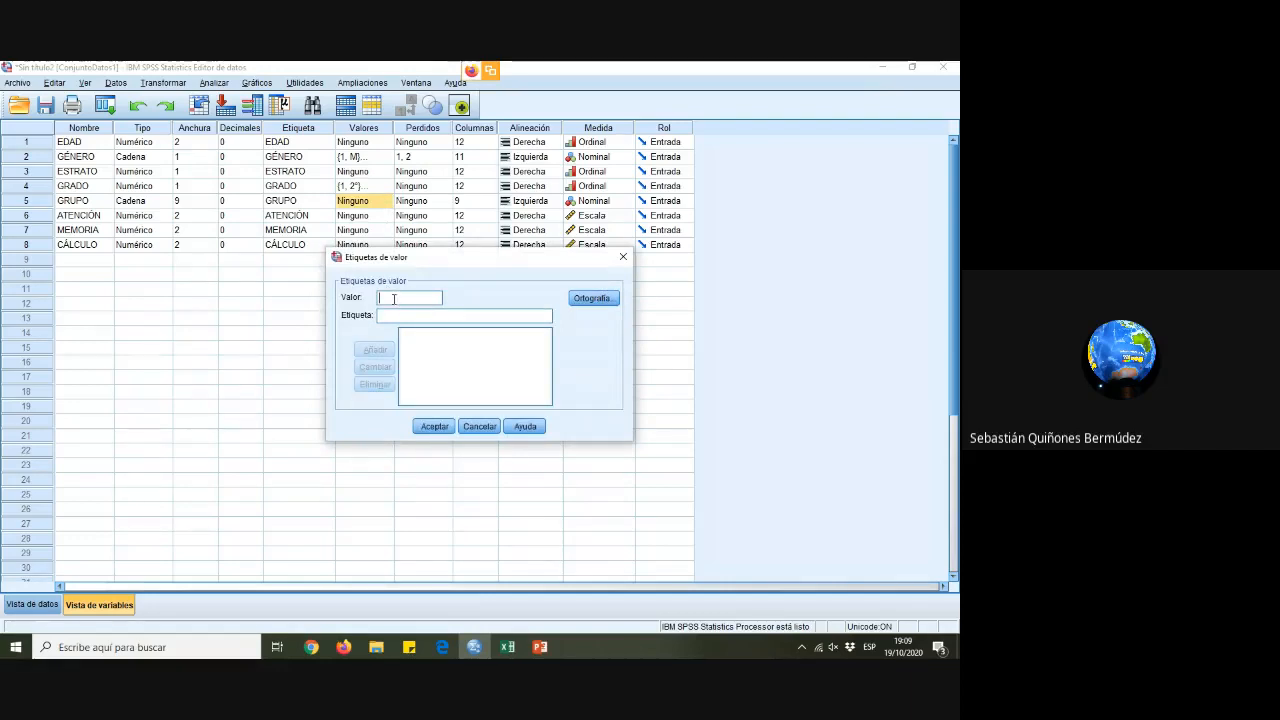
text(1)
key(Return)
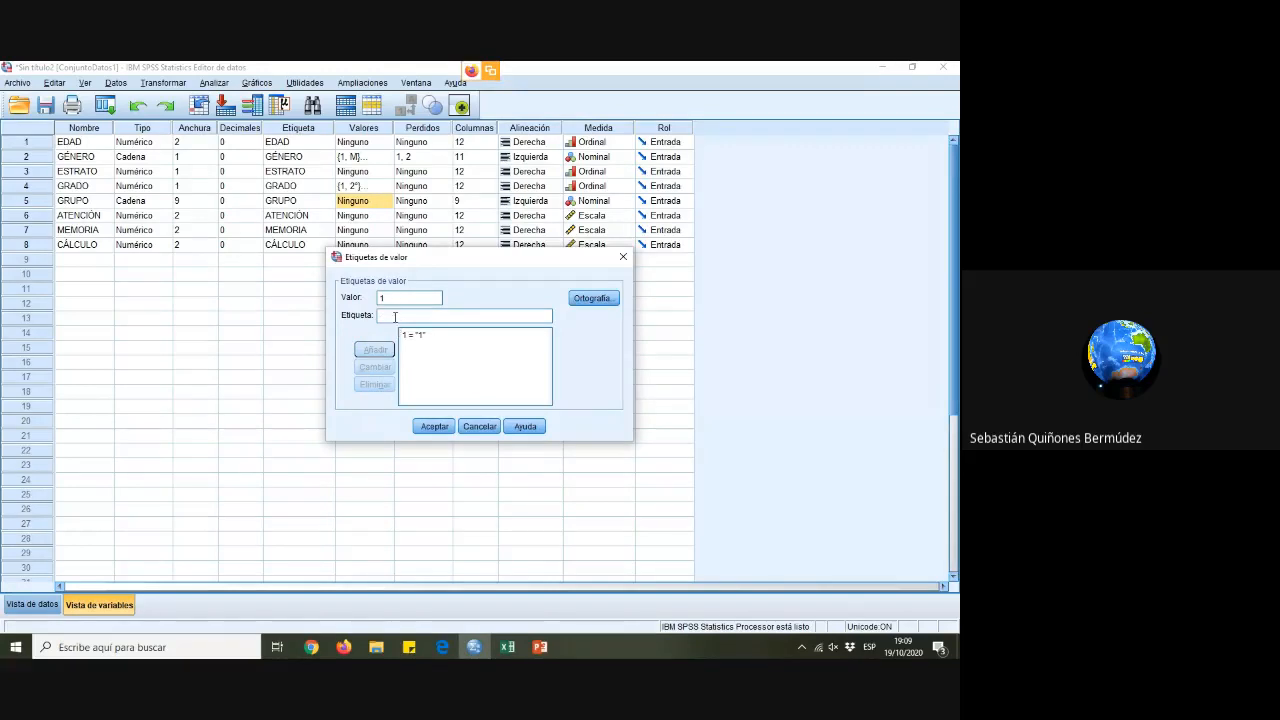
click(388, 349)
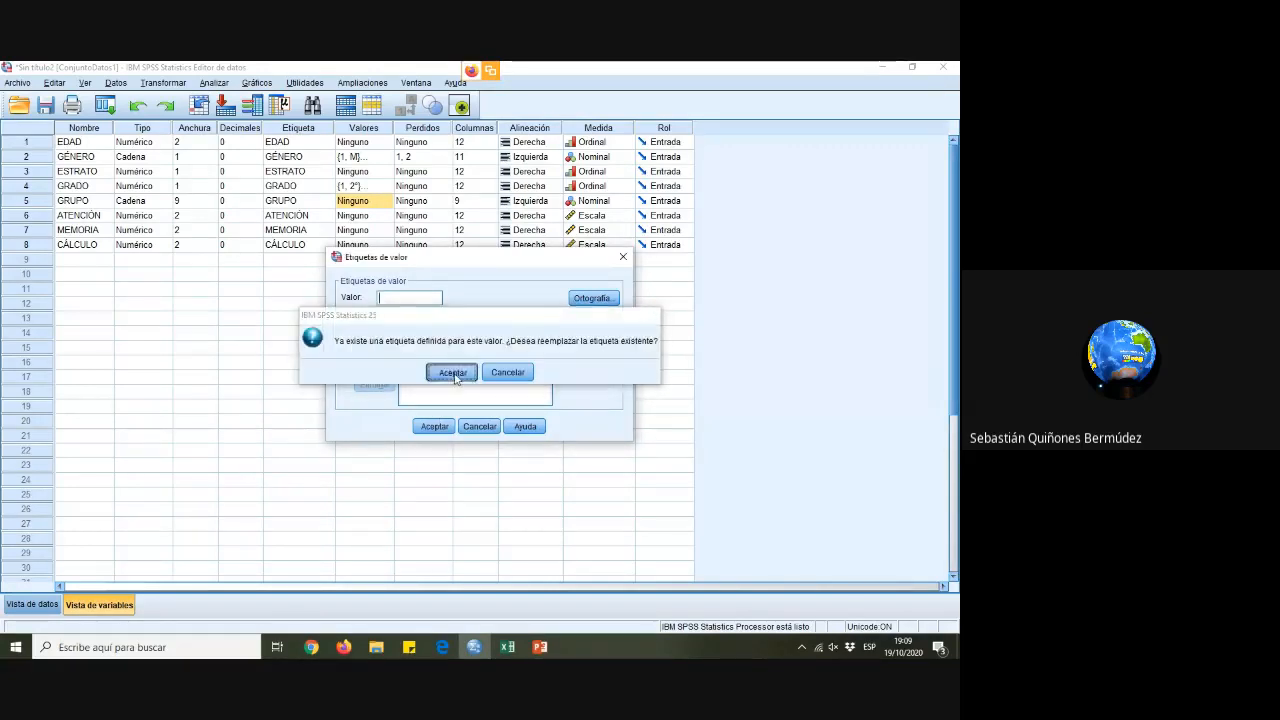
click(451, 371)
text(2)
click(374, 349)
click(434, 426)
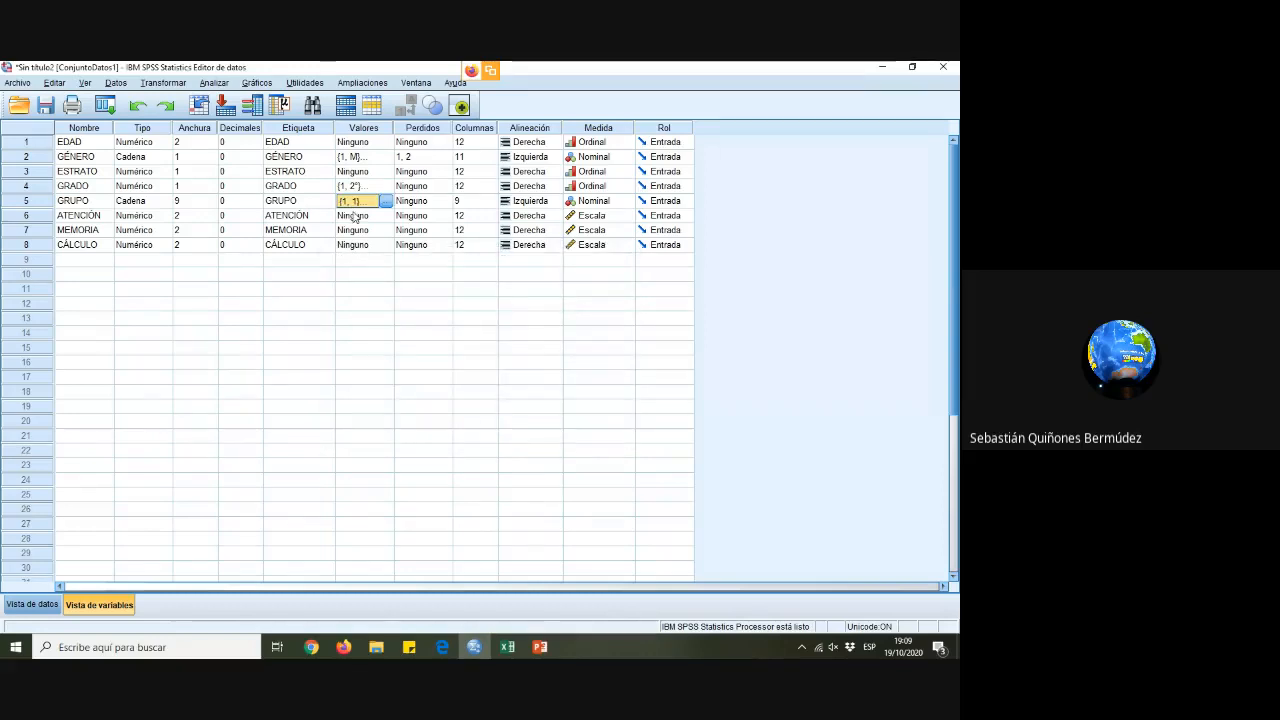
click(214, 83)
mouse_move(283, 116)
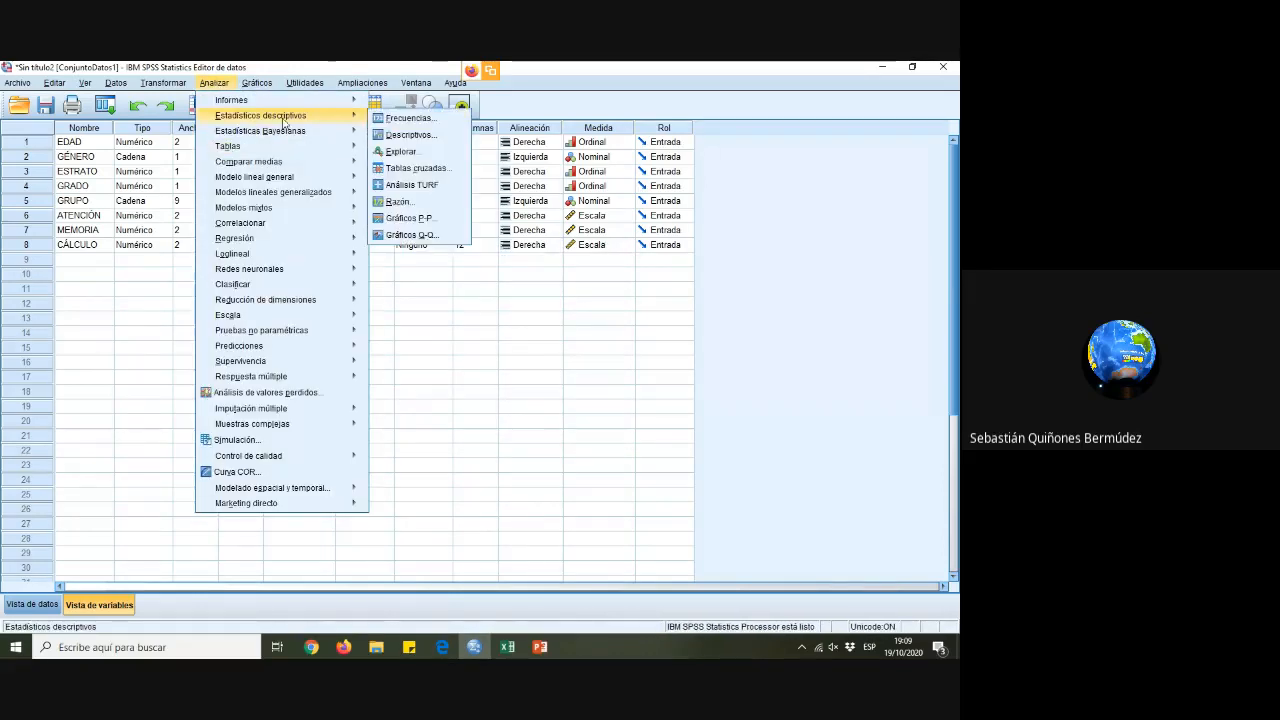
click(418, 160)
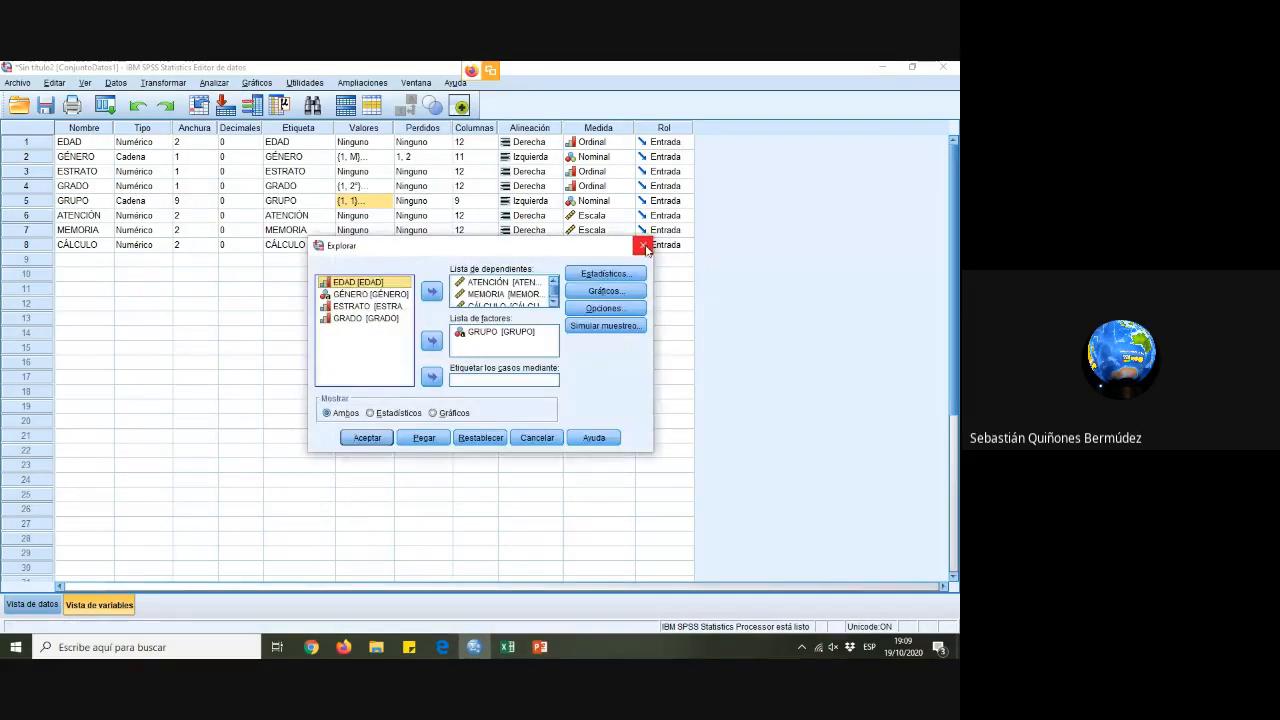
click(643, 246)
Try the independent-samples T test on ATENCIÓN and CÁLCULO grouped by GRUPO with the existing group definition
click(214, 83)
mouse_move(250, 161)
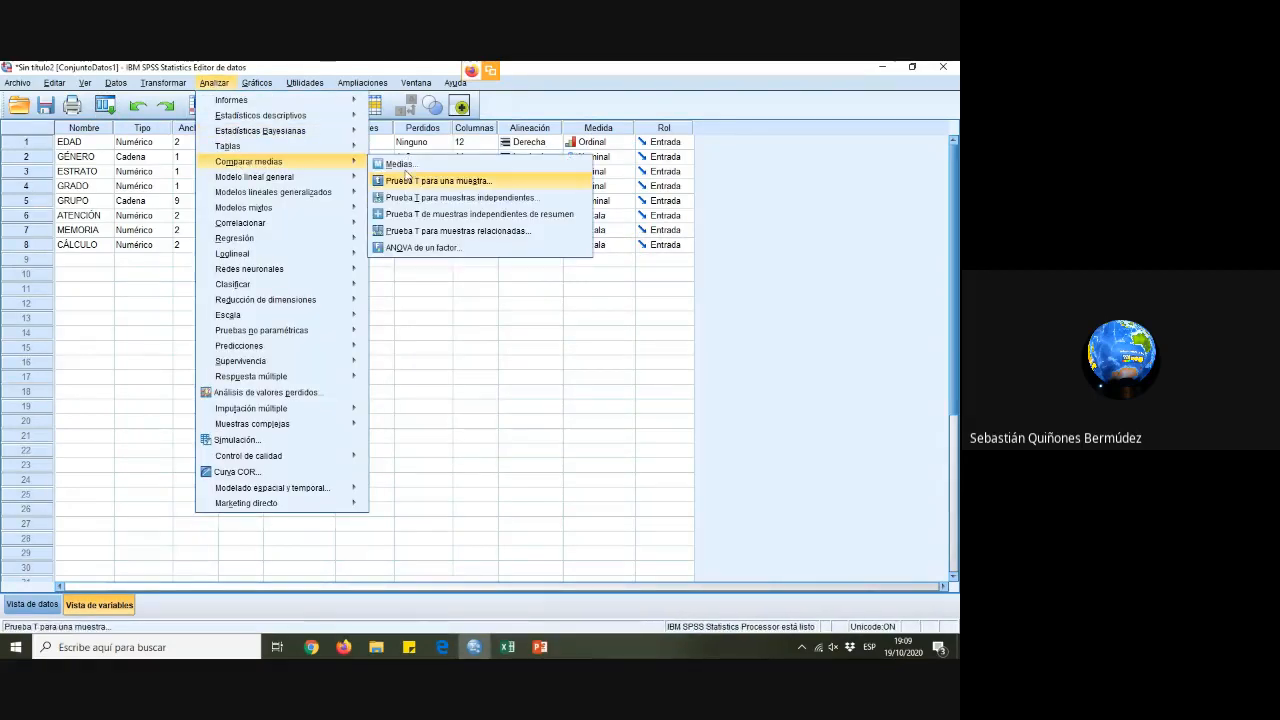
click(473, 202)
click(376, 428)
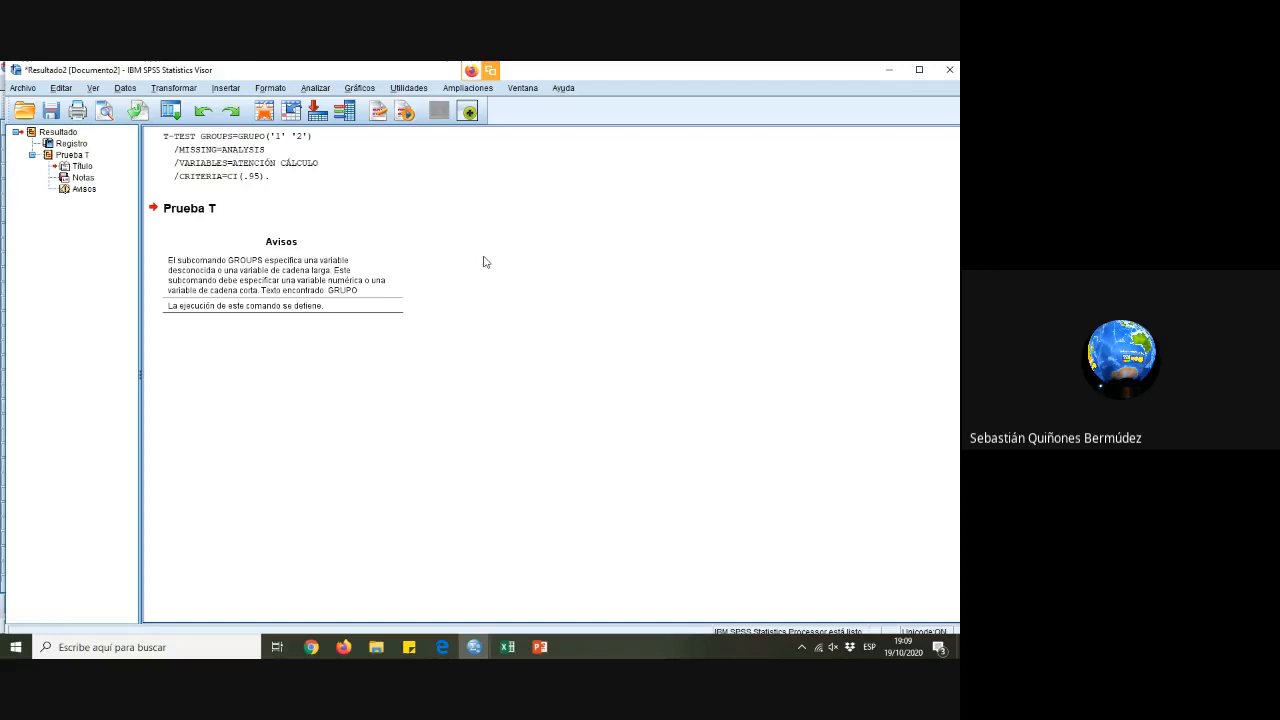
Return to the data editor and change the variable type of GRUPO to Numérico, accepting the loss of some value labels
mouse_move(474, 647)
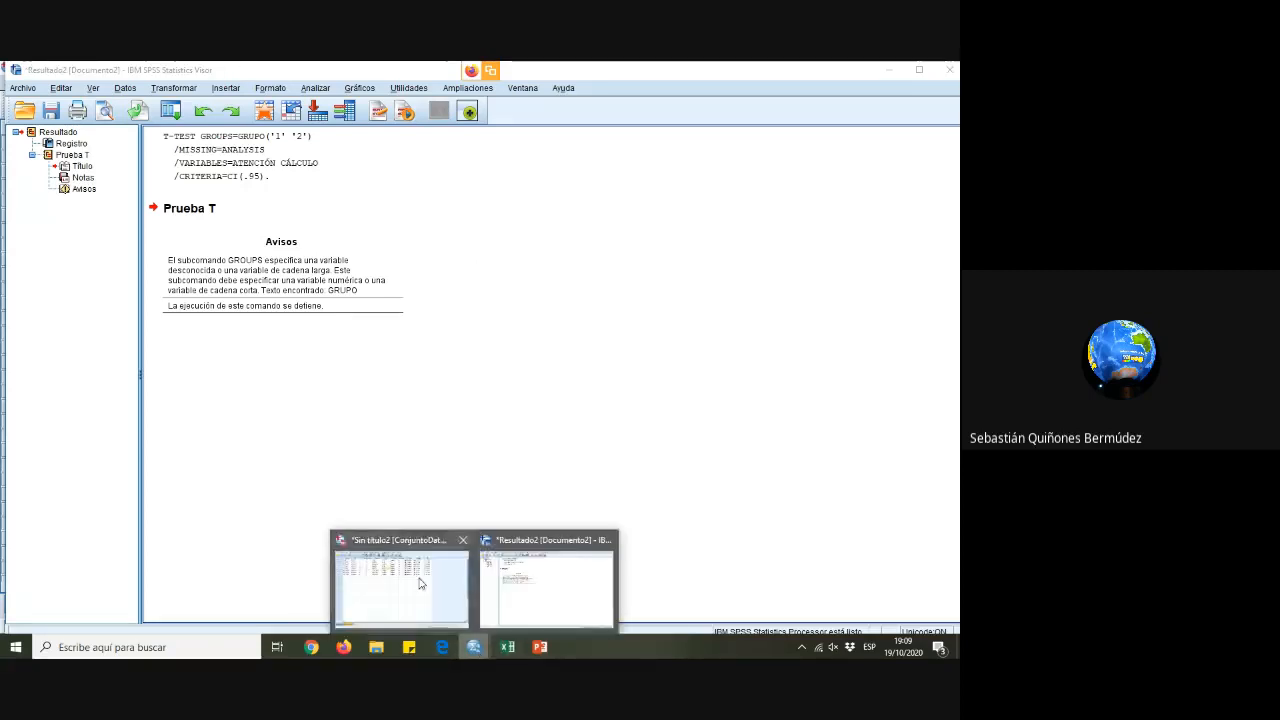
click(406, 584)
click(90, 201)
click(133, 202)
click(165, 204)
click(327, 268)
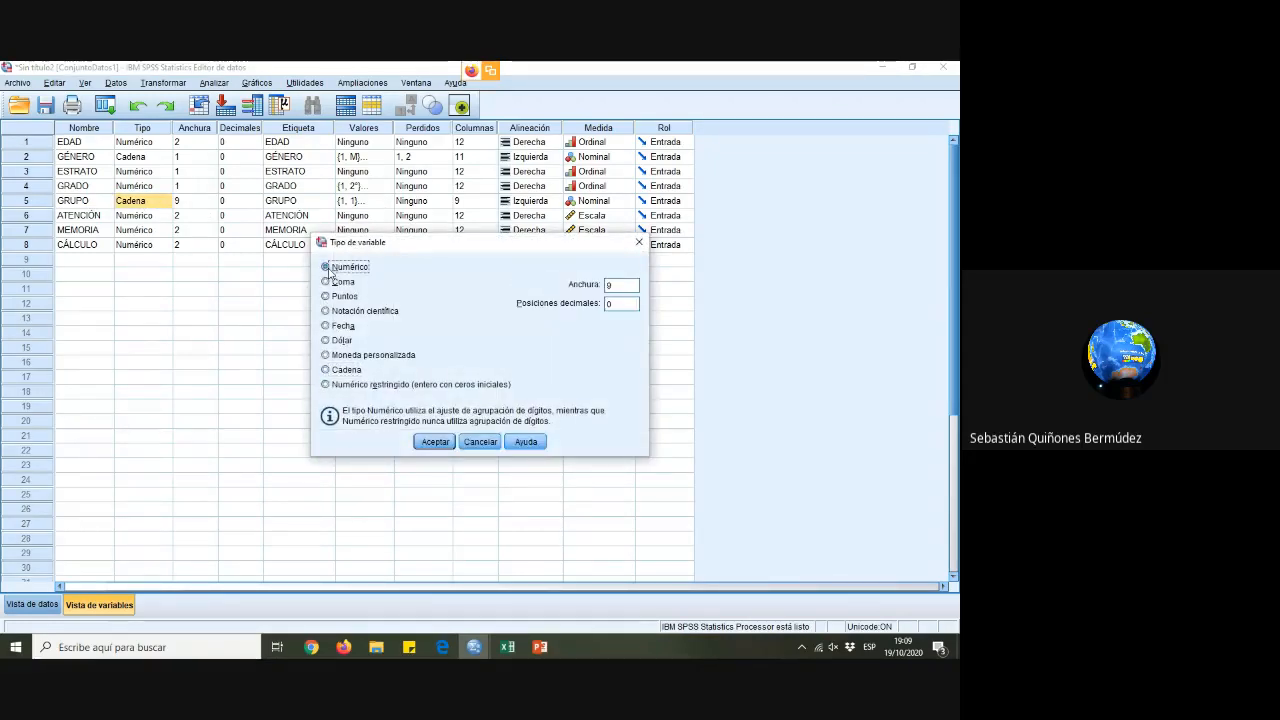
click(435, 442)
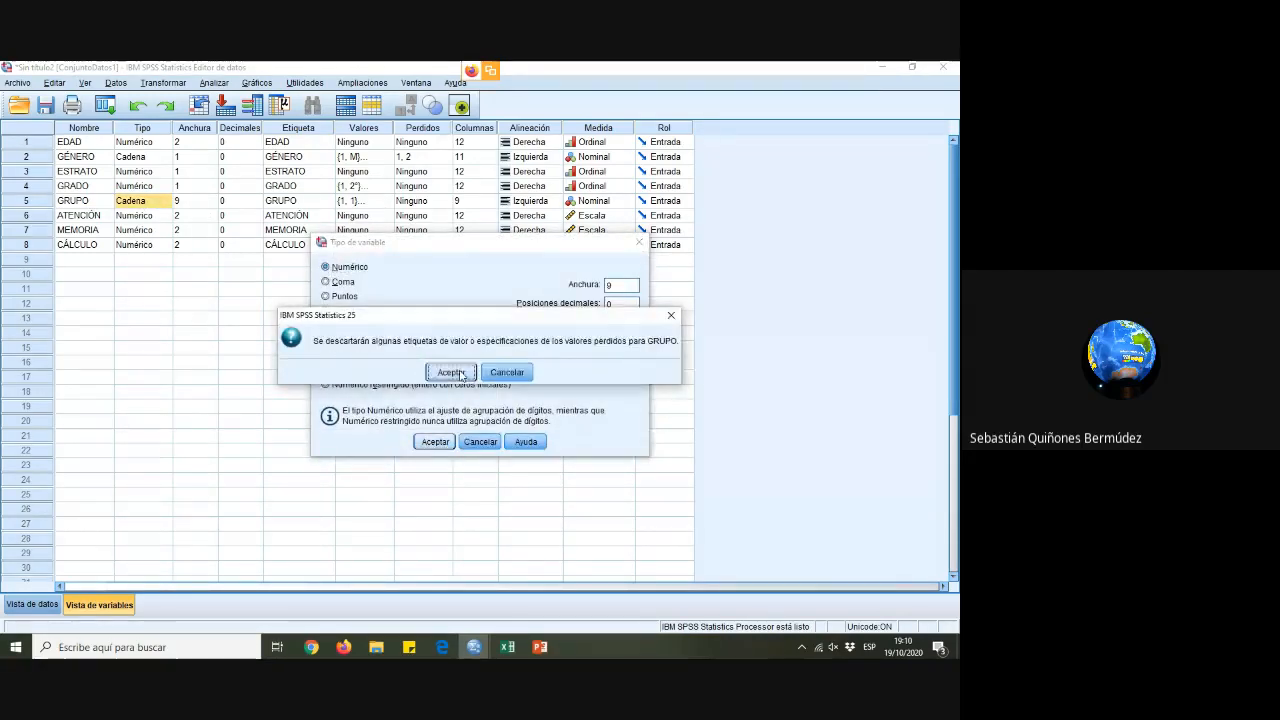
click(450, 372)
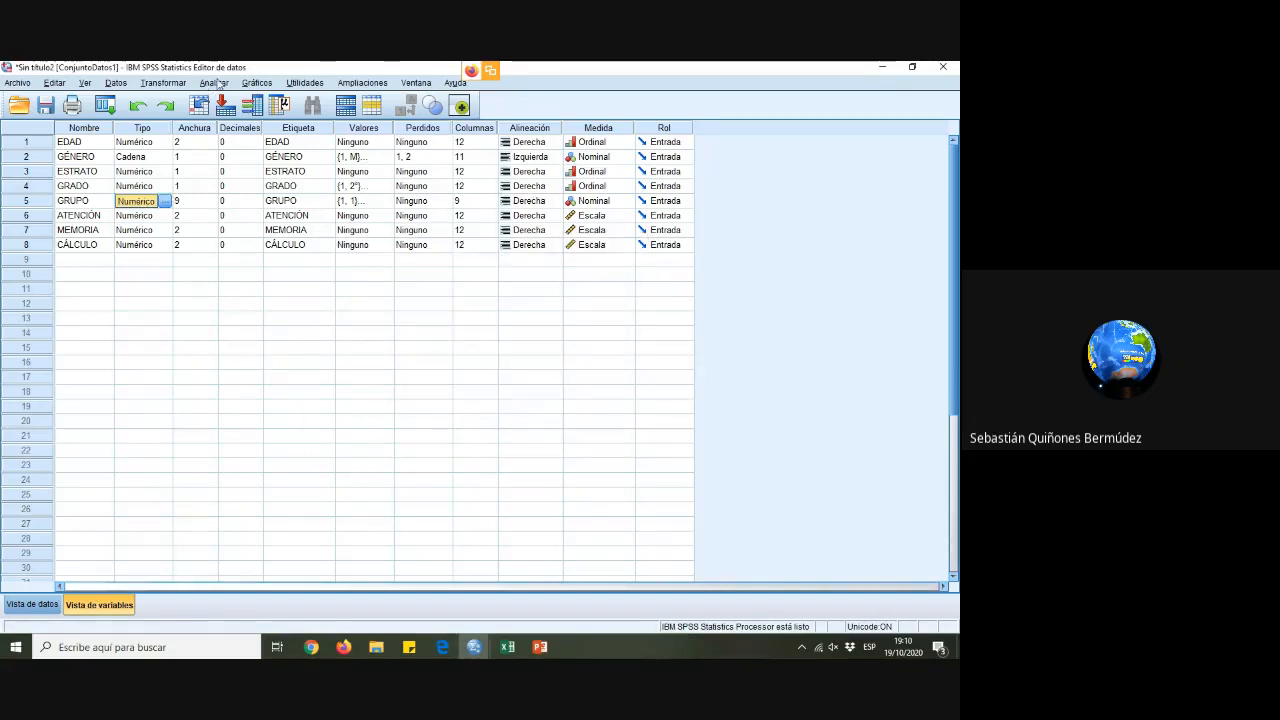
Try the independent-samples T test with GRUPO as a numeric variable, and discard the output viewer Resultado2 without saving
click(214, 82)
mouse_move(250, 166)
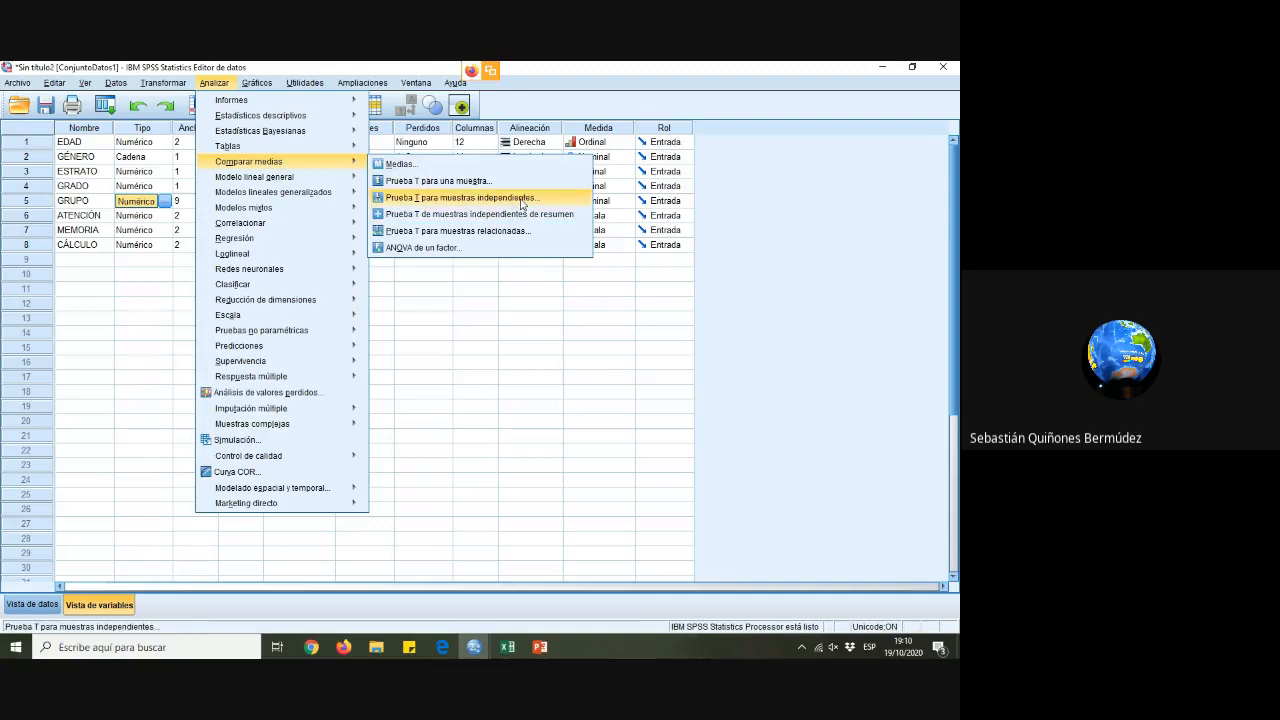
click(460, 197)
click(367, 424)
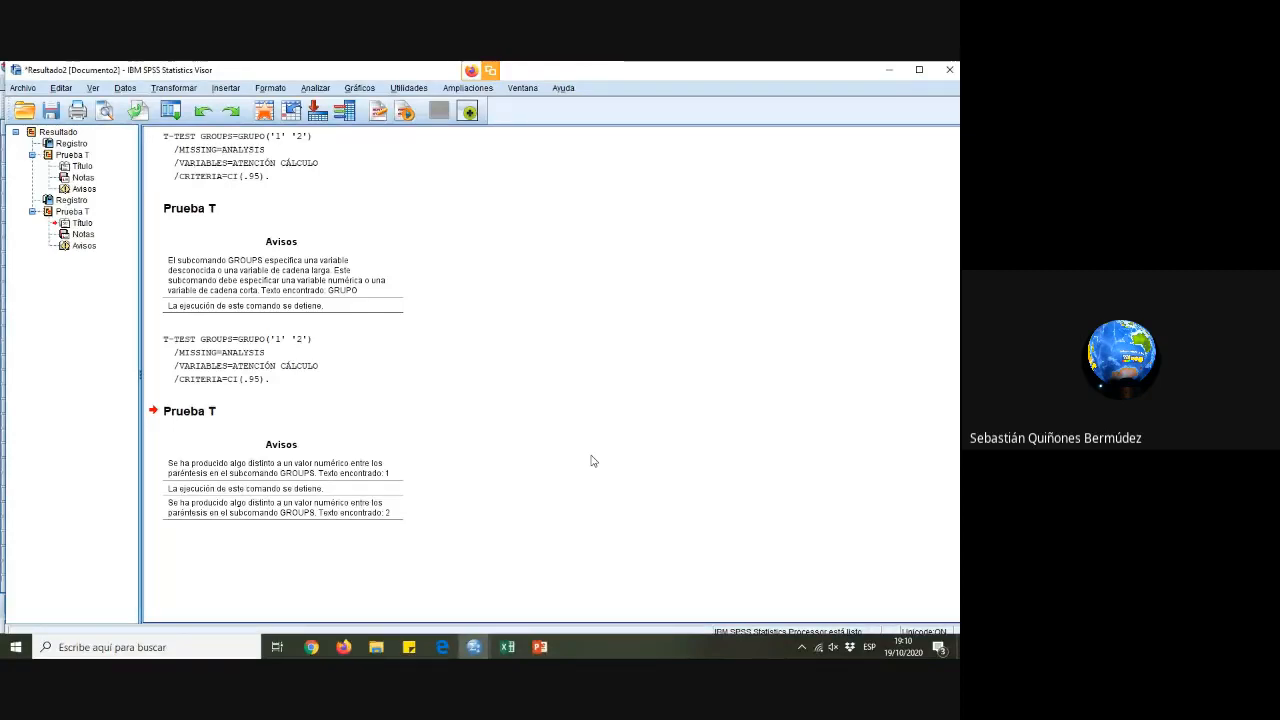
click(949, 69)
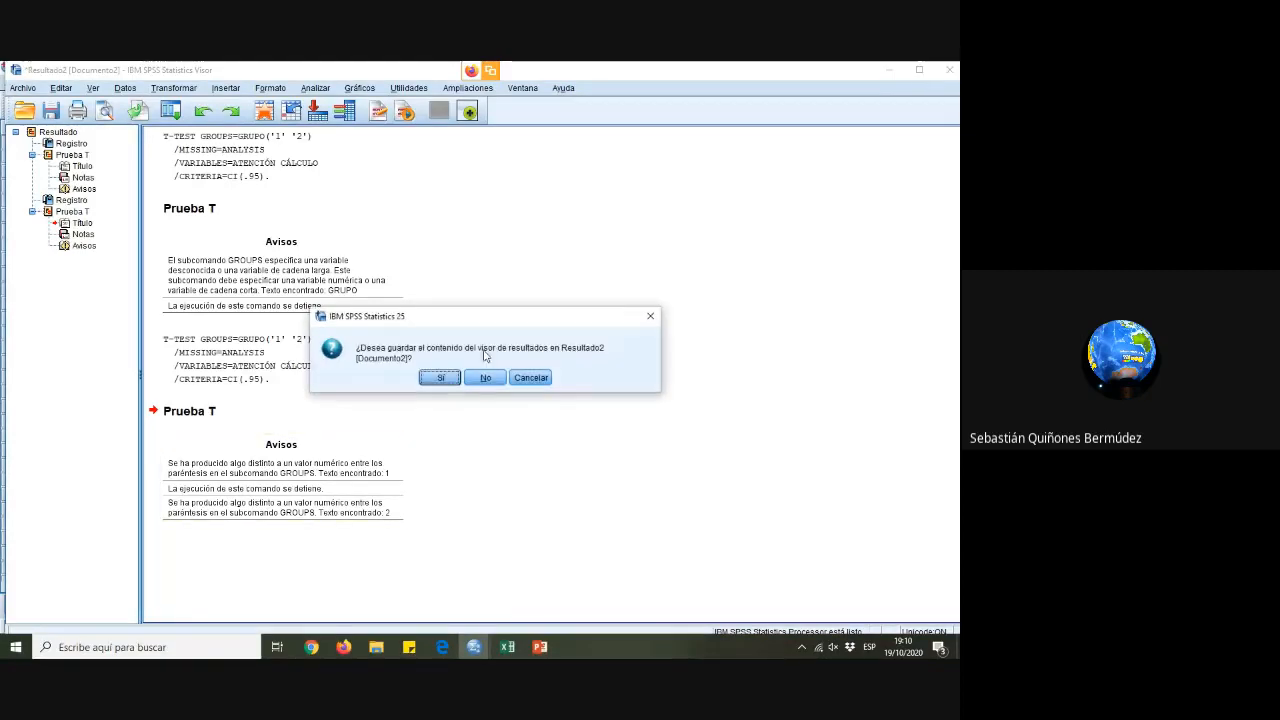
click(485, 377)
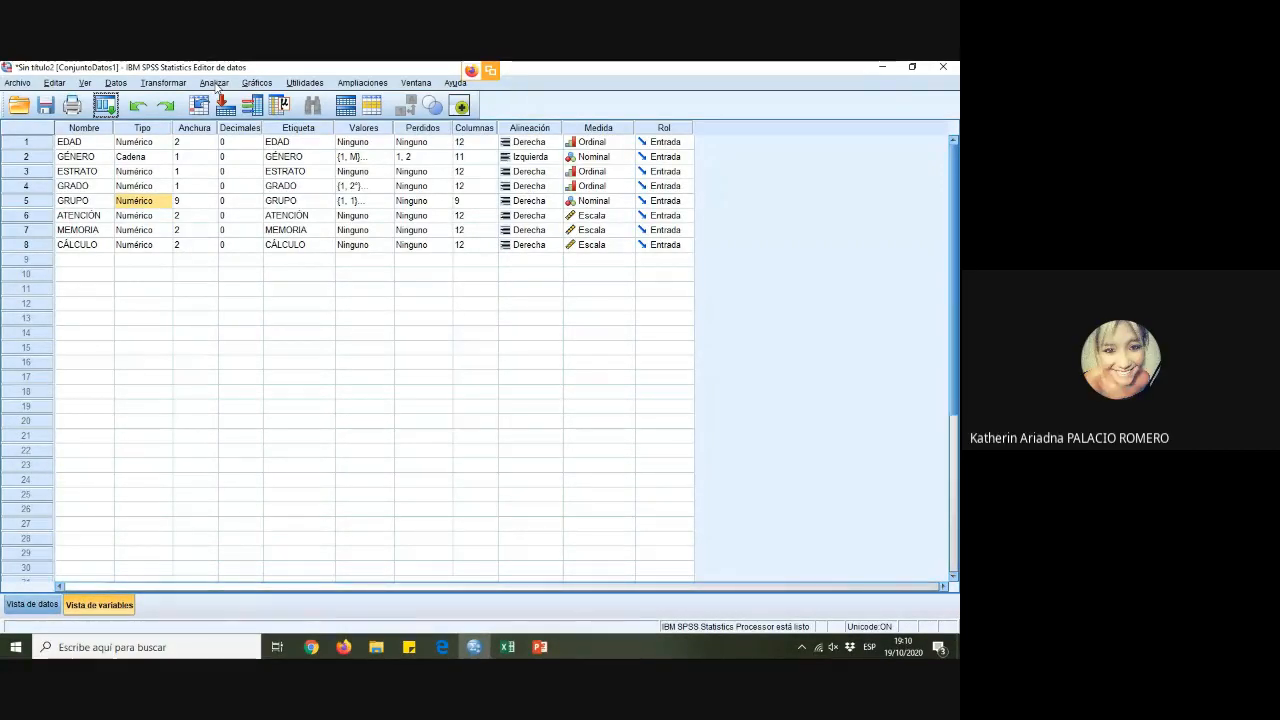
Open the independent-samples T test and check that ATENCIÓN and CÁLCULO are the test variables
click(214, 83)
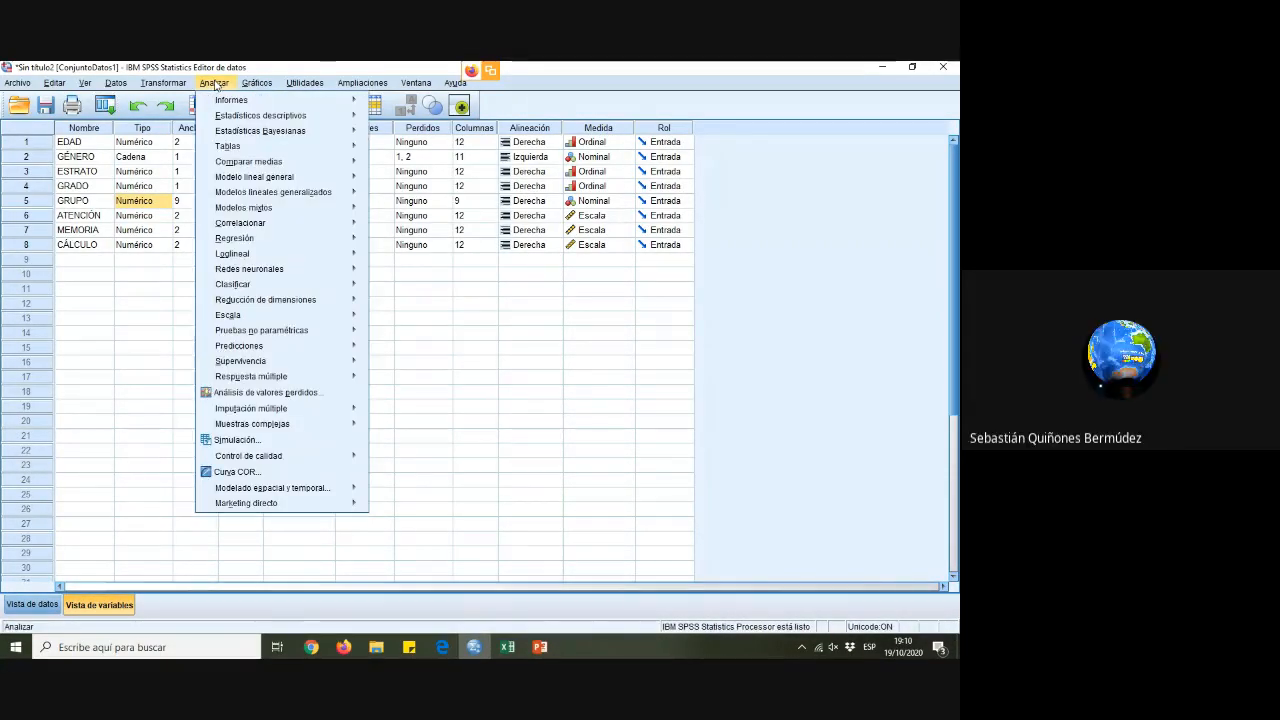
mouse_move(270, 168)
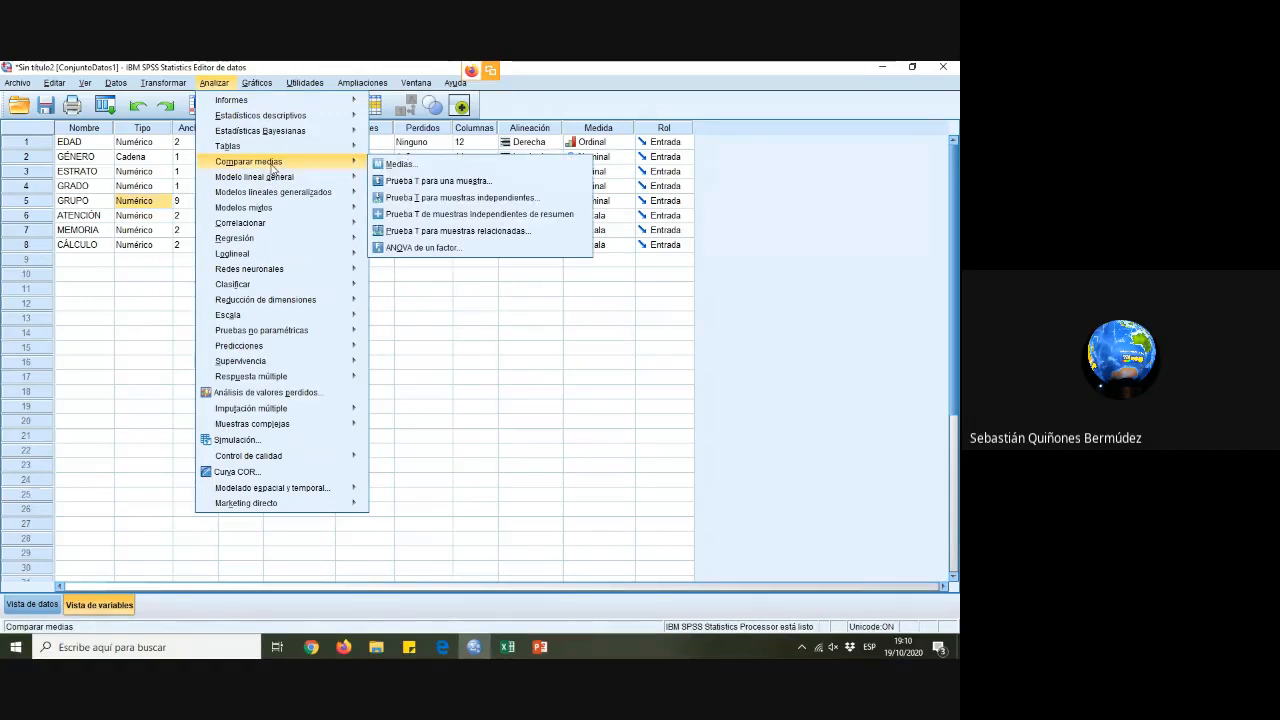
click(511, 203)
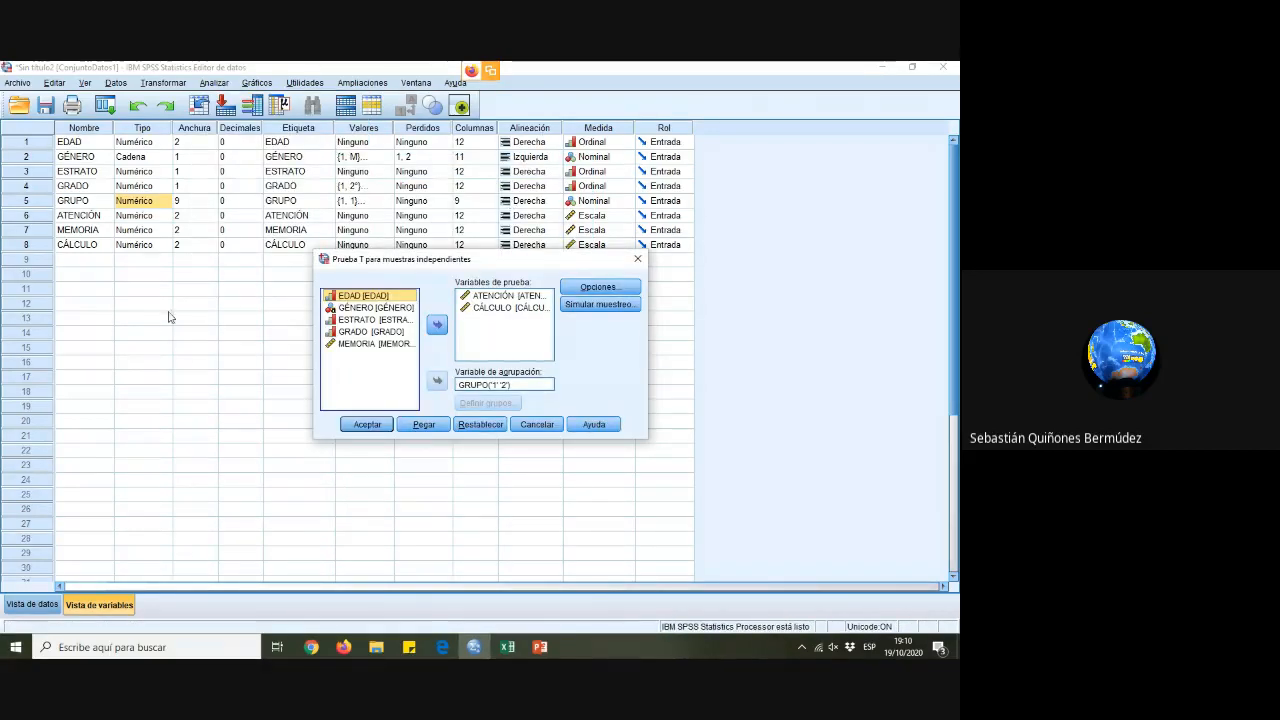
click(512, 296)
click(515, 308)
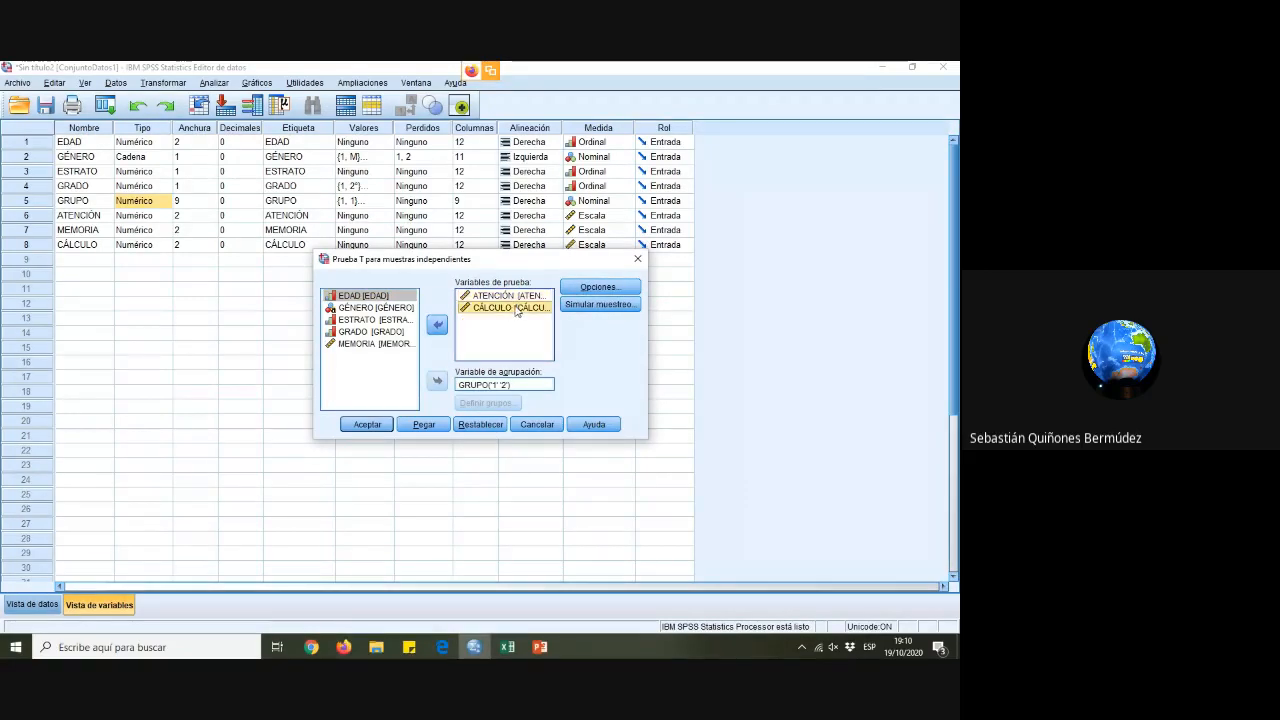
click(524, 297)
click(526, 309)
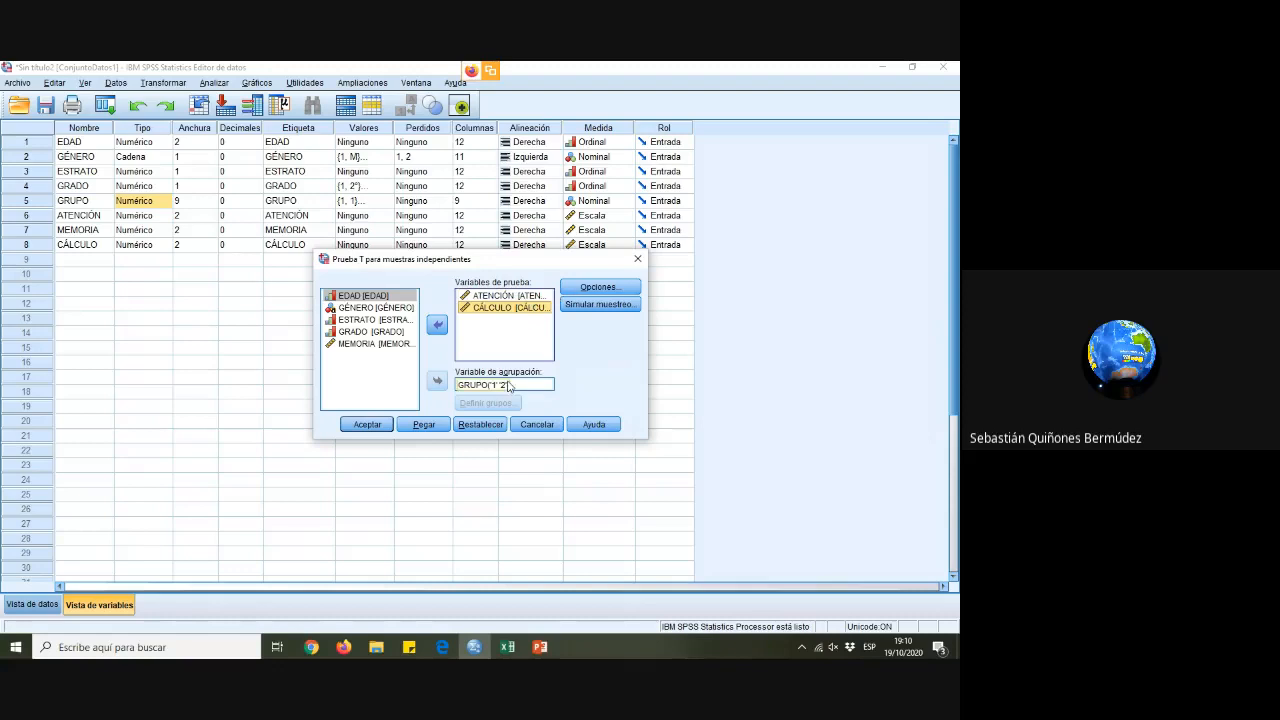
Redefine the groups of the grouping variable GRUPO as 1 and 2, and run the T test
click(503, 388)
click(503, 399)
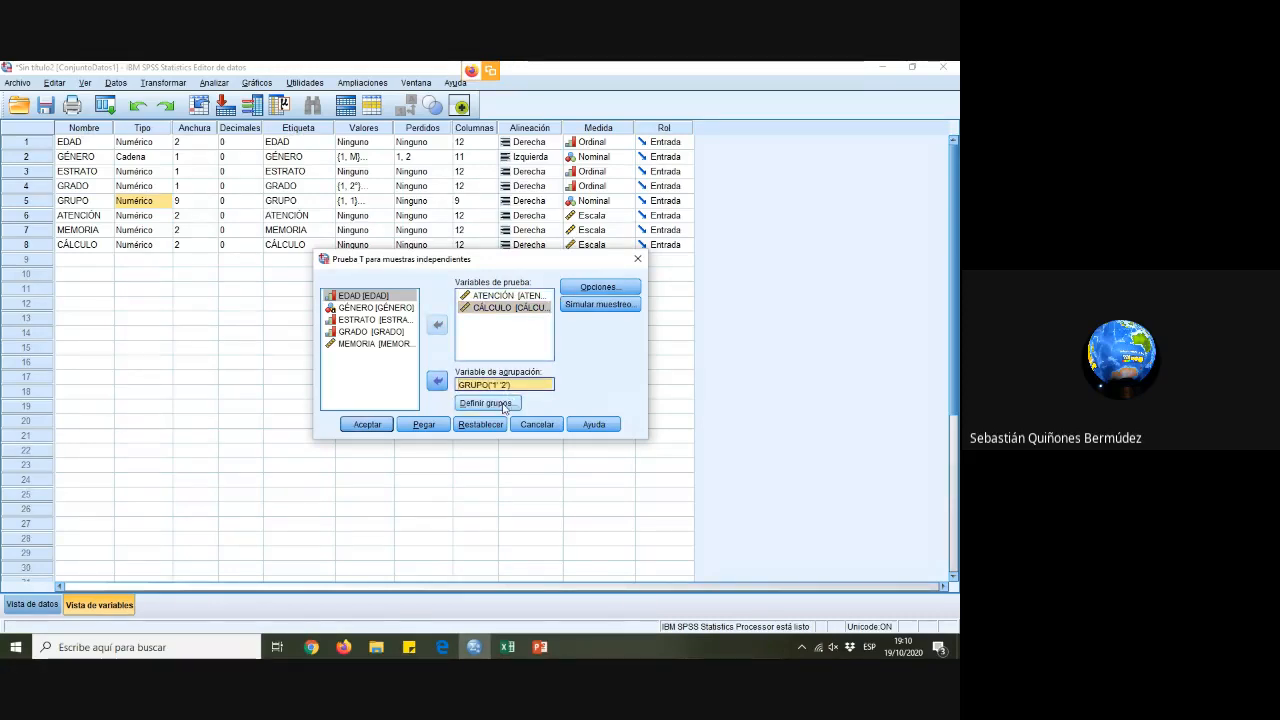
click(509, 330)
text(1)
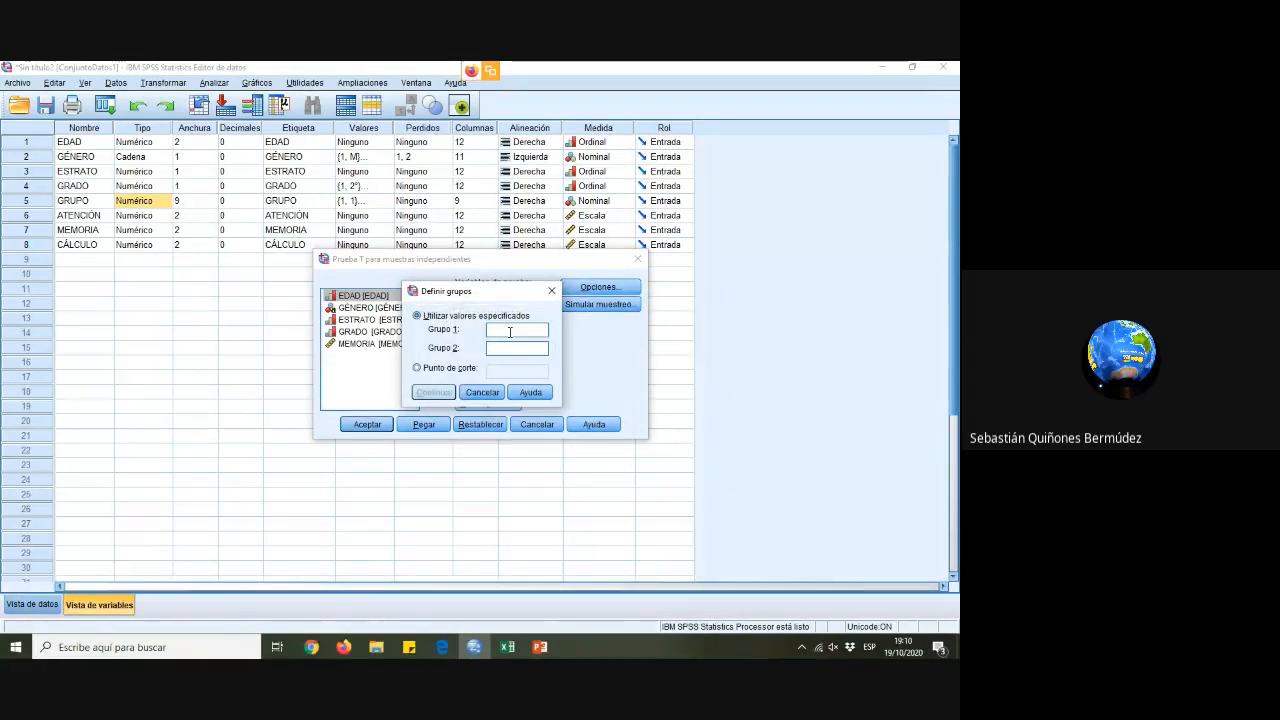
click(516, 350)
text(2)
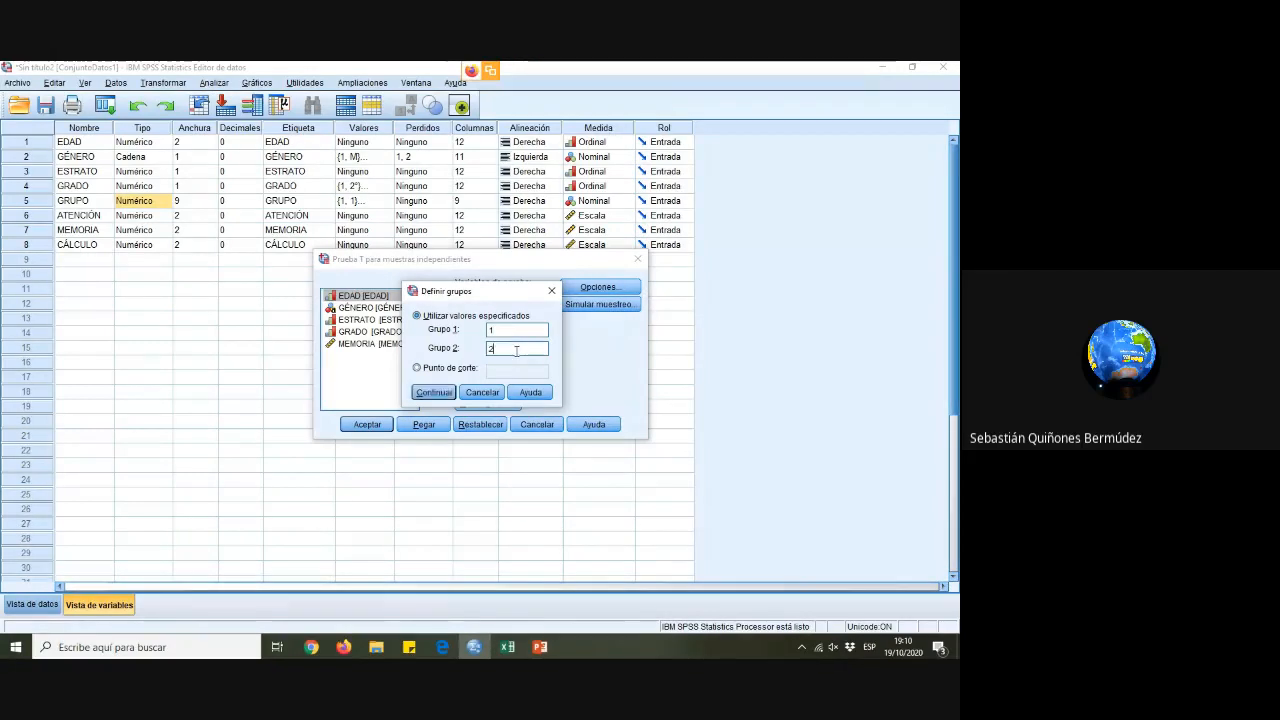
click(434, 392)
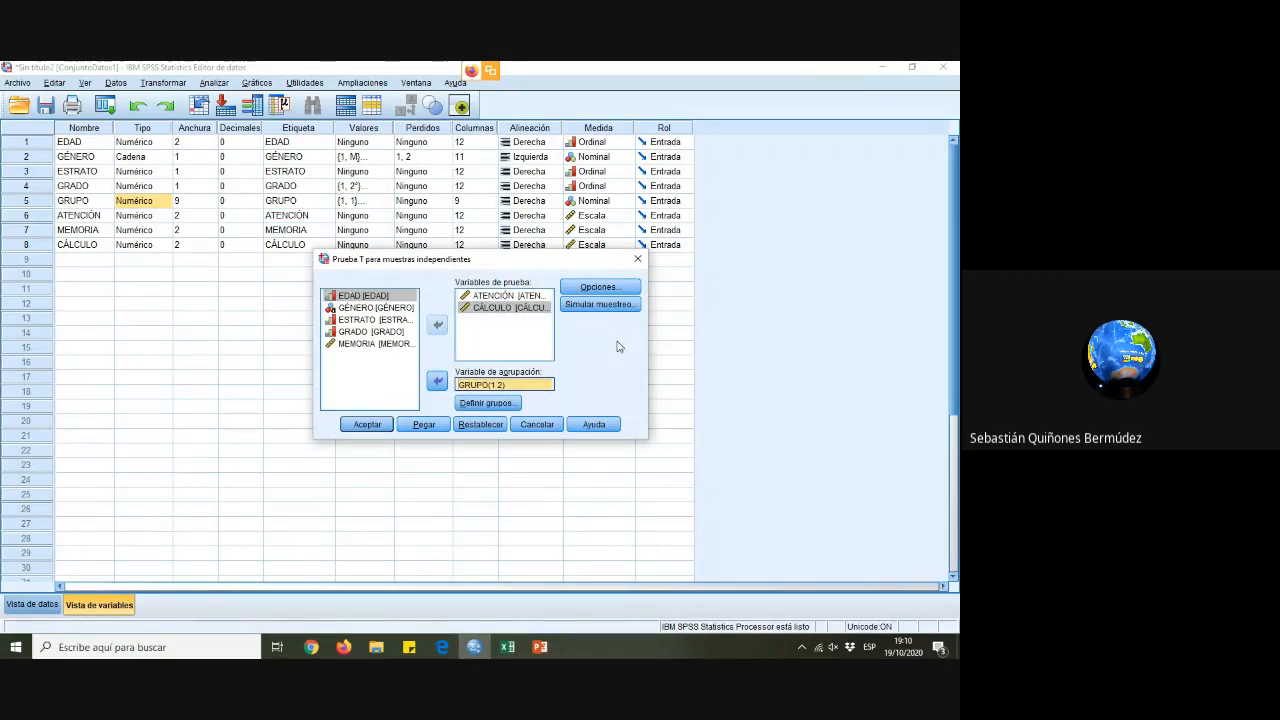
click(368, 424)
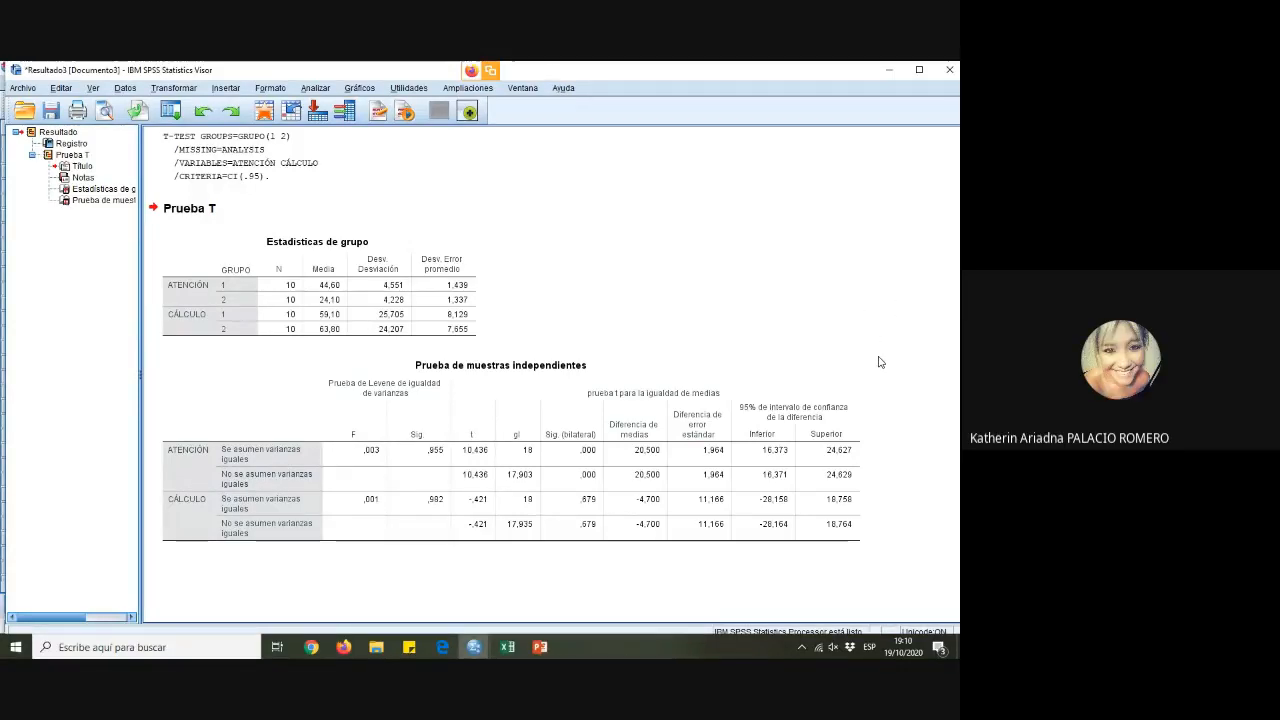
drag(793, 75, 789, 78)
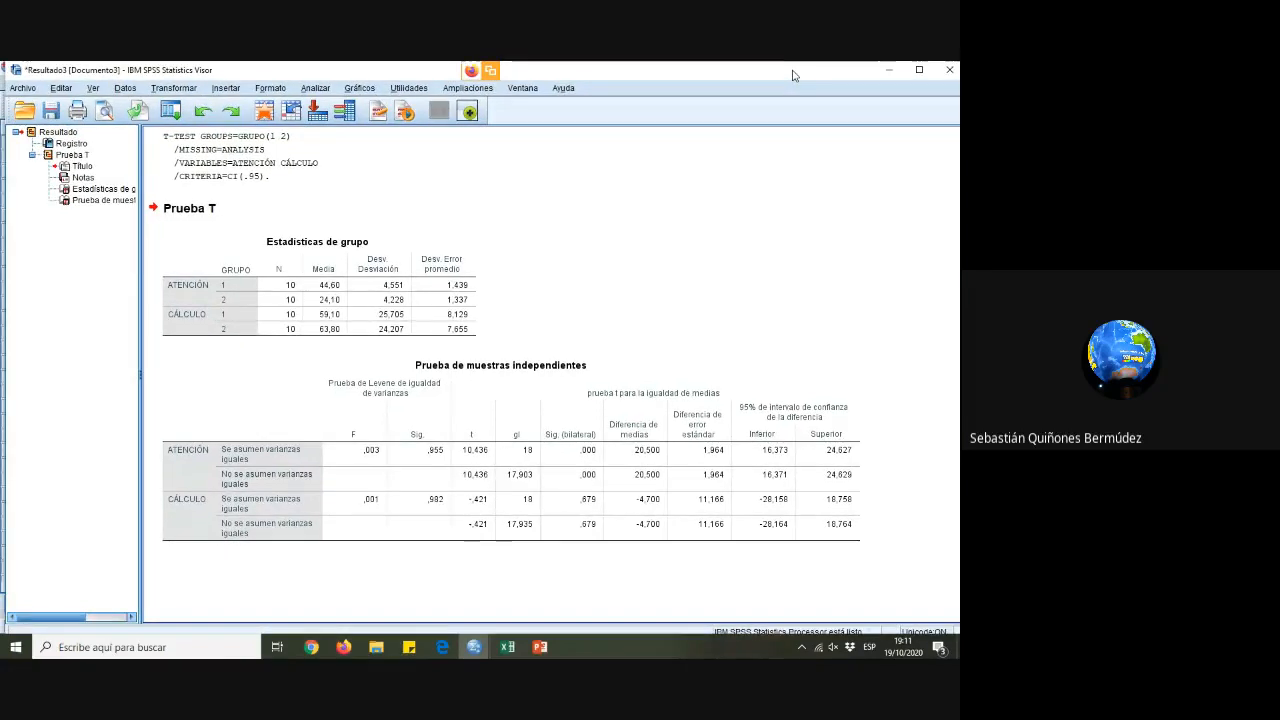
Maximize the output viewer, switch to the PowerPoint presentation and select the two 0.05 criterion lines on slide 3
click(915, 73)
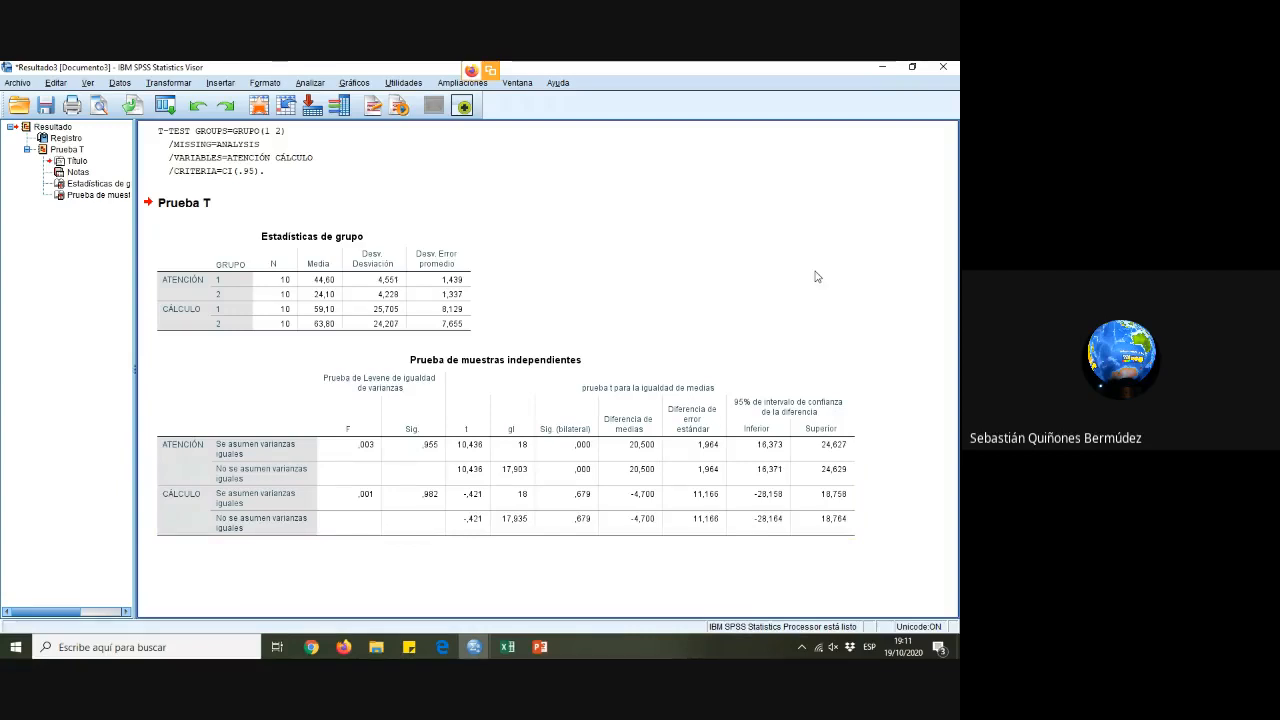
click(539, 647)
click(493, 332)
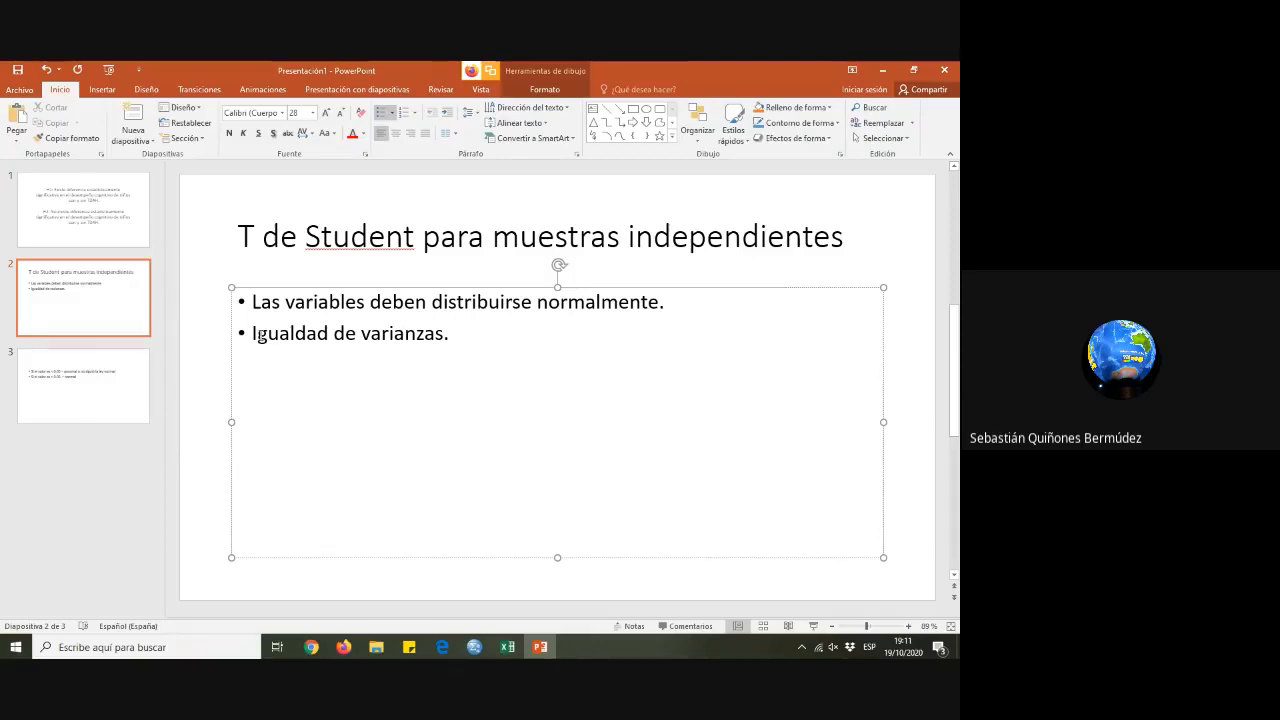
click(68, 385)
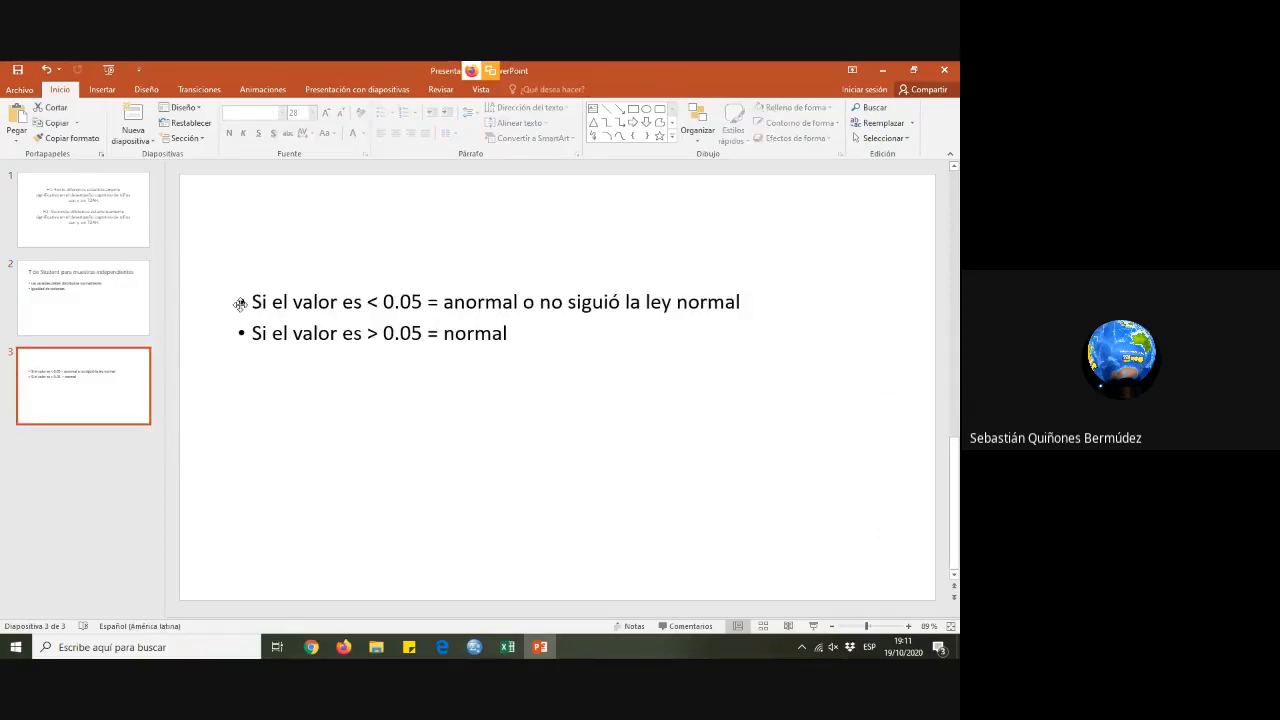
drag(254, 302, 557, 330)
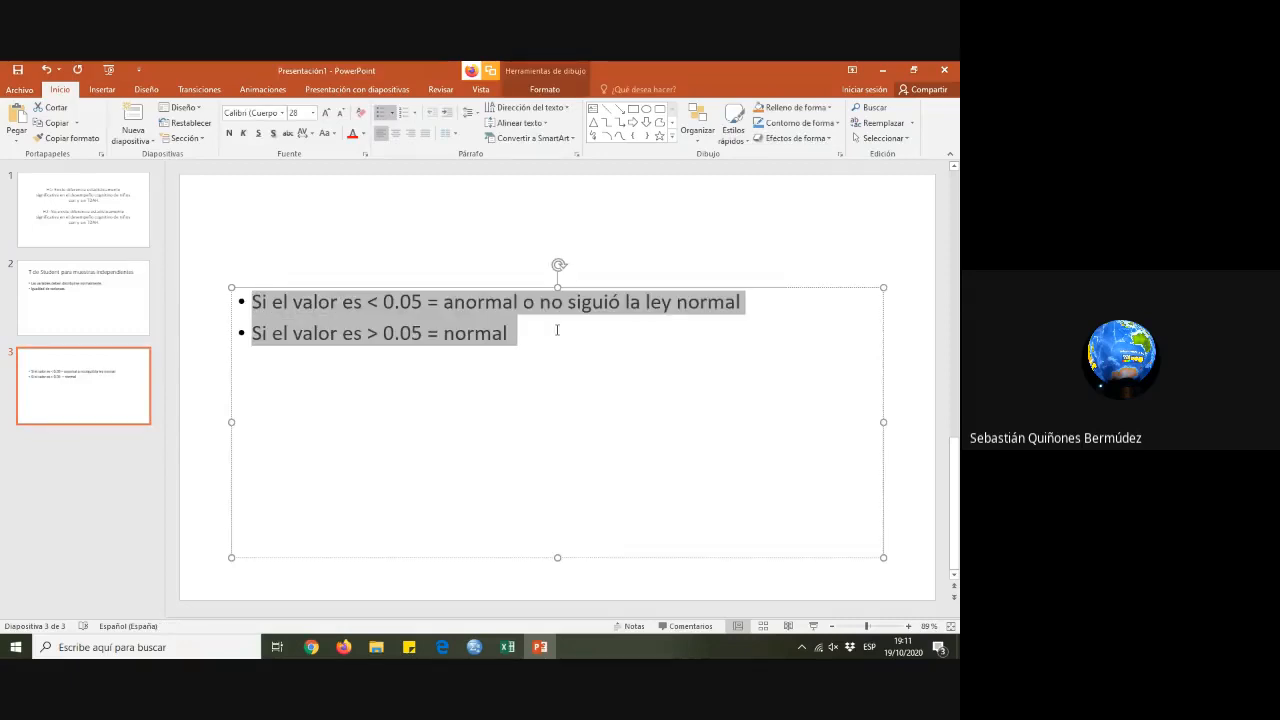
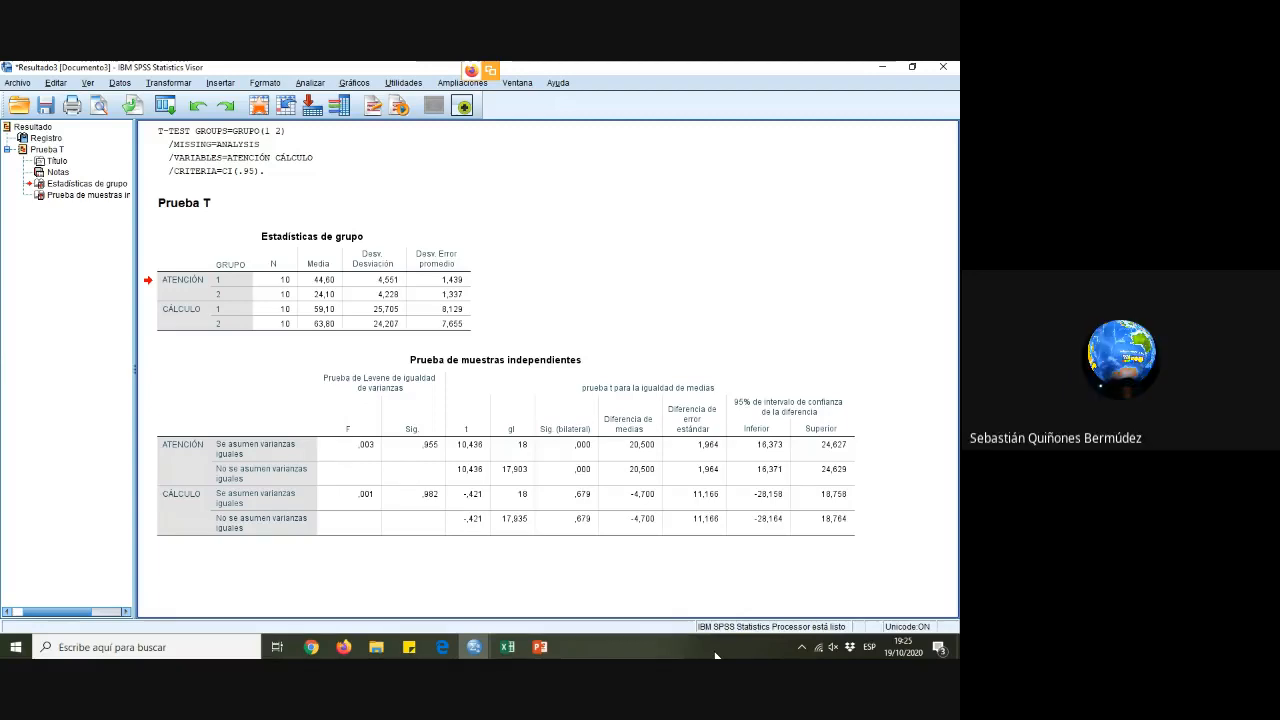
Switch between slide 2 of the PowerPoint presentation and the SPSS output to compare the variance criteria with the T test results
click(540, 647)
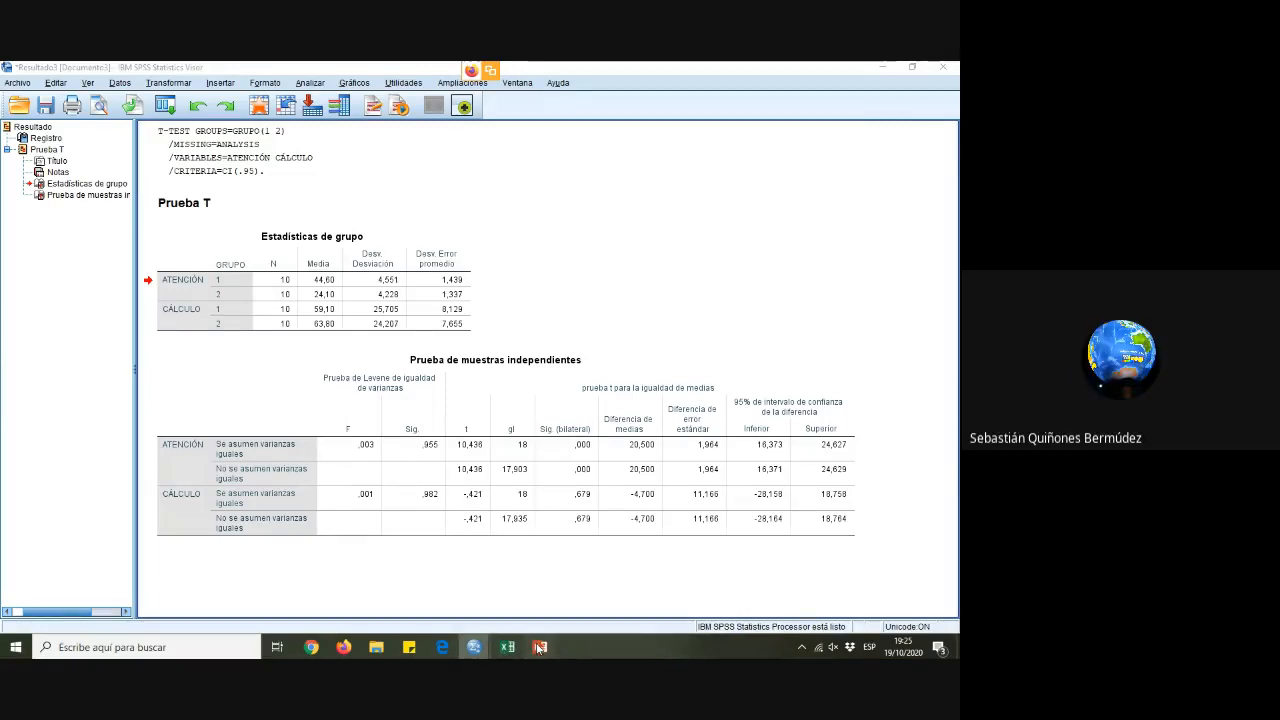
click(100, 292)
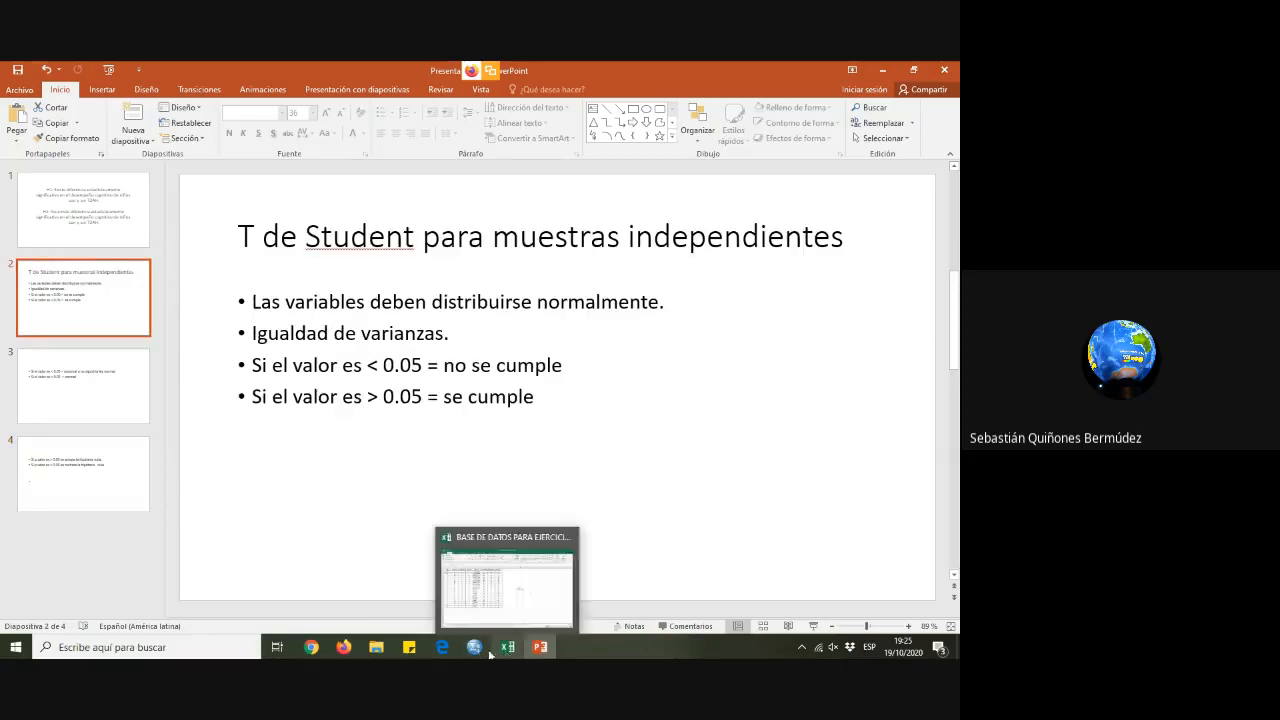
mouse_move(475, 652)
click(571, 591)
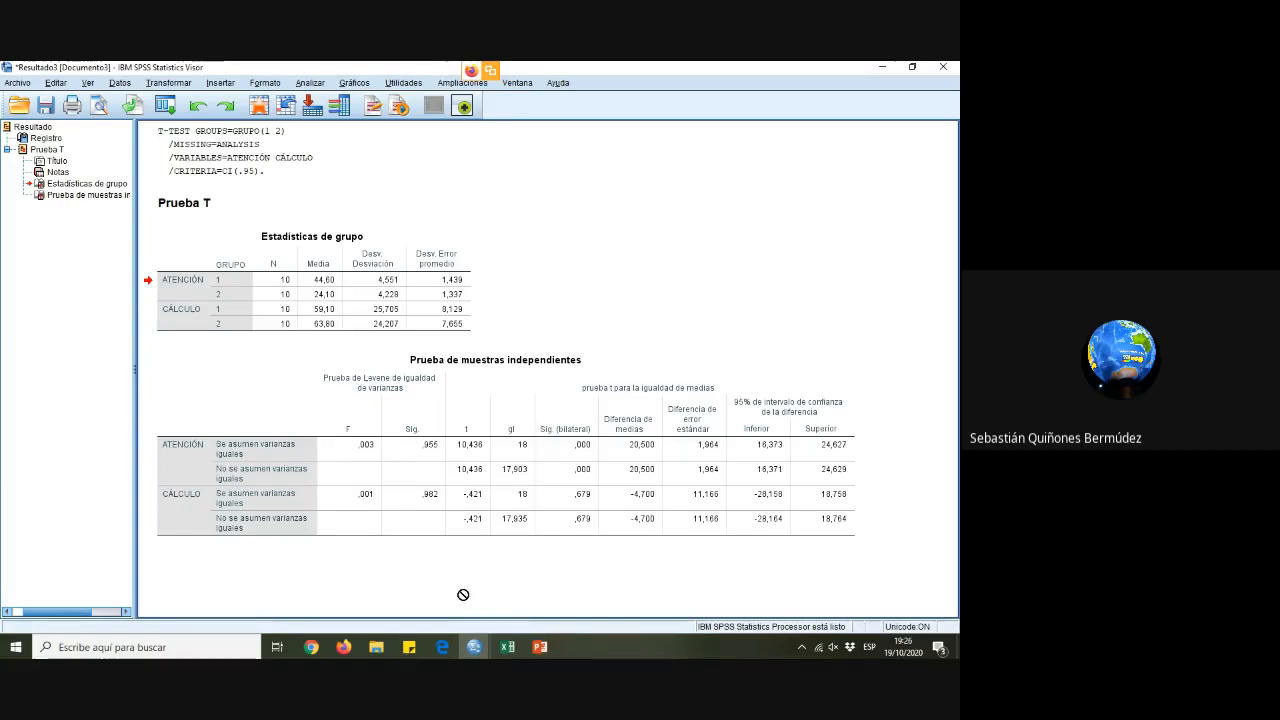
click(540, 647)
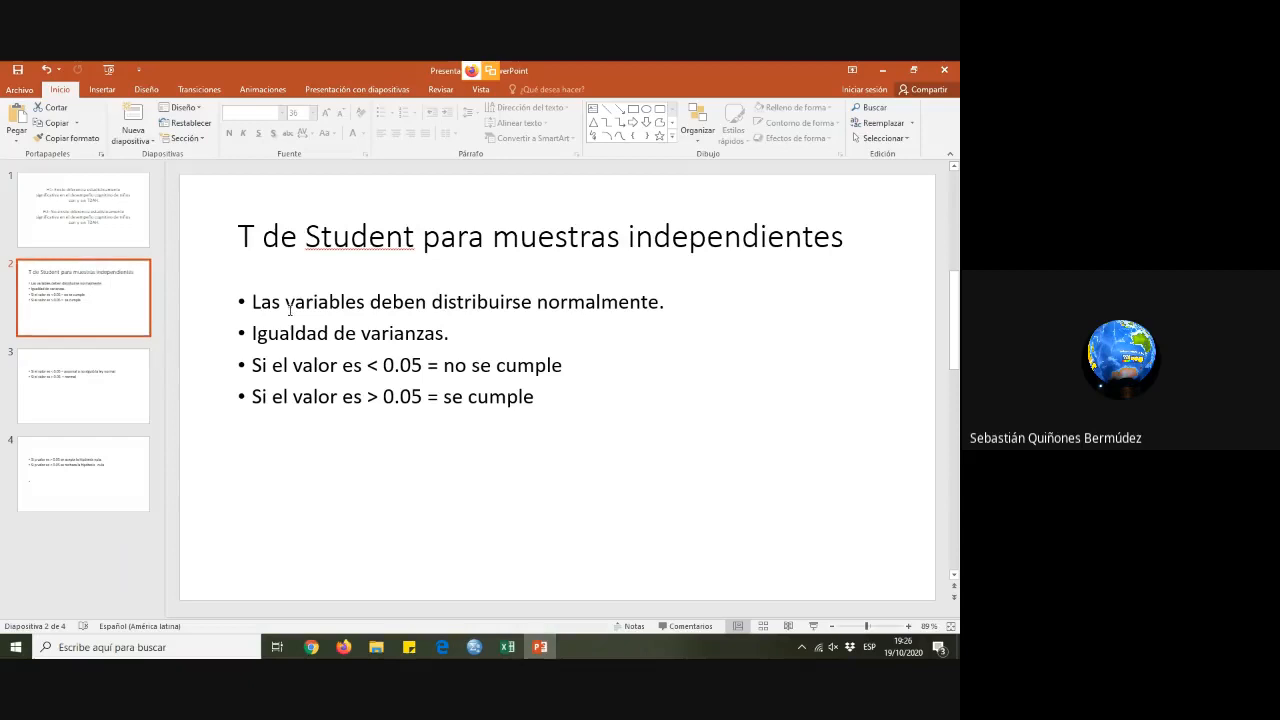
Review the title of the T de Student slide and its requirement that the variables be normally distributed
click(254, 302)
drag(254, 302, 700, 304)
click(695, 334)
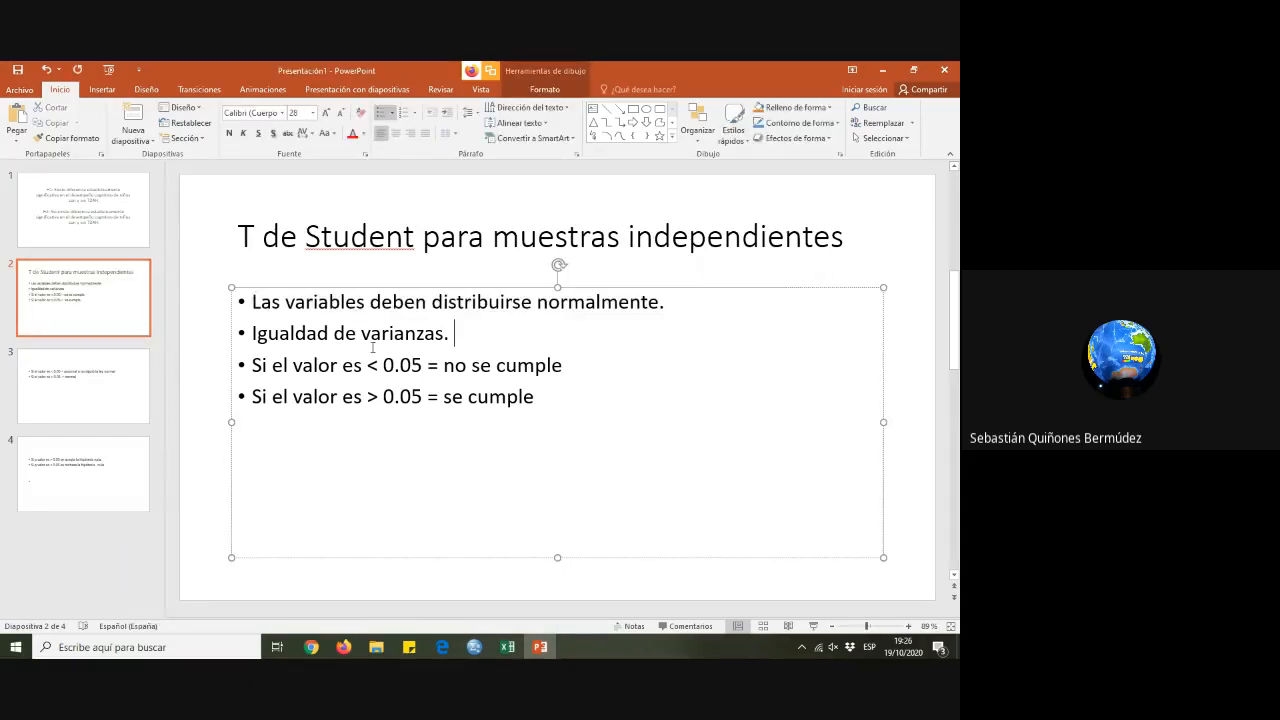
drag(680, 300, 271, 300)
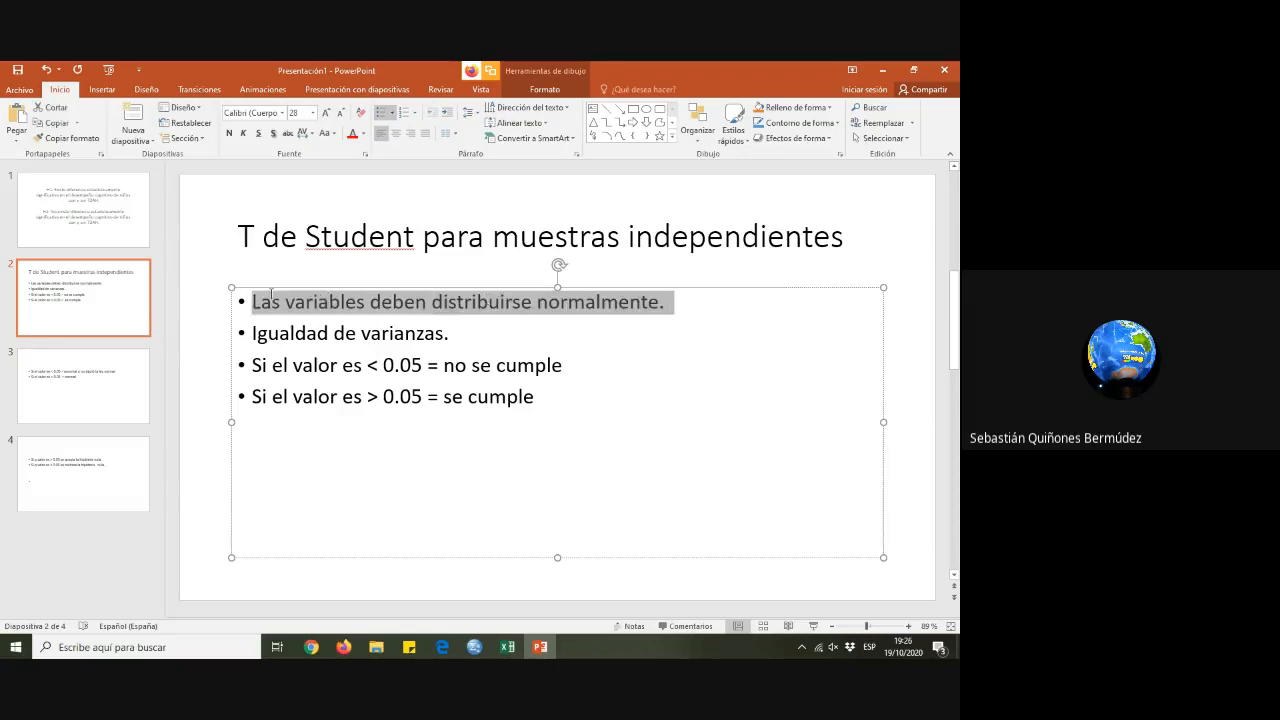
click(902, 320)
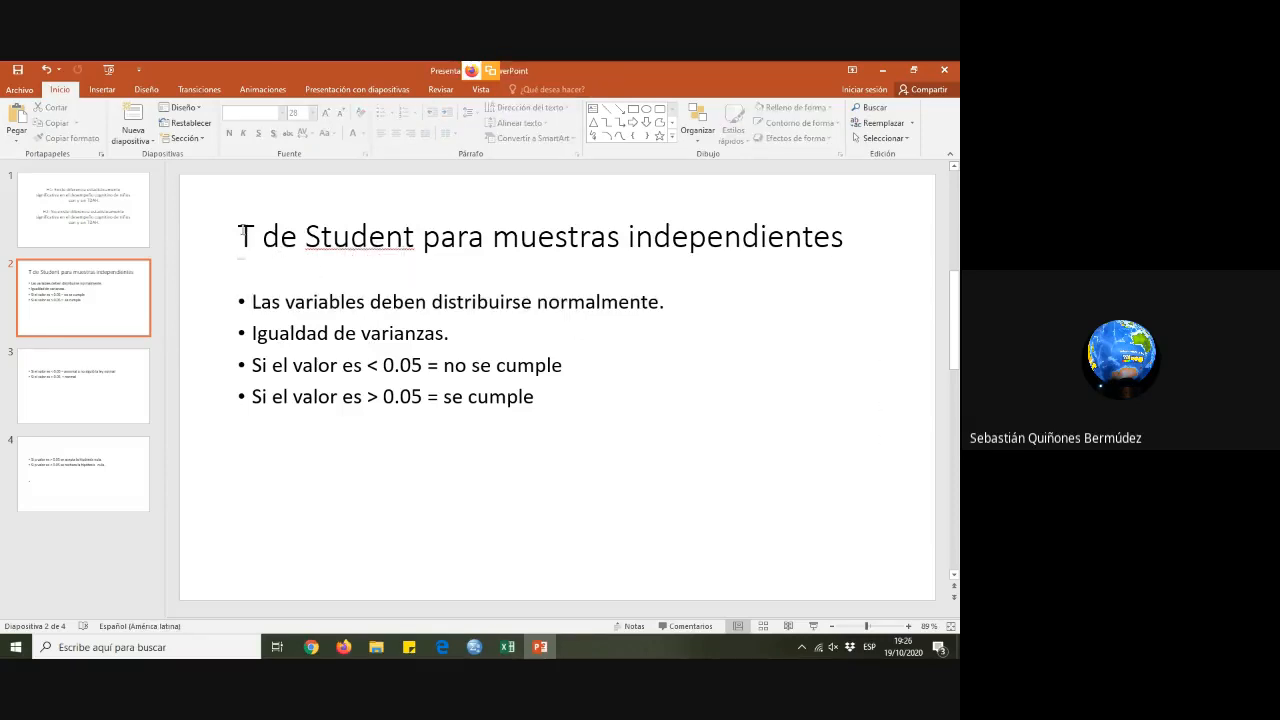
drag(244, 236, 838, 242)
click(929, 280)
drag(237, 236, 864, 230)
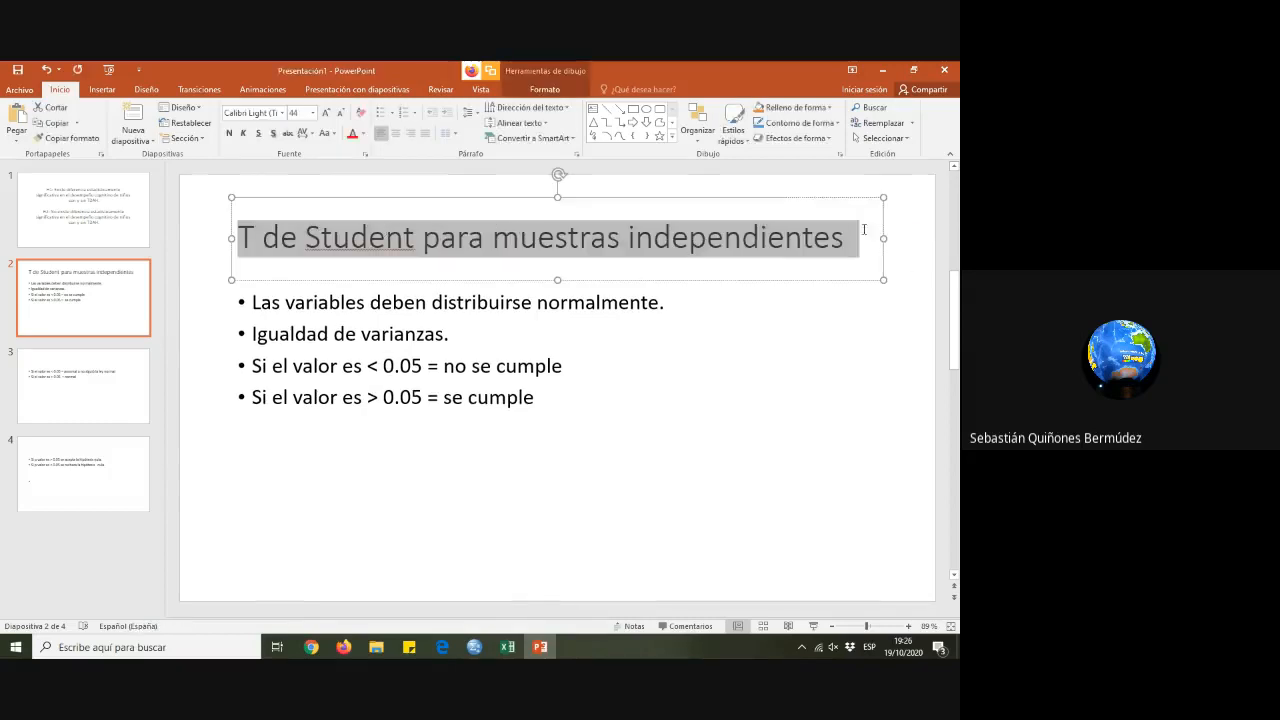
click(904, 273)
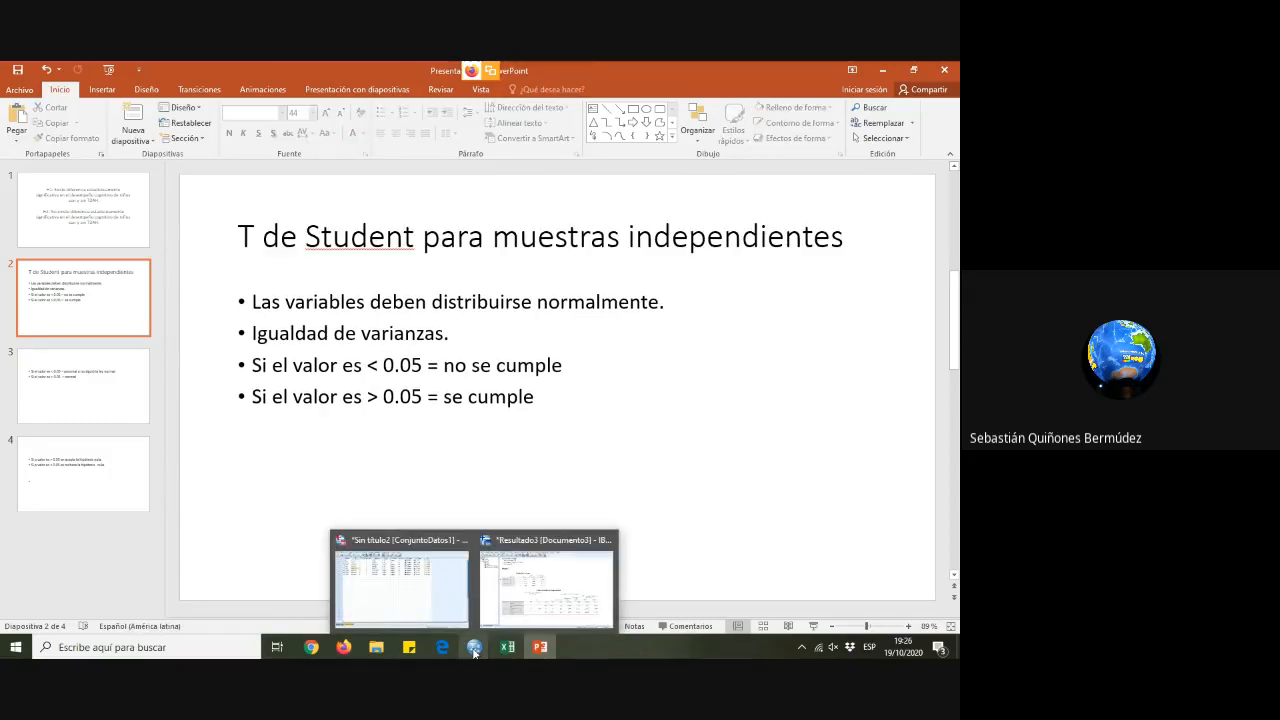
Switch to the SPSS data editor, open the legacy nonparametric test for two independent samples and add MEMORIA as the test variable
click(474, 650)
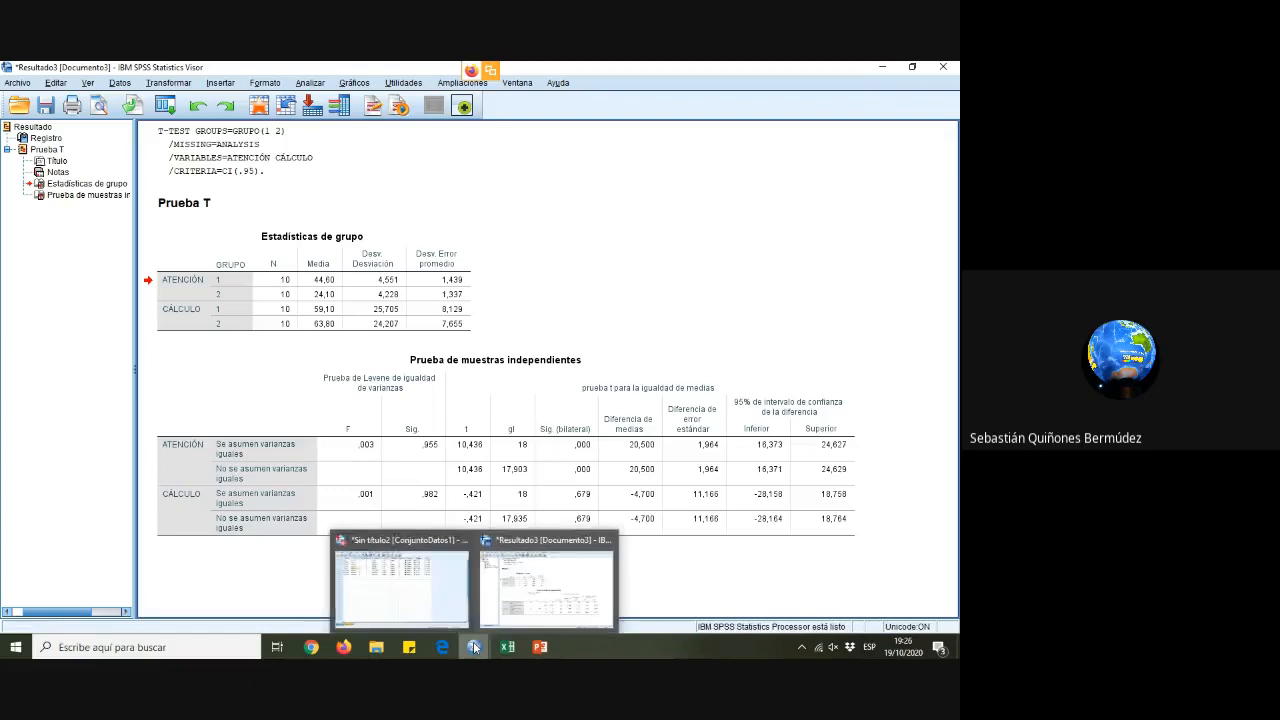
click(366, 586)
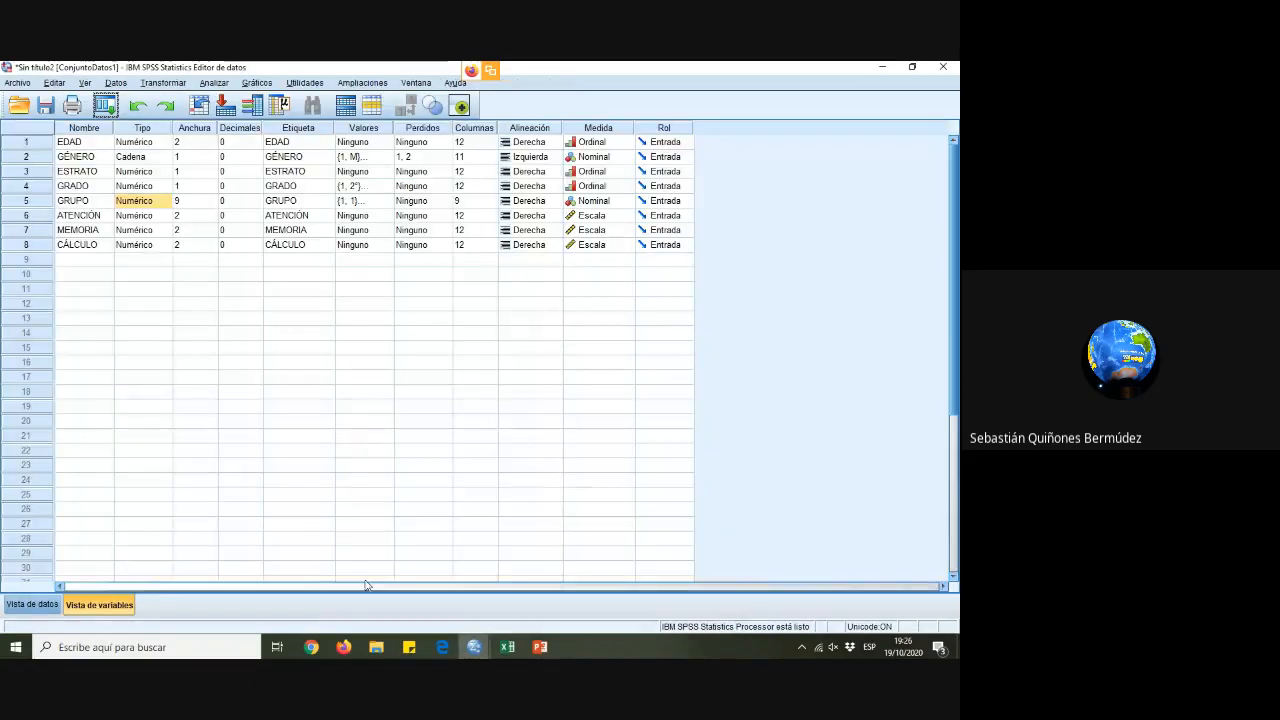
click(219, 85)
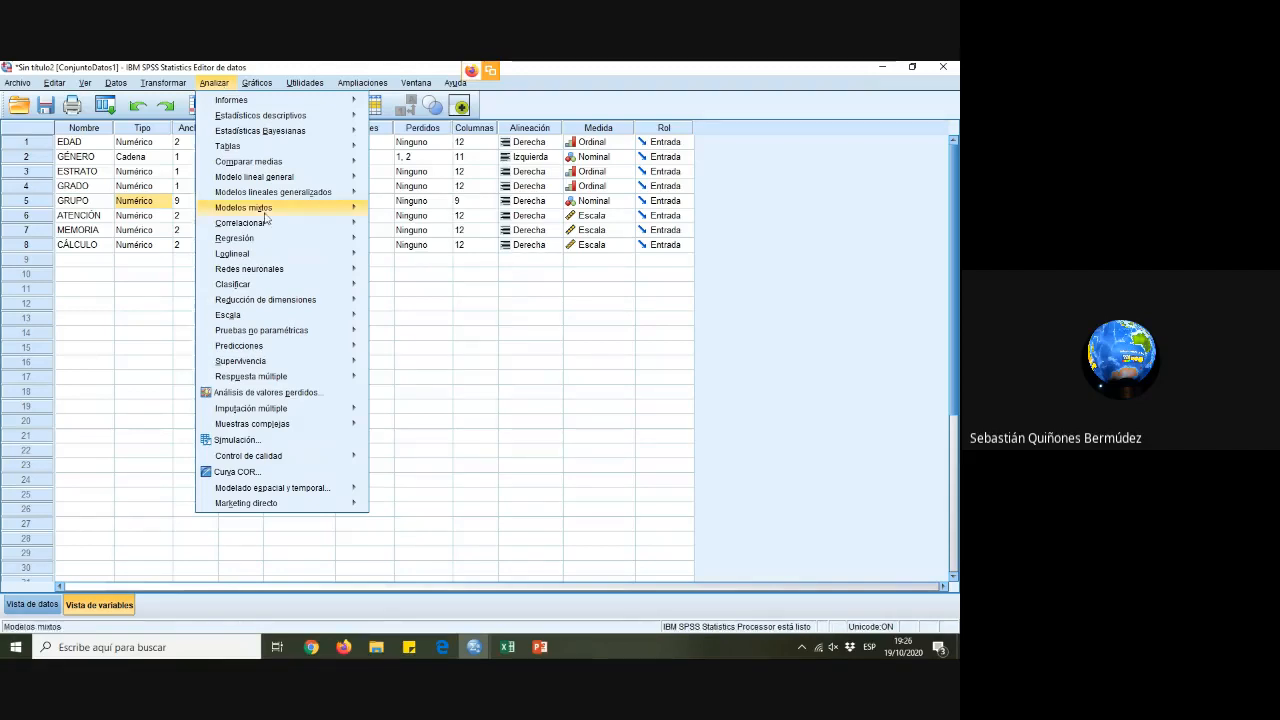
mouse_move(286, 336)
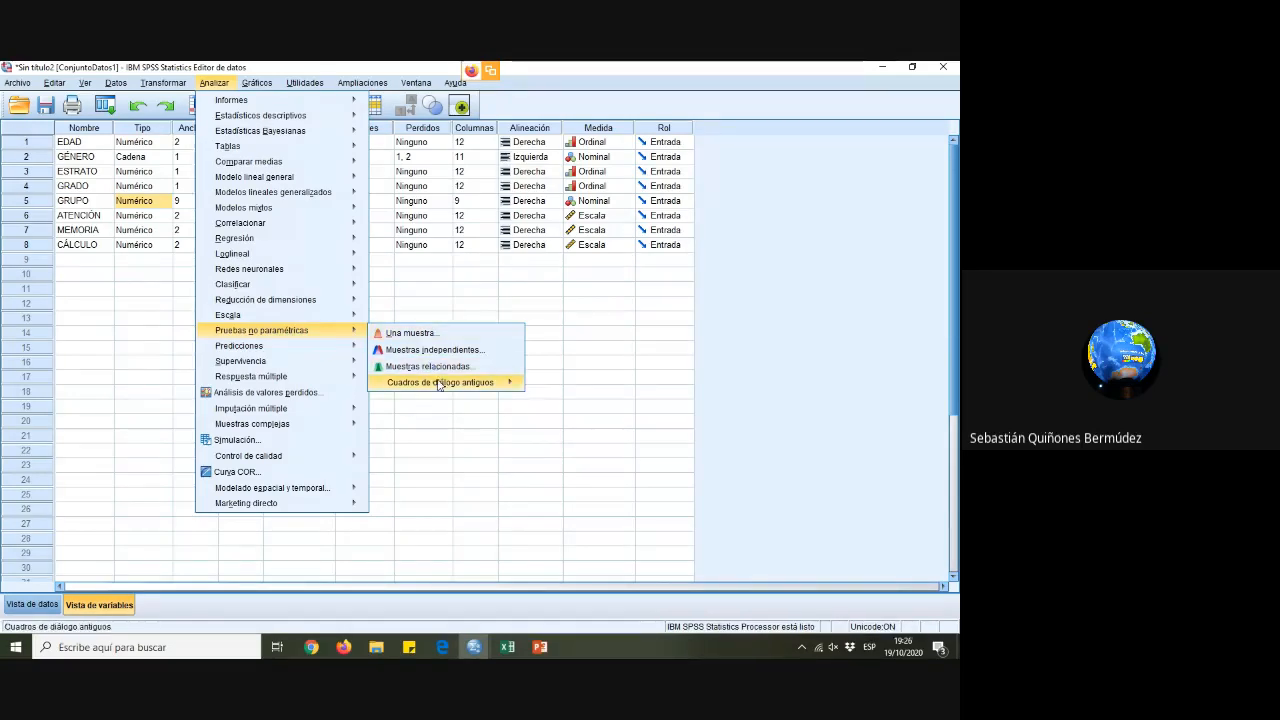
mouse_move(440, 384)
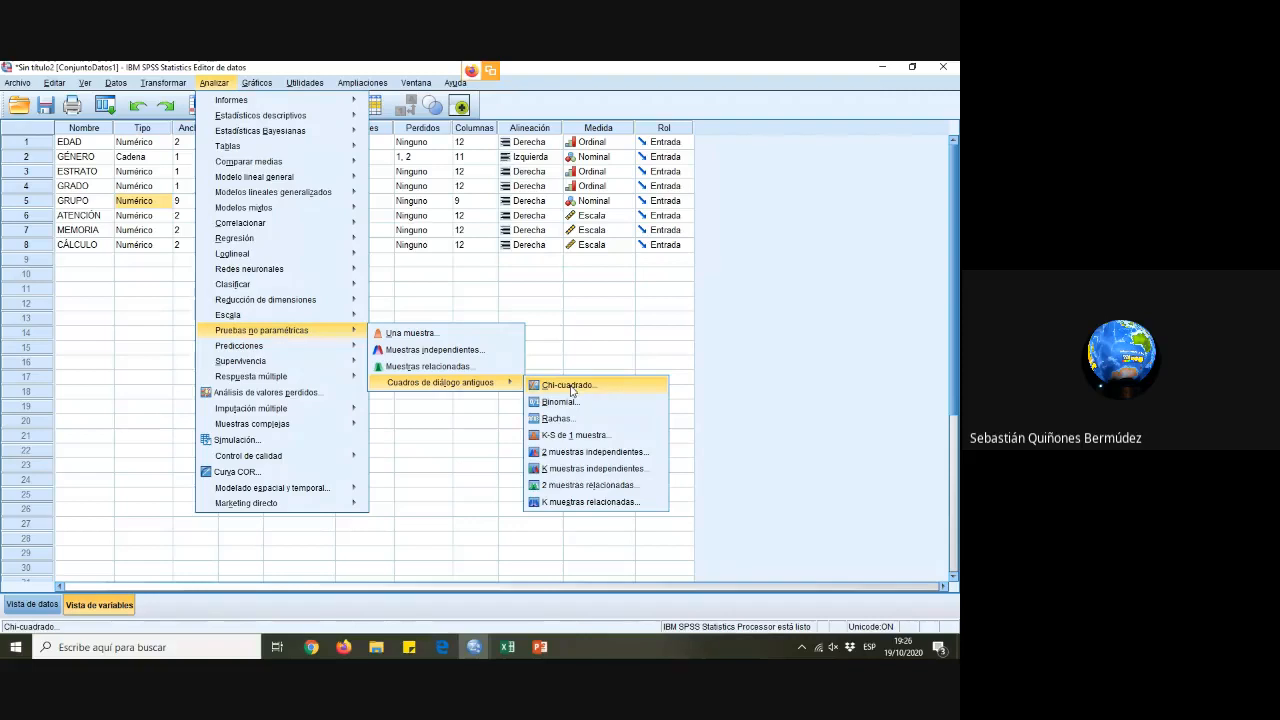
click(583, 456)
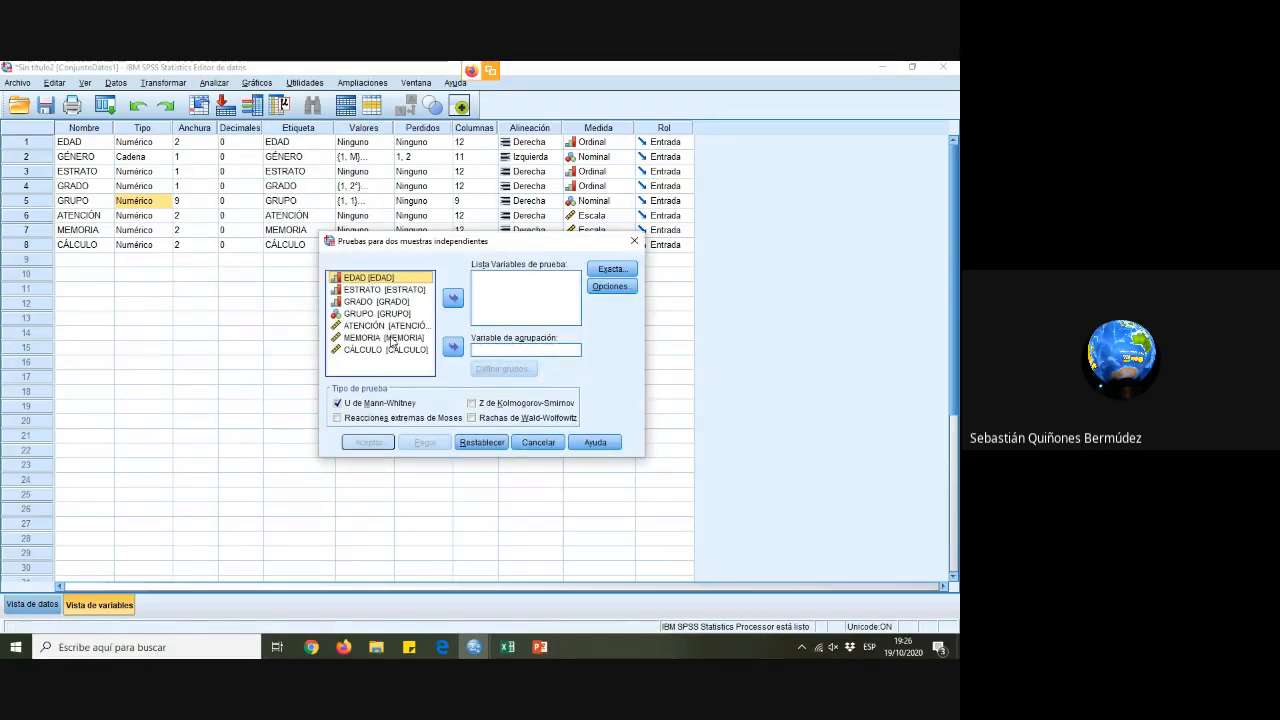
click(390, 339)
click(453, 300)
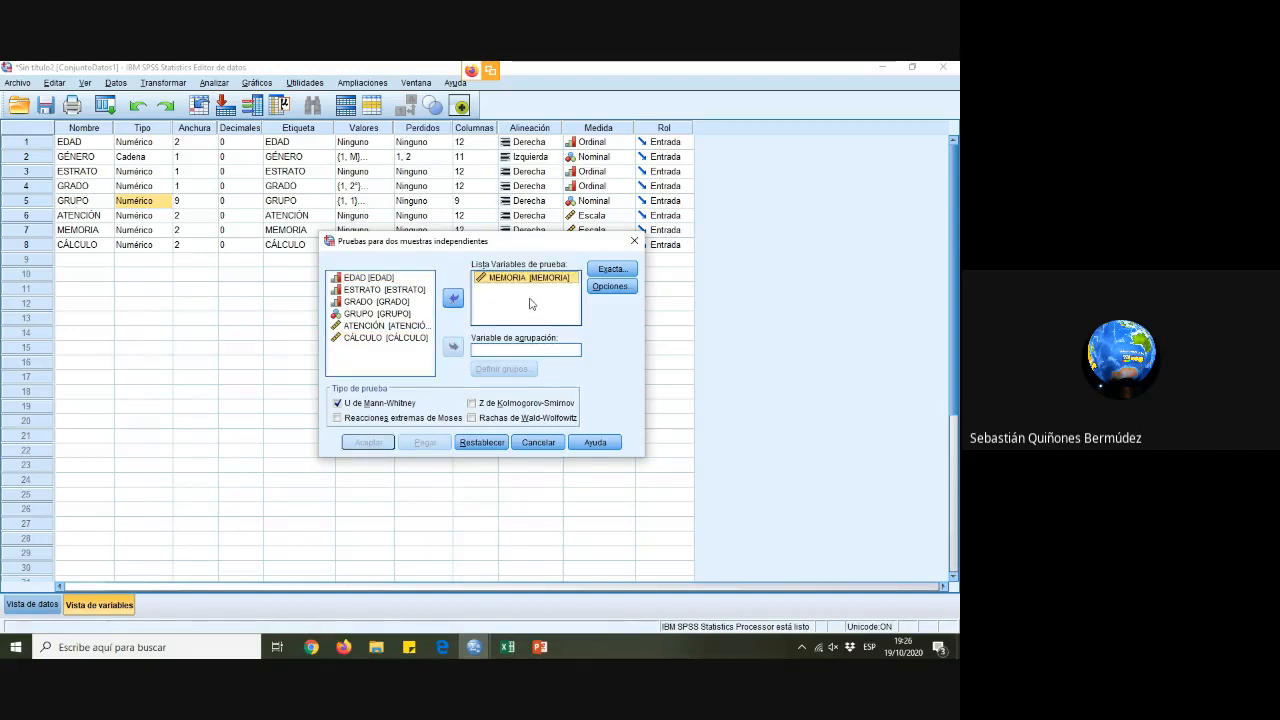
Look through the exact-test settings and the options of the two-independent-samples test
click(614, 269)
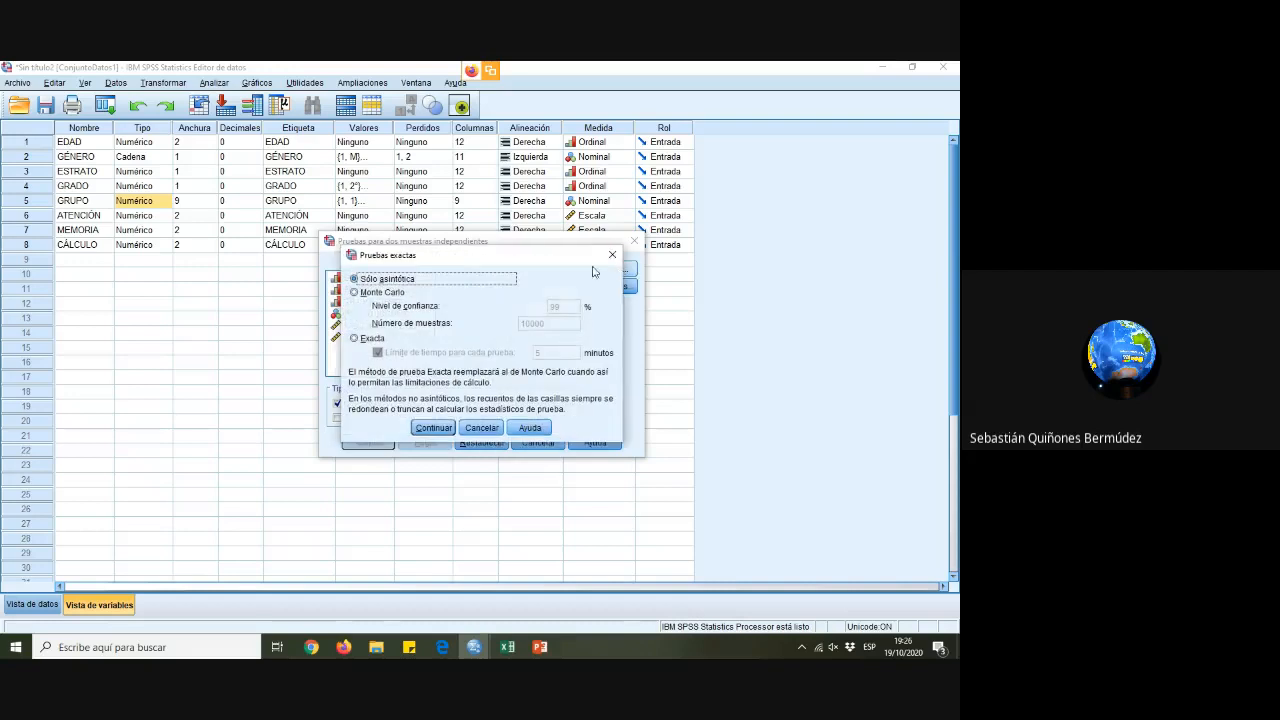
click(612, 255)
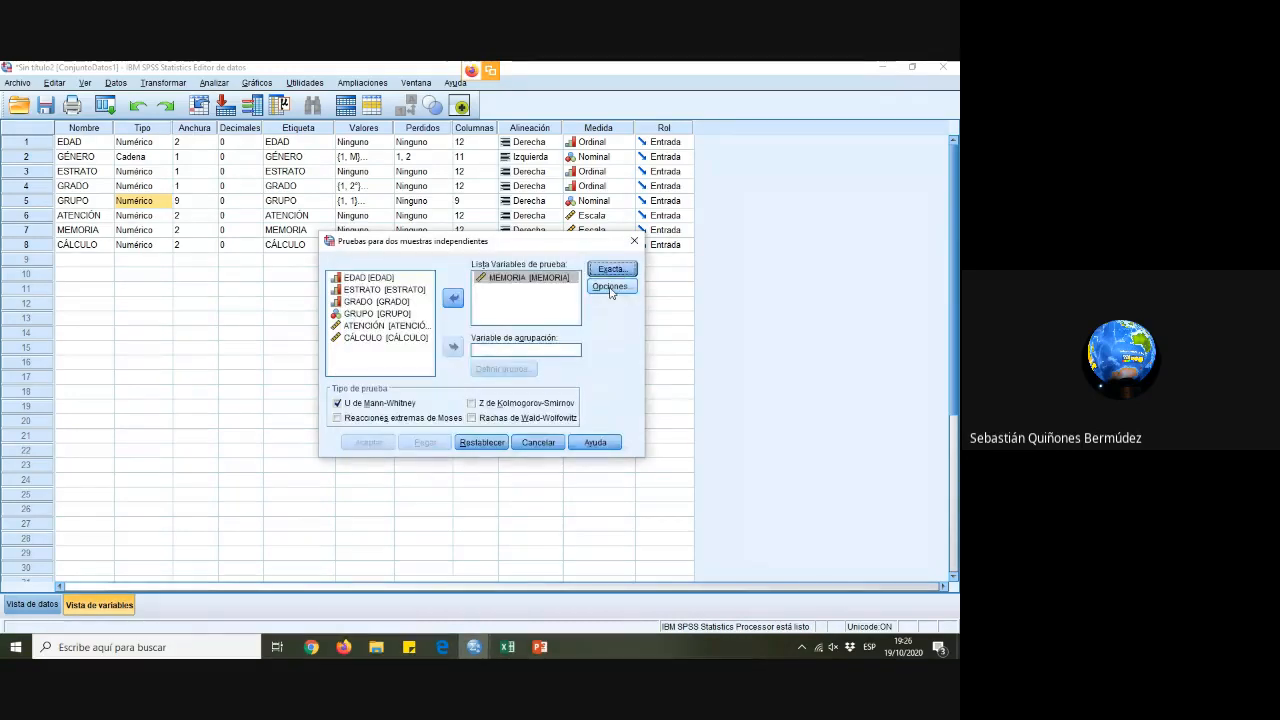
click(610, 287)
click(551, 284)
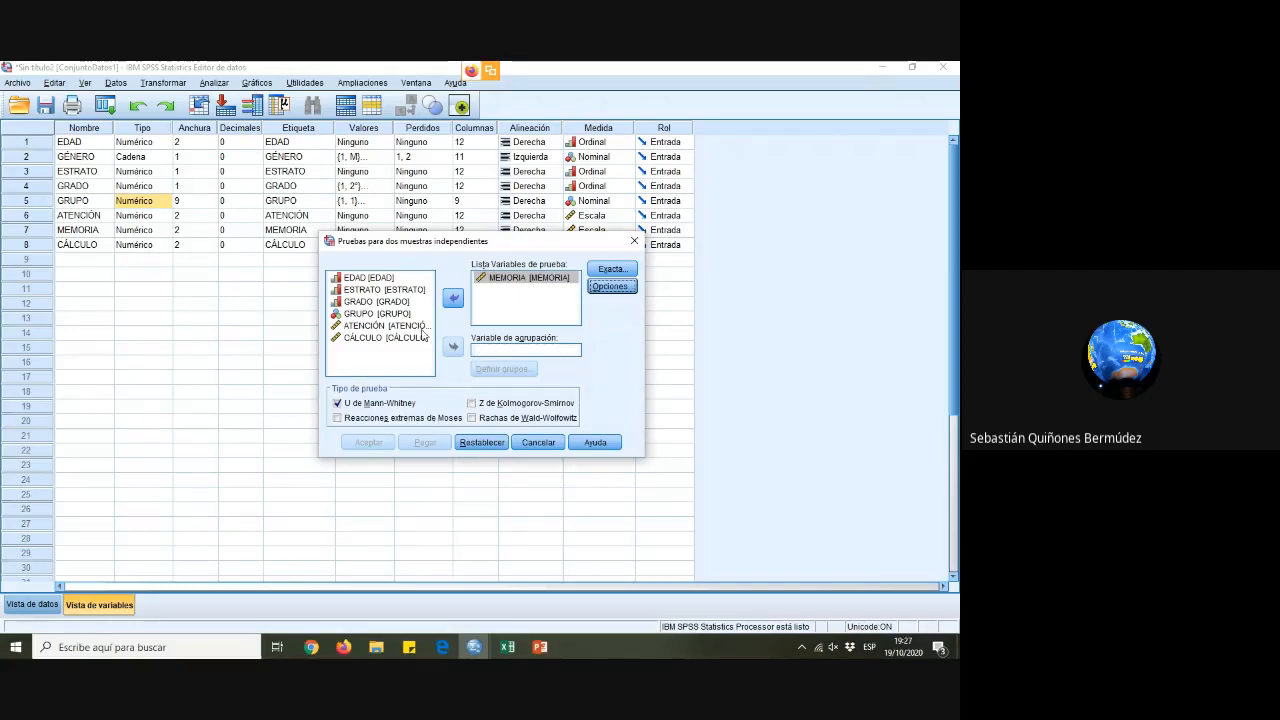
Set GRUPO as the grouping variable with groups 1 and 2, and run the U de Mann-Whitney test
click(504, 350)
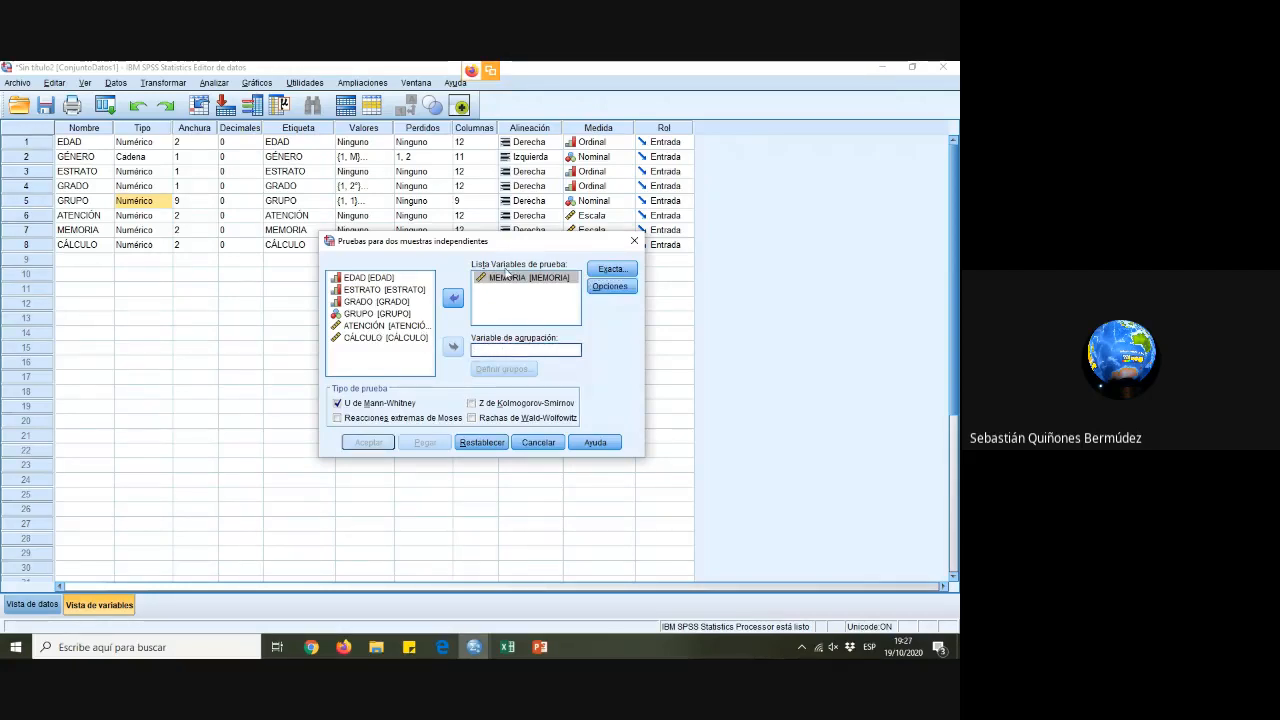
click(383, 316)
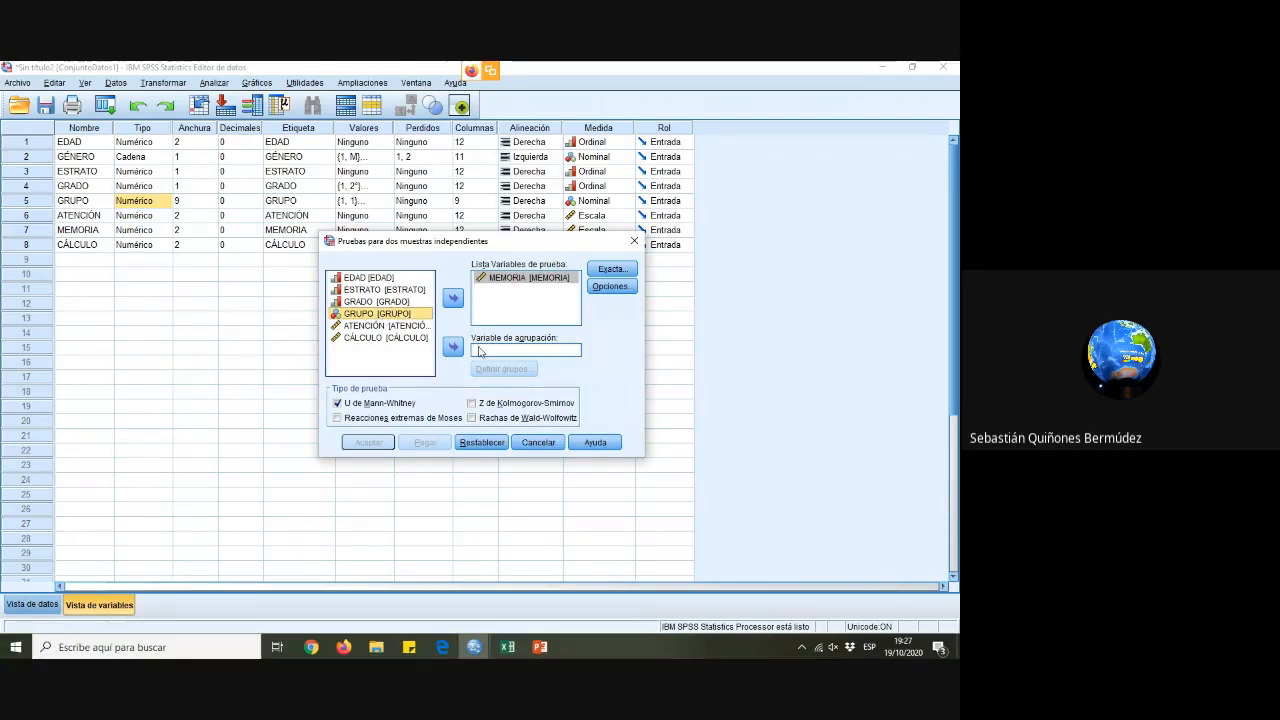
click(453, 347)
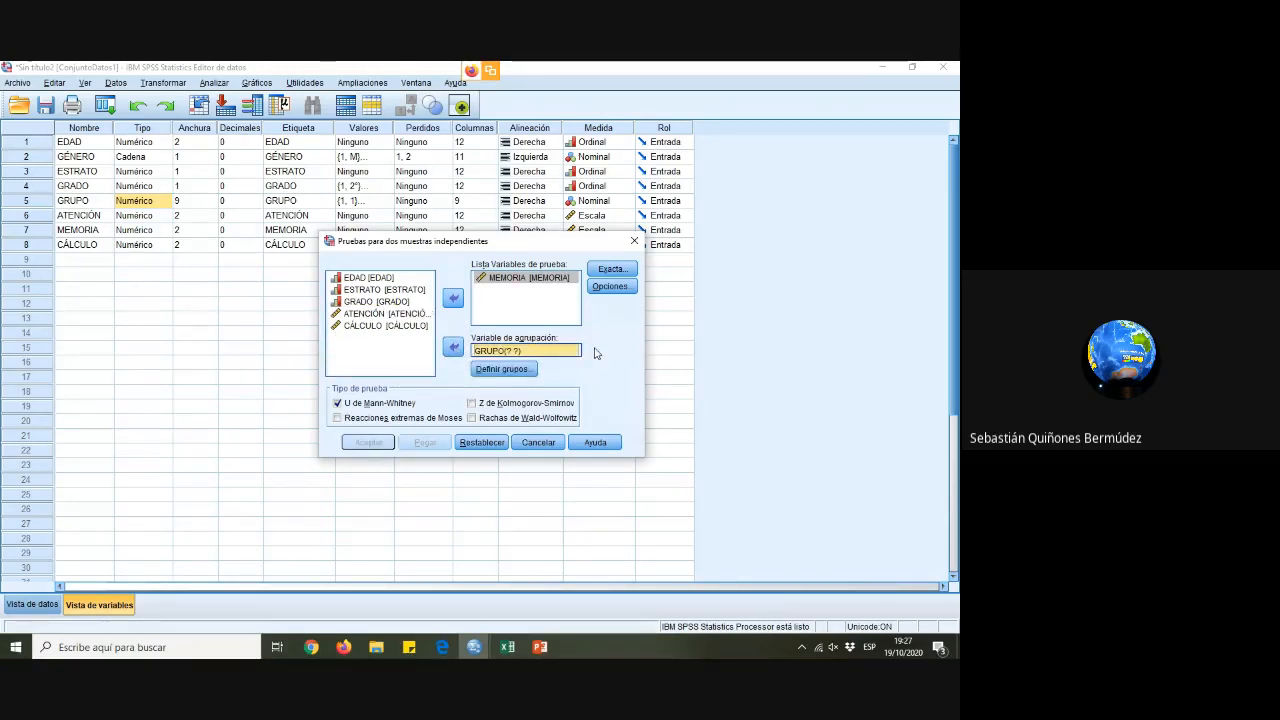
click(502, 369)
click(482, 332)
text(1)
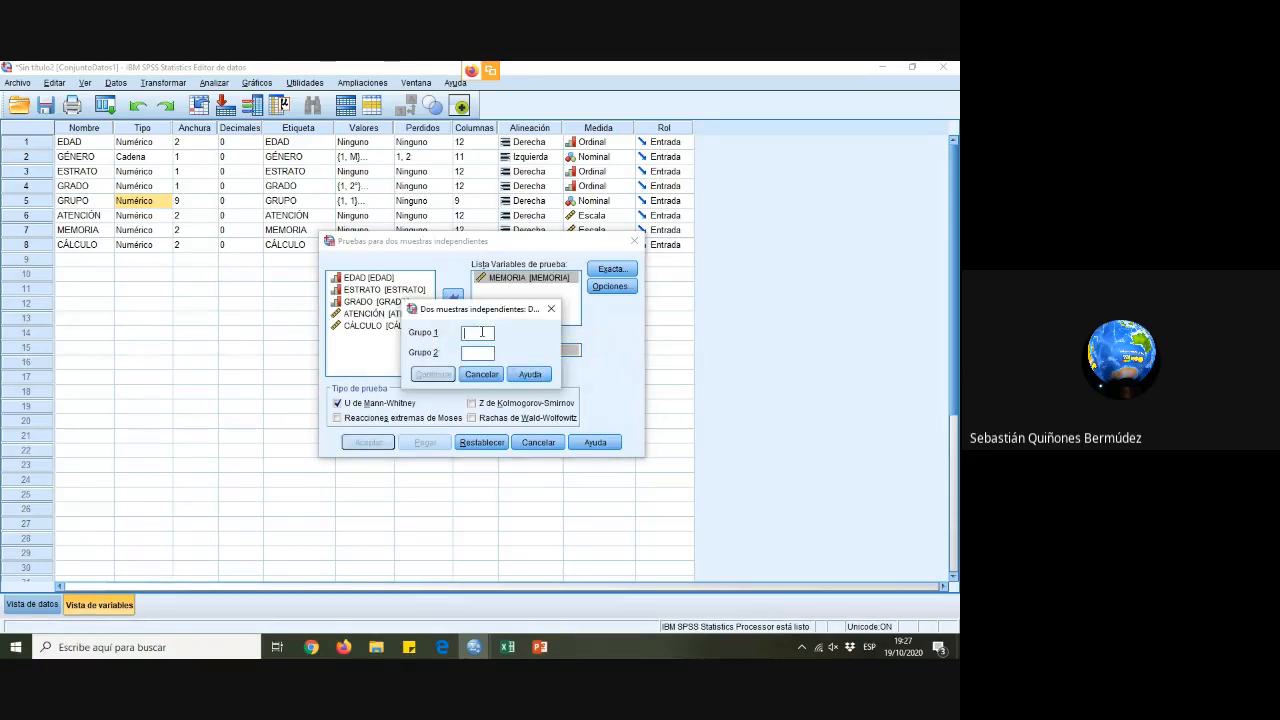
click(479, 352)
text(2)
click(434, 375)
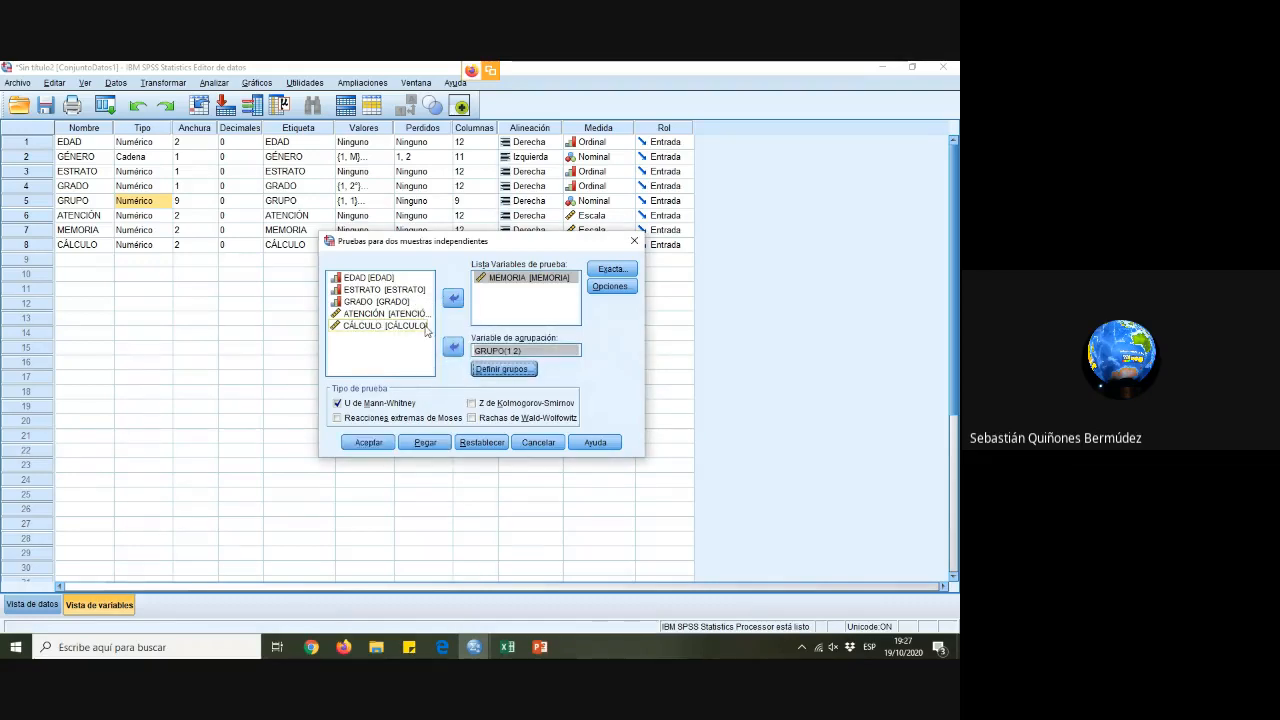
click(378, 407)
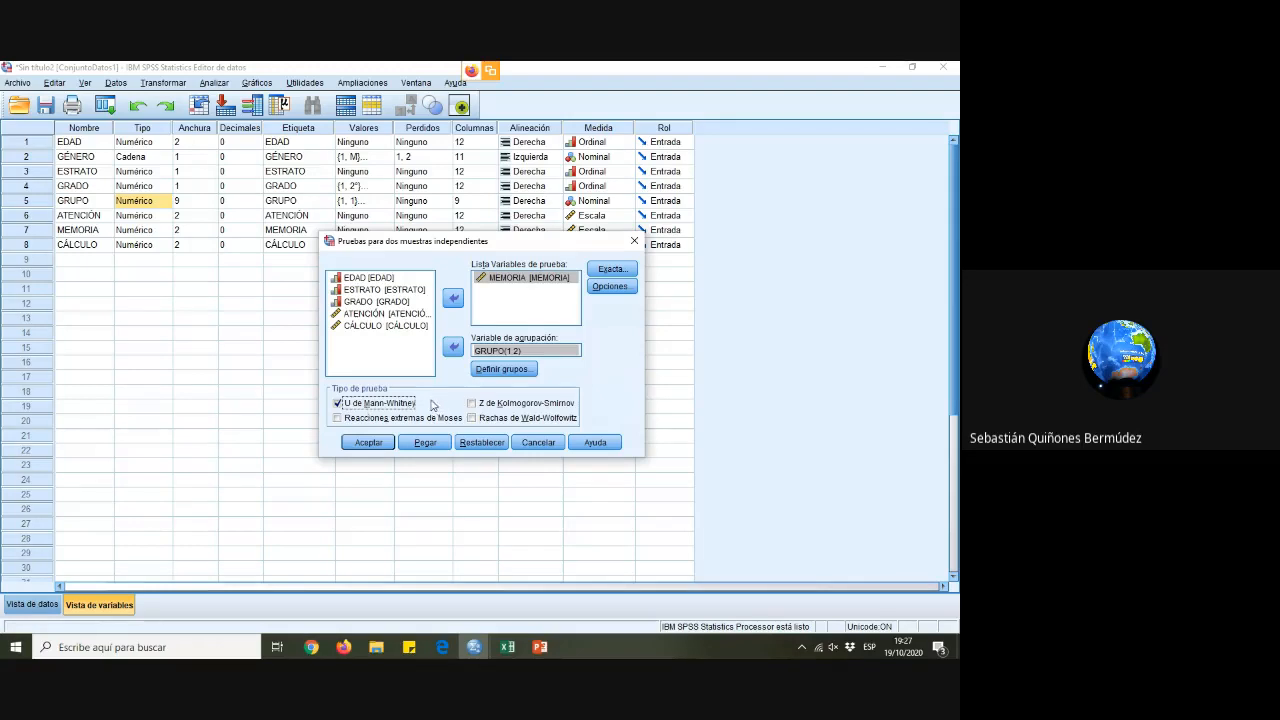
click(369, 443)
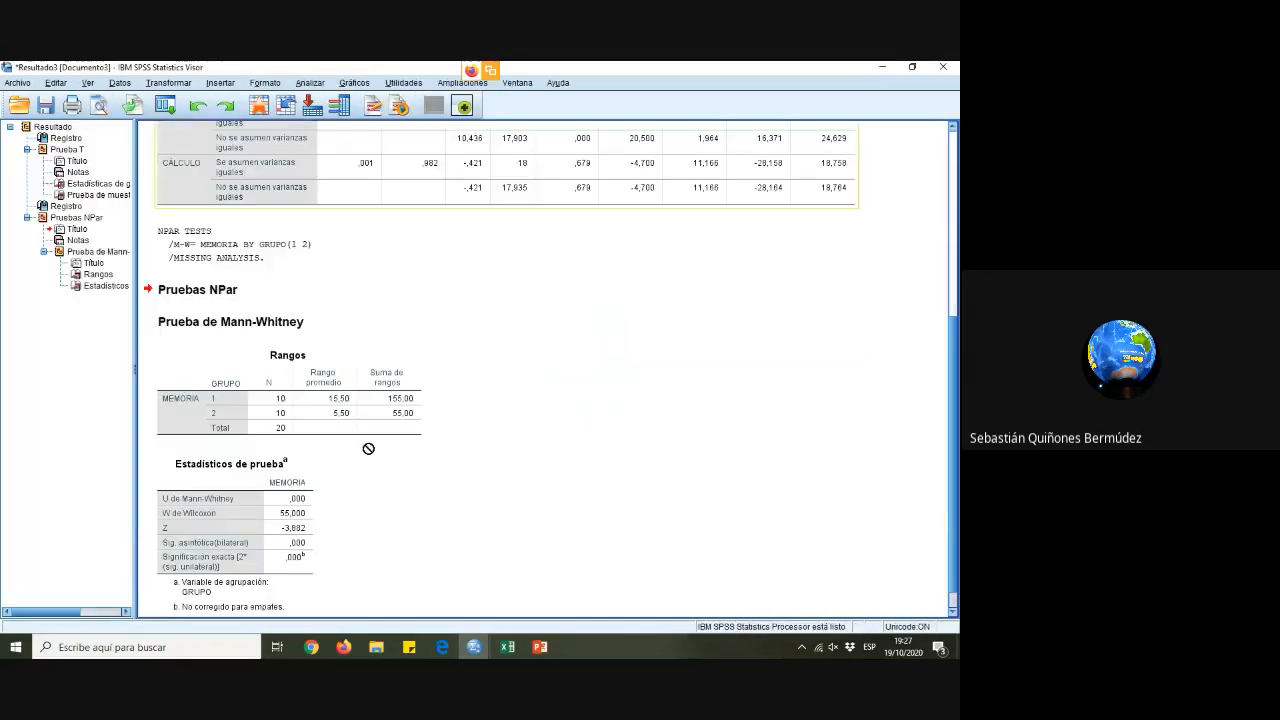
Examine the T test tables and the Mann-Whitney rank and test statistics tables for MEMORIA in the output
scroll(704, 453, down, 1)
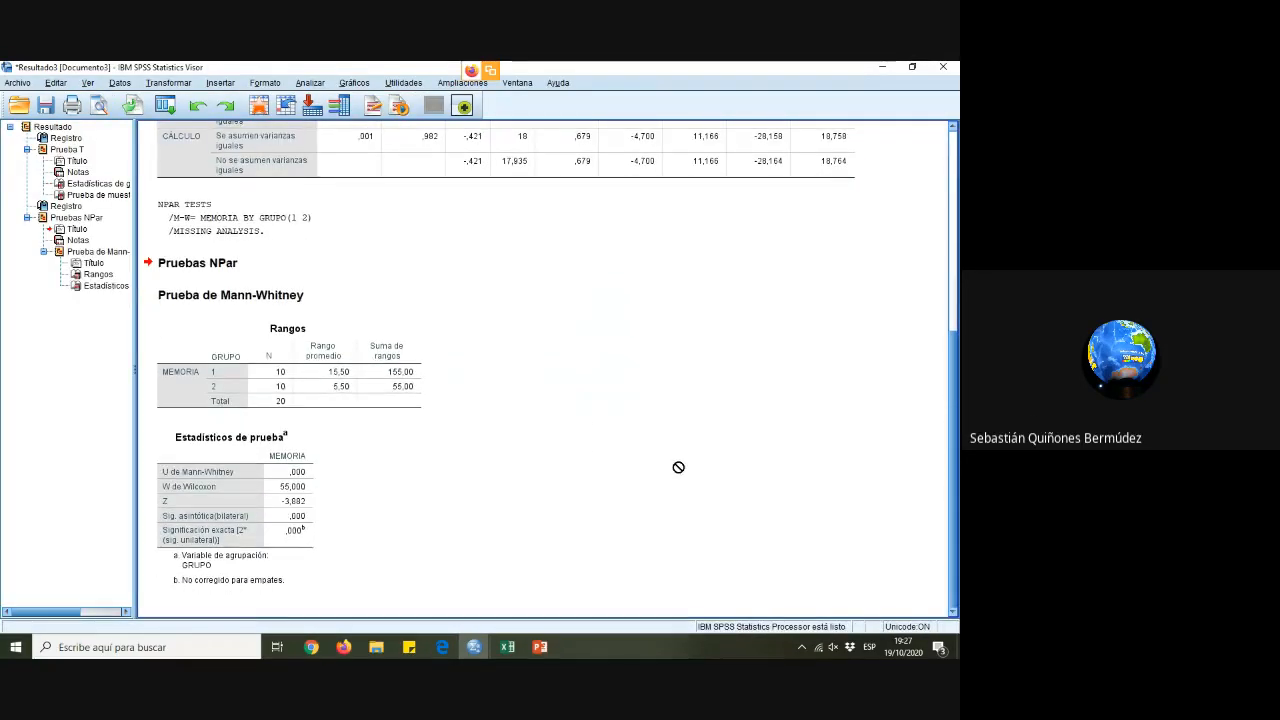
scroll(678, 467, up, 3)
scroll(500, 380, up, 1)
click(333, 282)
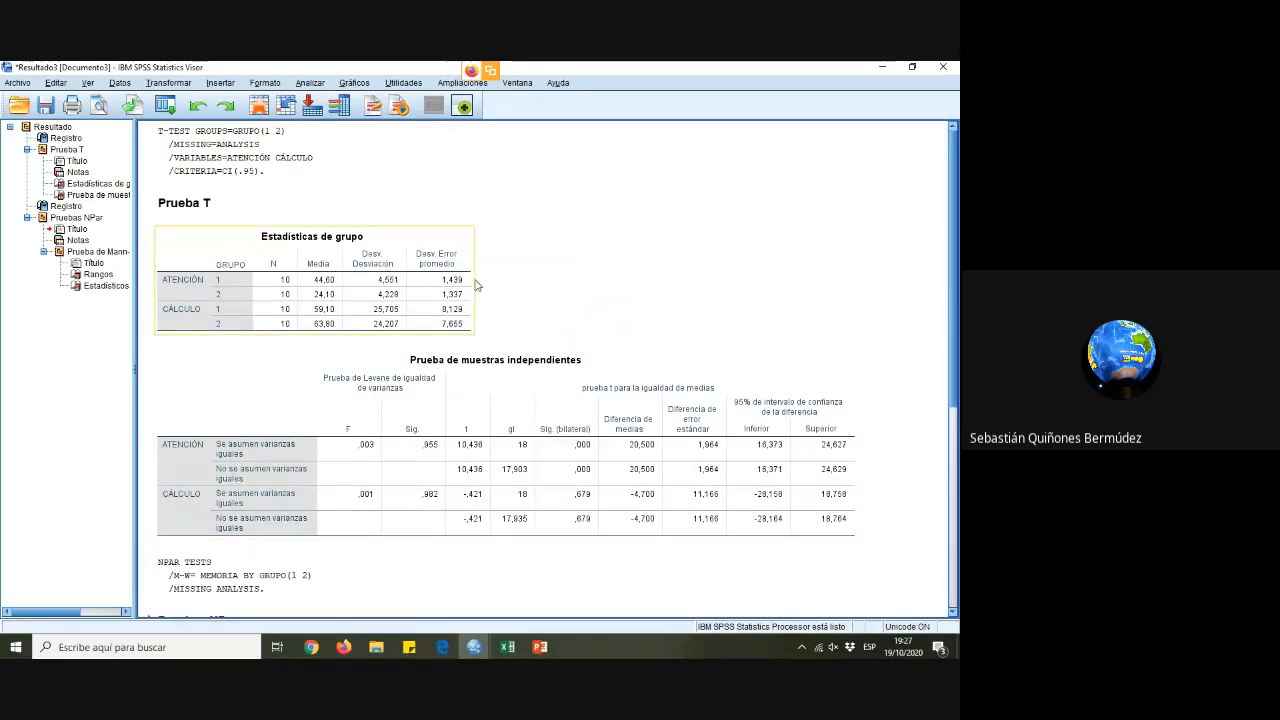
scroll(889, 448, down, 3)
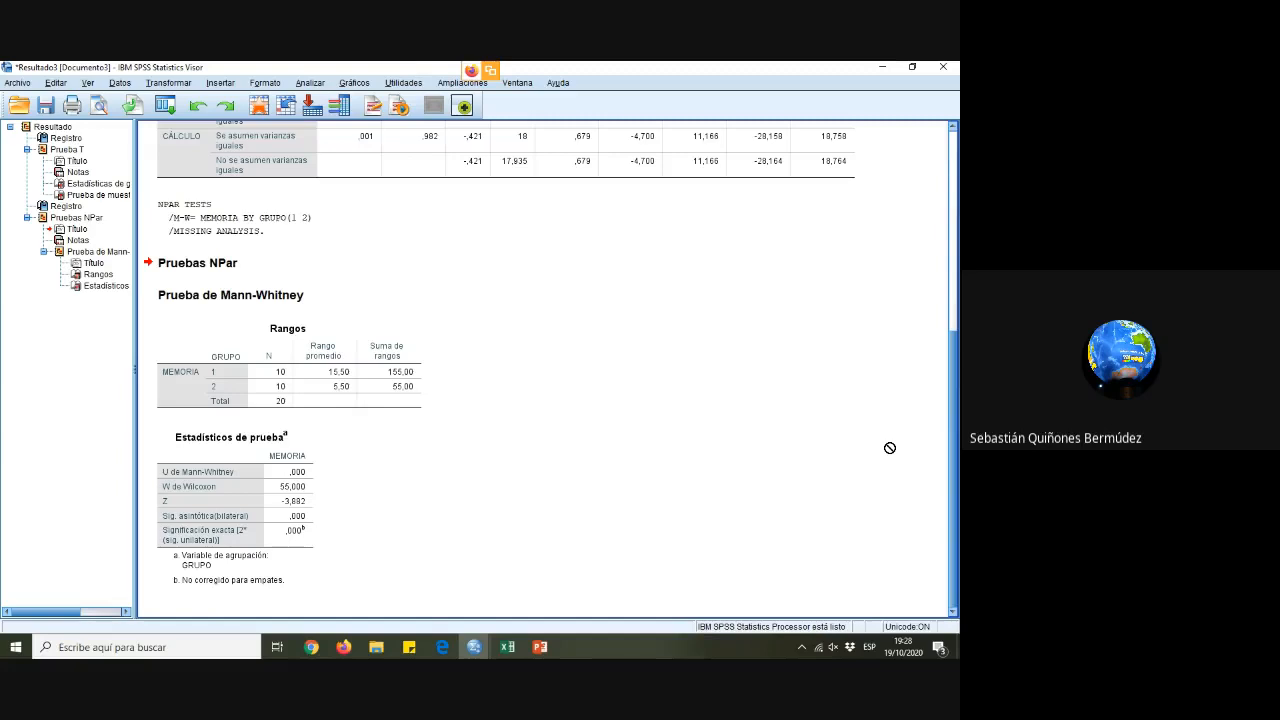
click(297, 405)
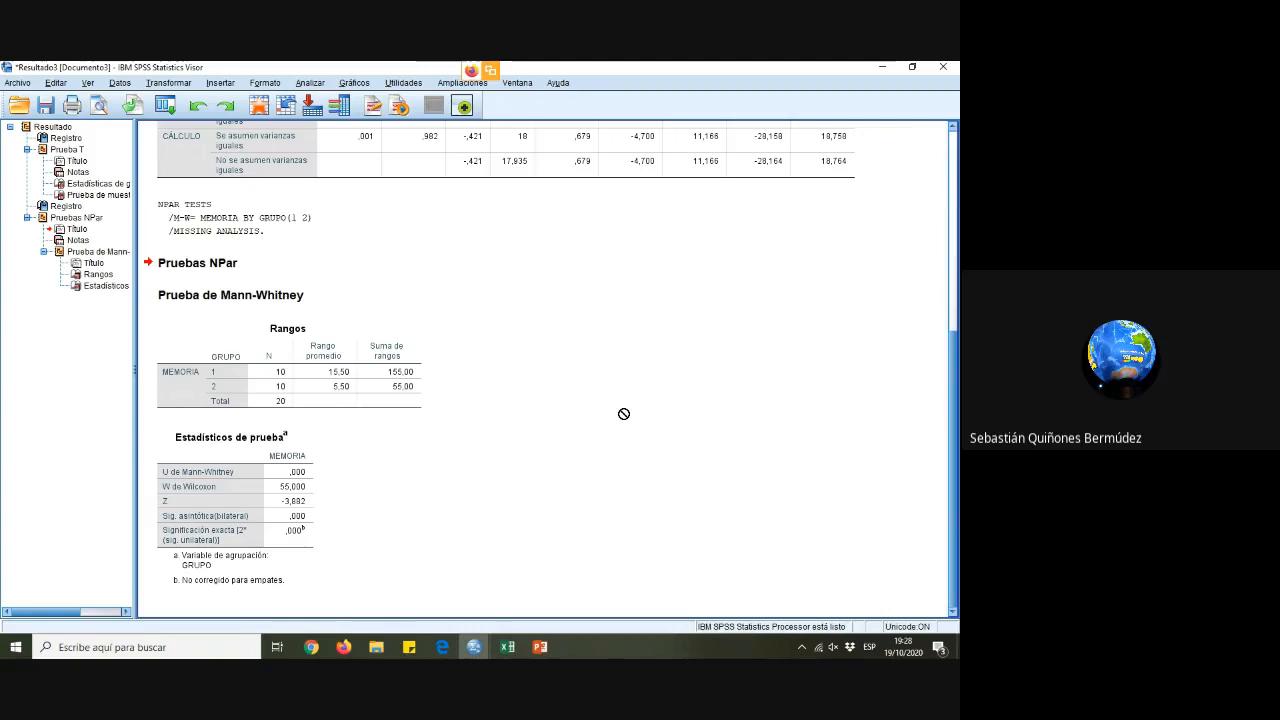
Switch to the PowerPoint presentation, show slide 4 with the p-value rules and remove its empty last bullet
click(174, 577)
click(540, 647)
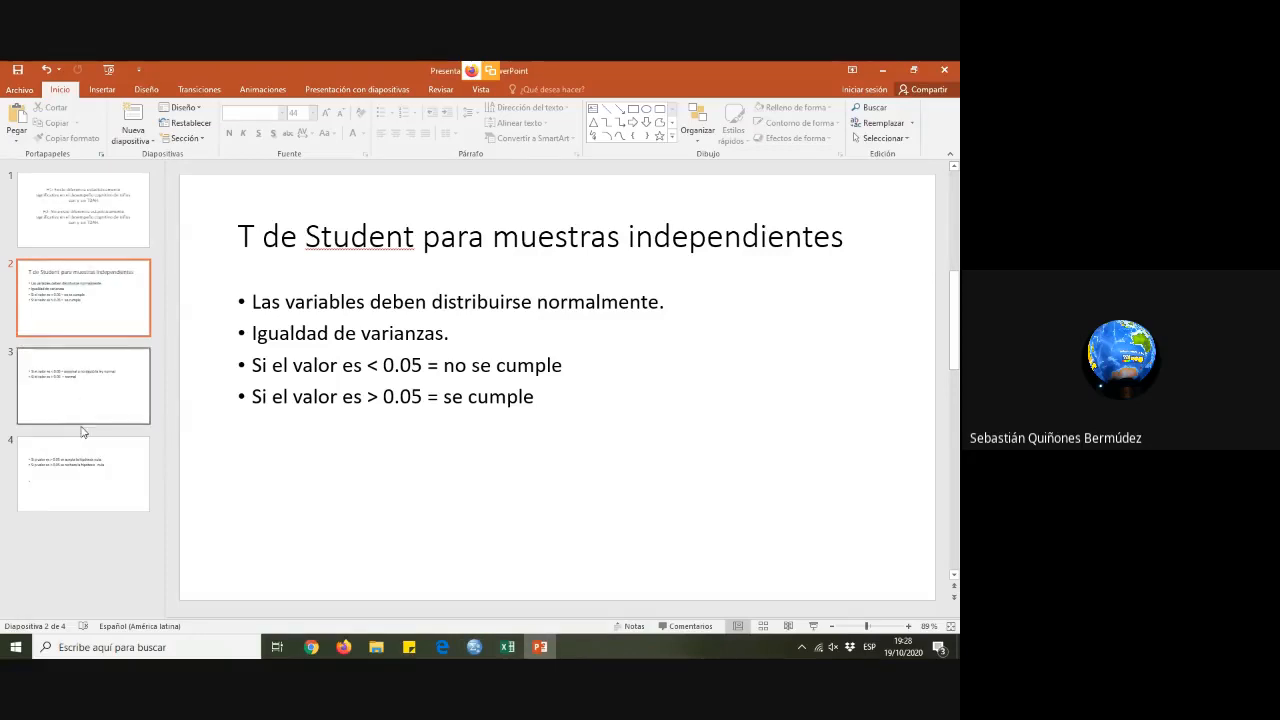
click(83, 473)
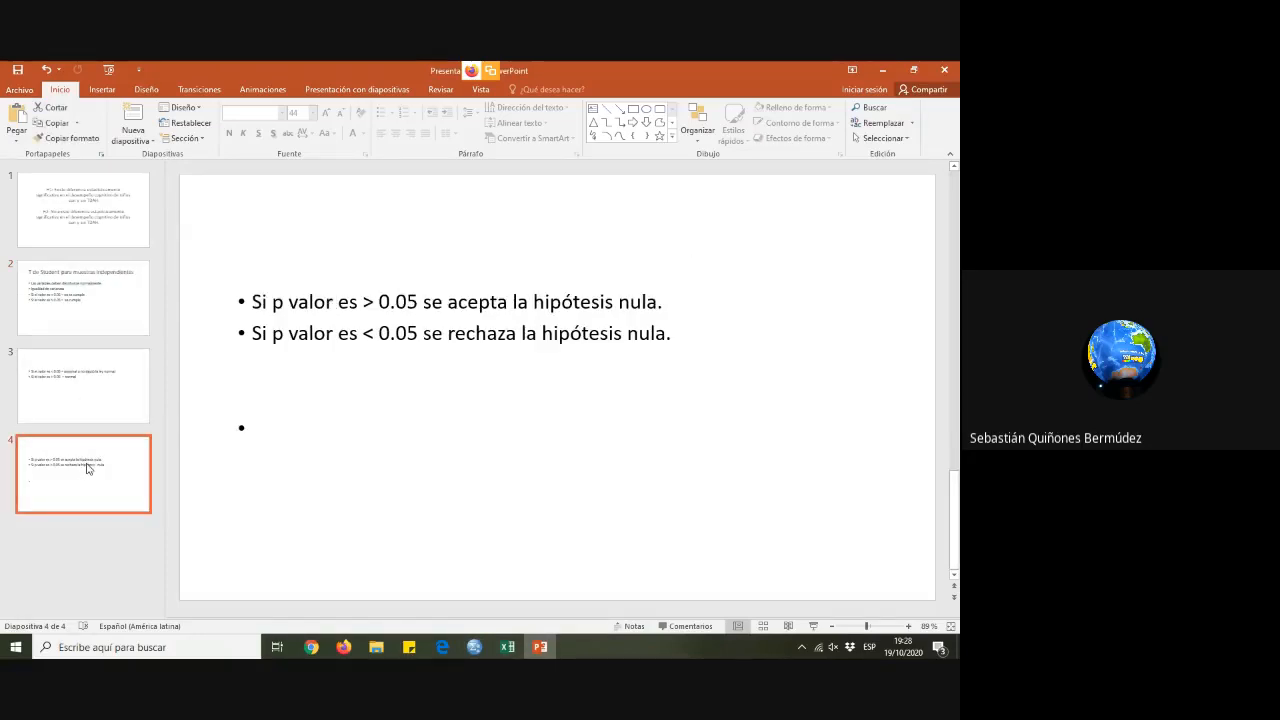
click(294, 423)
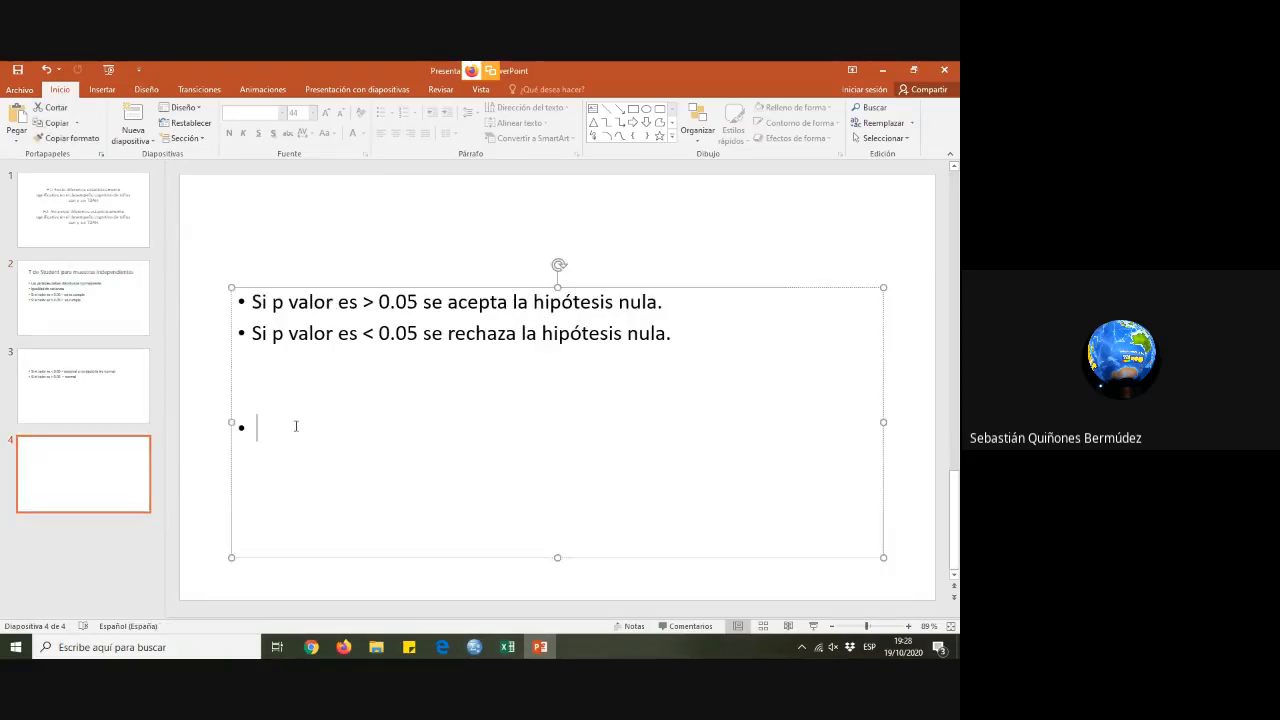
key(BackSpace)
click(819, 243)
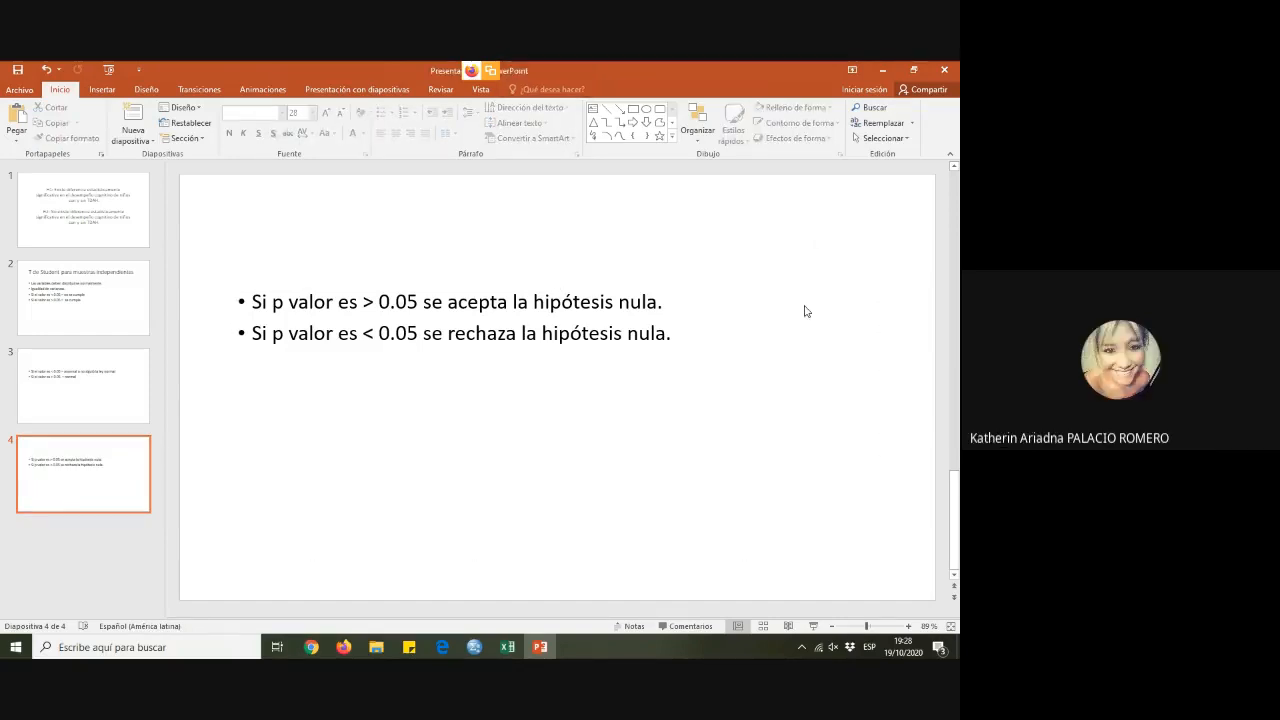
Return to the SPSS output and examine the Spearman correlation table for ATENCIÓN, MEMORIA and CÁLCULO
click(474, 647)
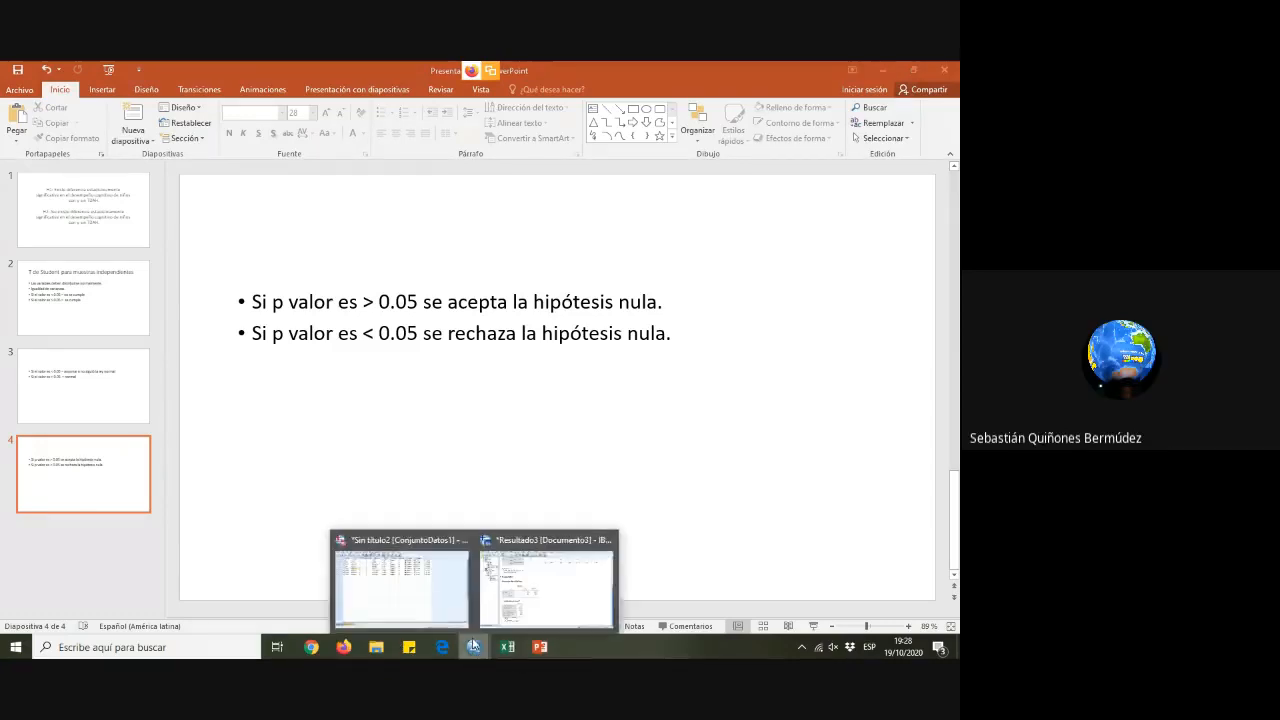
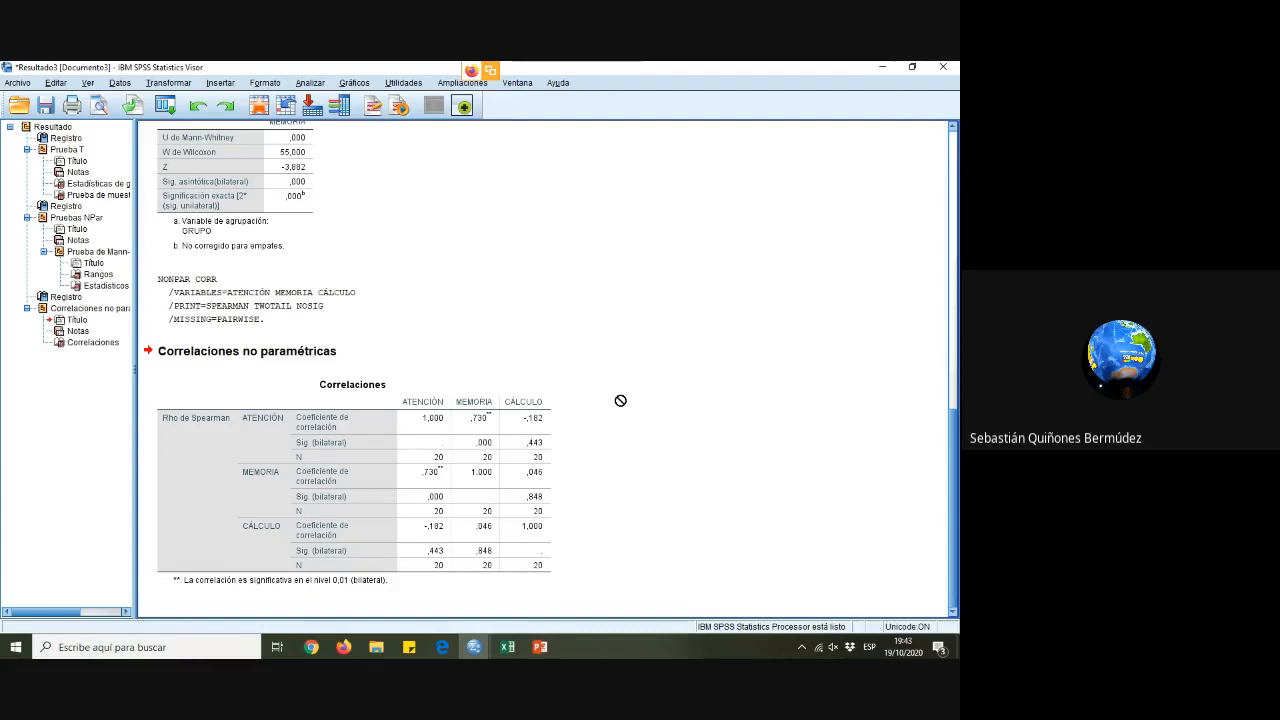
click(470, 468)
drag(454, 493, 677, 533)
drag(953, 512, 948, 540)
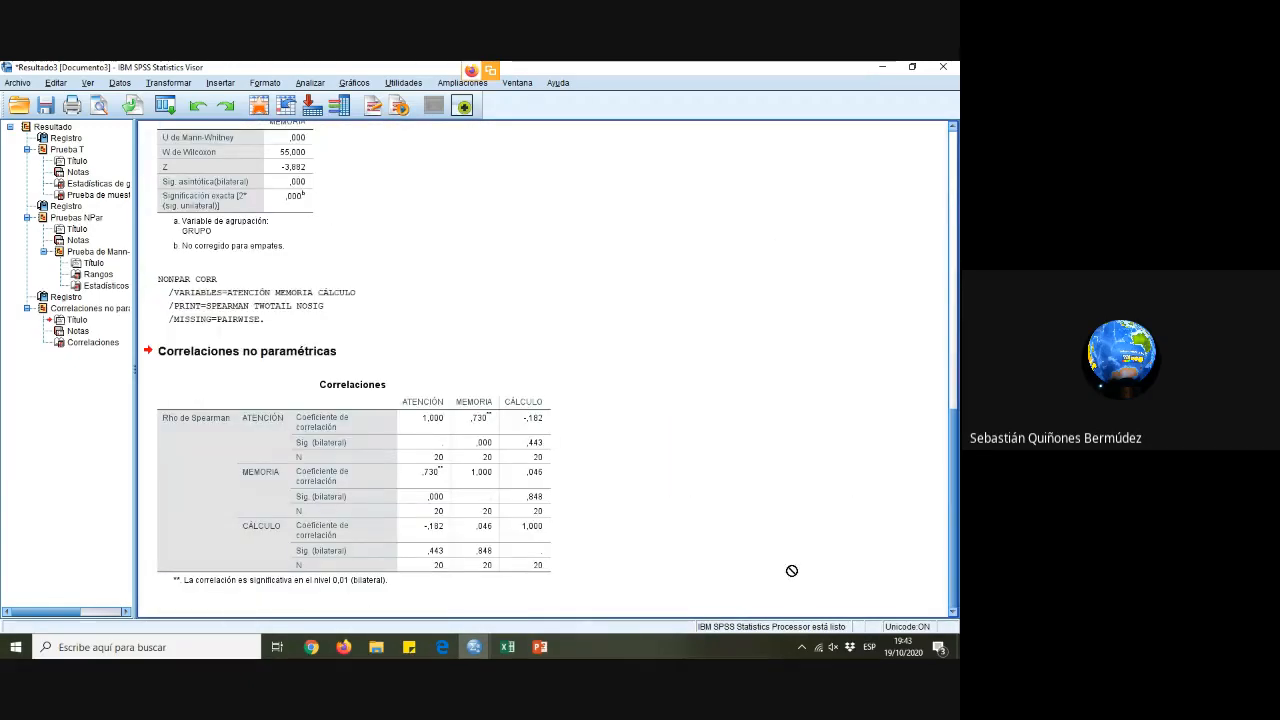
click(636, 647)
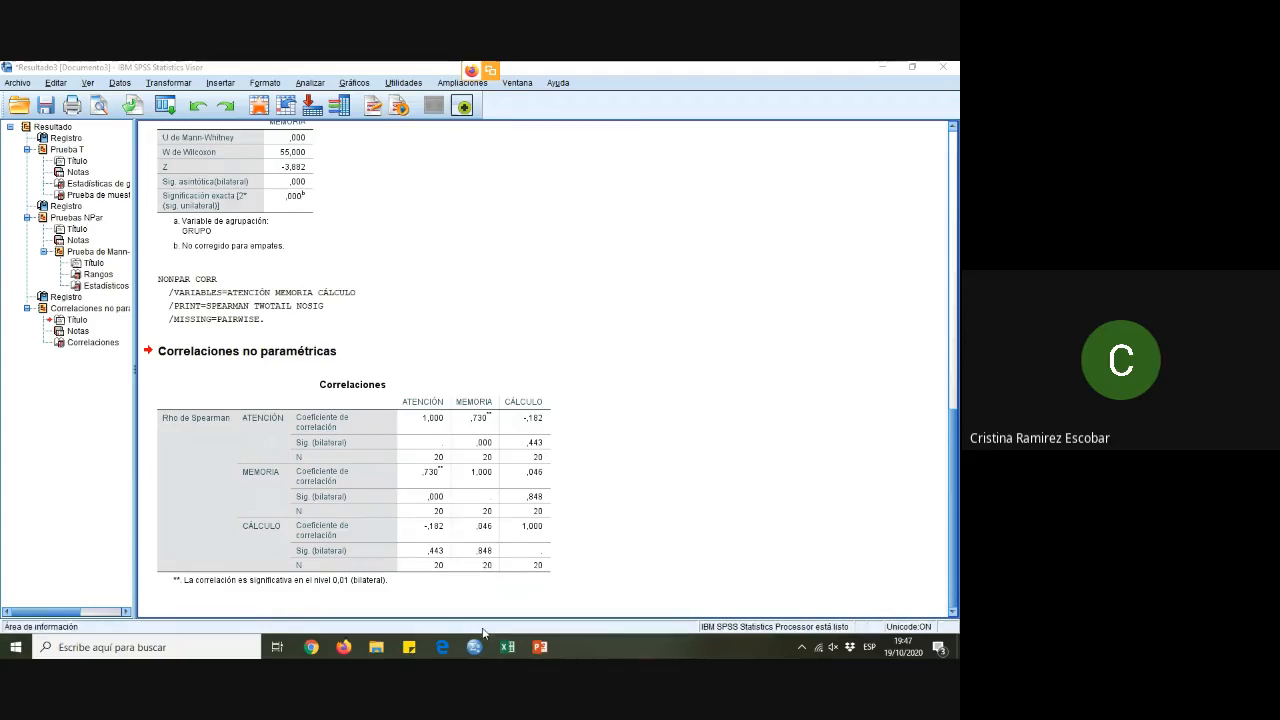
Switch to the SPSS data editor and look at the value labels defined for GRUPO in the variable view
mouse_move(474, 647)
click(550, 575)
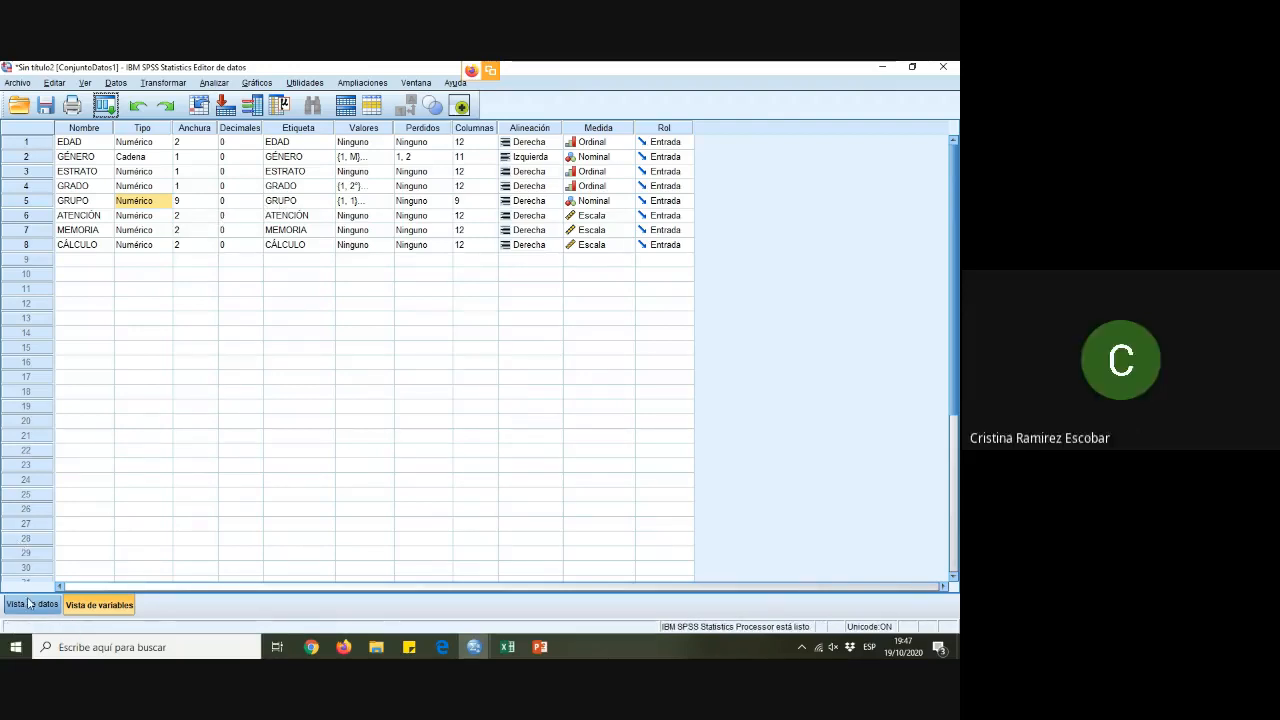
click(363, 202)
click(386, 201)
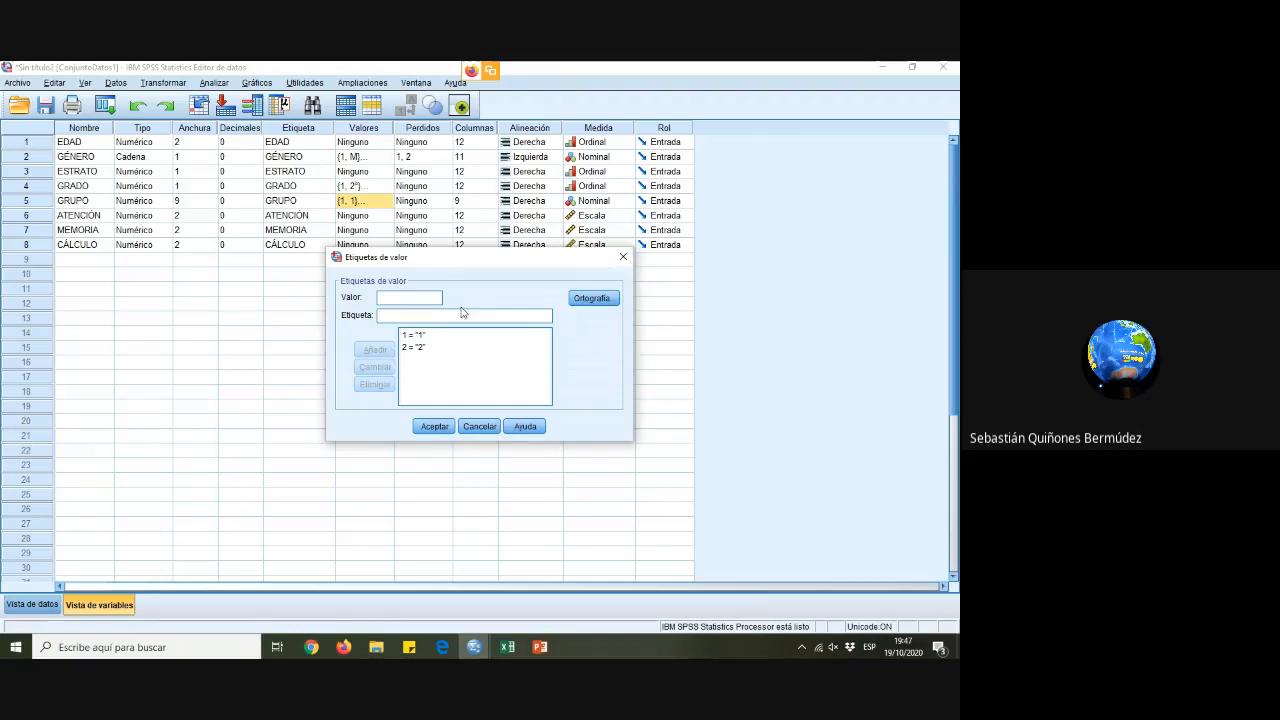
click(622, 257)
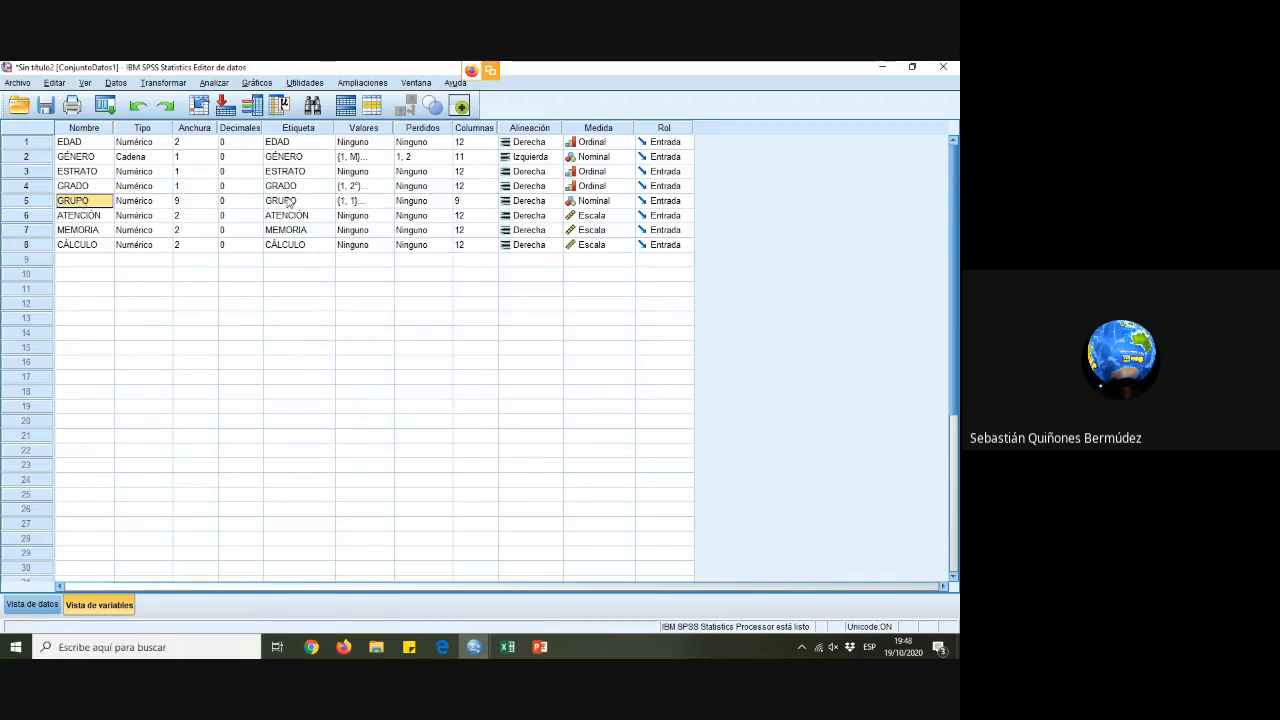
Delete the existing labels for values 1 and 2 of the GRUPO variable
click(366, 202)
click(389, 202)
click(420, 347)
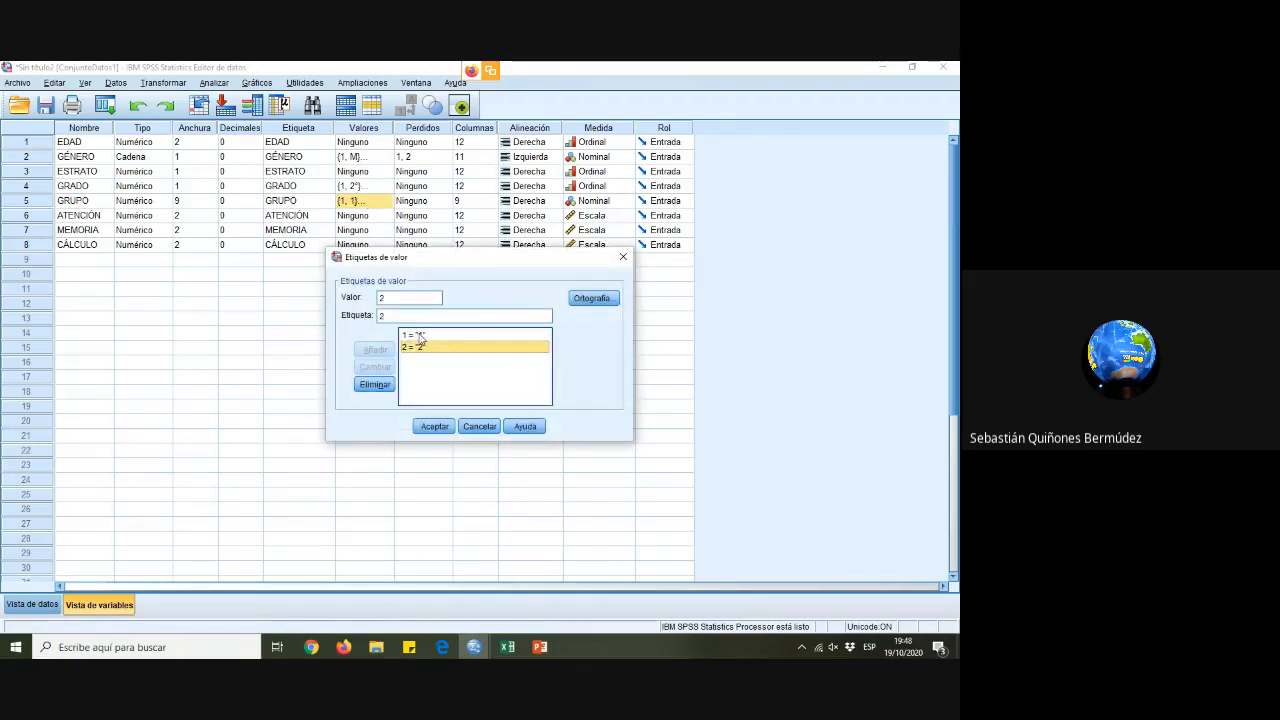
click(420, 336)
click(375, 385)
click(422, 336)
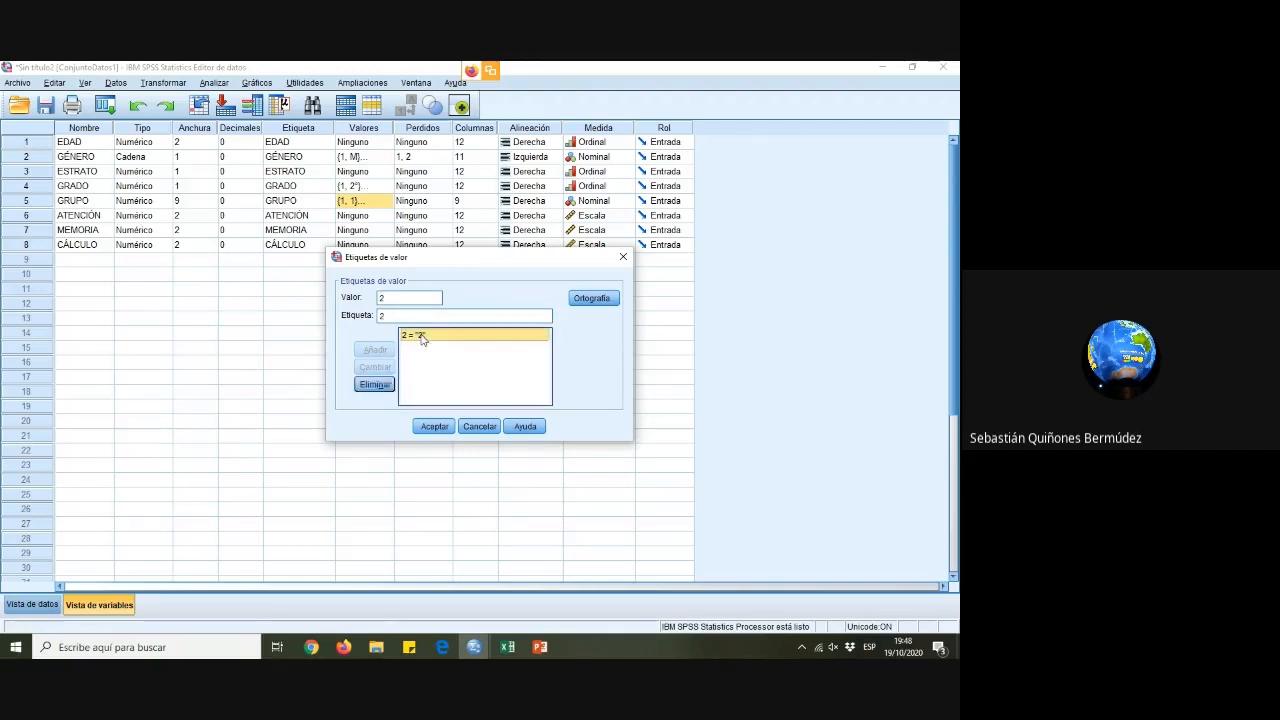
click(375, 385)
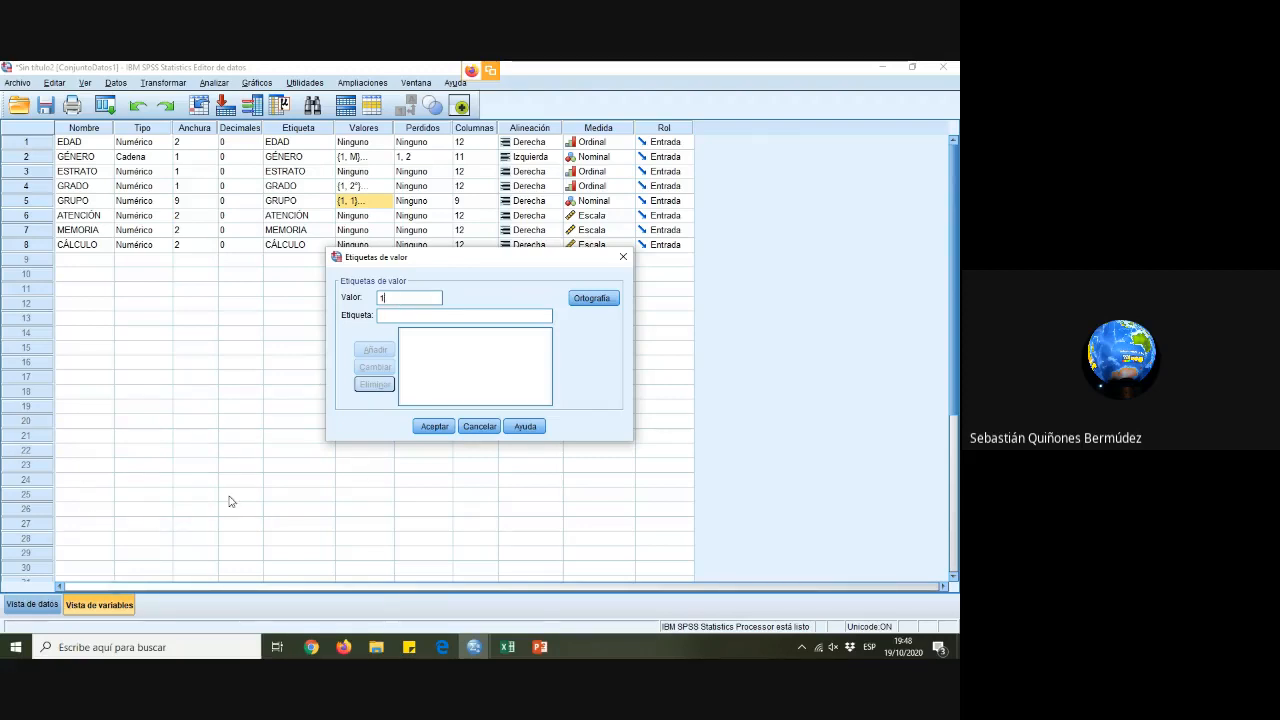
Check the group coding in the Excel workbook and label GRUPO's value 1 as CONTROLES in SPSS
click(417, 316)
click(515, 650)
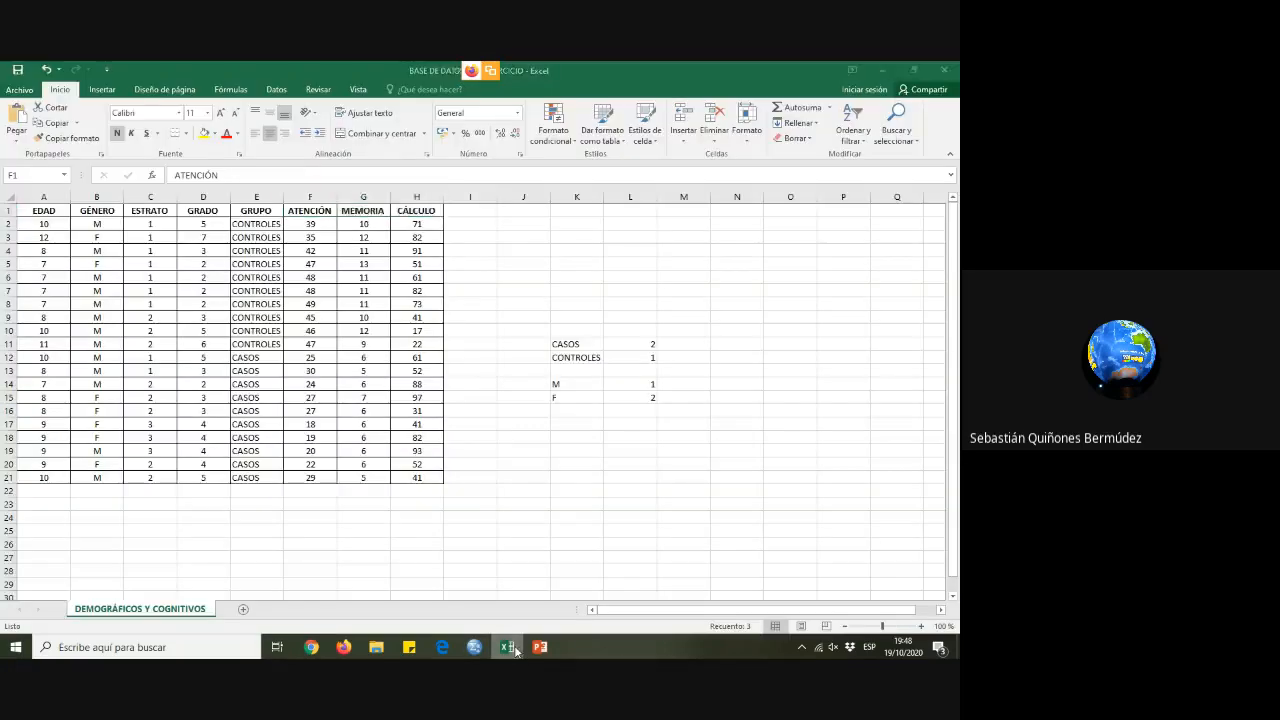
click(517, 651)
text(C)
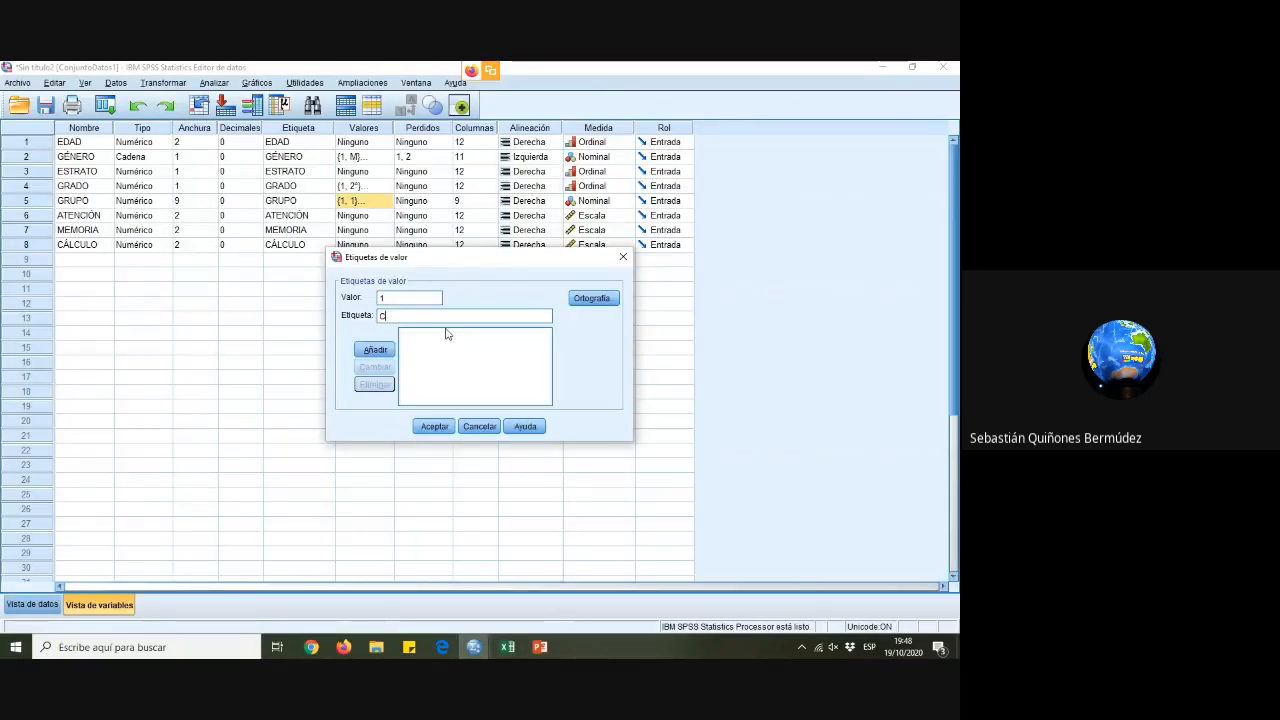
text(ONTROLES)
key(Return)
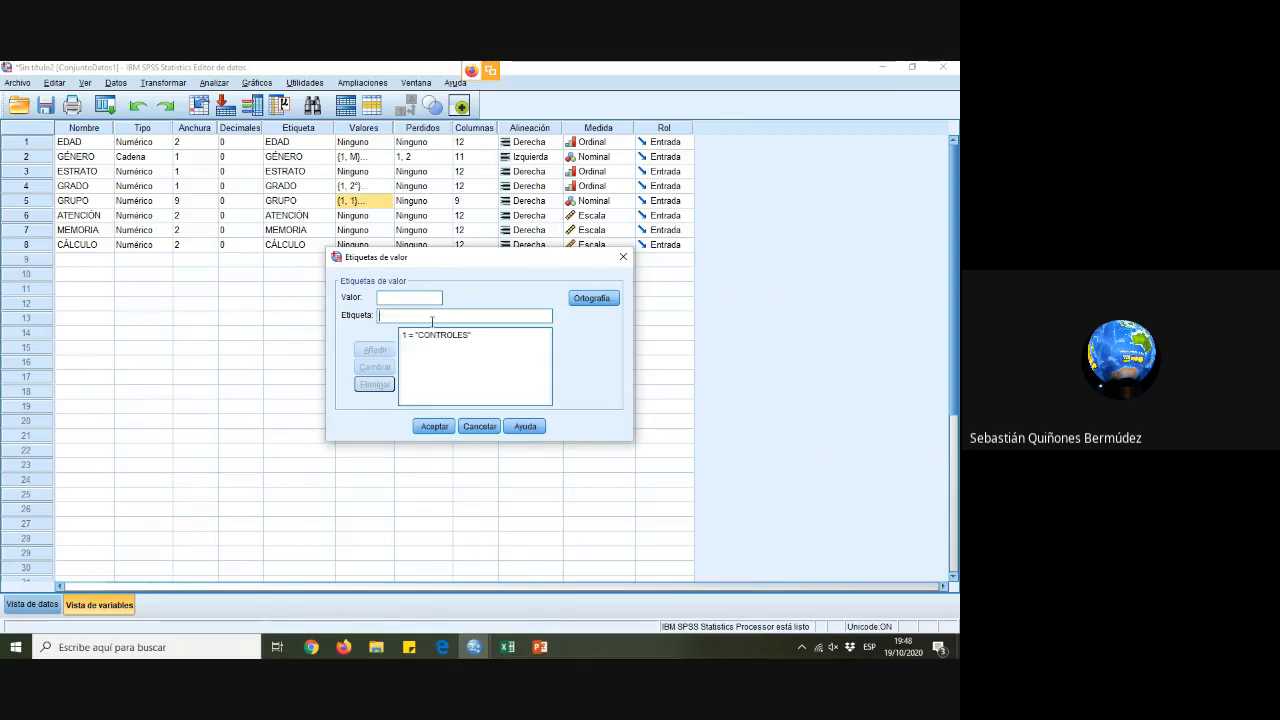
Label GRUPO's value 2 as CASOS and apply the value labels
click(387, 298)
text(2)
click(391, 317)
text(CASOS)
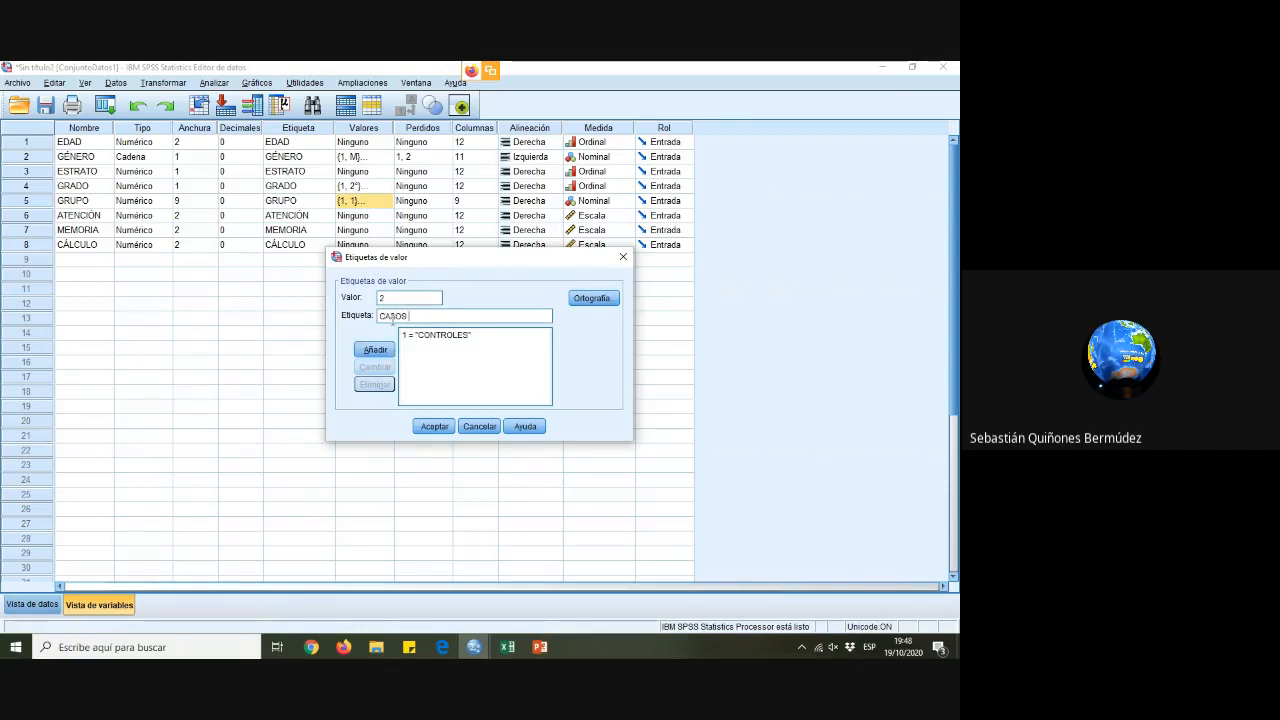
click(375, 349)
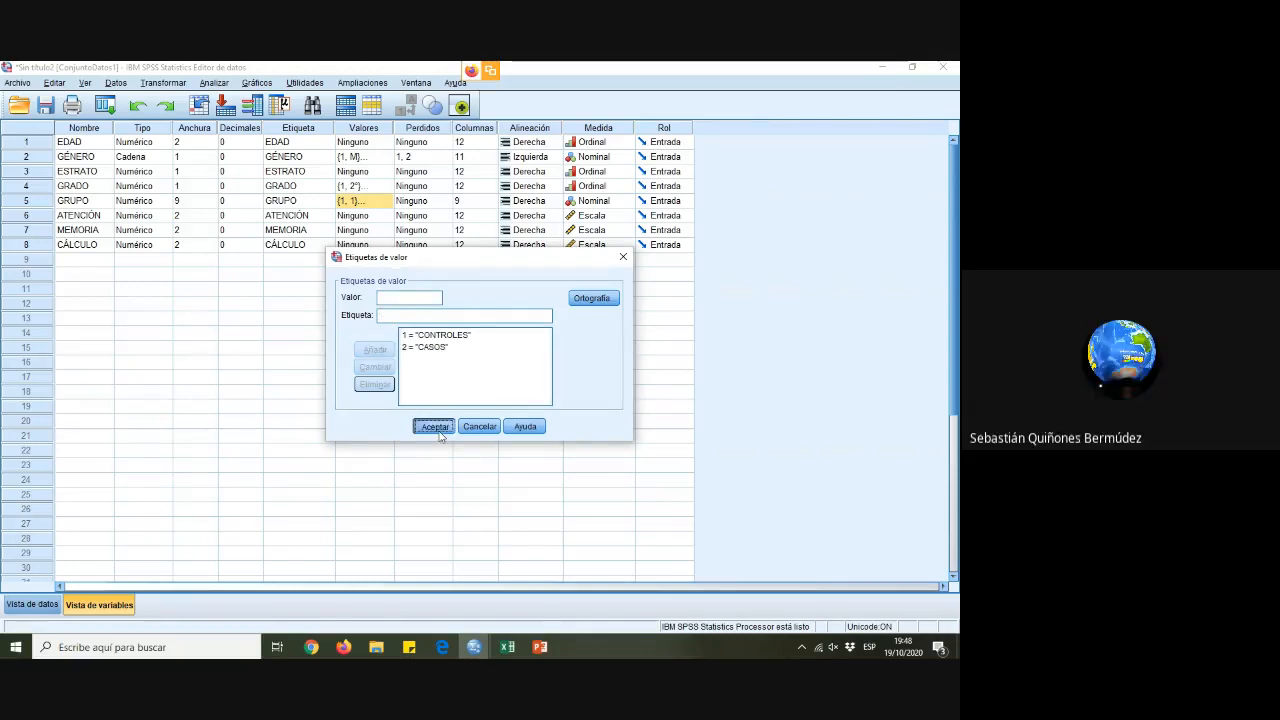
click(434, 426)
Display value labels instead of numeric codes in the data view, with the GRUPO column selected
click(32, 604)
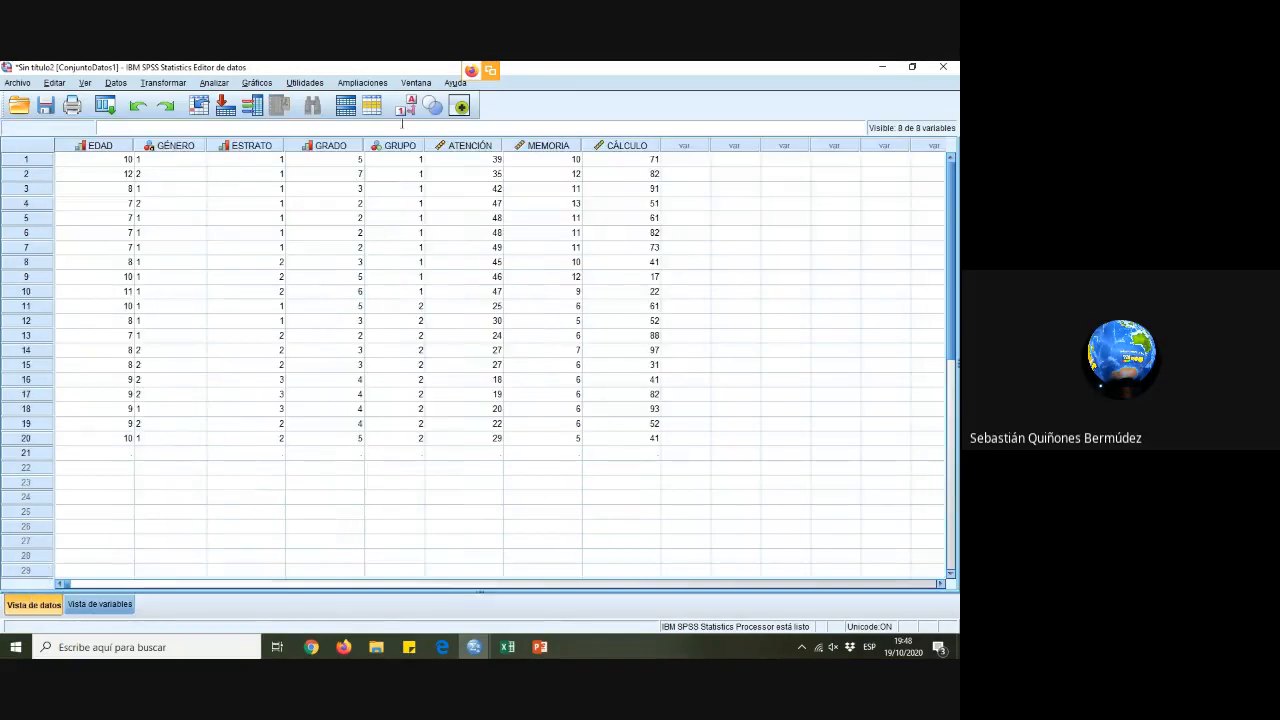
click(405, 107)
click(405, 107)
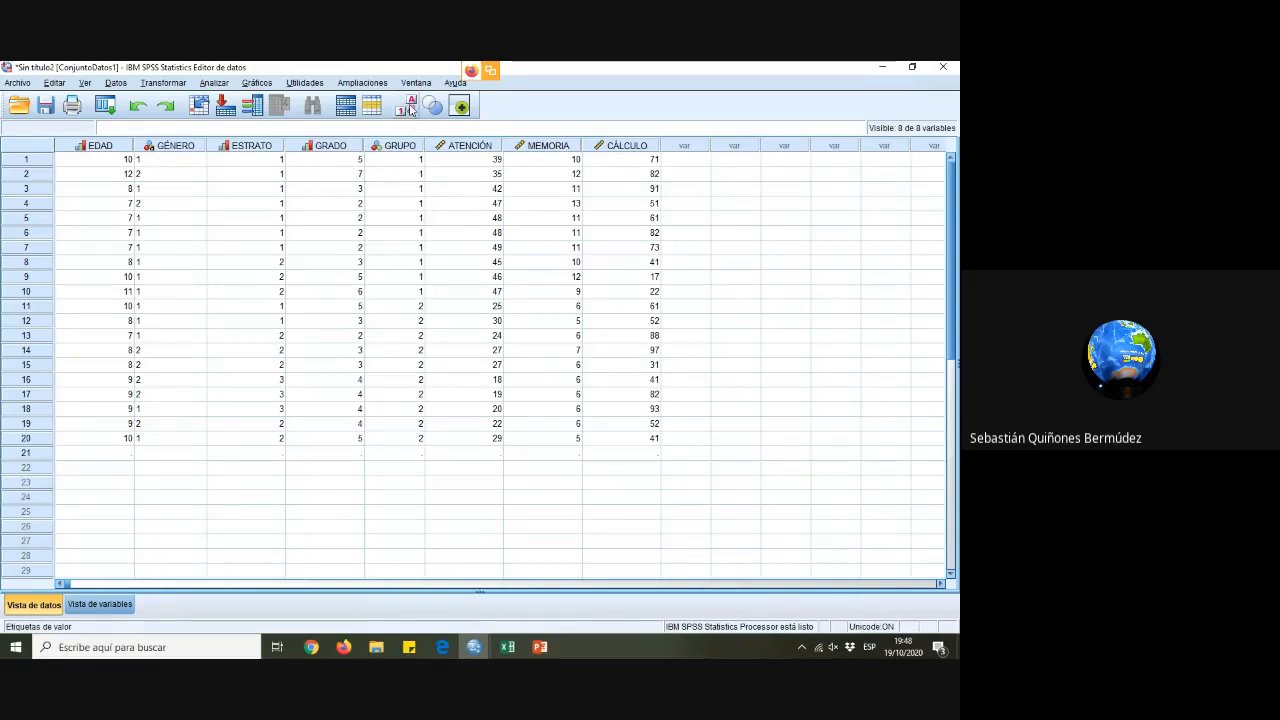
click(400, 146)
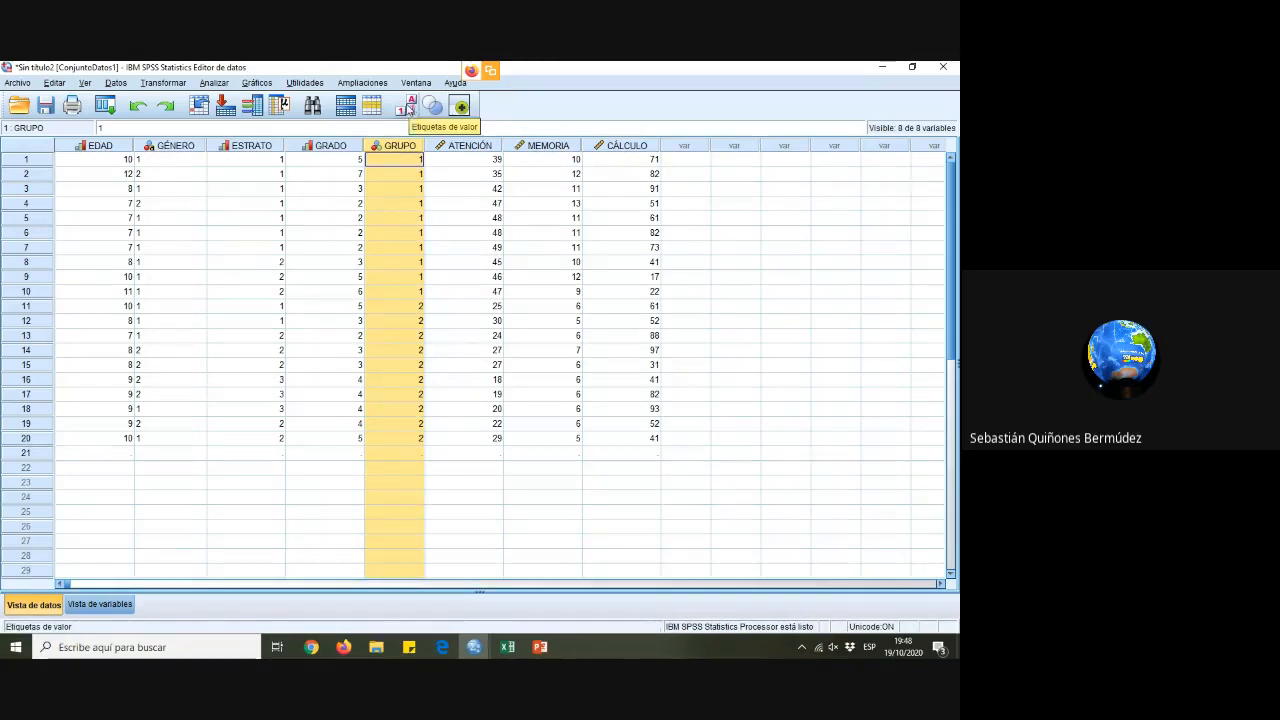
click(405, 106)
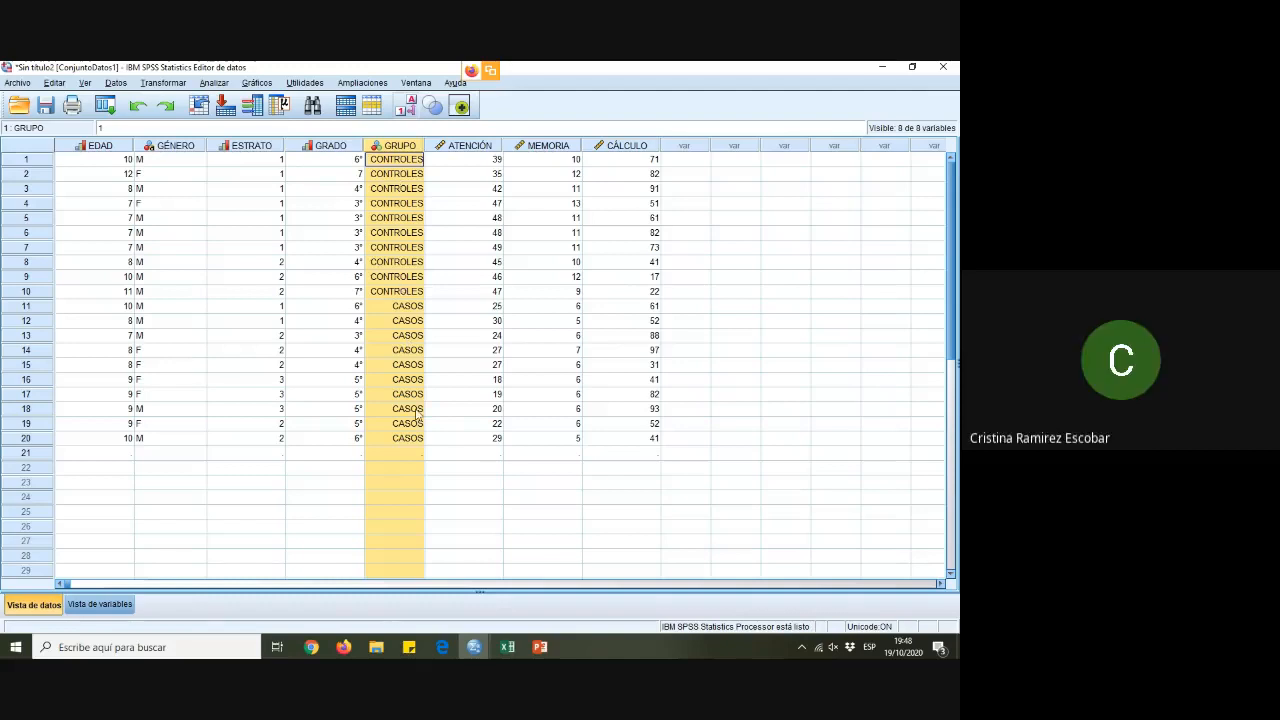
Switch to the Excel workbook and add a blank sheet after DEMOGRÁFICOS Y COGNITIVOS
click(100, 605)
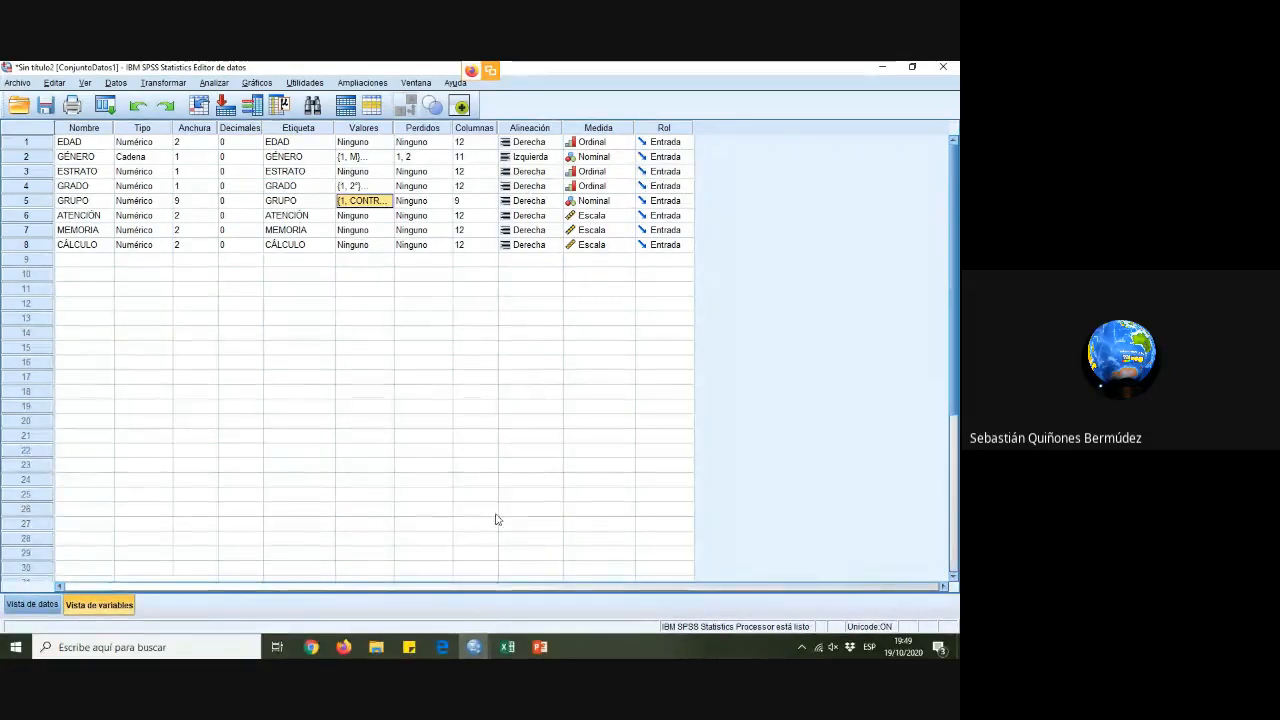
click(507, 647)
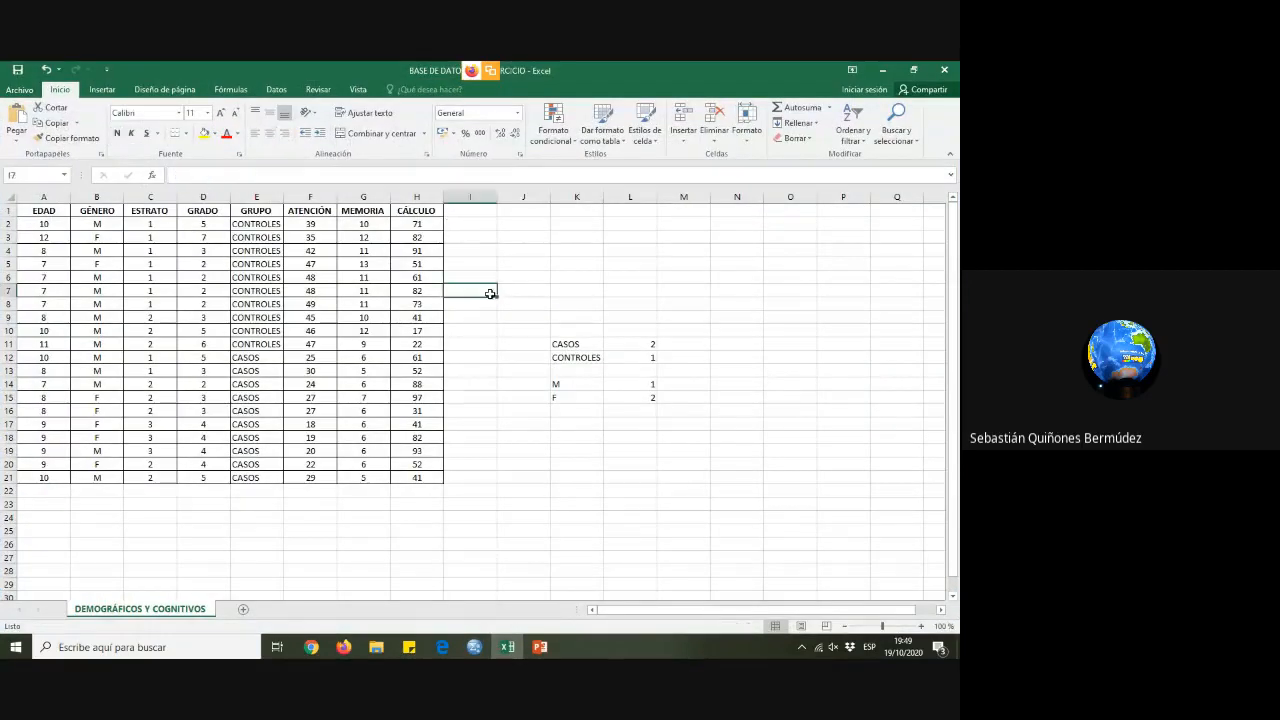
click(242, 609)
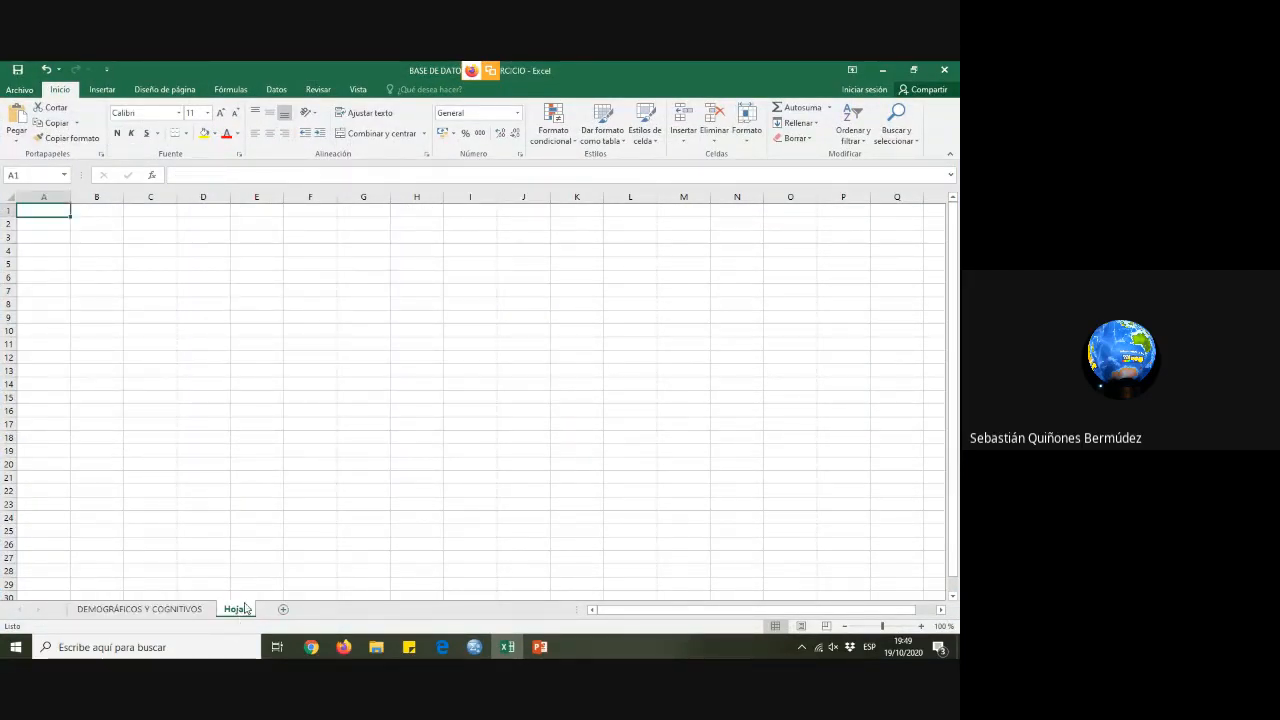
click(182, 612)
click(238, 610)
Compare the CASOS and CONTROLES coding on the DEMOGRÁFICOS Y COGNITIVOS sheet with the blank Hoja1 sheet
click(150, 611)
click(572, 343)
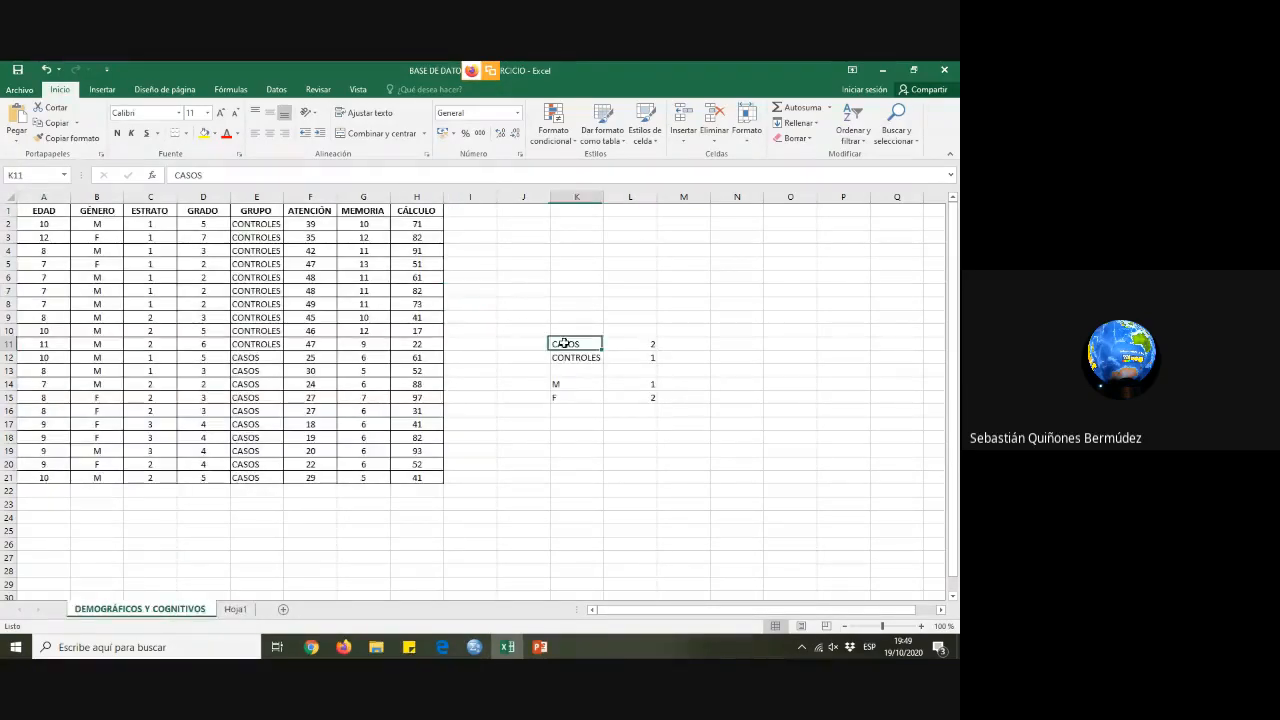
click(642, 341)
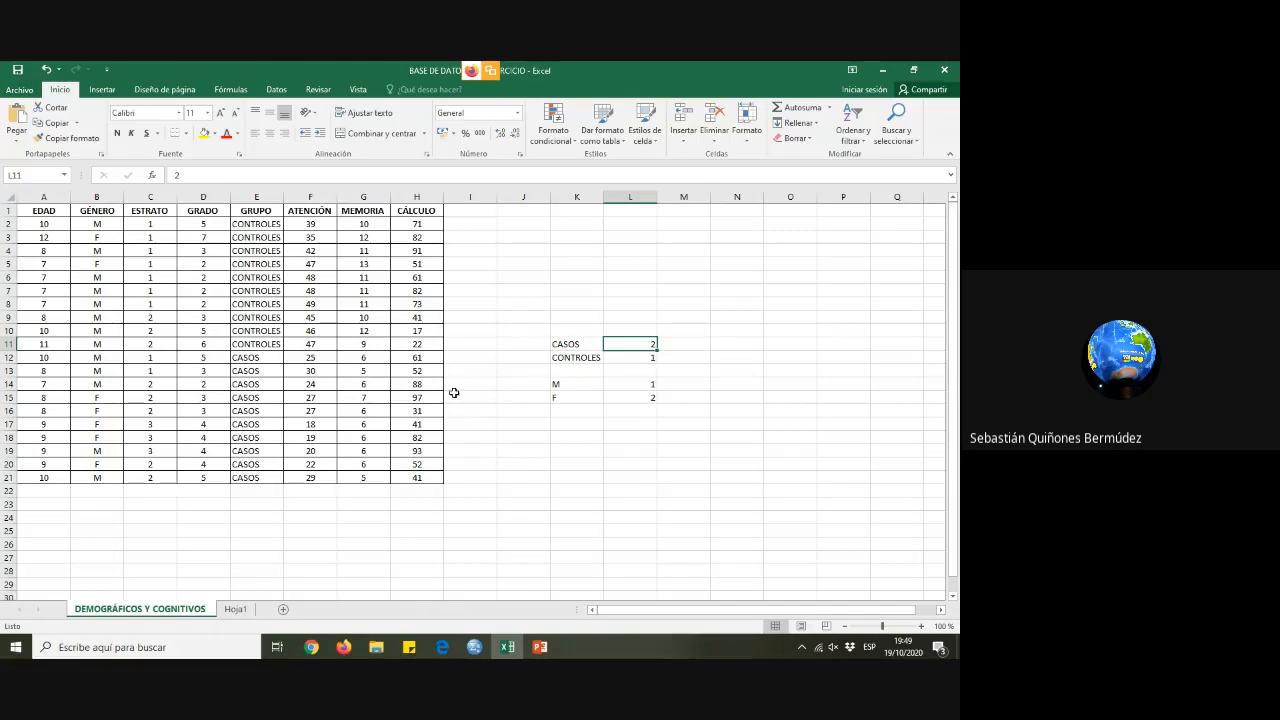
click(240, 612)
click(43, 196)
click(50, 237)
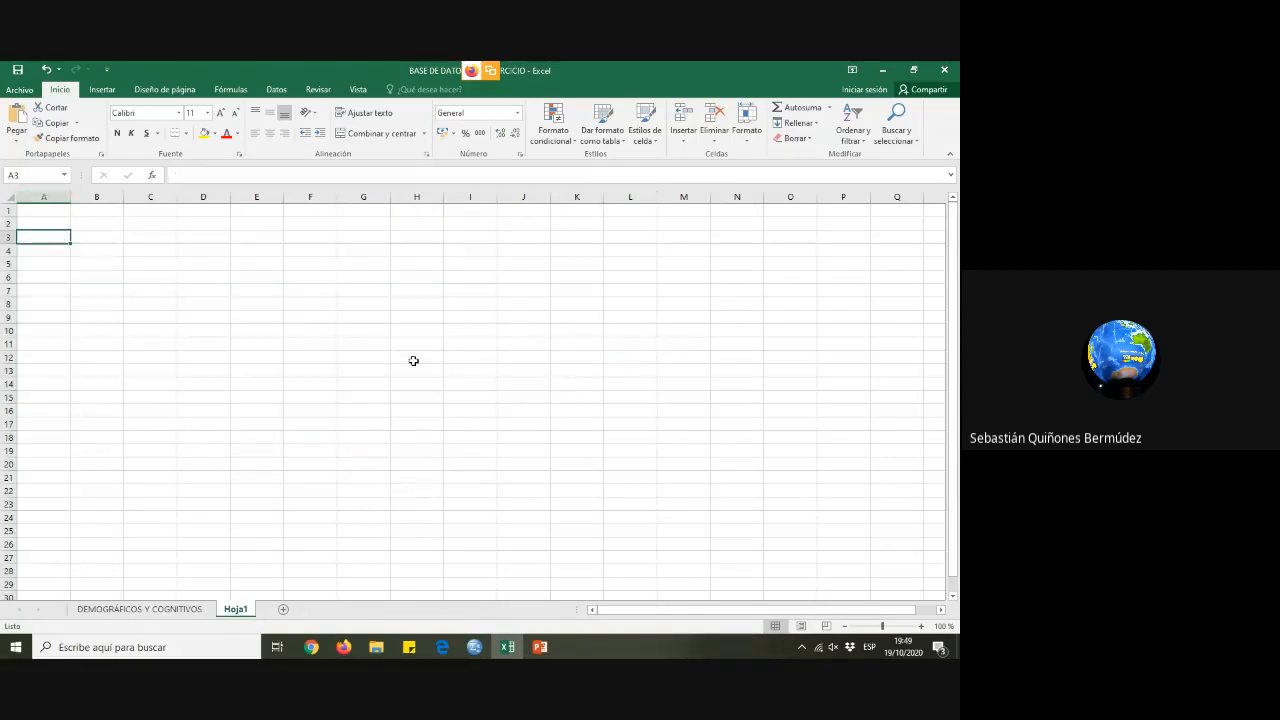
click(150, 609)
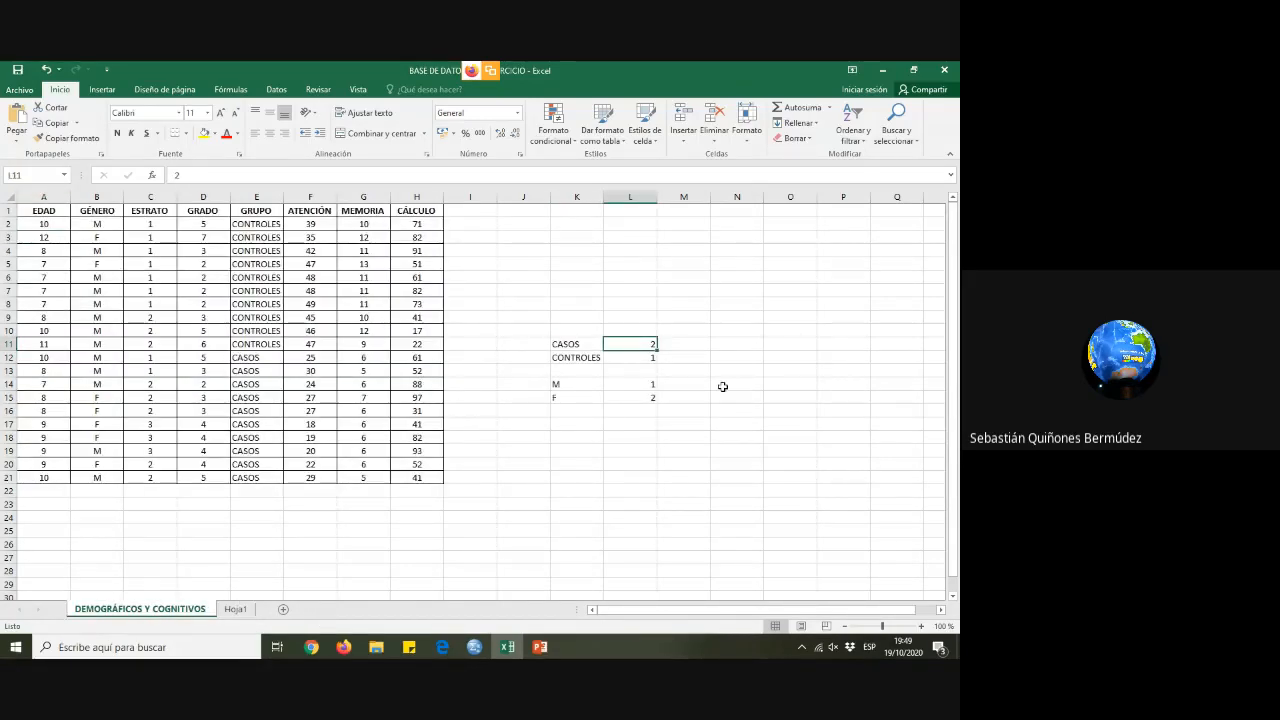
Return to the SPSS variable view and try to open the missing-values settings of the empty ninth row
mouse_move(474, 647)
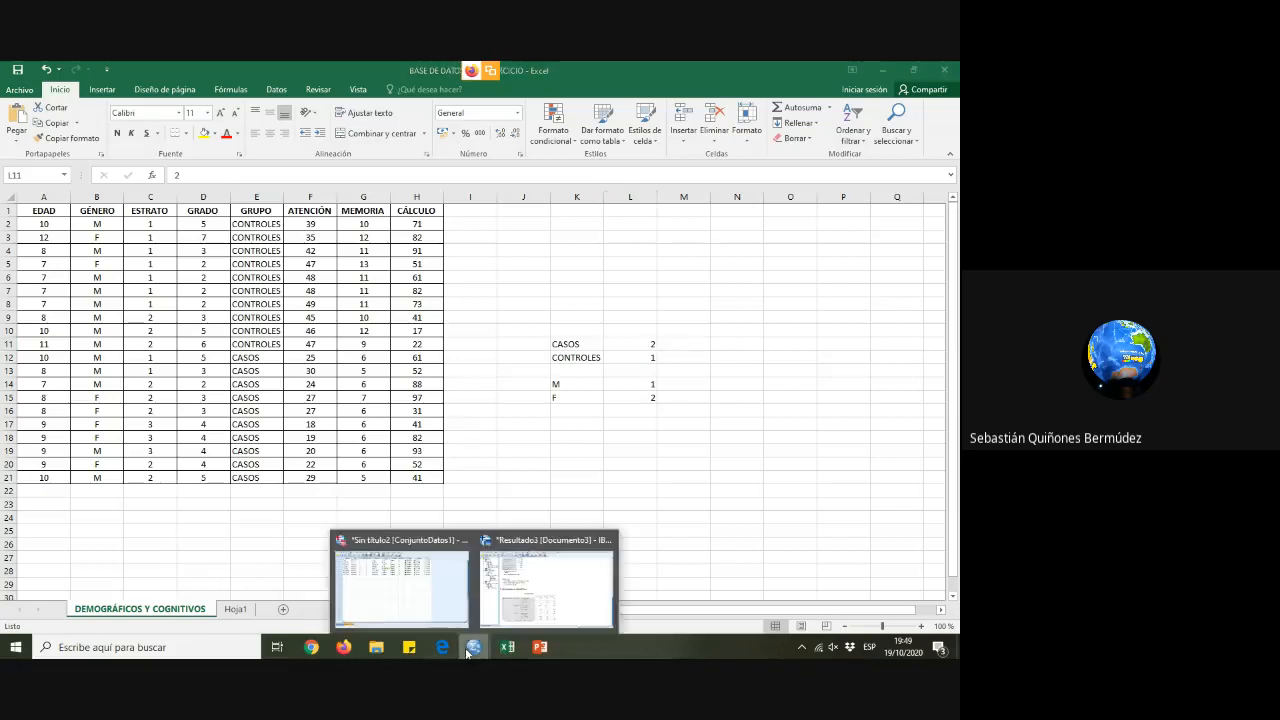
click(400, 582)
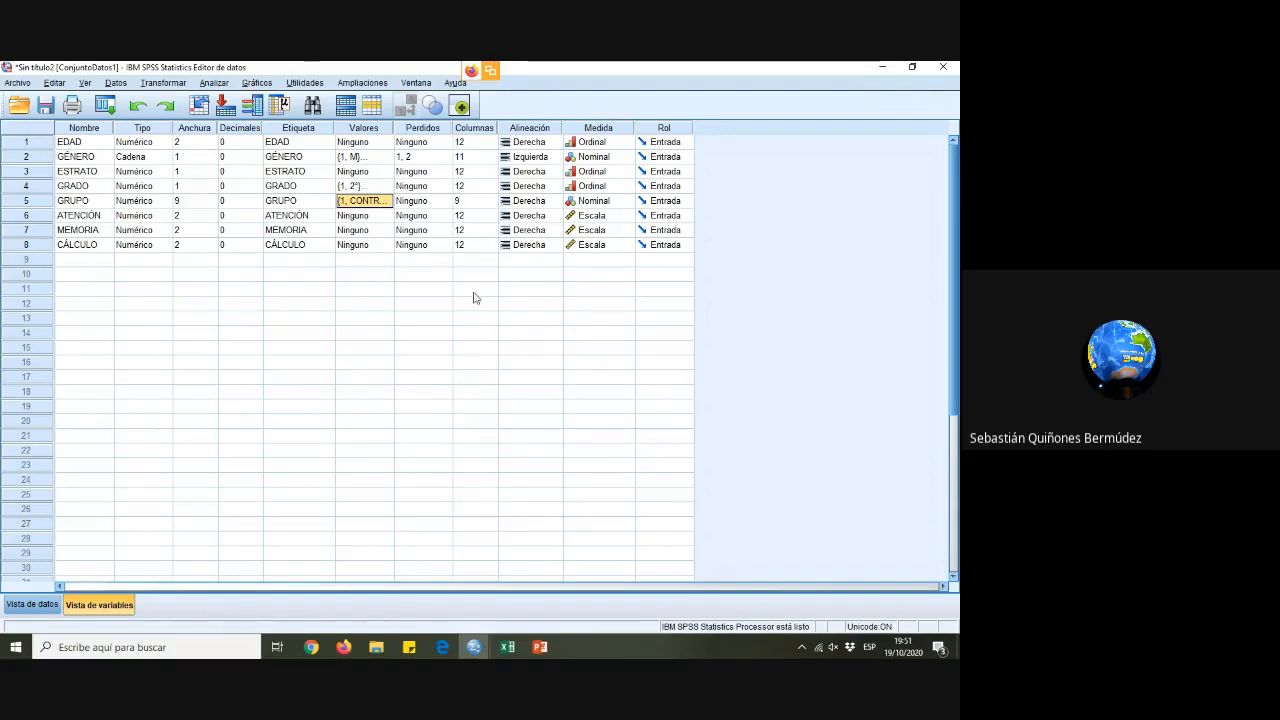
click(437, 263)
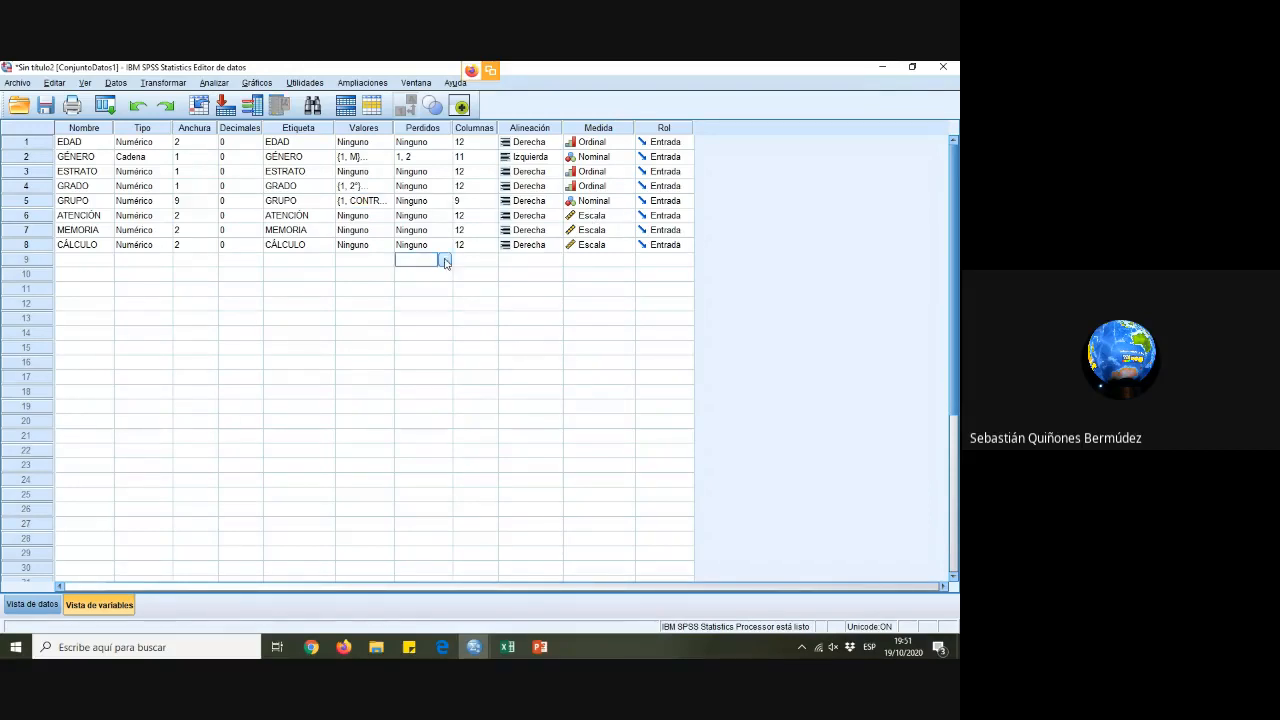
click(68, 263)
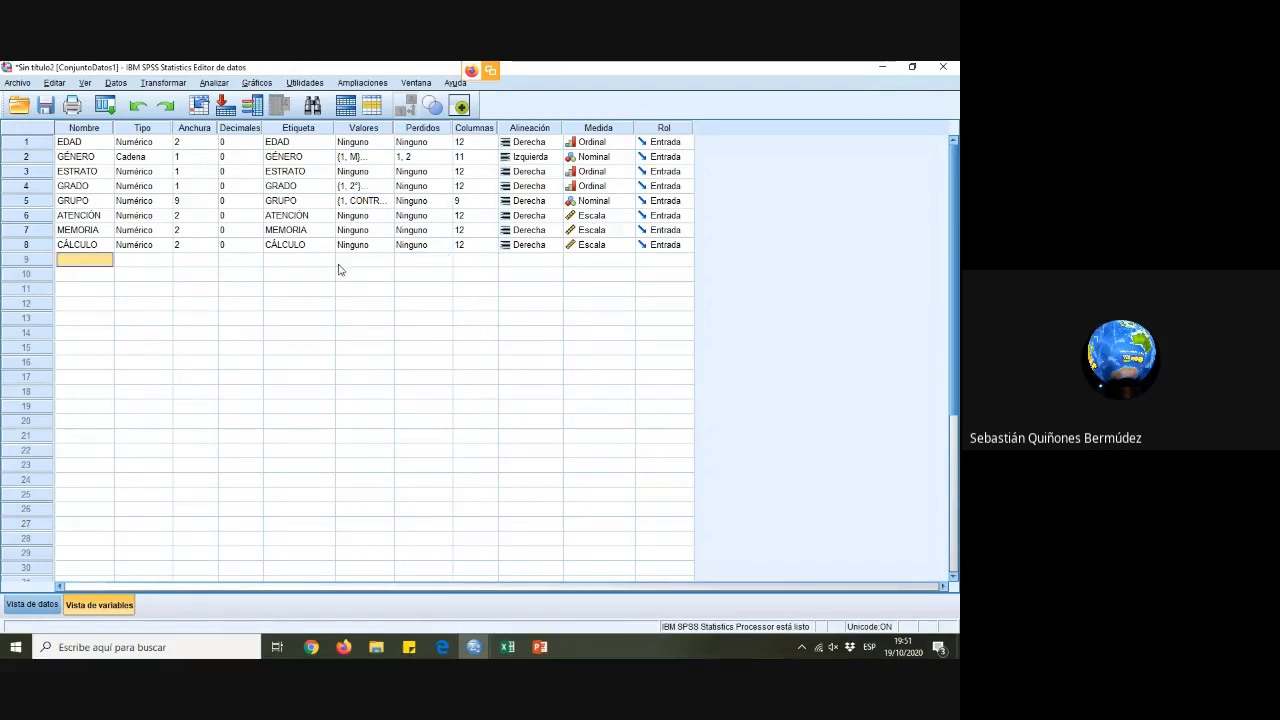
click(448, 263)
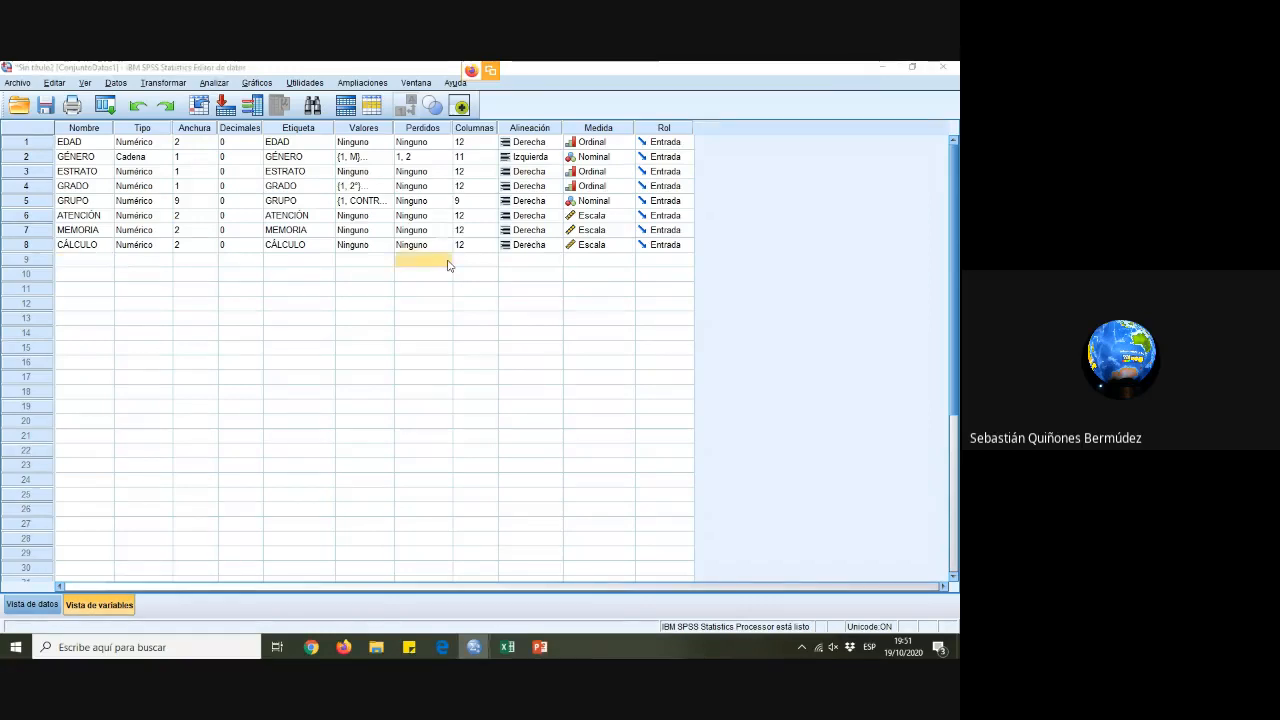
click(445, 260)
click(570, 282)
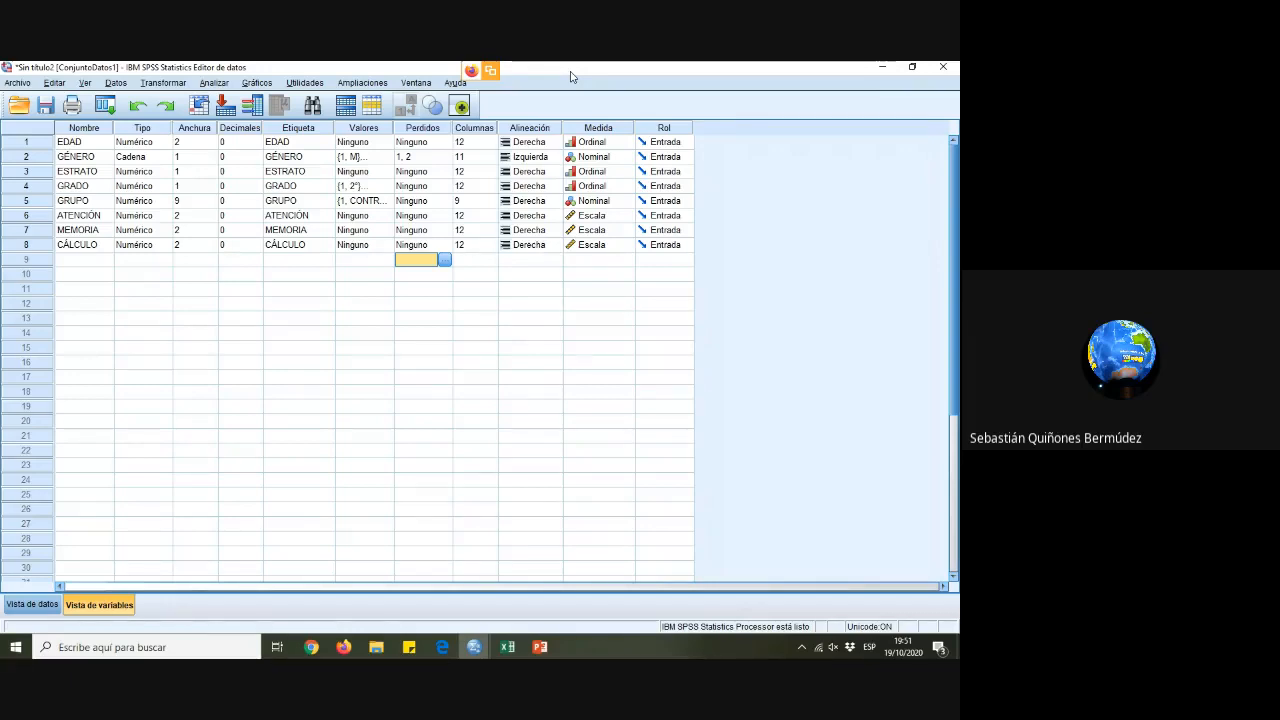
Switch to the Google Meet call in Firefox and stop presenting the screen
click(343, 647)
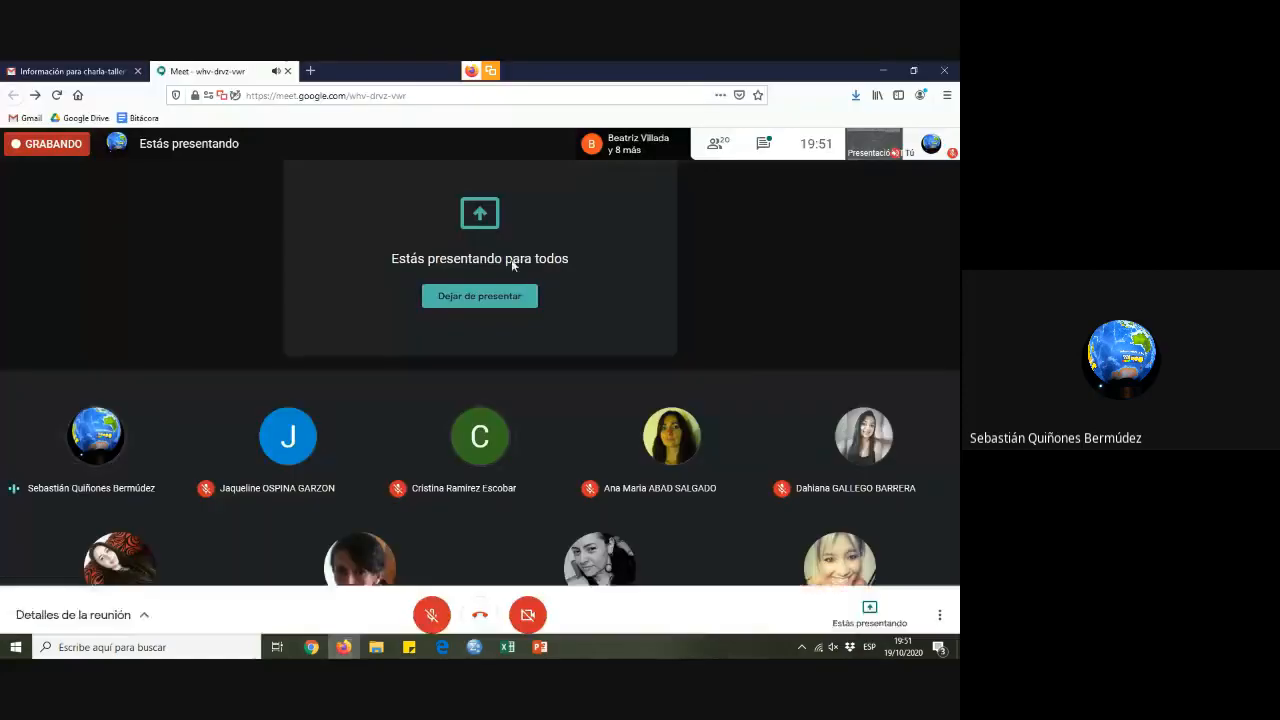
click(503, 303)
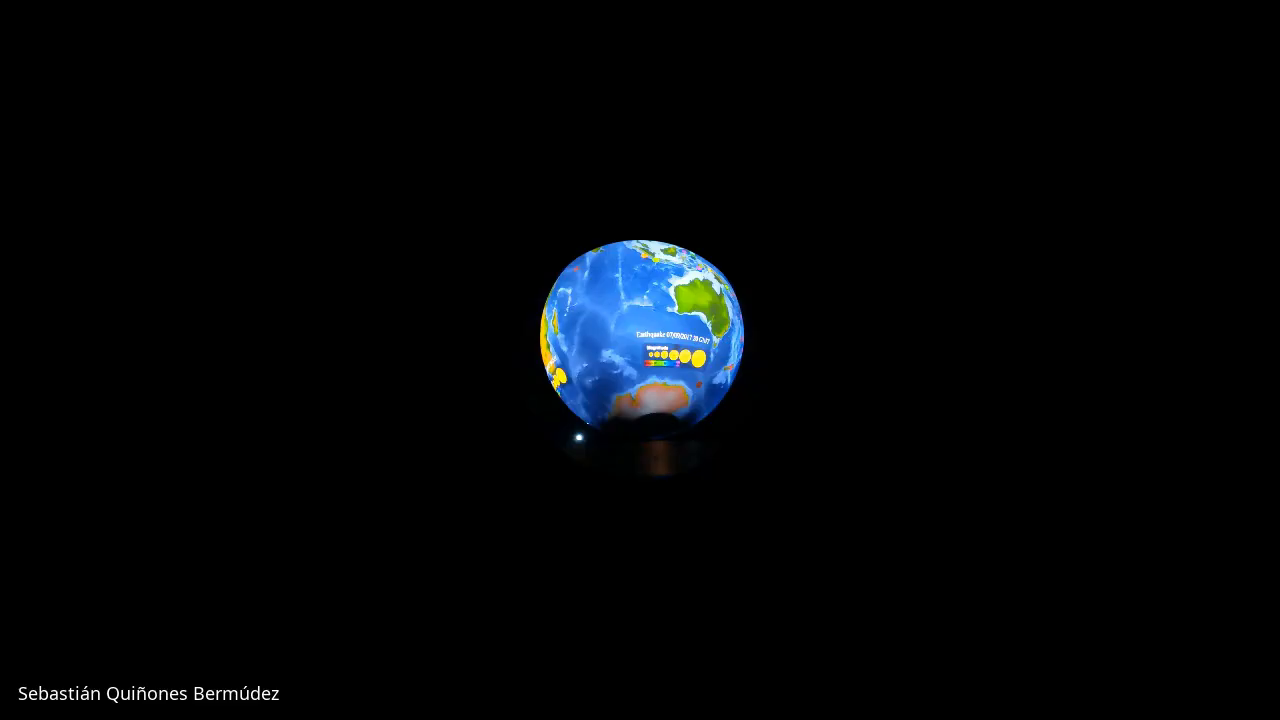